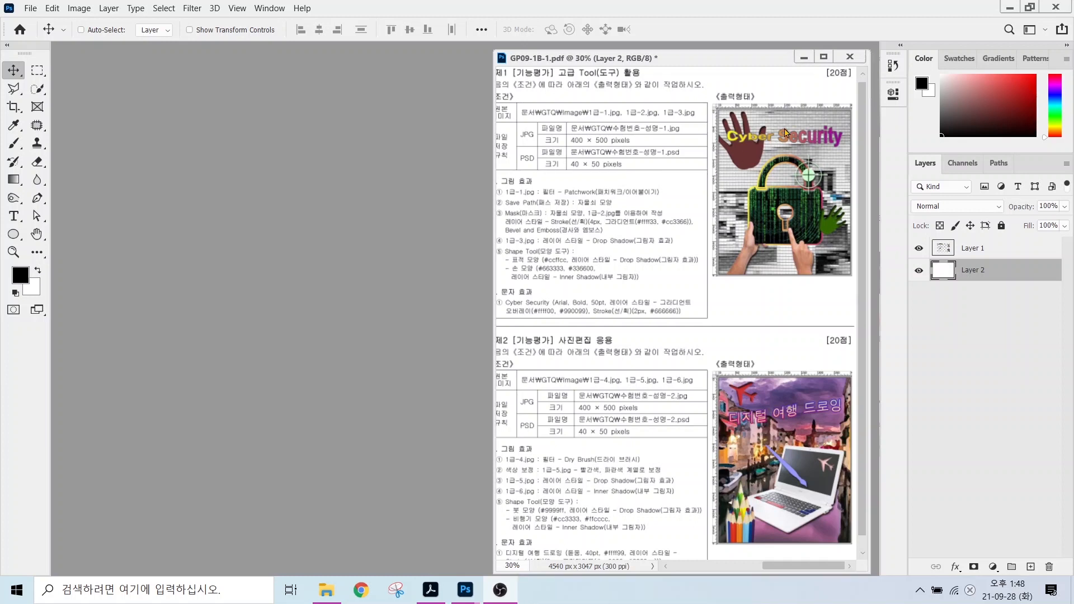
Highlight the Workspace switcher with an annotation box, then show its list of workspace layouts.
key("ctrl+2")
mouse_move(988, 18)
left_mouse_down()
mouse_move(1045, 46)
mouse_move(1029, 37)
mouse_move(992, 85)
left_mouse_up()
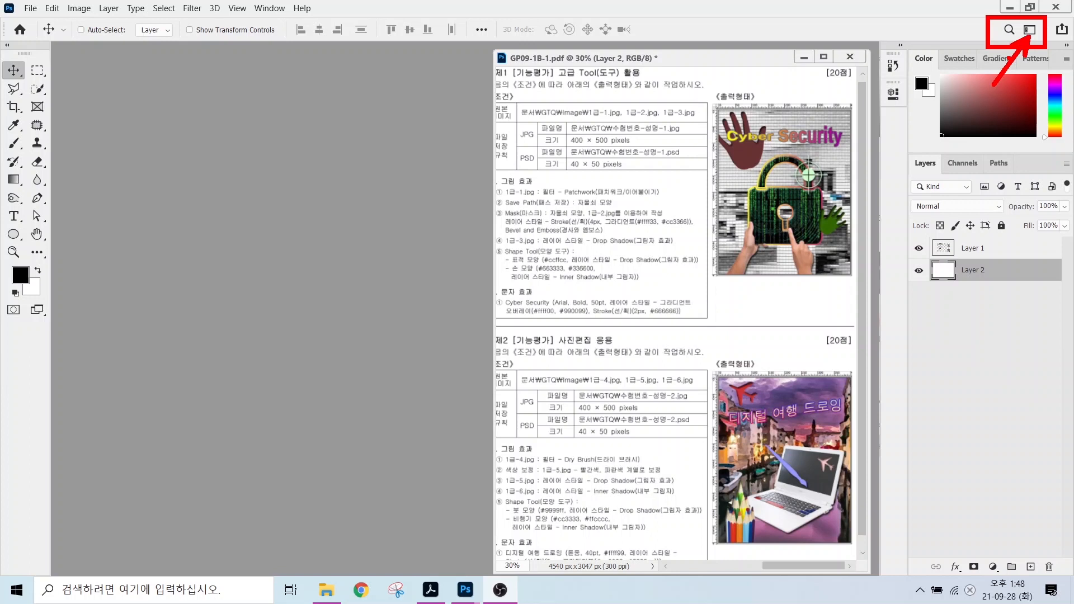
key("Escape")
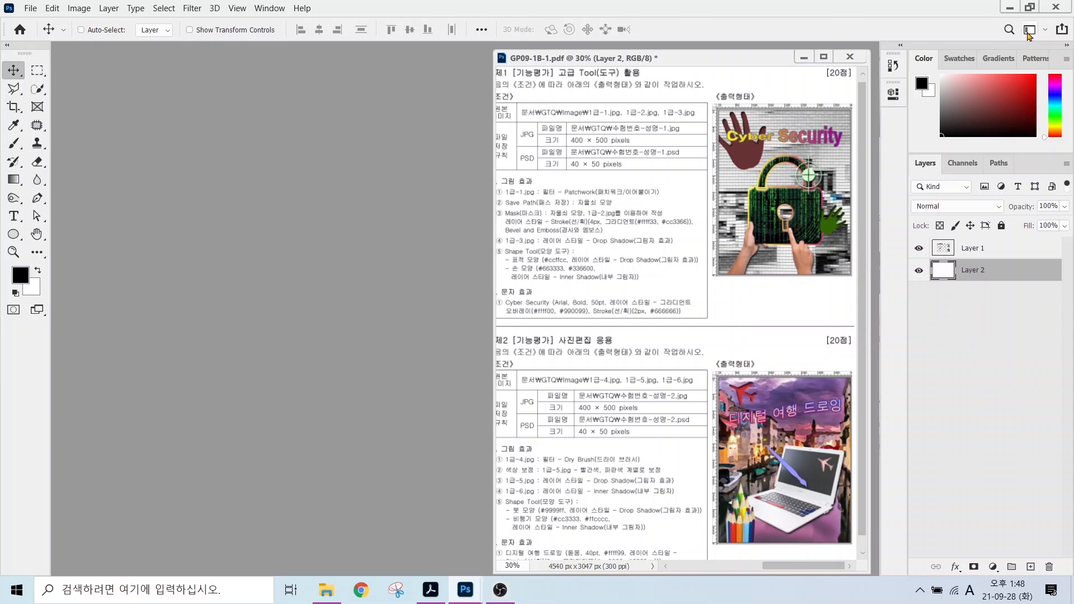
left_click(1028, 31)
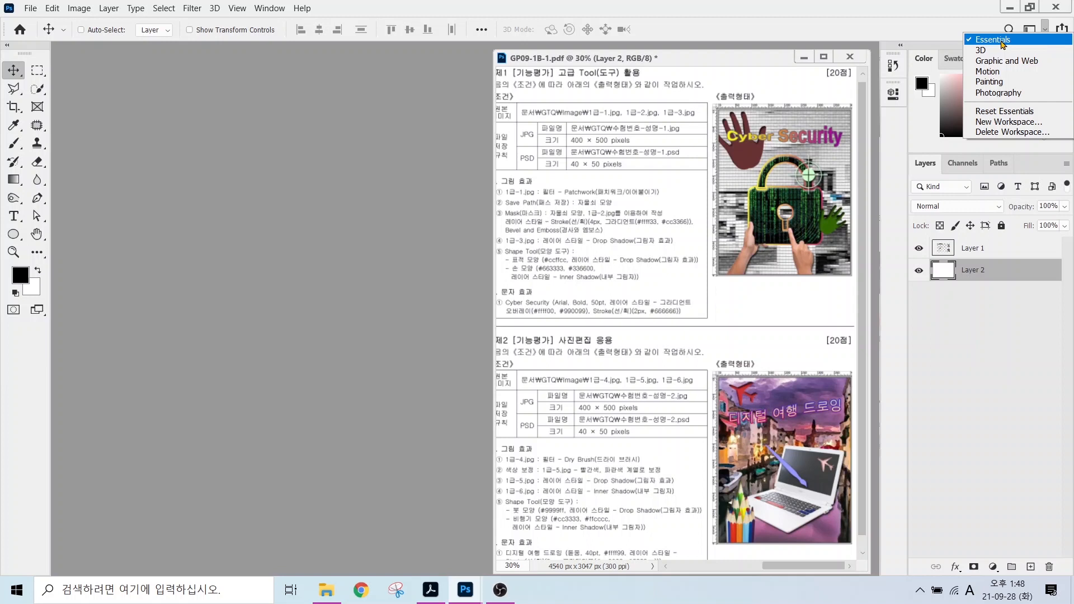
Reset the Essentials workspace and close the Learn panel group.
left_click(987, 112)
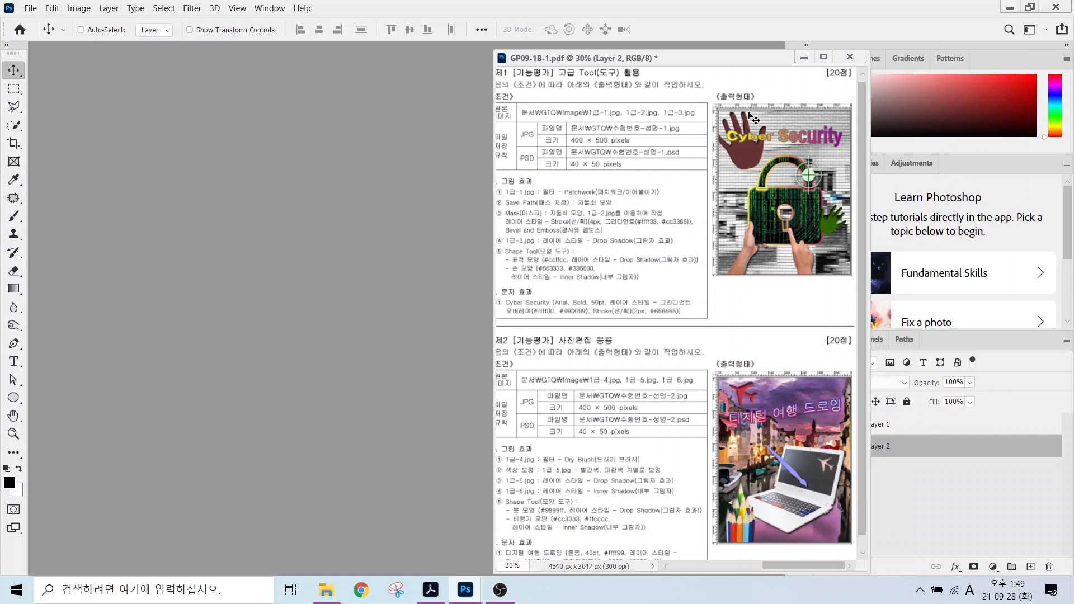
left_click_drag(755, 61, 653, 59)
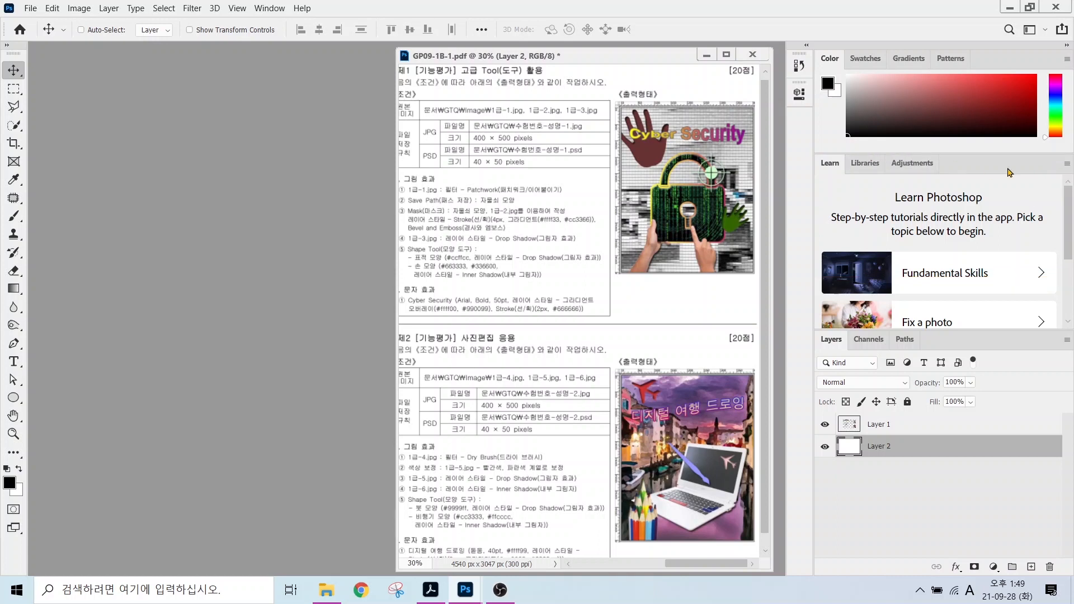
left_click(1066, 163)
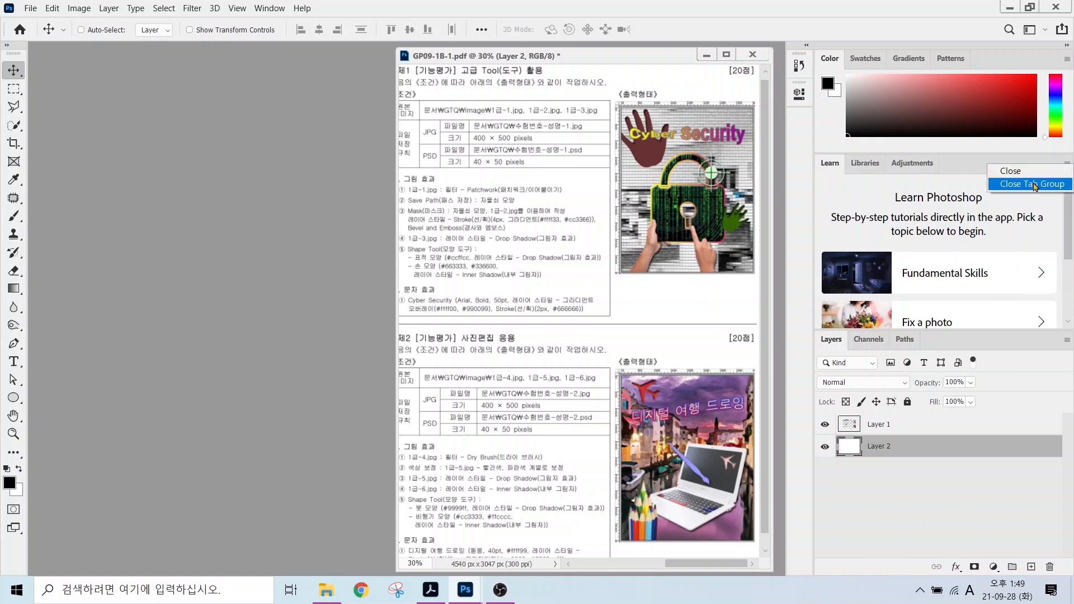
left_click(1034, 183)
left_click_drag(639, 59, 735, 59)
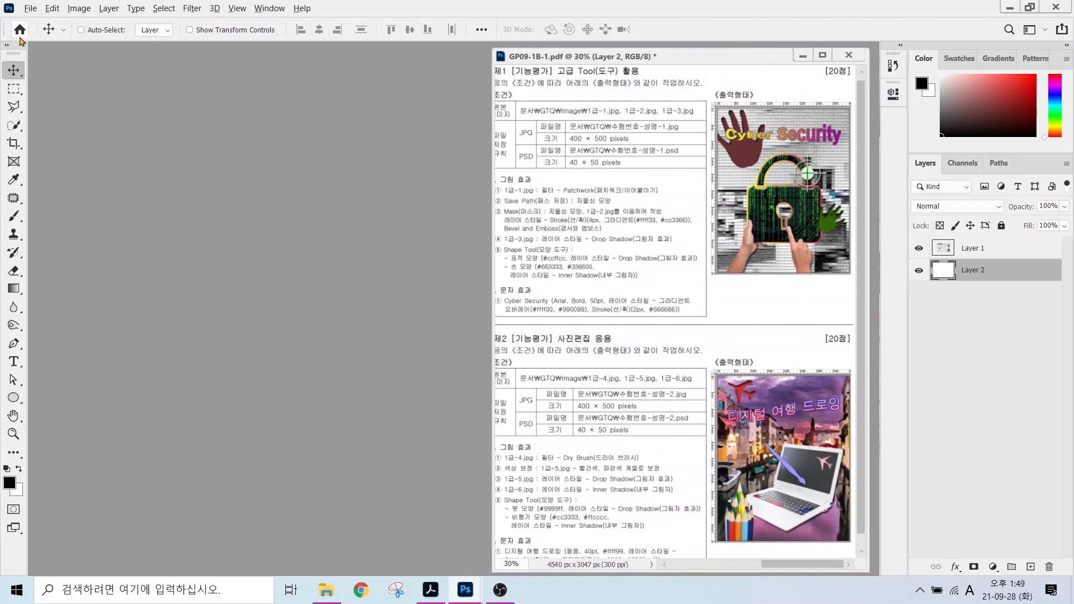
Switch the toolbar to a two-column layout.
mouse_move(27, 52)
left_mouse_down()
mouse_move(1, 55)
mouse_move(17, 34)
mouse_move(67, 94)
left_mouse_up()
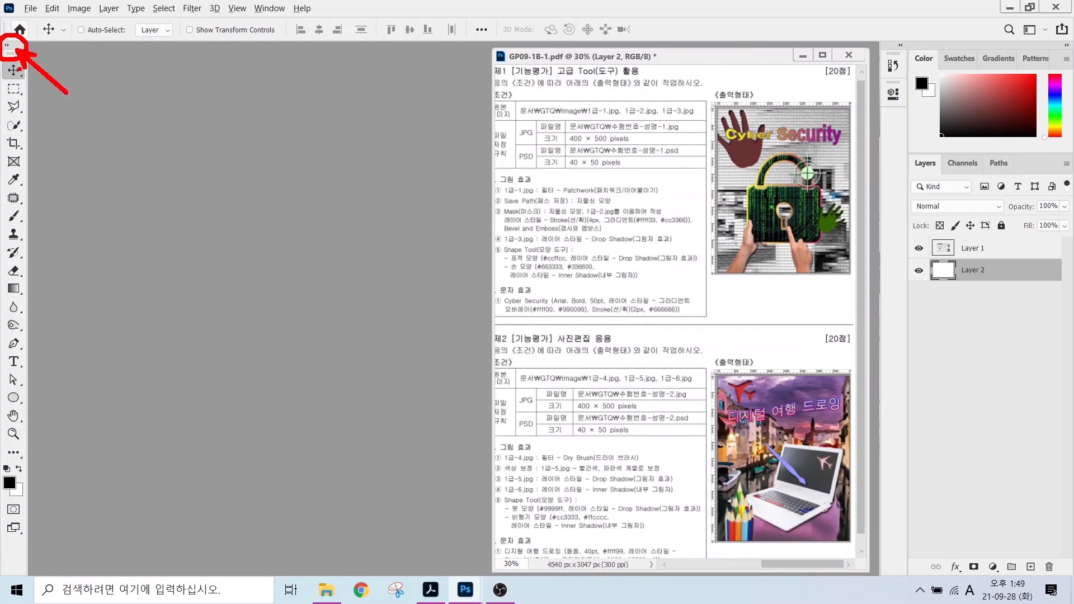
left_click(8, 45)
left_click(7, 46)
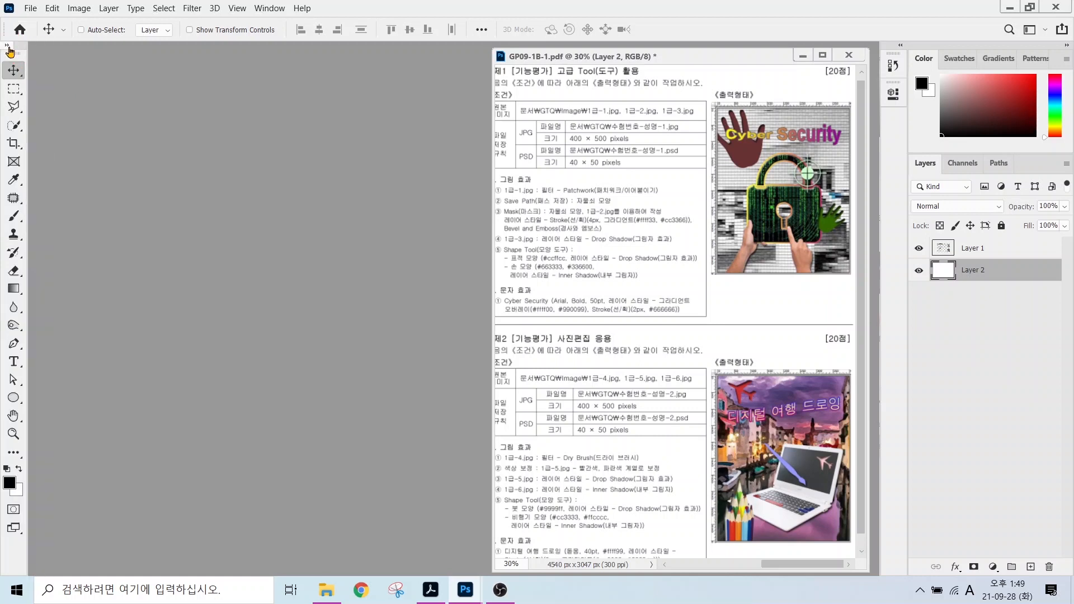
left_click(7, 46)
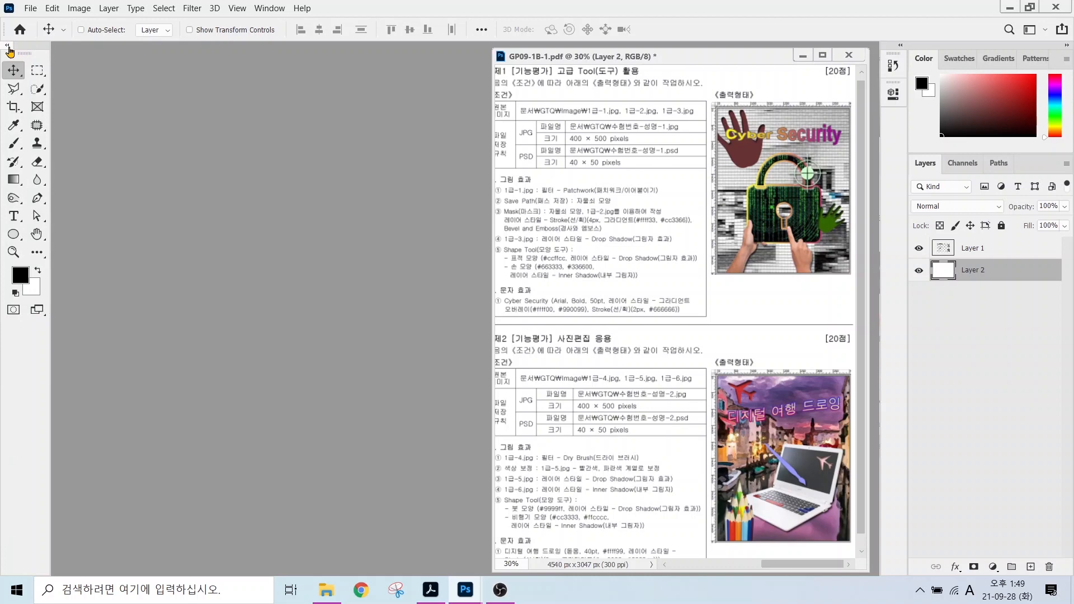
left_click(51, 10)
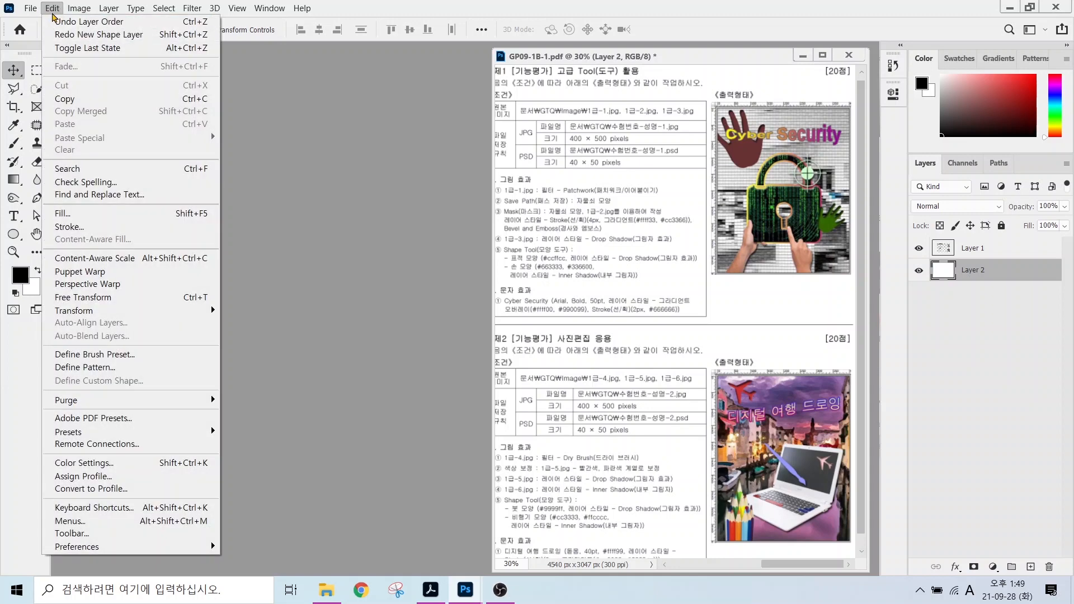
In Edit > Preferences, review the Interface, Tools and Workspace pages, ending on Workspace.
mouse_move(82, 548)
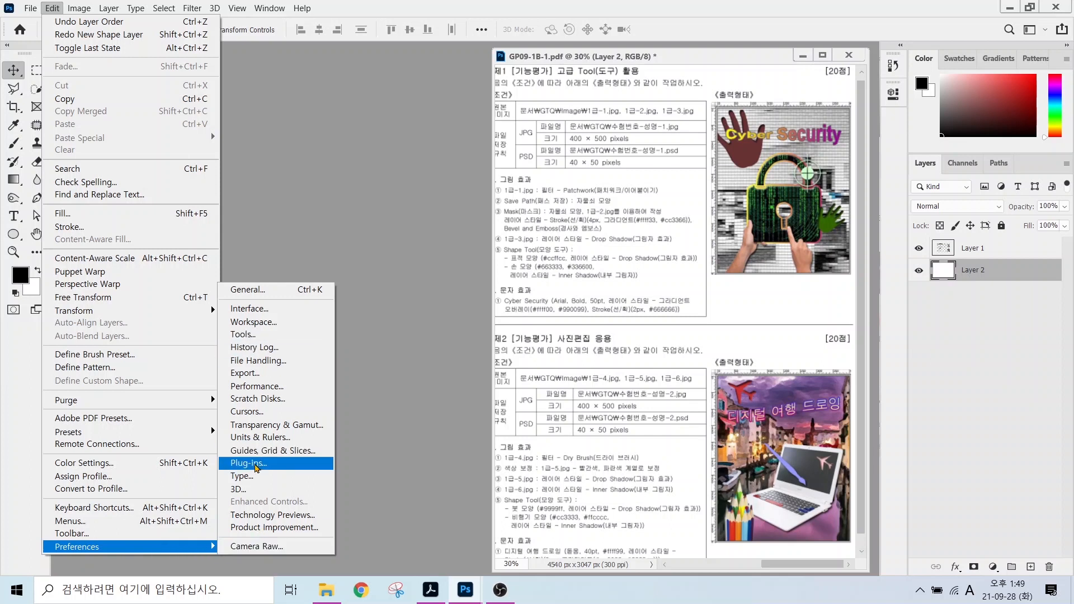
left_click(246, 292)
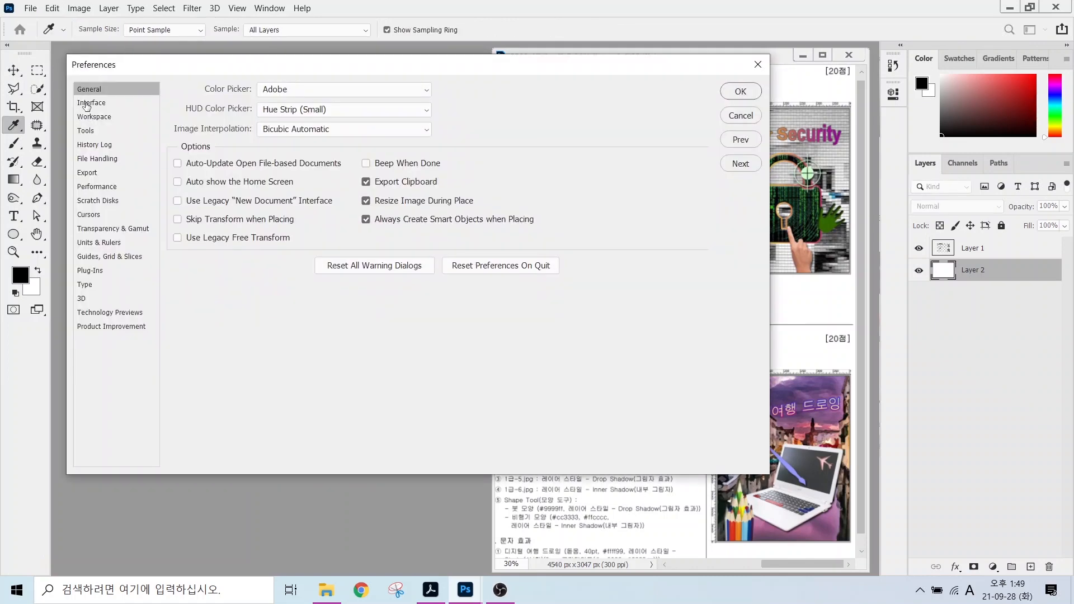
left_click(87, 104)
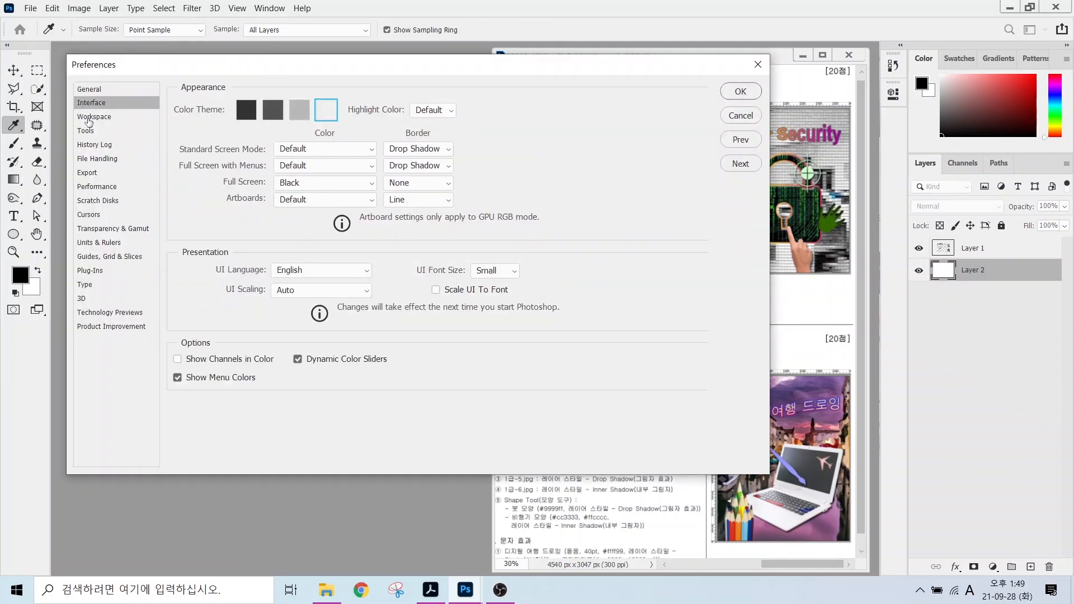
left_click(88, 119)
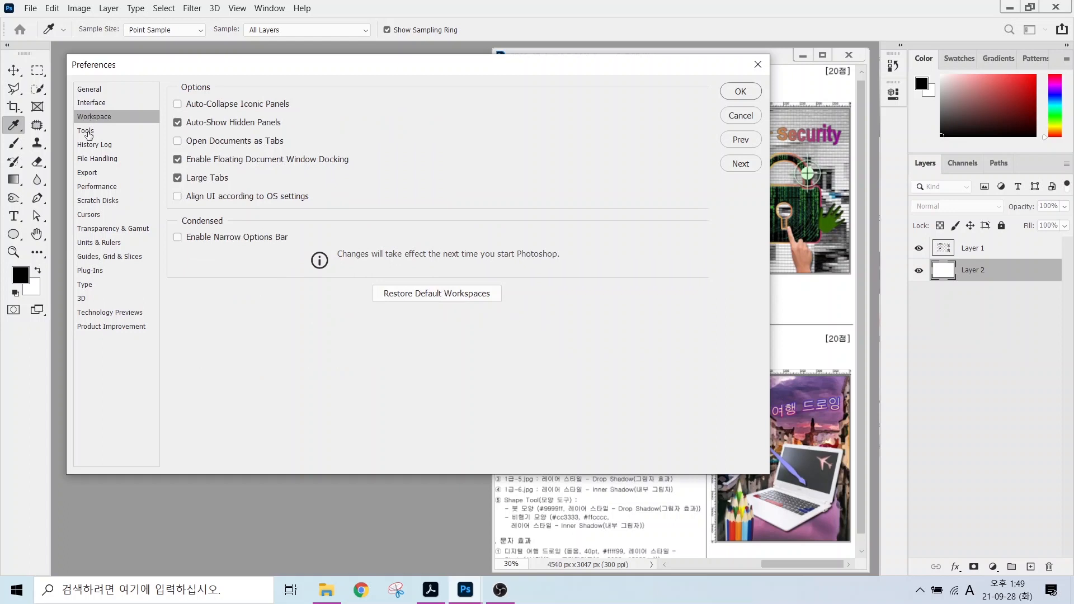
left_click(88, 129)
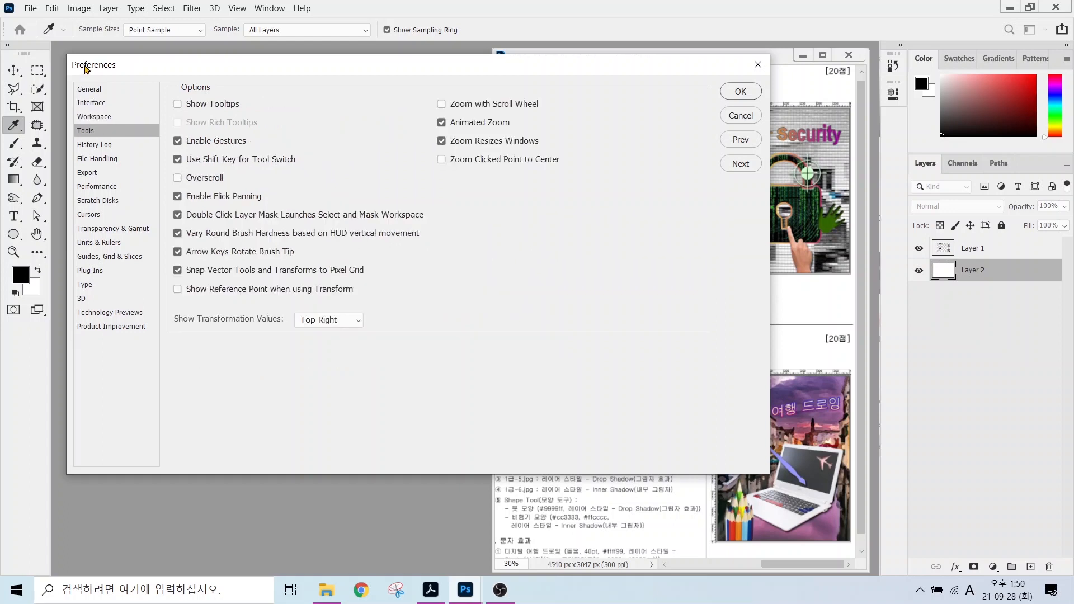
left_click(85, 103)
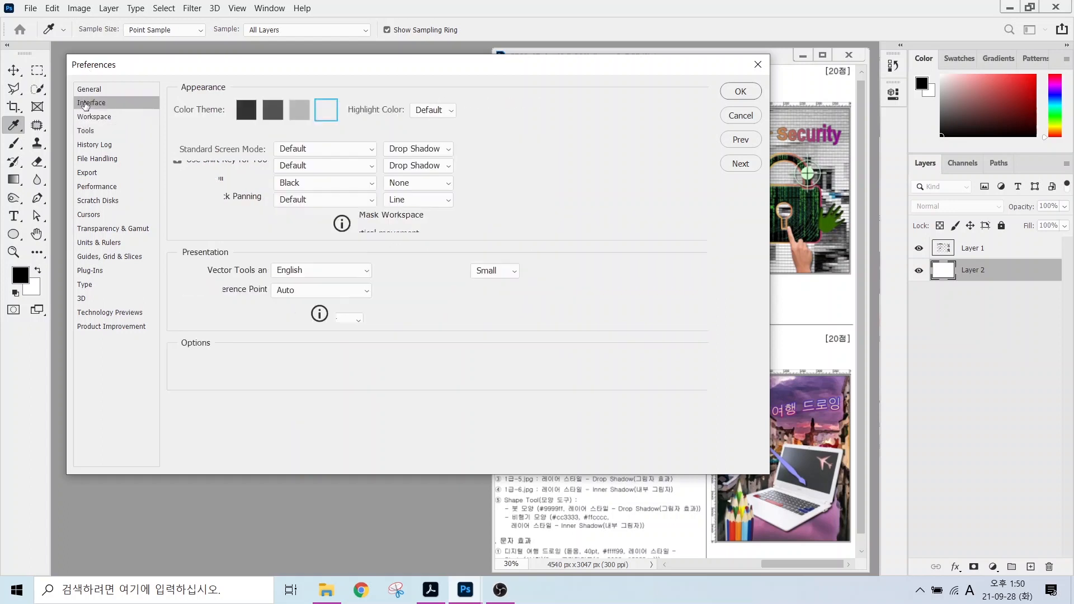
key("alt")
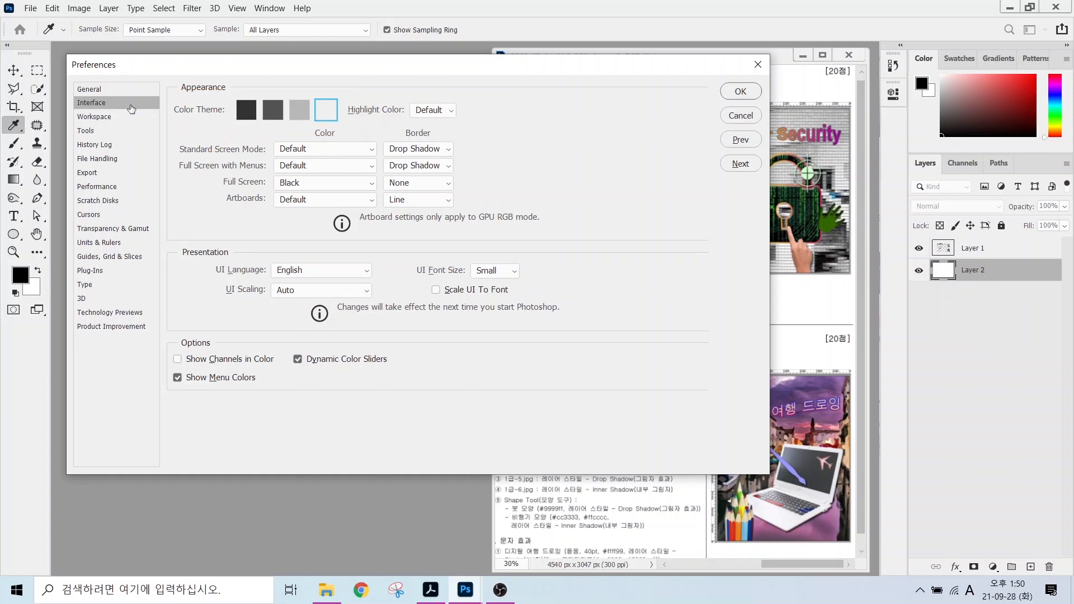
left_click(96, 117)
key("alt")
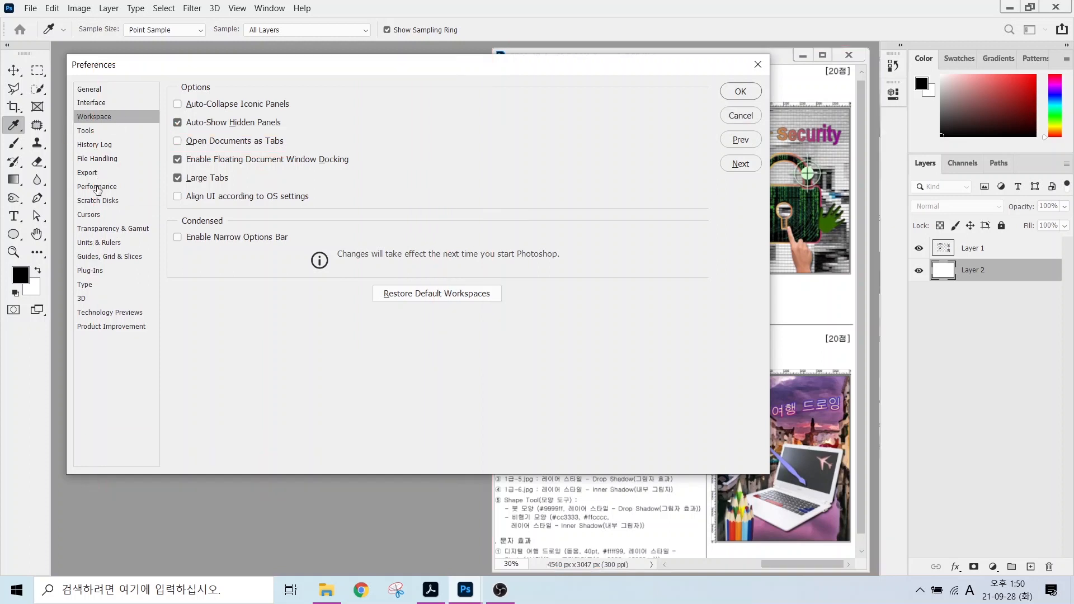
On the Cursors page, try Precise painting cursors, then return to Normal Brush Tip.
left_click(84, 216)
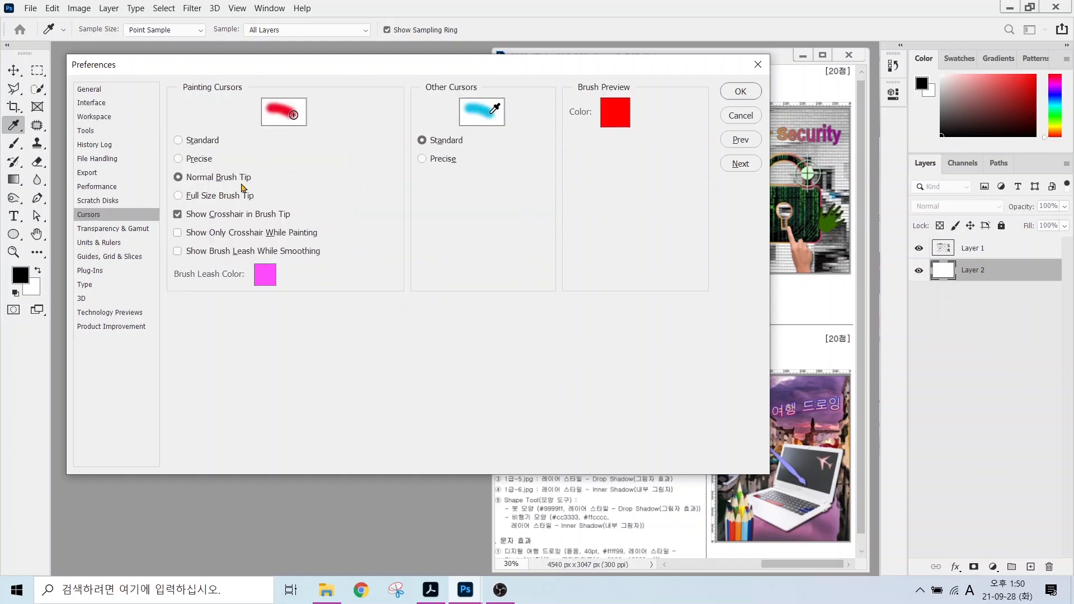
key("alt")
left_click_drag(164, 166, 264, 186)
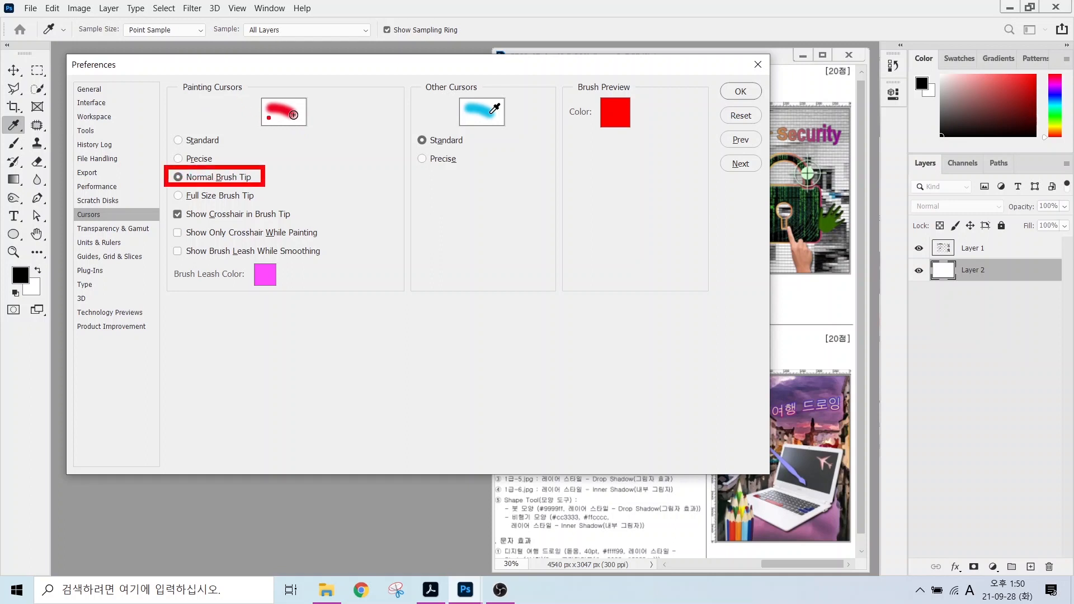
mouse_move(305, 121)
left_mouse_down()
mouse_move(283, 114)
mouse_move(299, 99)
mouse_move(307, 126)
left_mouse_up()
left_click(192, 160)
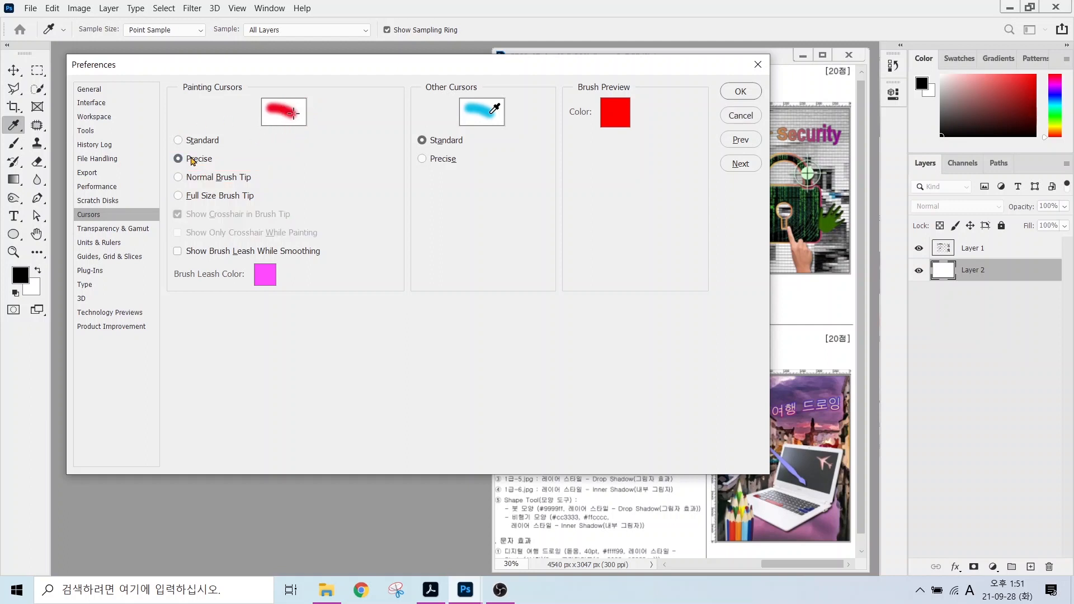
key("ctrl")
key("ctrl")
key("ctrl")
key("ctrl")
left_click(183, 177)
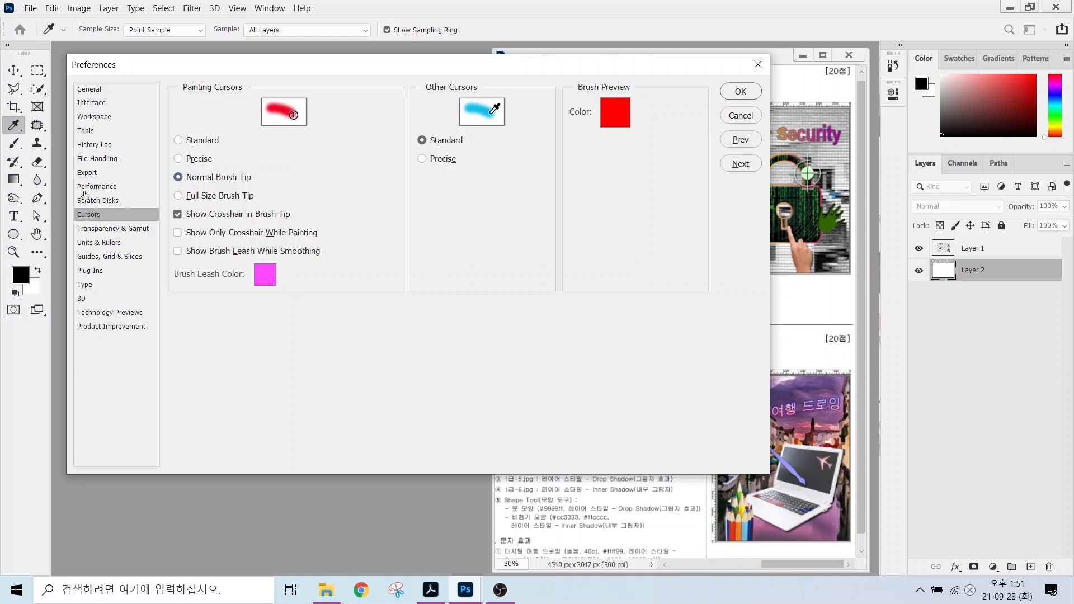
Confirm Rulers are in Pixels and Type in Points, check the Type page, then OK the Preferences.
left_click(89, 244)
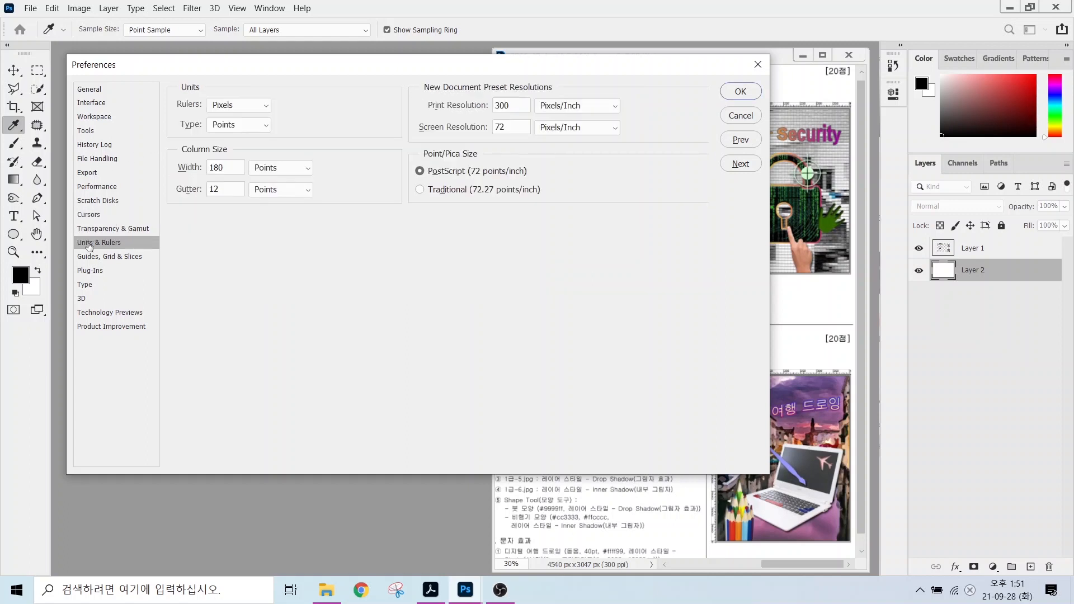
key("alt+2")
left_click_drag(201, 91, 267, 112)
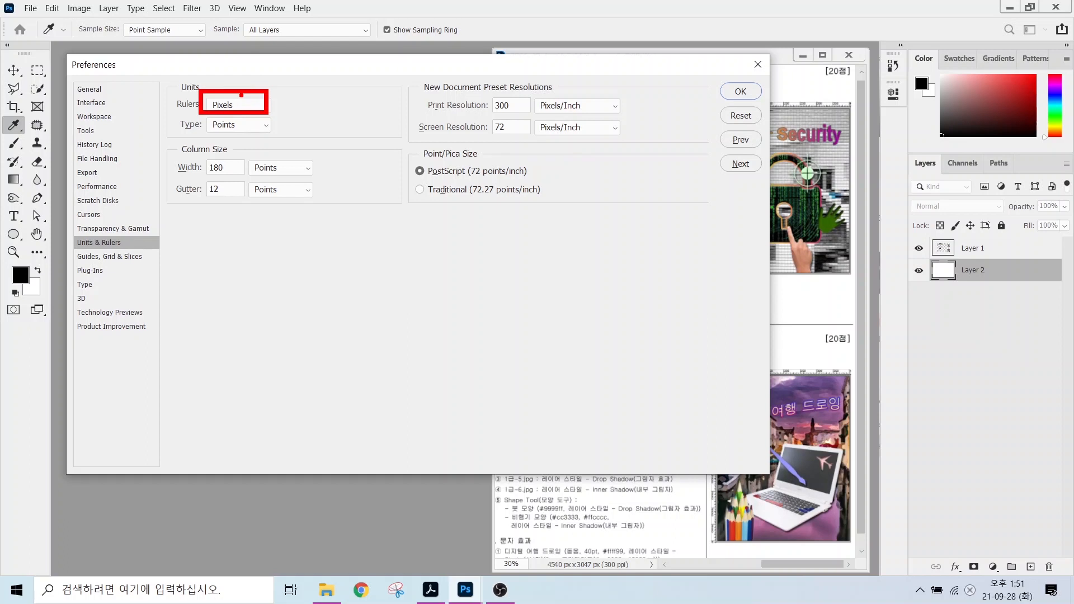
left_click_drag(240, 97, 277, 65)
mouse_move(190, 137)
left_mouse_down()
mouse_move(280, 136)
mouse_move(269, 180)
left_mouse_up()
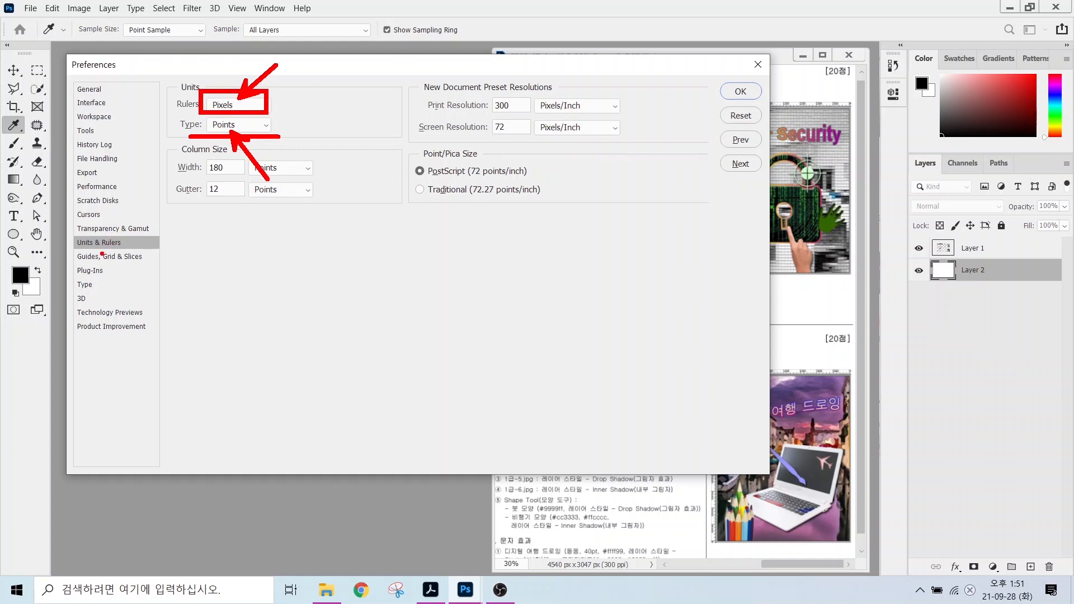
left_click(89, 284)
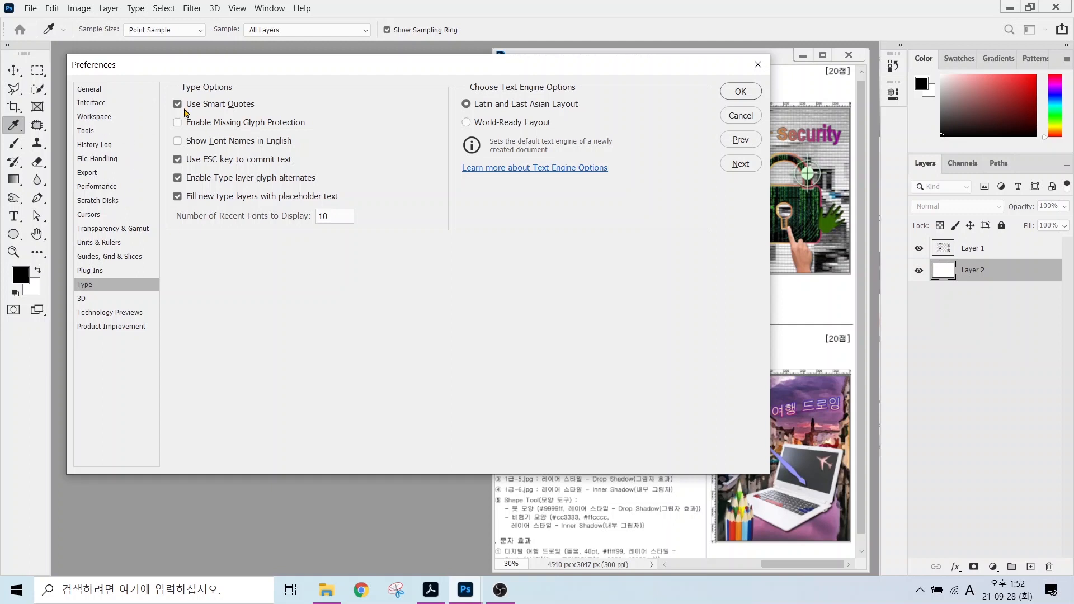
left_click(740, 93)
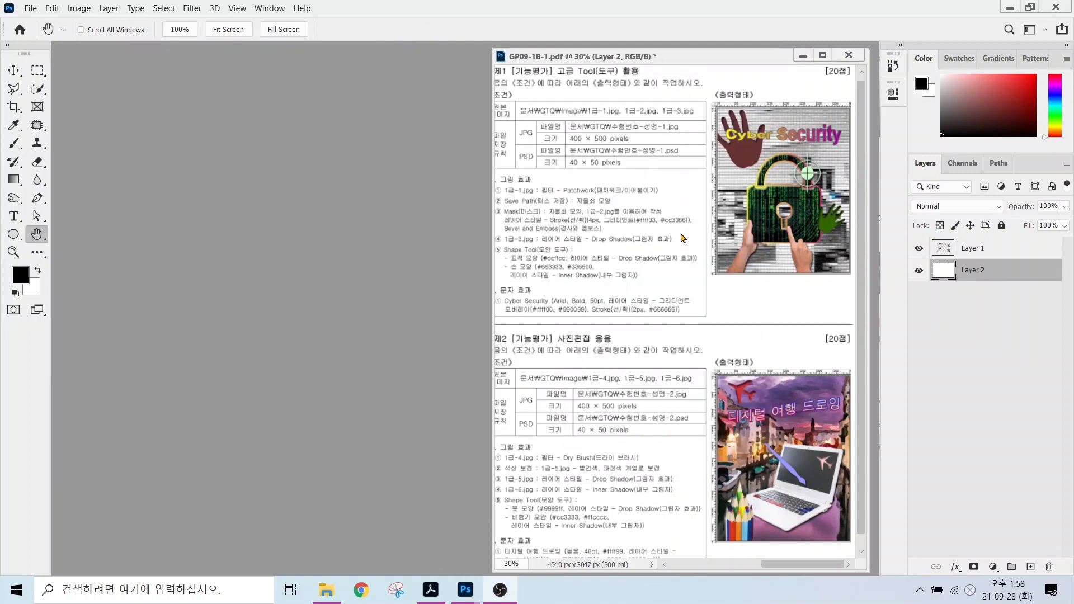
Create a white 400×500 px, 72 ppi RGB document named with the exam ID and candidate name.
mouse_move(570, 114)
left_mouse_down()
mouse_move(682, 149)
mouse_move(687, 84)
left_mouse_up()
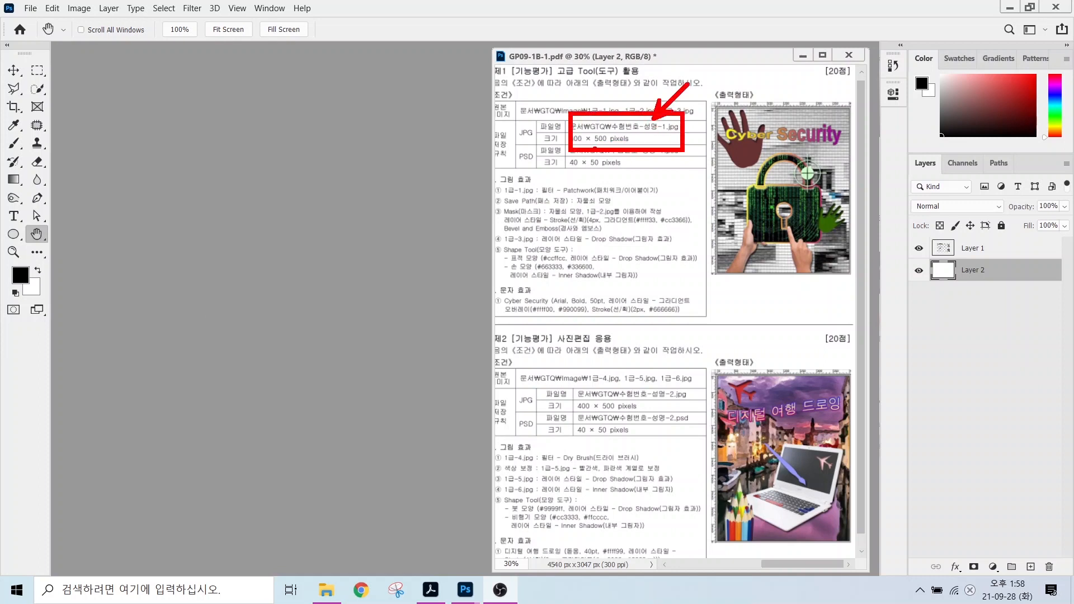
left_click_drag(595, 144, 652, 195)
key("Escape")
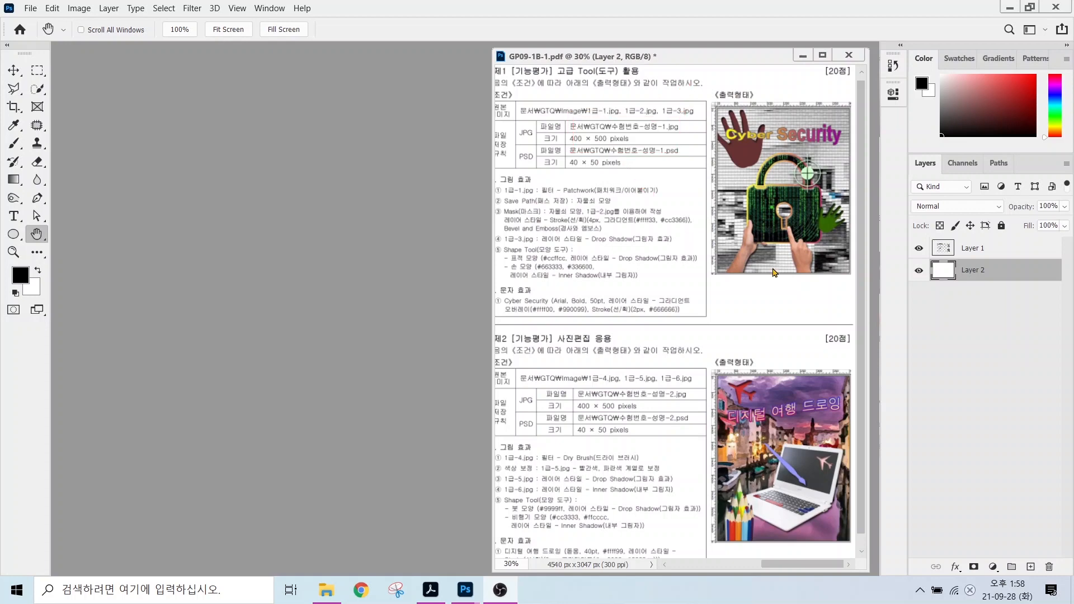
left_click(31, 9)
left_click(41, 22)
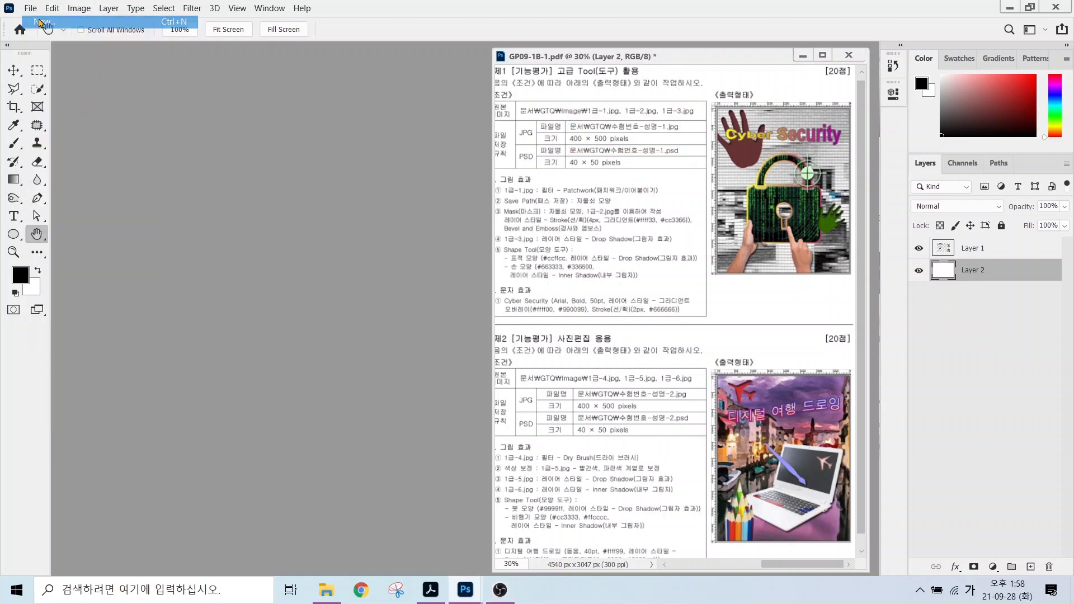
left_click(748, 137)
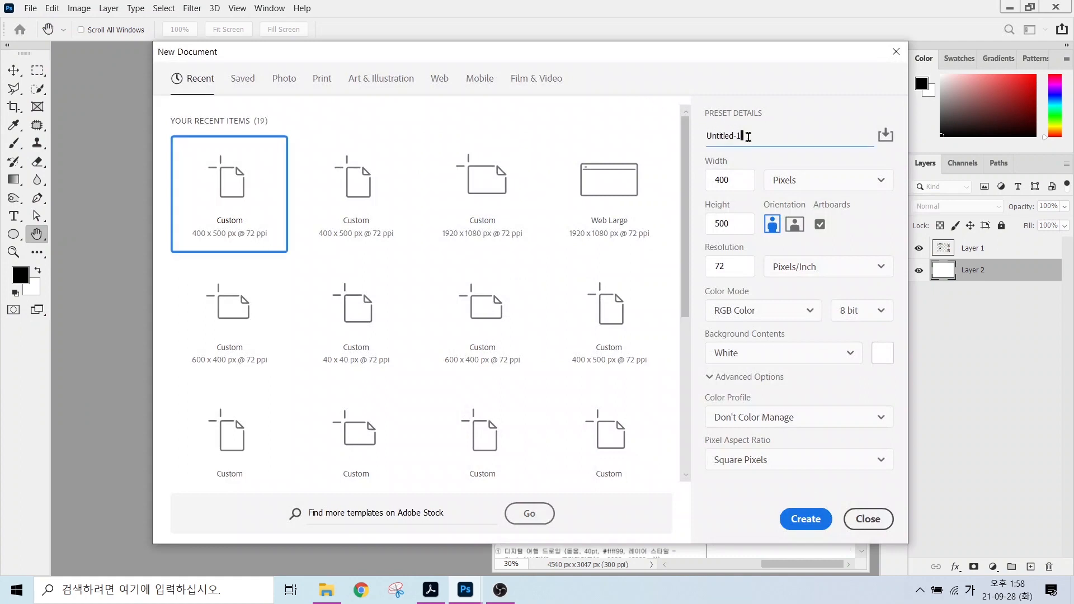
double_click(744, 137)
type("12345")
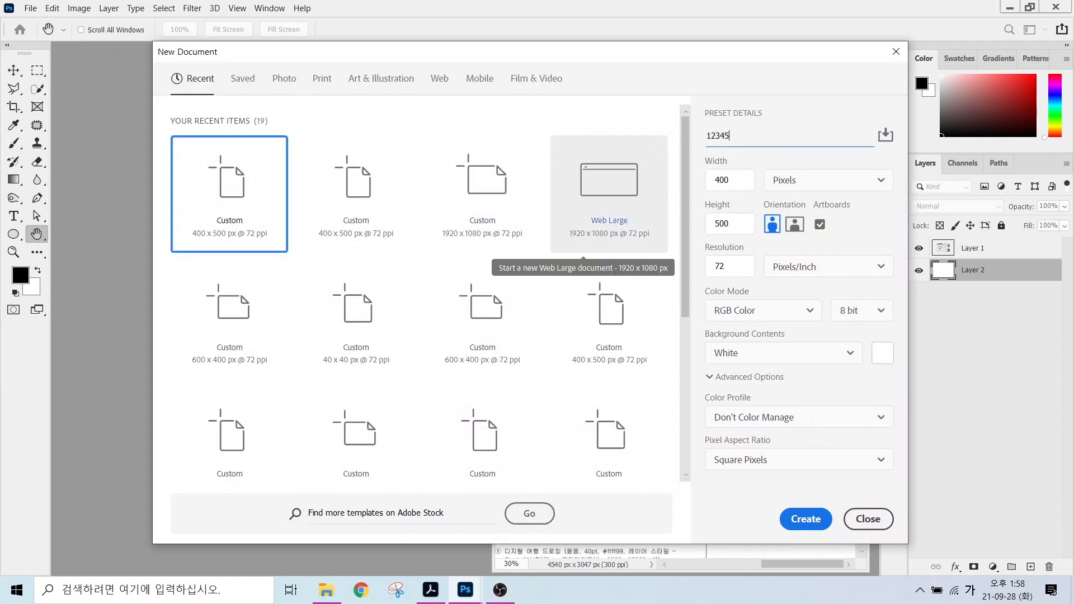
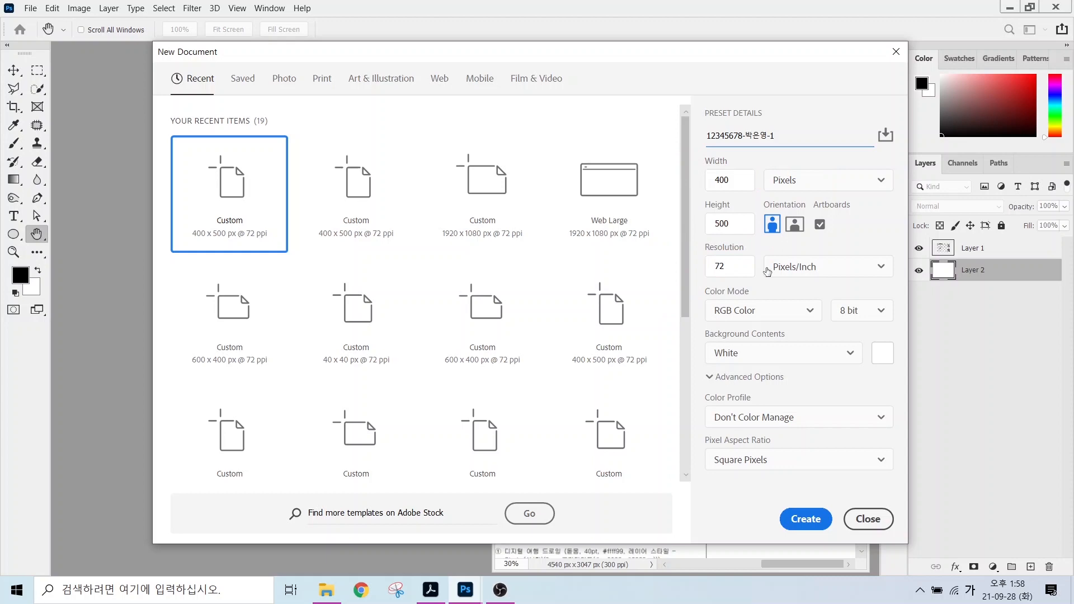
left_click(806, 519)
key("ctrl+1")
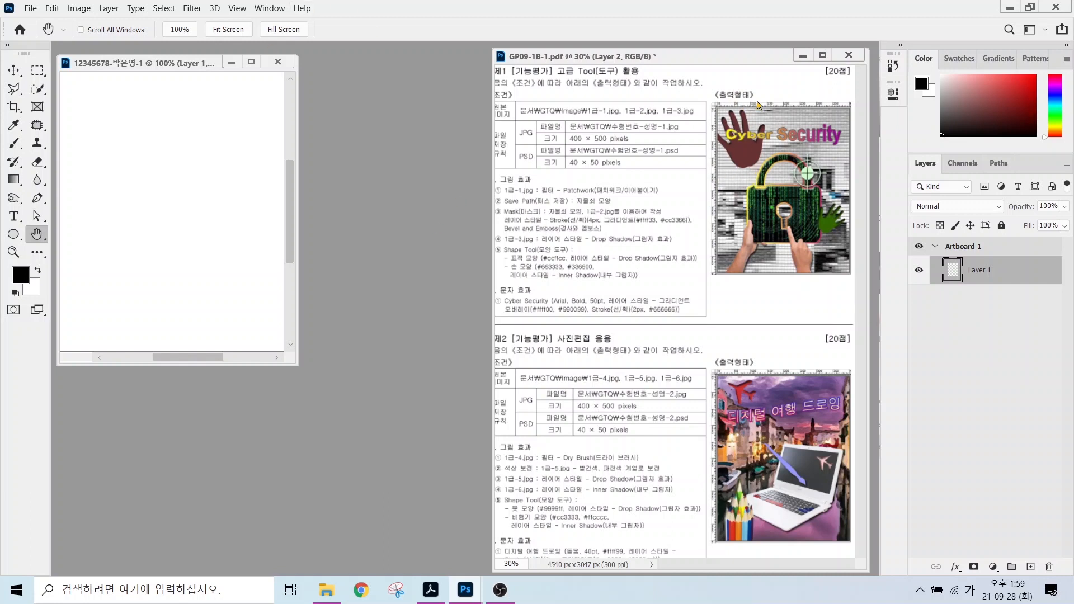
Turn on rulers and fit the blank 400×500 document to the screen.
left_click(238, 9)
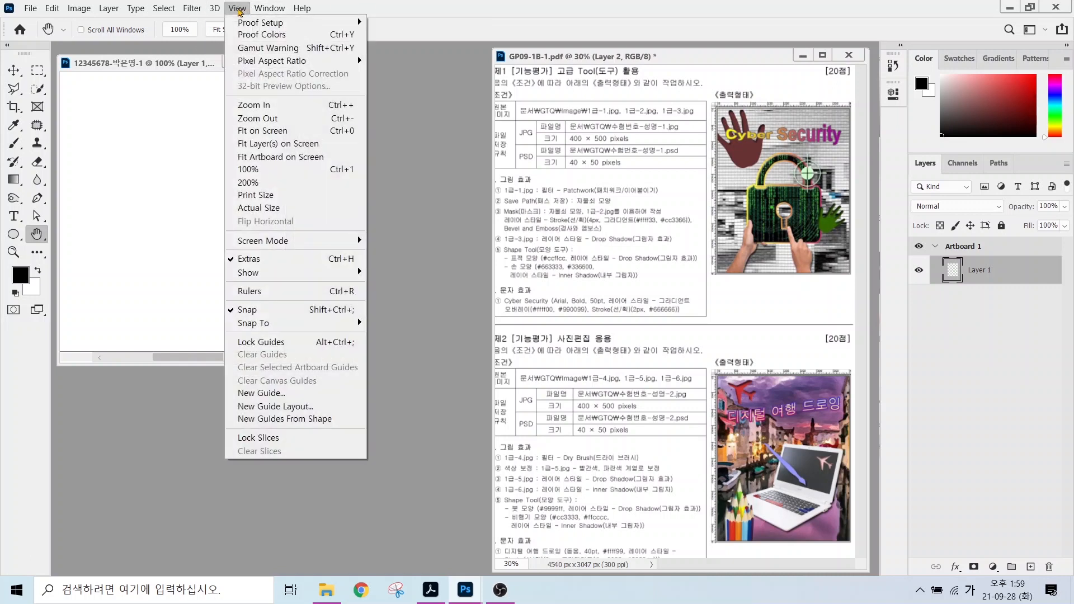
left_click(250, 291)
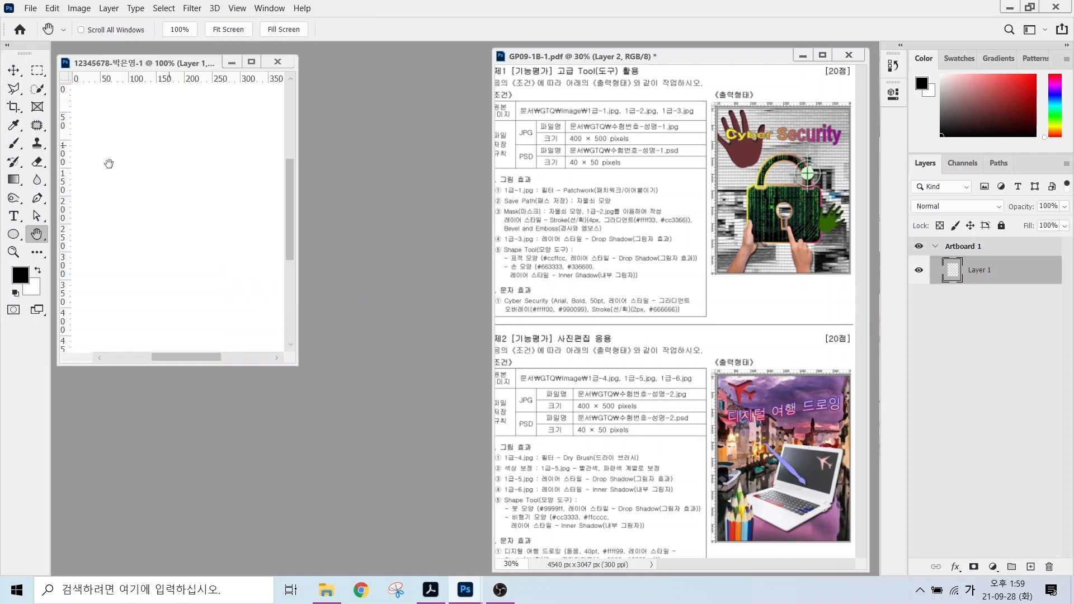
double_click(38, 235)
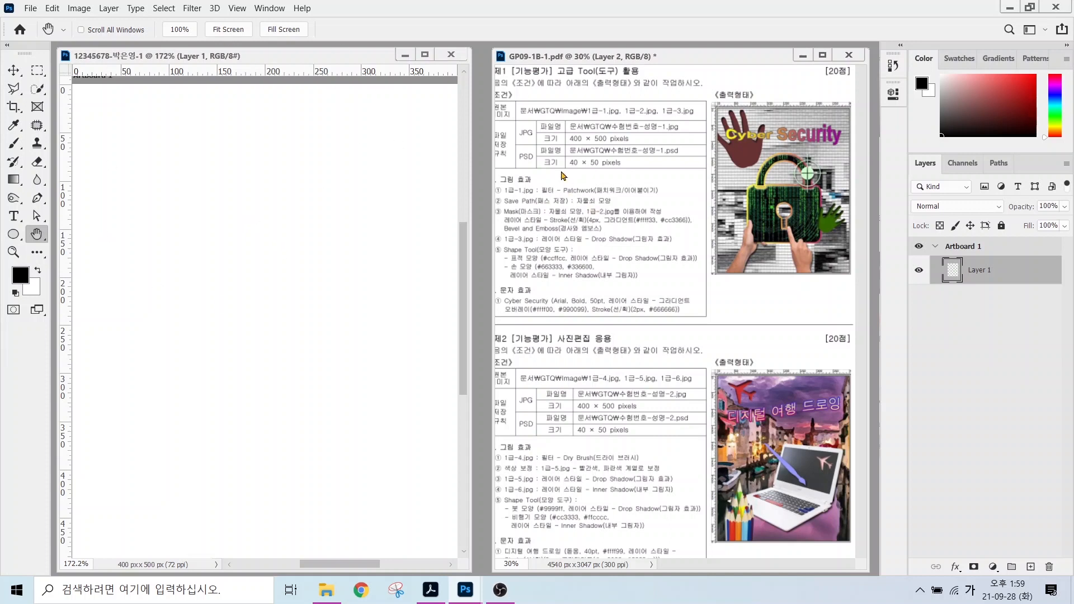
left_click(518, 193)
Open 1급-1.jpg from the 문서 > GTQ > image folder.
key("ctrl+o")
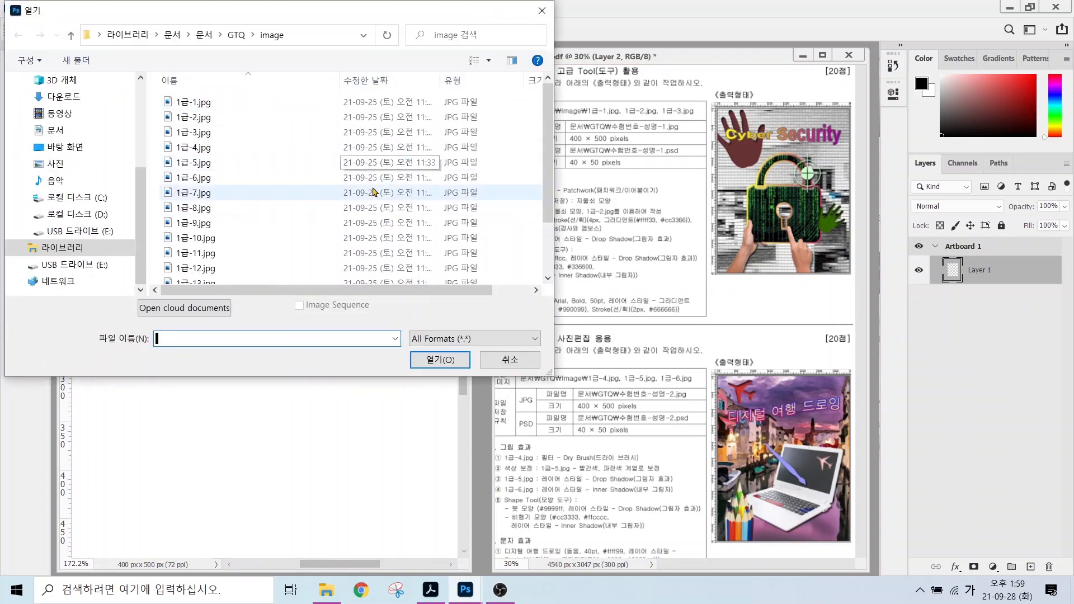
left_click(510, 359)
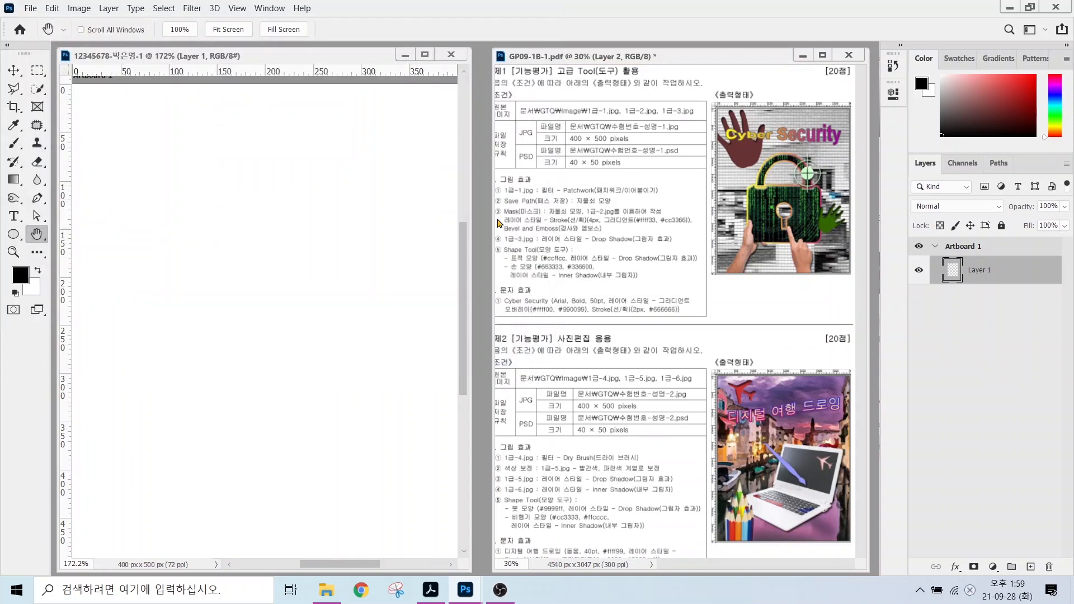
left_click(30, 9)
left_click(41, 35)
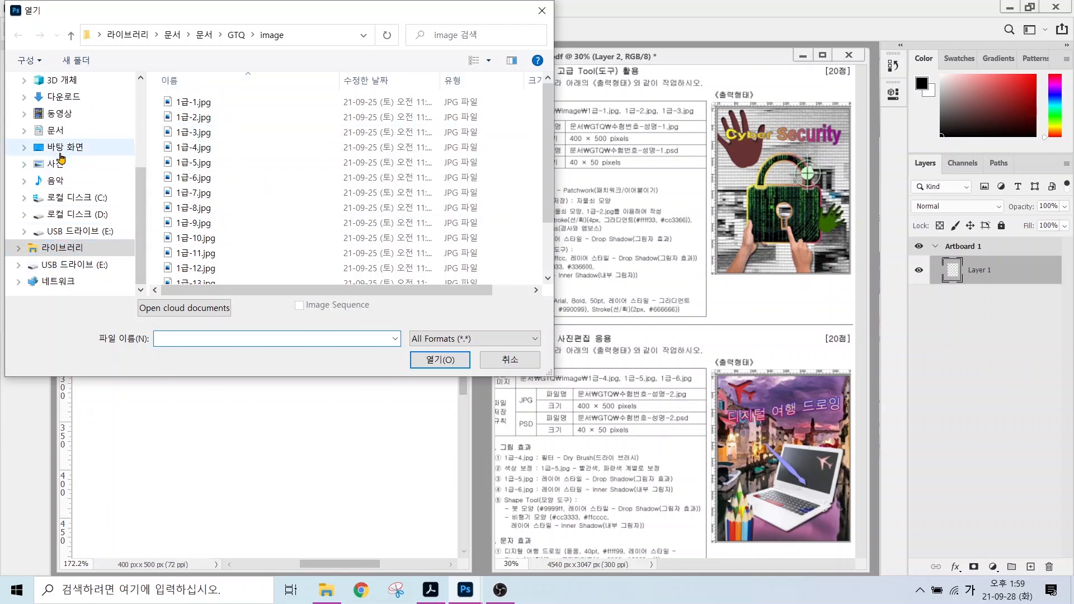
left_click(83, 130)
double_click(187, 117)
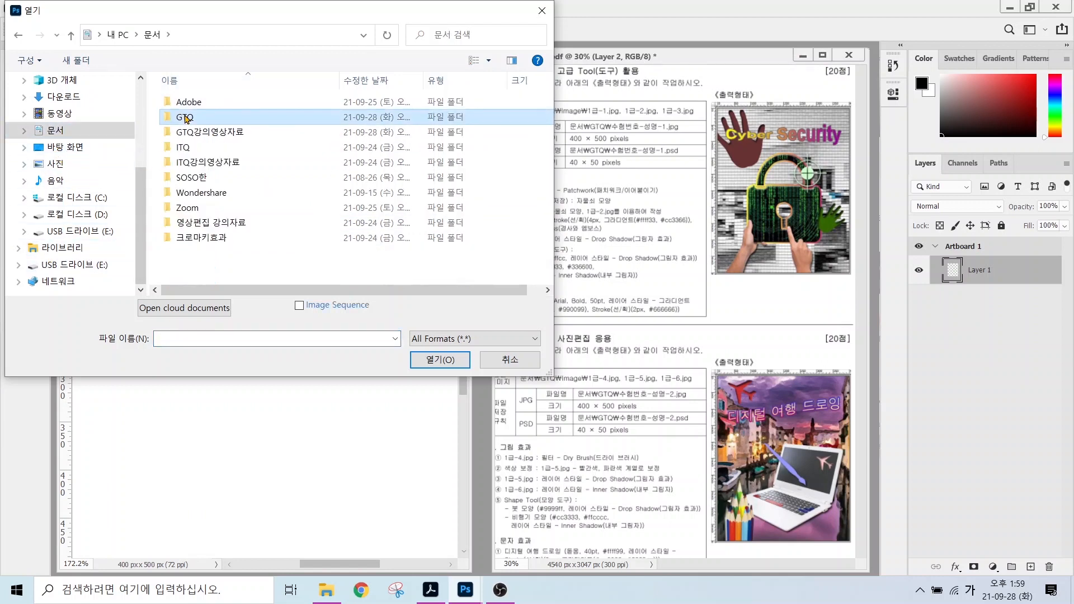
double_click(187, 105)
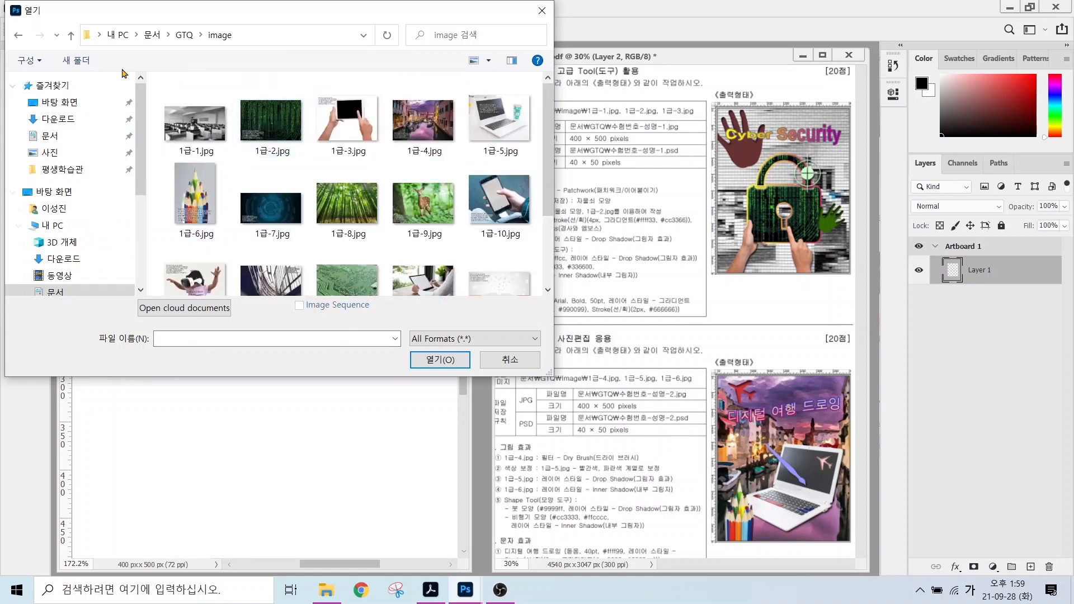
left_click(188, 114)
left_click(433, 361)
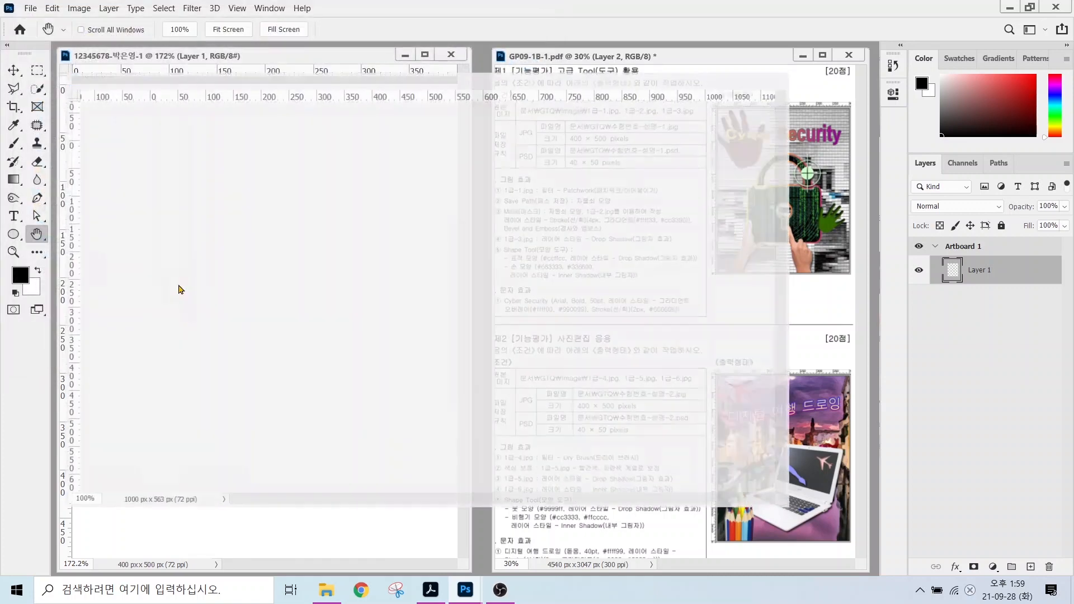
In Image Size, change the Height from 563 to 500 px, keeping proportions (888×500).
left_click(70, 8)
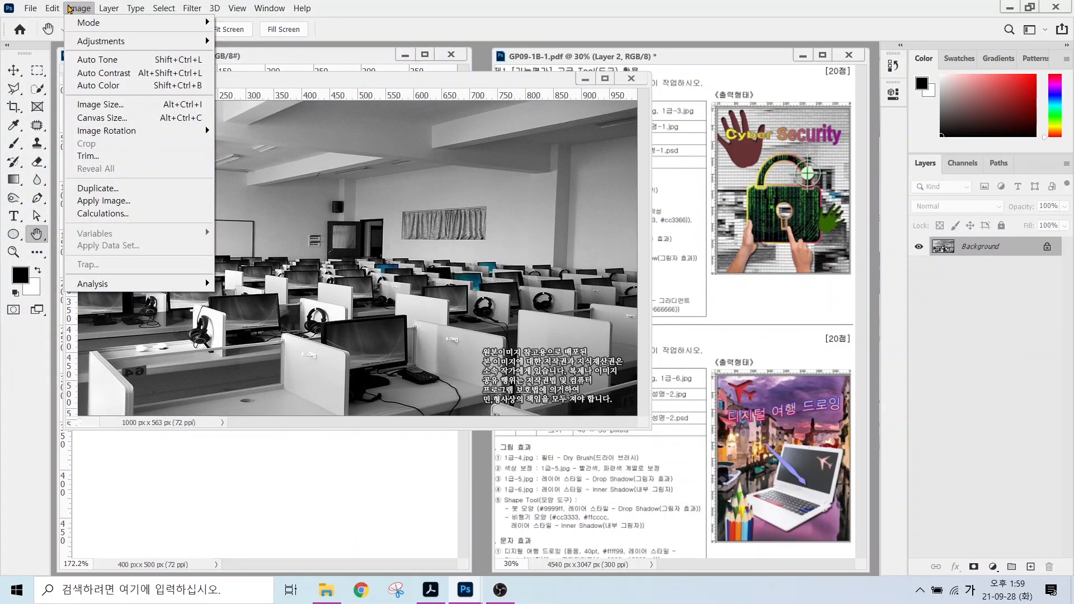
left_click(97, 105)
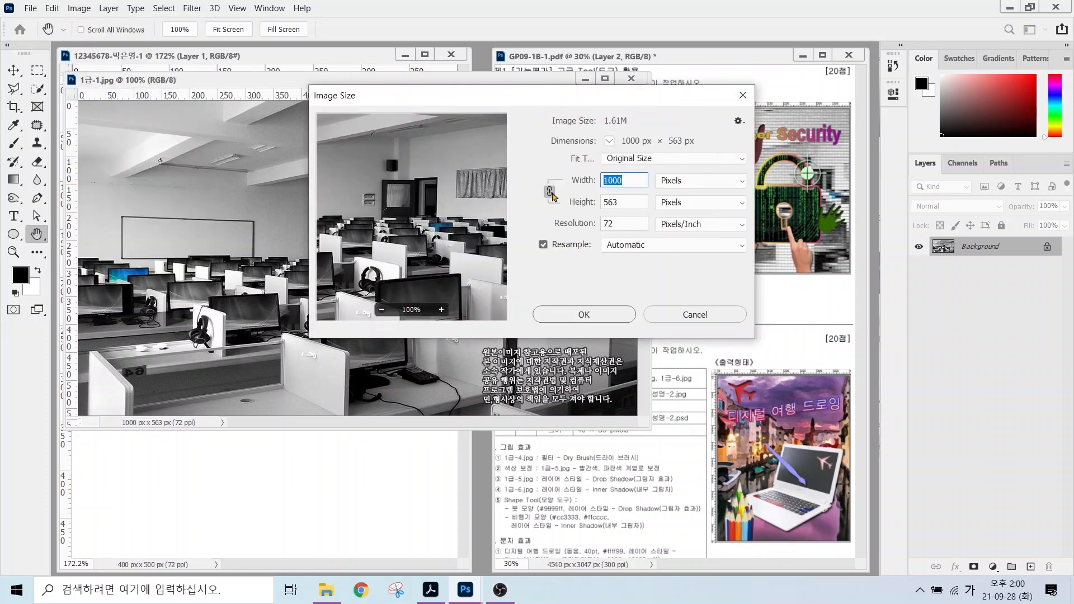
key("alt")
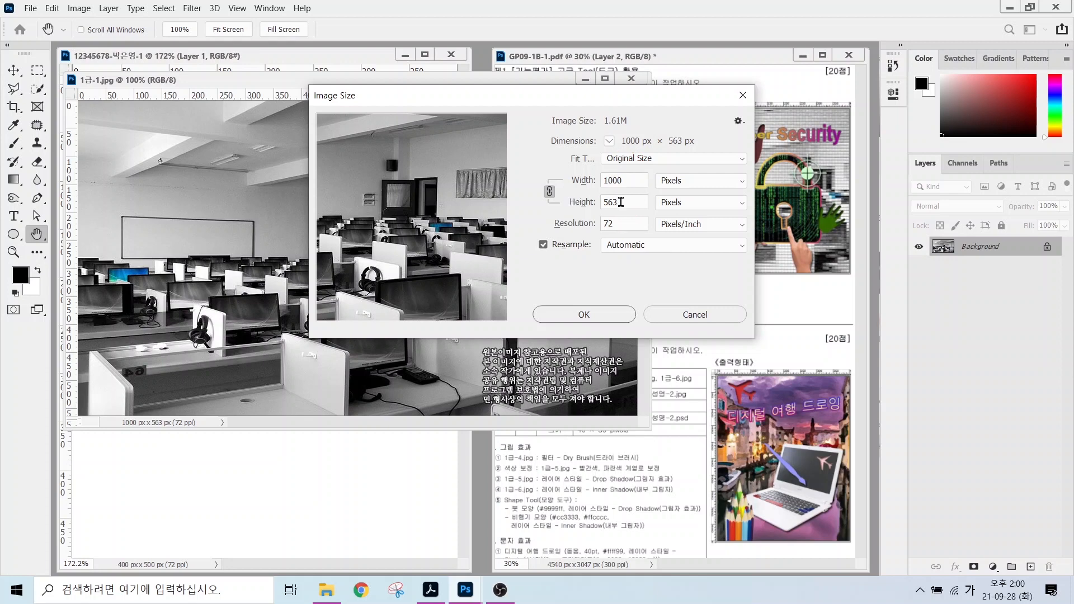
left_click_drag(621, 202, 587, 201)
type("500")
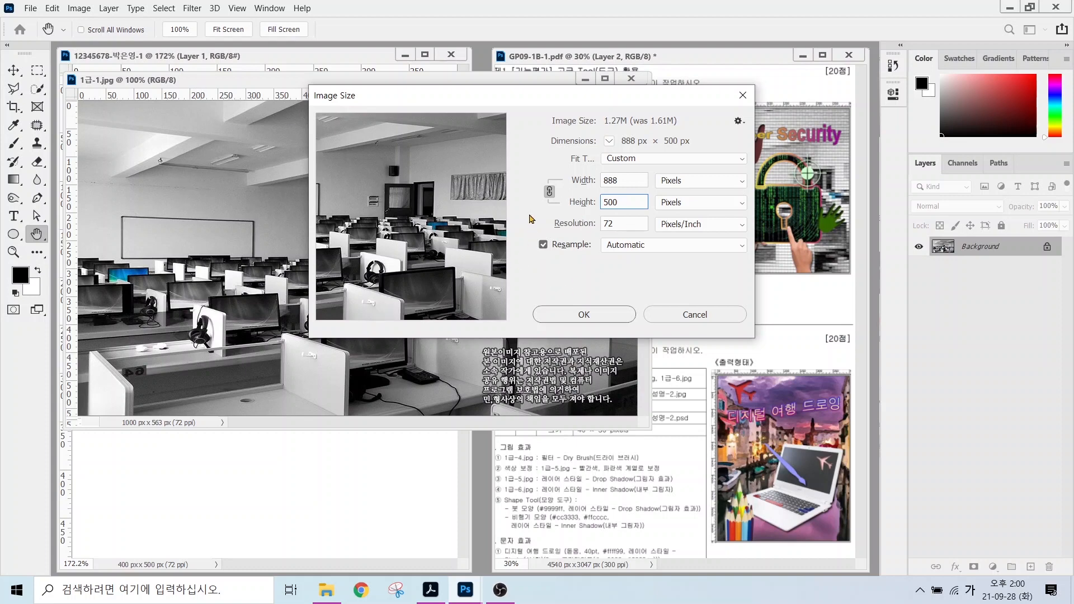
Apply the 888×500 resize, drag the photo into the new document as Layer 2, and close the original.
left_click(582, 314)
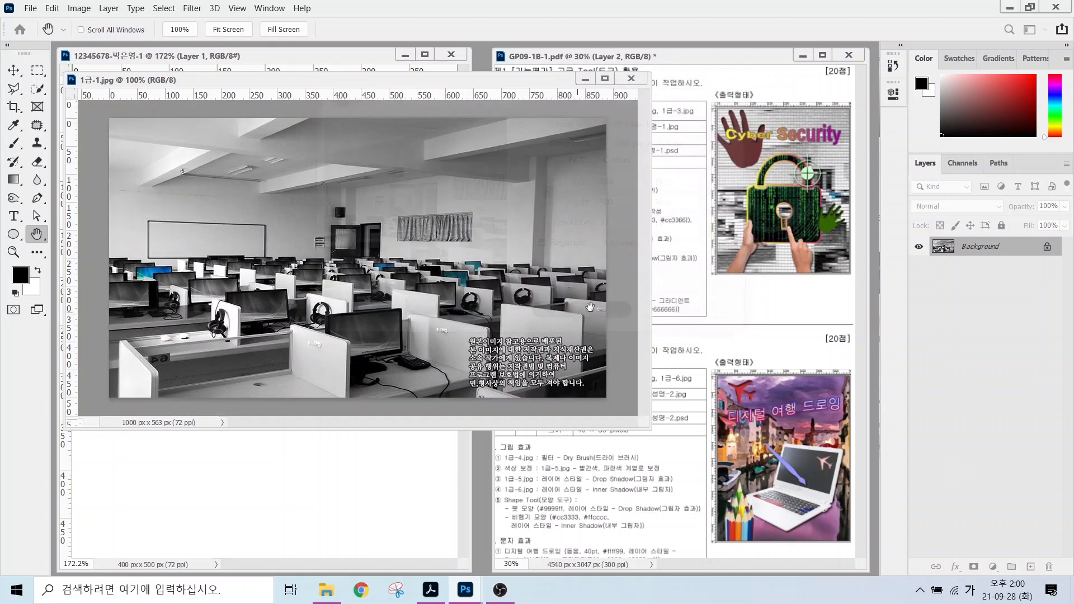
left_click_drag(162, 82, 244, 152)
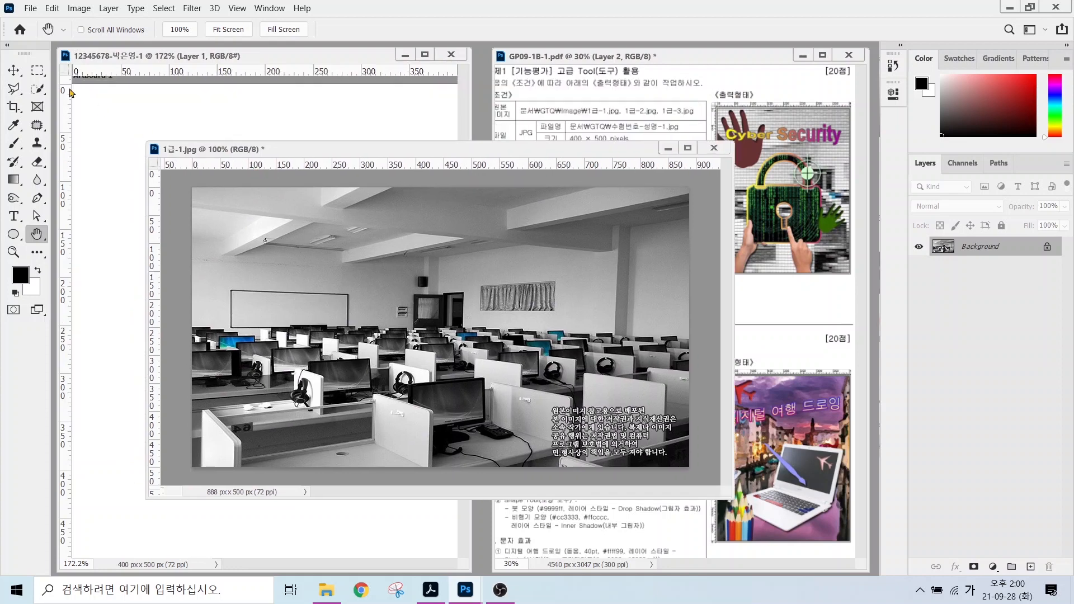
left_click(13, 70)
left_click_drag(301, 276, 275, 241)
left_click(714, 148)
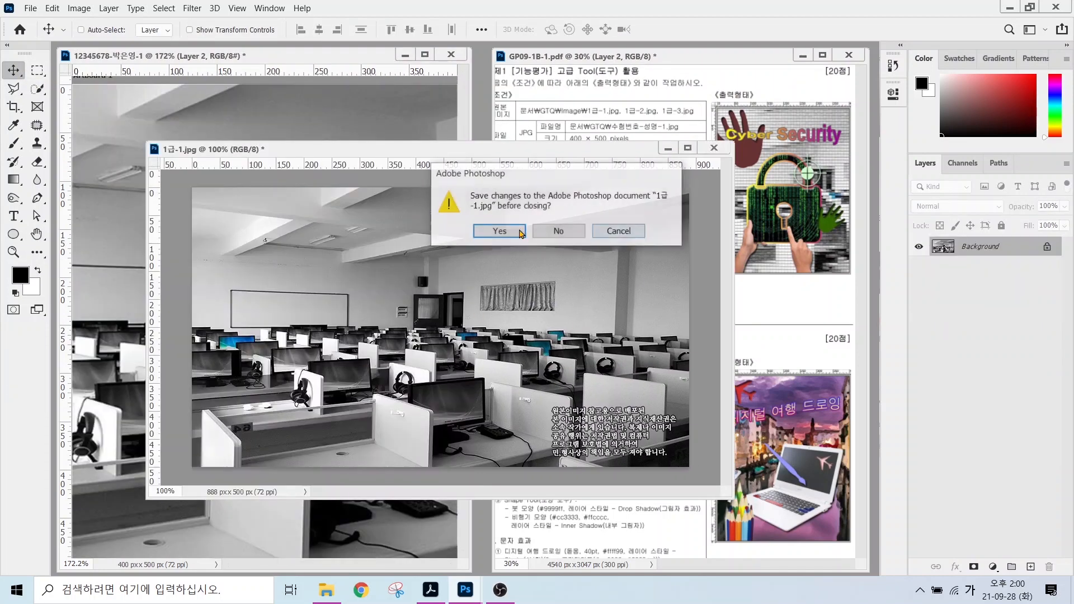
left_click(559, 231)
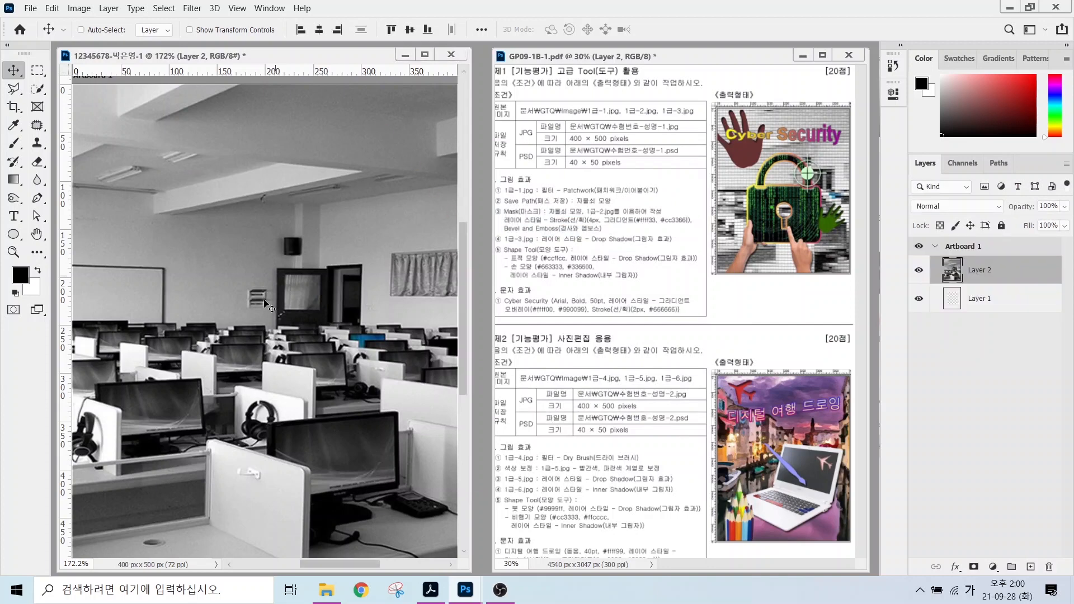
left_click_drag(263, 372, 308, 372)
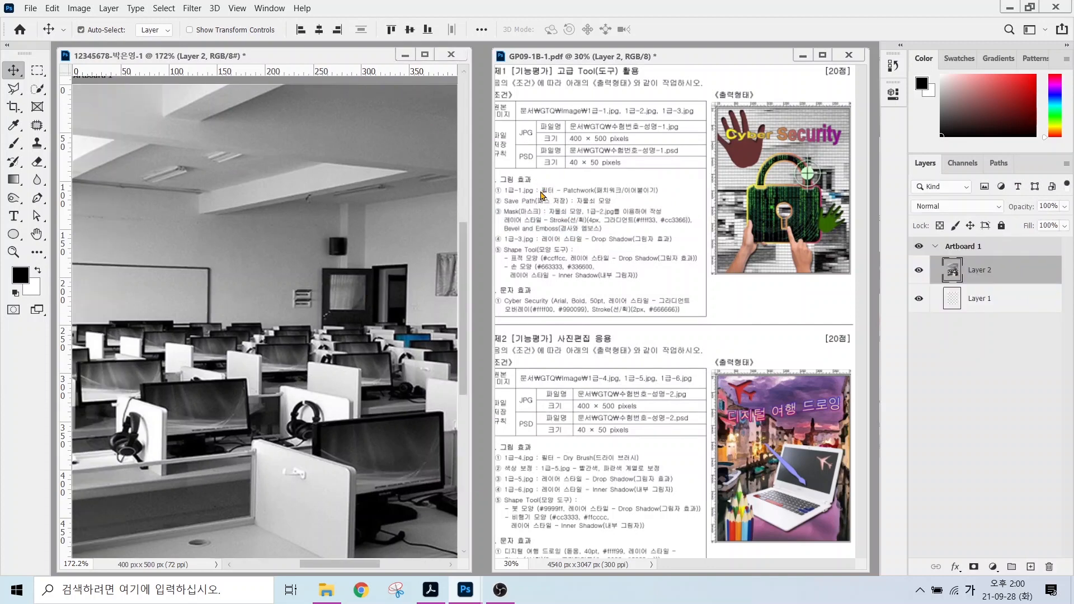
key("ctrl")
Apply the Filter Gallery's Texture > Patchwork filter to the photo layer.
left_click(192, 9)
left_click(206, 60)
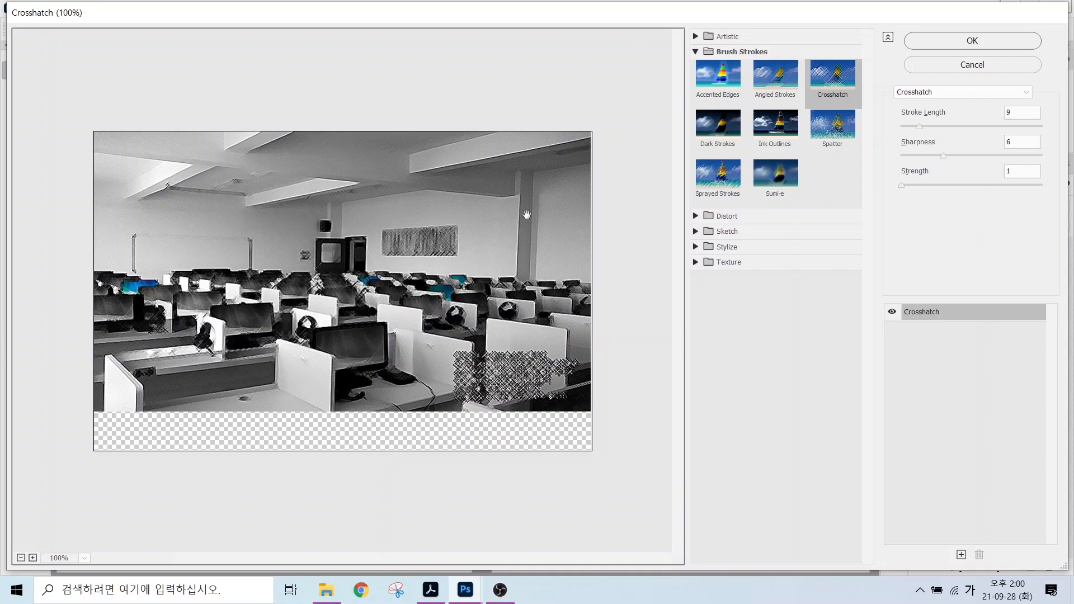
left_click(727, 264)
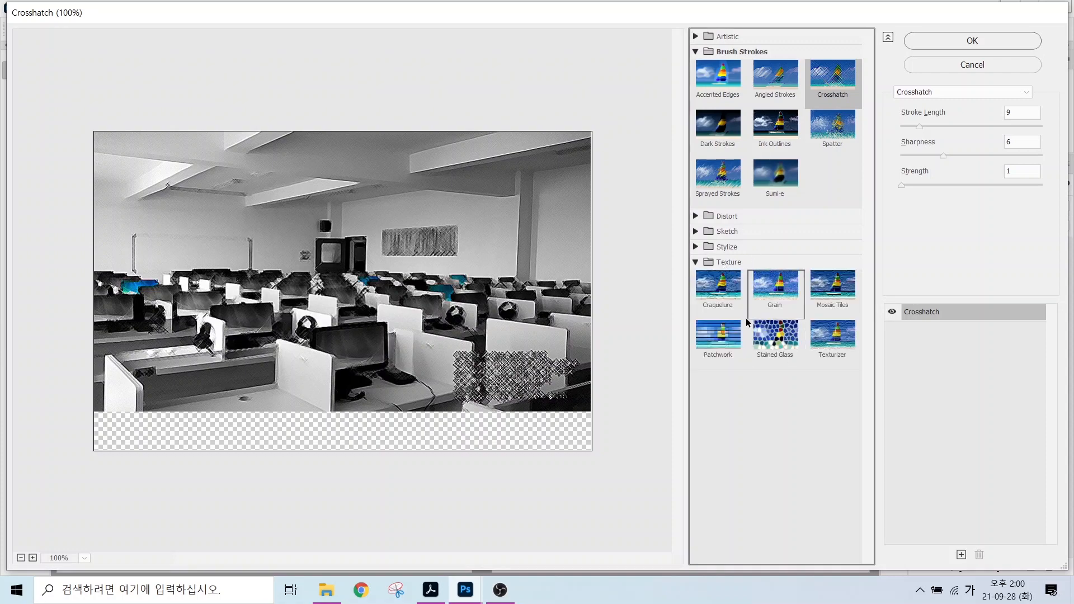
left_click(709, 341)
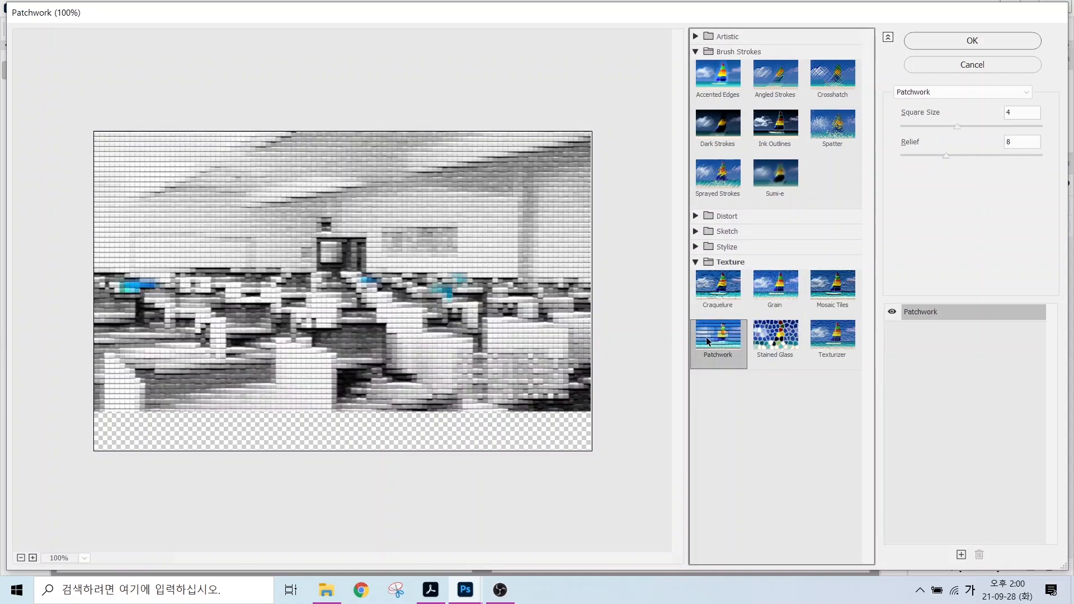
left_click(951, 41)
left_click(981, 272)
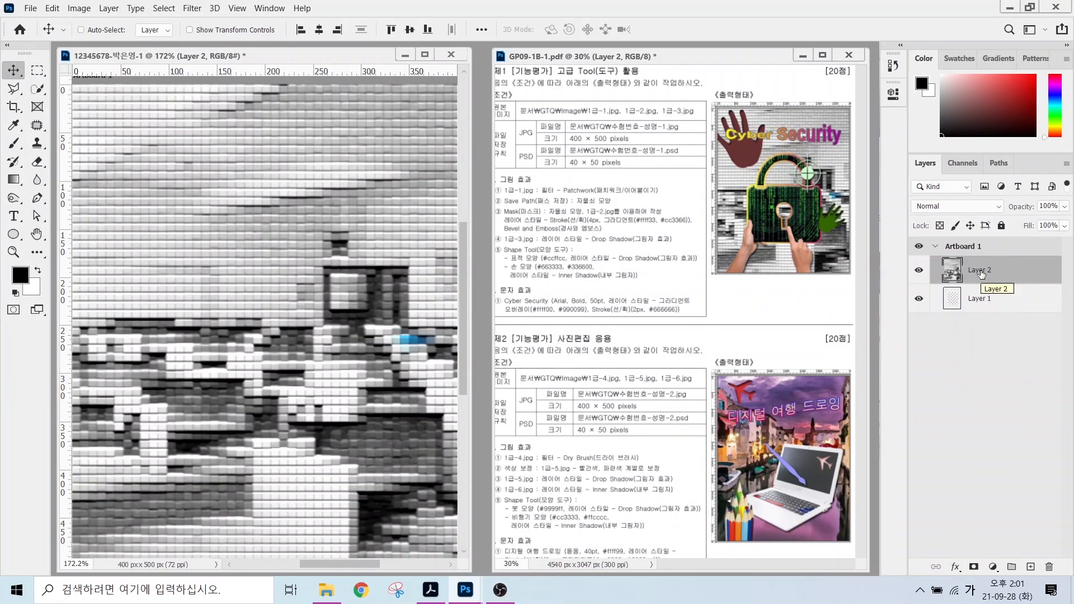
Rename Layer 2, the Patchwork-filtered photo layer, to 1-1.
double_click(979, 271)
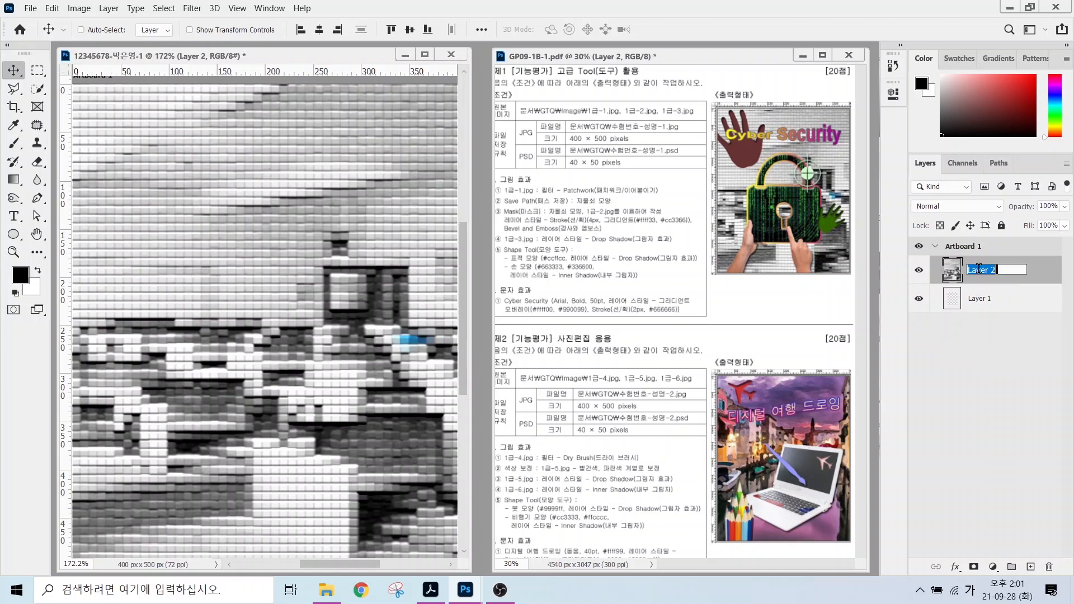
type("1-1")
key("Return")
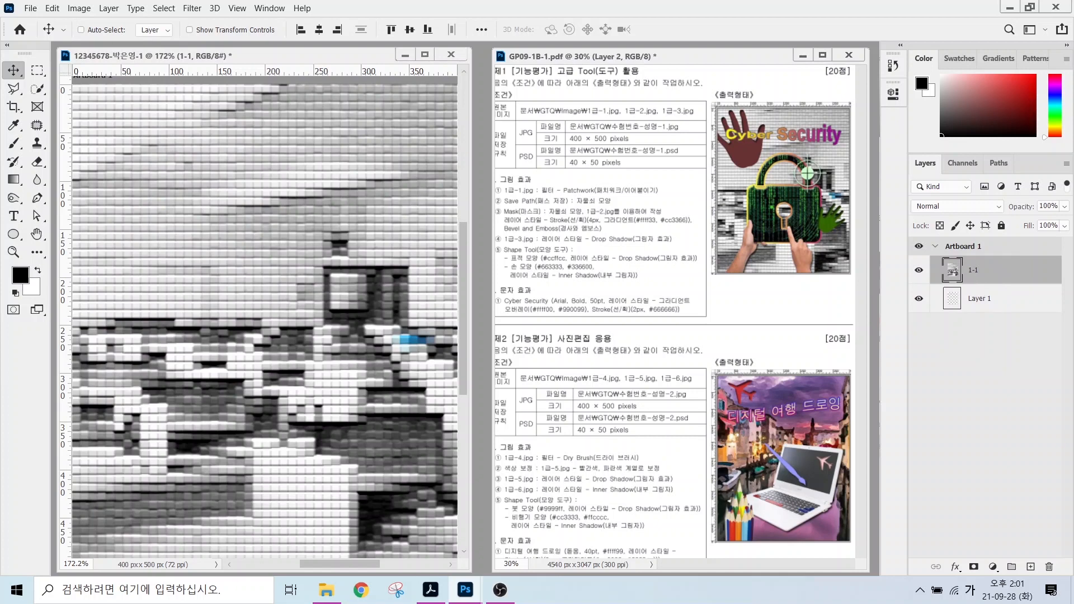
mouse_move(492, 211)
left_mouse_down()
mouse_move(613, 210)
mouse_move(616, 162)
left_mouse_up()
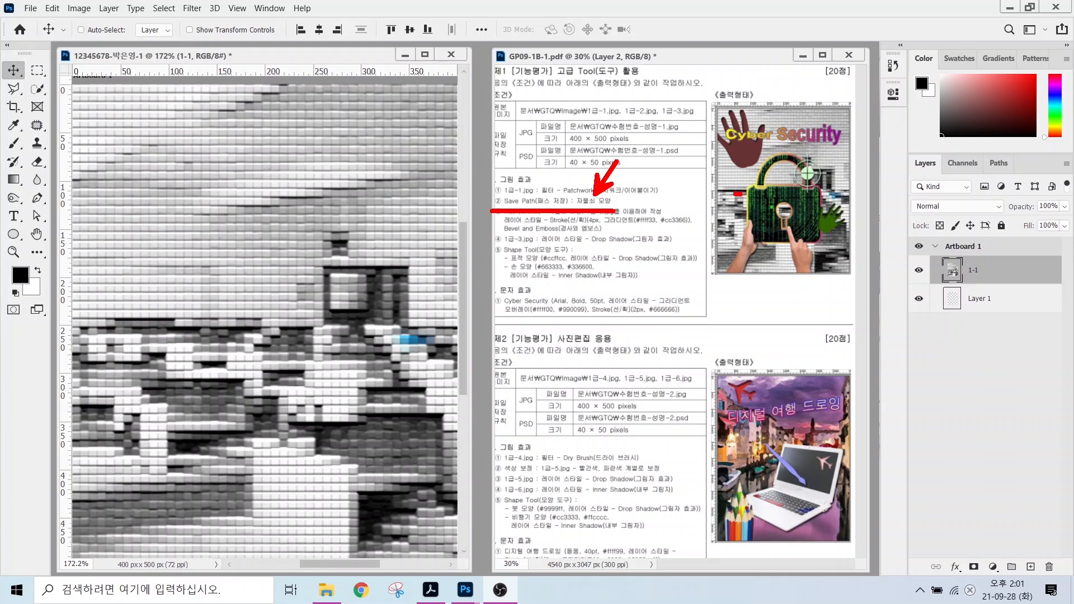
mouse_move(732, 184)
left_mouse_down()
mouse_move(746, 197)
mouse_move(728, 206)
left_mouse_up()
key("Escape")
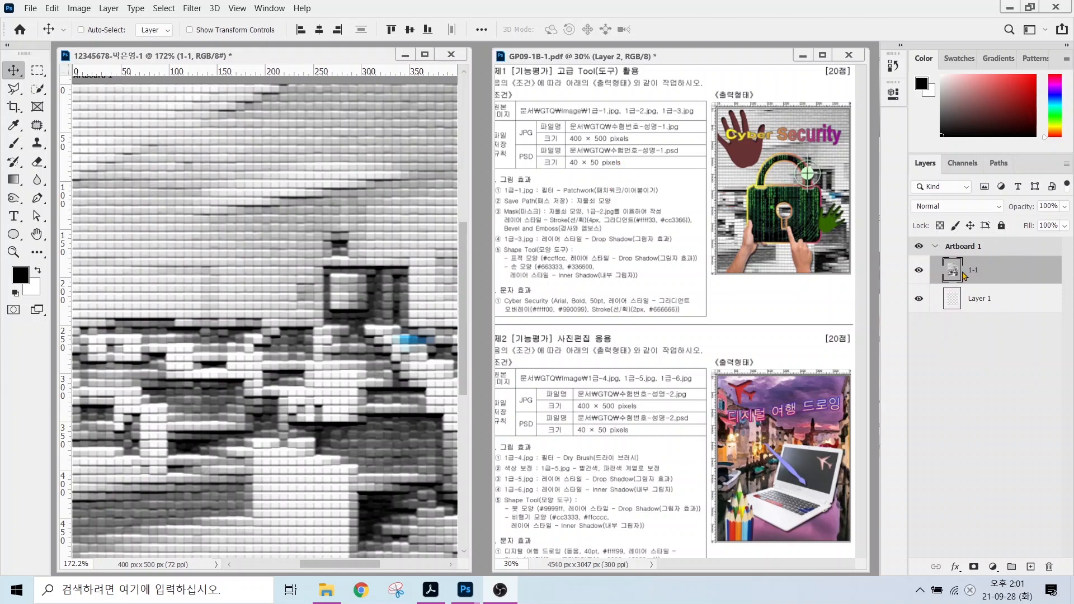
Hide layer 1-1 and place guides at 109.5 and 358 px down, 88.5 px across, plus a second vertical.
left_click(919, 272)
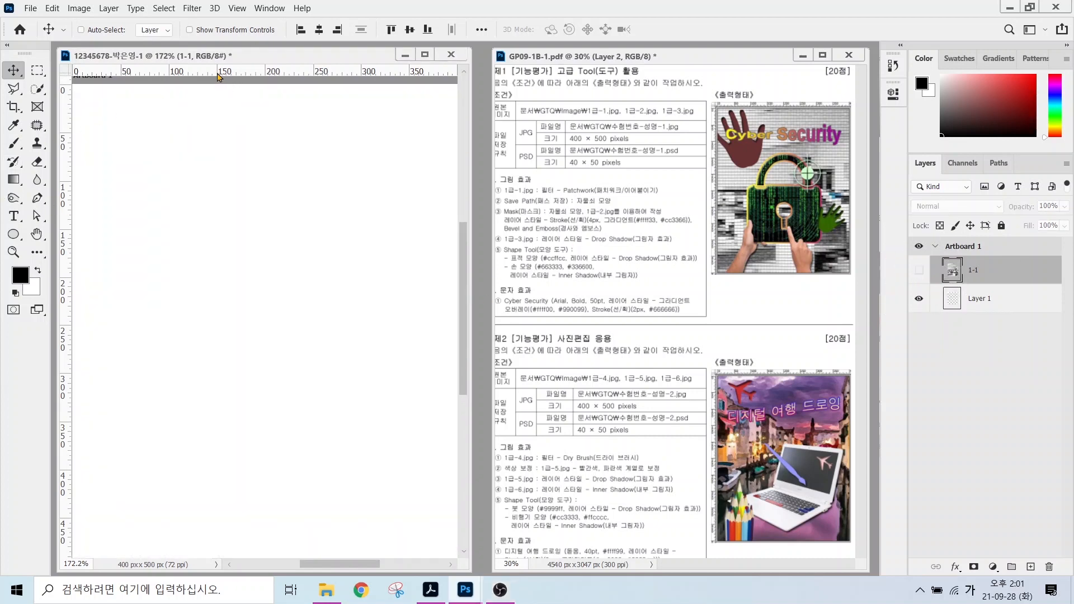
key("ctrl")
key("ctrl")
left_click_drag(225, 73, 208, 224)
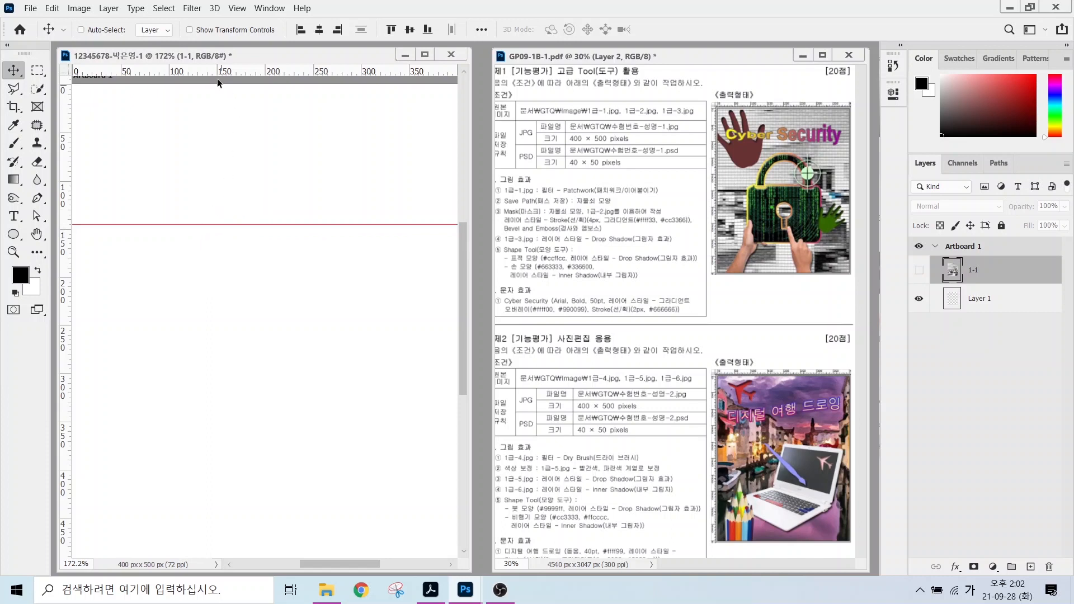
left_click_drag(211, 78, 210, 467)
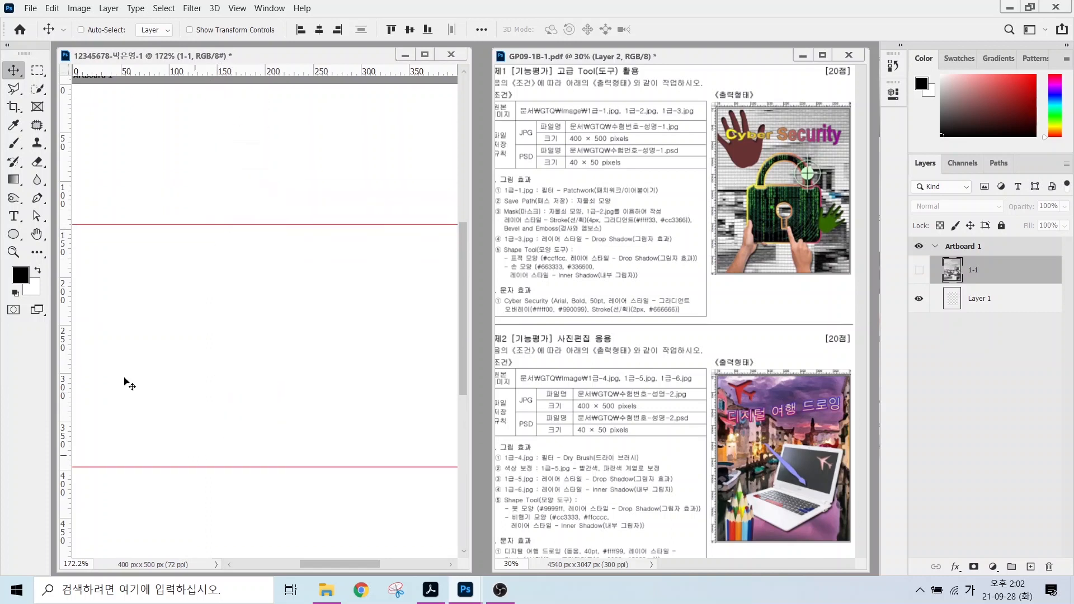
left_click_drag(65, 267, 164, 269)
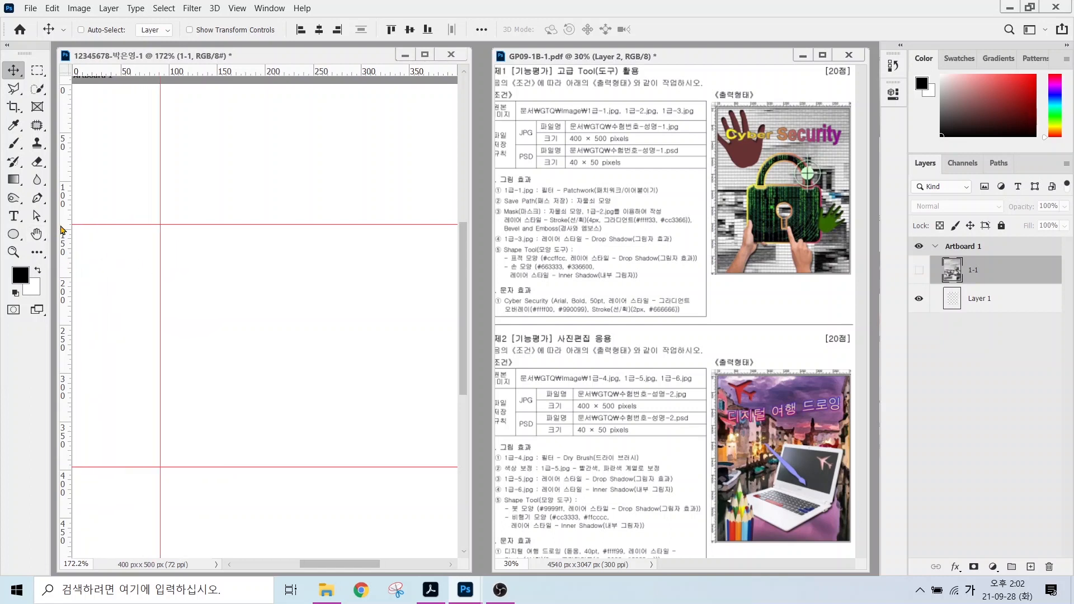
left_click_drag(65, 230, 370, 288)
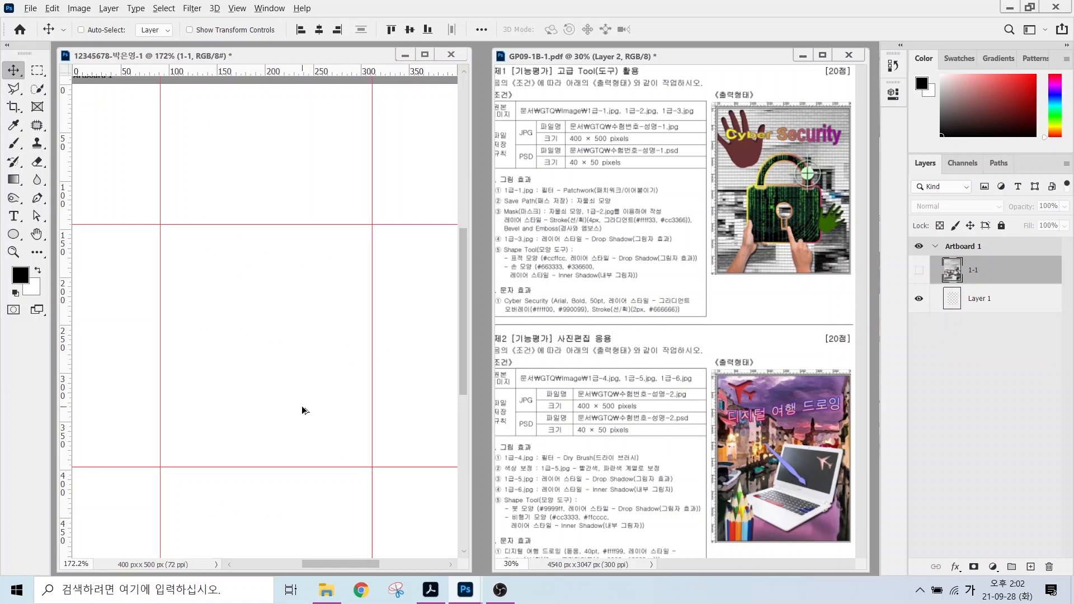
scroll(302, 407, "up", 2, "alt")
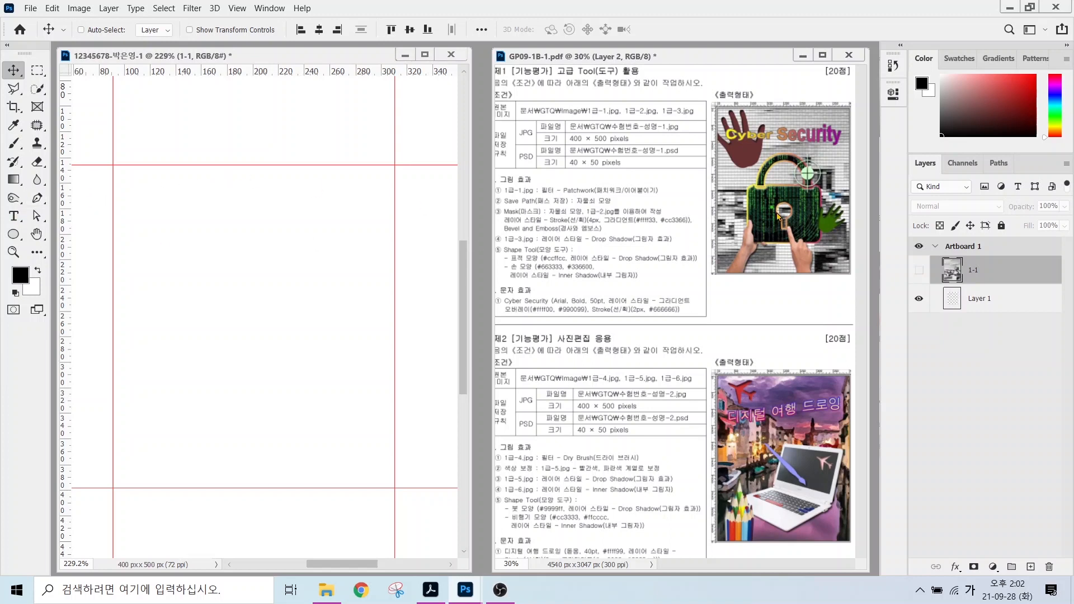
Choose the Rounded Rectangle Tool in Shape mode with a 10 px corner radius.
left_click(14, 235)
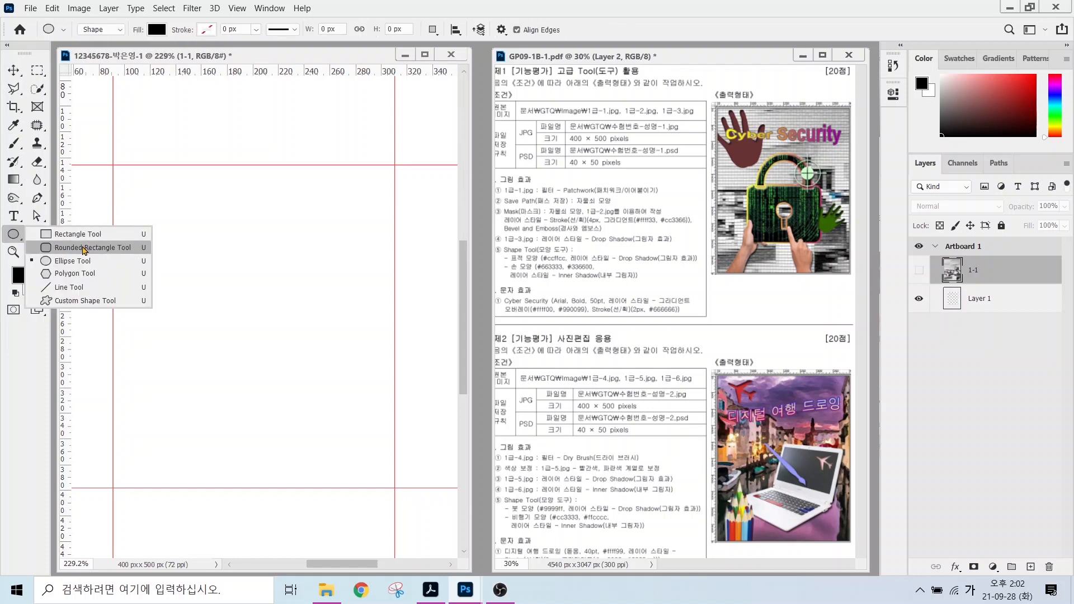
left_click(84, 247)
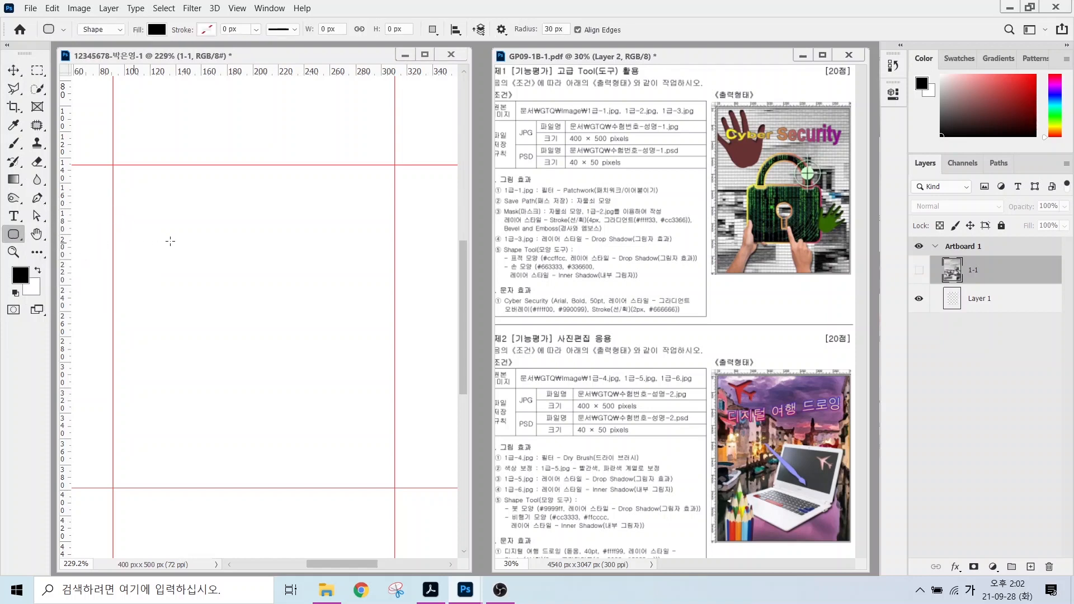
left_click(100, 113)
mouse_move(115, 36)
left_mouse_down()
mouse_move(78, 39)
mouse_move(85, 7)
mouse_move(114, 27)
mouse_move(101, 39)
mouse_move(140, 95)
left_mouse_up()
mouse_move(165, 45)
left_mouse_down()
mouse_move(139, 25)
mouse_move(162, 12)
mouse_move(175, 31)
mouse_move(164, 39)
mouse_move(212, 100)
left_mouse_up()
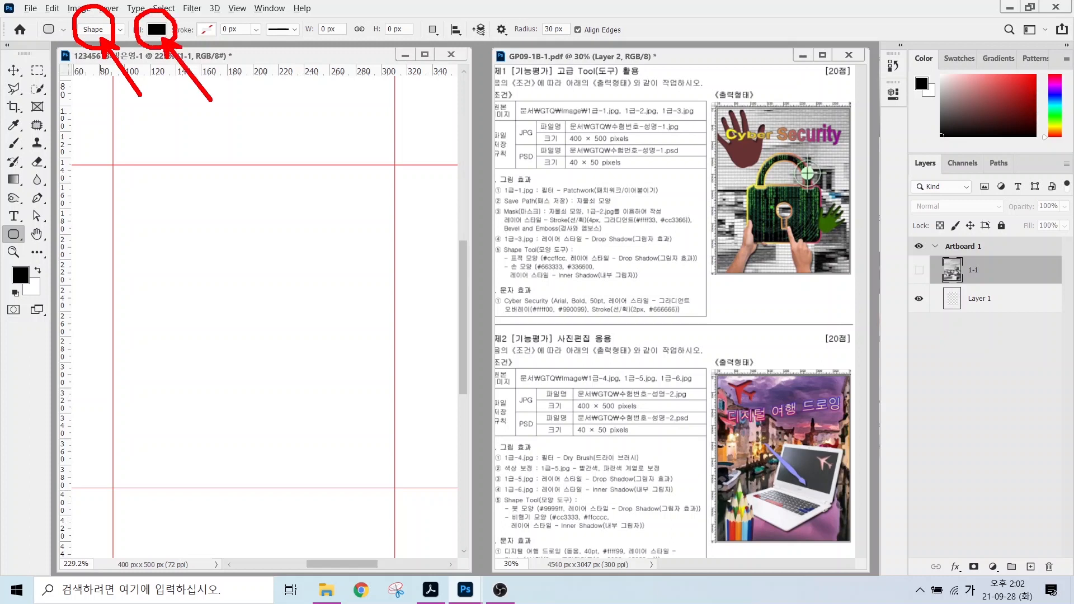
left_click_drag(214, 20, 196, 44)
mouse_move(555, 33)
left_mouse_down()
mouse_move(545, 46)
mouse_move(528, 16)
mouse_move(572, 28)
mouse_move(571, 46)
mouse_move(604, 89)
left_mouse_up()
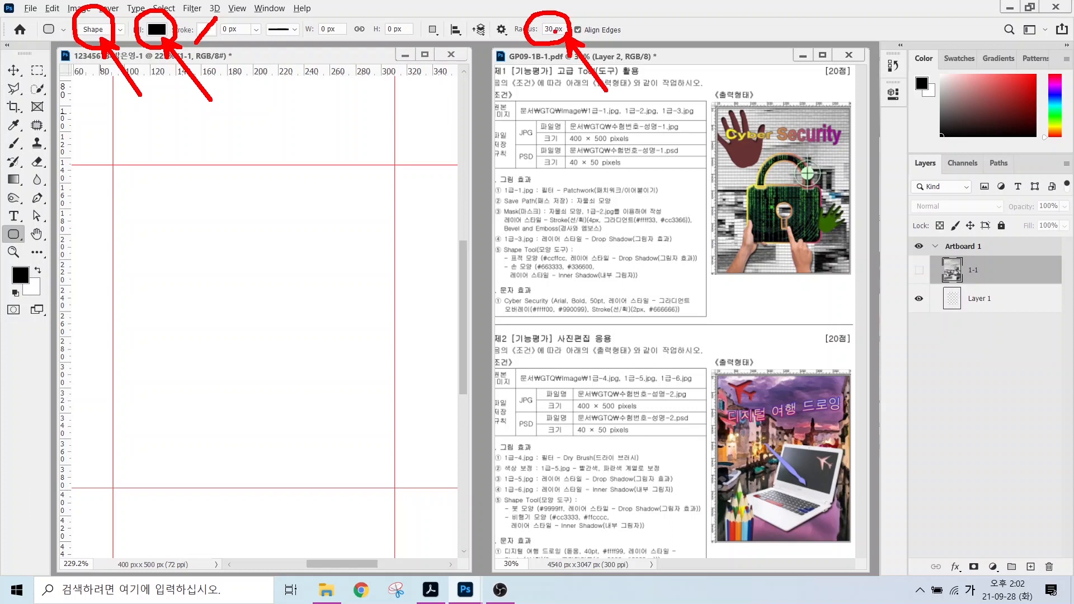
key("Escape")
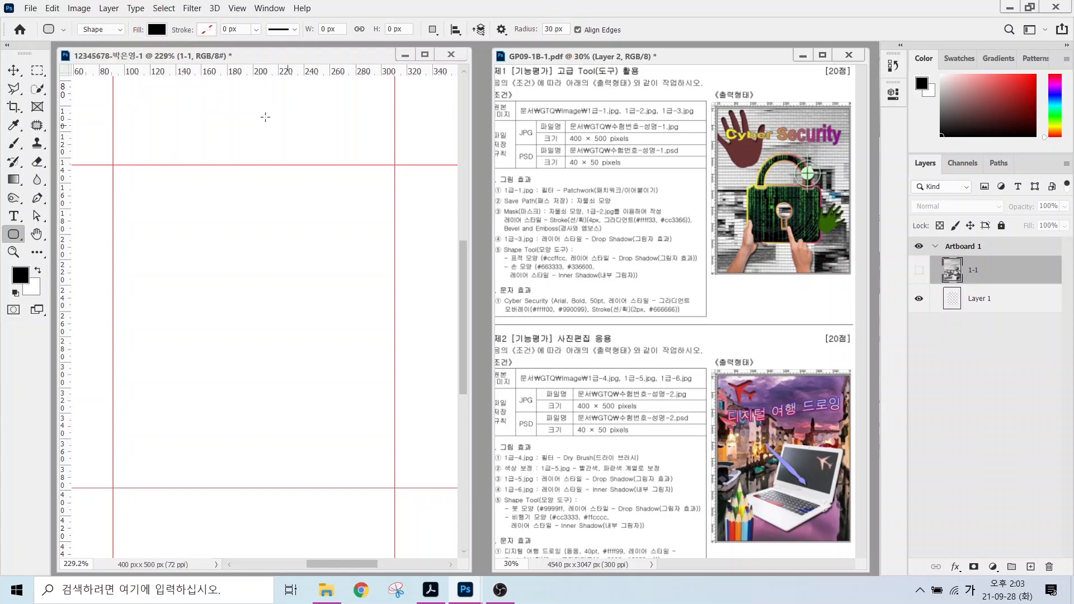
double_click(554, 29)
type("10")
Draw the black 221 x 173 px rounded rectangle between the guides as Rounded Rectangle 1.
left_click_drag(113, 269, 393, 489)
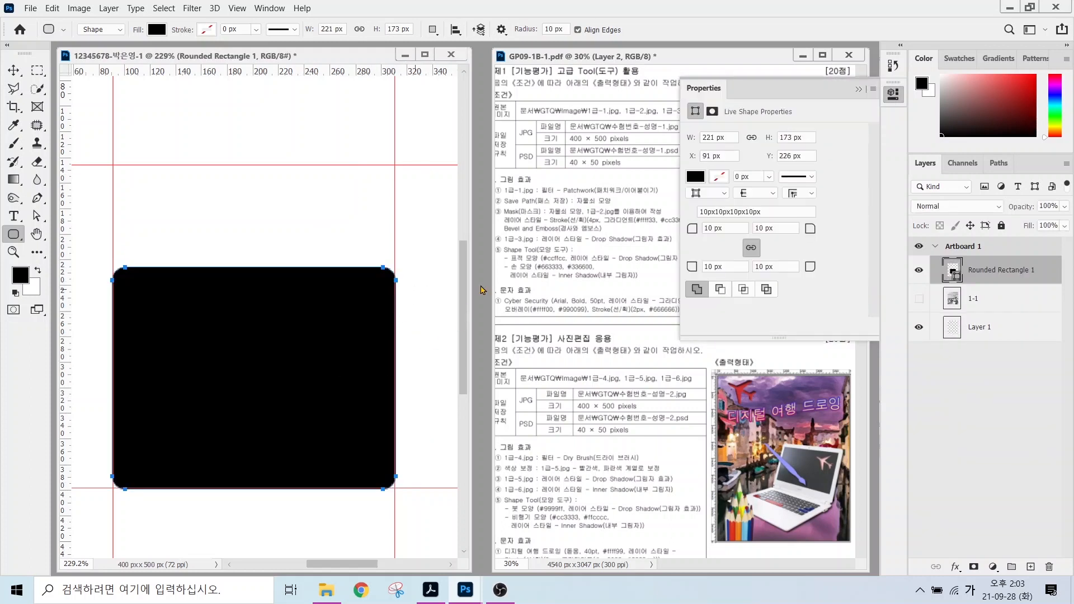
key("alt")
left_click_drag(691, 83, 652, 51)
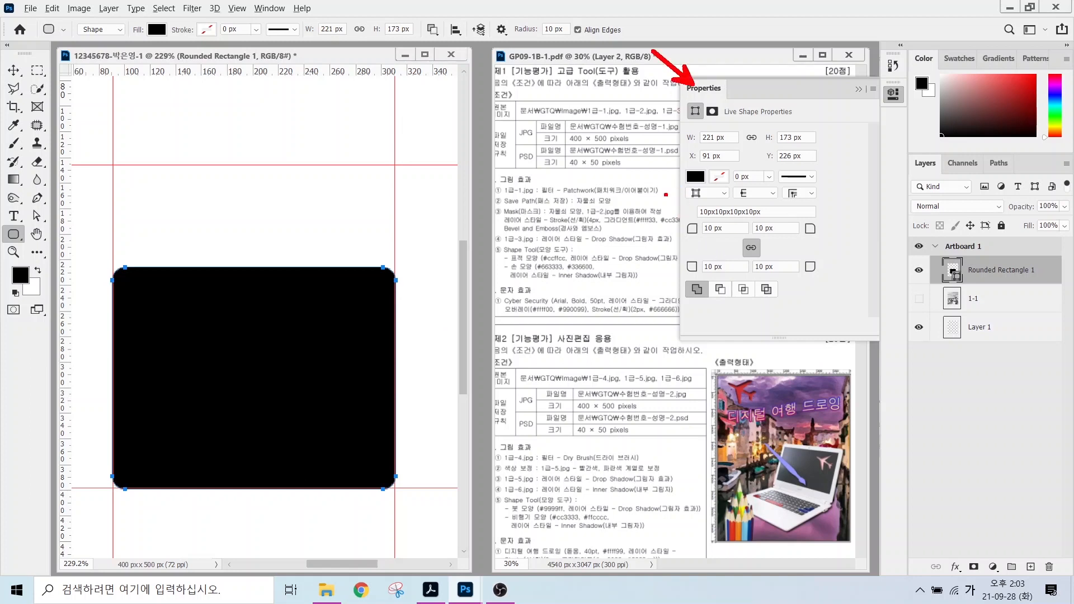
left_click_drag(674, 208, 815, 289)
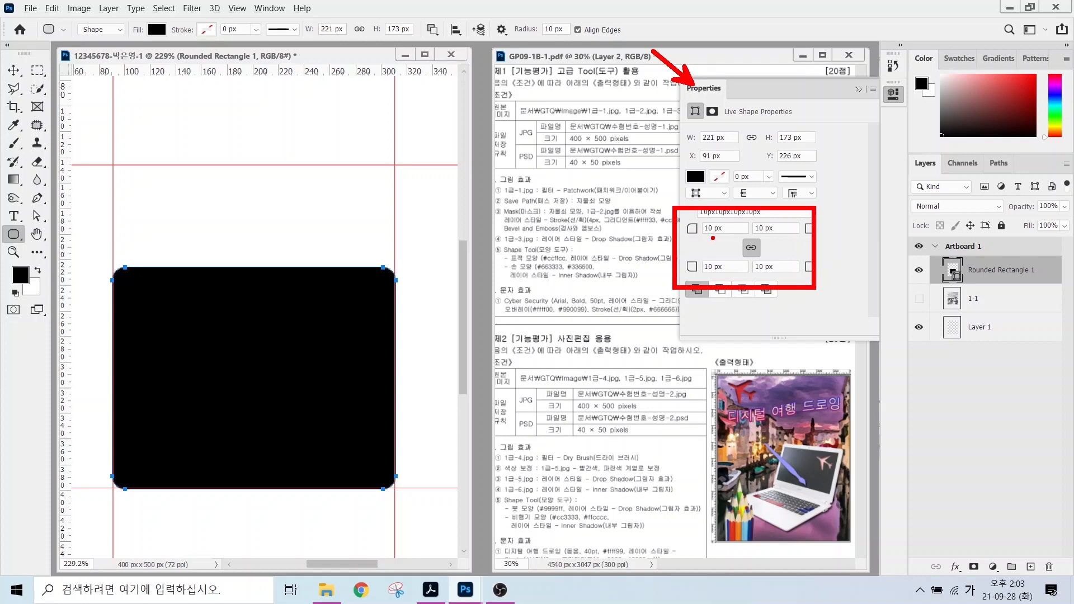
key("Escape")
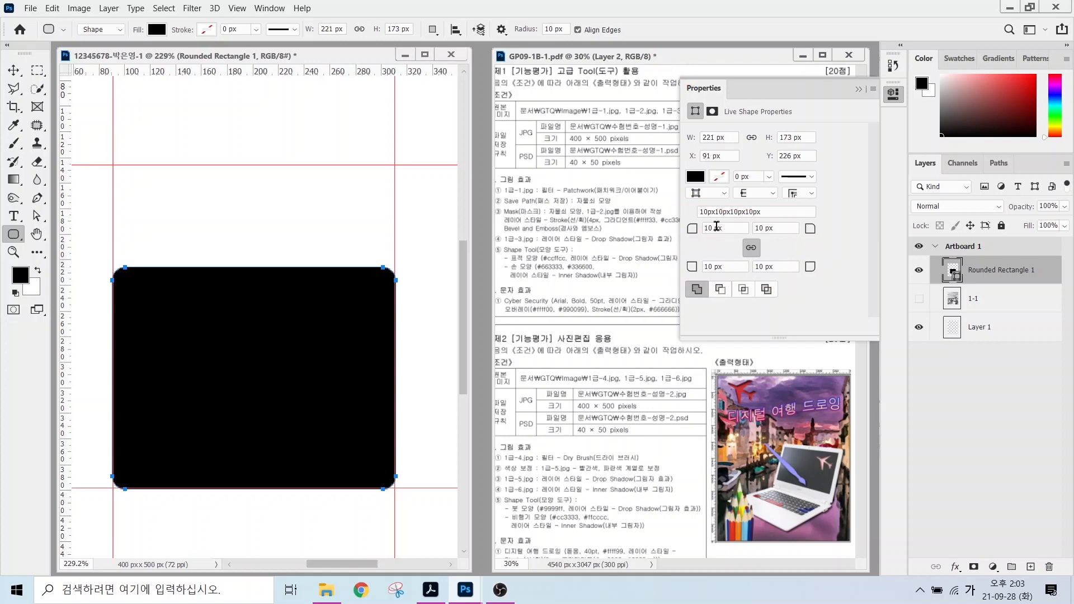
left_click(858, 89)
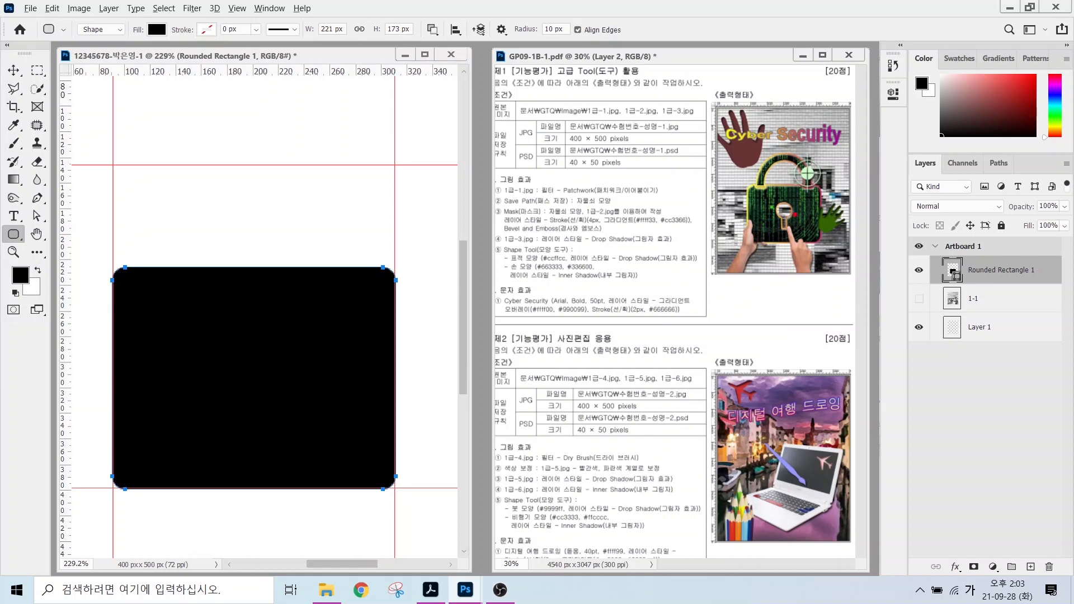
mouse_move(798, 233)
left_mouse_down()
mouse_move(788, 196)
mouse_move(802, 230)
left_mouse_up()
left_click(981, 302)
left_click(991, 271)
right_click(14, 237)
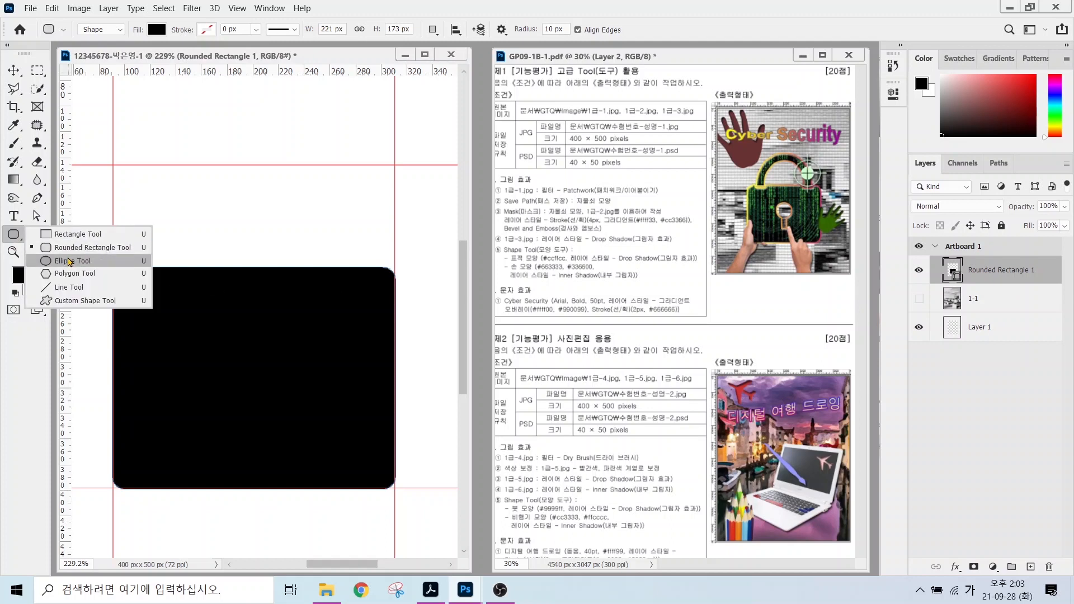
Cut a 52 x 52 px circular hole through the rounded rectangle using Ellipse and Subtract Front Shape.
left_click(70, 261)
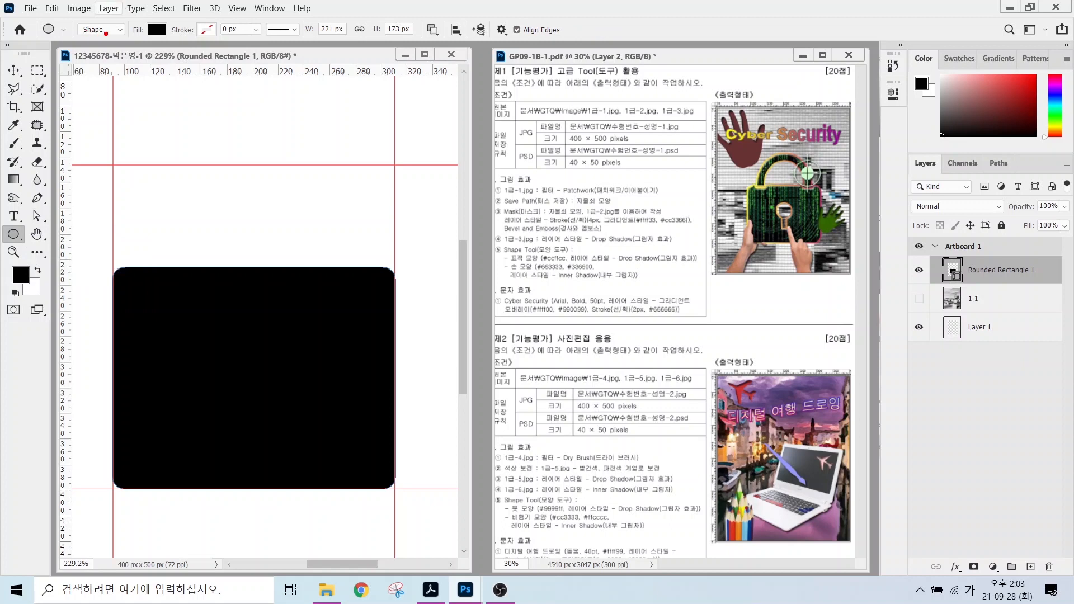
mouse_move(106, 37)
left_mouse_down()
mouse_move(73, 41)
mouse_move(77, 21)
mouse_move(105, 22)
mouse_move(124, 81)
left_mouse_up()
mouse_move(150, 44)
left_mouse_down()
mouse_move(131, 19)
mouse_move(158, 36)
mouse_move(149, 41)
left_mouse_up()
left_click_drag(148, 40, 189, 89)
left_click_drag(215, 19, 184, 46)
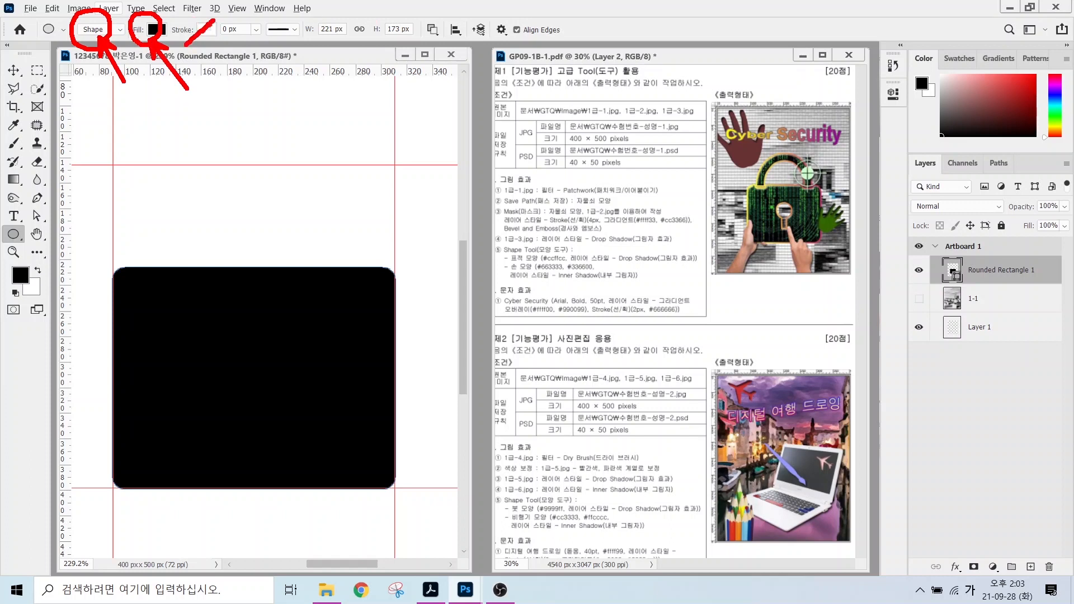
mouse_move(448, 42)
left_mouse_down()
mouse_move(408, 39)
mouse_move(412, 18)
mouse_move(439, 22)
mouse_move(434, 35)
mouse_move(476, 97)
left_mouse_up()
left_click_drag(436, 39, 450, 49)
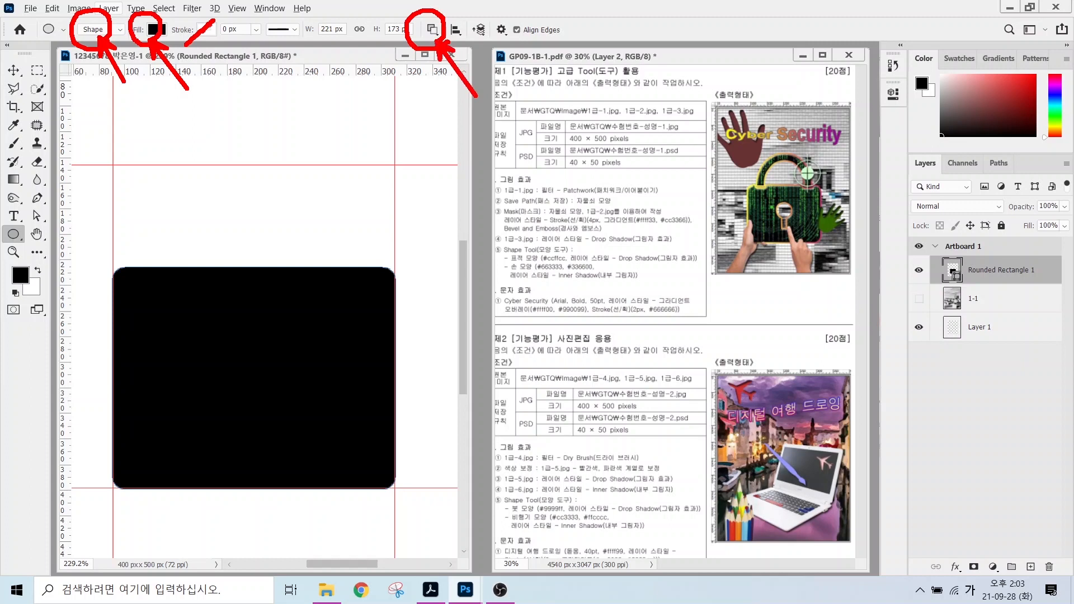
key("Escape")
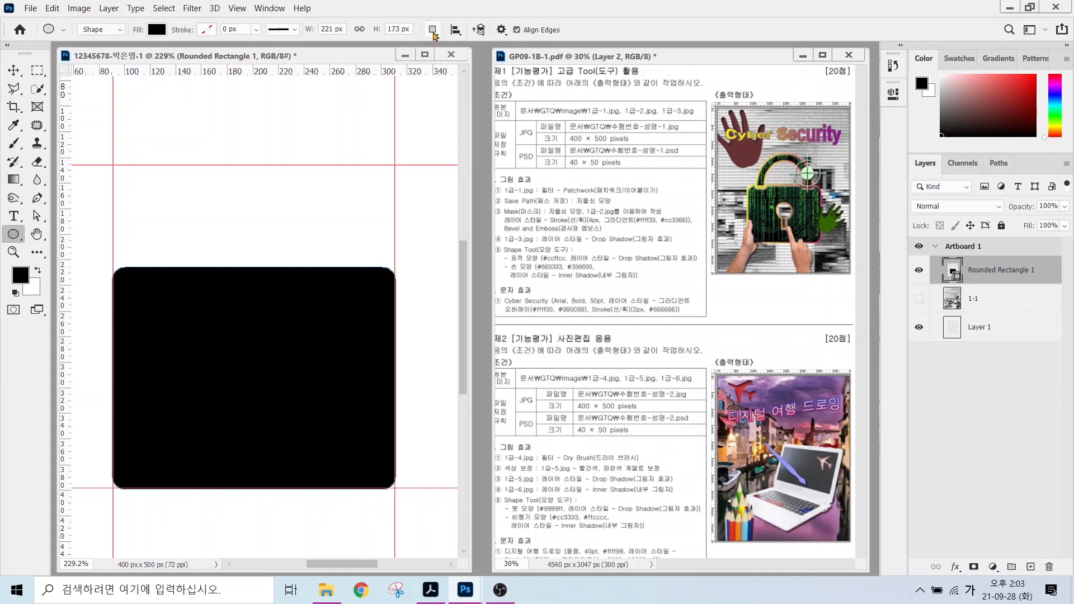
left_click(429, 28)
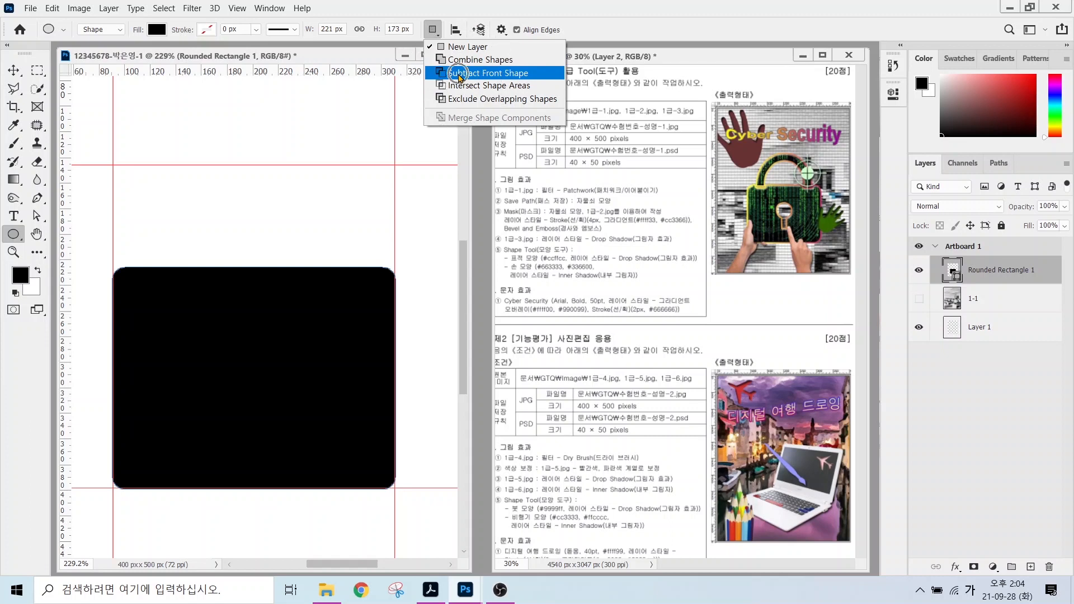
left_click(463, 73)
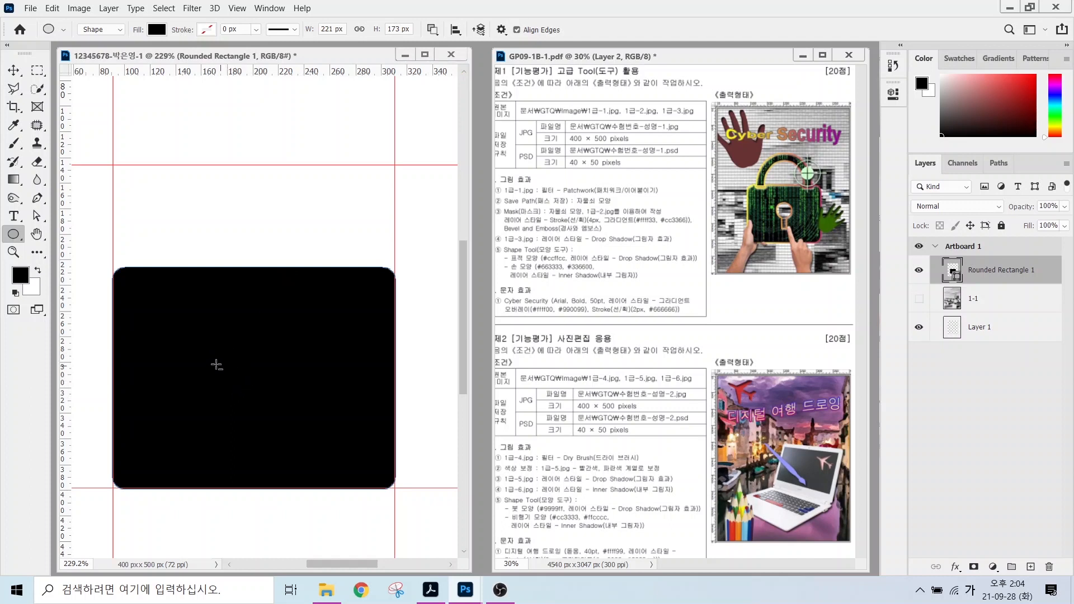
left_click_drag(218, 349, 298, 417)
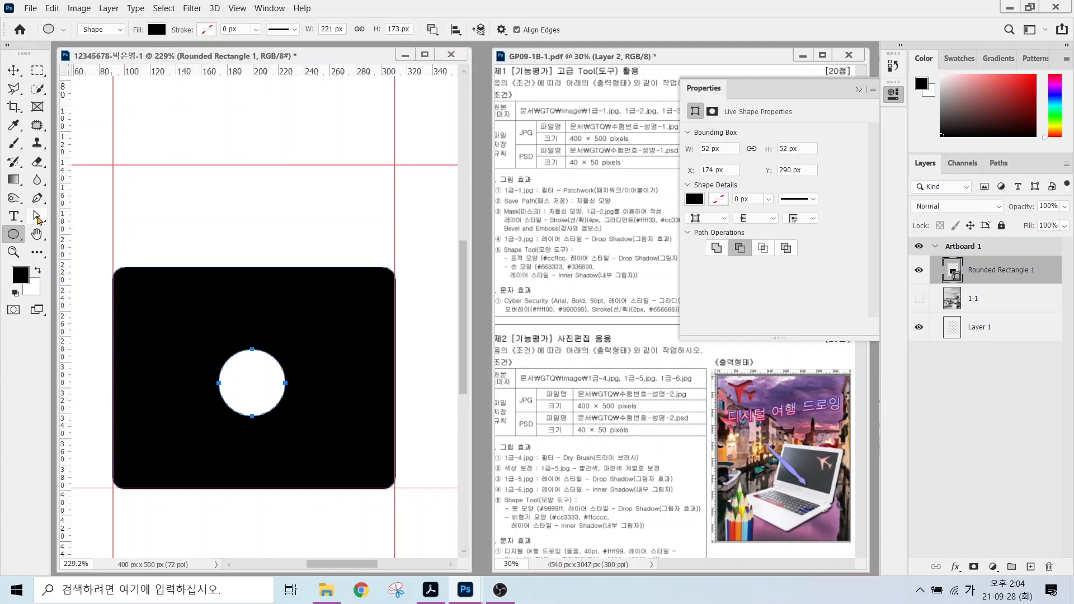
Move the circular hole 13 px higher with the Direct Selection Tool.
left_click(36, 218)
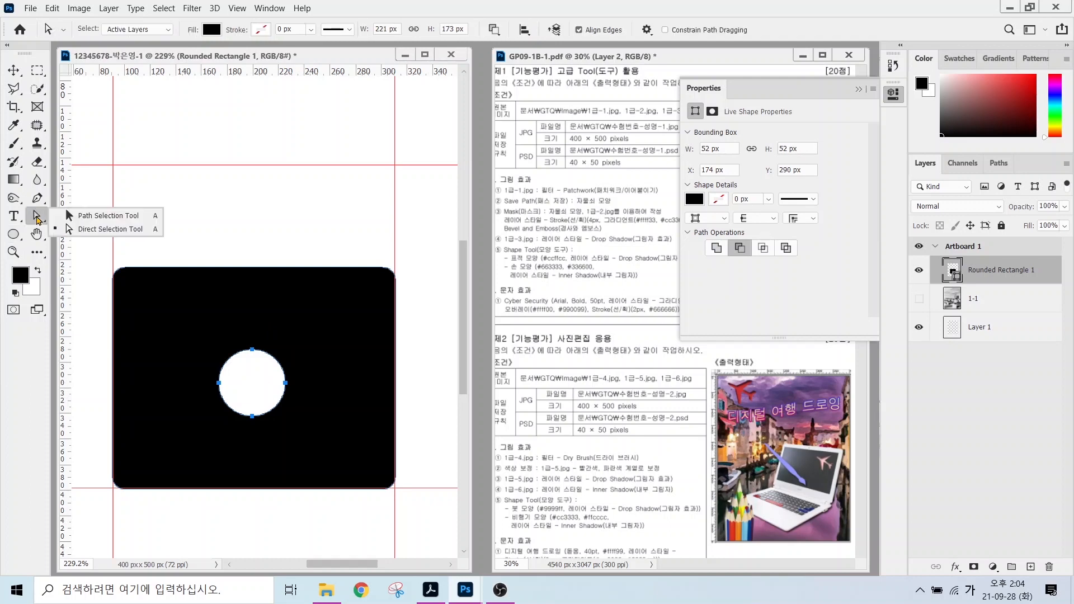
left_click(88, 230)
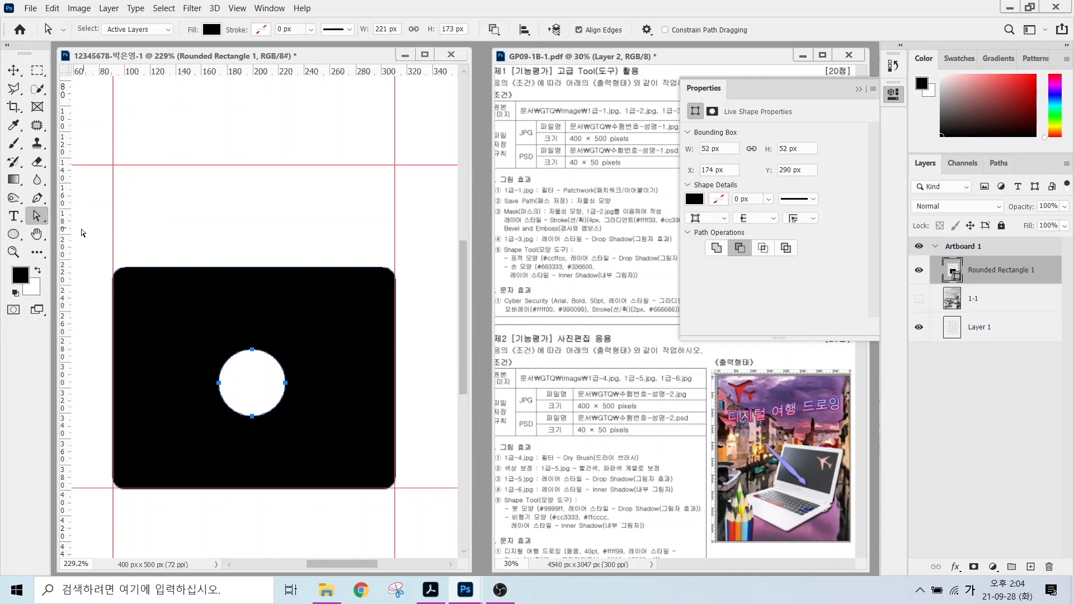
left_click(37, 219)
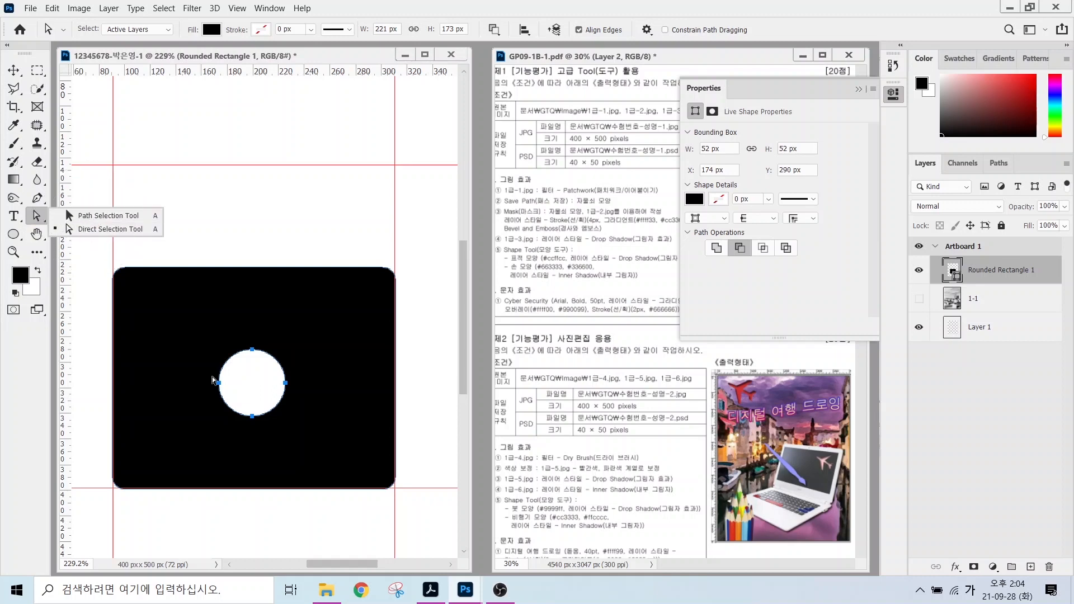
left_click(81, 228)
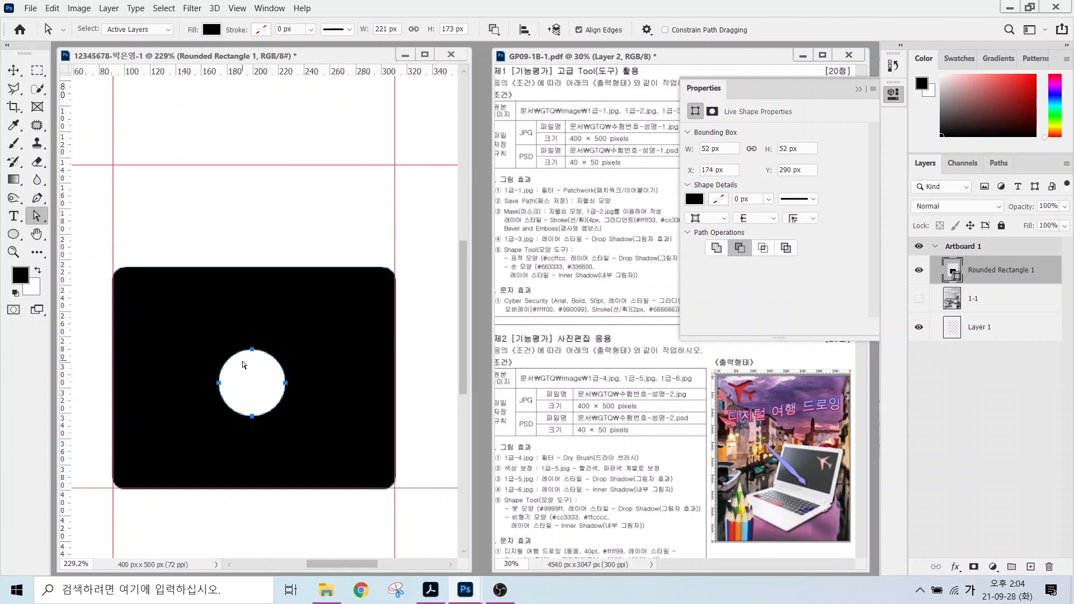
left_click_drag(244, 355, 240, 338)
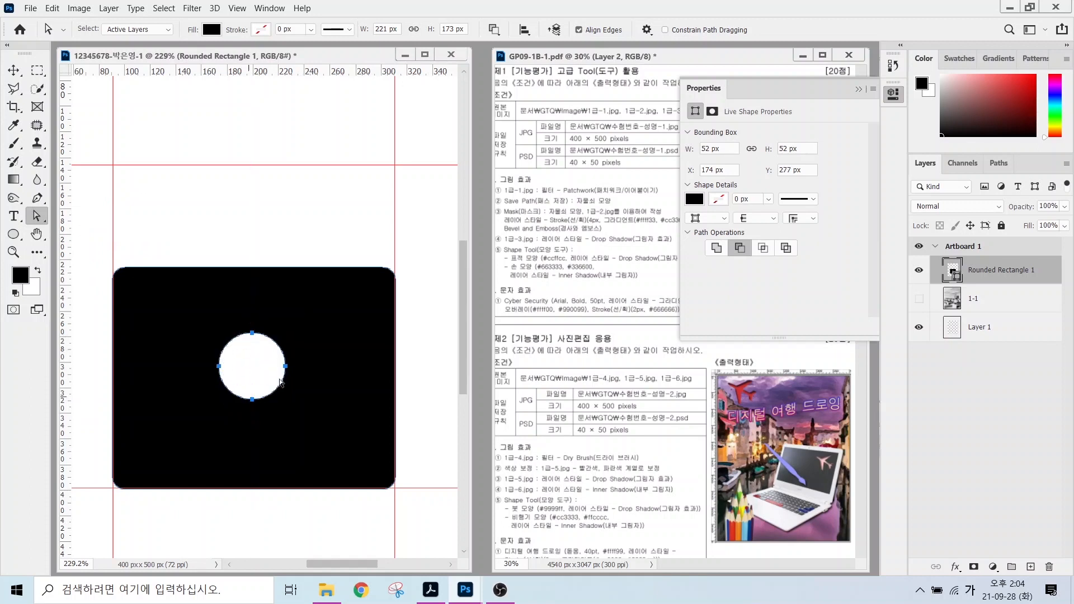
left_click(13, 234)
left_click(54, 235)
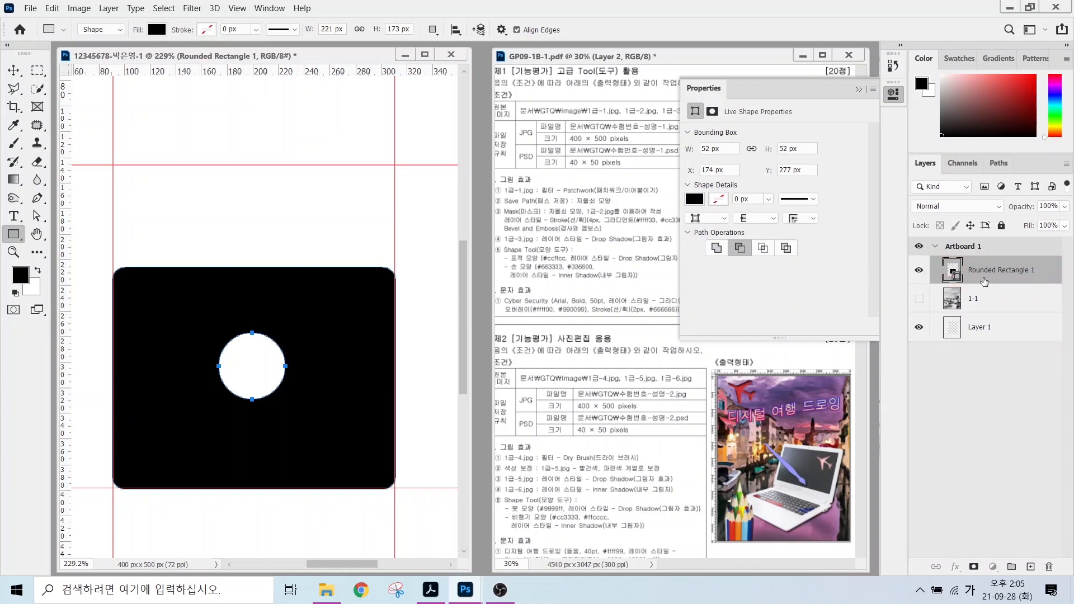
Subtract a keyhole slot below the circle and two notches at the shape's top corners.
left_click(985, 272)
left_click(432, 29)
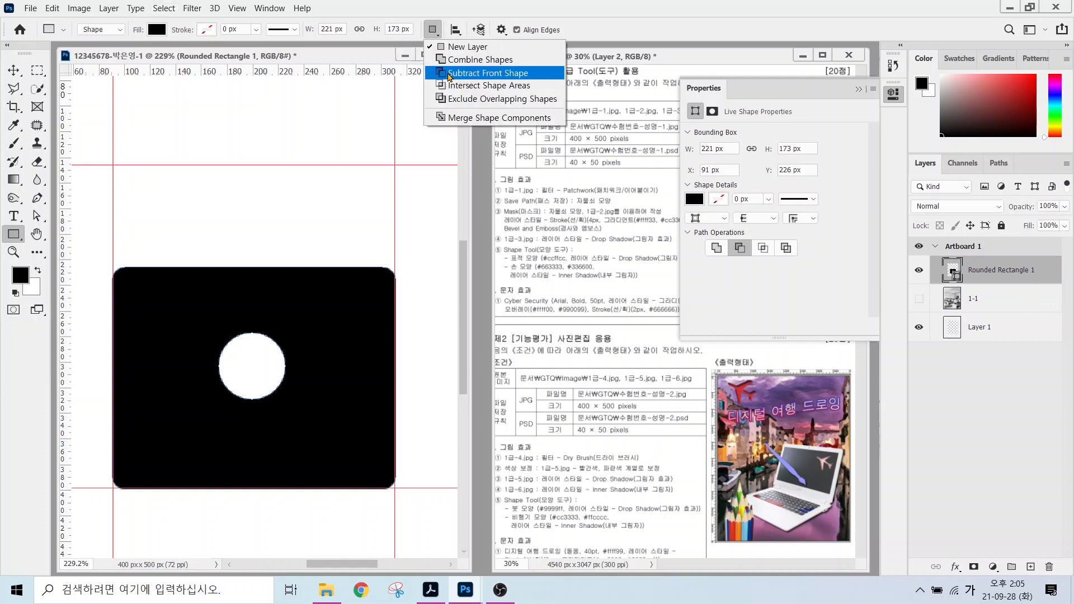
left_click(450, 74)
left_click_drag(238, 388, 269, 437)
left_click_drag(143, 254, 188, 283)
left_click_drag(327, 252, 379, 288)
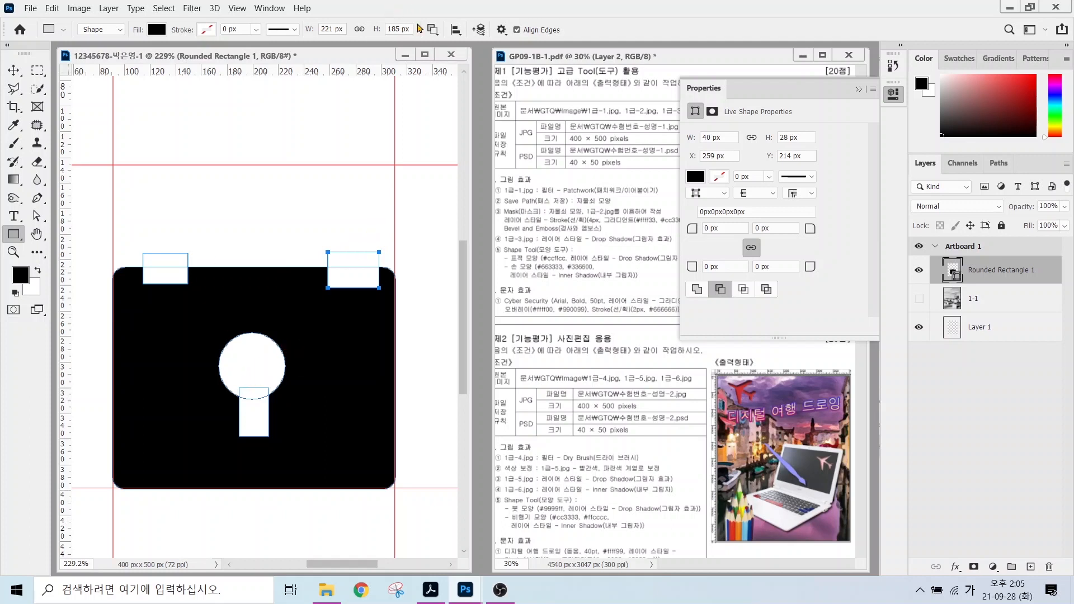
Merge the padlock's shape components into one piece and hide Rounded Rectangle 1.
left_click(433, 30)
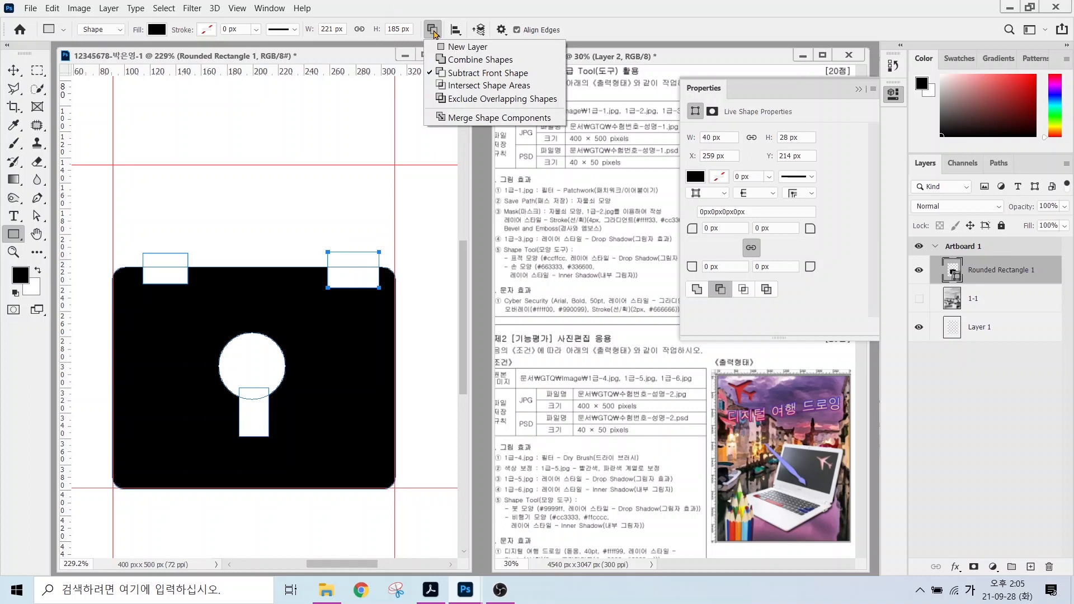
left_click(456, 119)
left_click(463, 119)
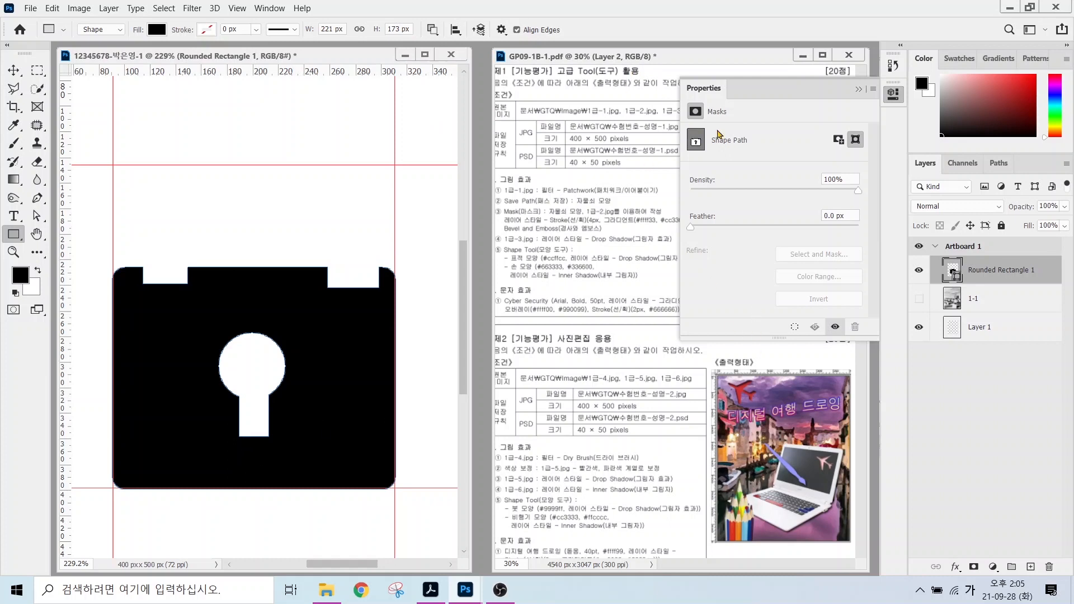
left_click(858, 89)
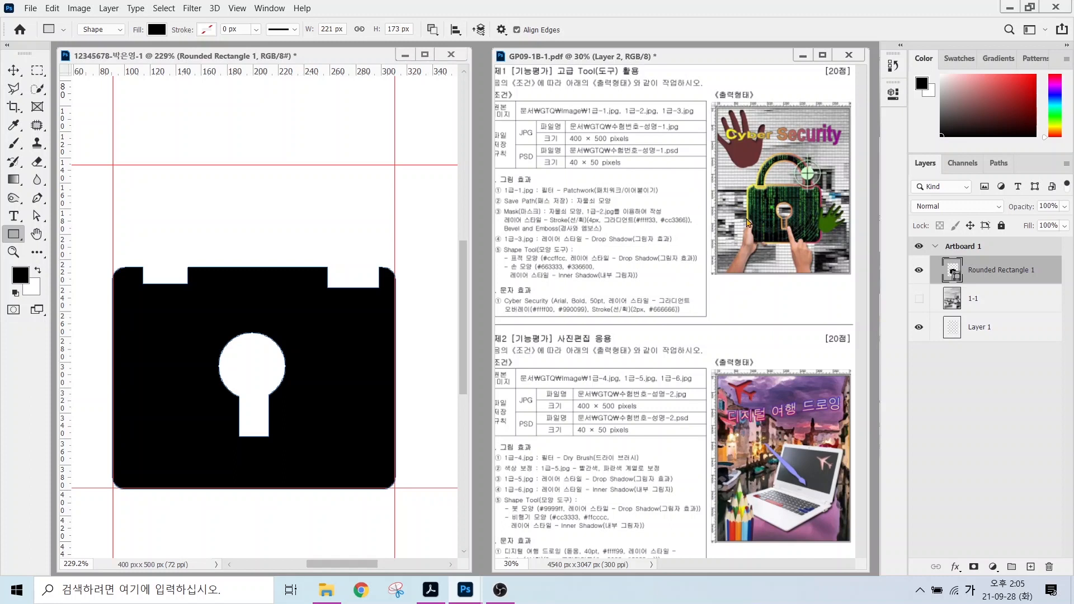
left_click(917, 271)
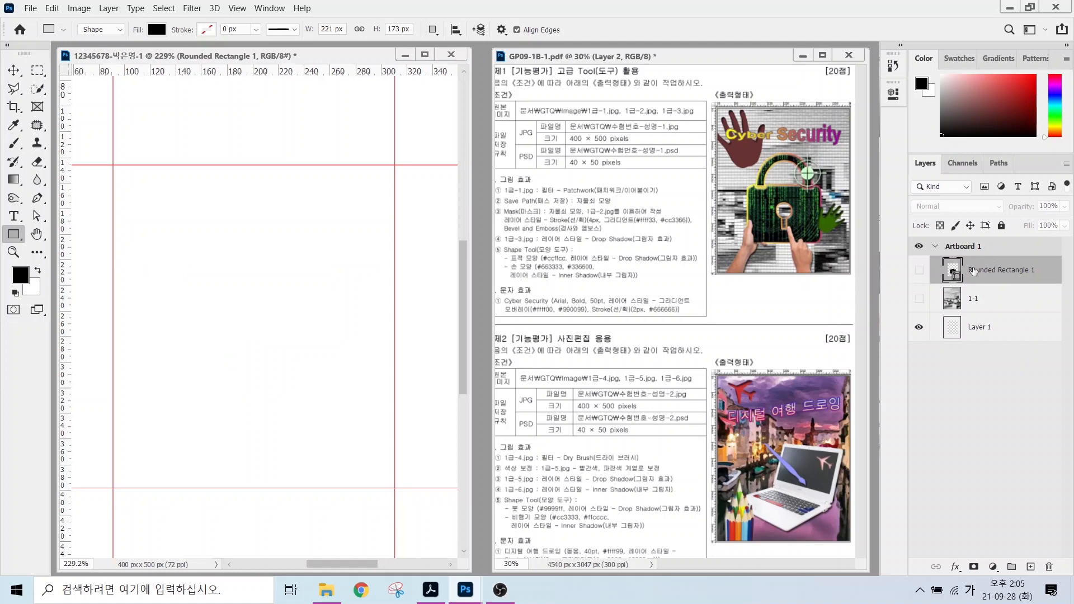
Draw a black 184 px circle between the guides as the Ellipse 1 layer.
right_click(13, 234)
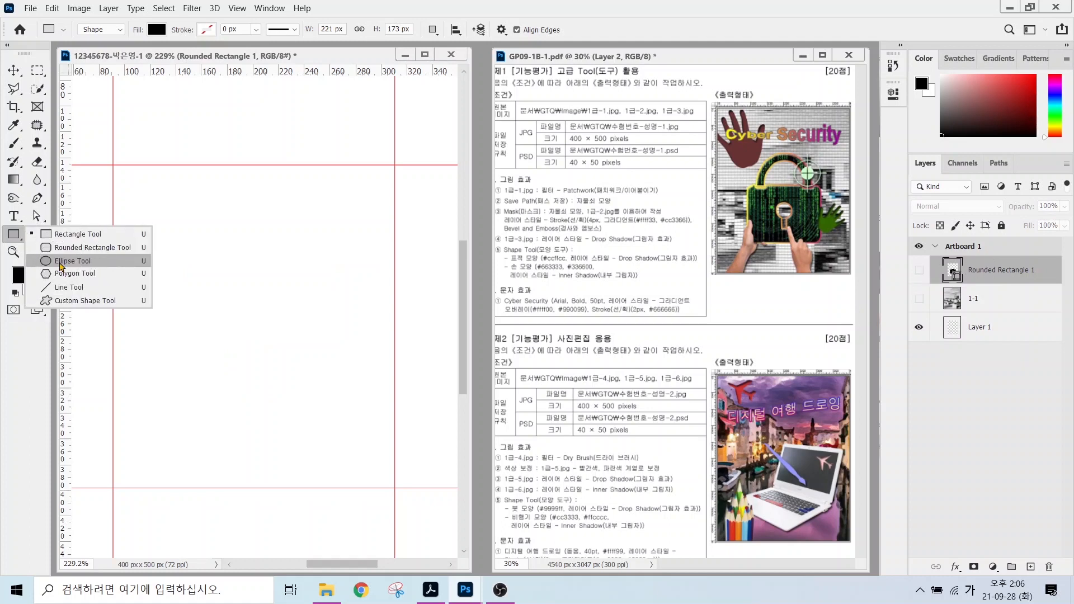
left_click(62, 262)
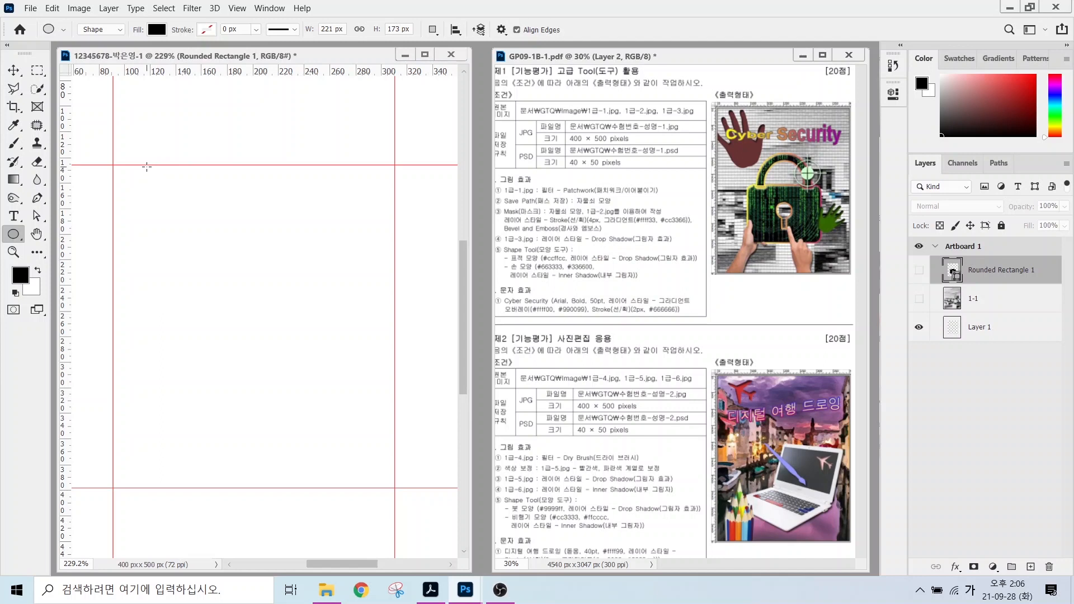
left_click_drag(142, 152, 408, 390)
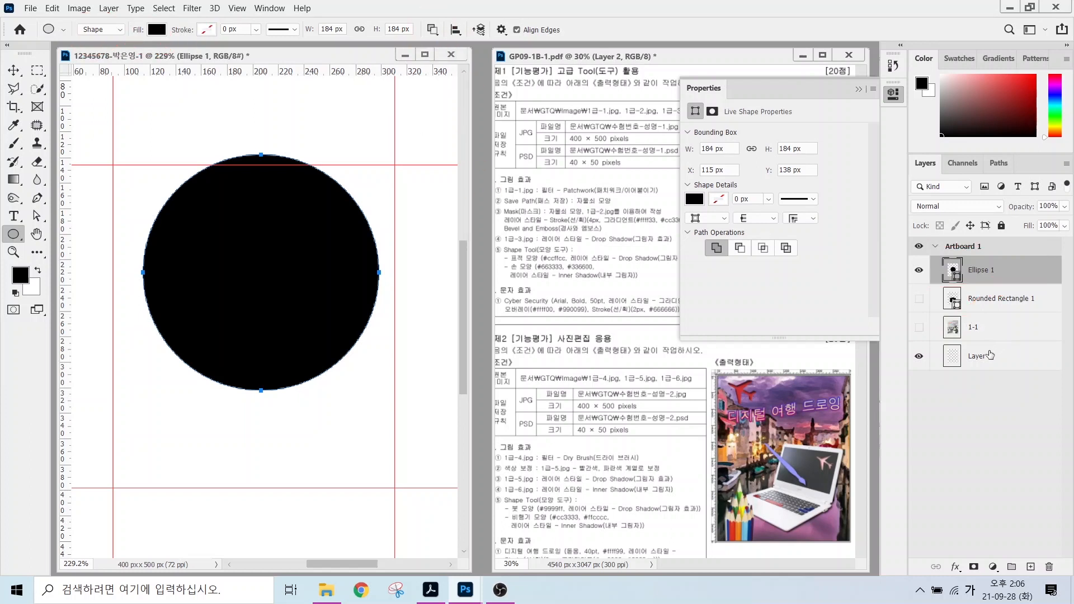
left_click(985, 401)
left_click(983, 274)
Cut a 139 px circle from the middle of the circle and center it to form a ring.
left_click_drag(176, 181, 373, 361)
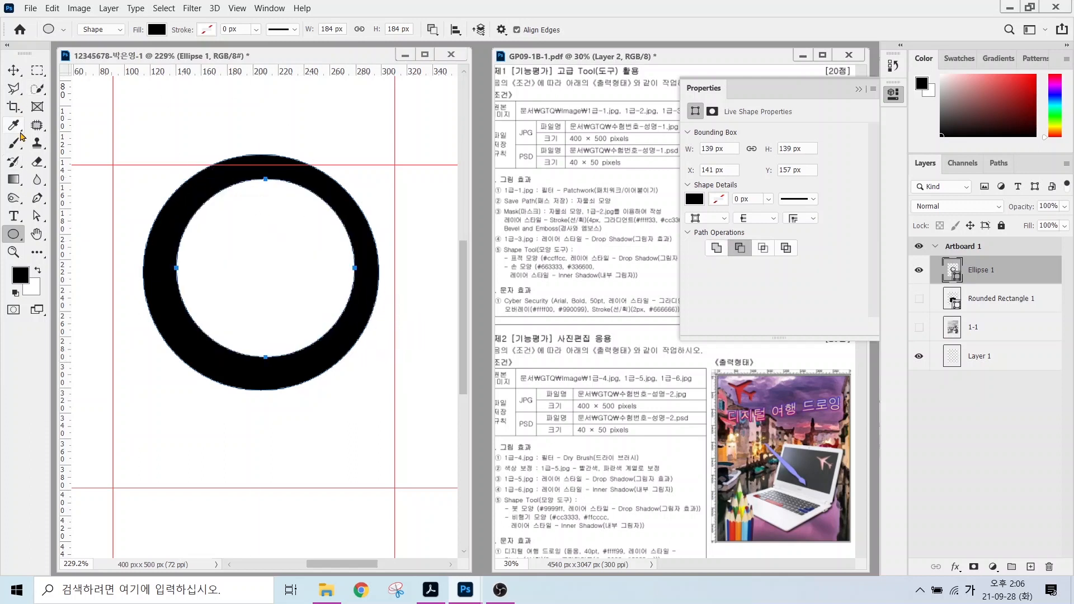
left_click(37, 218)
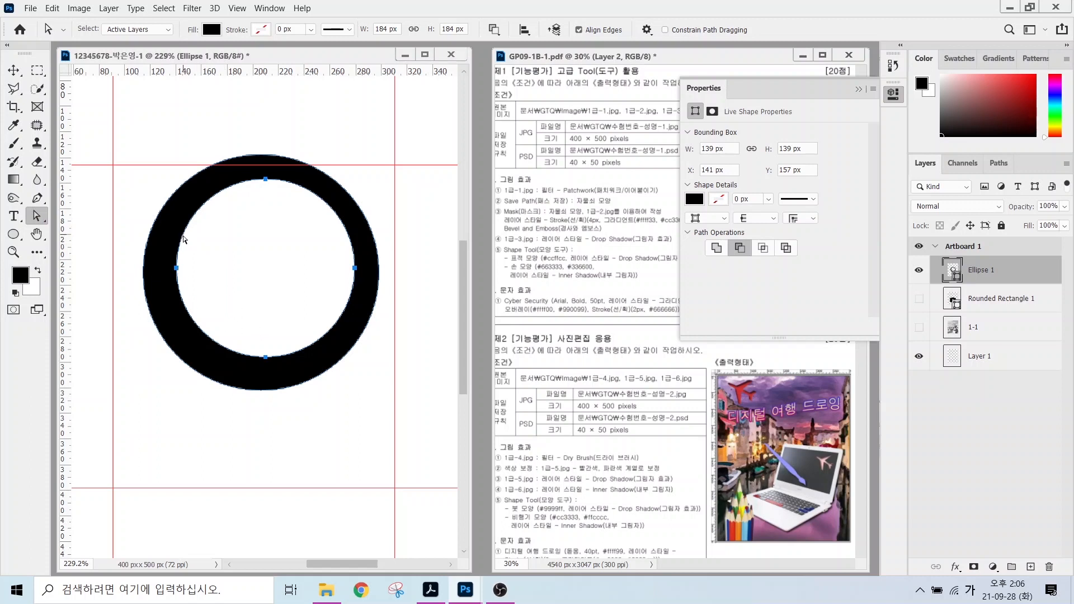
left_click_drag(185, 239, 182, 241)
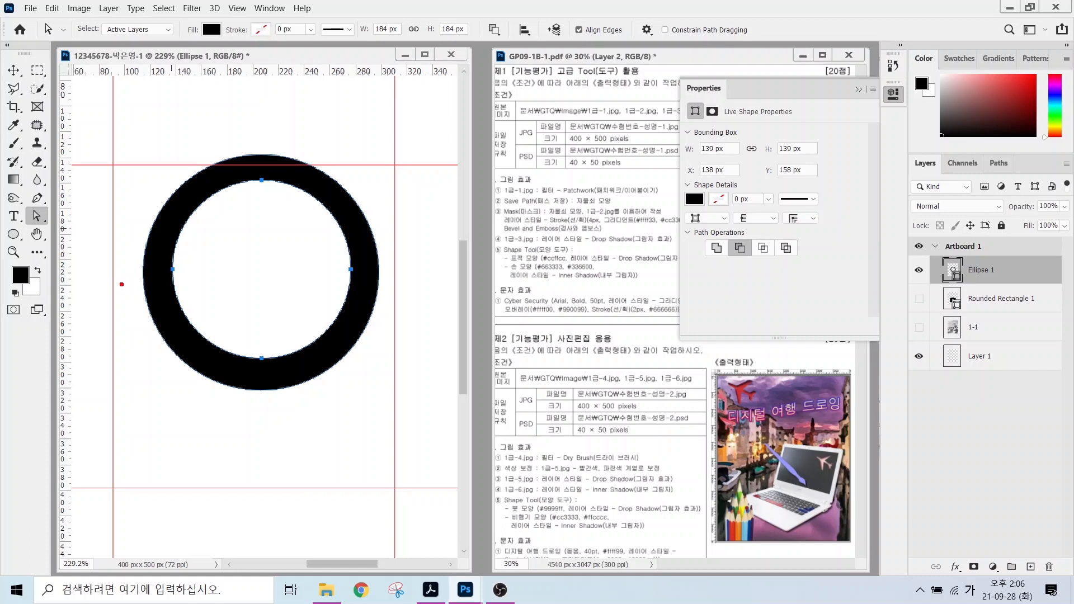
mouse_move(121, 284)
left_mouse_down()
mouse_move(395, 372)
mouse_move(395, 284)
mouse_move(425, 284)
left_mouse_up()
left_click_drag(343, 293, 208, 398)
left_click_drag(190, 307, 325, 383)
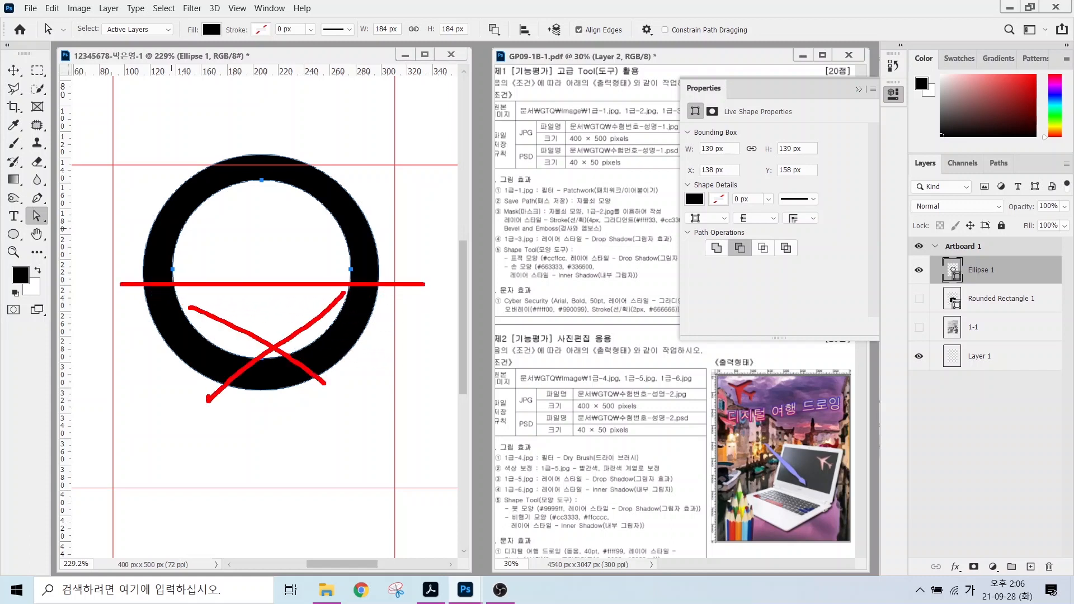
left_click(14, 233)
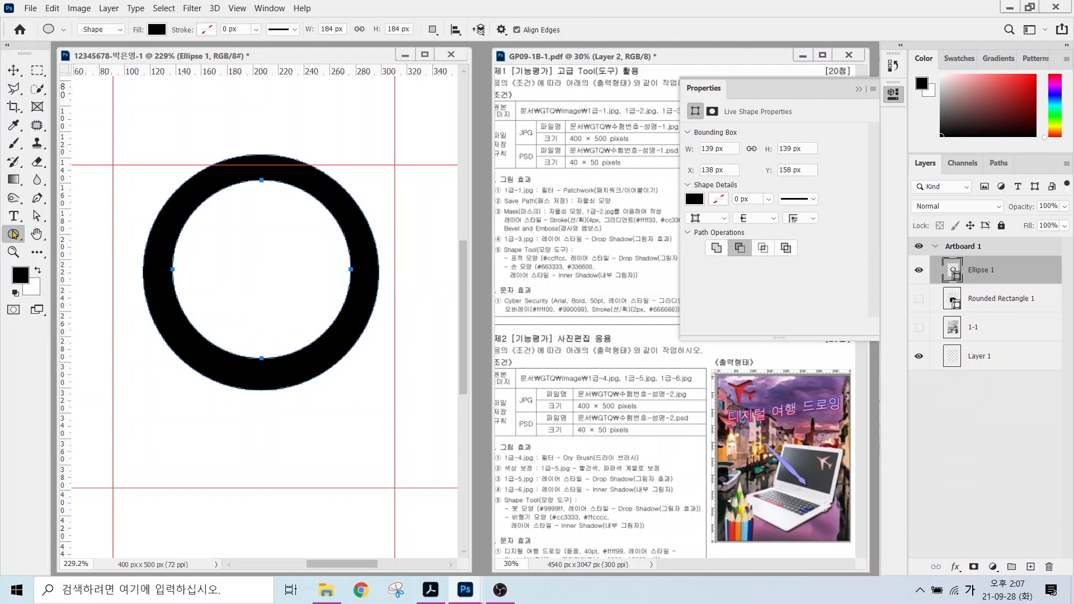
Switch to the Rectangle Tool and reselect the Ellipse 1 ring layer.
left_click(78, 234)
key("alt")
mouse_move(934, 257)
left_mouse_down()
mouse_move(1031, 274)
mouse_move(1046, 288)
left_mouse_up()
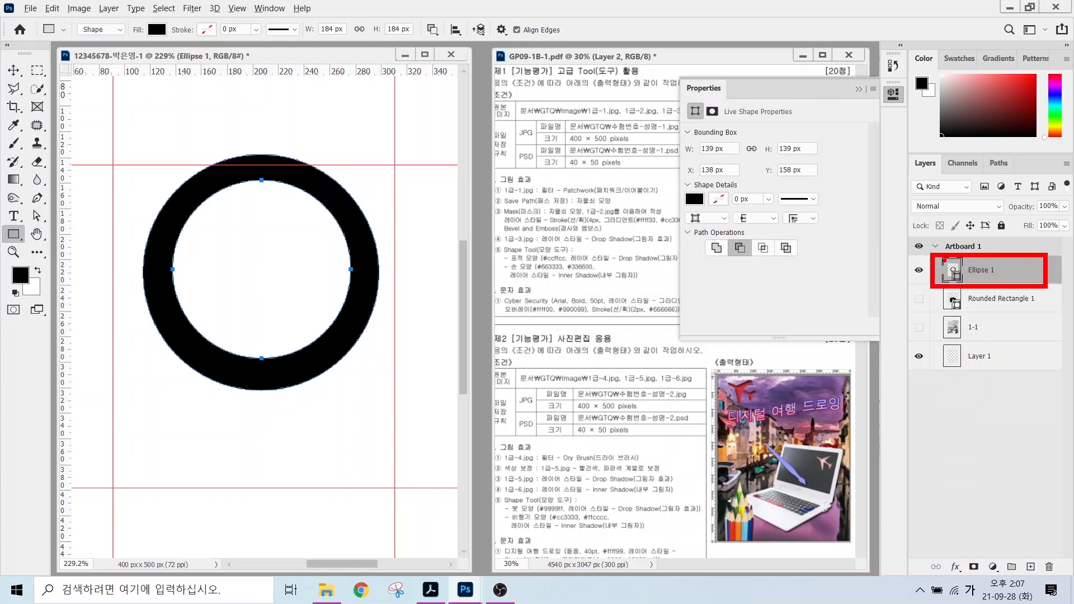
left_click_drag(863, 209, 944, 261)
mouse_move(480, 64)
left_mouse_down()
mouse_move(428, 59)
mouse_move(447, 7)
mouse_move(443, 55)
mouse_move(499, 129)
left_mouse_up()
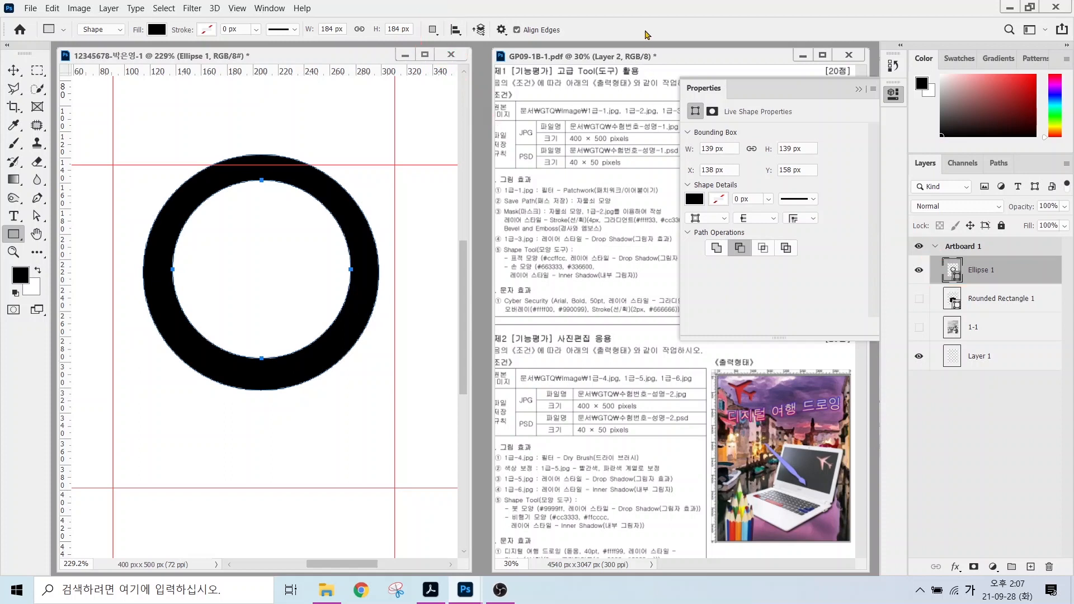
left_click(432, 31)
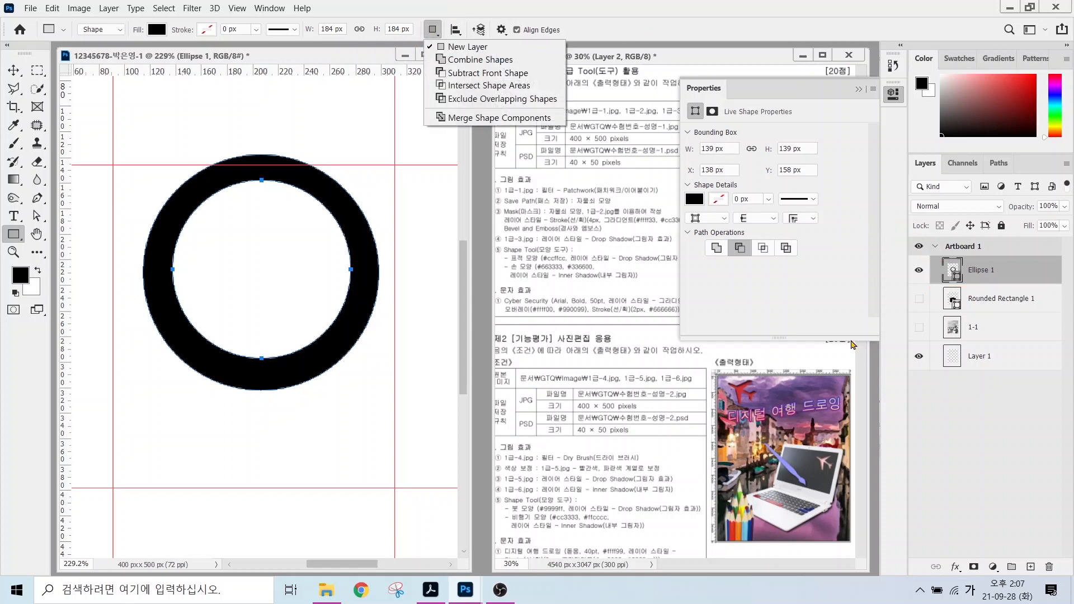
left_click(966, 394)
left_click(987, 295)
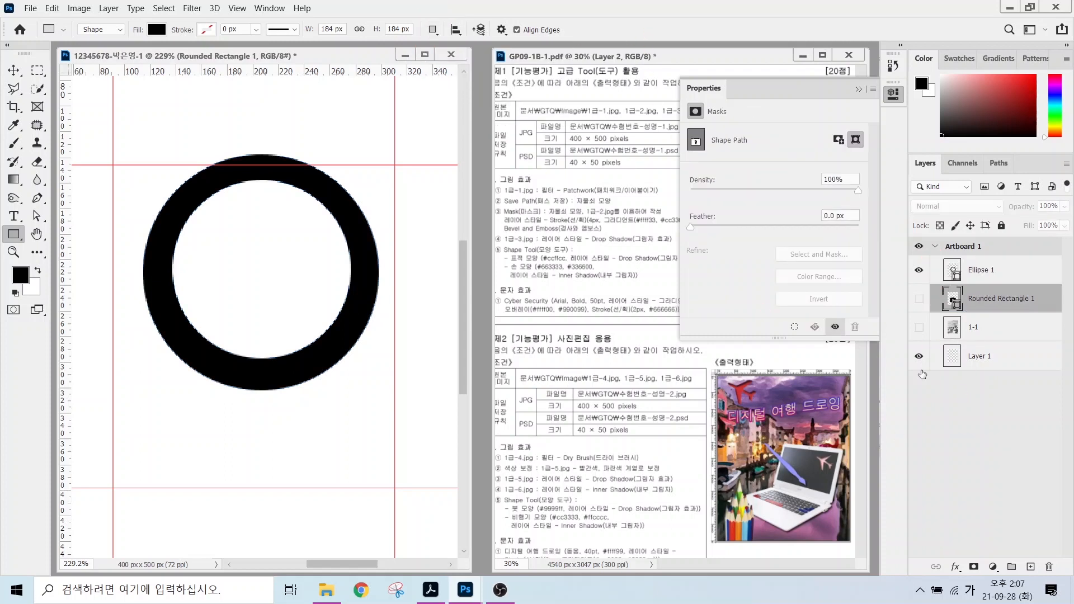
left_click(980, 328)
left_click(981, 361)
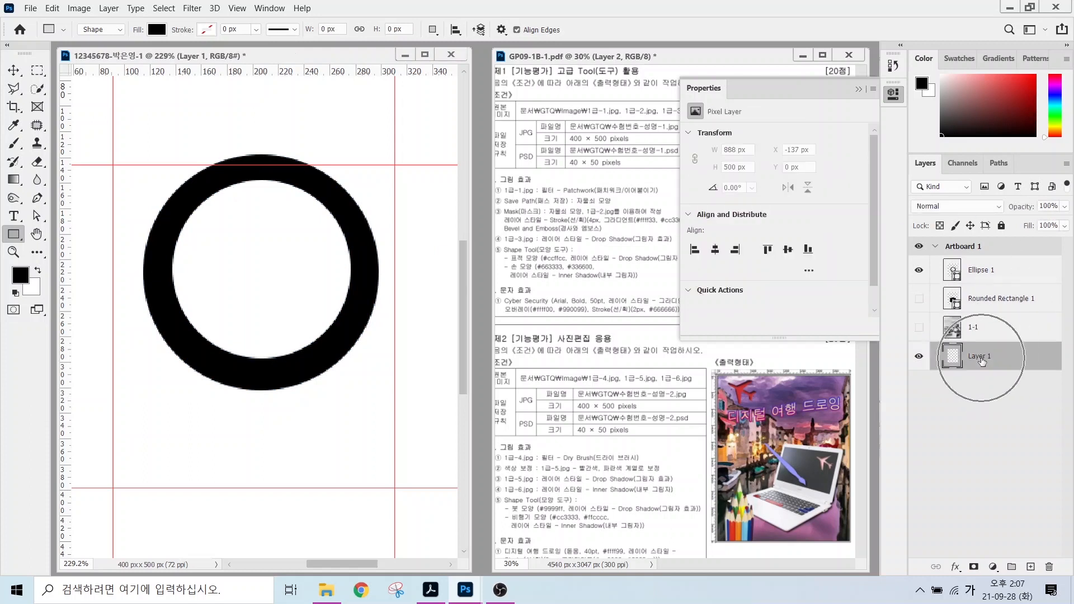
left_click(983, 274)
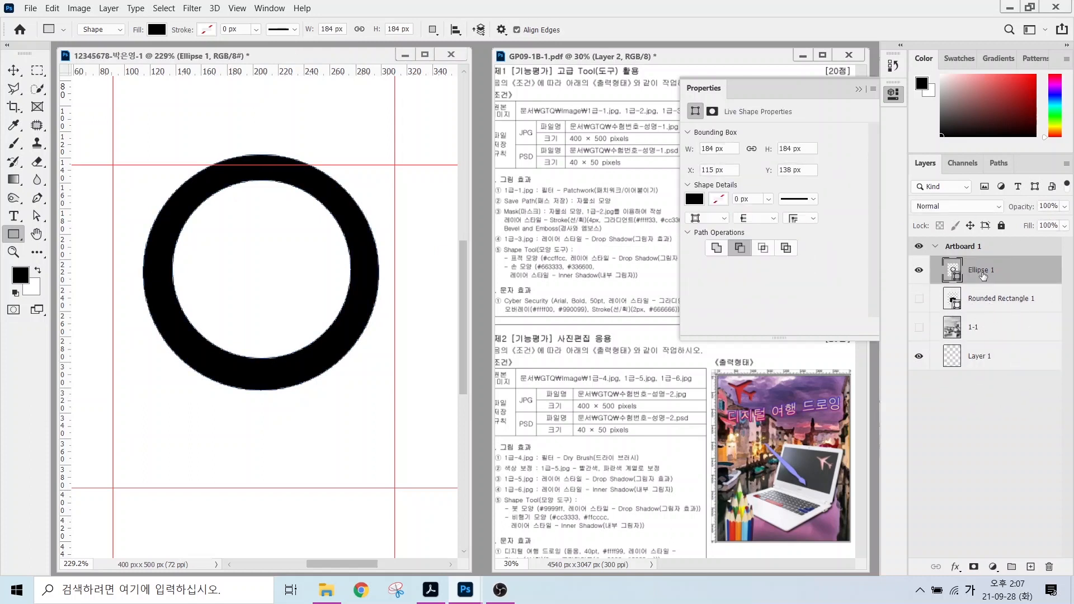
Subtract a rectangle over the ring's lower half and merge into a 184 x 94 px arch.
left_click(432, 32)
left_click(476, 72)
left_click_drag(128, 275, 396, 392)
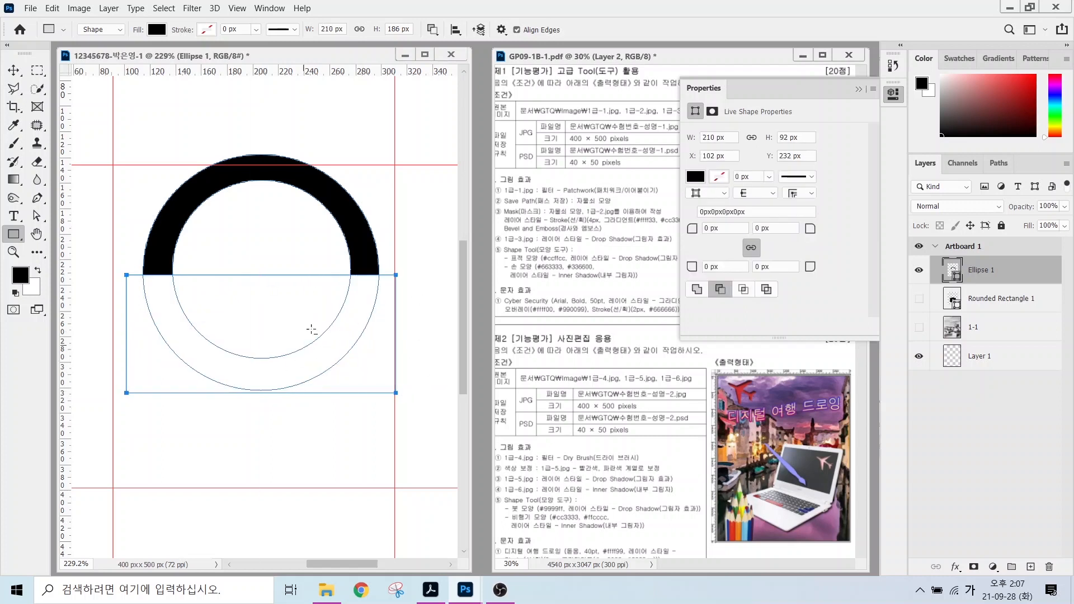
left_click(432, 29)
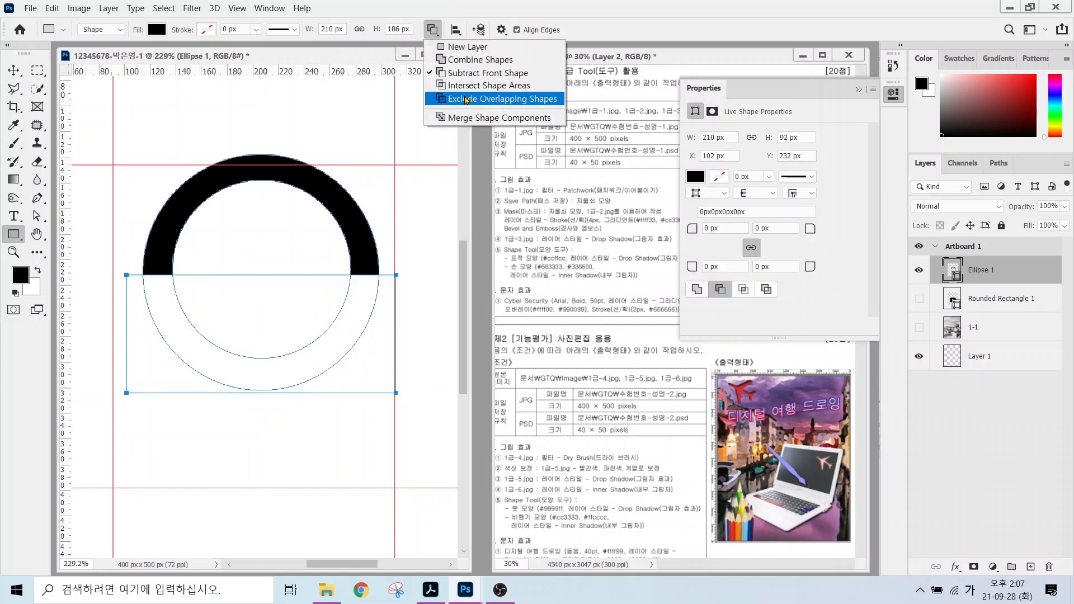
left_click(499, 117)
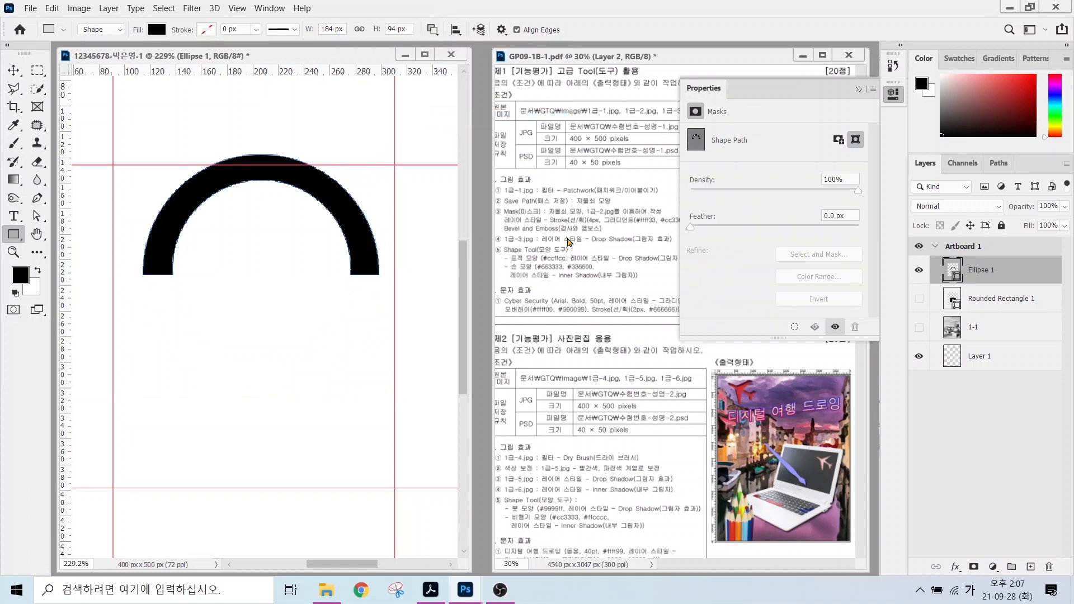
Show the Rounded Rectangle 1 padlock body and reselect the Ellipse 1 arch.
left_click(918, 299)
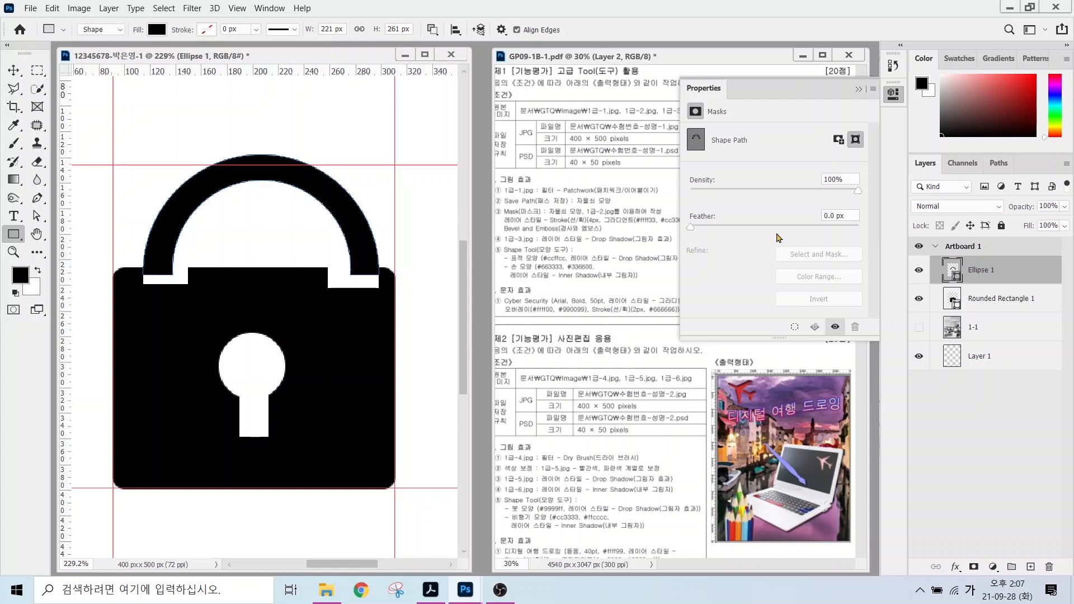
left_click(983, 296)
left_click(987, 269)
Free-transform the arch to about 169 x 86 px and nudge it down onto the body.
key("ctrl+t")
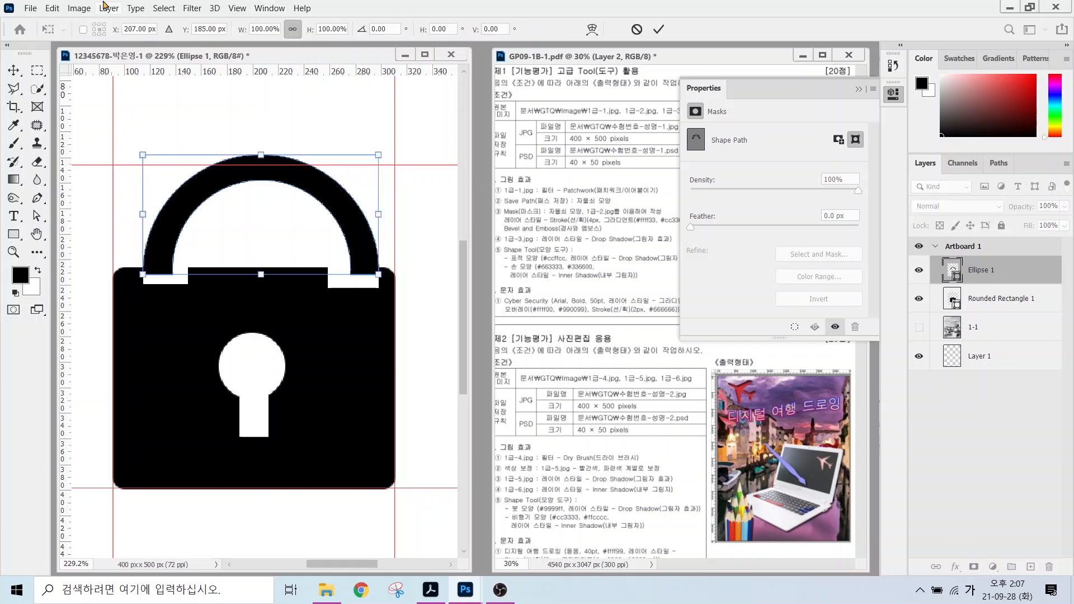
left_click(52, 8)
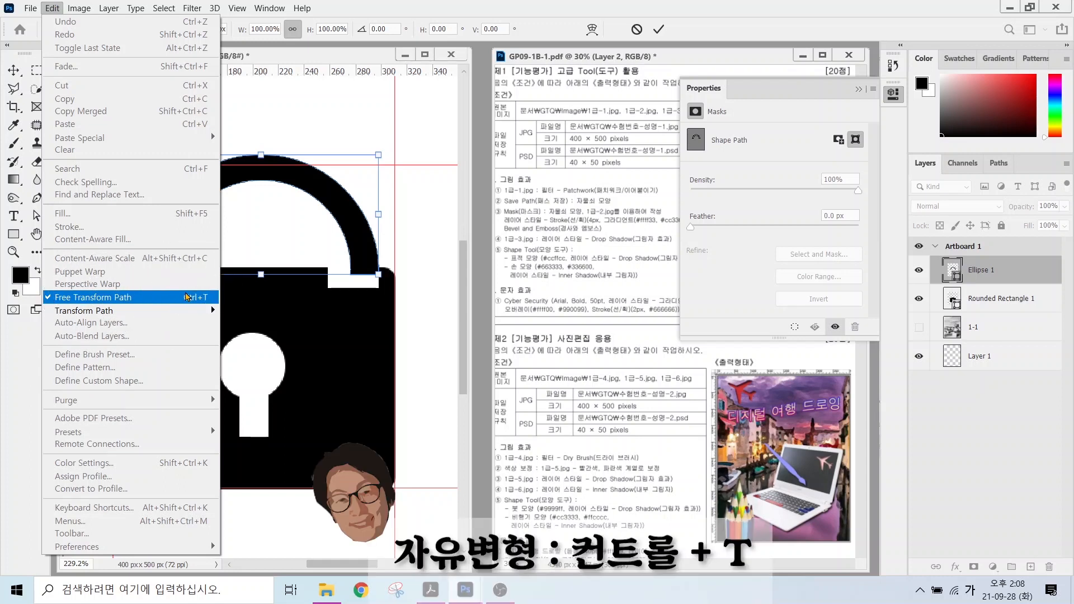
left_click(188, 297)
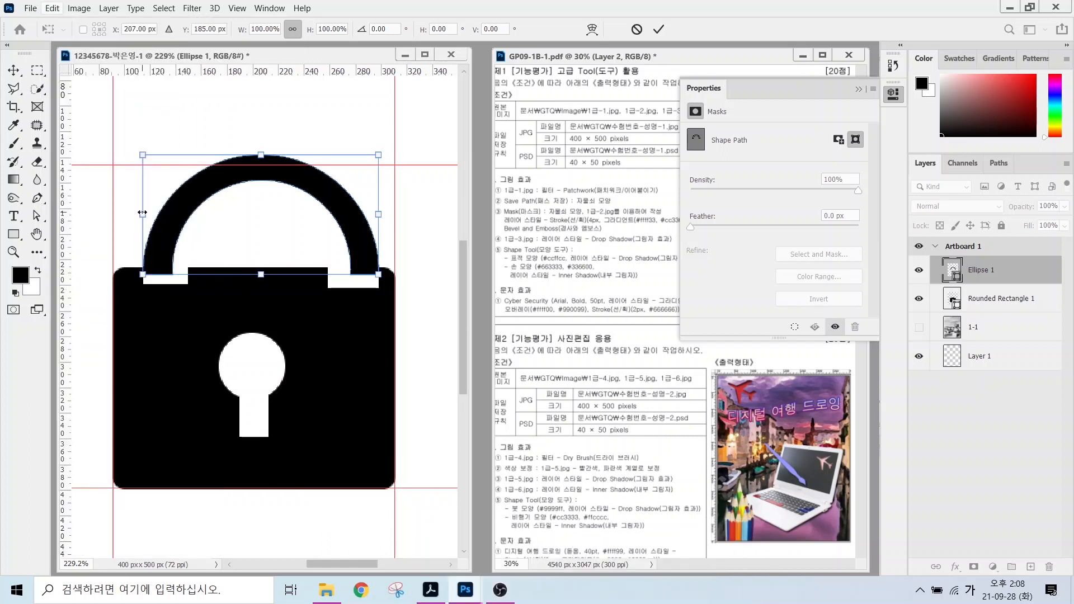
left_click_drag(144, 215, 152, 214)
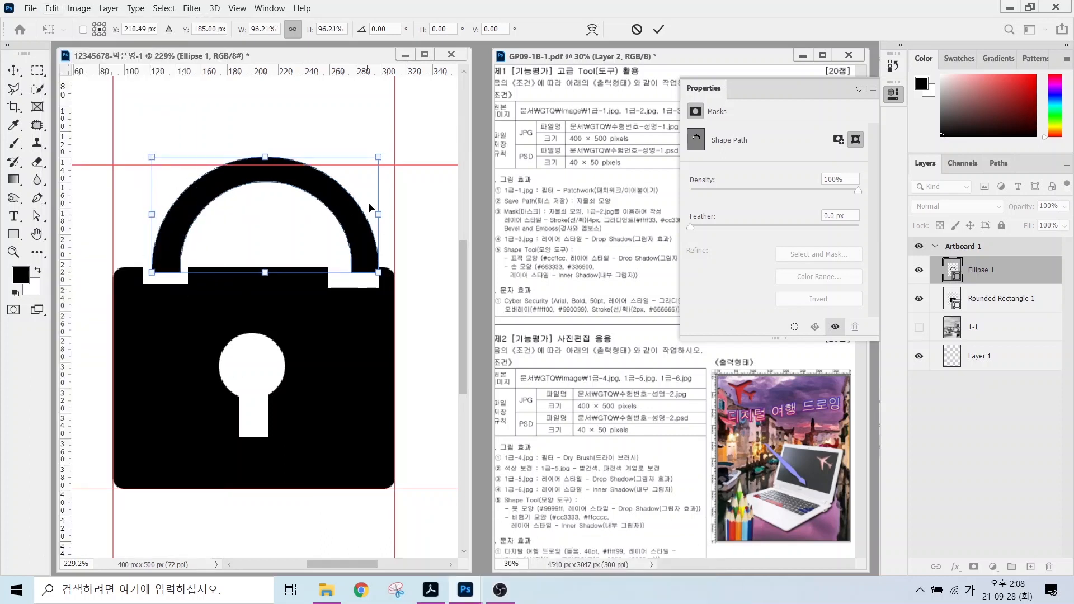
left_click_drag(378, 211, 348, 239)
key("Return")
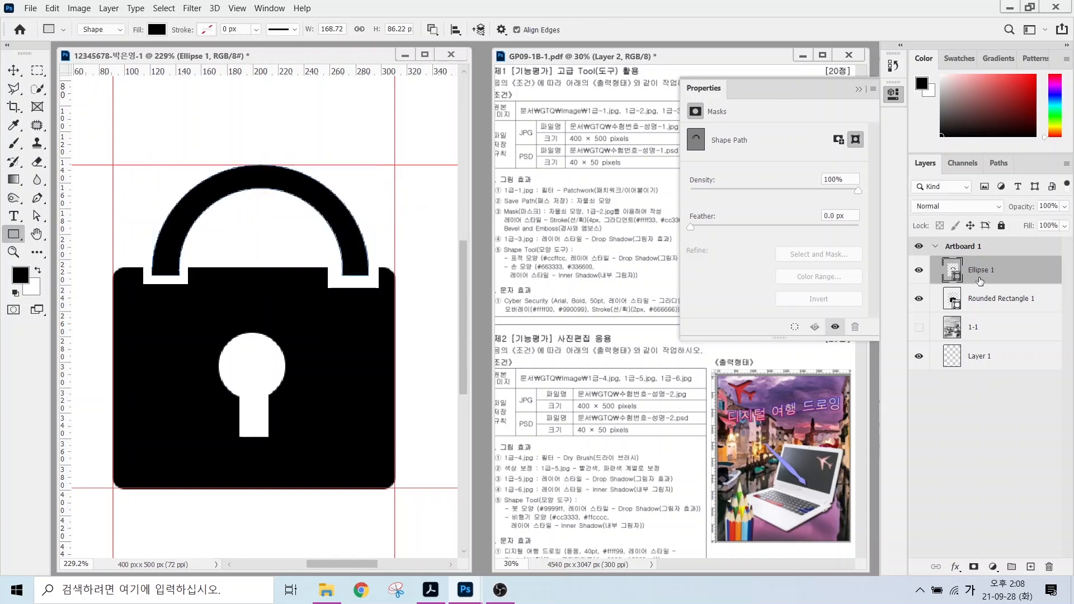
Select Rounded Rectangle 1 and Ellipse 1 and merge them via Merge Shapes into Ellipse 1.
left_click(981, 298)
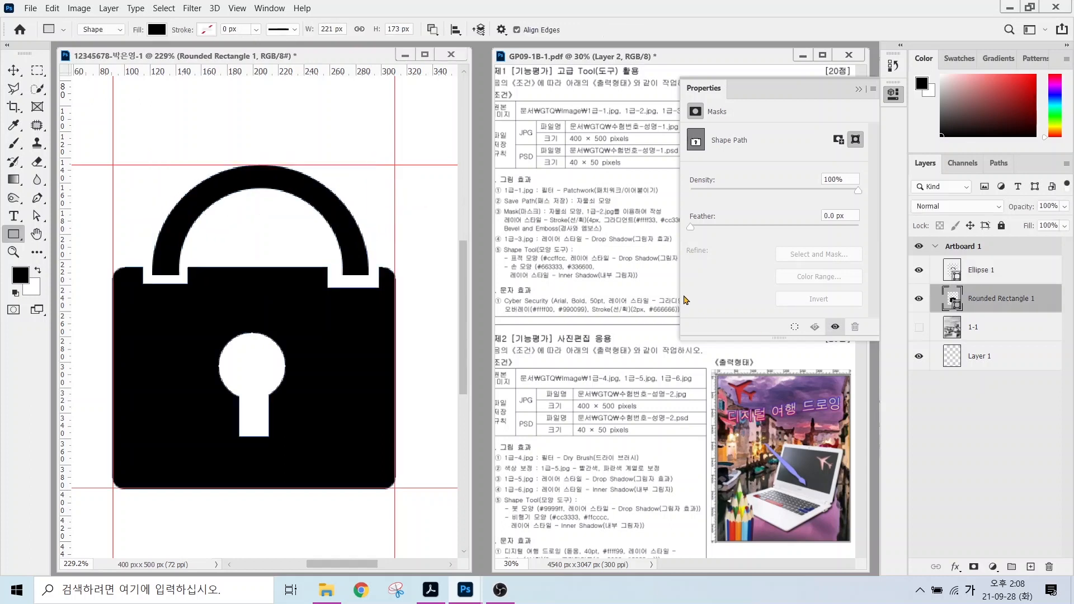
left_click(978, 270, "shift")
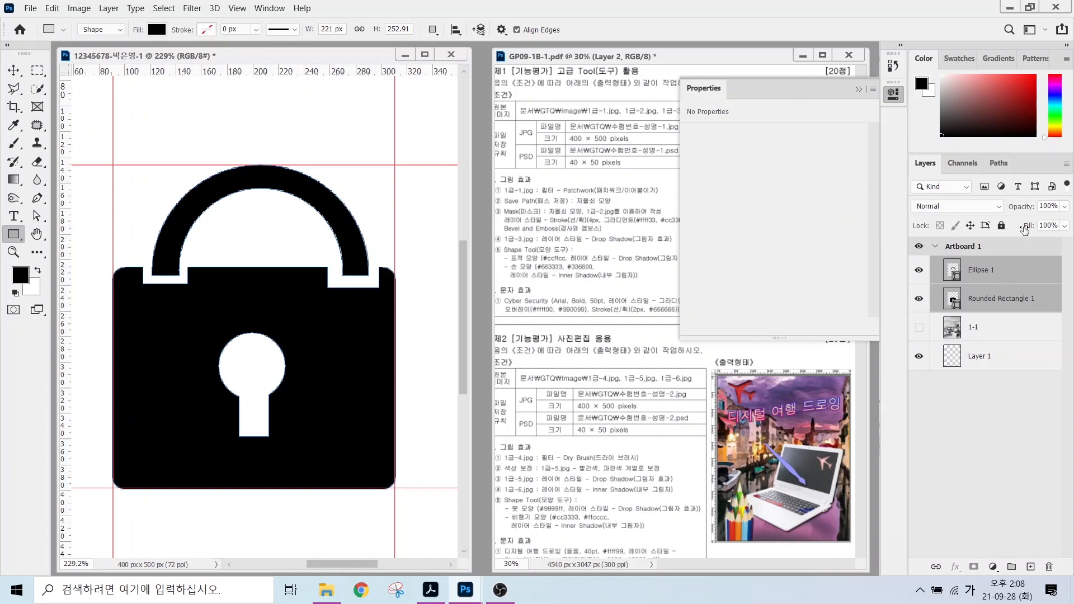
right_click(1007, 264)
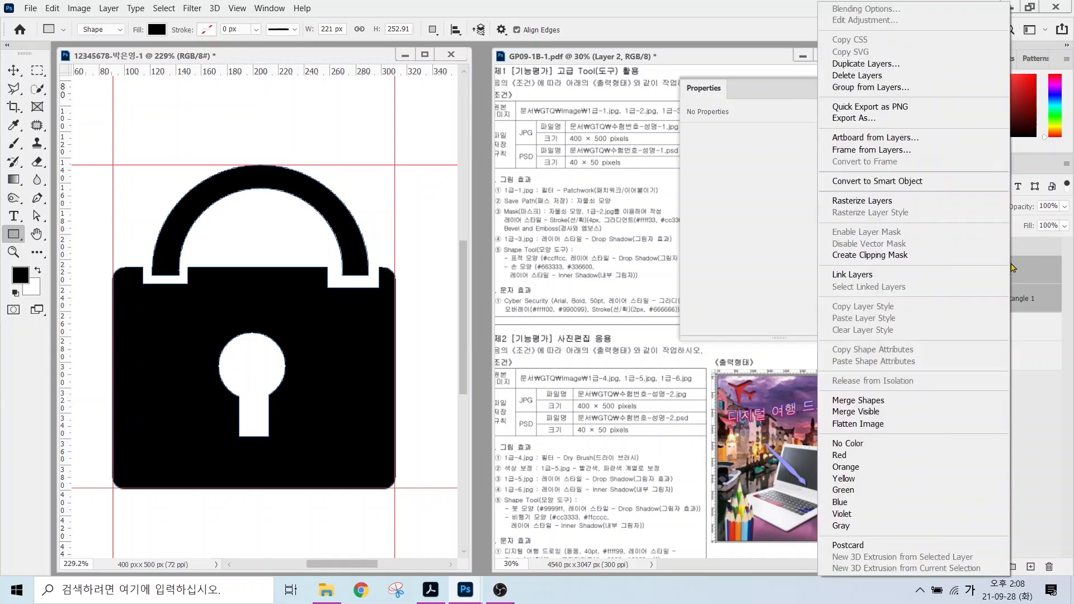
left_click(873, 402)
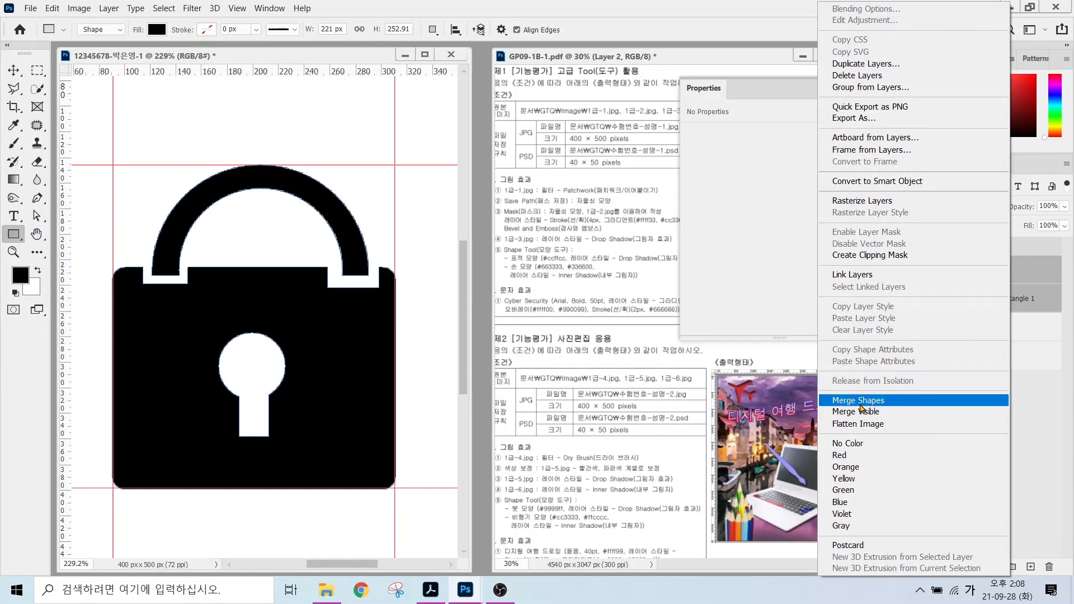
left_click(860, 403)
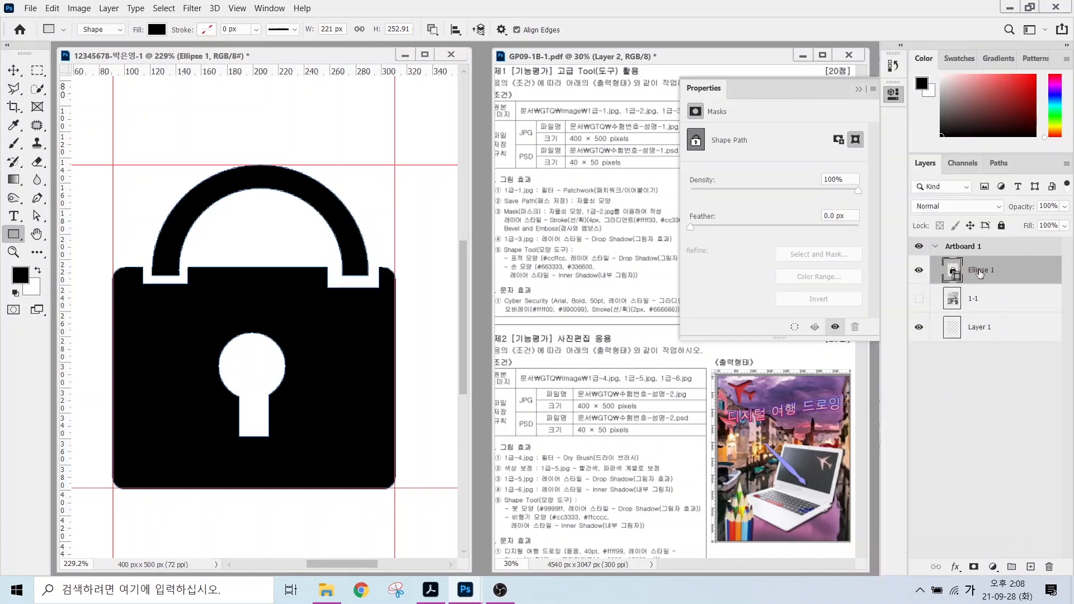
left_click(859, 90)
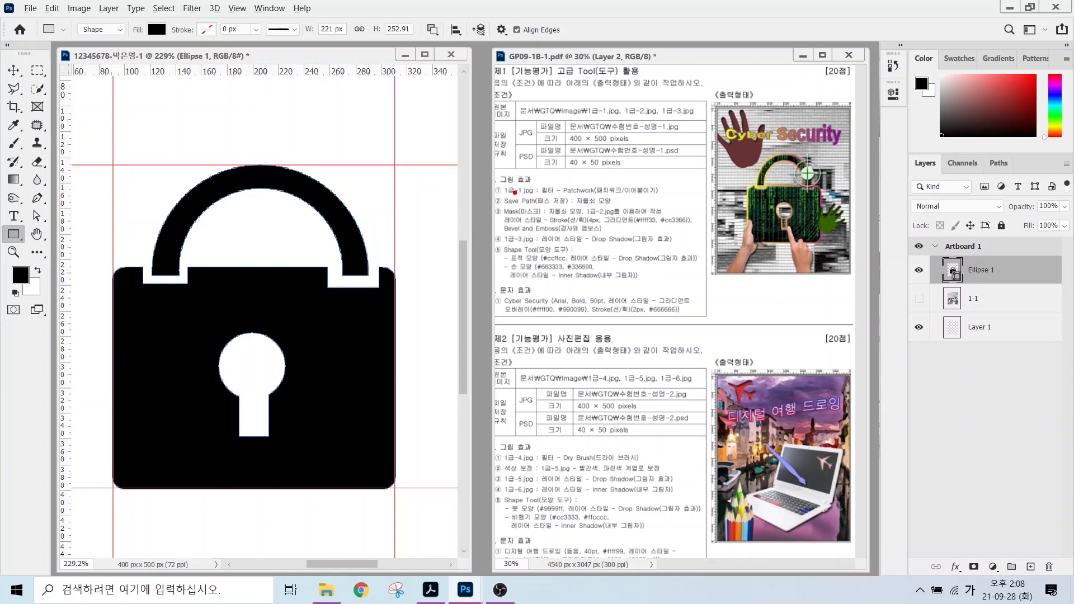
Save the padlock's work path in the Paths panel as 자물쇠 모양.
left_click_drag(514, 192, 634, 212)
left_click(1010, 270)
left_click(998, 162)
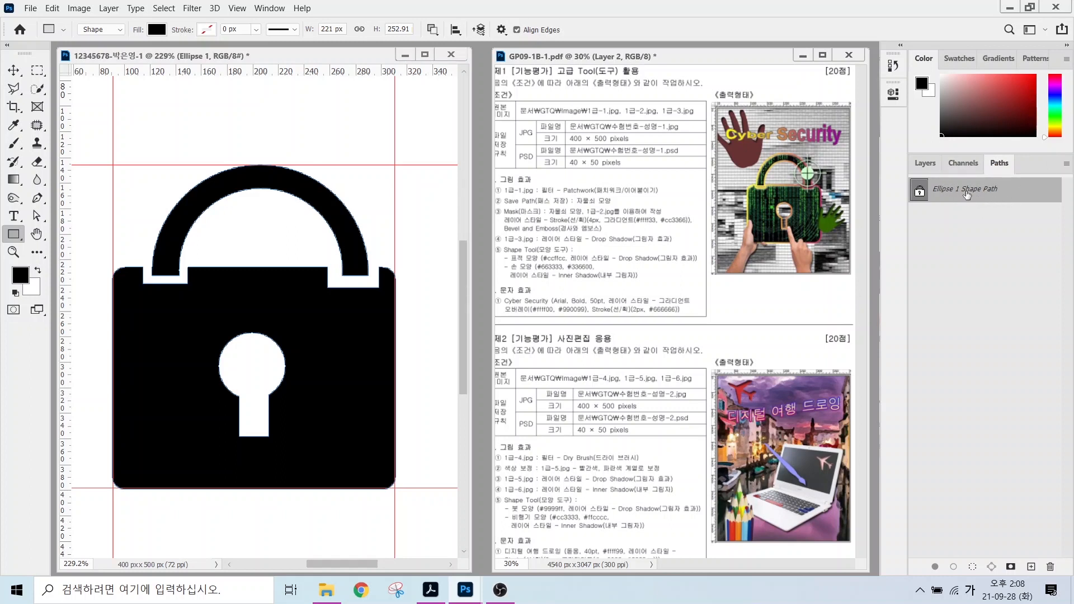
left_click(992, 193)
mouse_move(1057, 173)
left_mouse_down()
mouse_move(1028, 226)
mouse_move(1057, 200)
left_mouse_up()
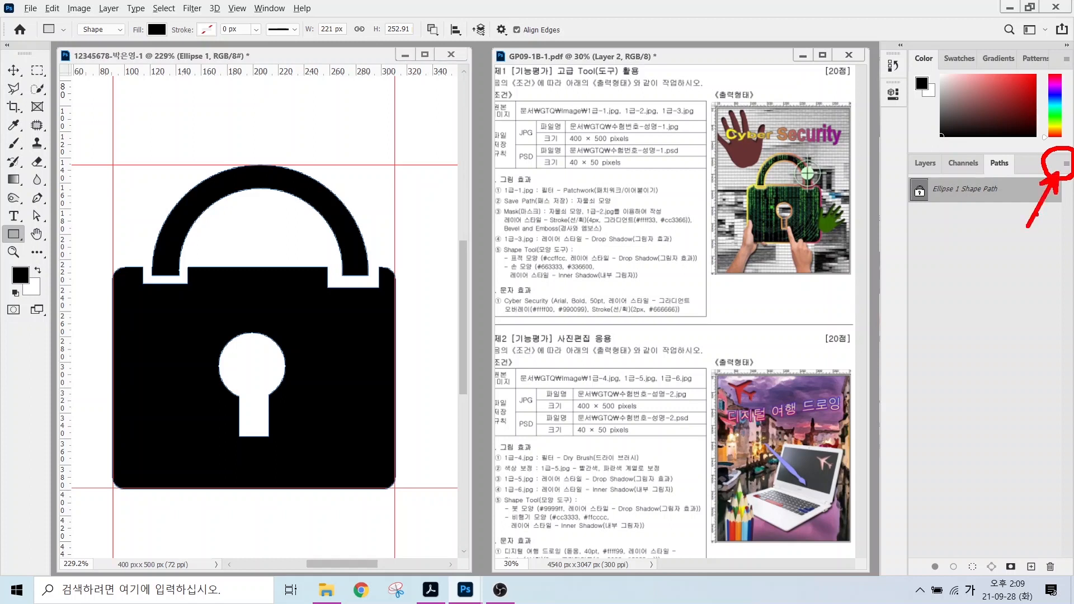
key("Escape")
left_click(1066, 165)
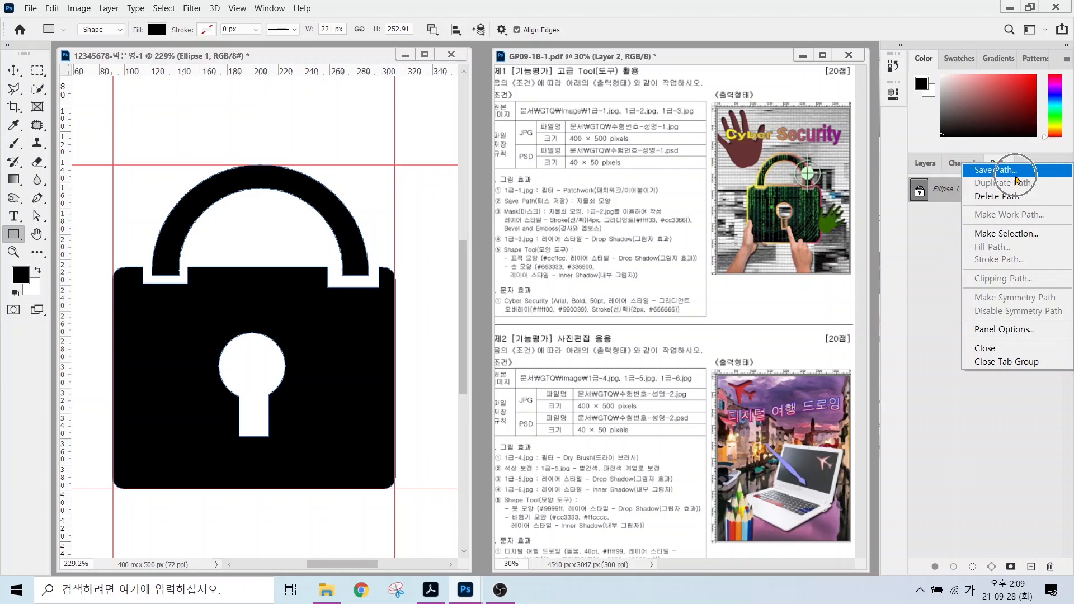
left_click(1015, 174)
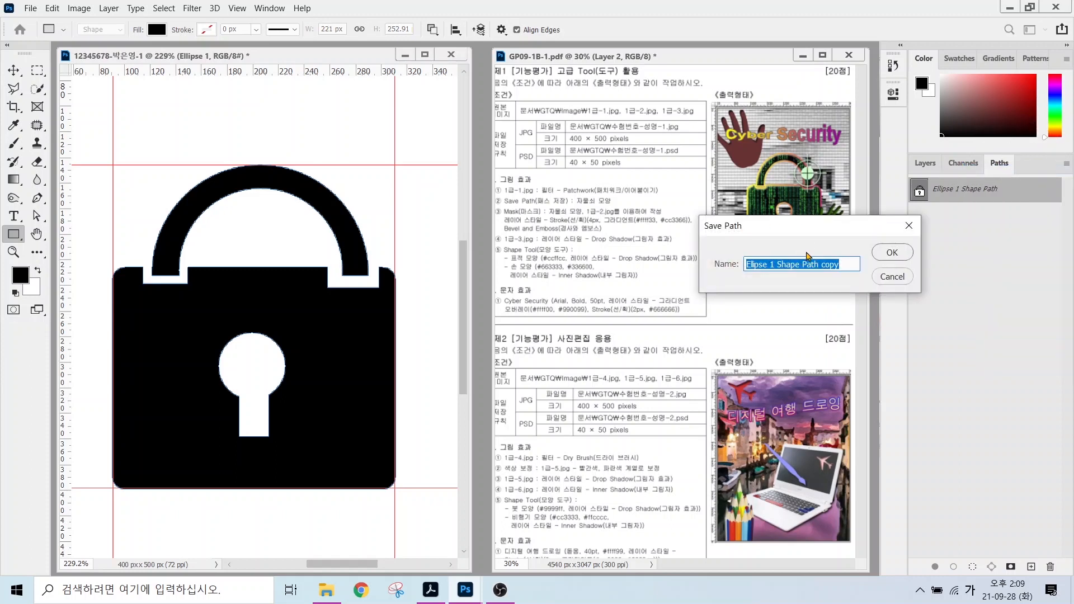
type("자물쇠 ㅁ")
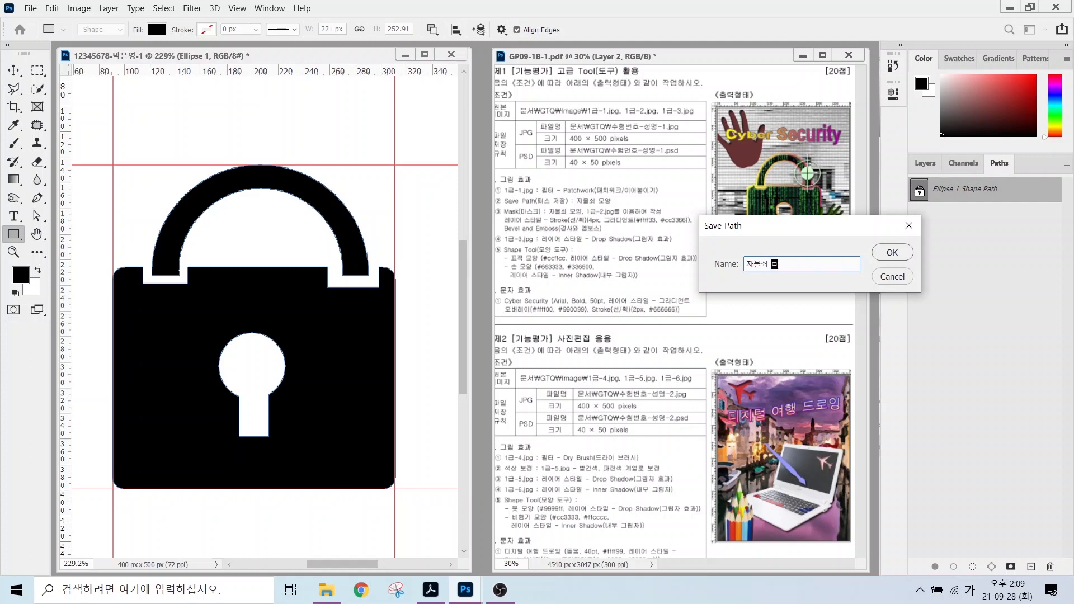
type("ㅗ양")
left_click(892, 252)
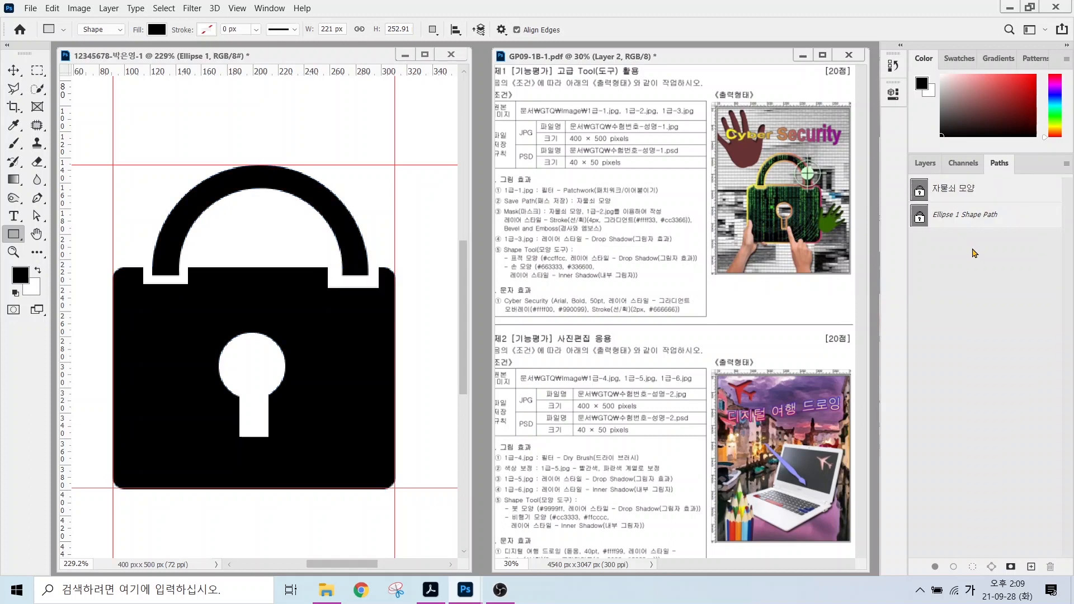
Check the saved 자물쇠 모양 outline, deselect it, and go back to the Layers panel.
left_click_drag(967, 229, 1010, 290)
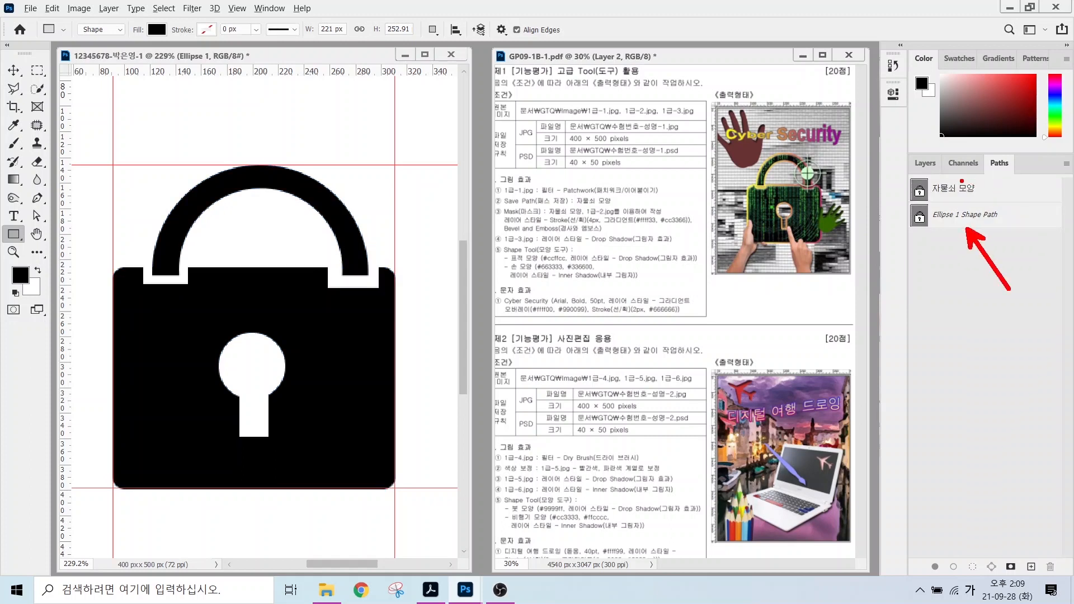
left_click_drag(968, 180, 1019, 127)
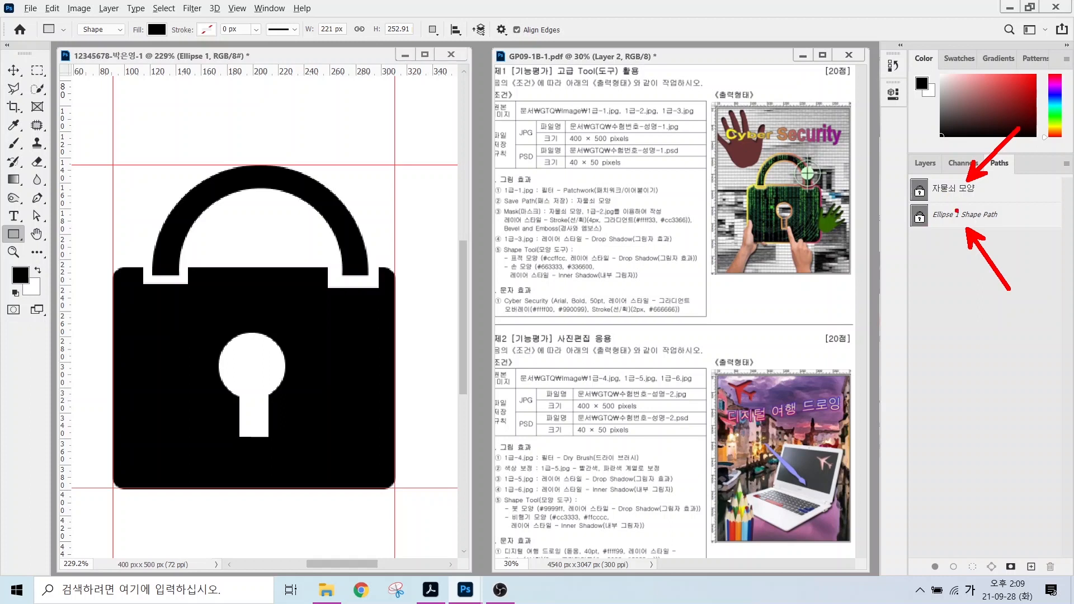
left_click(958, 192)
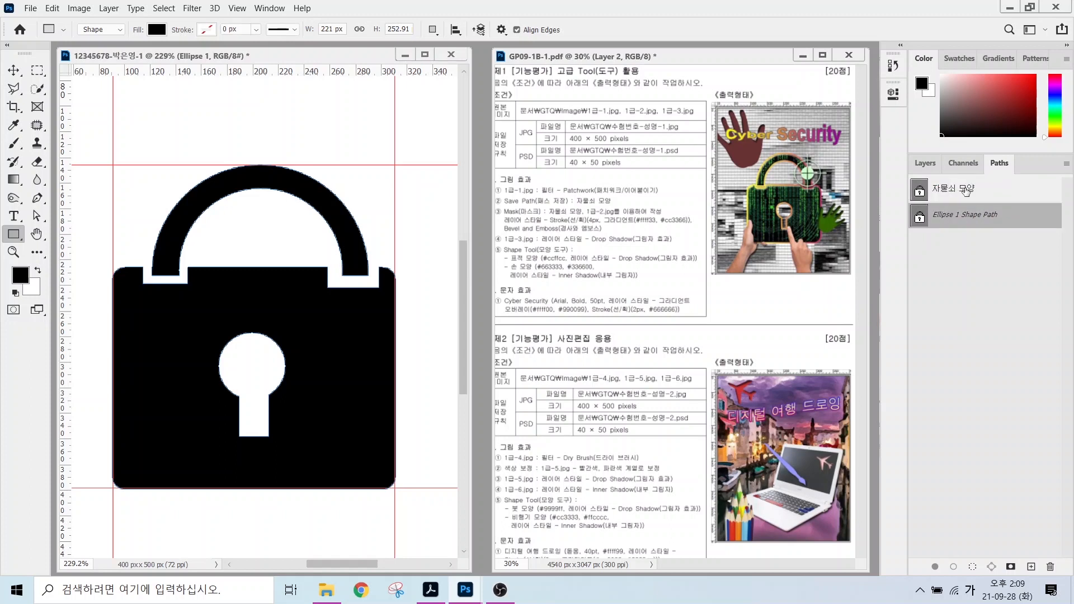
left_click(955, 275)
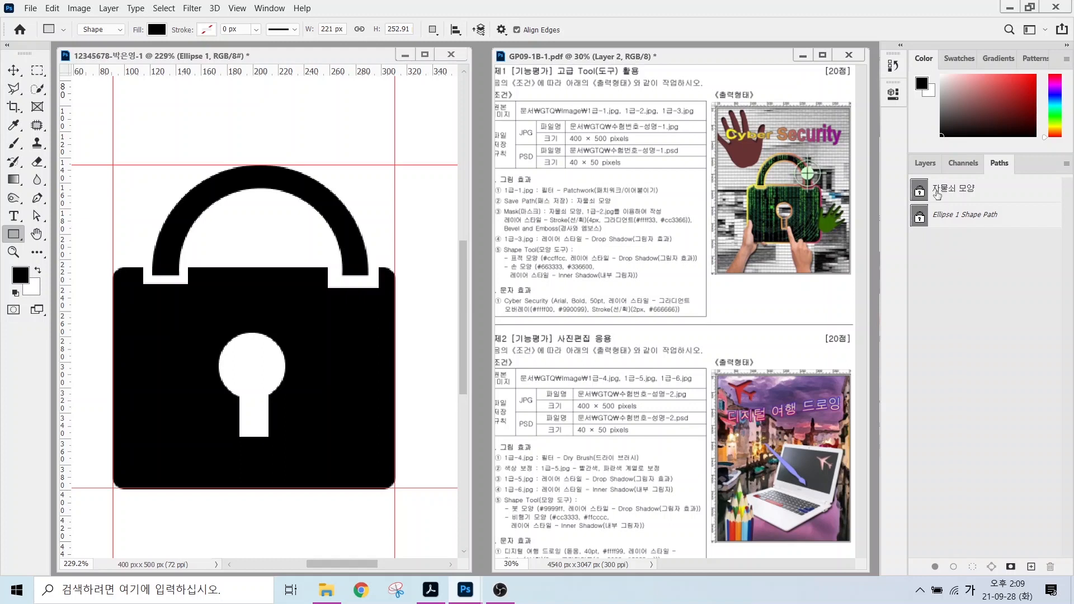
left_click(932, 166)
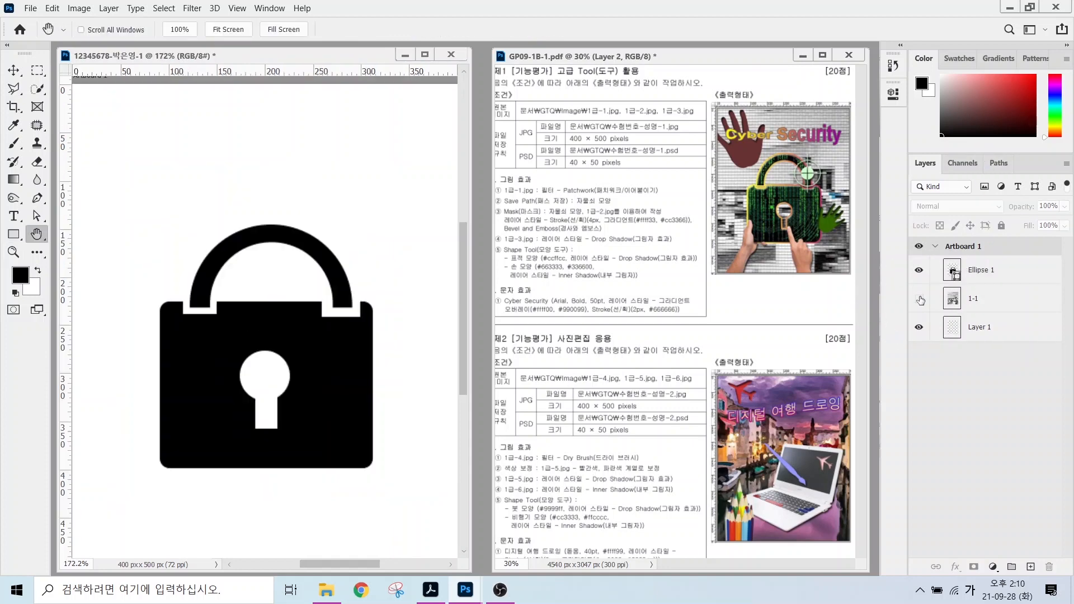
Make layer 1-1 visible and rename the Ellipse 1 padlock shape layer to 패스작업.
left_click(919, 298)
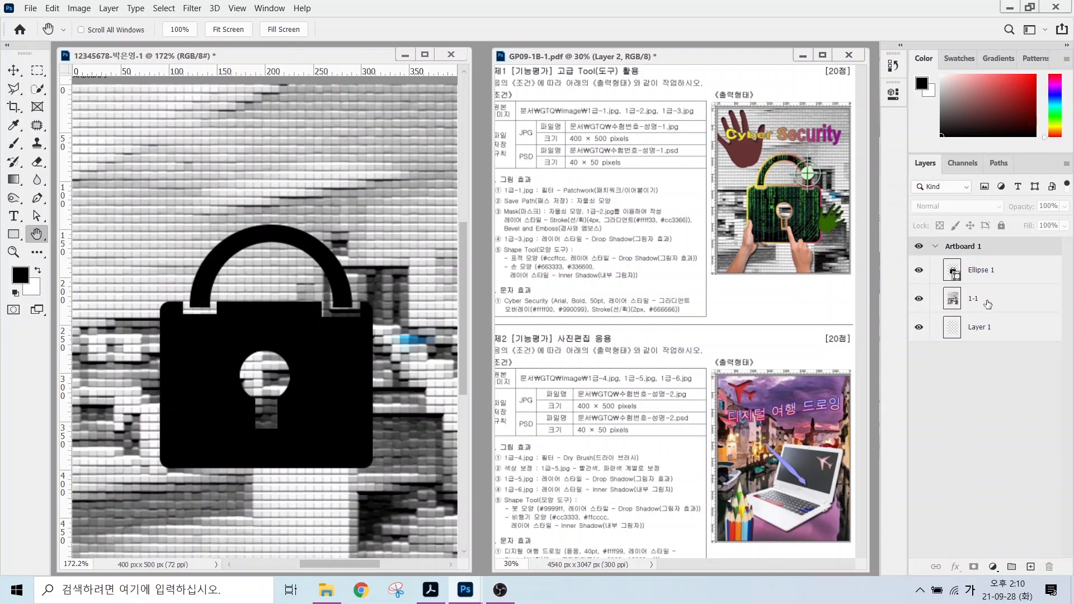
left_click(980, 273)
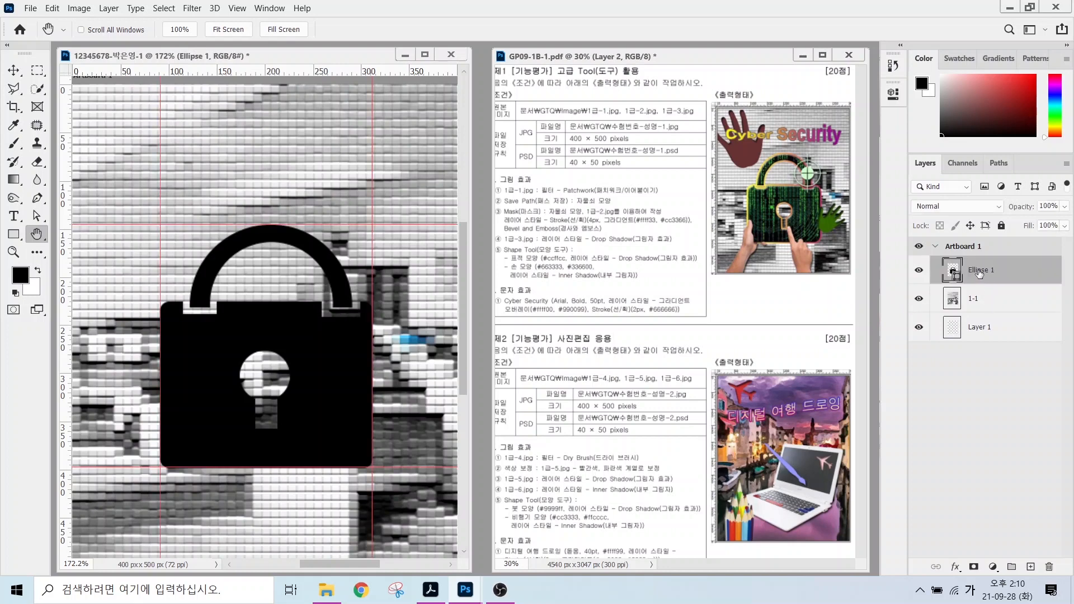
double_click(979, 272)
type("패스작업")
key("Return")
Bring up the Open dialog showing the GTQ image folder.
mouse_move(514, 217)
left_mouse_down()
mouse_move(655, 217)
mouse_move(606, 185)
mouse_move(654, 149)
left_mouse_up()
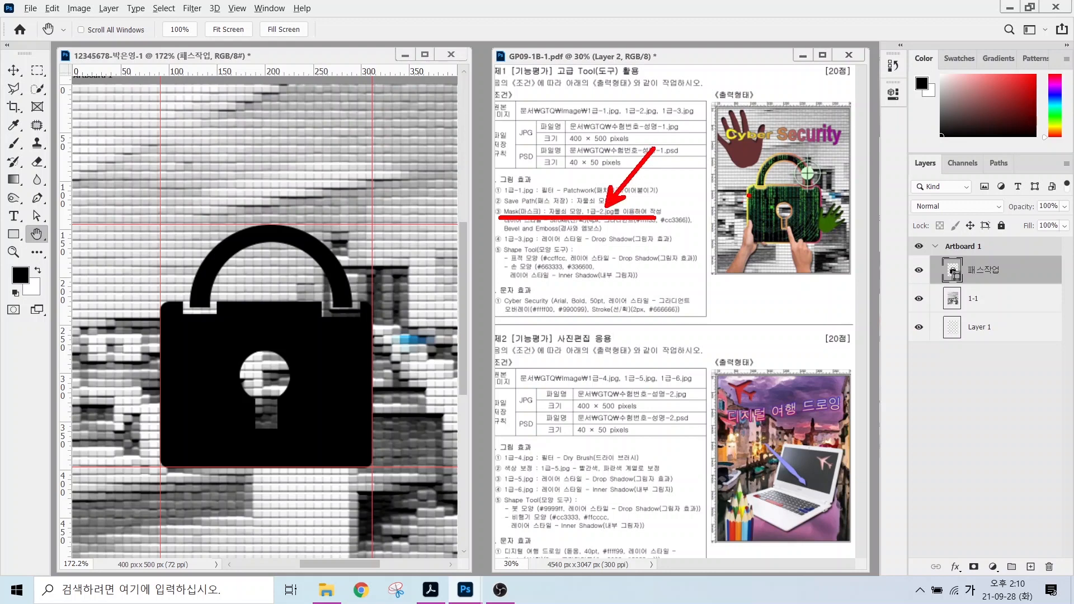
left_click_drag(747, 200, 709, 167)
key("Escape")
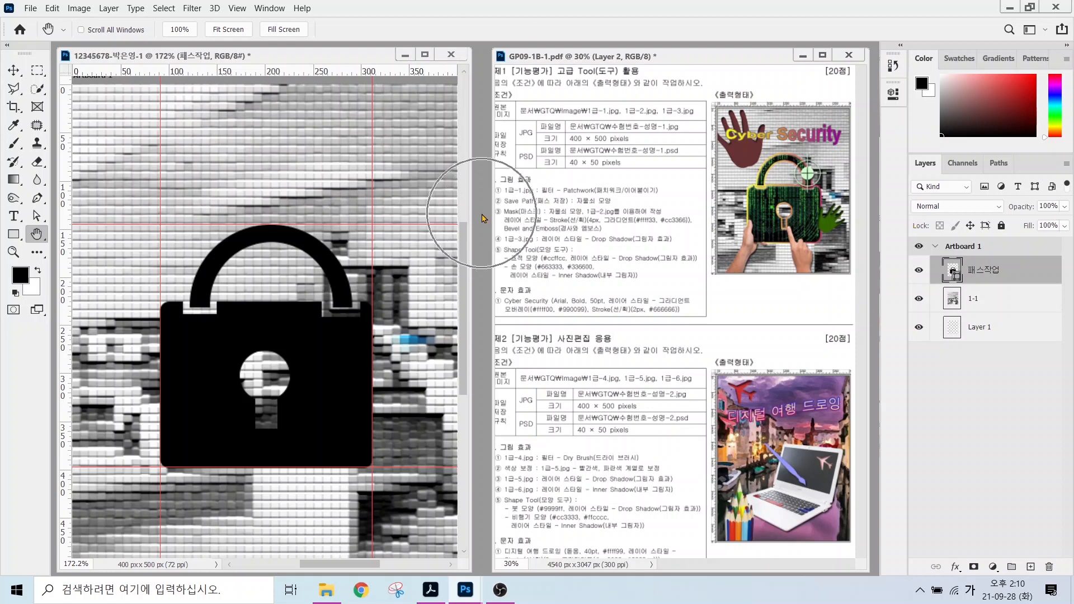
key("ctrl+o")
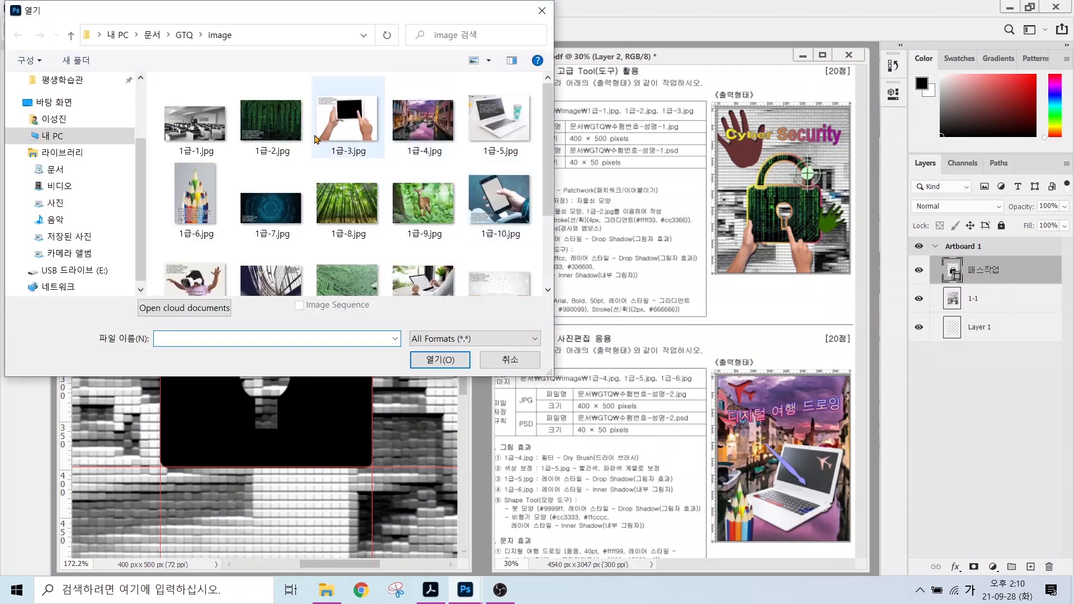
Open 1급-2.jpg and drag the matrix image into the composite with the Move tool.
left_click(270, 122)
left_click(429, 359)
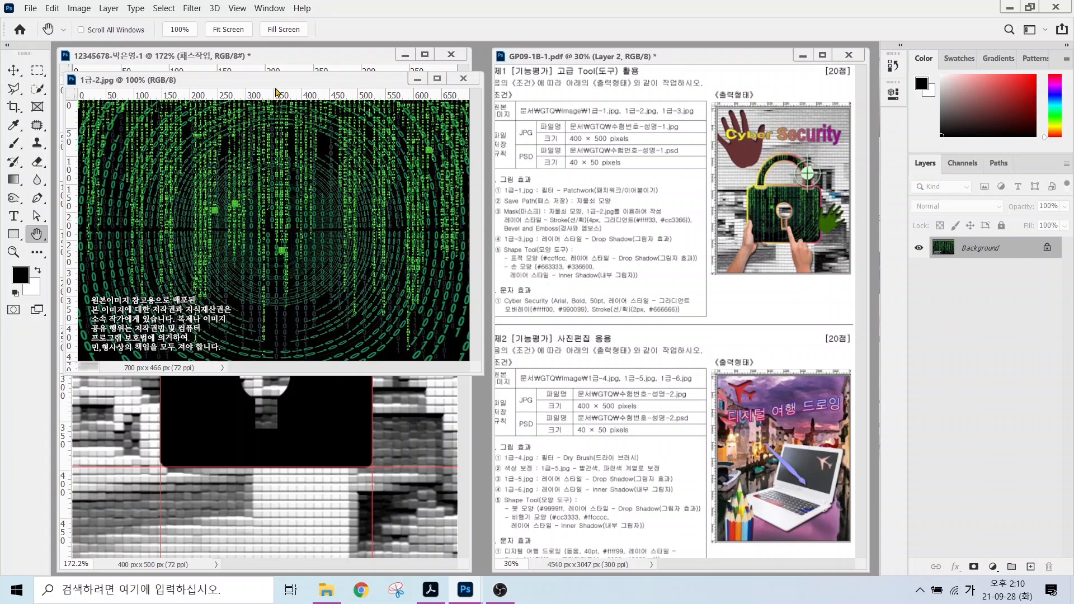
left_click_drag(259, 90, 401, 174)
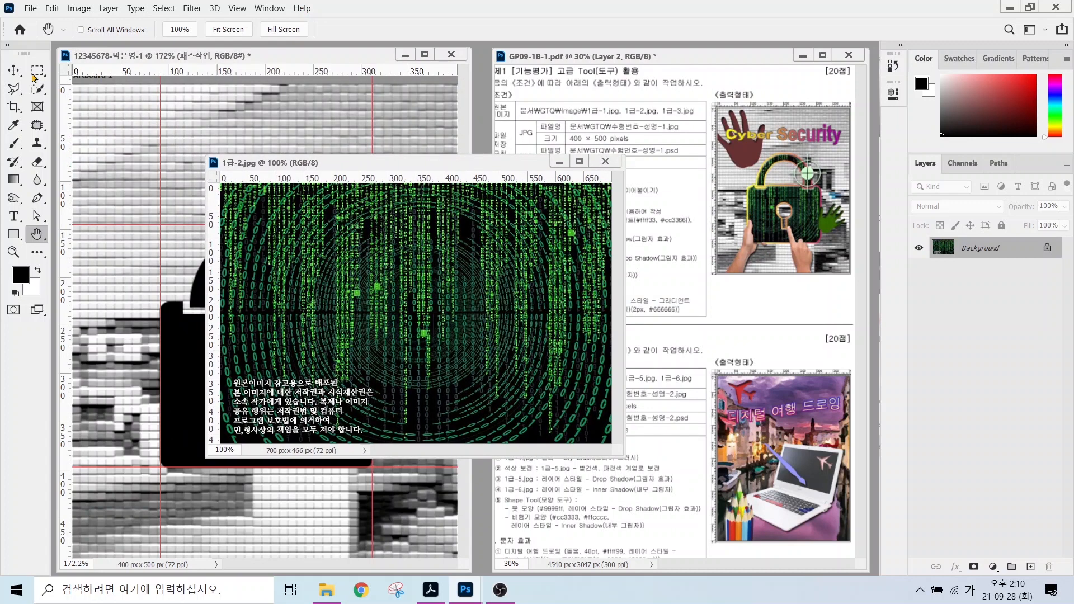
left_click(10, 70)
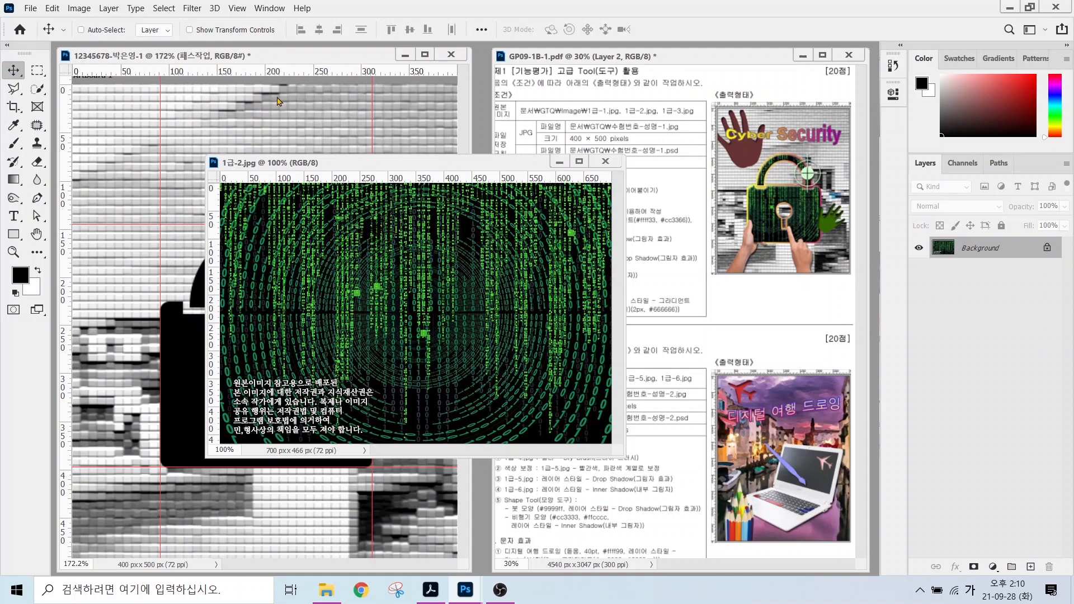
left_click(138, 204)
left_click_drag(280, 239, 221, 240)
Close the 1급-2.jpg source document and name the new matrix layer 1-2.
left_click(605, 161)
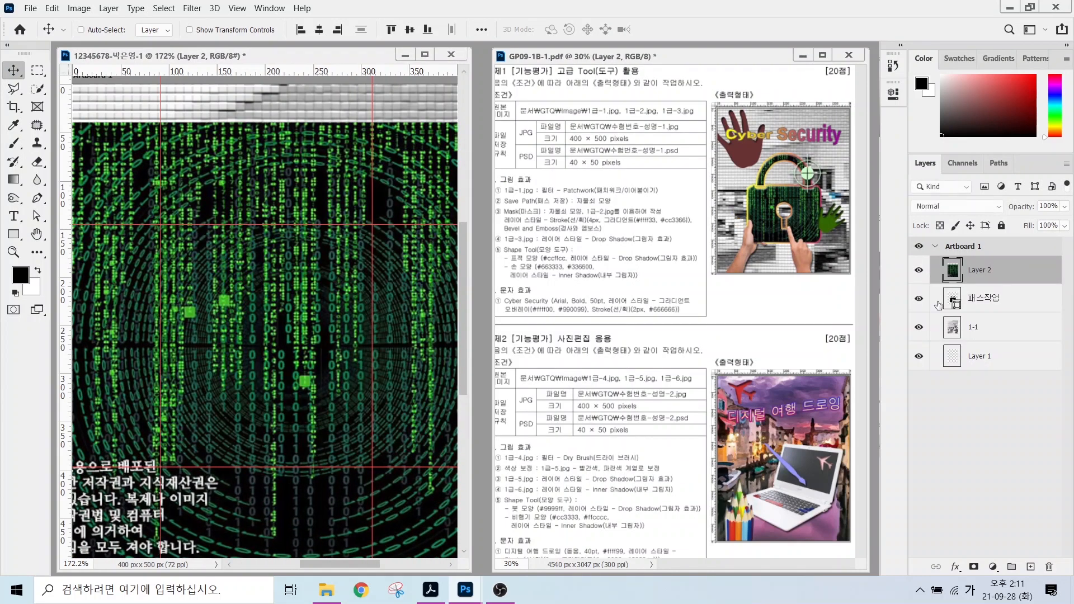
double_click(979, 270)
type("1-2")
key("Return")
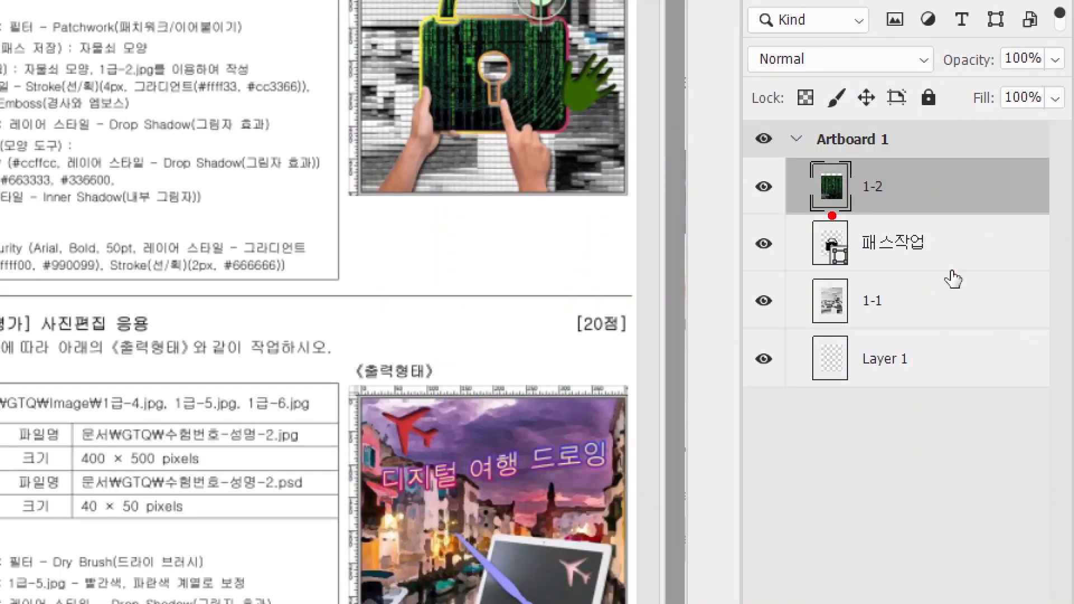
Apply Create Clipping Mask so layer 1-2 is clipped to the 패스작업 padlock.
left_click_drag(780, 216, 962, 259)
right_click(933, 200)
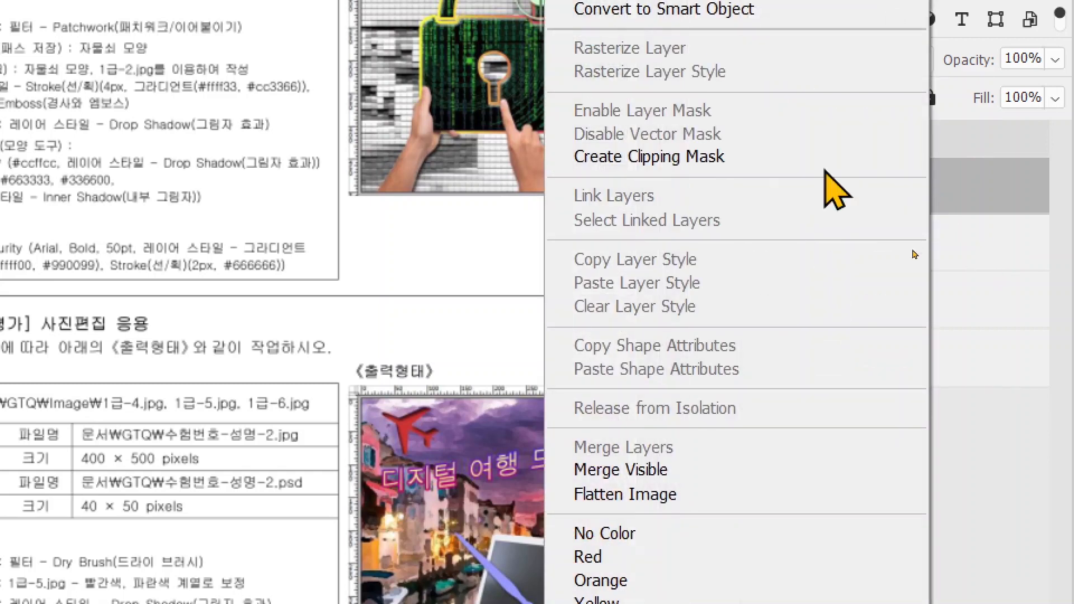
left_click(603, 158)
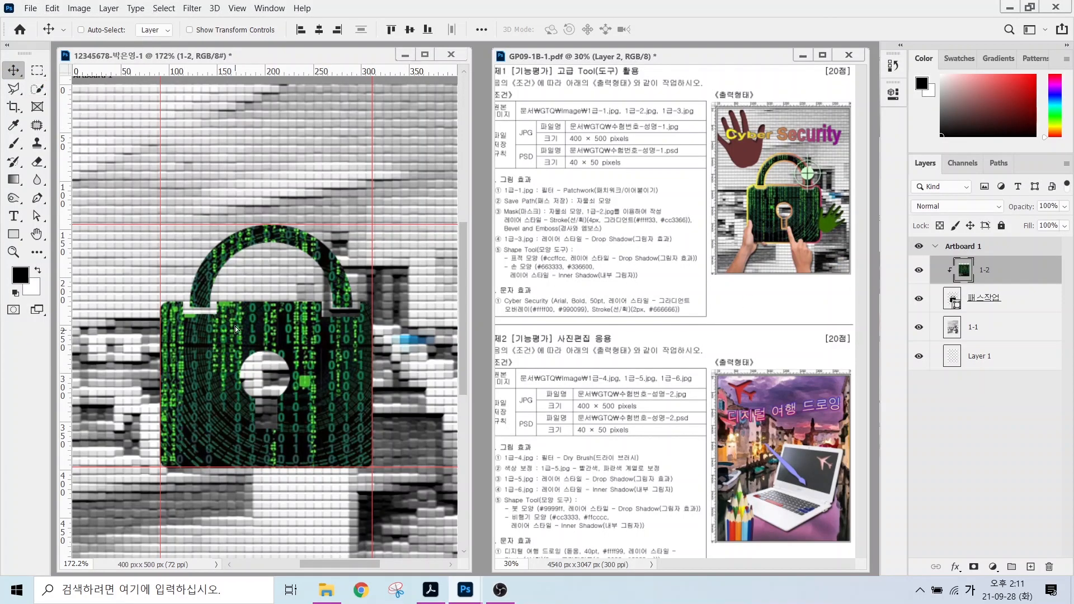
Drag the clipped matrix image up and left so the code fills the lock.
left_click_drag(241, 334, 241, 314)
left_click_drag(222, 369, 207, 333)
left_click_drag(215, 404, 198, 387)
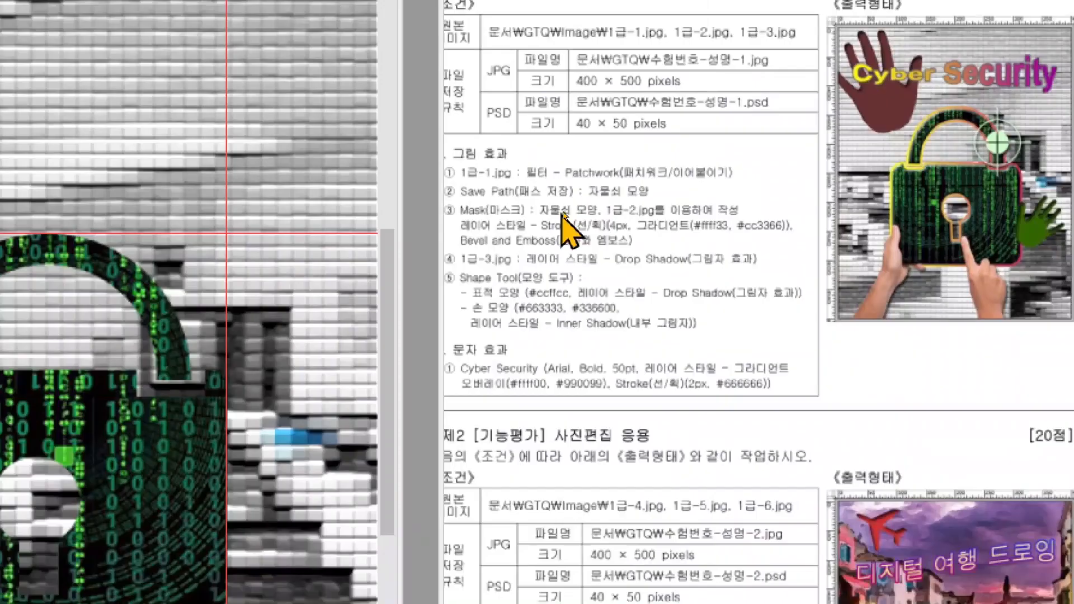
key("ctrl+2")
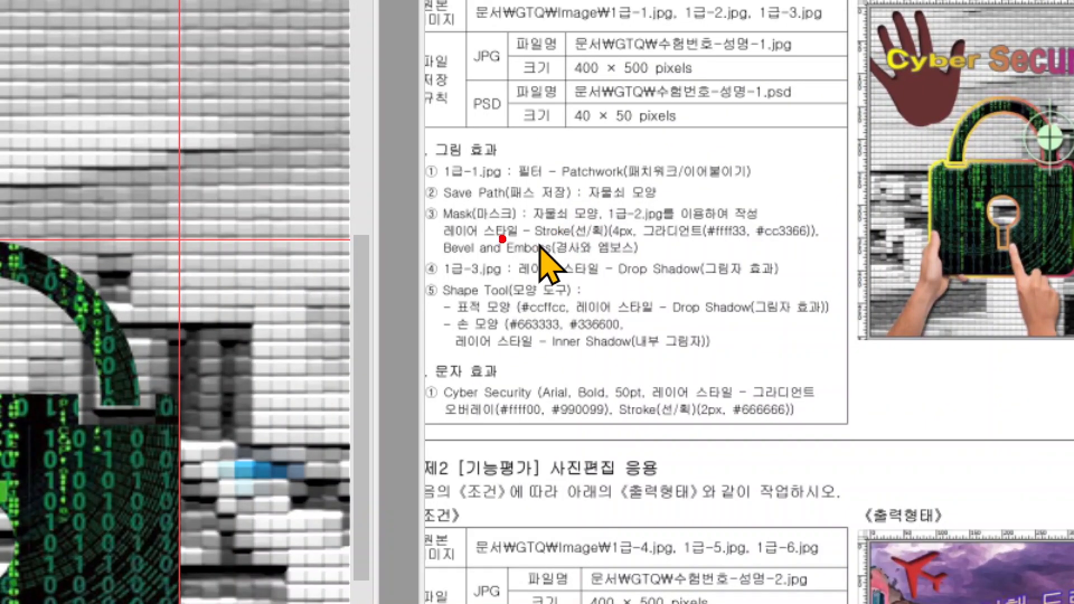
mouse_move(434, 217)
left_mouse_down()
mouse_move(593, 249)
mouse_move(808, 257)
left_mouse_up()
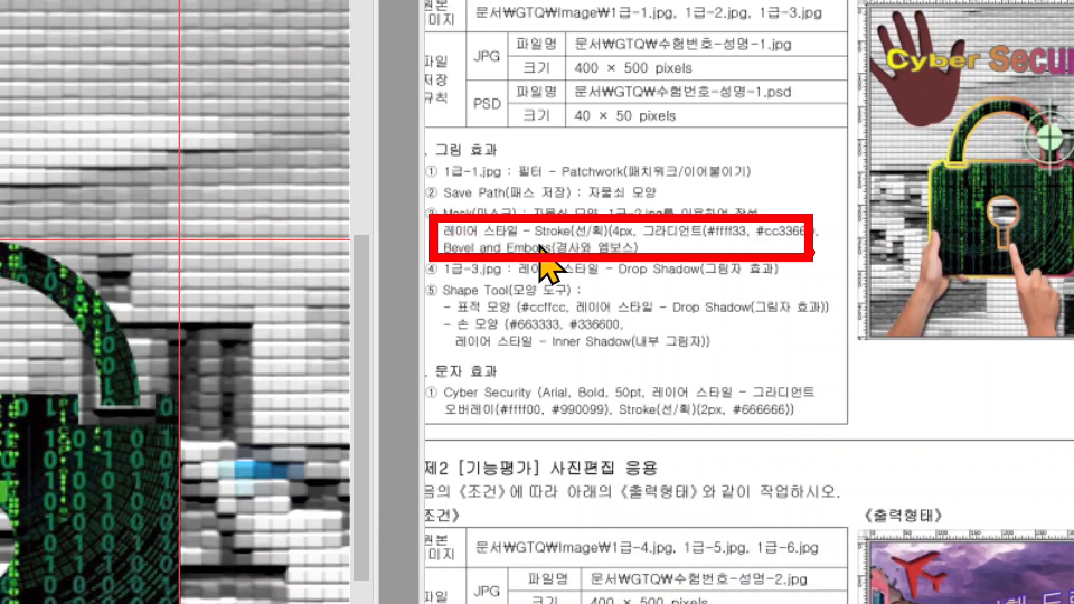
left_click_drag(924, 172, 852, 121)
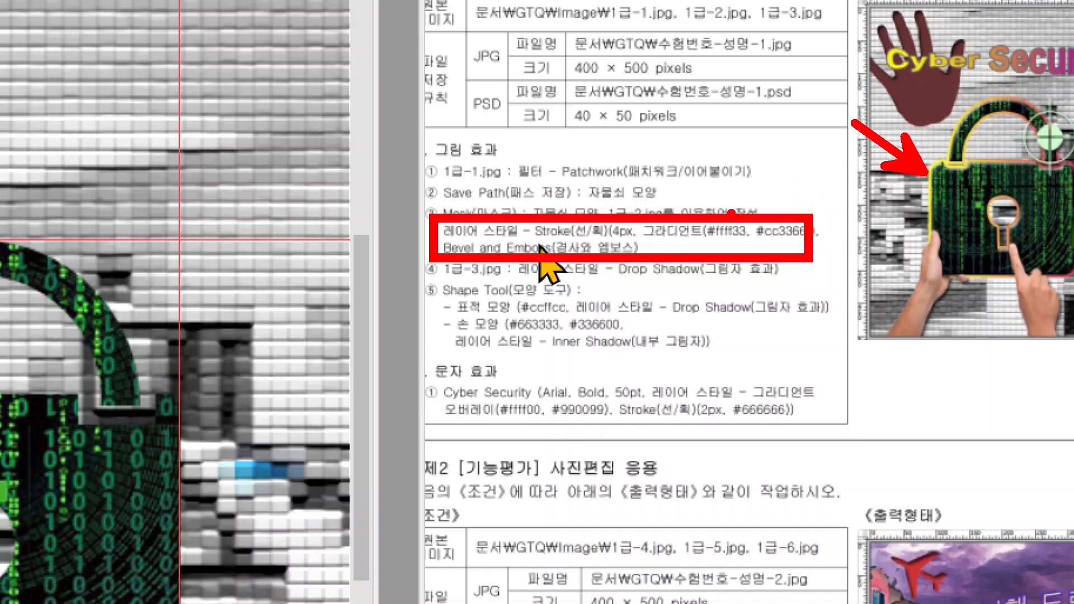
mouse_move(657, 202)
left_mouse_down()
mouse_move(651, 208)
mouse_move(712, 128)
left_mouse_up()
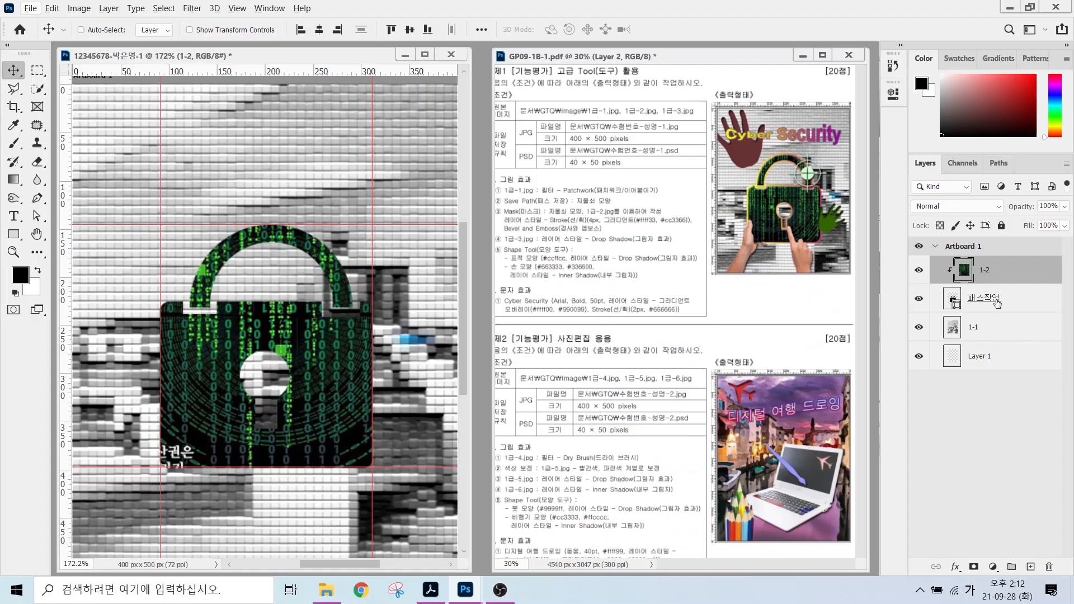
Add a 4 px Stroke effect with Gradient fill type to 패스작업 and bring up its Gradient Editor.
left_click(996, 302)
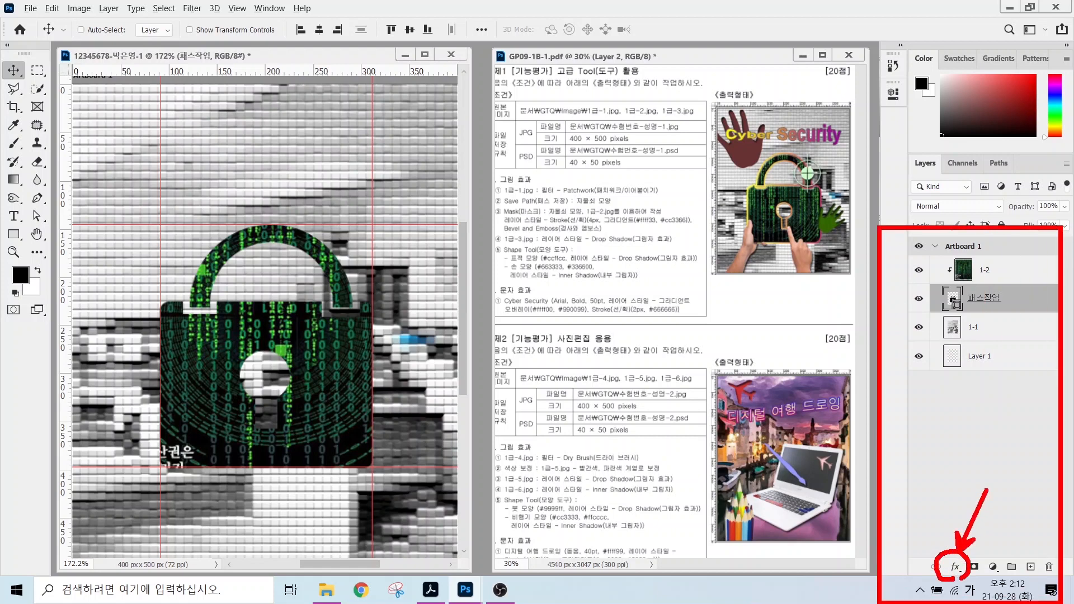
left_click(955, 567)
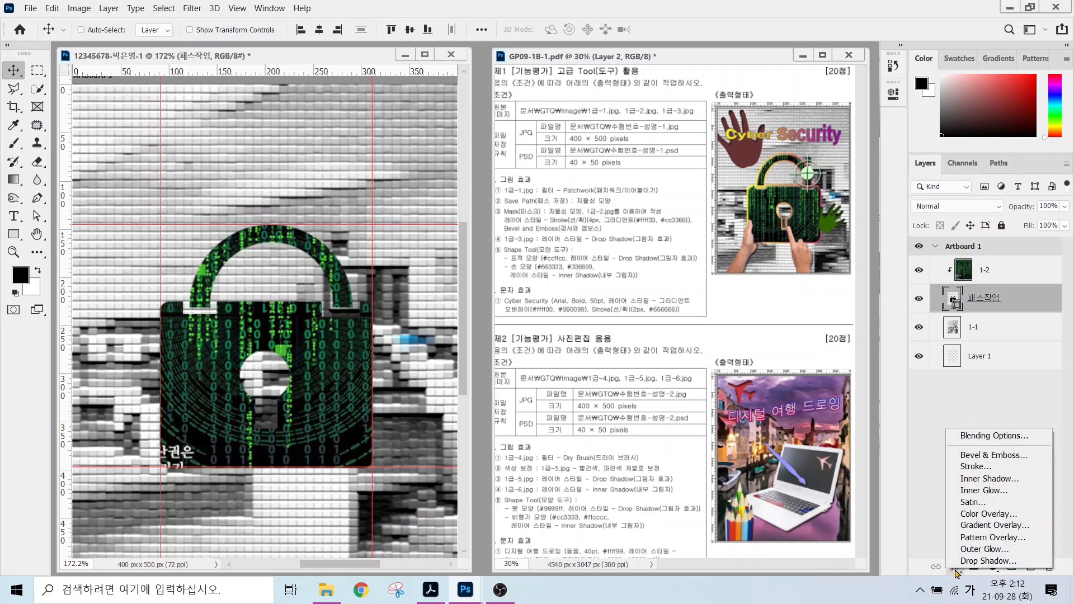
left_click(976, 466)
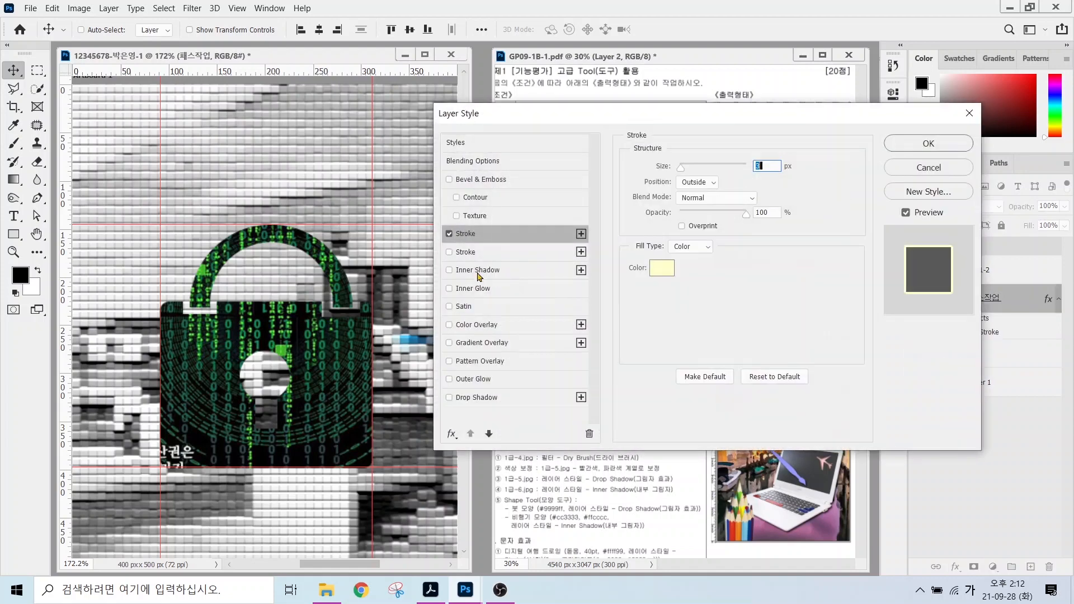
type("4")
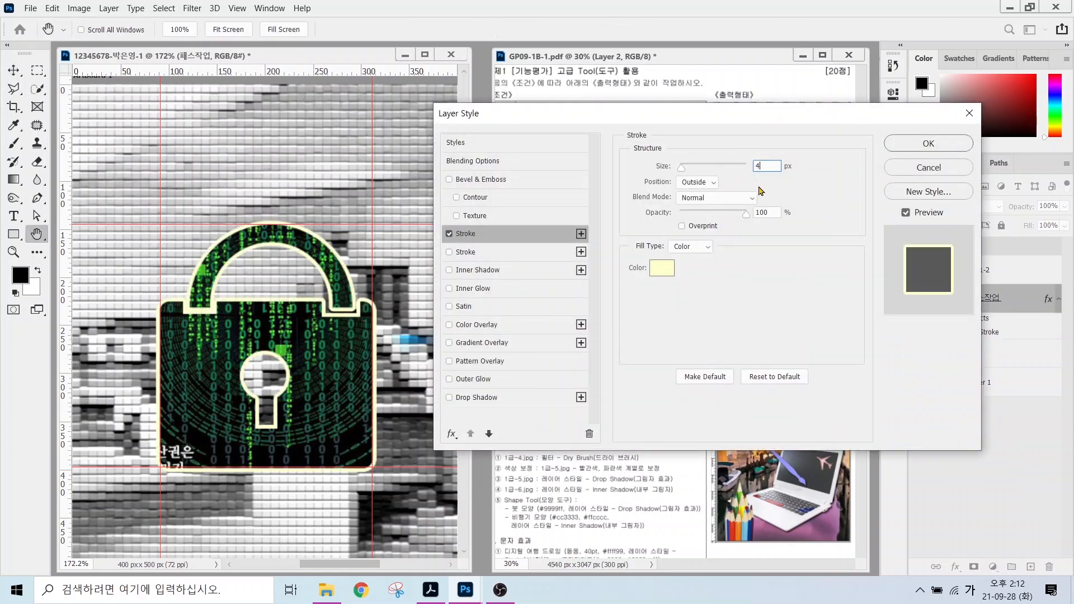
left_click(679, 248)
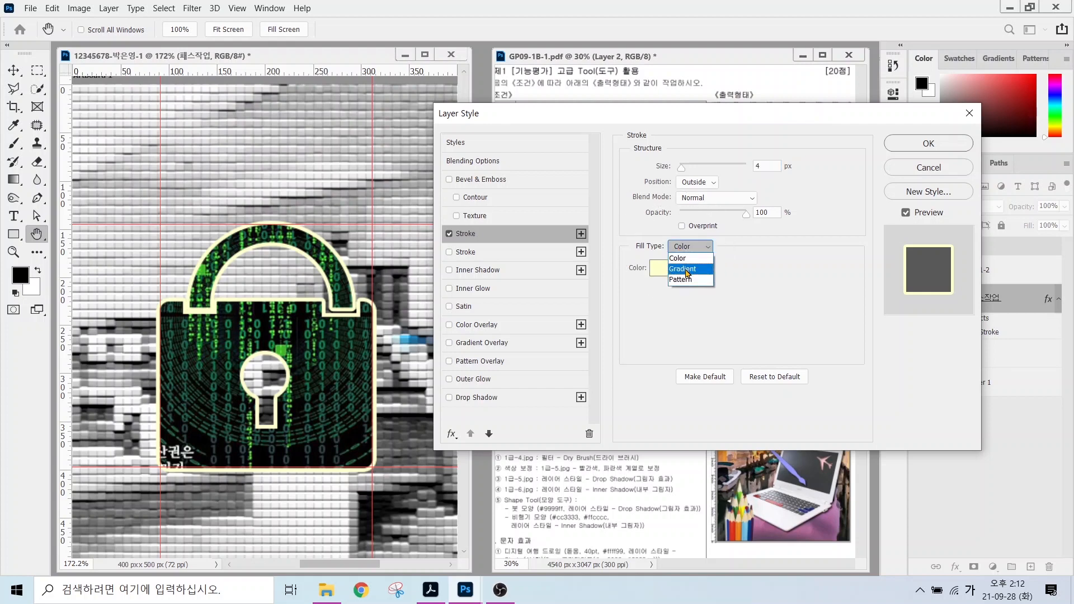
left_click(688, 273)
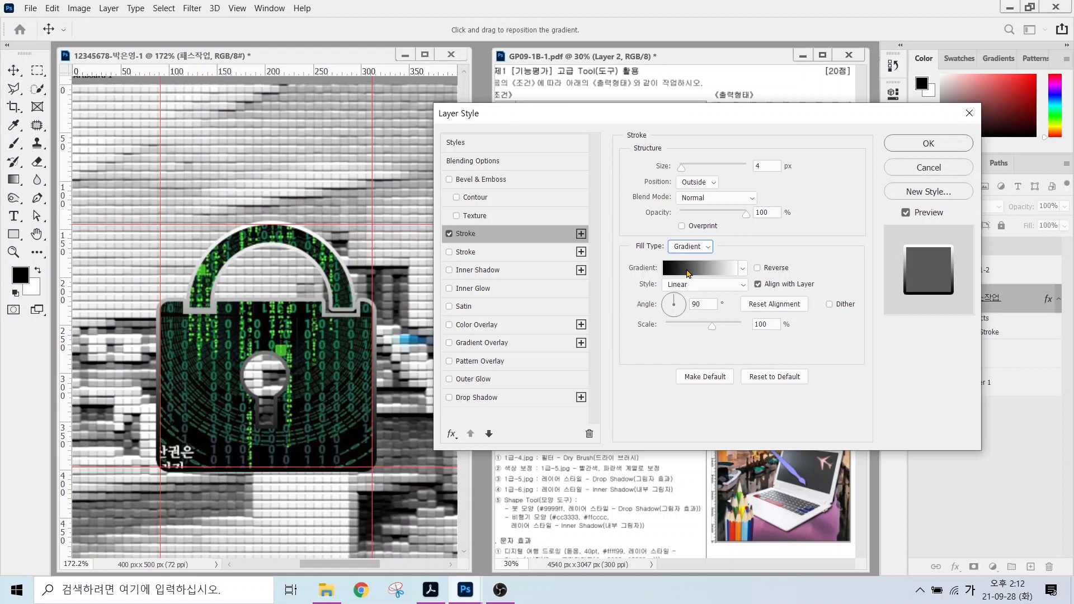
left_click(689, 273)
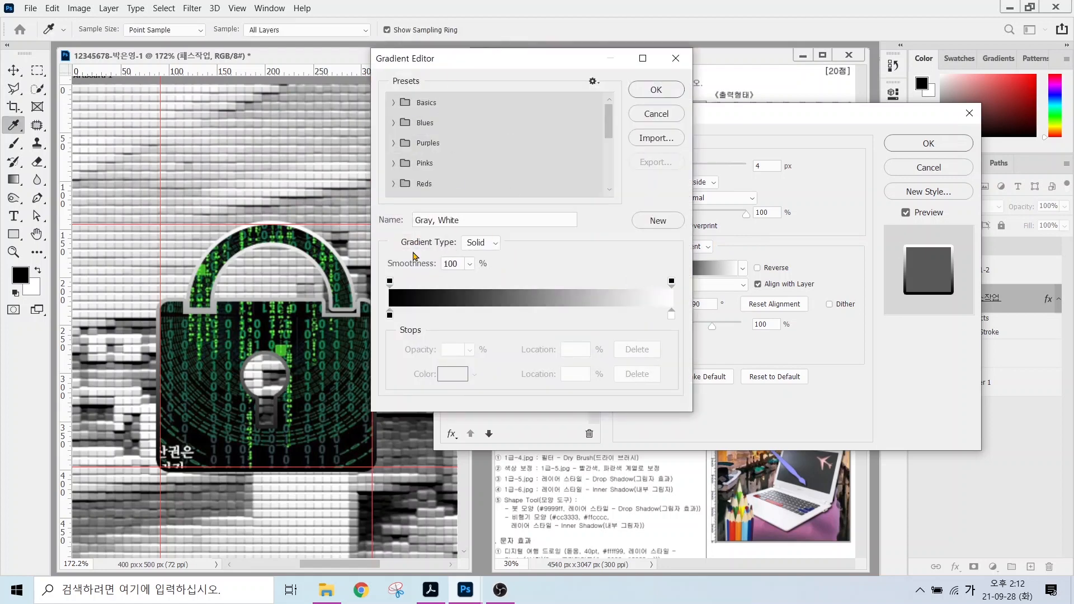
Rearrange the Gradient Editor and reference windows to compare against the target gradient.
key("alt")
mouse_move(404, 331)
left_mouse_down()
mouse_move(382, 339)
mouse_move(369, 316)
mouse_move(388, 296)
mouse_move(409, 307)
mouse_move(411, 331)
left_mouse_up()
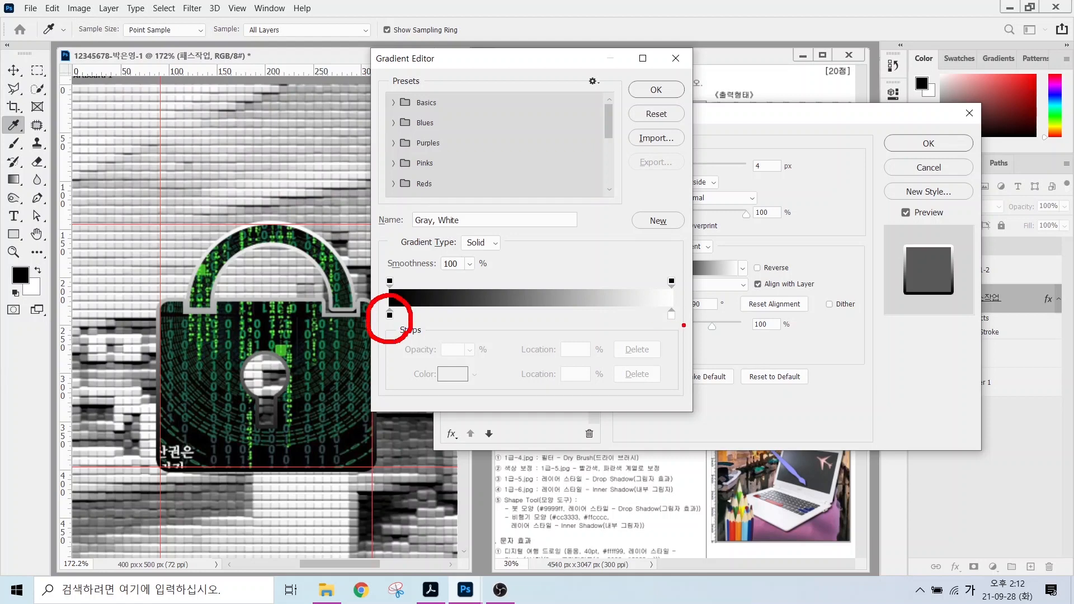
mouse_move(683, 325)
left_mouse_down()
mouse_move(649, 323)
mouse_move(659, 302)
mouse_move(684, 303)
mouse_move(679, 336)
left_mouse_up()
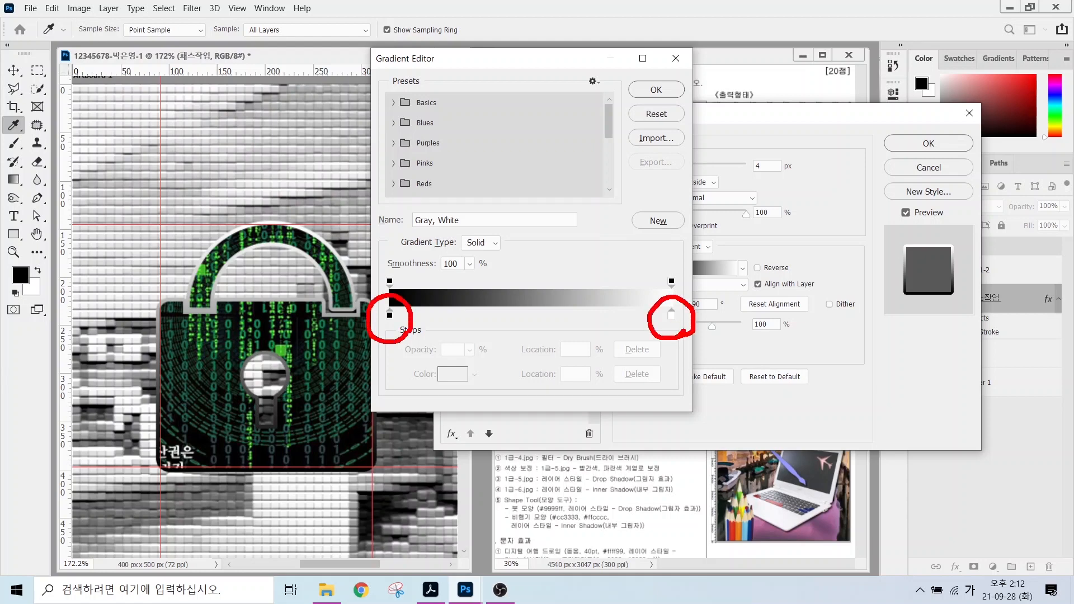
left_click_drag(374, 330, 330, 366)
mouse_move(678, 330)
left_mouse_down()
mouse_move(708, 366)
mouse_move(693, 336)
left_mouse_up()
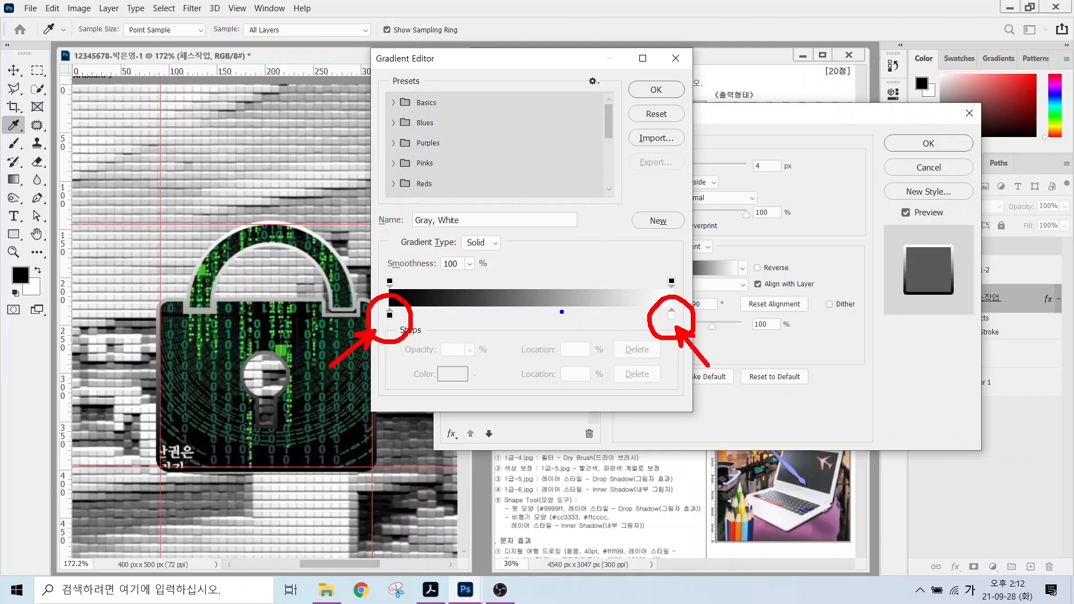
mouse_move(405, 289)
left_mouse_down()
mouse_move(379, 297)
mouse_move(375, 268)
mouse_move(404, 288)
left_mouse_up()
mouse_move(669, 296)
left_mouse_down()
mouse_move(646, 291)
mouse_move(655, 262)
mouse_move(685, 274)
mouse_move(684, 294)
mouse_move(651, 293)
mouse_move(680, 292)
left_mouse_up()
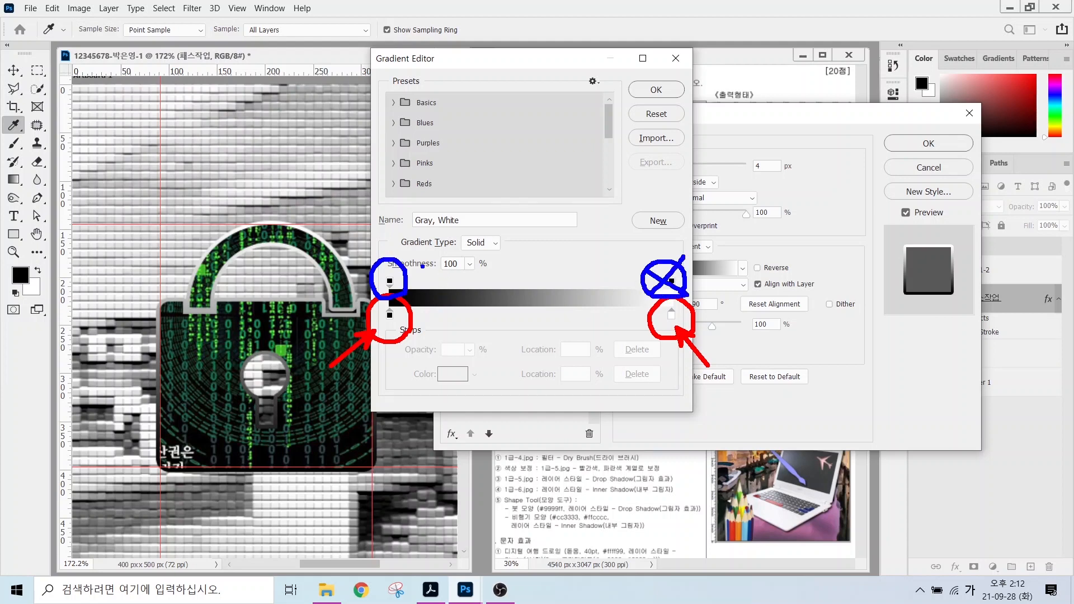
mouse_move(423, 266)
left_mouse_down()
mouse_move(386, 294)
mouse_move(401, 291)
left_mouse_up()
key("Escape")
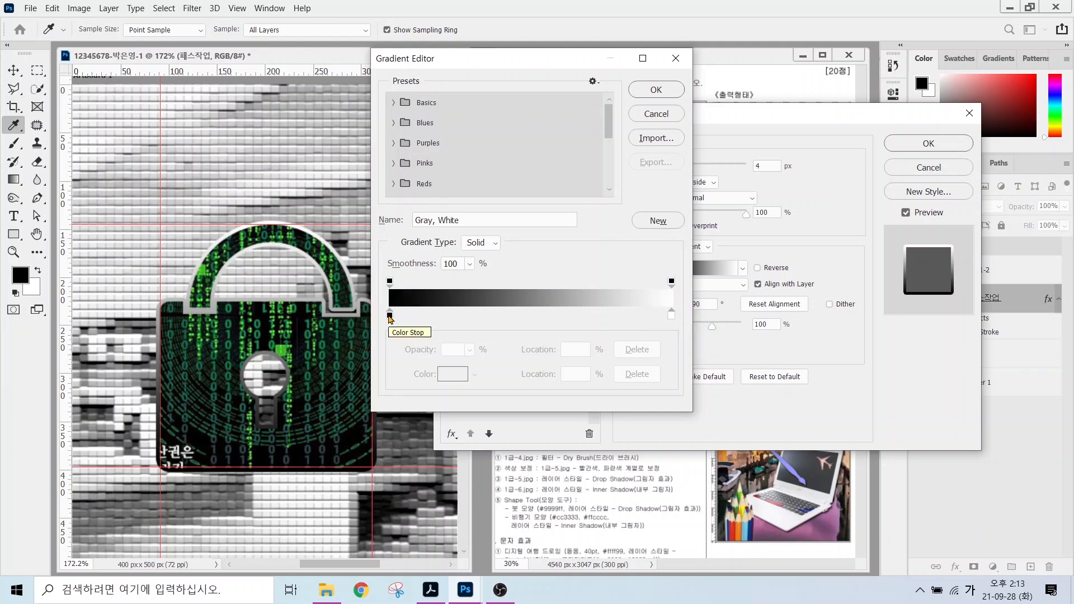
Set the gradient stops to yellow ffff00 and pink cc3366, and accept the gradient.
left_click(389, 317)
double_click(390, 317)
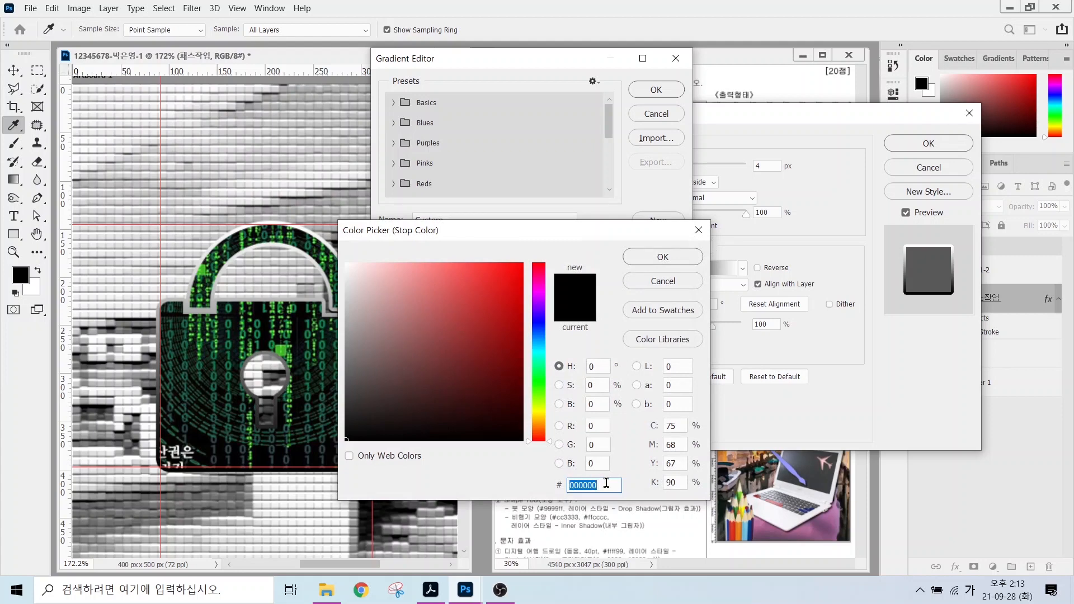
type("ffff00")
key("Return")
double_click(671, 317)
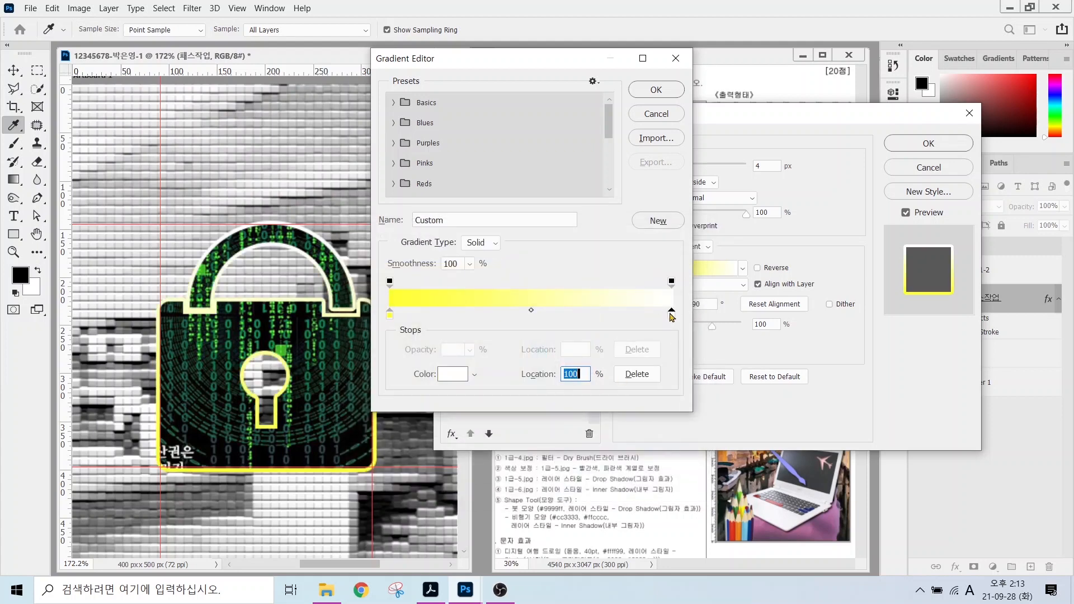
type("cc3366")
key("Return")
left_click(656, 90)
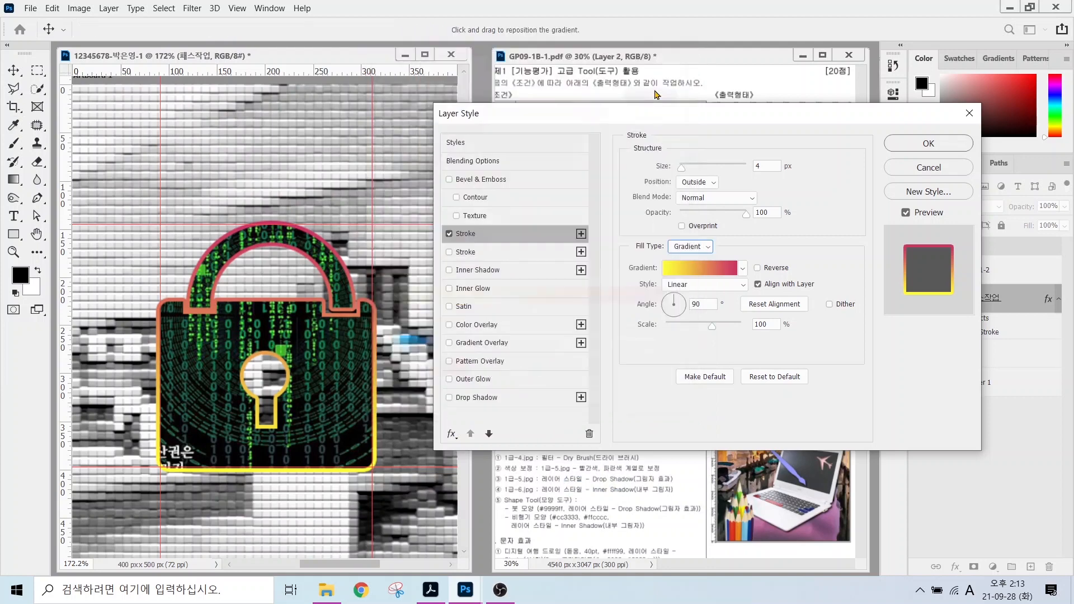
Move the Layer Style dialog aside to check the reference image's stroke settings.
left_click_drag(673, 115, 638, 337)
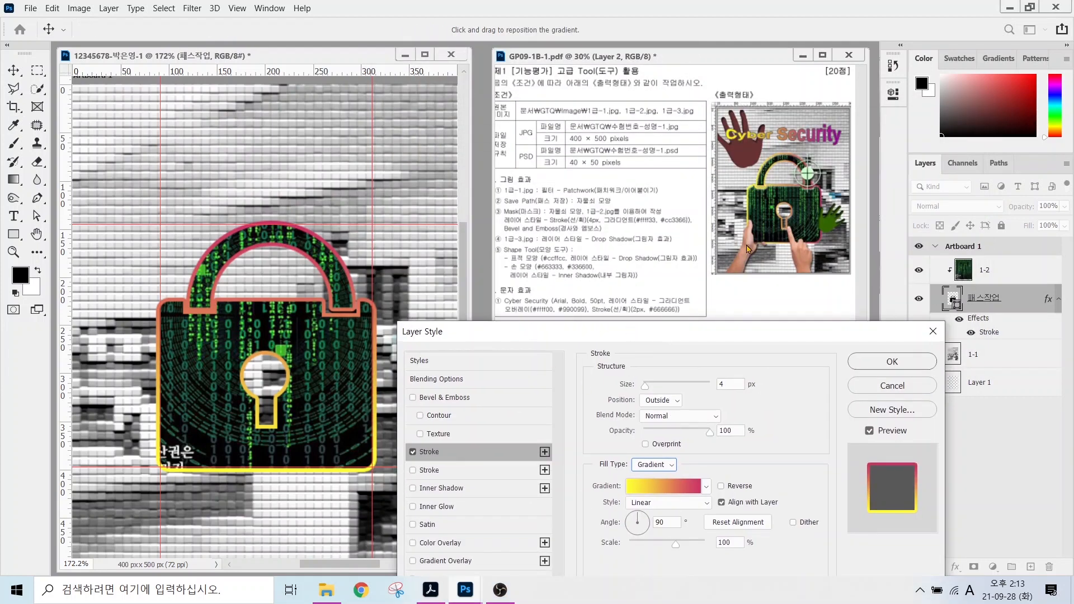
key("alt")
mouse_move(318, 275)
left_mouse_down()
mouse_move(291, 291)
mouse_move(255, 237)
mouse_move(355, 242)
mouse_move(341, 305)
left_mouse_up()
mouse_move(319, 496)
left_mouse_down()
mouse_move(249, 445)
mouse_move(342, 459)
mouse_move(327, 502)
left_mouse_up()
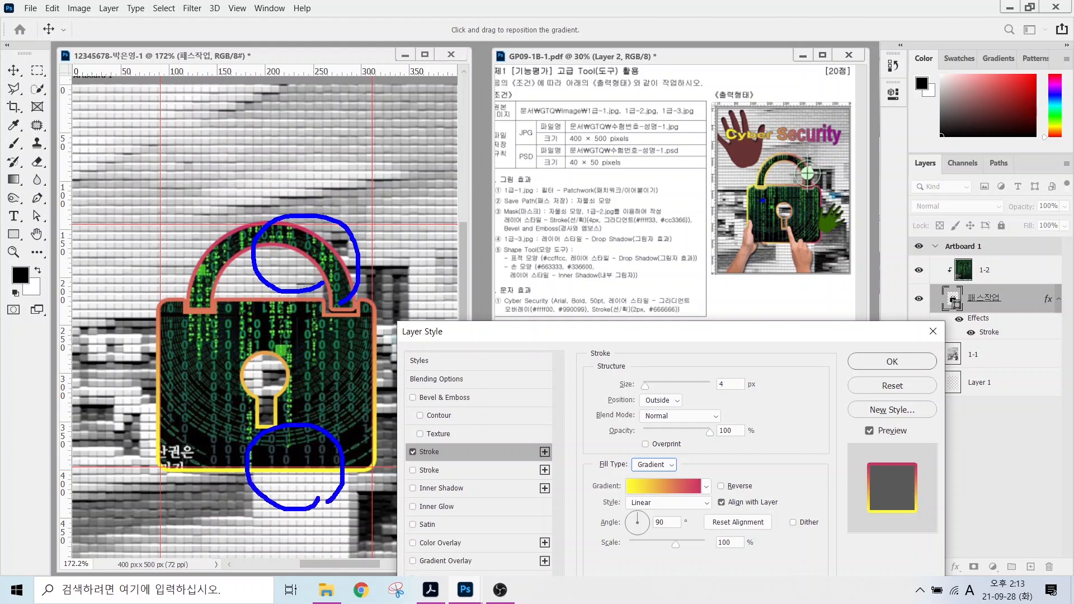
mouse_move(768, 199)
left_mouse_down()
mouse_move(726, 193)
mouse_move(744, 165)
mouse_move(764, 198)
mouse_move(815, 220)
mouse_move(803, 180)
mouse_move(850, 190)
mouse_move(831, 226)
left_mouse_up()
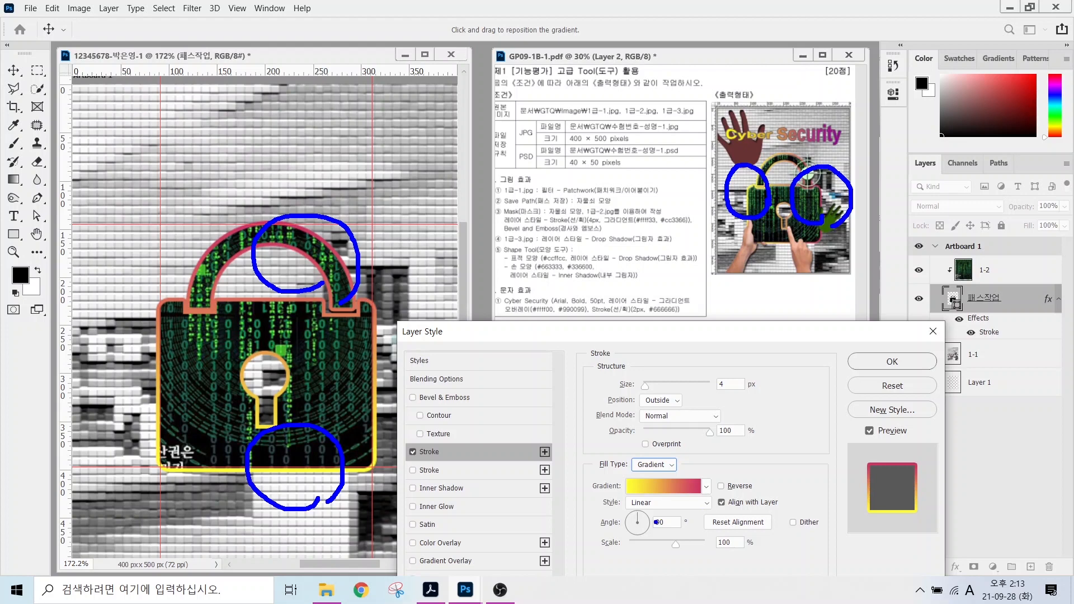
mouse_move(656, 522)
left_mouse_down()
mouse_move(676, 485)
mouse_move(730, 439)
left_mouse_up()
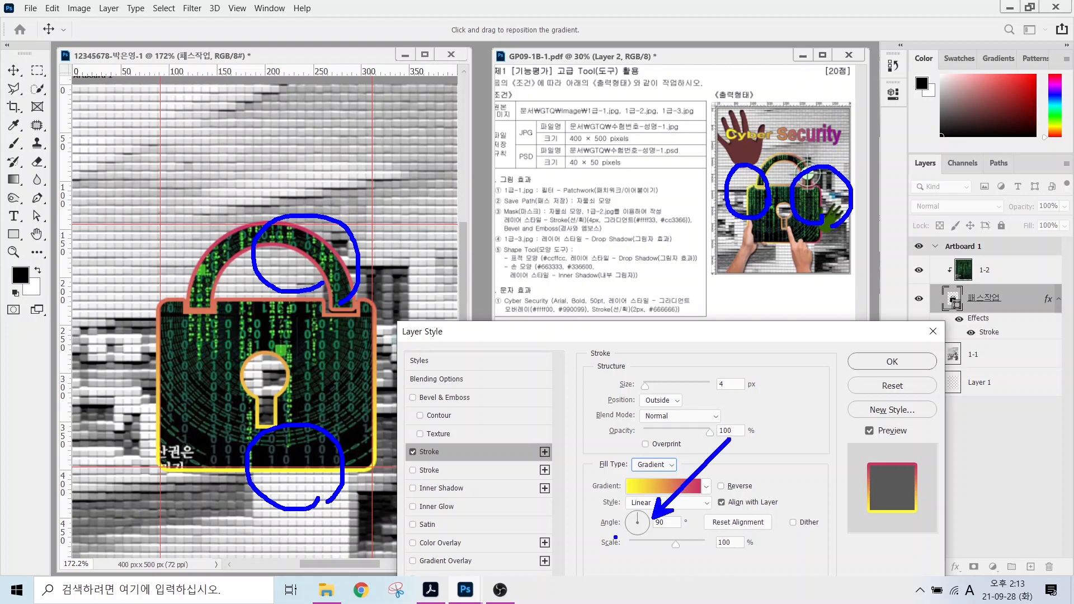
left_click_drag(610, 505, 700, 539)
key("Escape")
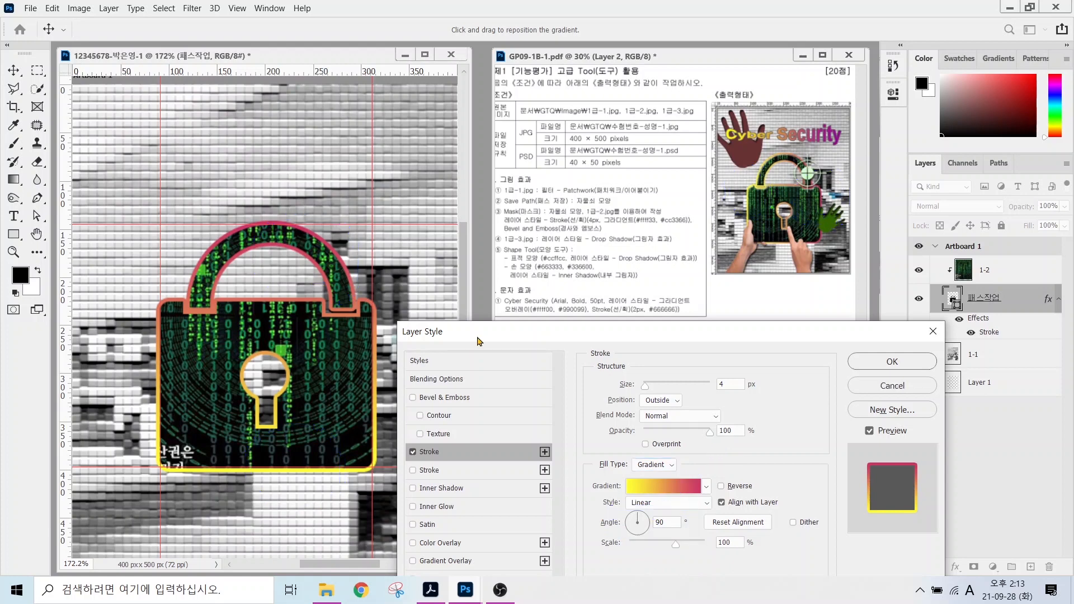
Set the stroke angle to 0°, add Bevel & Emboss with Soften 1 px and Size 5 px, and apply.
left_click(646, 520)
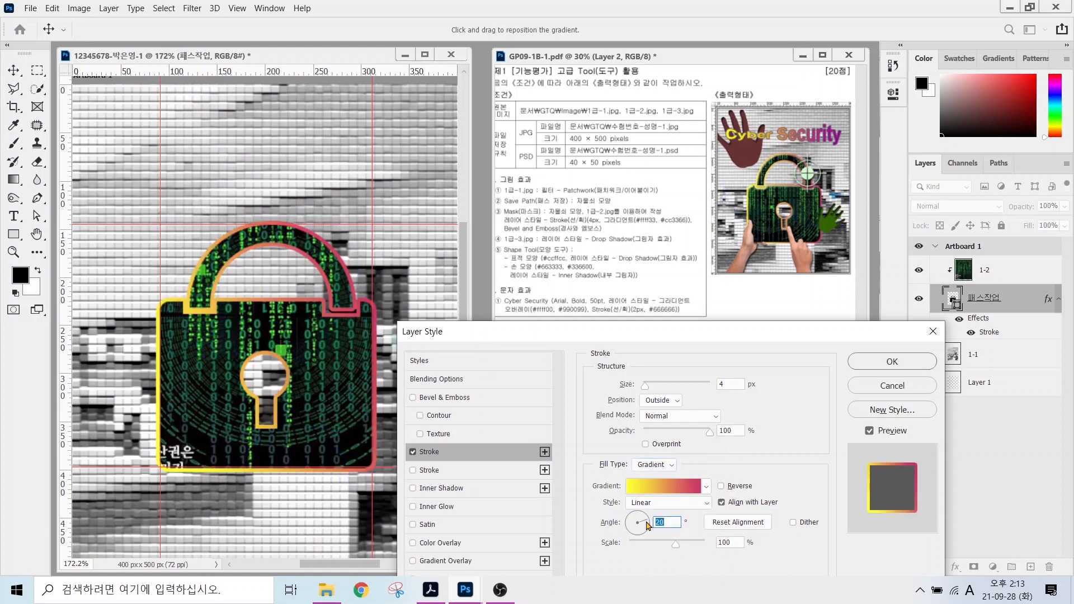
left_click(468, 400)
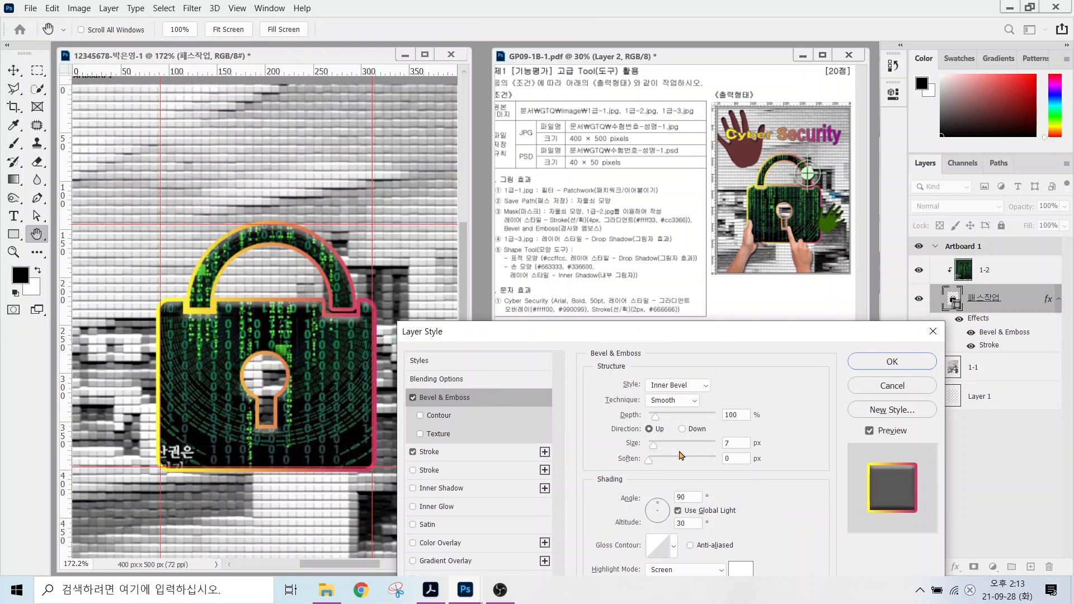
left_click_drag(649, 462, 651, 447)
left_click(874, 370)
left_click(987, 273)
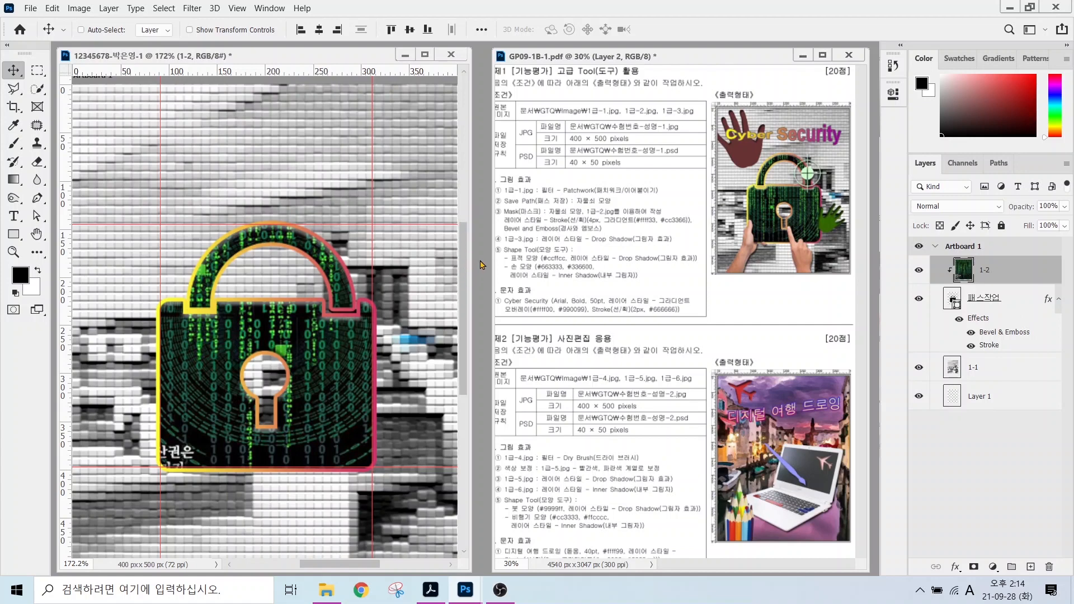
Open 1급-3.jpg and select both hands with Object Selection, excluding the tablet.
key("ctrl+o")
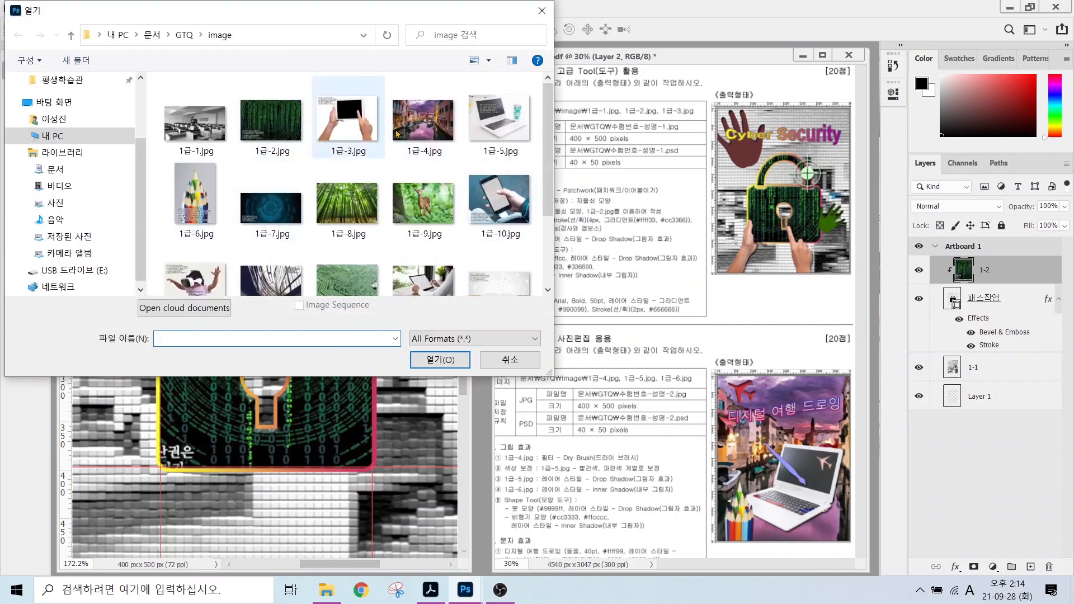
left_click(346, 128)
left_click(454, 360)
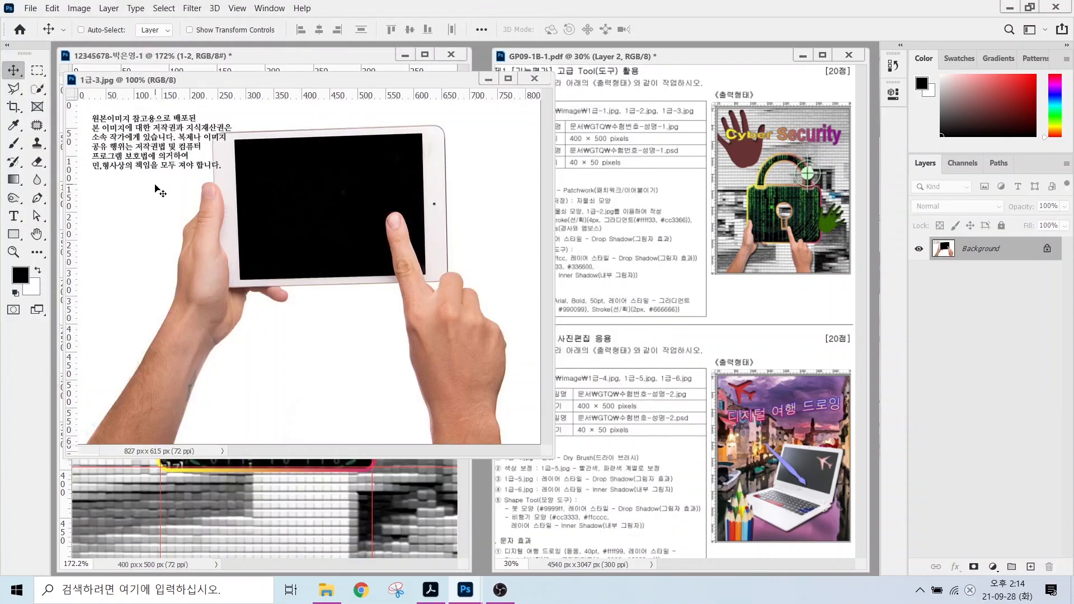
left_click(38, 89)
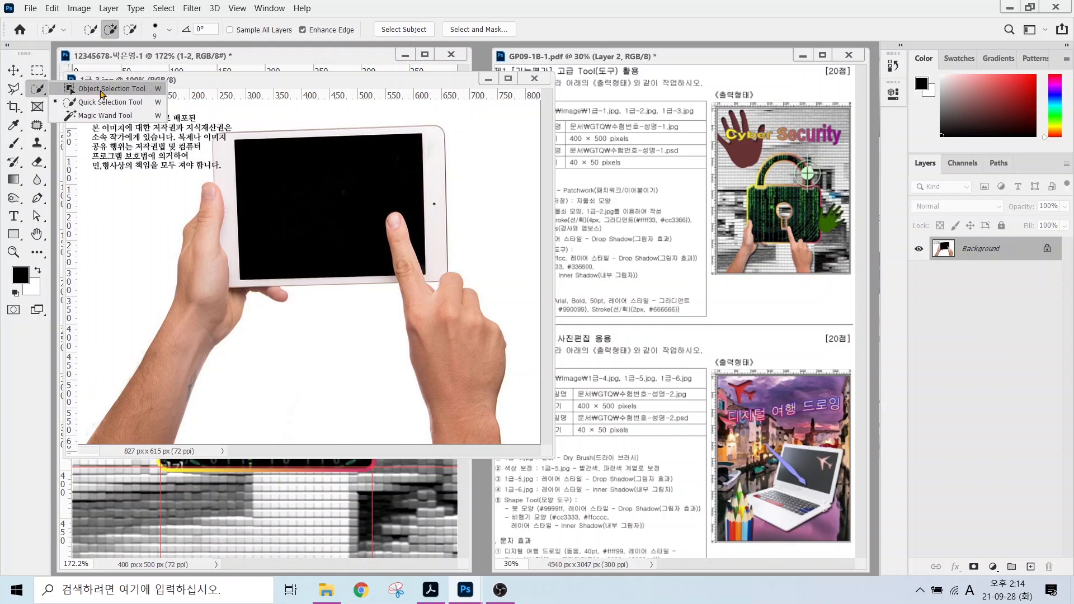
left_click(102, 91)
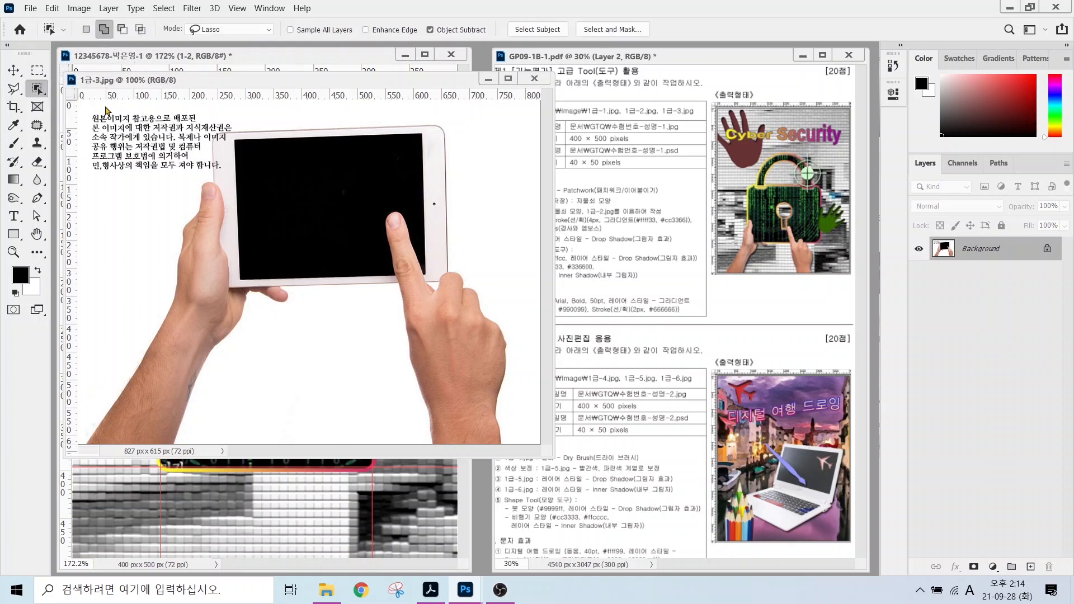
mouse_move(185, 175)
left_mouse_down()
mouse_move(73, 409)
mouse_move(71, 439)
mouse_move(110, 460)
mouse_move(170, 455)
mouse_move(211, 431)
mouse_move(225, 383)
mouse_move(279, 342)
mouse_move(308, 292)
mouse_move(299, 261)
mouse_move(263, 259)
mouse_move(236, 184)
mouse_move(180, 178)
left_mouse_up()
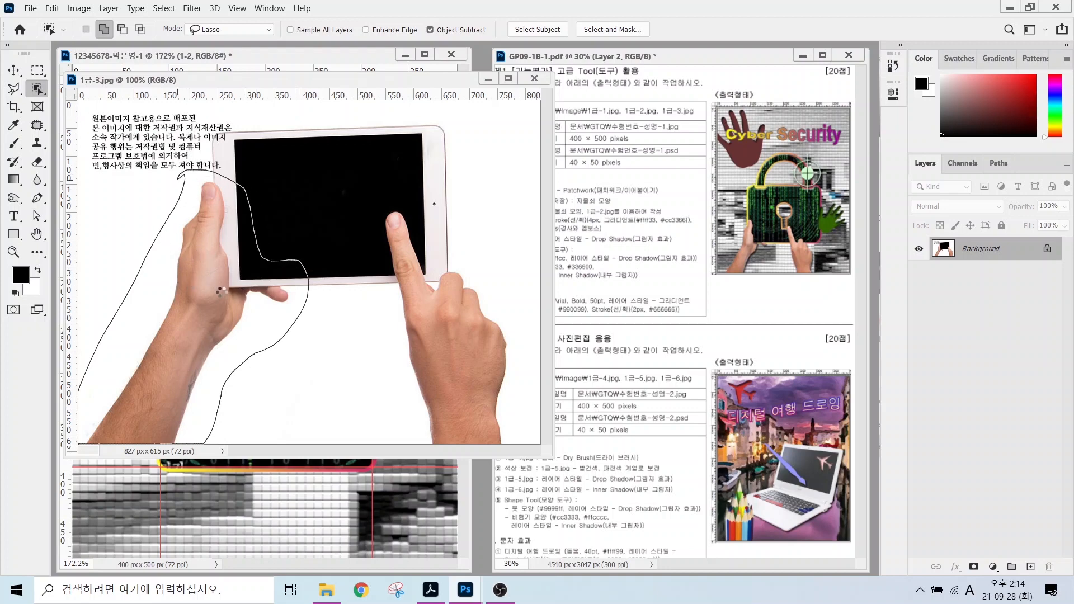
mouse_move(372, 211)
left_mouse_down()
mouse_move(397, 379)
mouse_move(468, 458)
mouse_move(516, 392)
mouse_move(407, 212)
left_mouse_up()
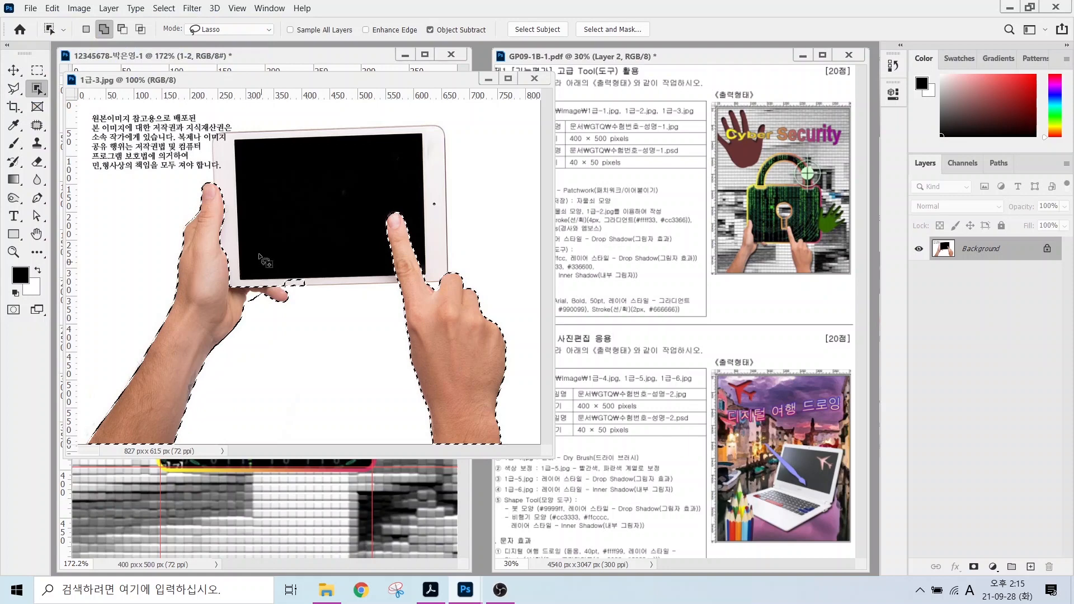
key("alt")
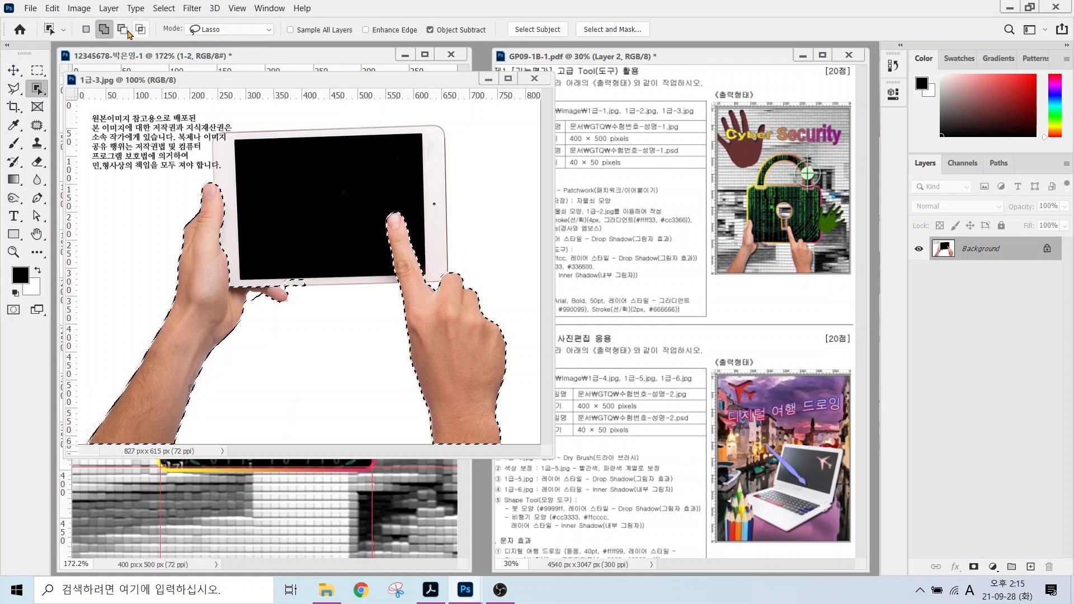
mouse_move(271, 257)
left_mouse_down()
mouse_move(307, 300)
mouse_move(280, 244)
mouse_move(271, 256)
left_mouse_up()
Drag the selected hands into the padlock composite and close 1급-3.jpg.
left_click_drag(223, 79, 252, 160)
key("v")
left_click_drag(305, 246, 237, 129)
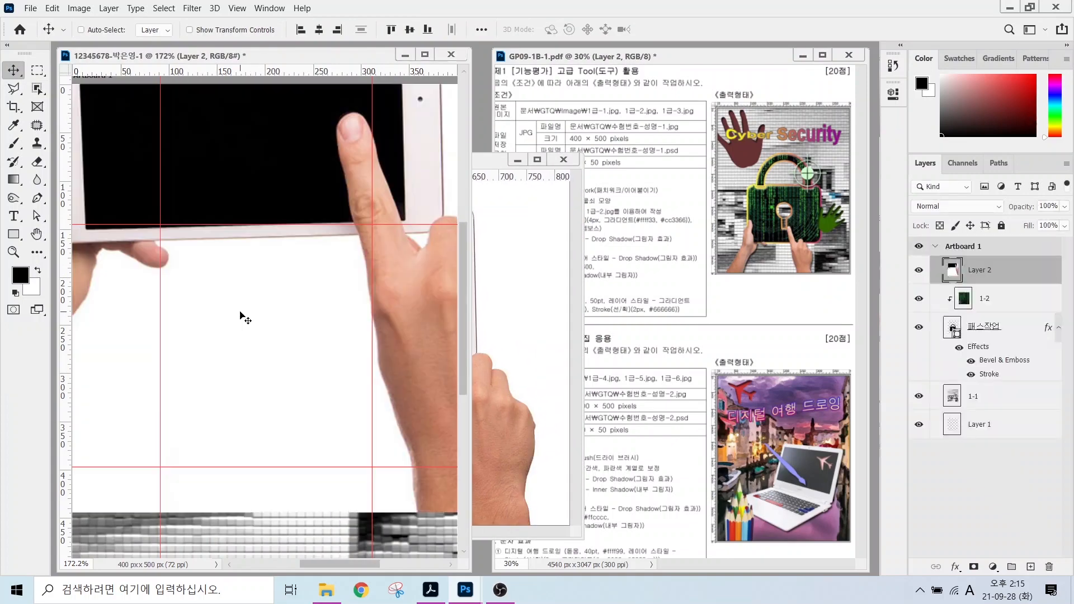
key("ctrl+z")
left_click_drag(498, 407, 381, 360)
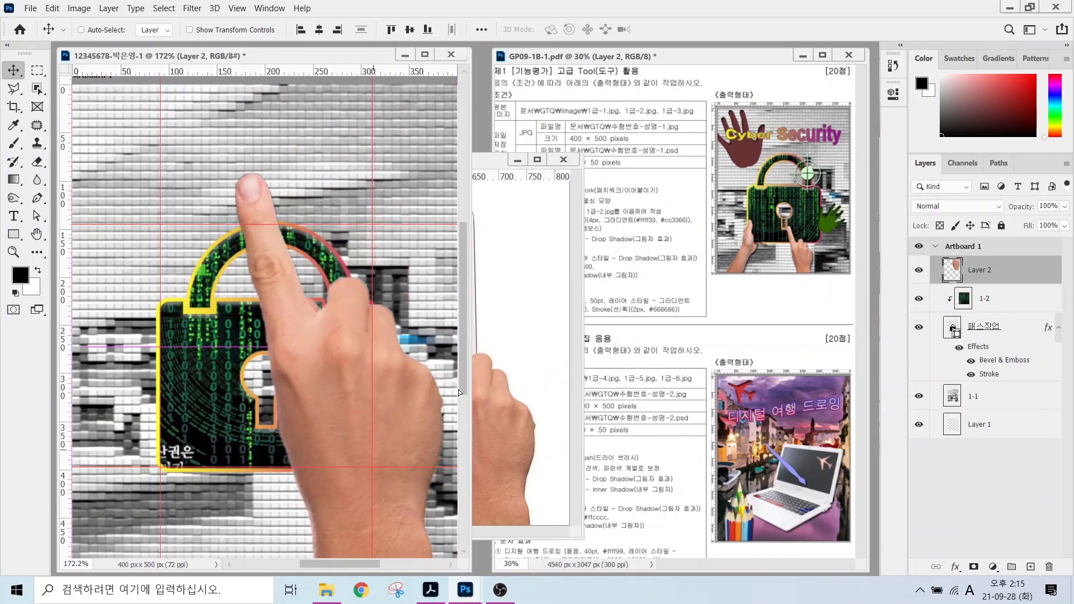
left_click(563, 159)
Rename the hands layer to 1-3 and shift it slightly left.
double_click(979, 270)
type("1-3")
key("Return")
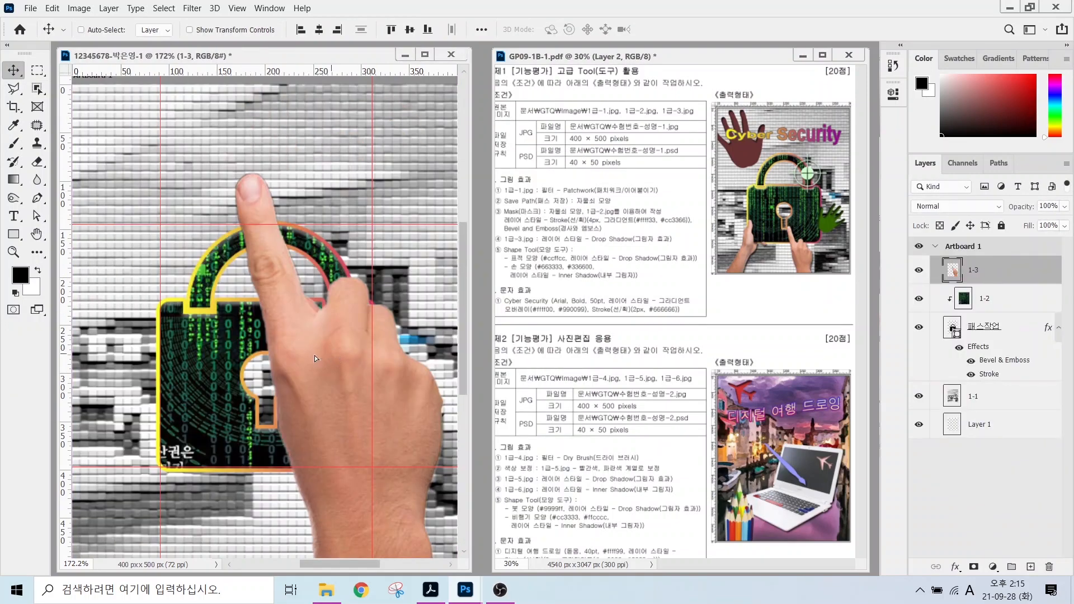
left_click_drag(316, 358, 296, 361)
left_click(53, 8)
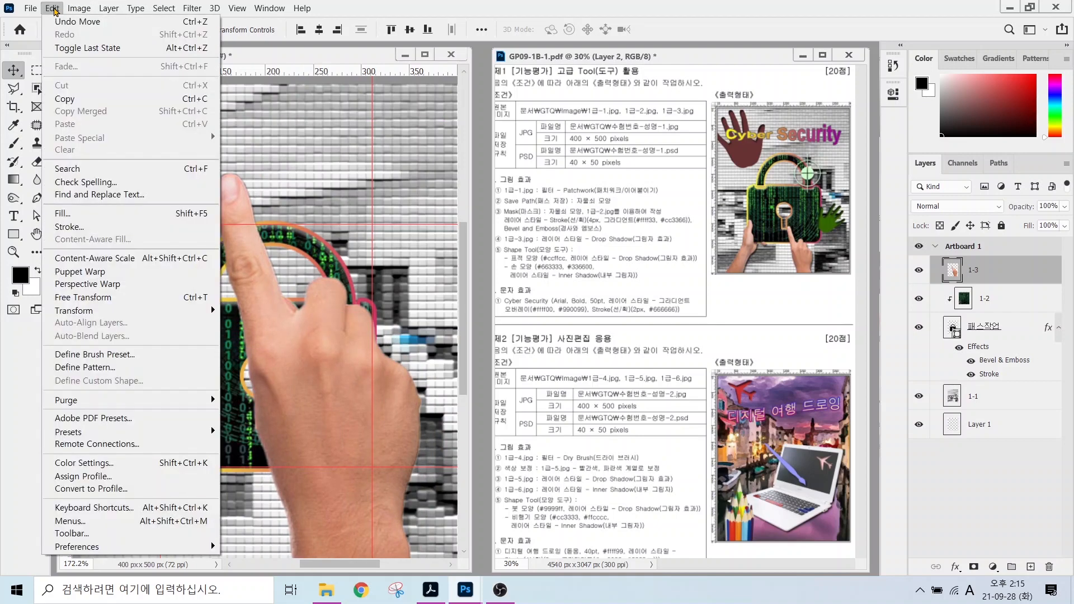
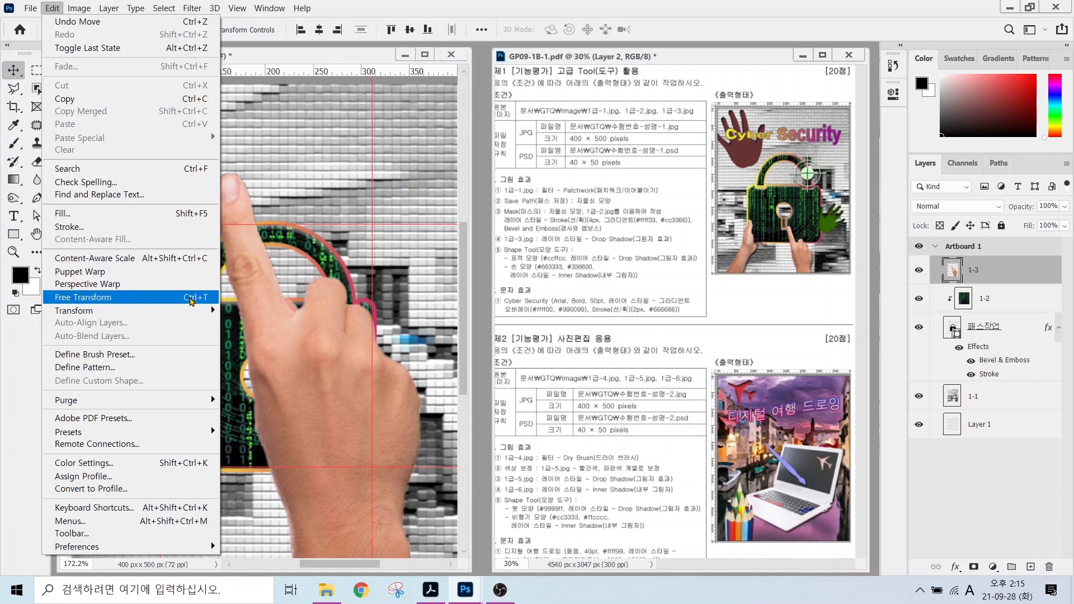
Scale the hands photo down to about 40% and place it under the lock's base.
left_click(192, 301)
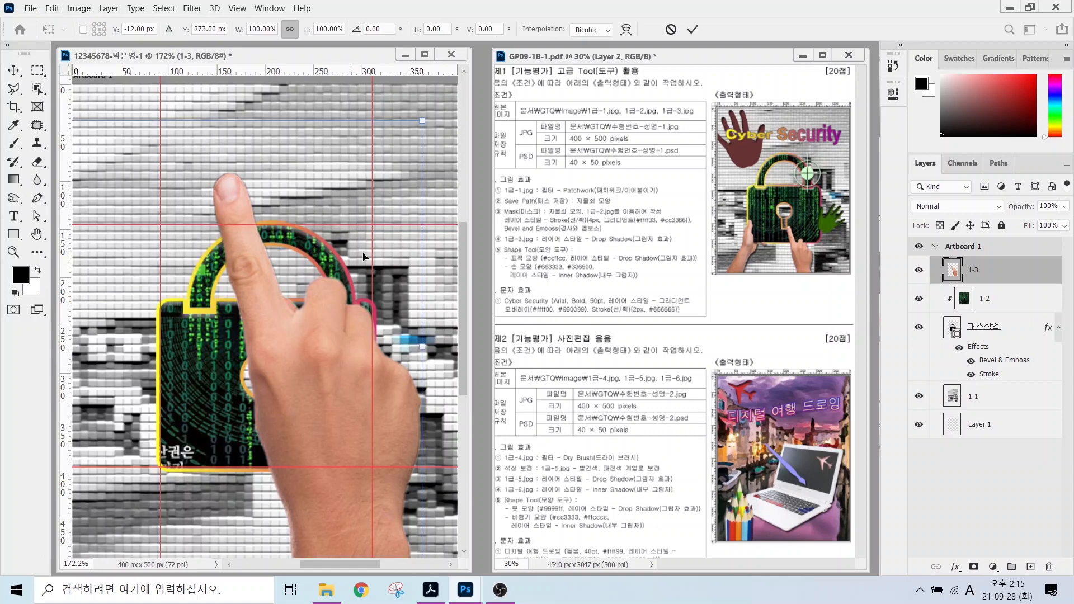
left_click_drag(423, 121, 130, 304)
left_click_drag(96, 457, 393, 436)
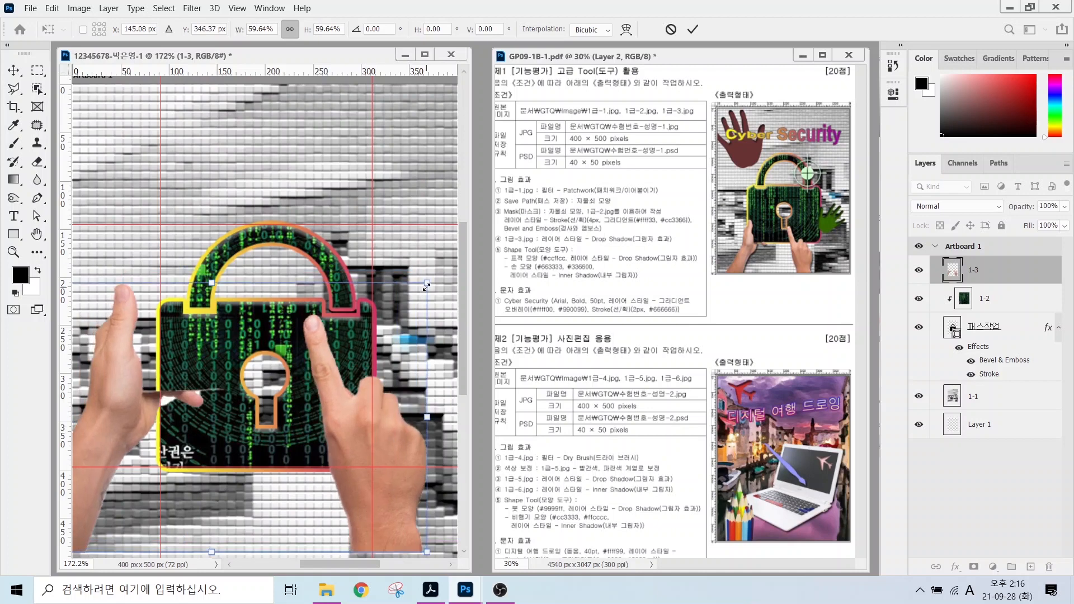
left_click_drag(426, 287, 324, 369)
left_click_drag(252, 466, 350, 530)
left_click_drag(386, 393, 360, 431)
left_click_drag(328, 506, 348, 488)
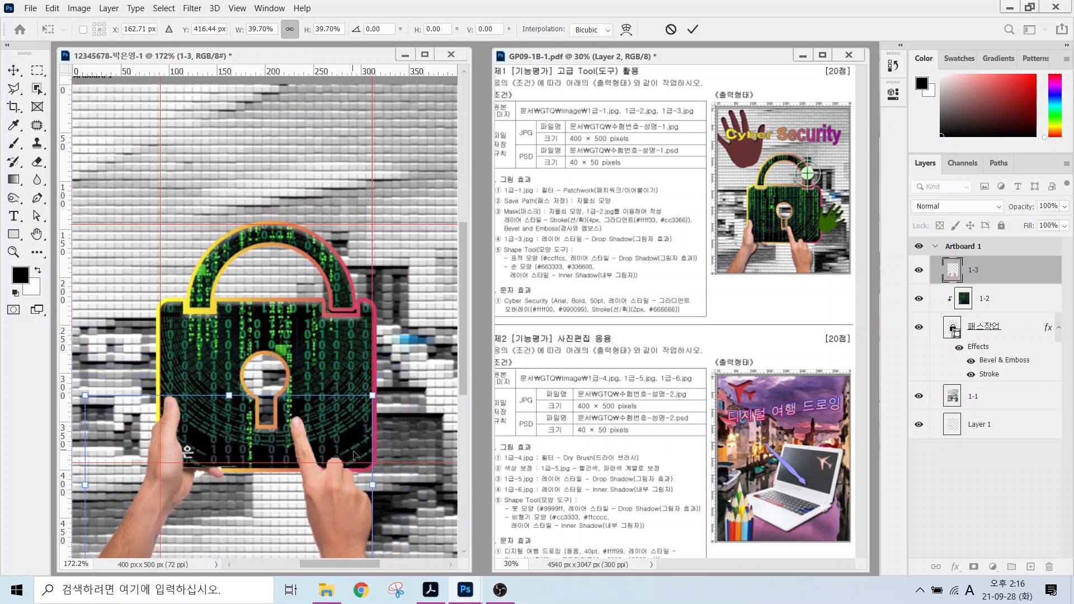
key("Return")
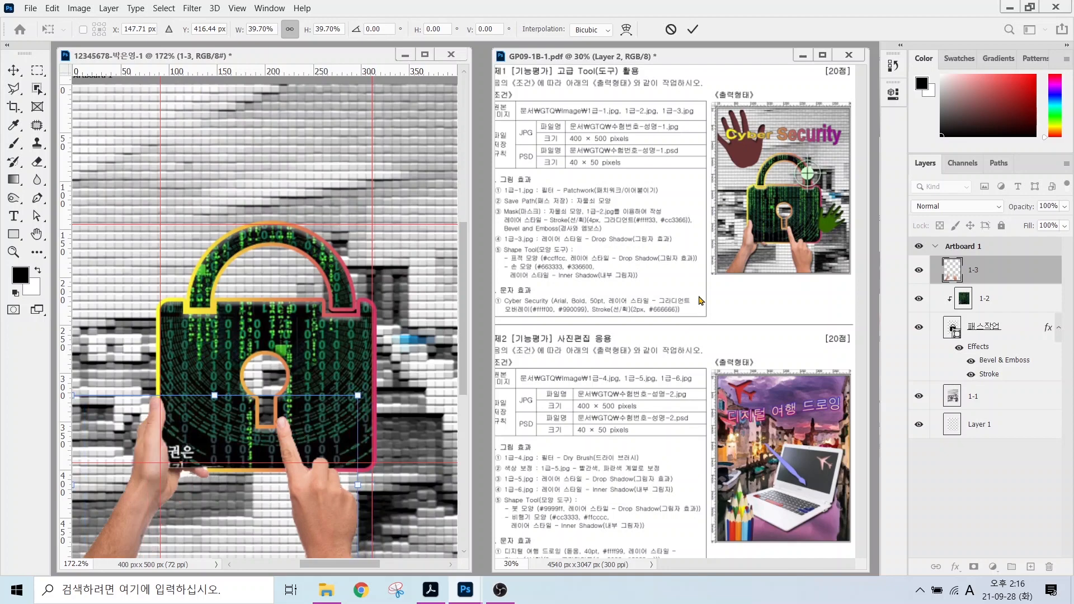
Add a default drop shadow to the 1-3 hands layer.
left_click(954, 566)
left_click(967, 556)
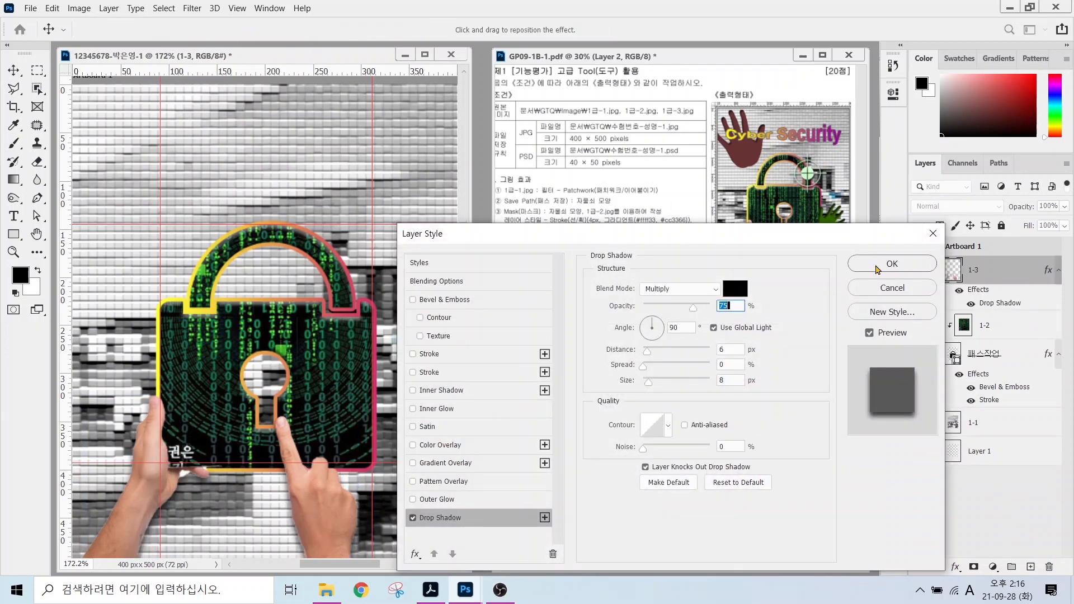
left_click(892, 264)
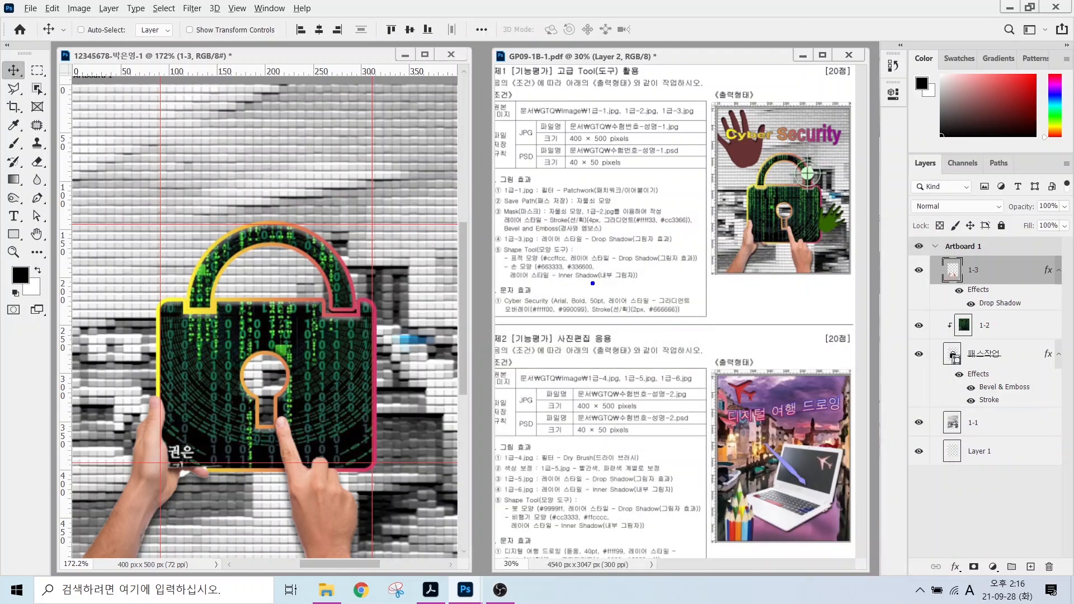
left_click_drag(534, 244, 583, 198)
key("Escape")
Switch to the Custom Shape Tool.
left_click(16, 235)
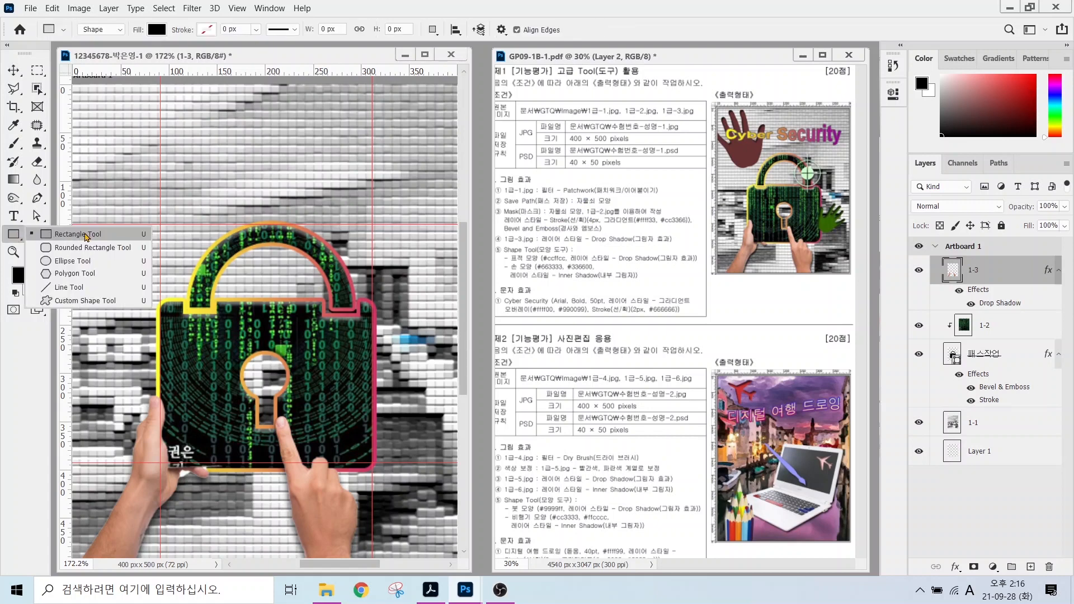
left_click(62, 302)
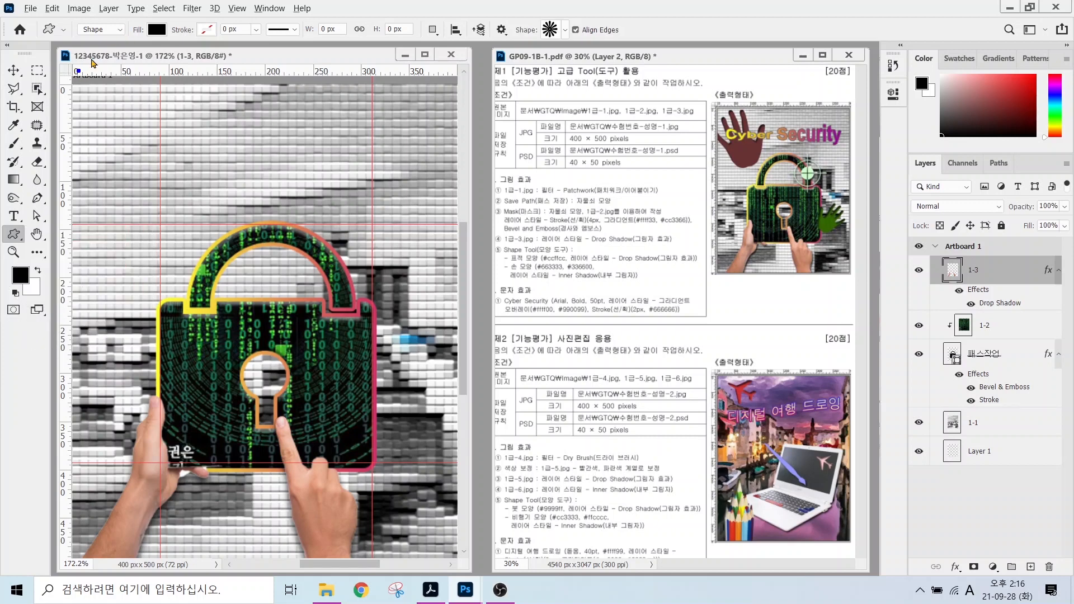
mouse_move(109, 37)
left_mouse_down()
mouse_move(75, 37)
mouse_move(87, 12)
mouse_move(109, 40)
left_mouse_up()
left_click_drag(109, 39, 153, 97)
mouse_move(175, 37)
left_mouse_down()
mouse_move(133, 24)
mouse_move(144, 41)
mouse_move(179, 42)
left_mouse_up()
left_click_drag(169, 36, 205, 91)
left_click_drag(220, 9, 197, 41)
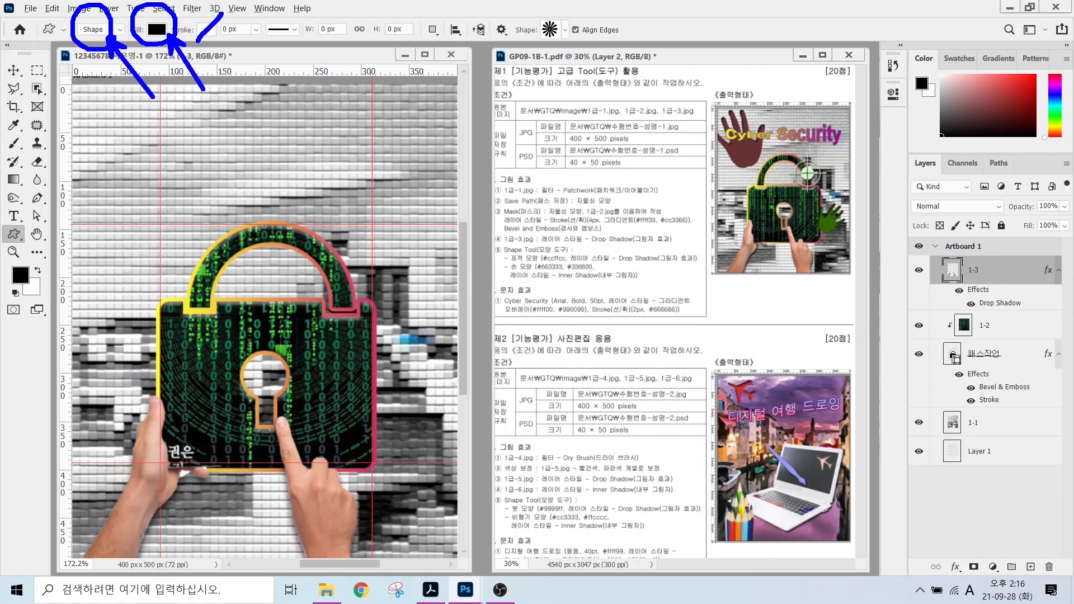
mouse_move(574, 45)
left_mouse_down()
mouse_move(559, 54)
mouse_move(552, 2)
mouse_move(573, 47)
mouse_move(623, 106)
mouse_move(585, 45)
left_mouse_up()
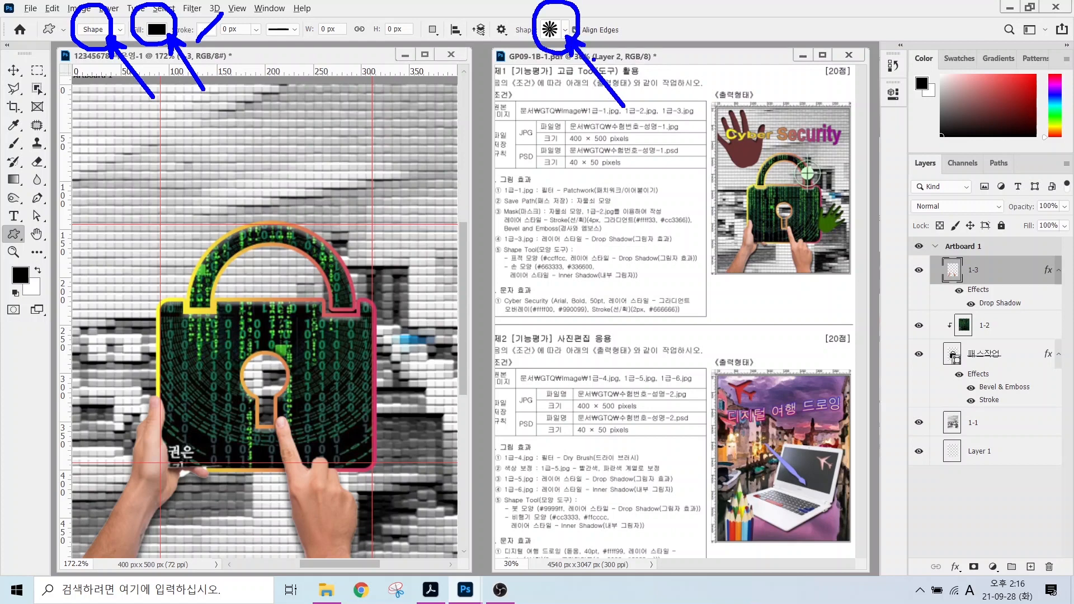
key("Escape")
Browse the Legacy Shapes and More collection in the preset shape picker.
left_click(566, 32)
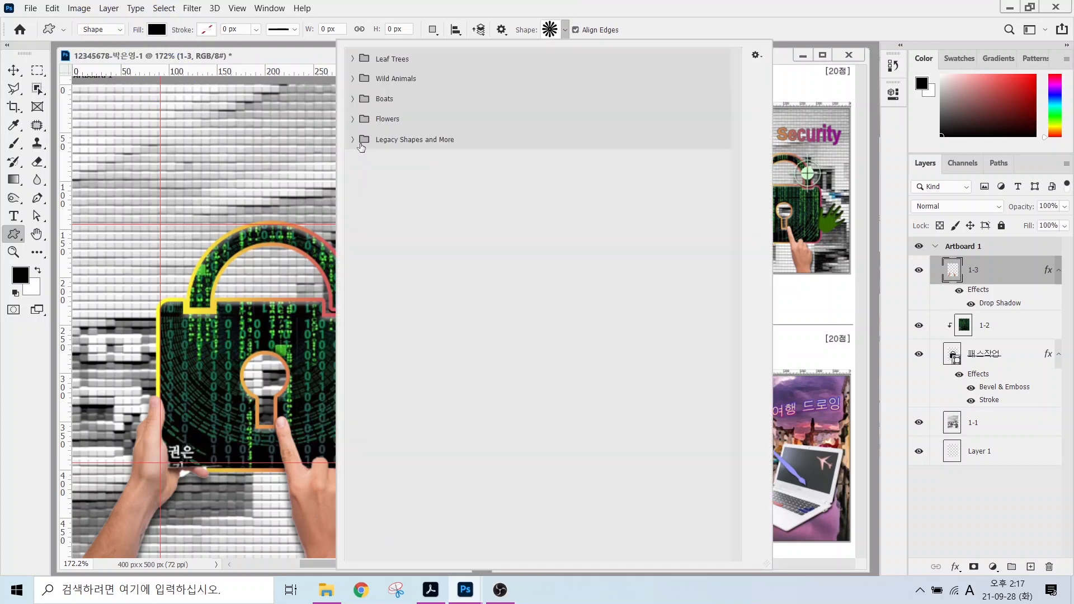
left_click(353, 140)
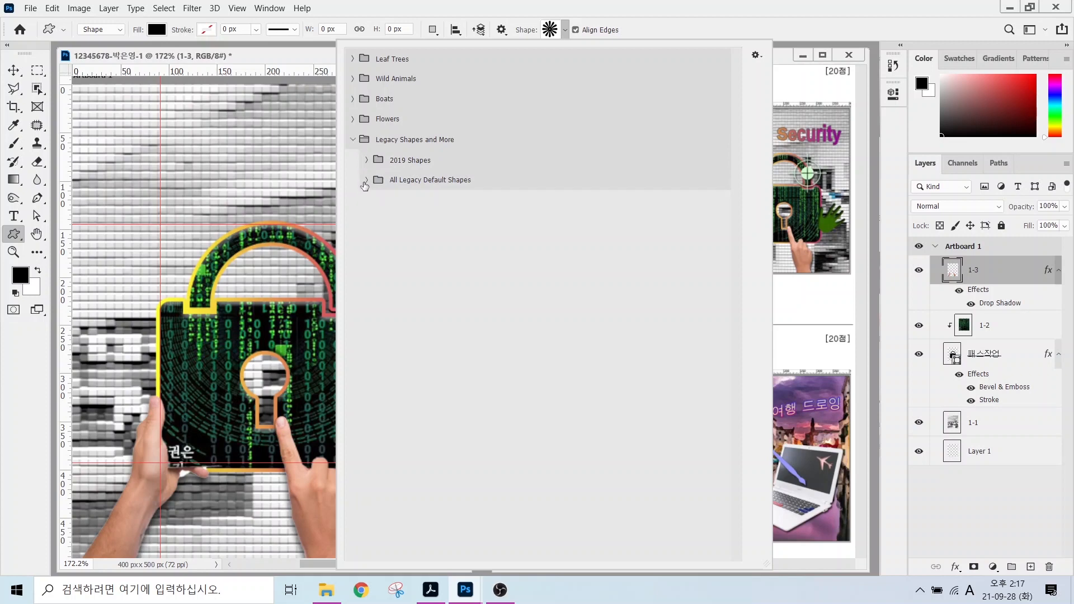
left_click(367, 180)
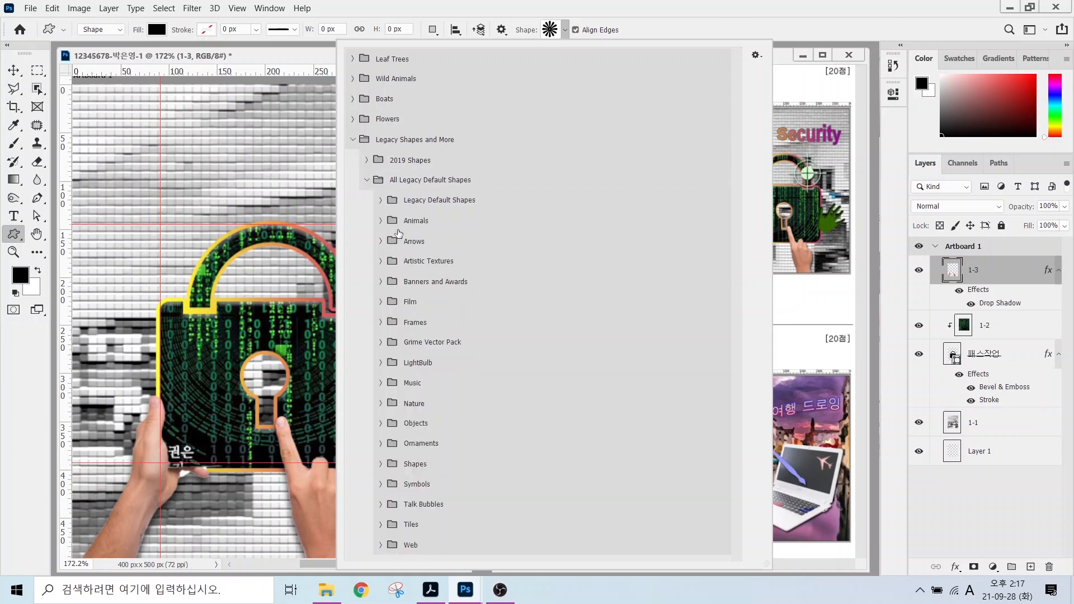
left_click(353, 140)
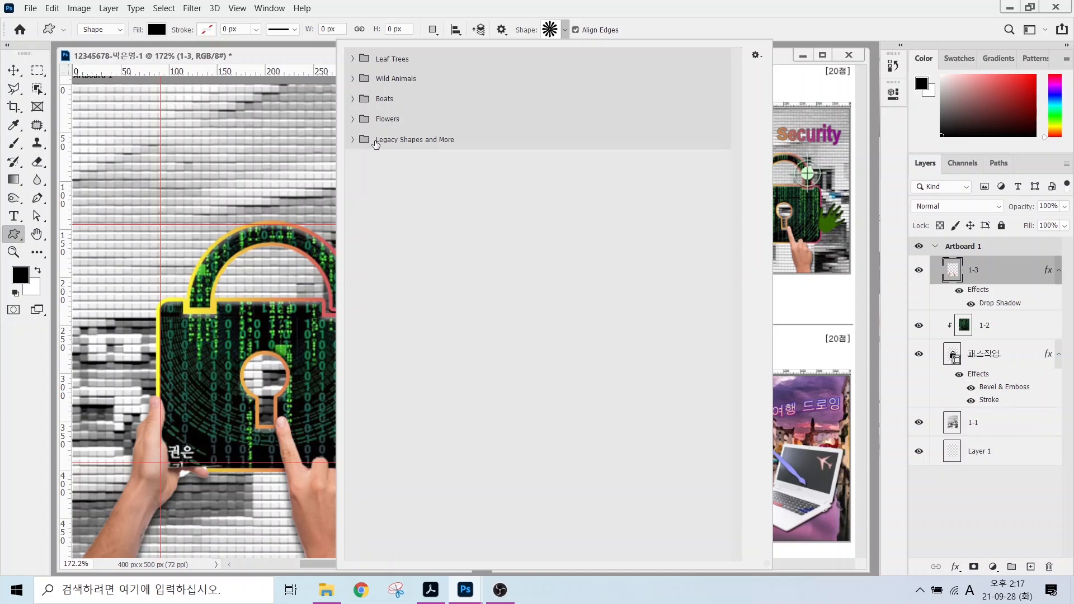
left_click(384, 141)
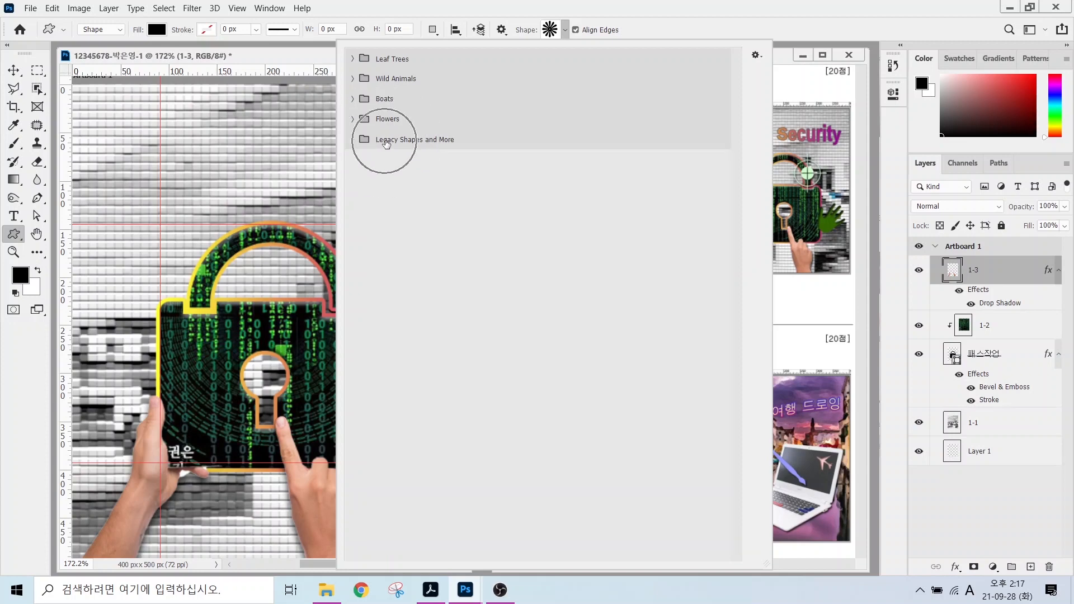
Show the Shapes panel from the Window menu and look at its options.
left_click(271, 8)
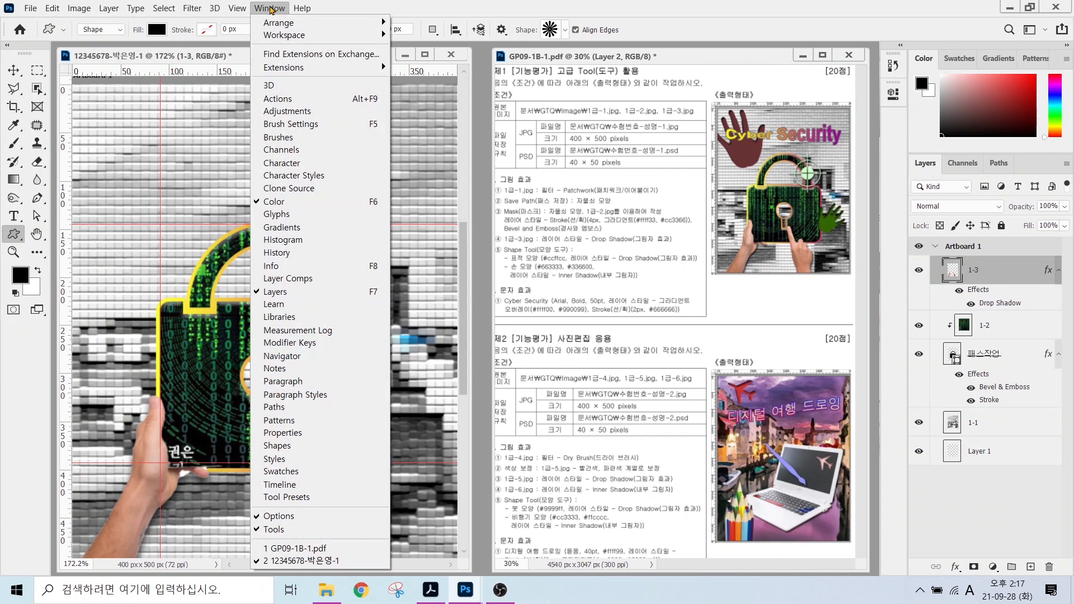
key("ctrl")
key("ctrl")
key("ctrl")
left_click(282, 448)
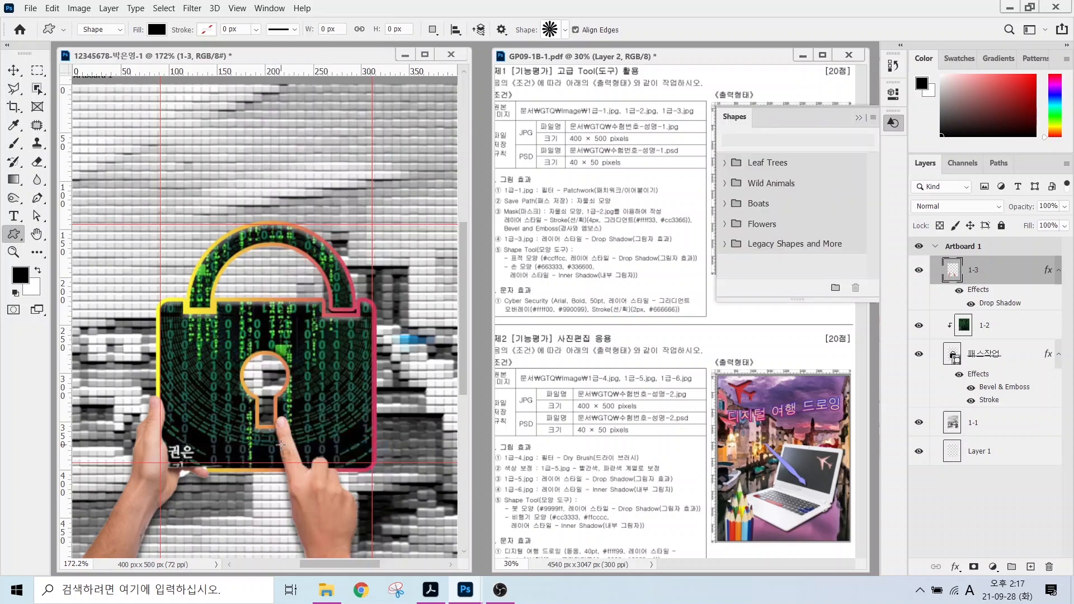
key("ctrl")
mouse_move(881, 123)
left_mouse_down()
mouse_move(860, 109)
mouse_move(874, 101)
mouse_move(929, 192)
left_mouse_up()
left_click(873, 119)
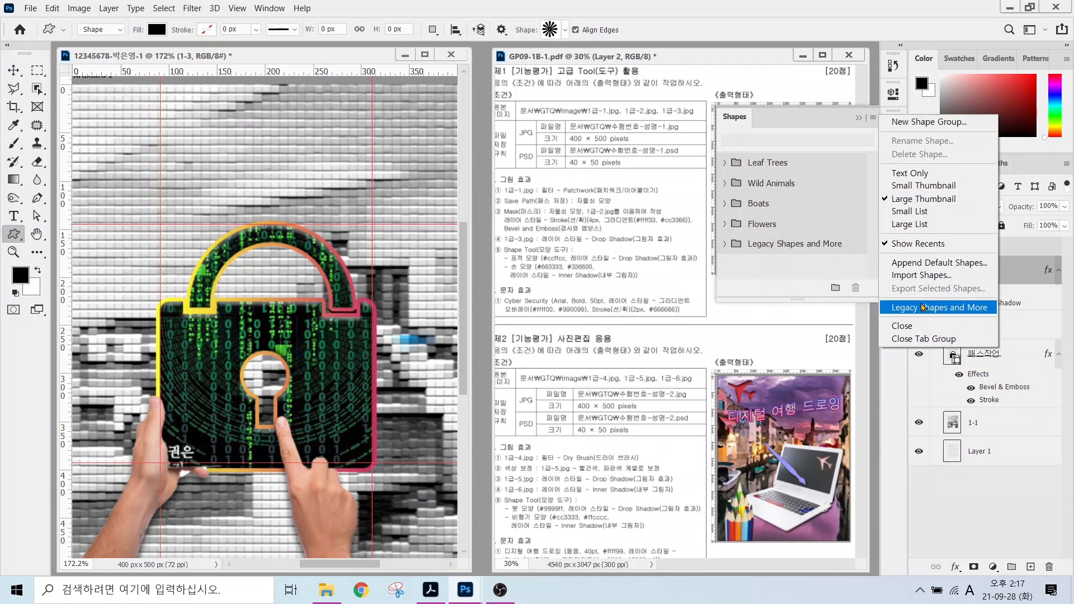
left_click(796, 266)
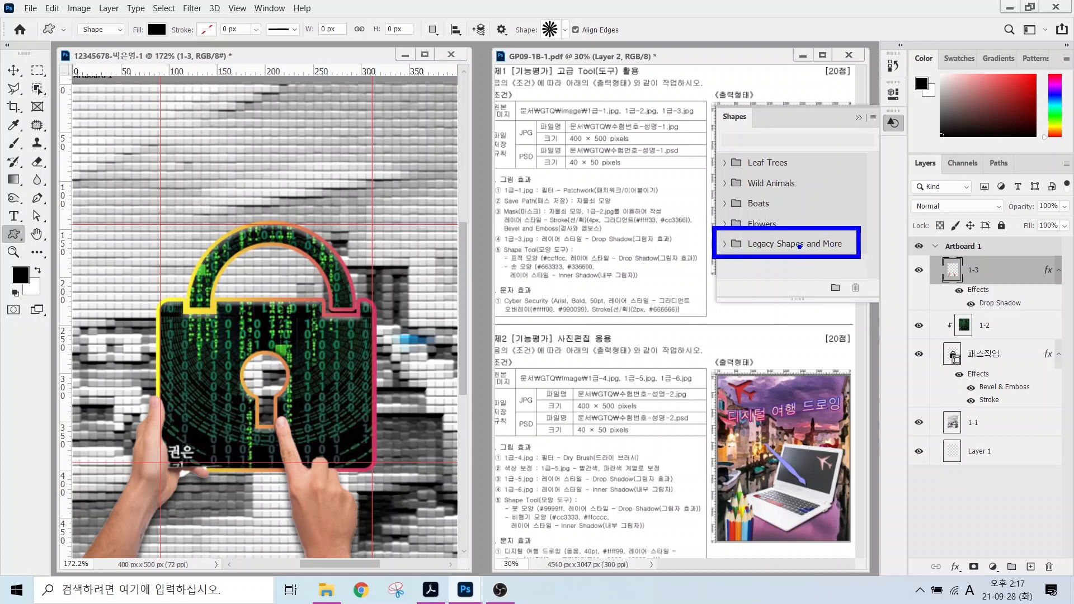
Choose the Registration Target shape from the Legacy Default Shapes folder.
left_click(565, 30)
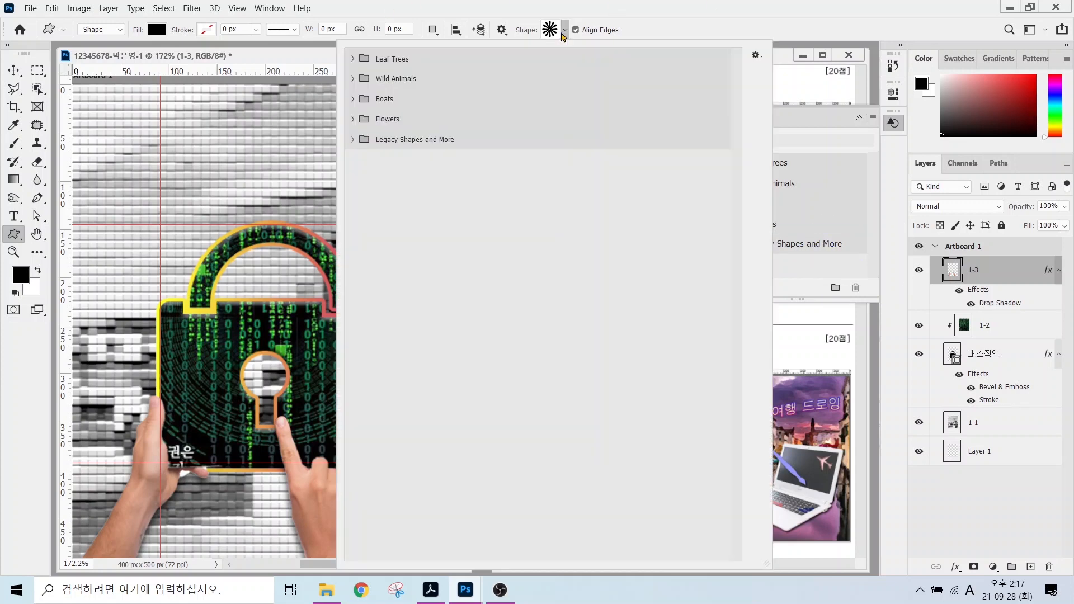
left_click(353, 140)
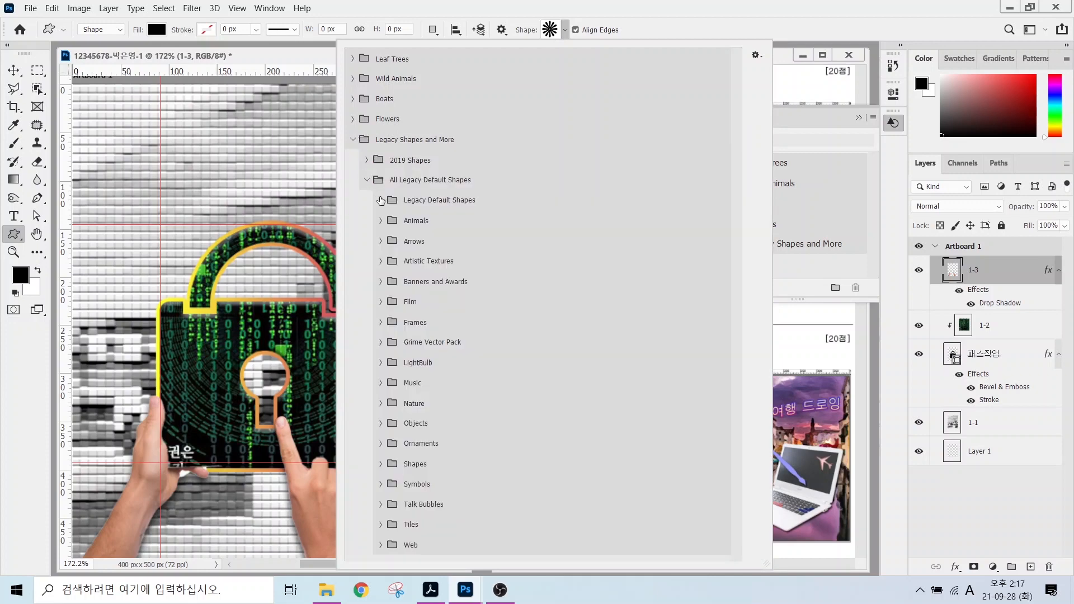
left_click(380, 200)
left_click(381, 221)
left_click(381, 221)
left_click(381, 241)
left_click(381, 241)
left_click(379, 242)
left_click(379, 241)
left_click(381, 200)
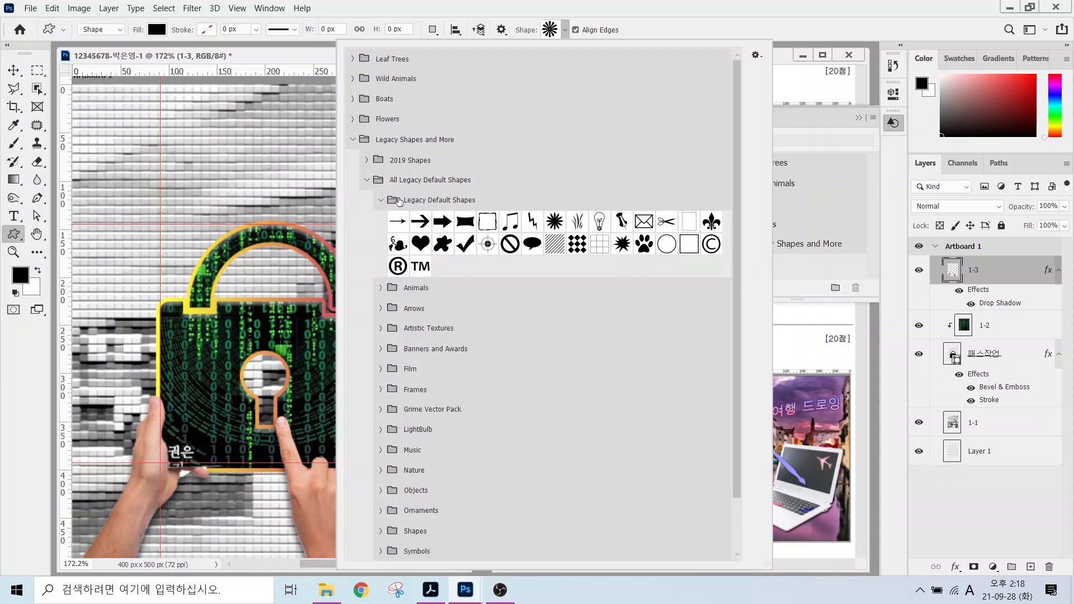
left_click(488, 244)
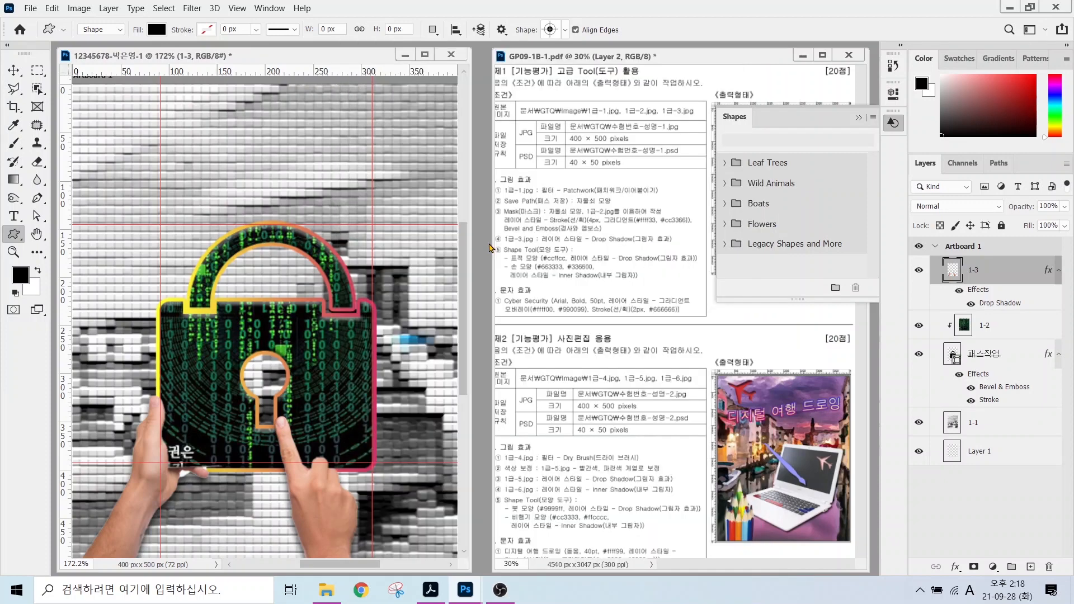
Draw a Registration Target shape and move it over the lock's upper right corner.
left_click_drag(306, 202, 409, 308)
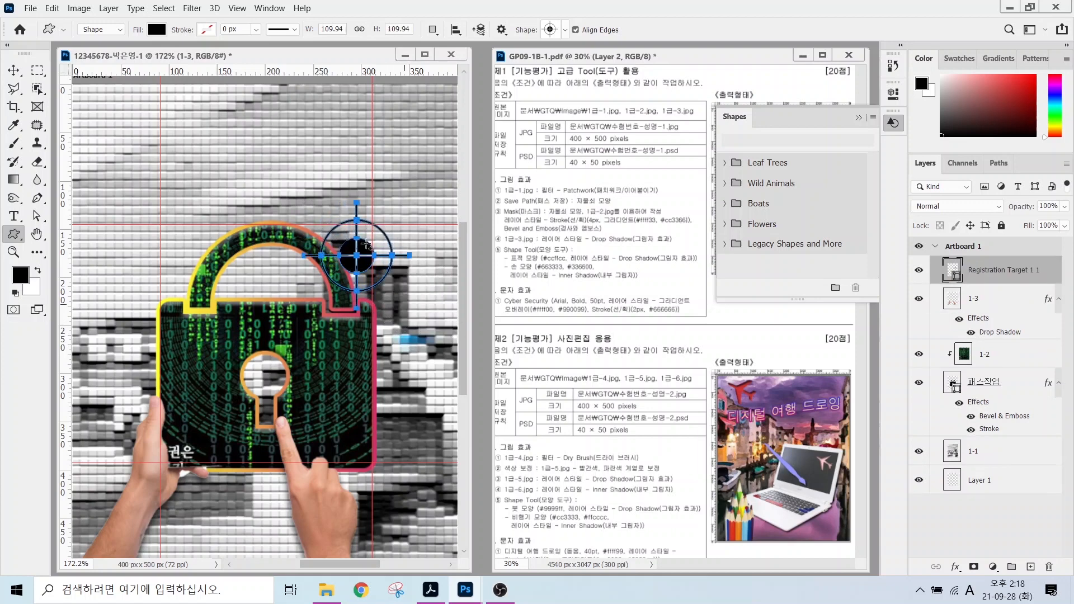
key("v")
left_click_drag(350, 268, 333, 284)
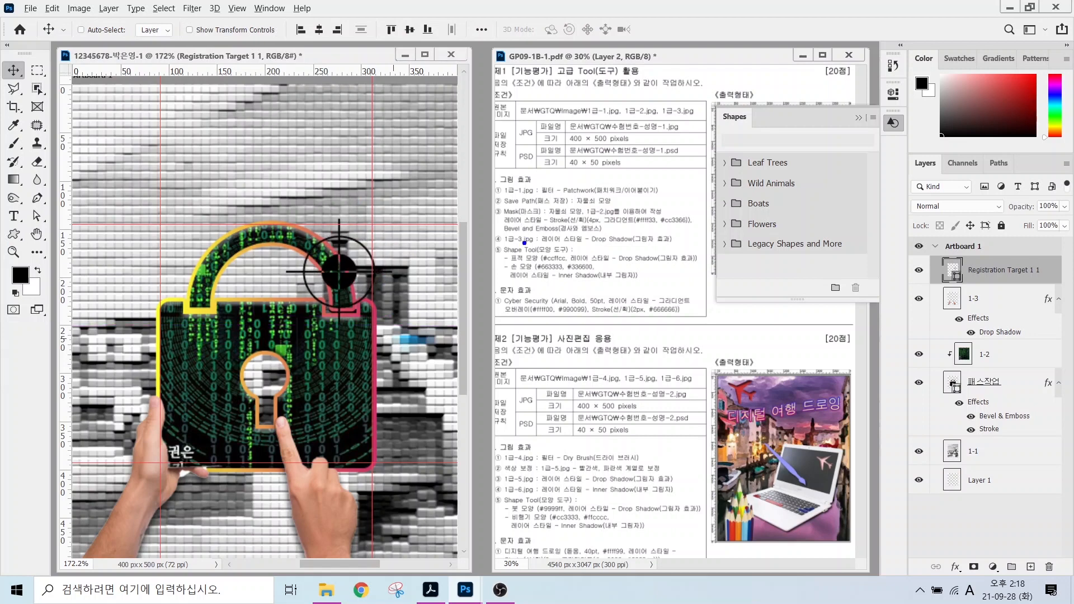
left_click_drag(555, 251, 538, 212)
left_click_drag(605, 252, 637, 208)
key("Escape")
mouse_move(961, 285)
left_mouse_down()
mouse_move(931, 270)
mouse_move(947, 252)
mouse_move(977, 267)
mouse_move(895, 323)
left_mouse_up()
key("Escape")
Fill the target light green #ccffcc and add a drop shadow.
double_click(948, 272)
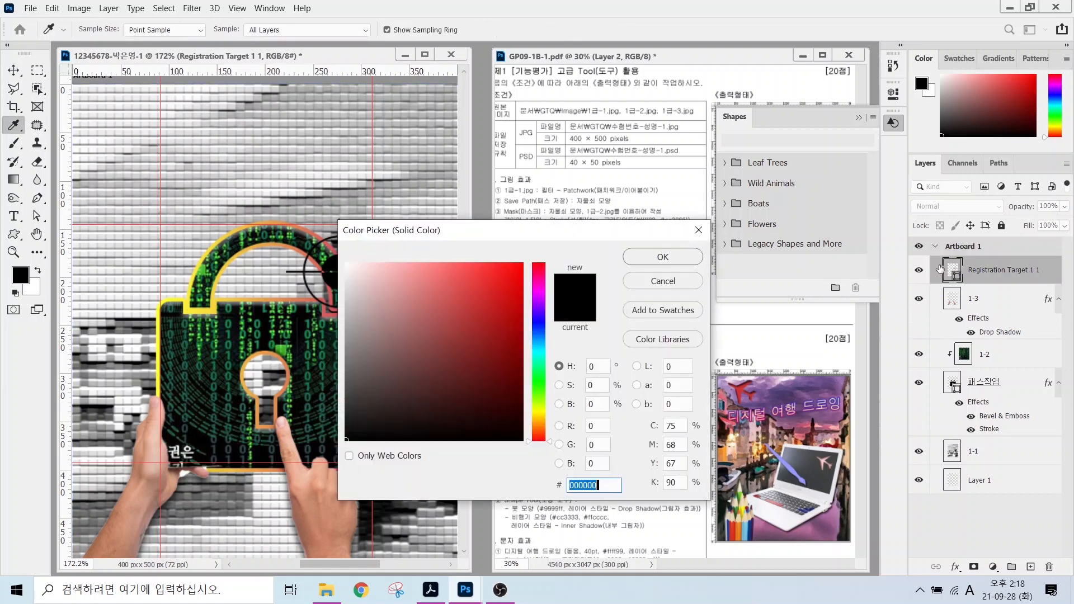
left_click(698, 230)
double_click(954, 273)
type("ccffcc")
key("Return")
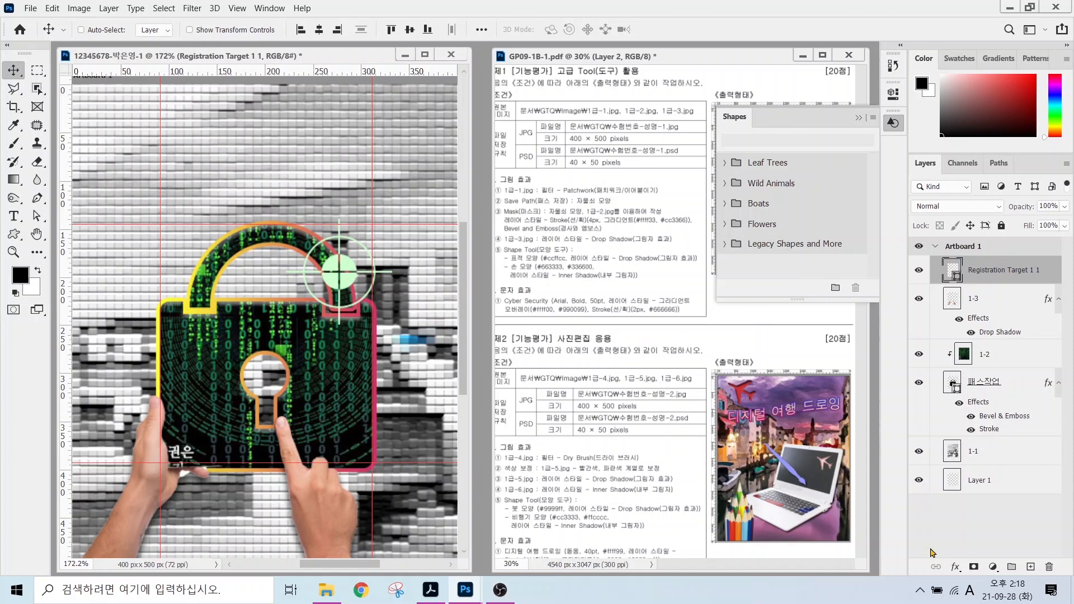
left_click(956, 567)
left_click(984, 560)
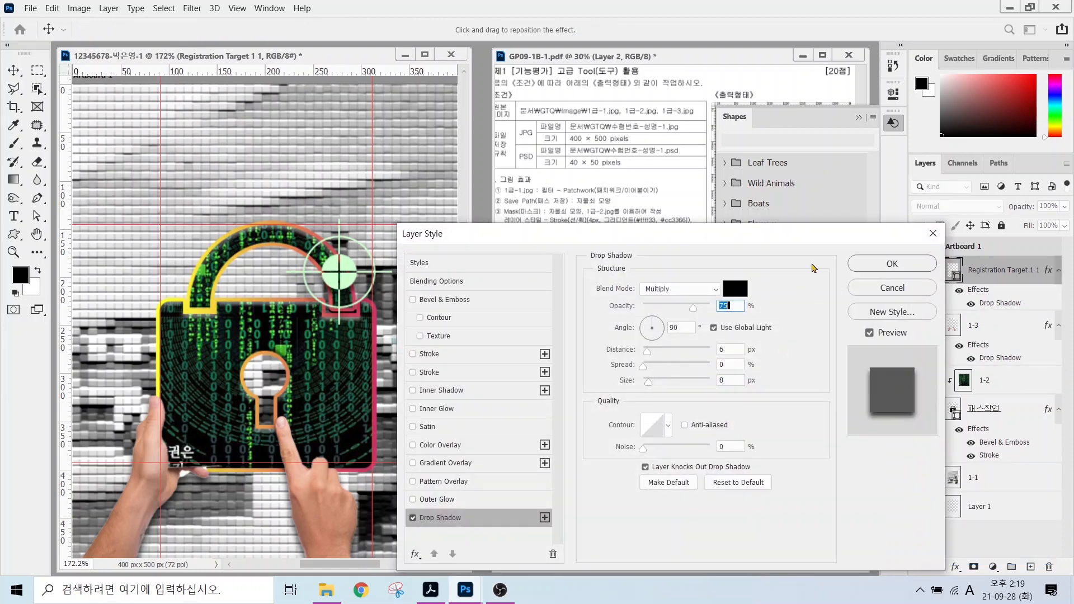
left_click(886, 264)
Draw the filled hand shape from the Objects group at the canvas's upper left.
key("u")
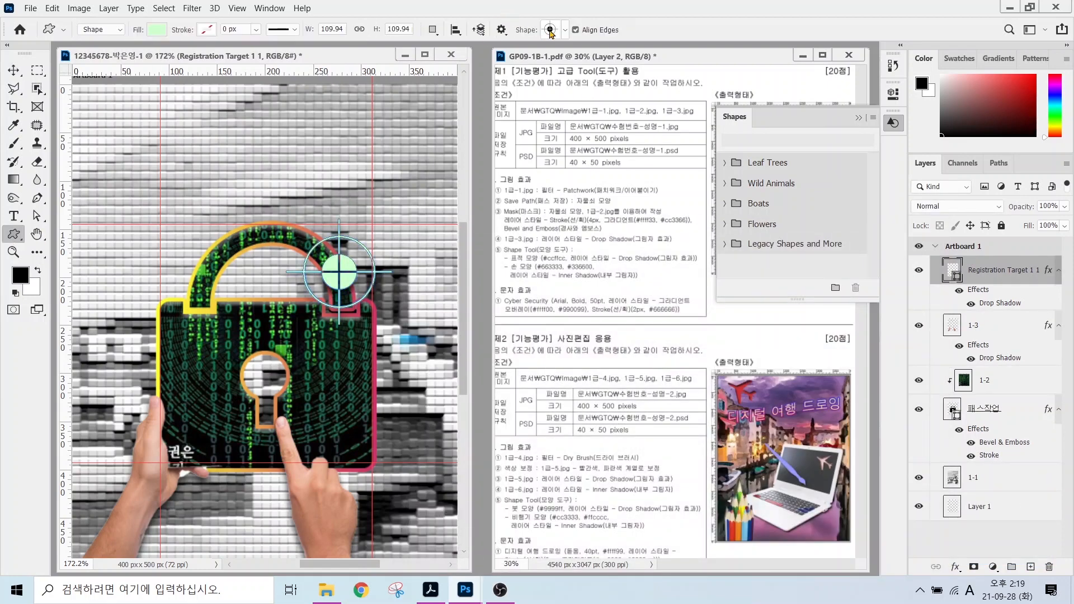
left_click(549, 30)
scroll(381, 429, "down", 1)
left_click(381, 428)
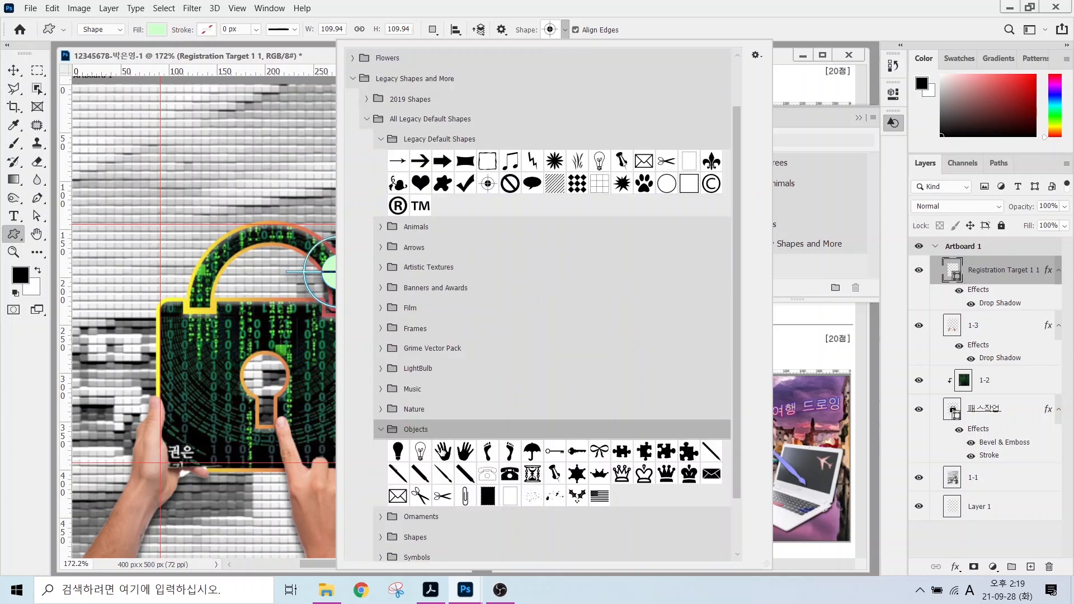
double_click(465, 451)
left_click_drag(84, 96, 227, 256)
Fill the hand brown #663333 and add an Inner Shadow effect.
double_click(952, 269)
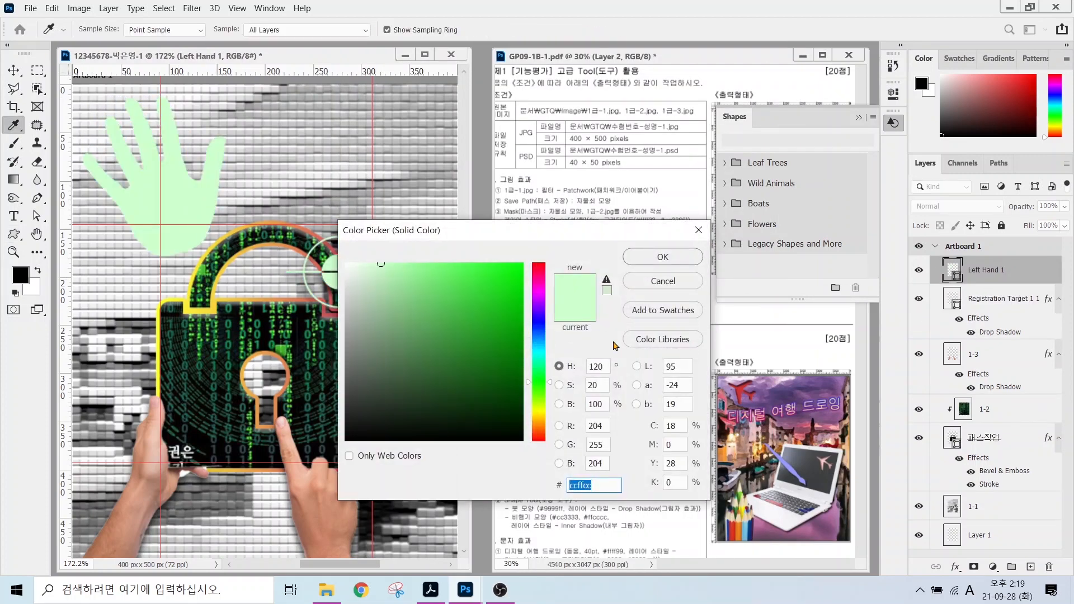
type("663333")
key("Return")
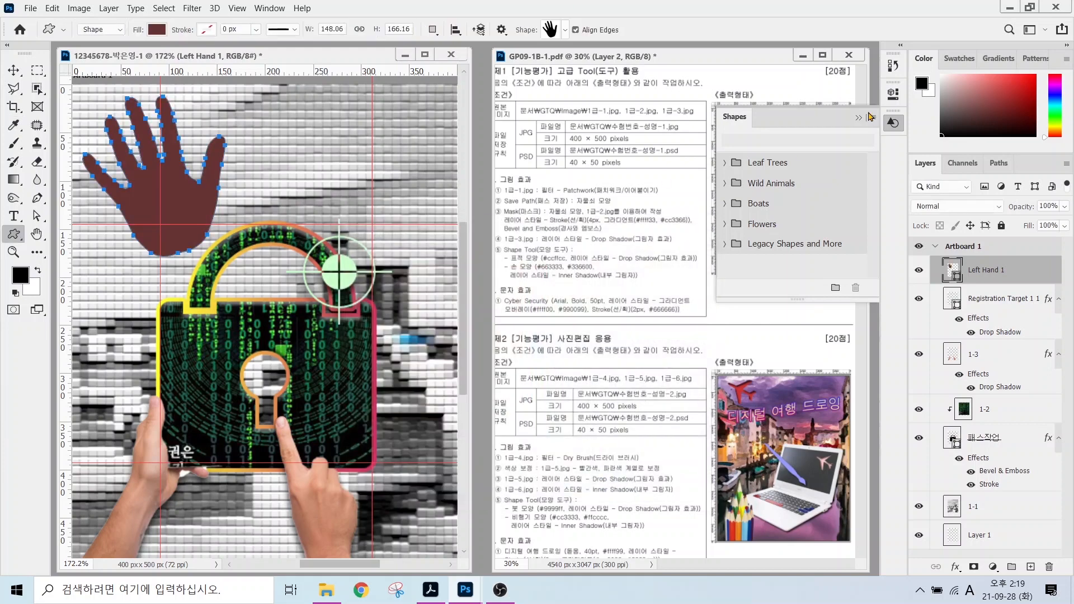
left_click(859, 117)
left_click_drag(542, 261, 531, 214)
left_click_drag(581, 260, 615, 210)
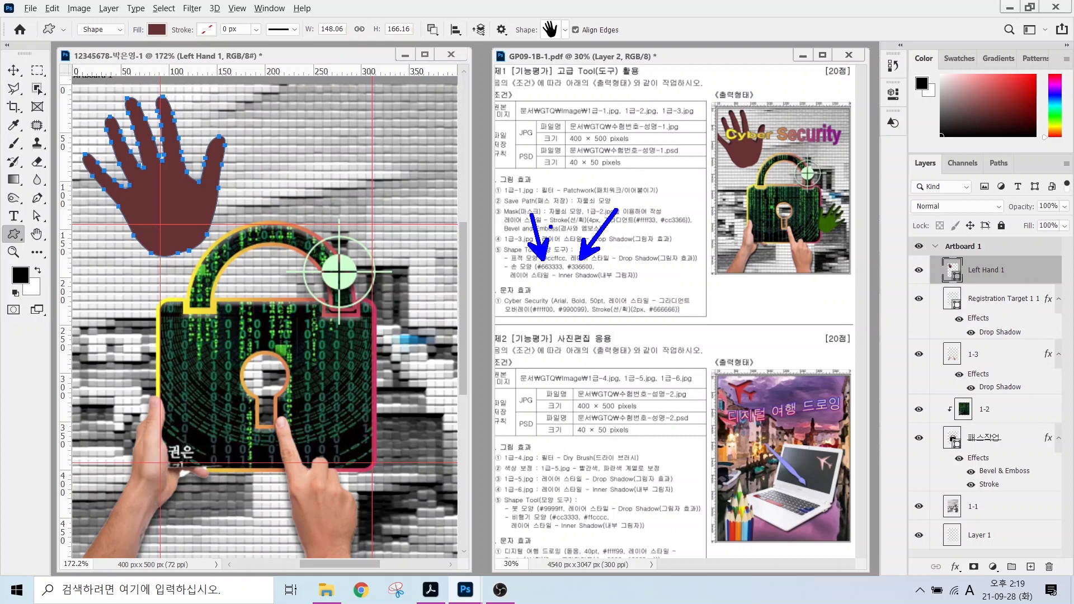
mouse_move(764, 160)
left_mouse_down()
mouse_move(714, 144)
mouse_move(729, 105)
mouse_move(762, 107)
mouse_move(777, 160)
left_mouse_up()
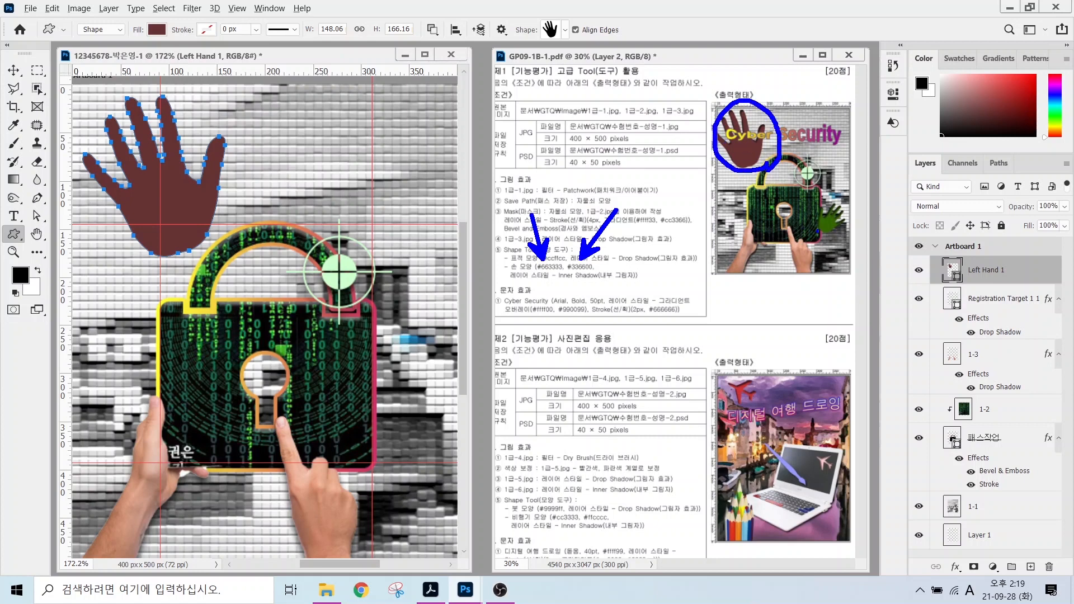
mouse_move(843, 236)
left_mouse_down()
mouse_move(818, 200)
mouse_move(841, 192)
mouse_move(854, 219)
mouse_move(847, 241)
left_mouse_up()
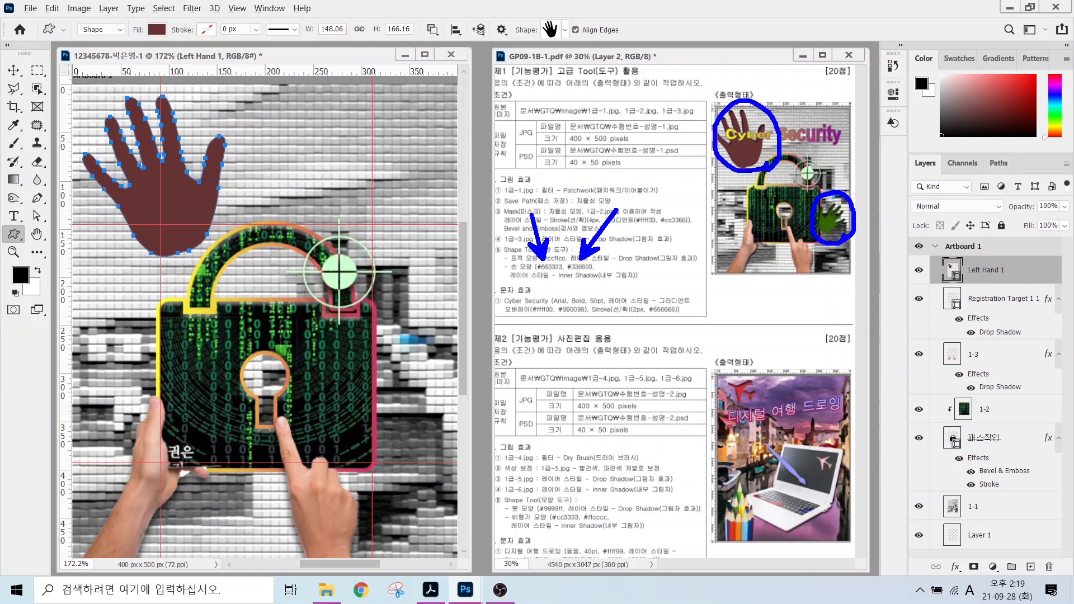
left_click(955, 566)
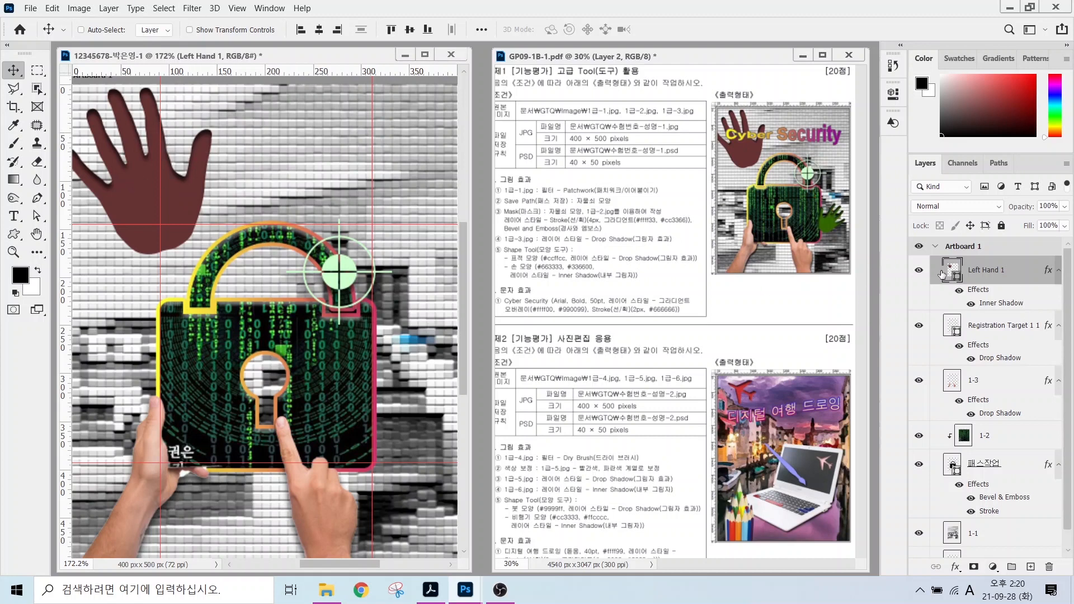
left_click_drag(911, 250, 1071, 297)
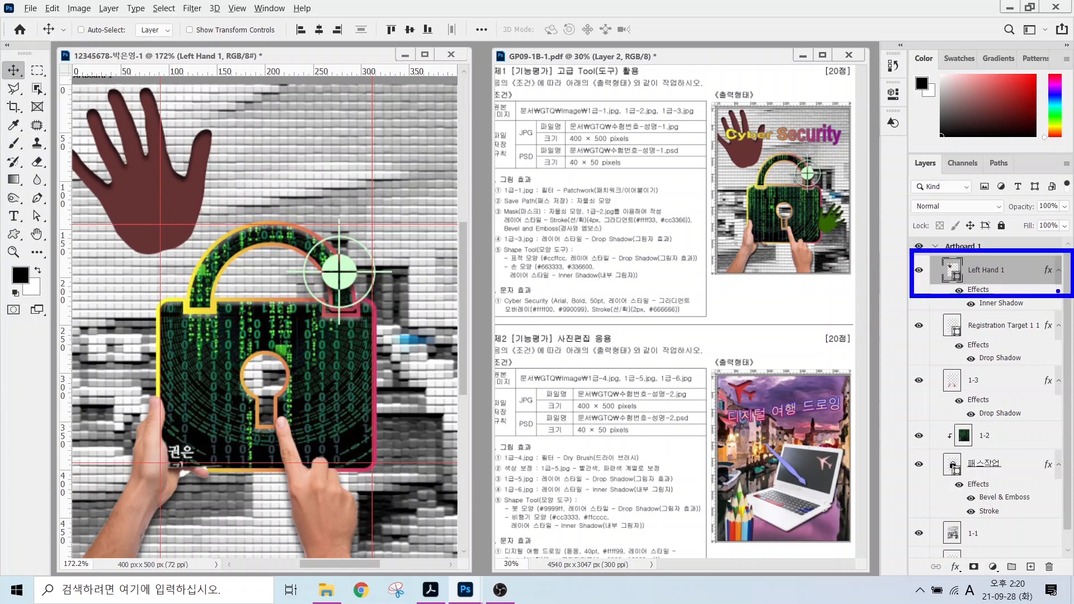
Duplicate the hand layer with Ctrl+J and move the copy down over the lock.
key("Escape")
key("ctrl+v")
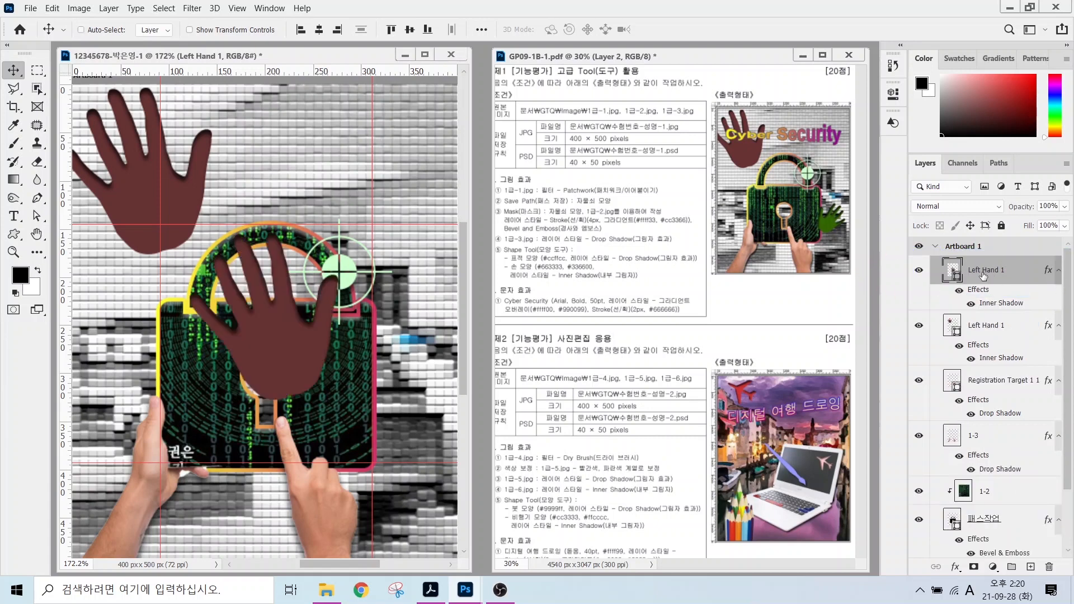
key("ctrl+z")
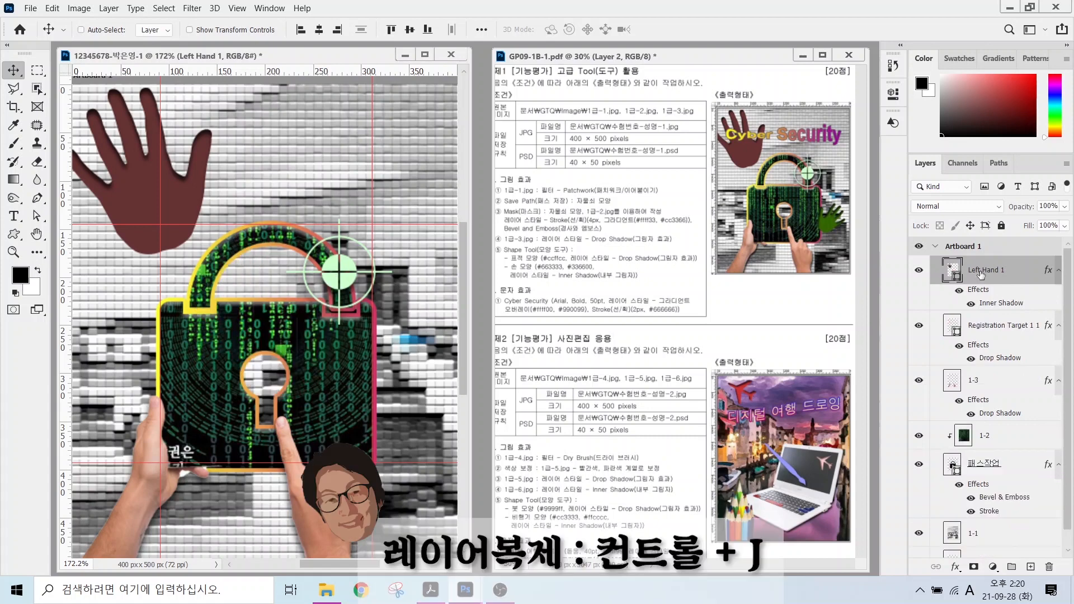
key("ctrl+j")
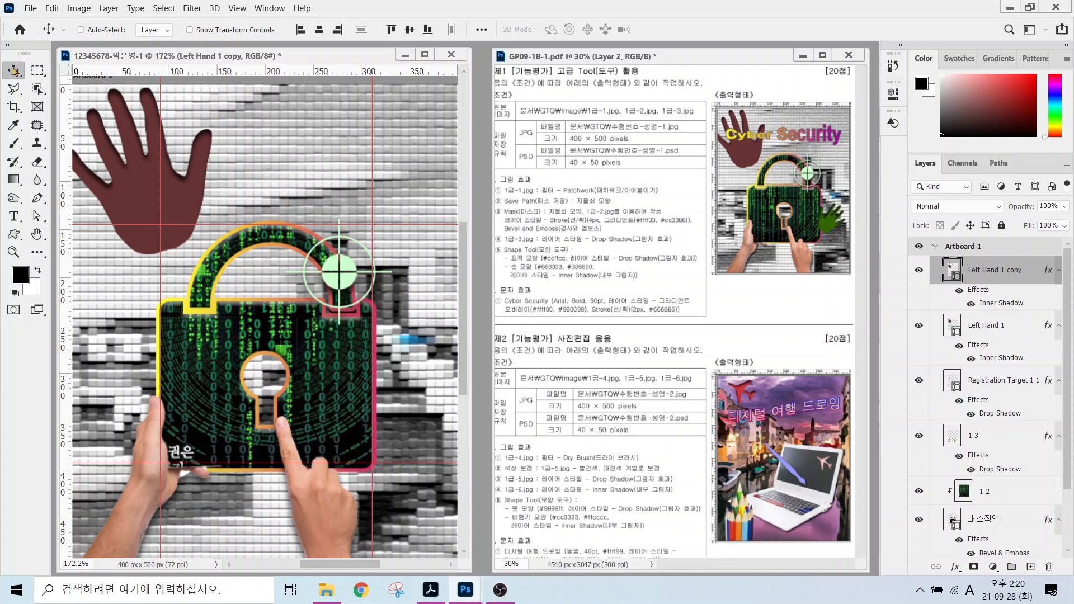
left_click_drag(147, 177, 291, 231)
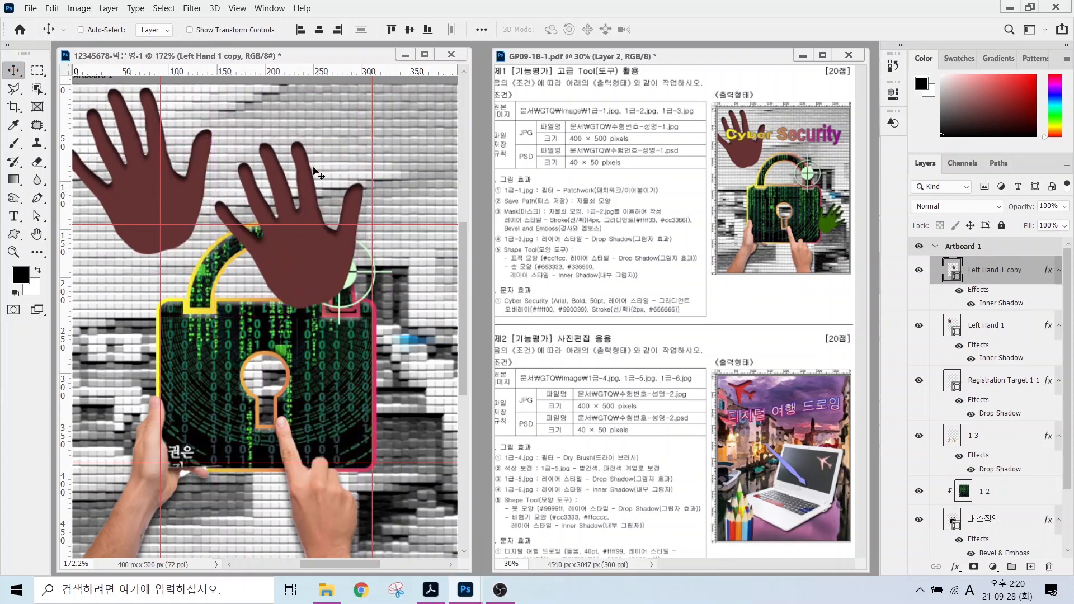
Shrink the copied hand to about 64%, rotate it, flip it horizontally, and place it at the lock's lower right.
left_click(51, 9)
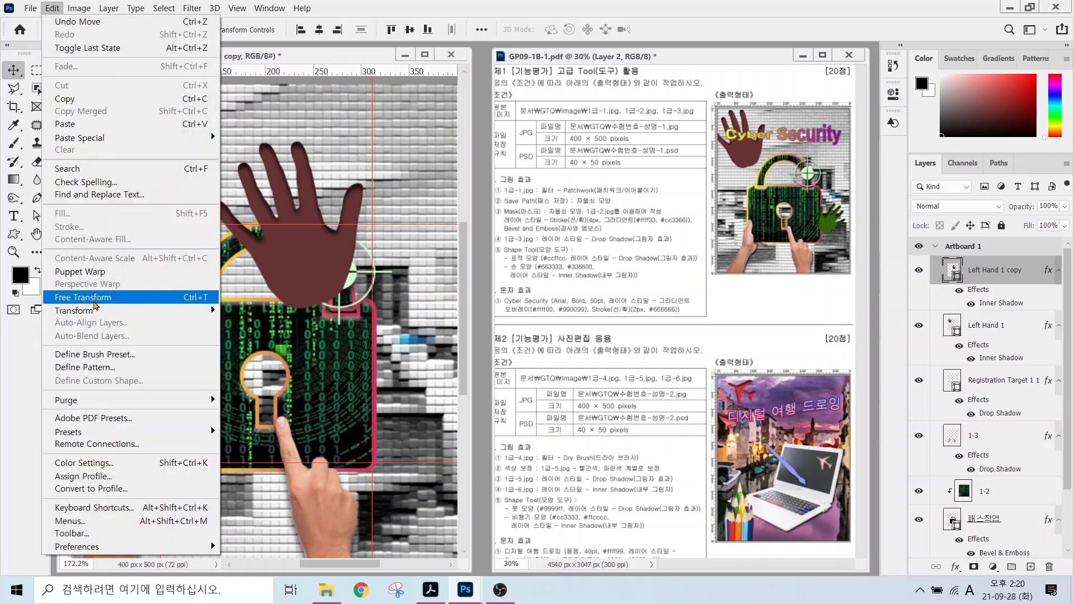
left_click(168, 303)
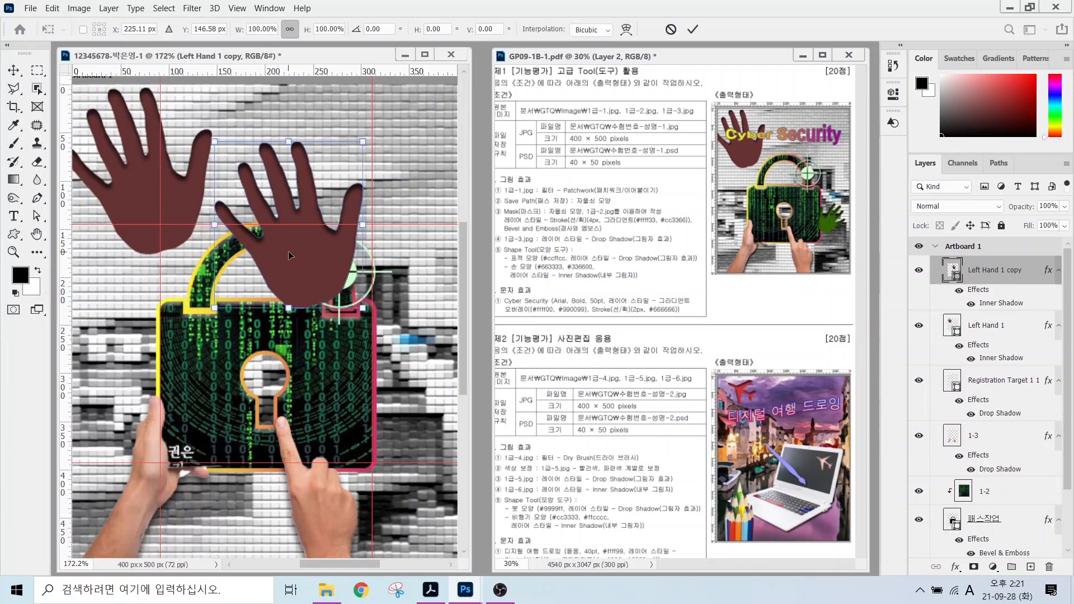
left_click_drag(215, 142, 268, 202)
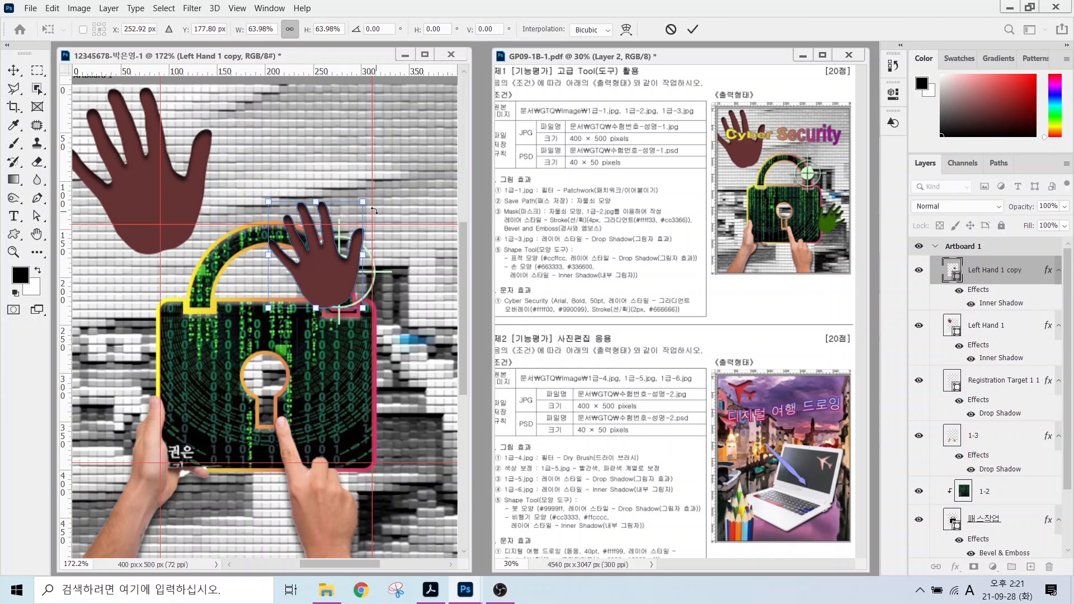
left_click_drag(367, 189, 373, 217)
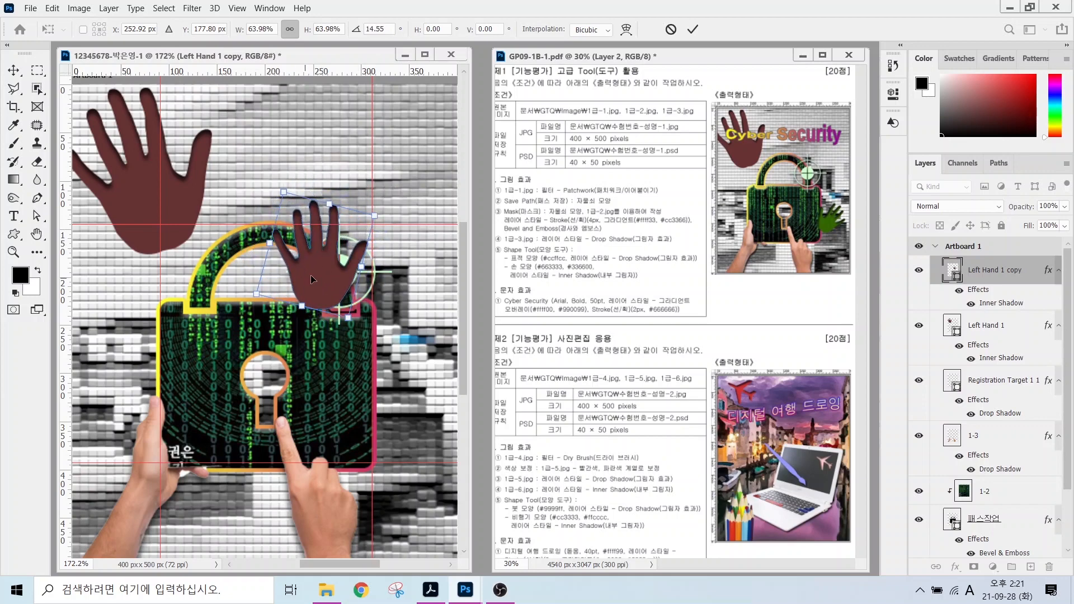
right_click(319, 271)
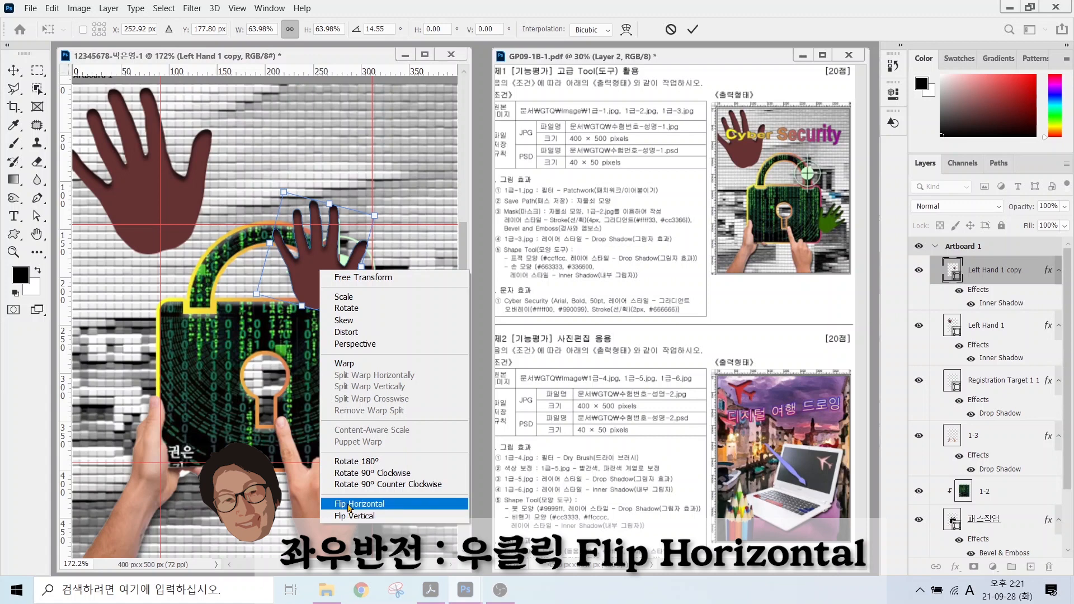
left_click(349, 506)
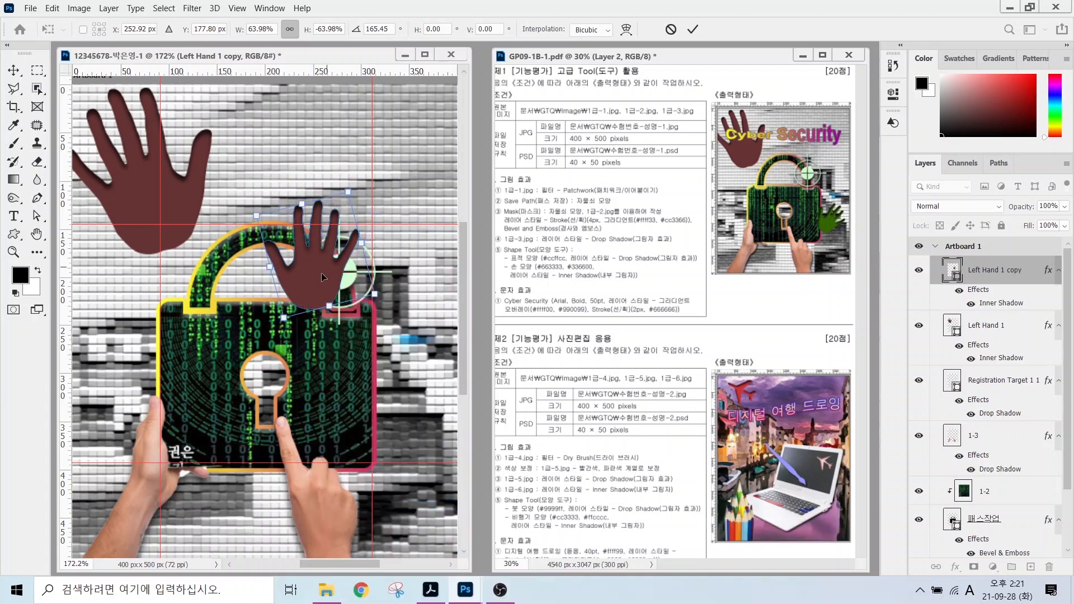
left_click_drag(357, 178, 365, 341)
key("Return")
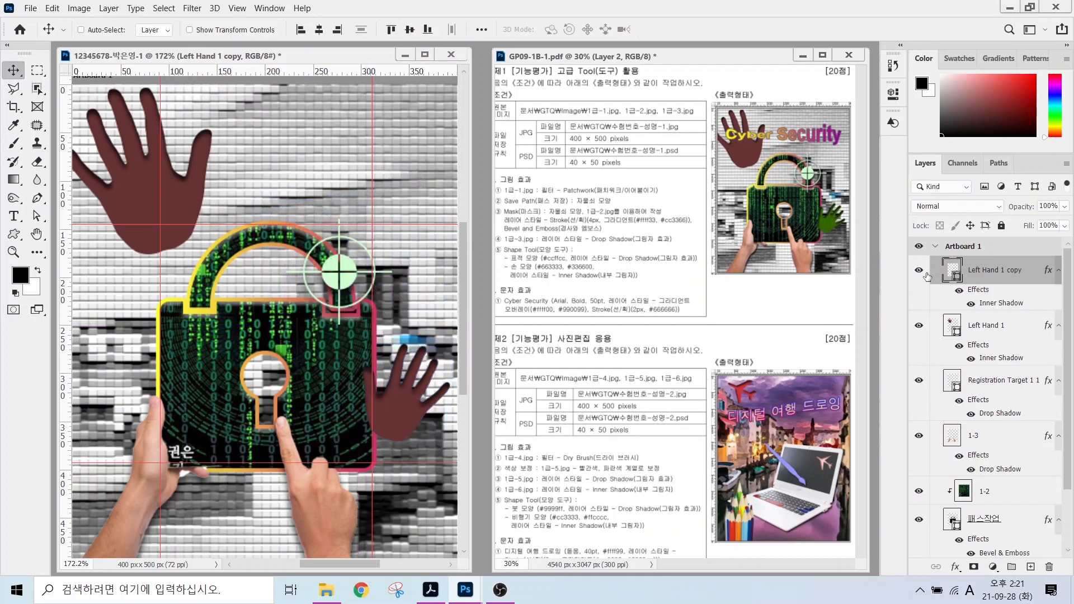
Set the copied hand's fill to green #336600.
double_click(950, 274)
type("336600")
key("Return")
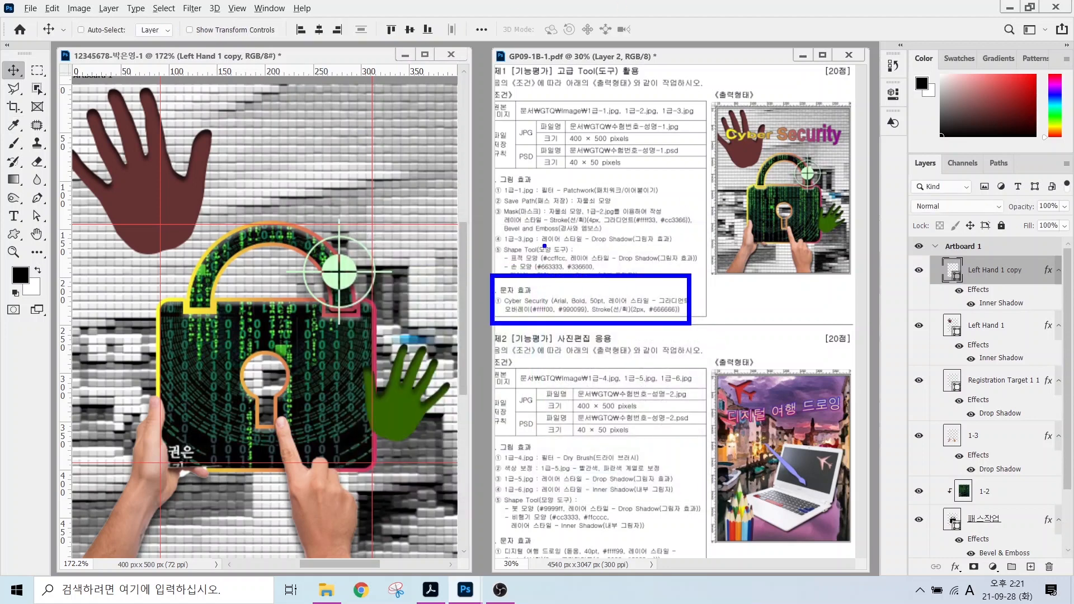
Type the title 'Cyber Security' near the top of the canvas.
left_click(13, 217)
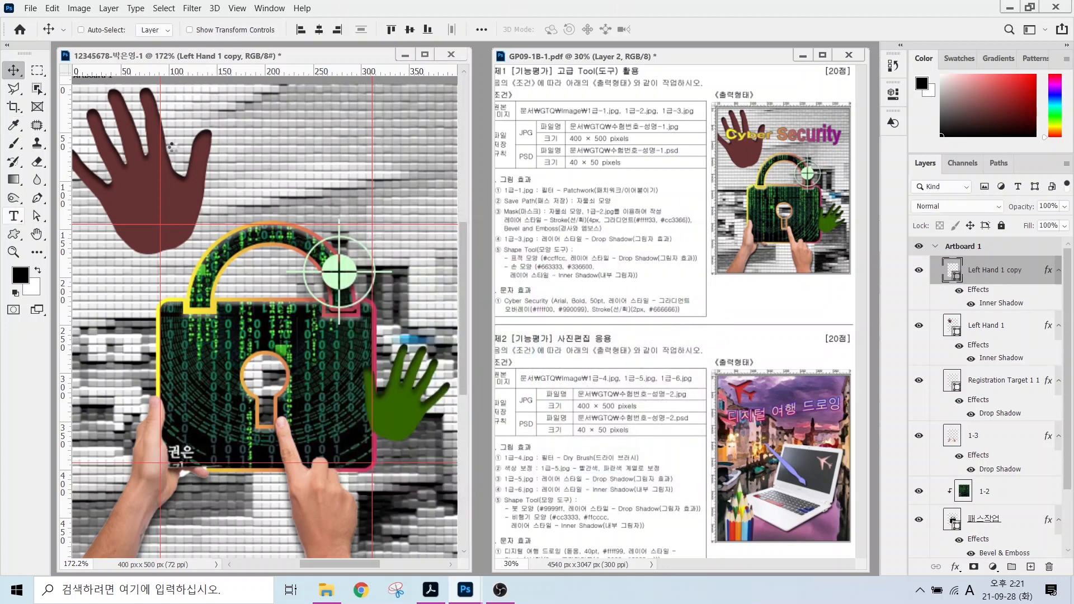
left_click(127, 189)
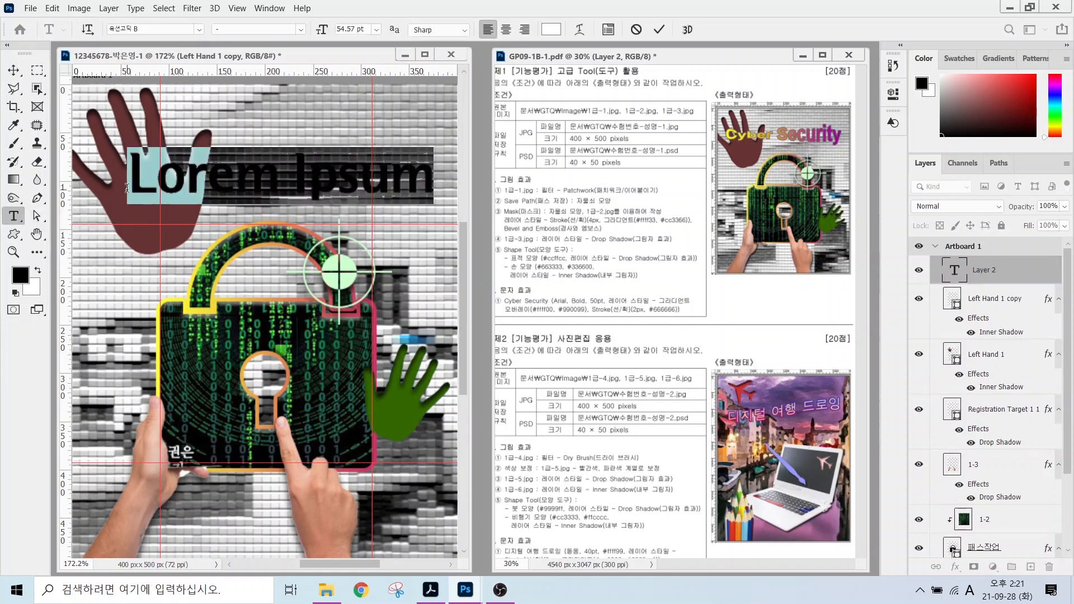
type("Cyber Security")
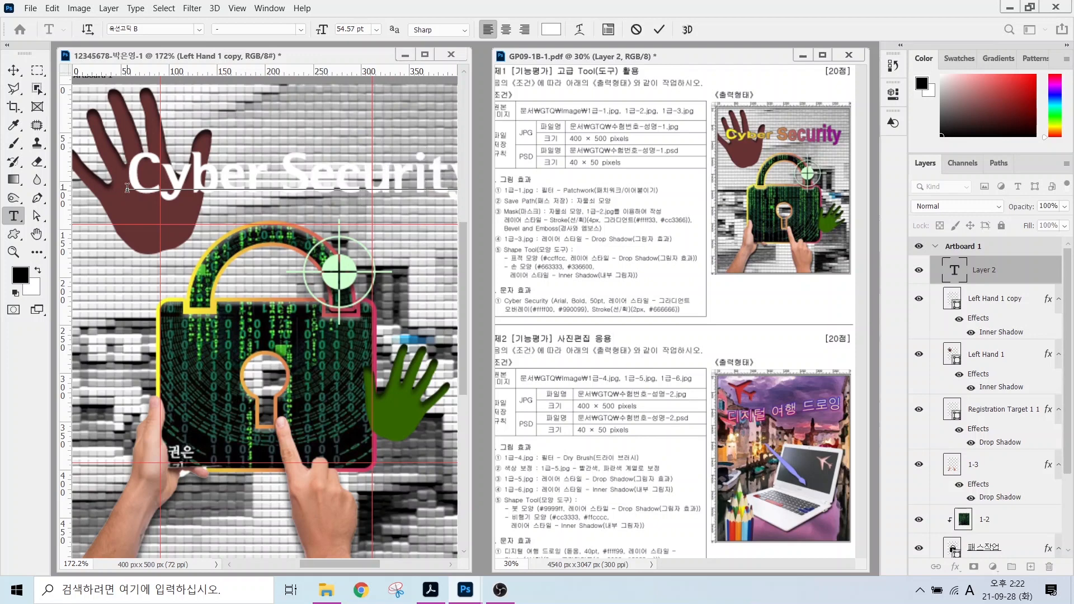
key("ctrl+Return")
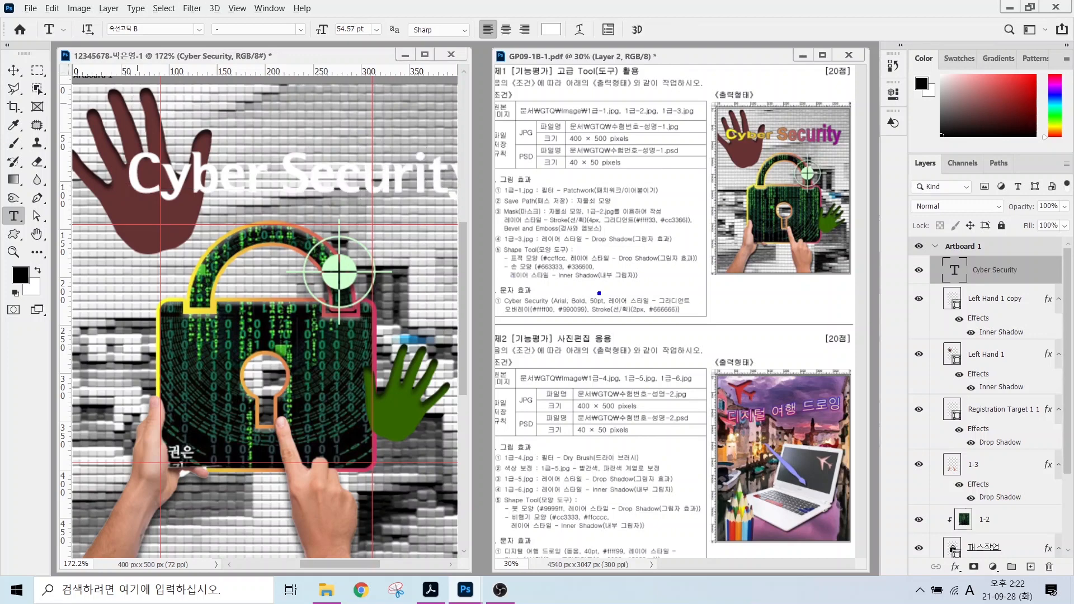
left_click_drag(569, 292, 552, 264)
left_click_drag(599, 292, 622, 266)
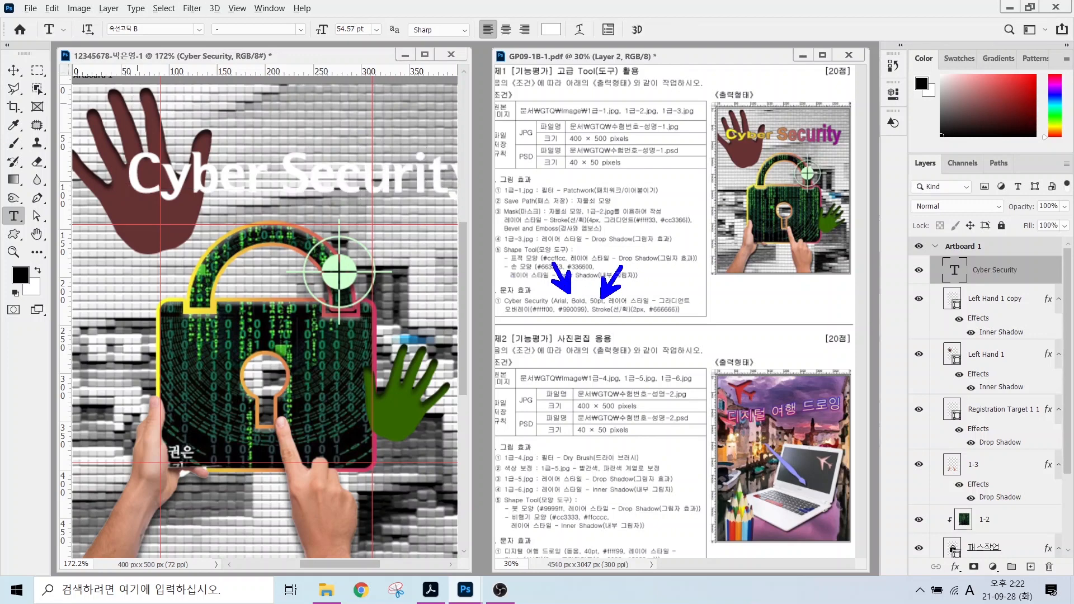
left_click_drag(644, 305, 675, 340)
key("Escape")
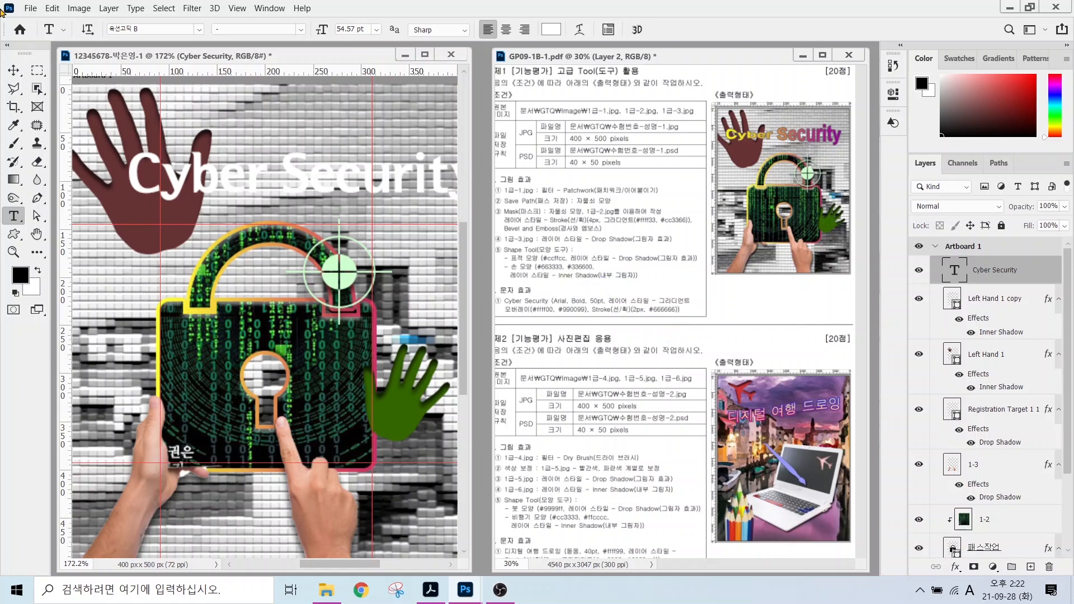
Set the title font to Arial Bold at 50 pt.
left_click(198, 31)
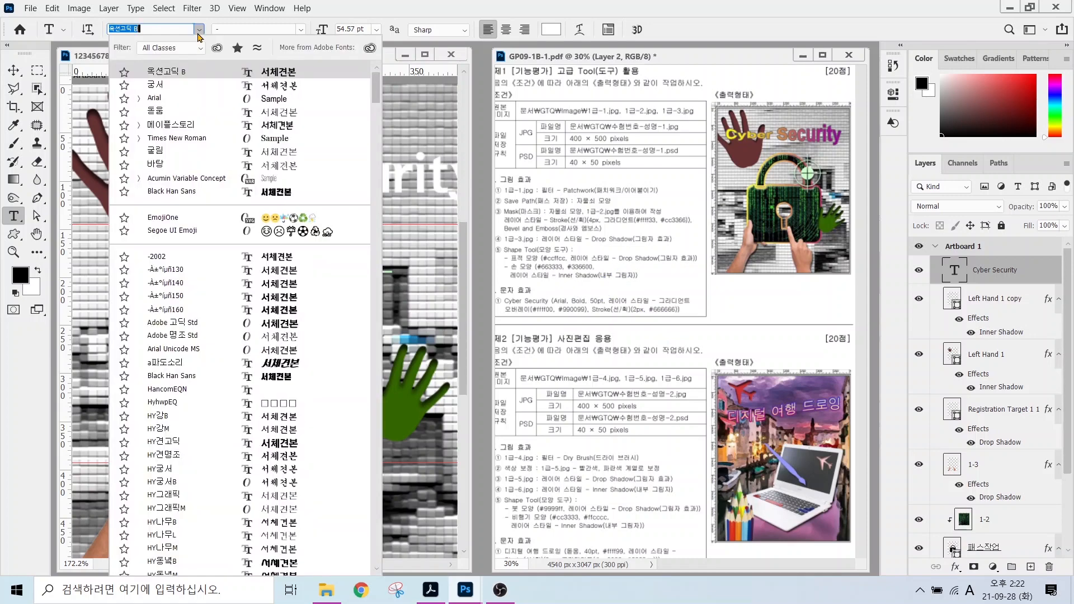
left_click(156, 99)
left_click(298, 29)
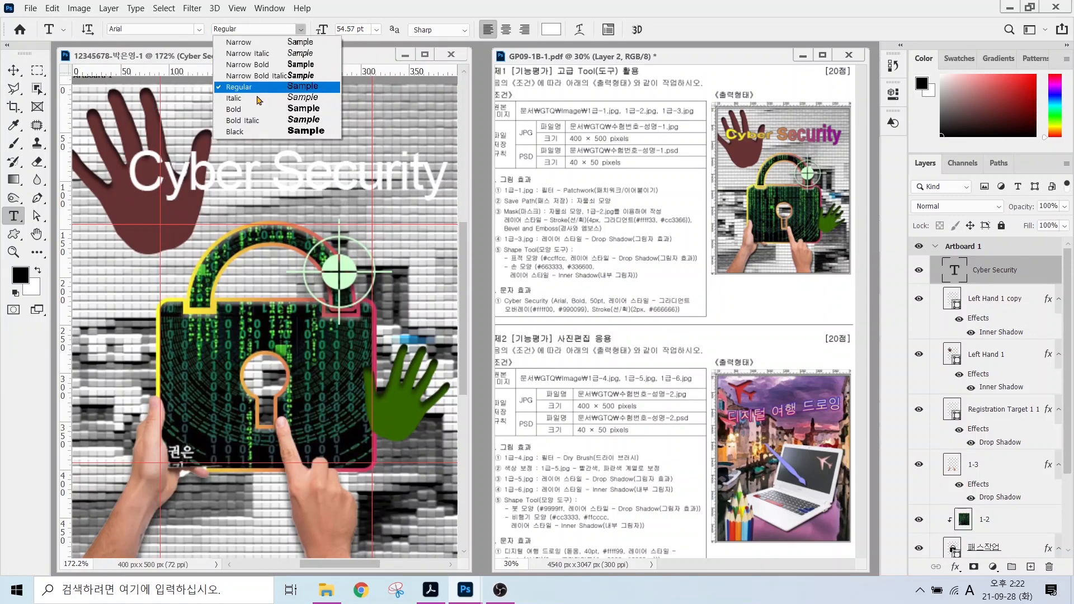
left_click(280, 99)
left_click(348, 30)
type("50")
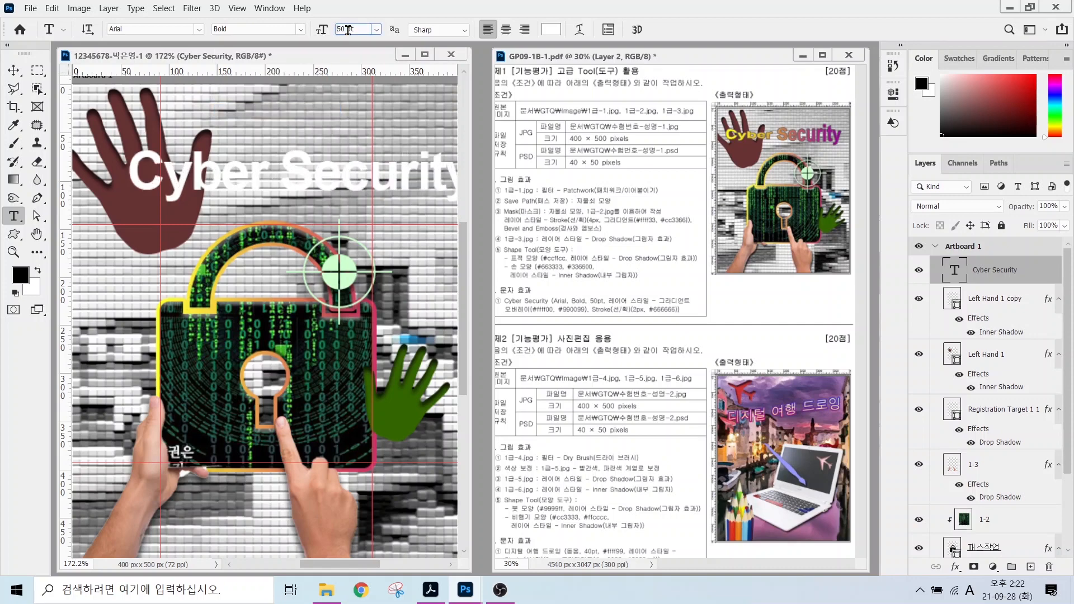
key("Return")
left_click(956, 568)
Add a horizontal Gradient Overlay from yellow ffff00 to purple 990099 at about 7°.
left_click(999, 528)
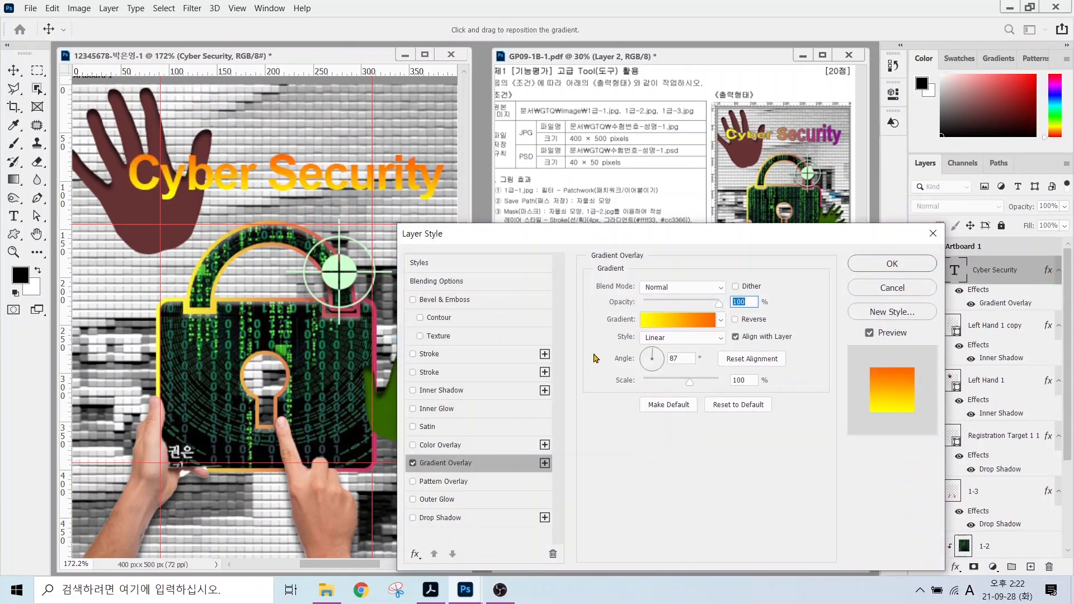
left_click(688, 319)
double_click(388, 315)
type("ffff00")
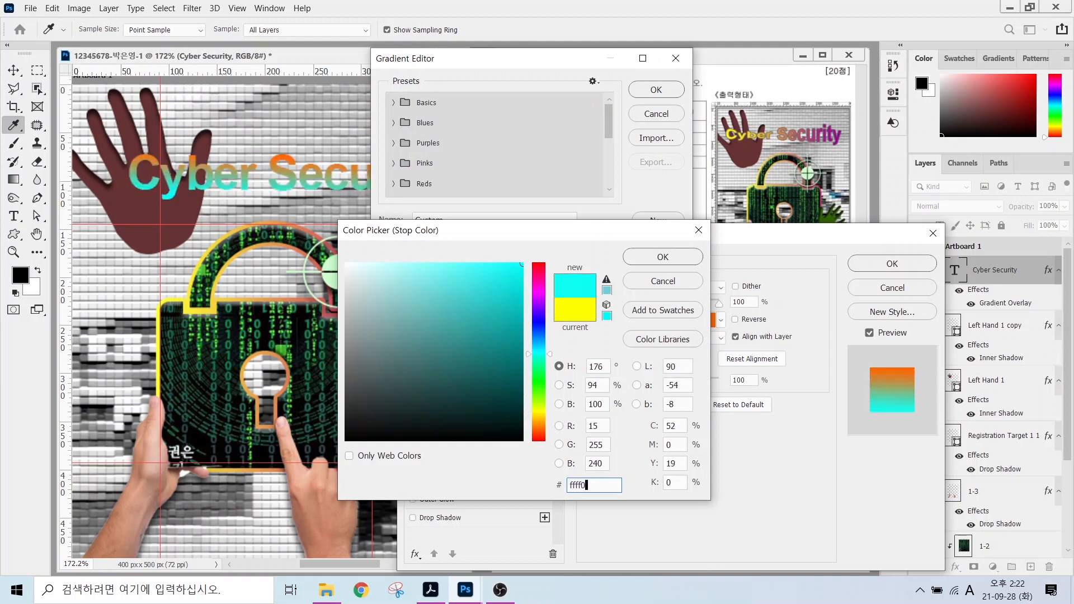
key("Return")
double_click(673, 318)
type("990099")
key("Return")
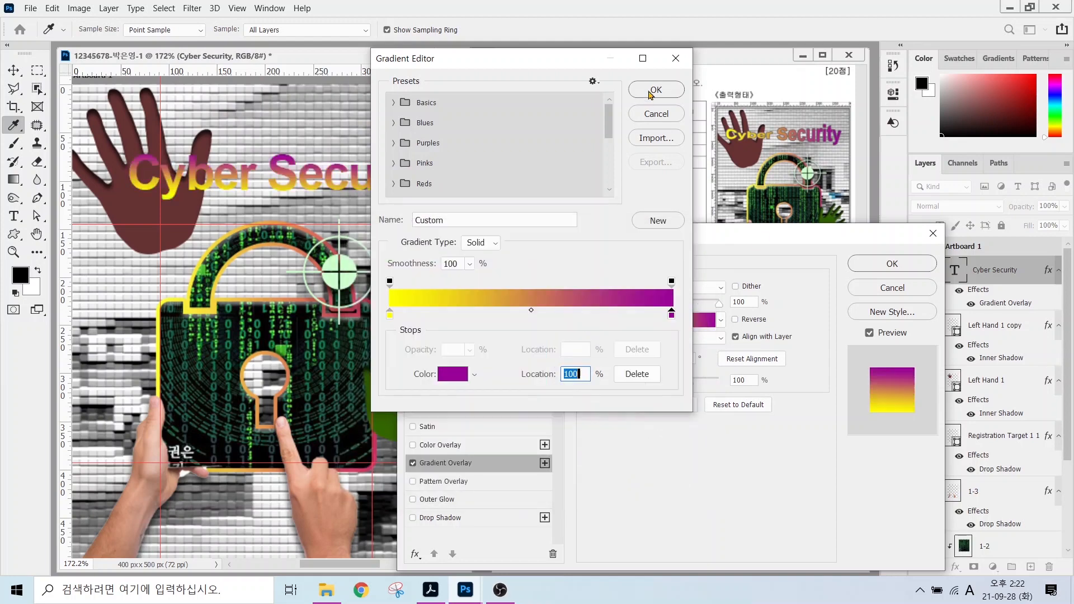
left_click(654, 90)
left_click_drag(809, 124, 859, 73)
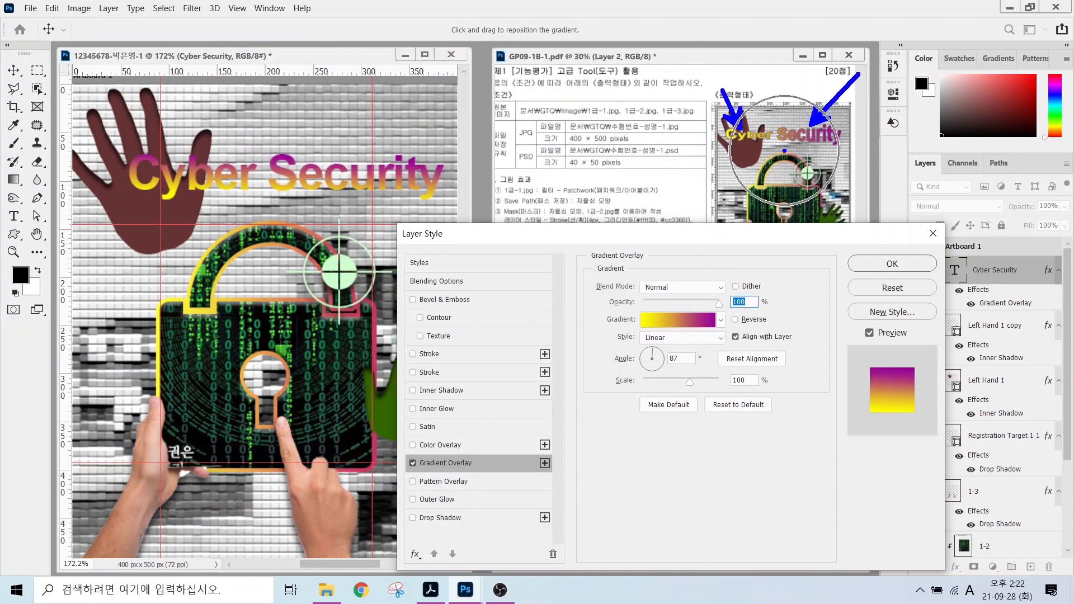
left_click_drag(621, 336, 724, 376)
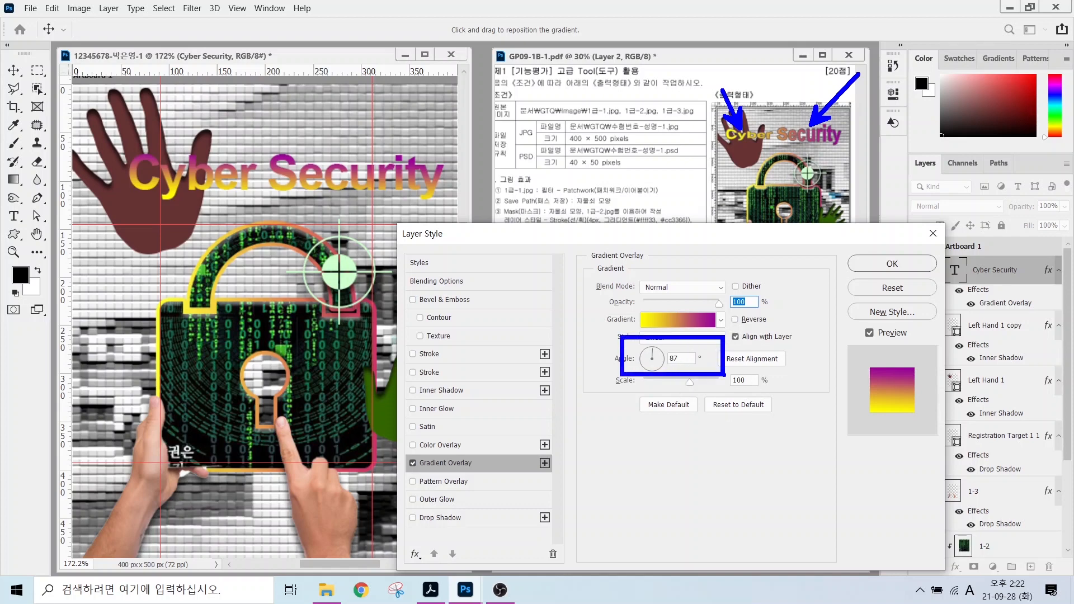
key("Escape")
left_click(662, 358)
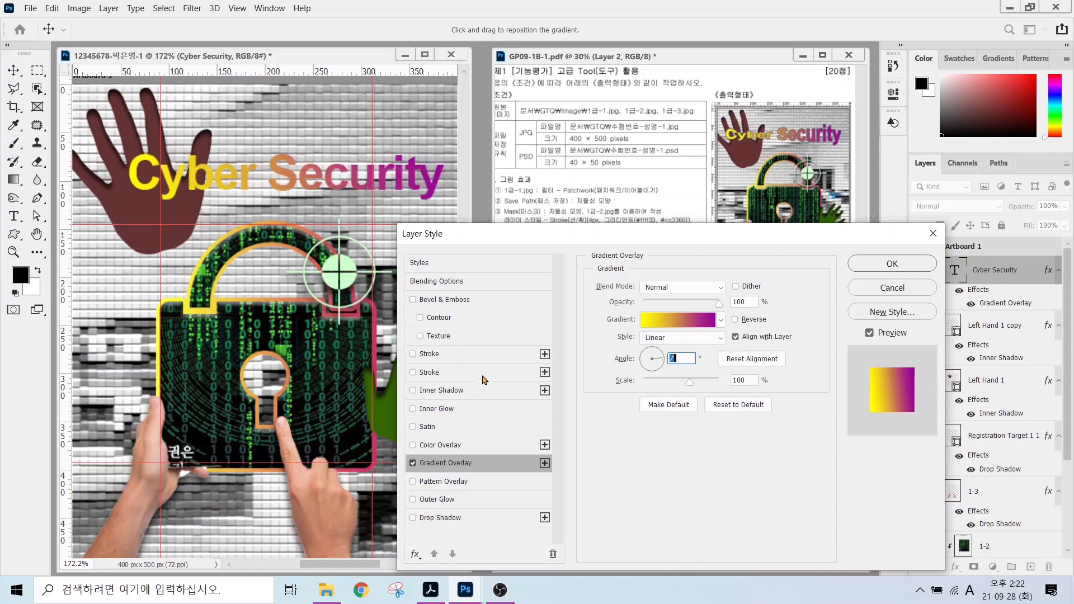
Add a 2 px solid #666666 grey stroke, apply the styles, and shift the title slightly left.
left_click(430, 355)
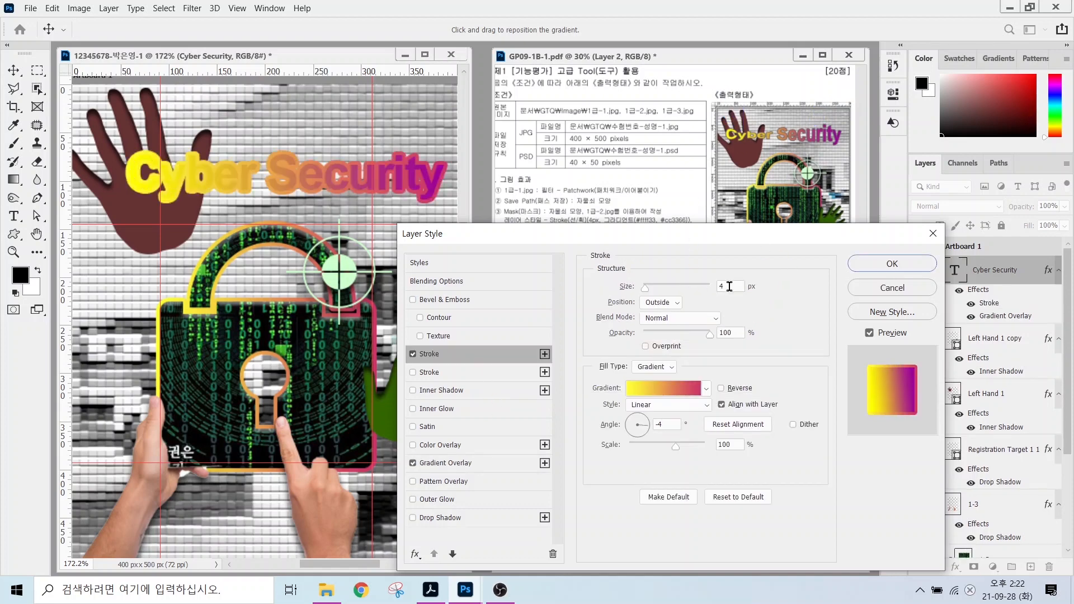
left_click(649, 373)
left_click(649, 380)
left_click(627, 388)
type("666666")
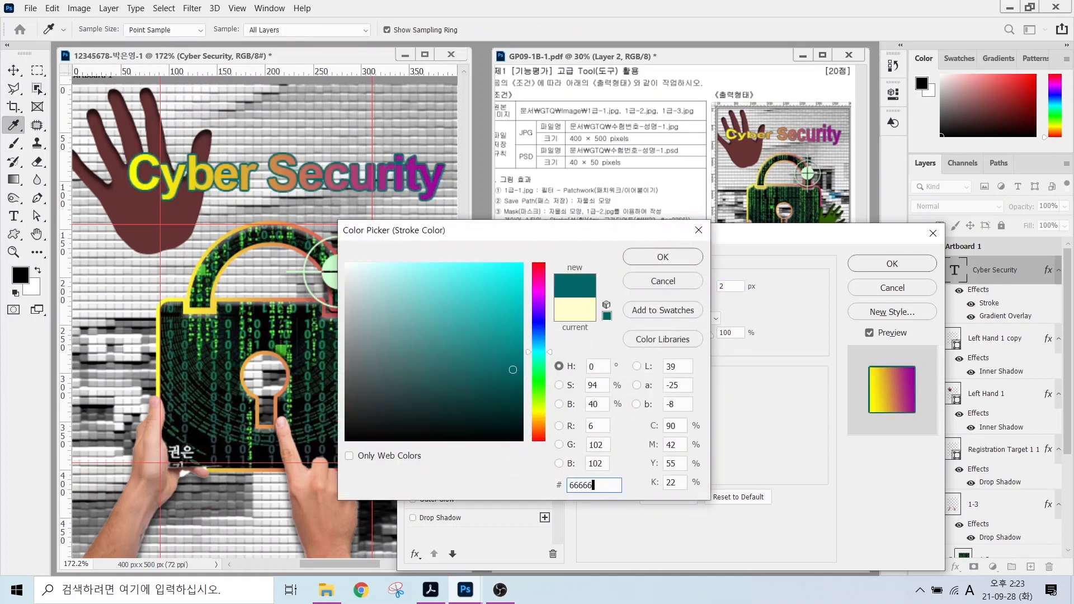
key("Return")
left_click(891, 263)
key("v")
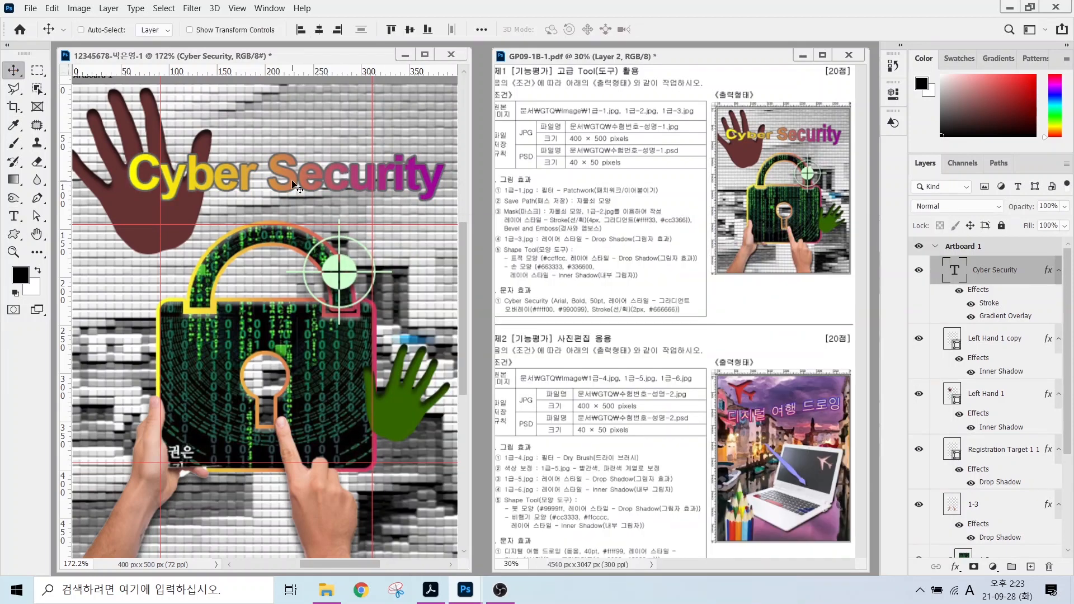
left_click_drag(292, 181, 263, 175)
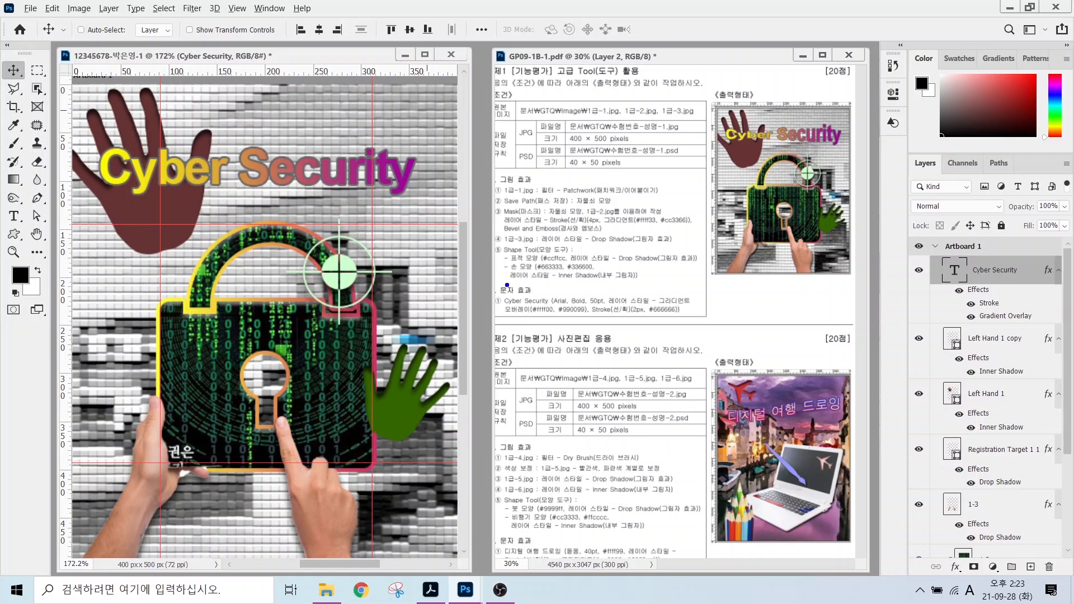
With the Type tool's warp text settings, apply the Fish style with a Bend of -51%.
mouse_move(497, 282)
left_mouse_down()
mouse_move(646, 317)
mouse_move(697, 317)
left_mouse_up()
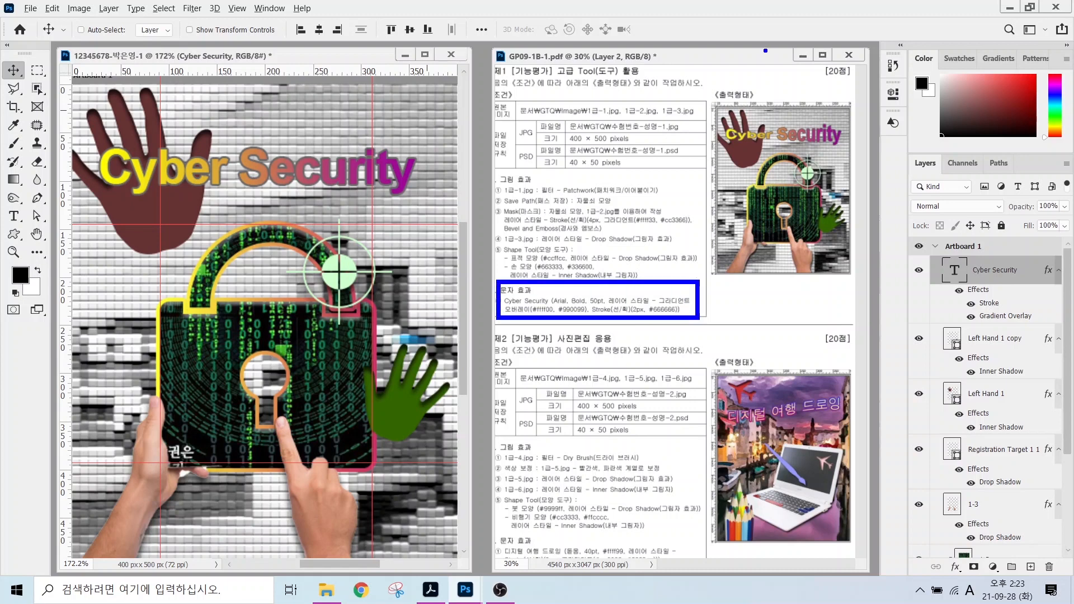
mouse_move(718, 117)
left_mouse_down()
mouse_move(744, 127)
mouse_move(811, 114)
mouse_move(841, 126)
mouse_move(740, 148)
mouse_move(725, 133)
left_mouse_up()
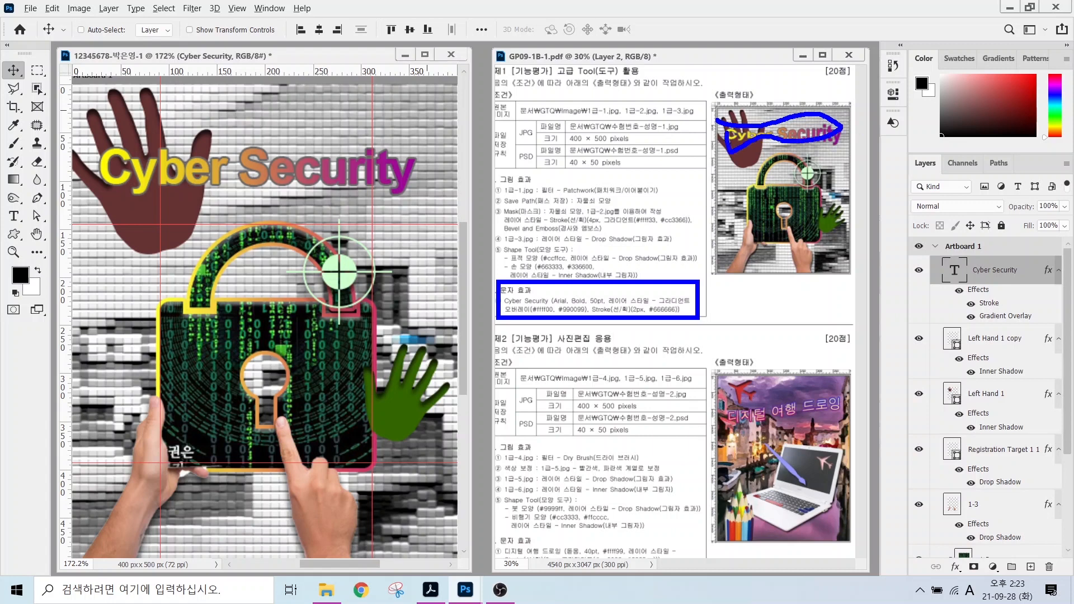
key("Escape")
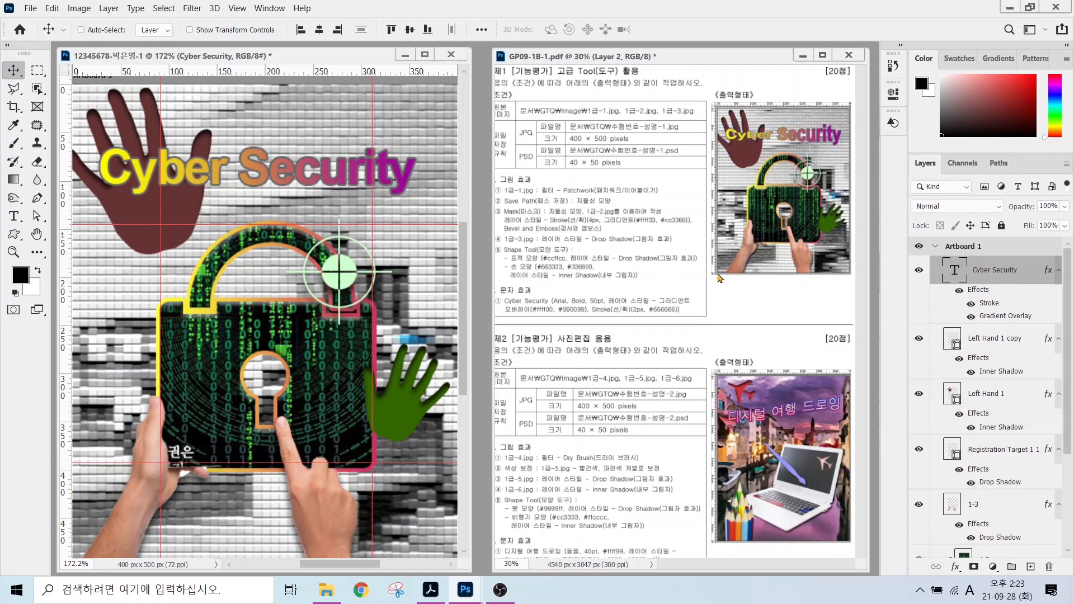
left_click_drag(895, 254, 1068, 298)
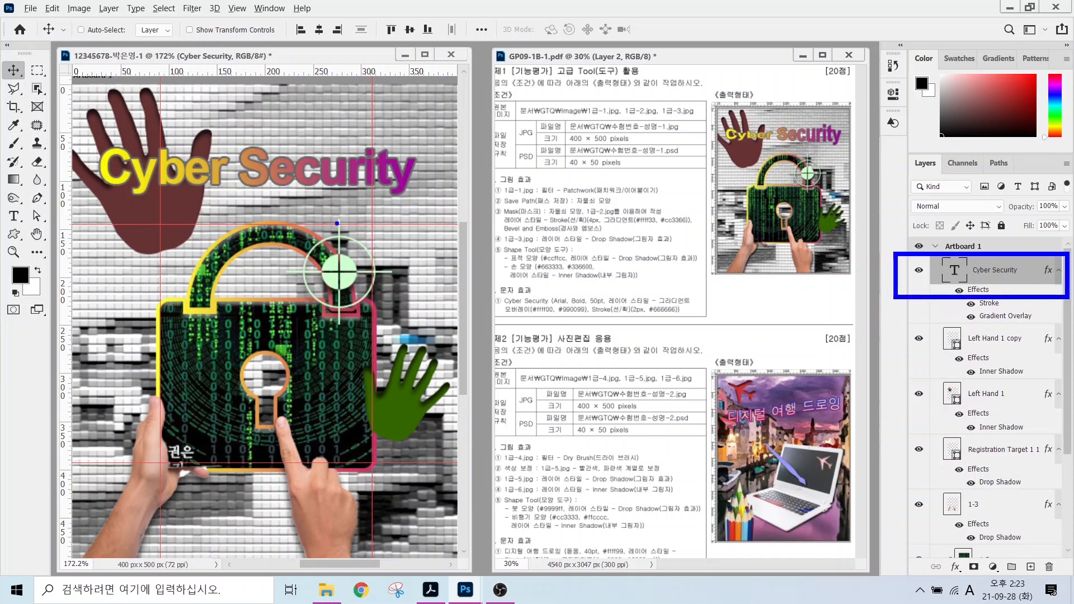
left_click_drag(2, 202, 37, 224)
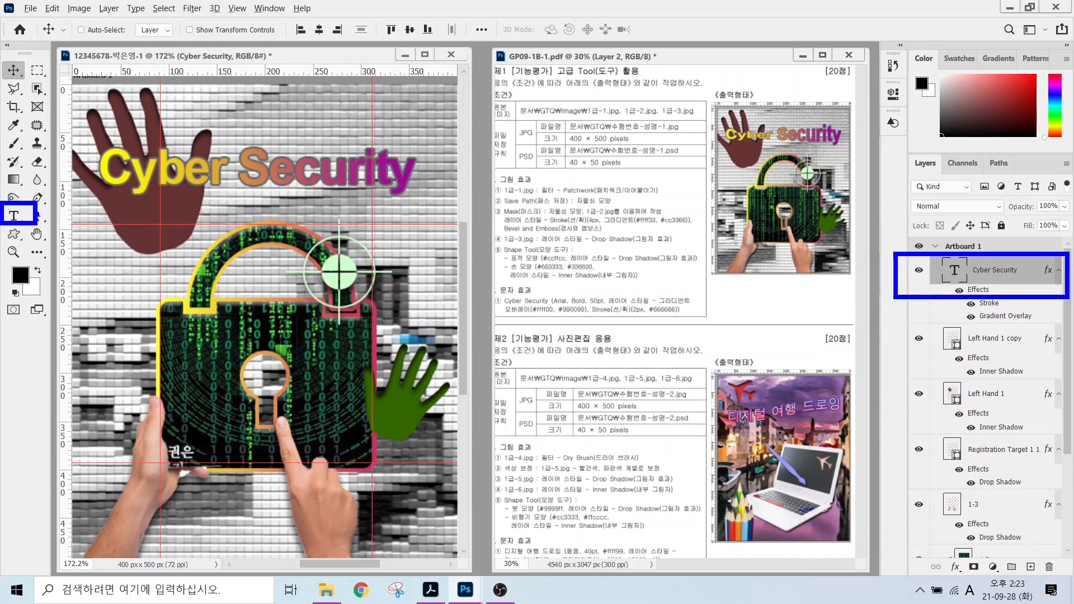
key("Escape")
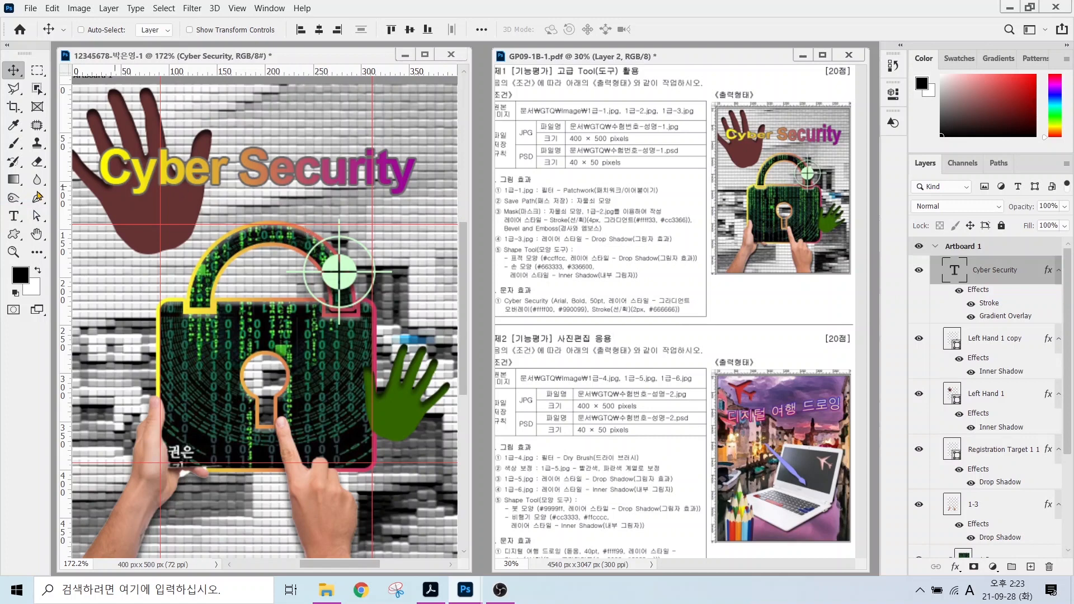
left_click(15, 218)
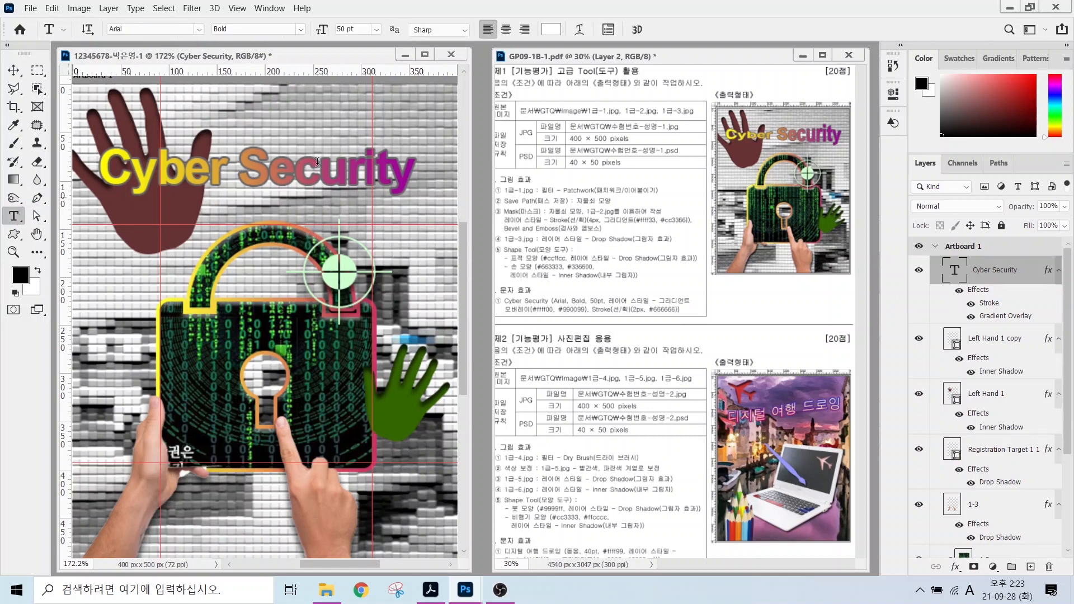
left_click(580, 30)
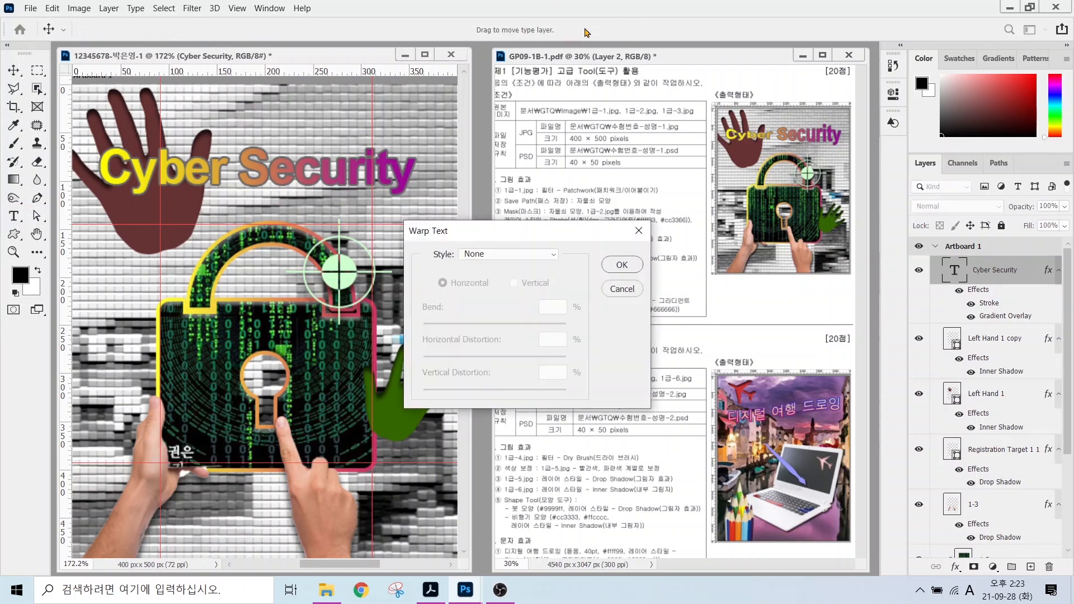
left_click(499, 253)
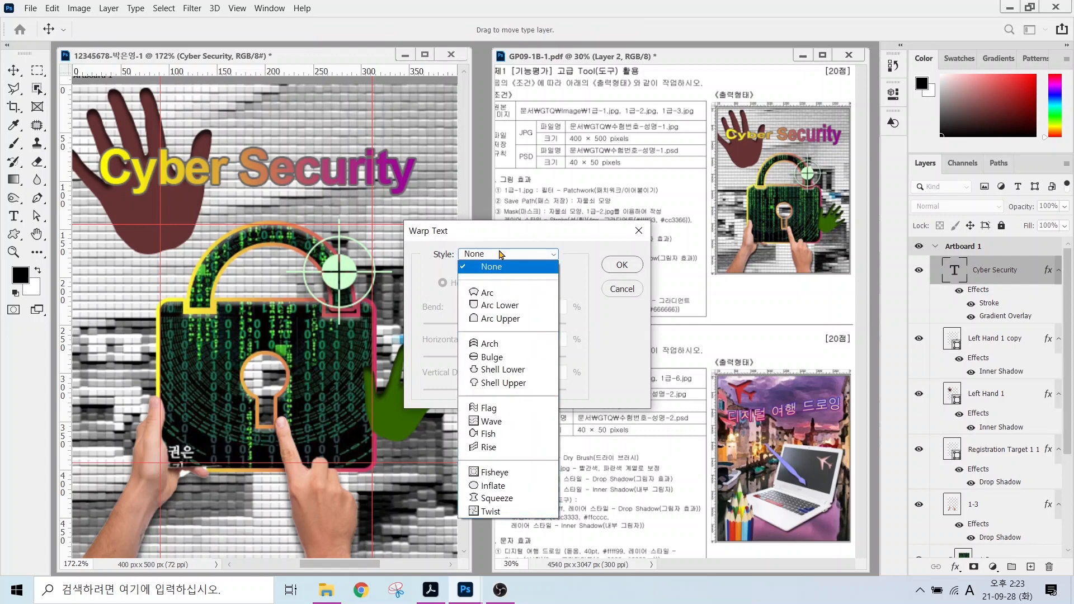
left_click(489, 440)
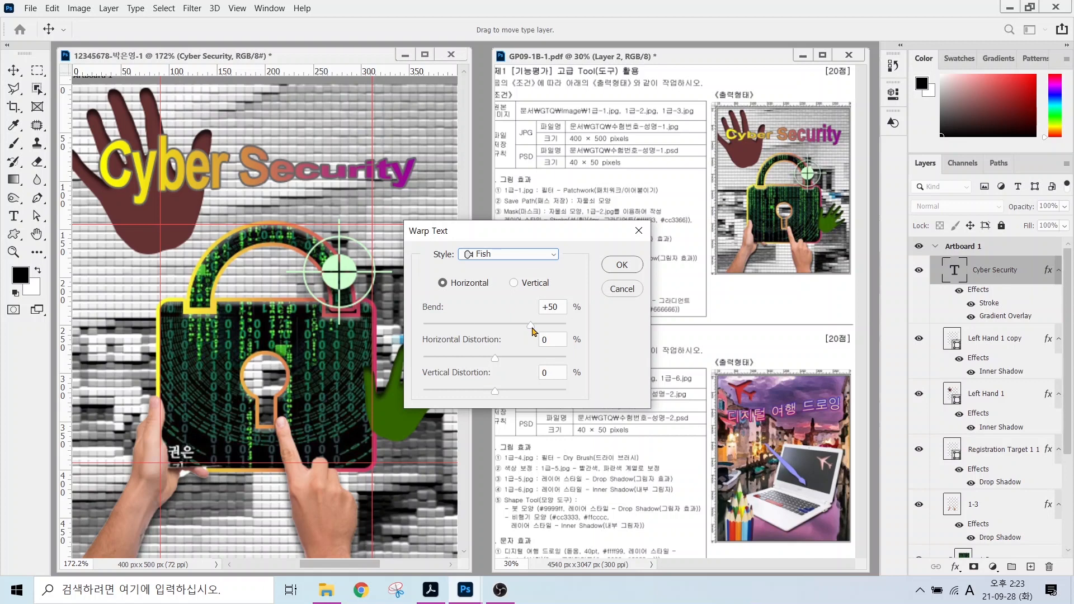
left_click_drag(531, 326, 458, 334)
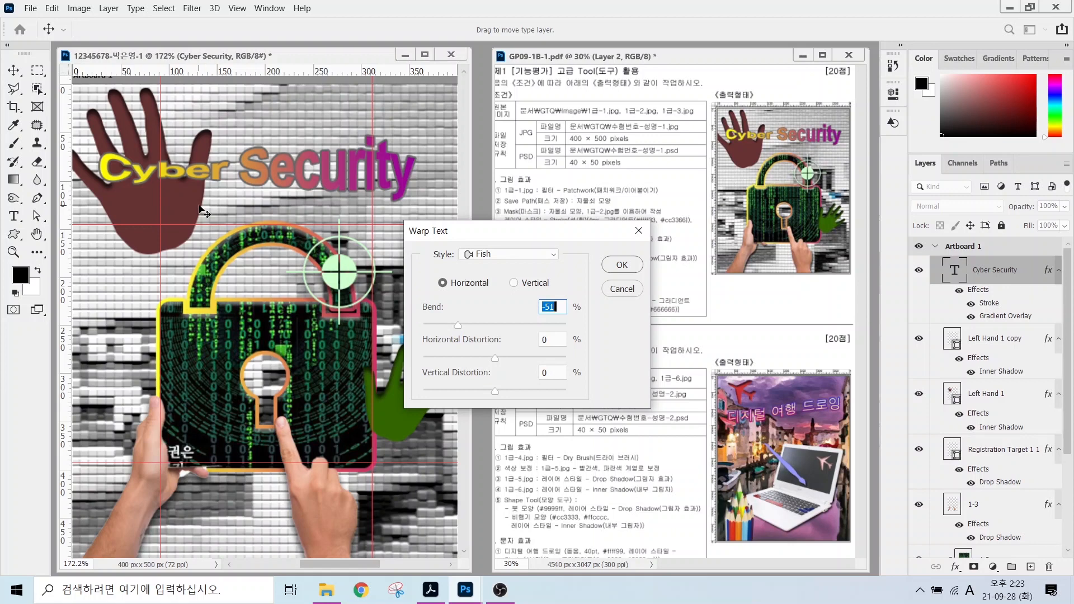
left_click(622, 264)
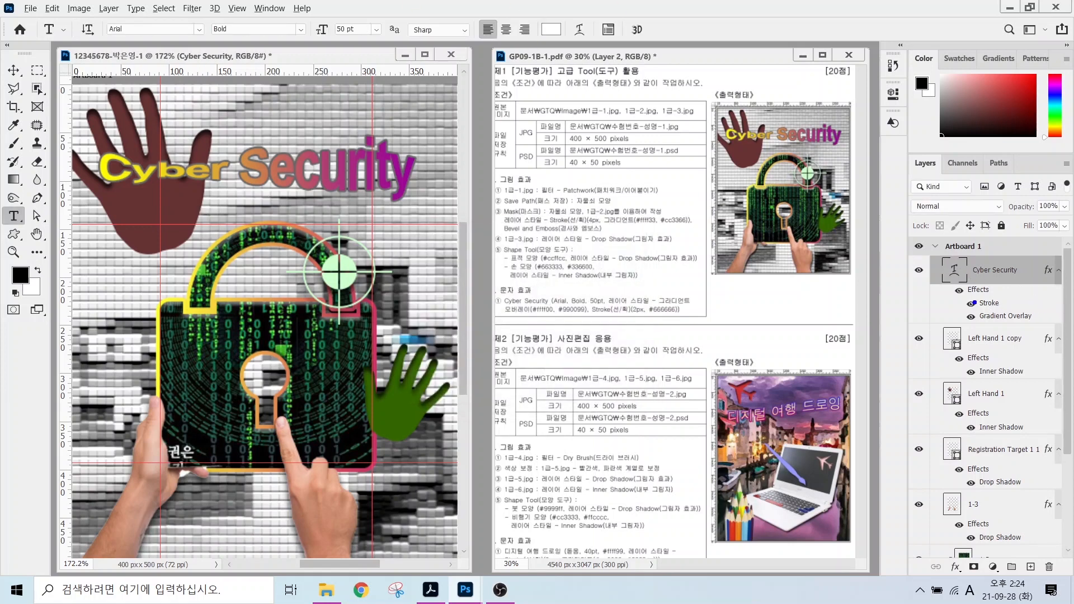
Hide the rulers through the View menu.
mouse_move(964, 300)
left_mouse_down()
mouse_move(953, 279)
mouse_move(915, 260)
left_mouse_up()
left_click_drag(964, 342, 915, 309)
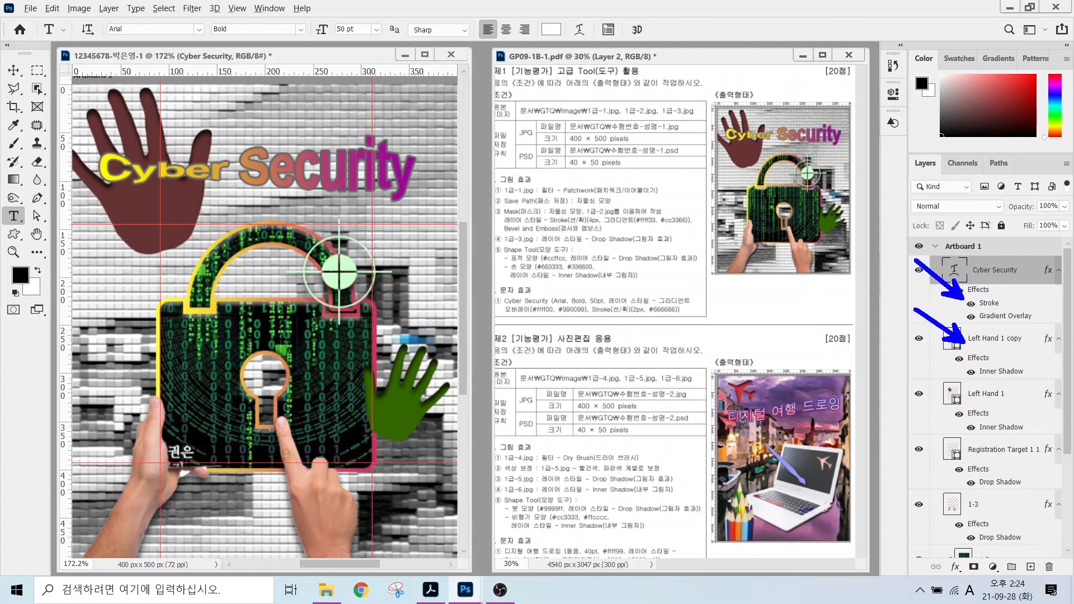
left_click_drag(964, 502, 895, 500)
key("Escape")
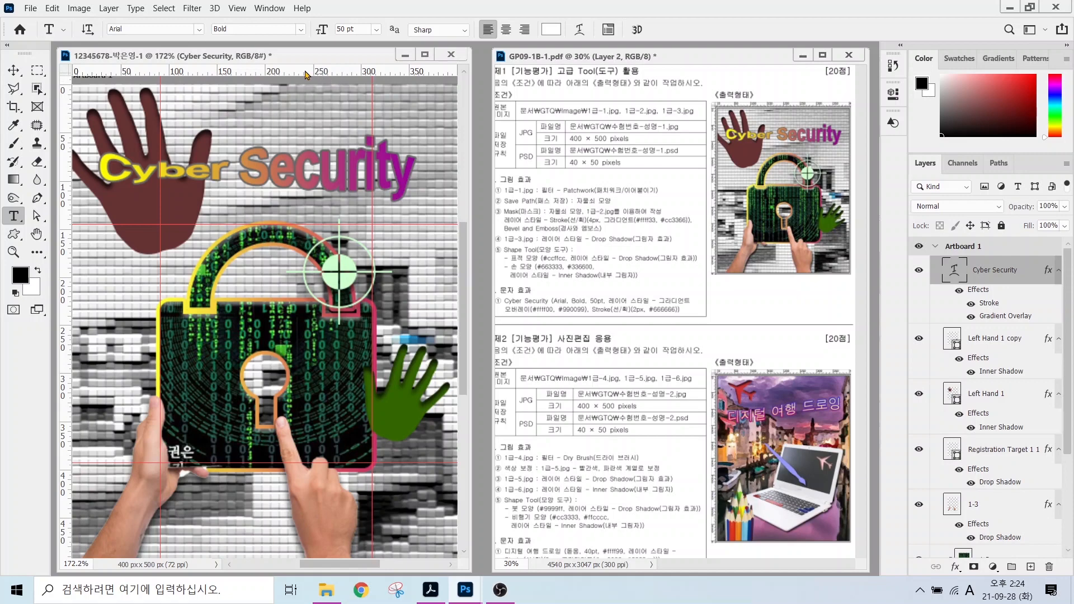
left_click(235, 11)
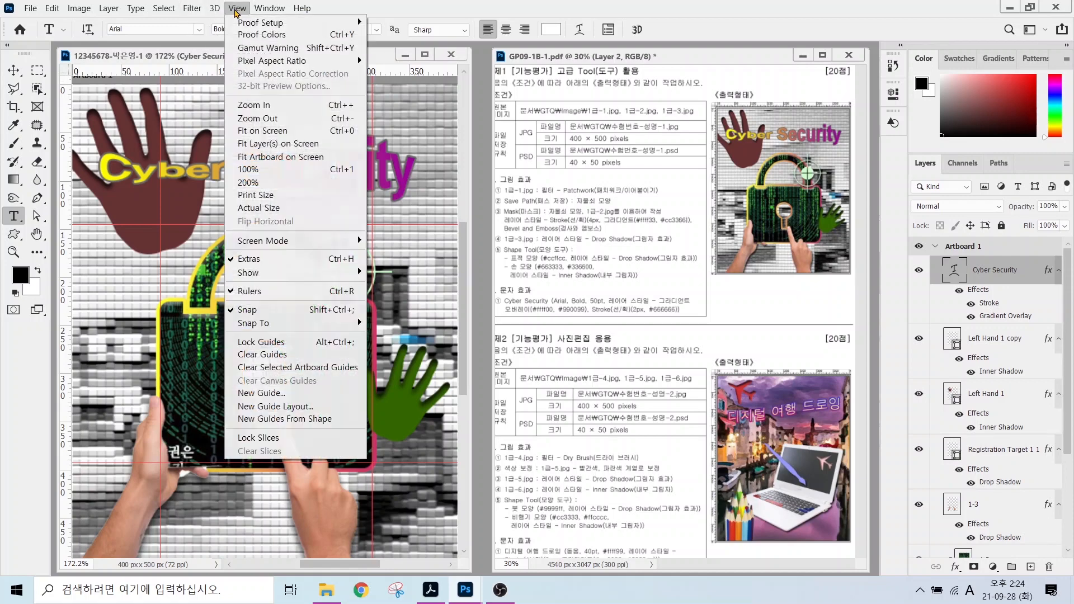
left_click(258, 295)
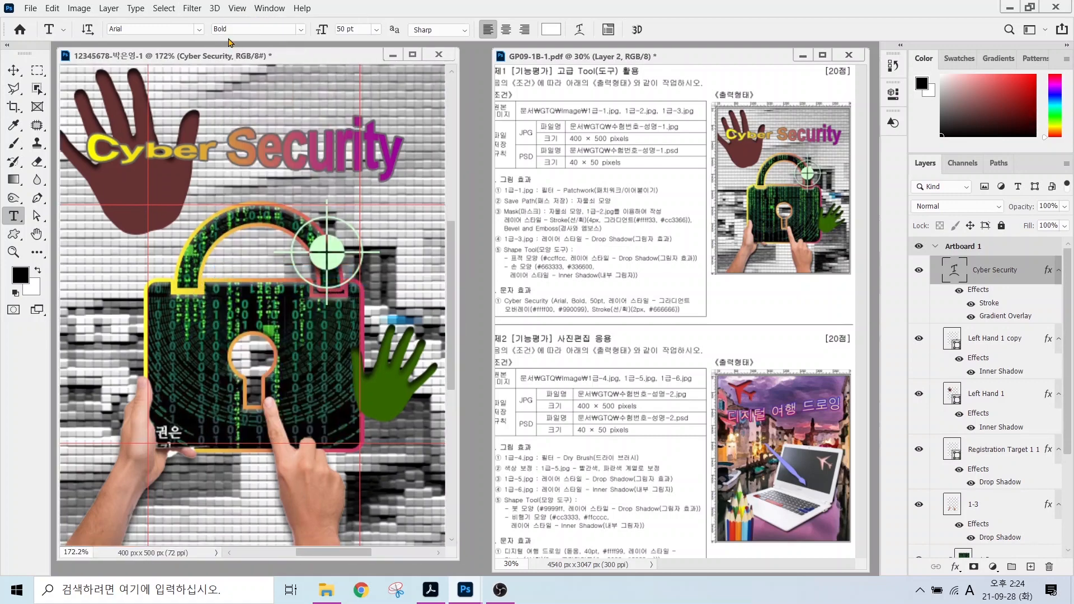
Clear all guide lines from the canvas.
left_click(239, 10)
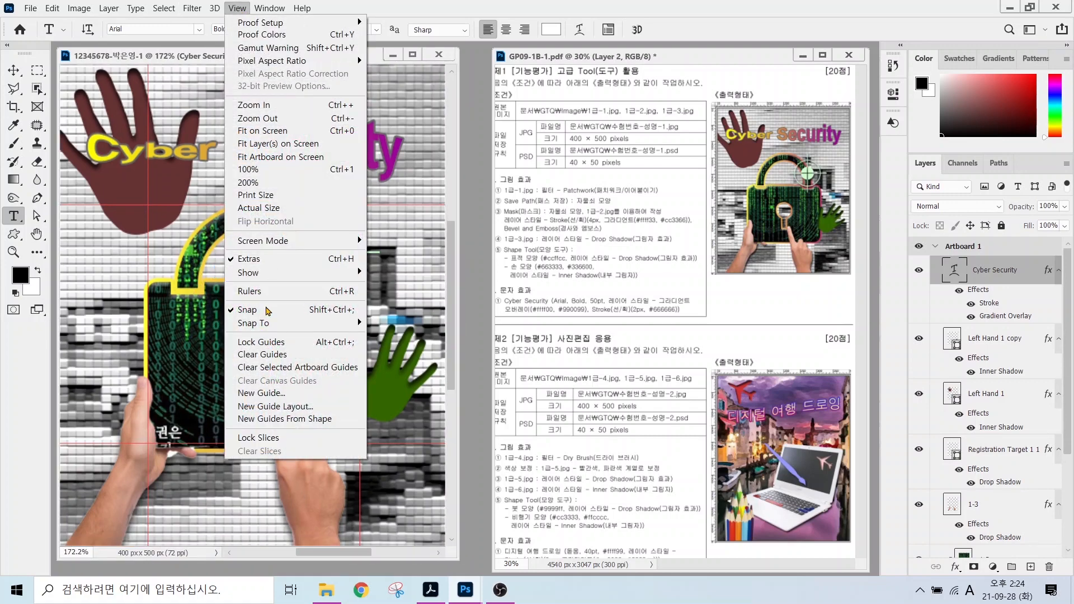
left_click(266, 359)
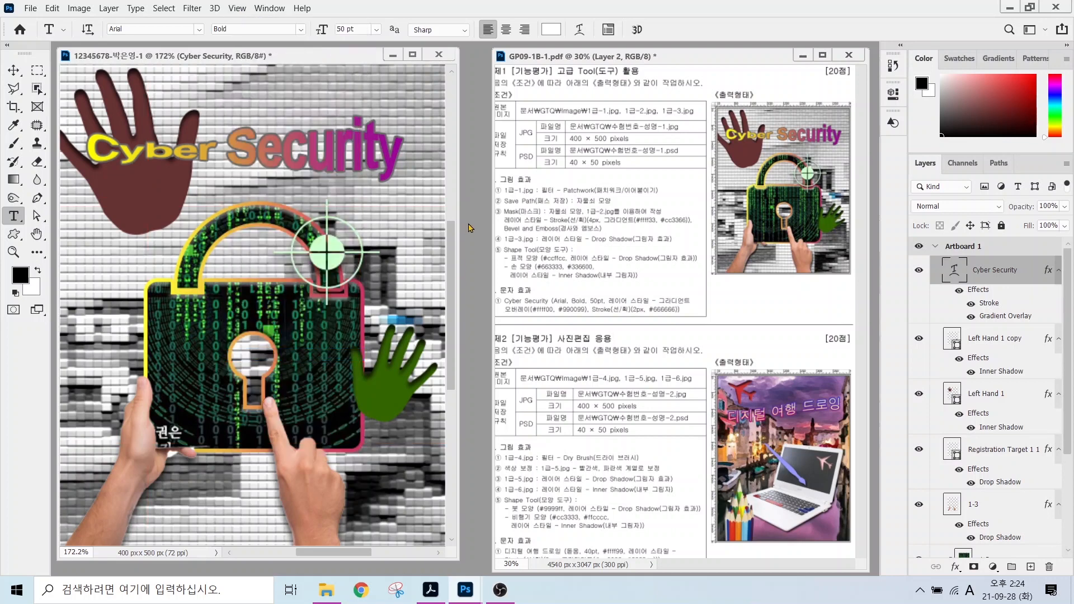
left_click_drag(533, 128, 497, 85)
mouse_move(539, 166)
left_mouse_down()
mouse_move(553, 186)
mouse_move(481, 210)
left_mouse_up()
left_click_drag(554, 145, 669, 144)
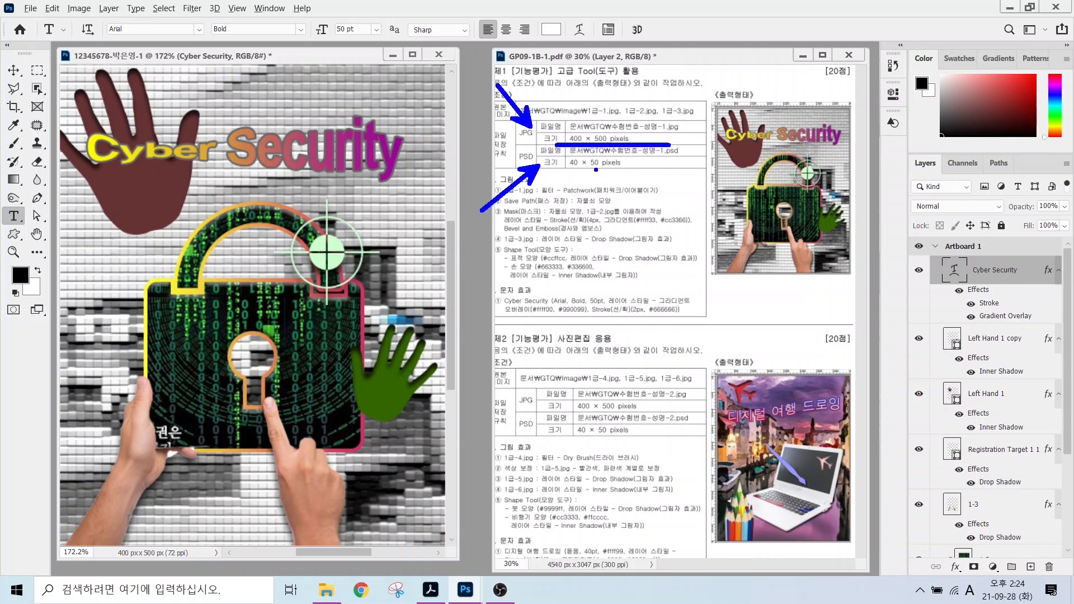
left_click_drag(560, 169, 639, 169)
key("Escape")
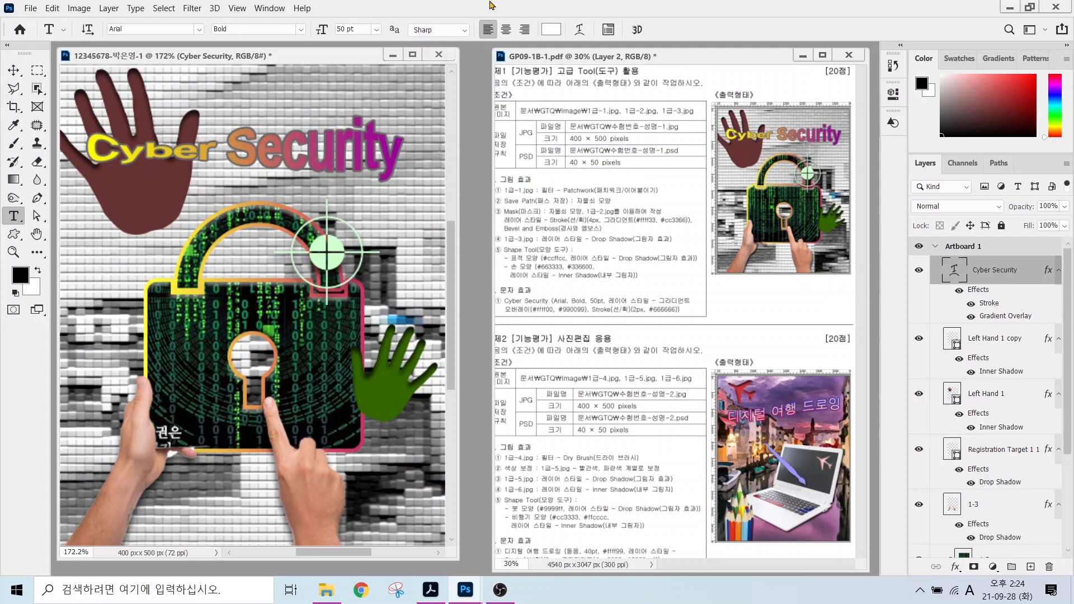
left_click(29, 8)
Save a JPEG copy in the 문서 > GTQ folder, accepting quality 8 (High).
left_click(53, 157)
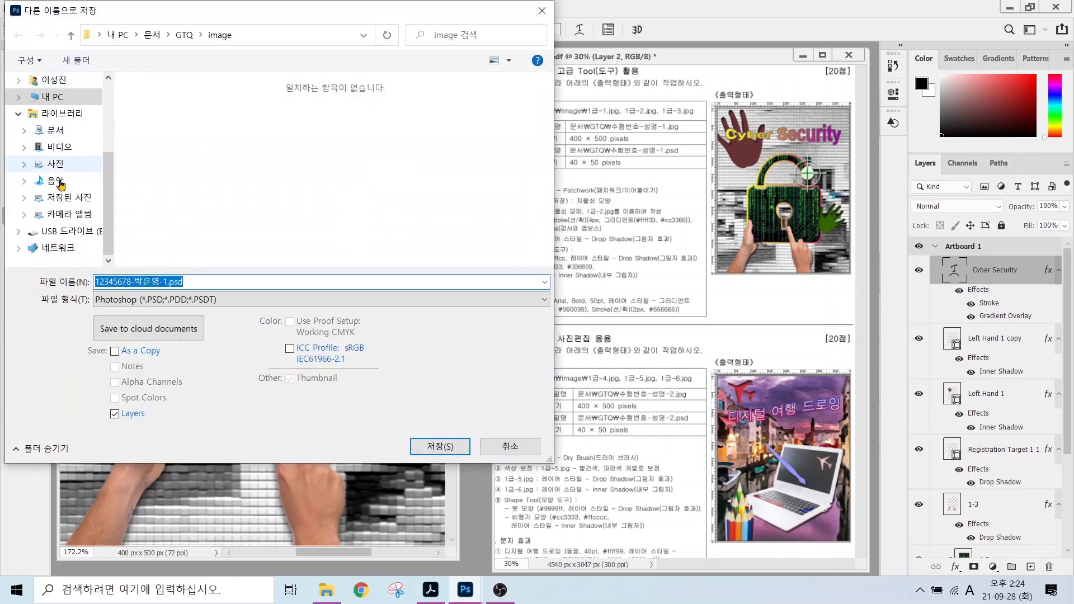
left_click(62, 133)
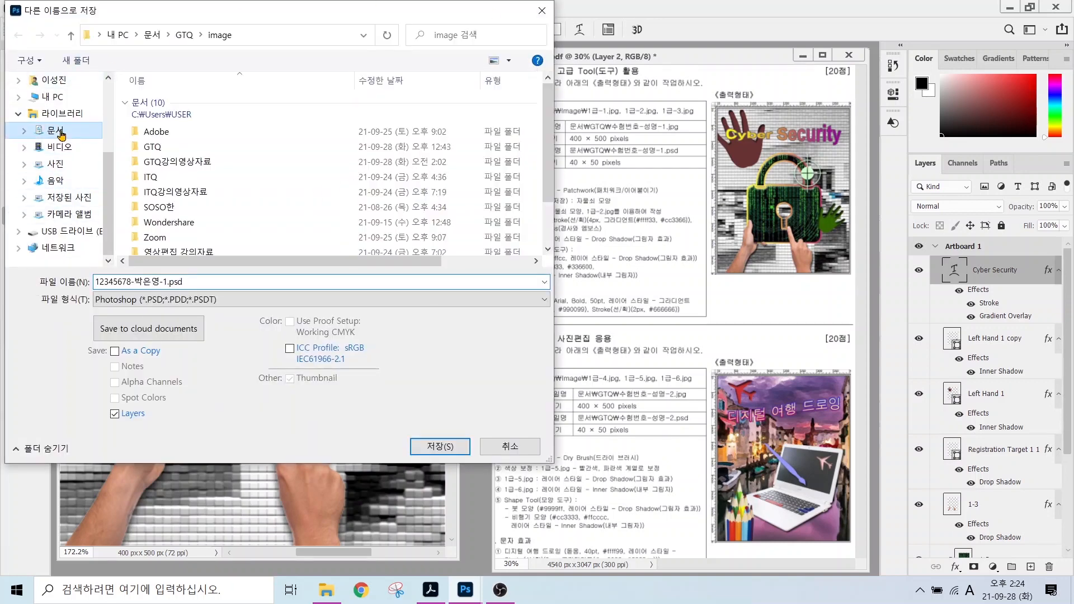
double_click(152, 146)
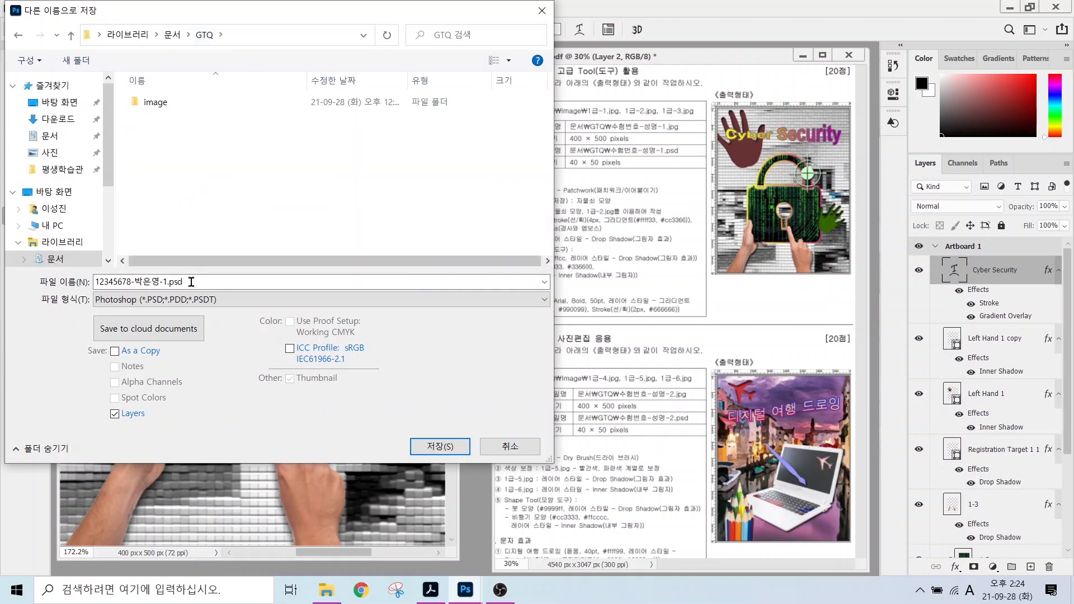
left_click_drag(87, 268, 204, 290)
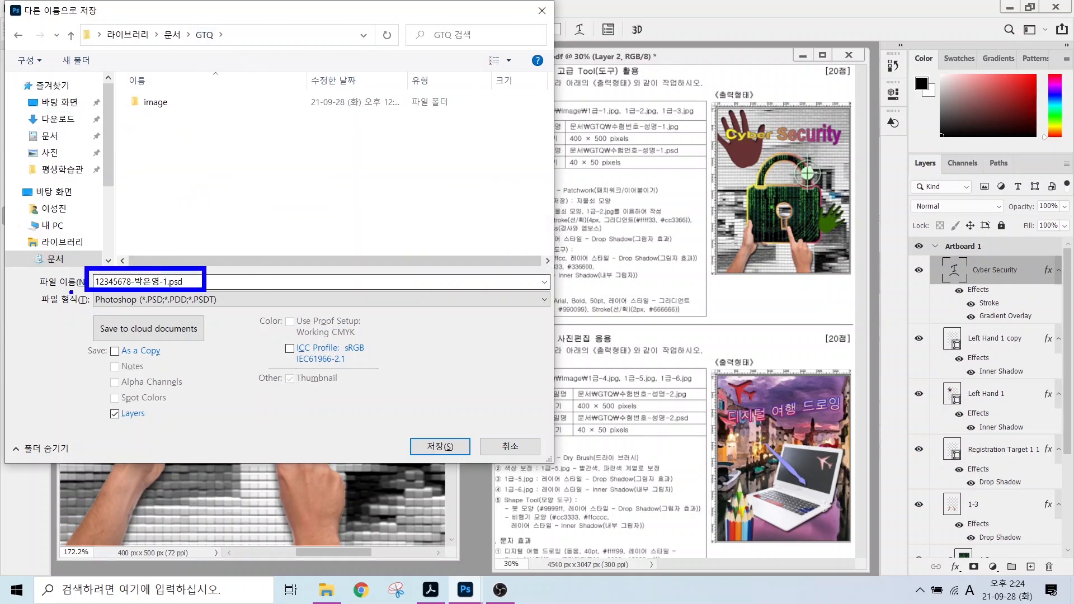
mouse_move(71, 292)
left_mouse_down()
mouse_move(49, 312)
mouse_move(72, 311)
left_mouse_up()
left_click(212, 300)
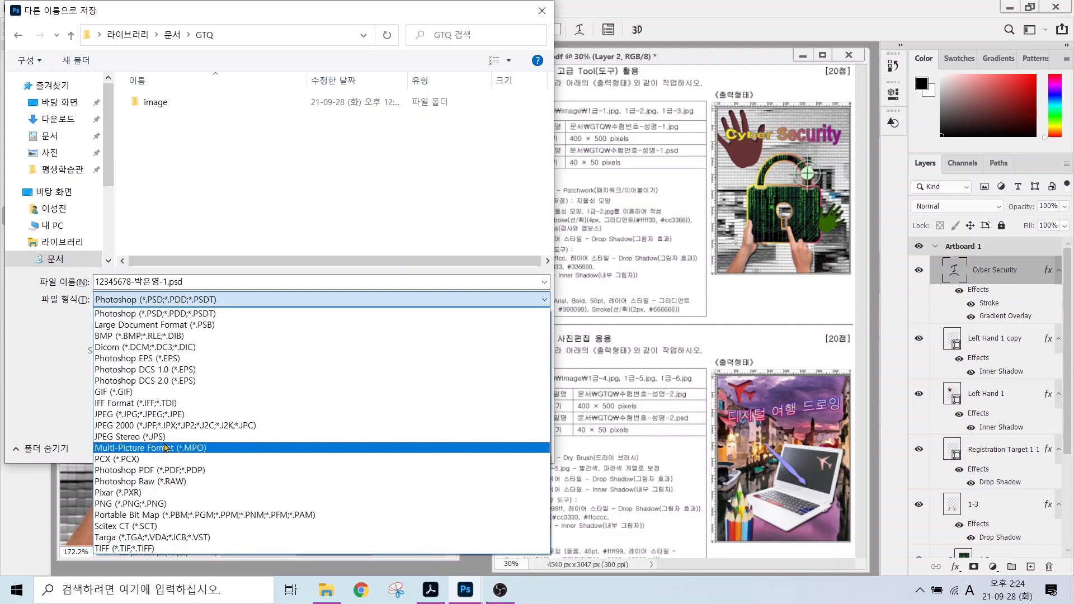
left_click(127, 415)
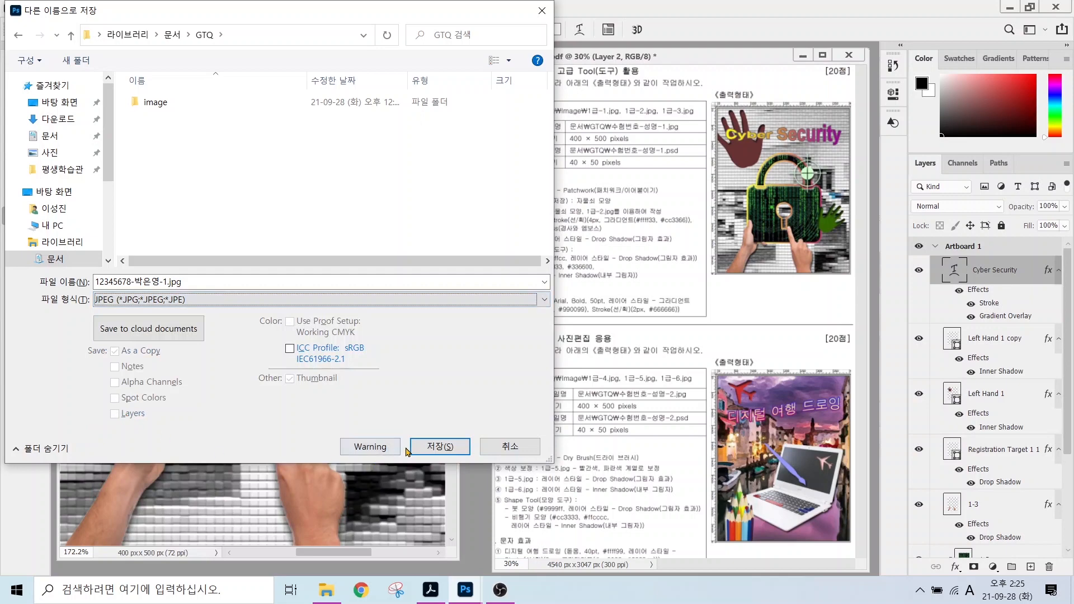
left_click(440, 512)
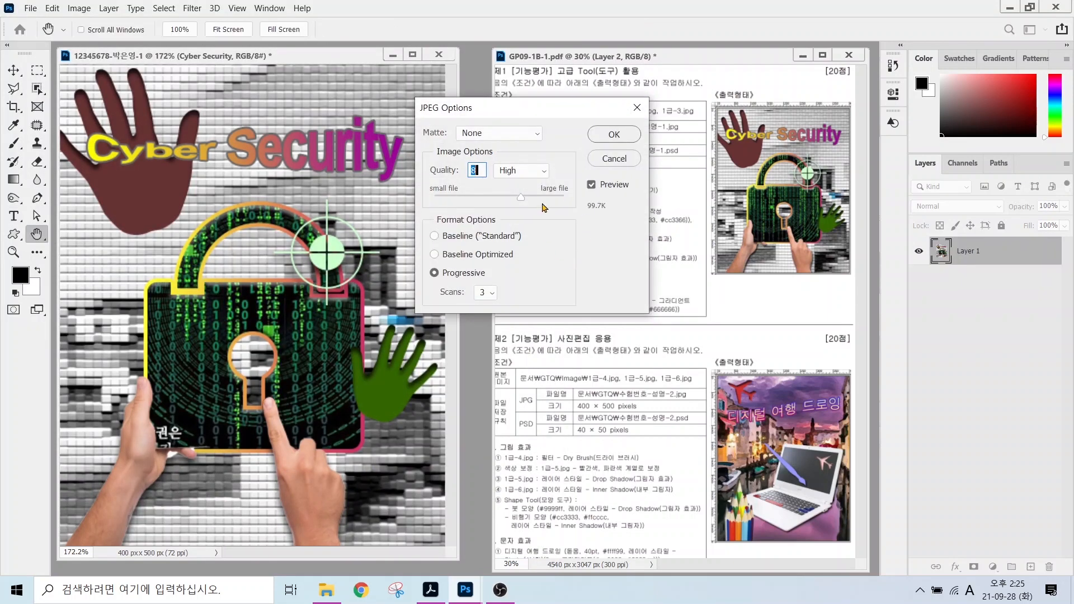
key("Return")
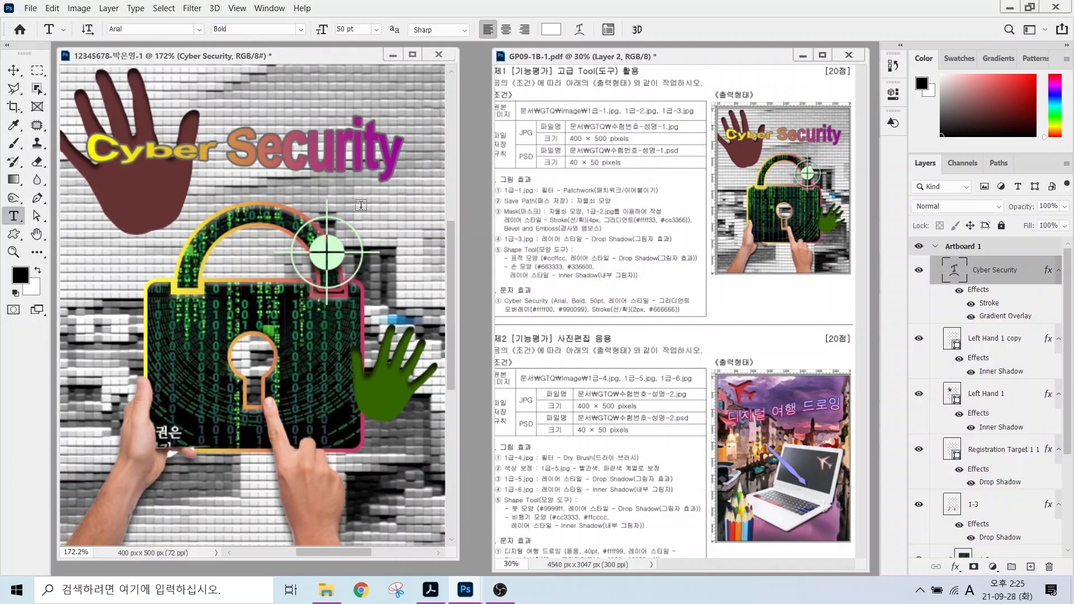
left_click(79, 9)
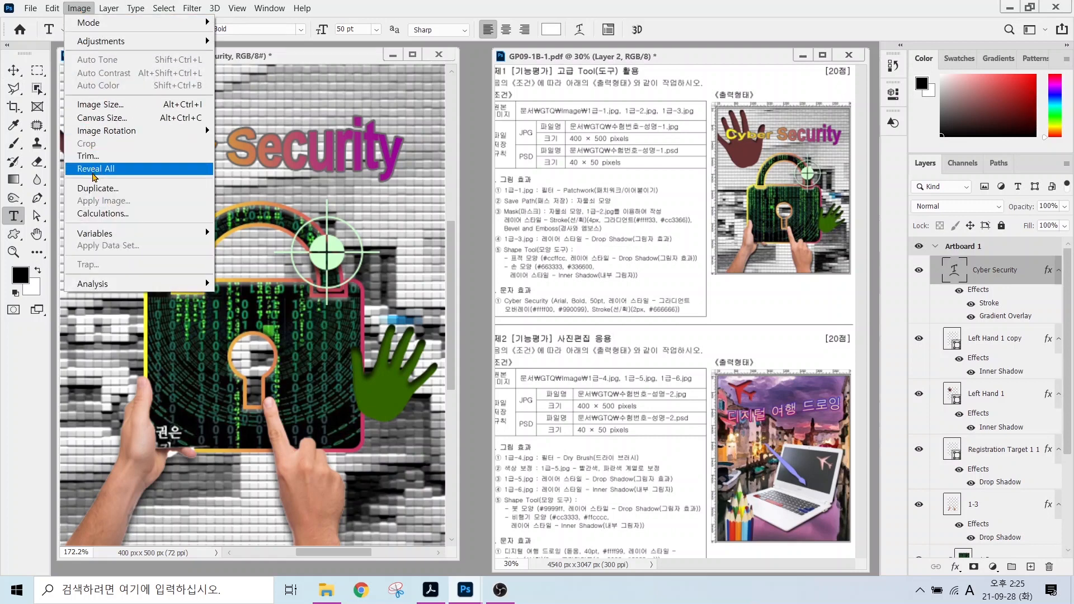
Resize the image to 40 × 50 pixels with a width of 40.
left_click(95, 104)
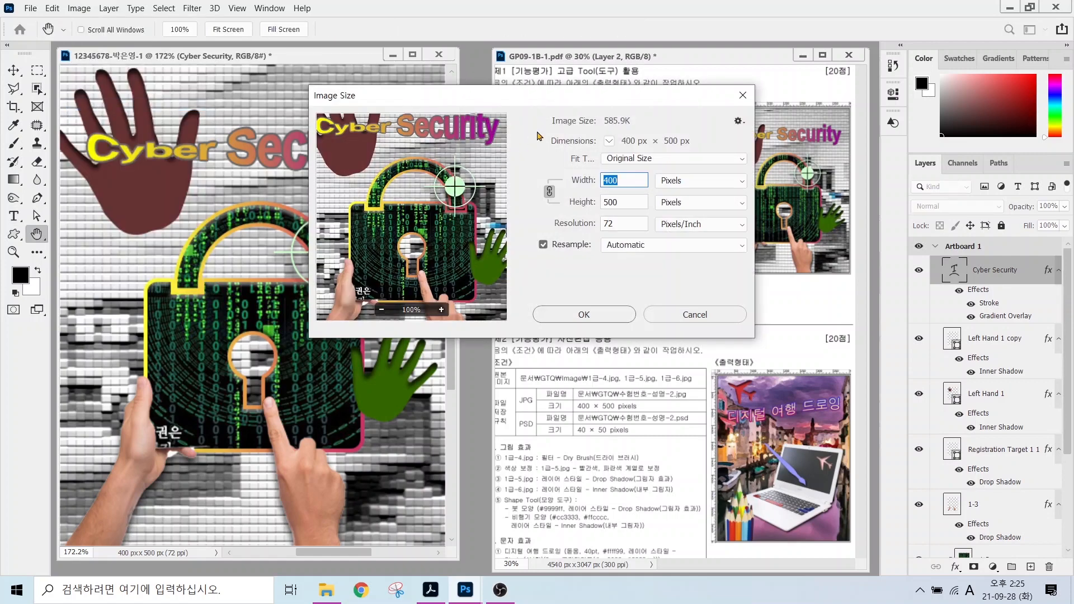
type("40")
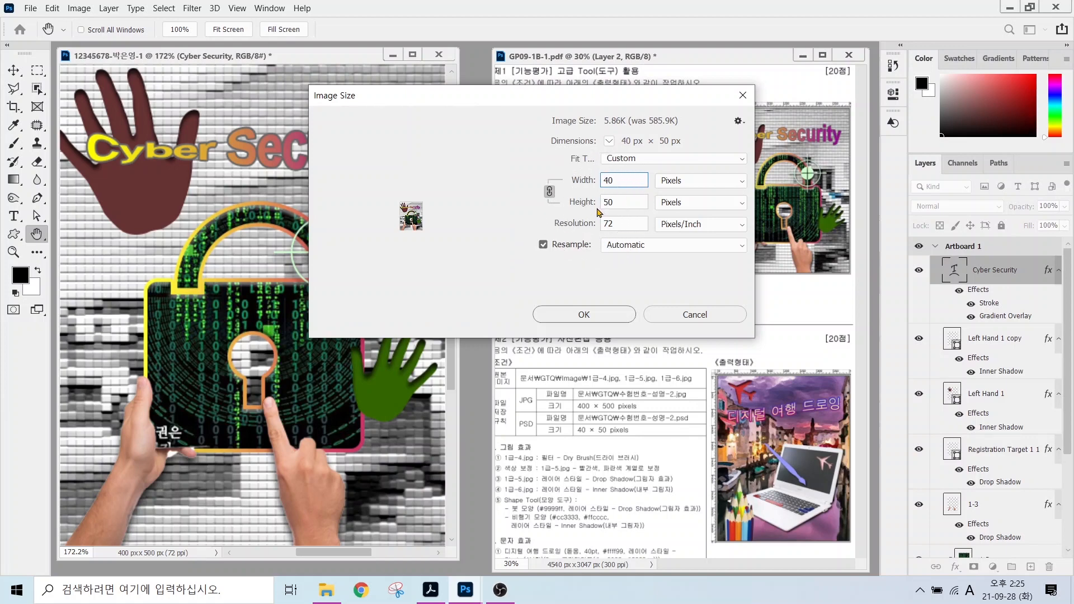
left_click(583, 315)
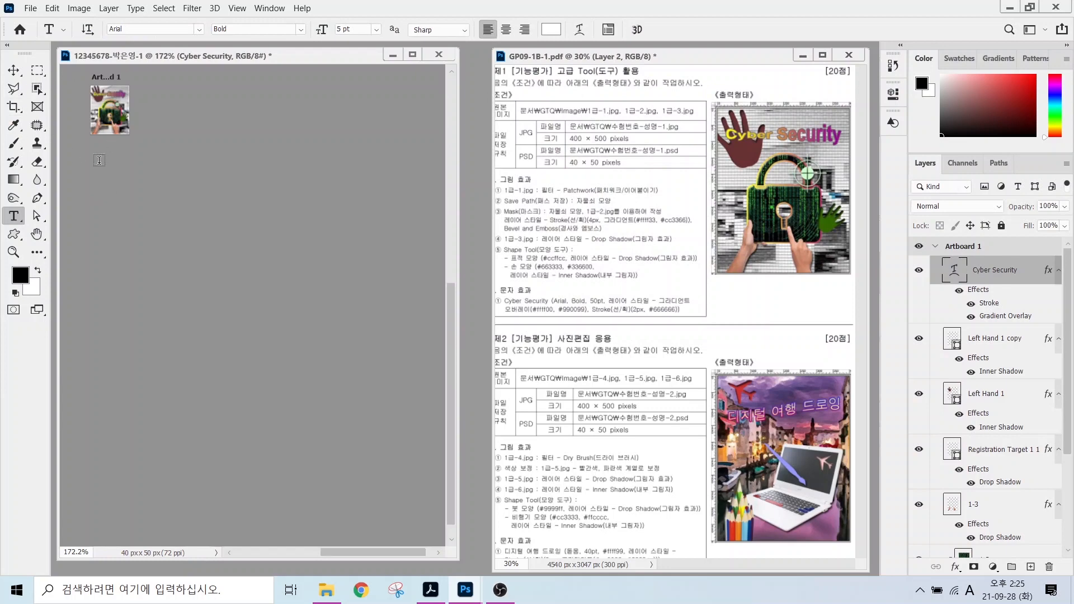
Save the small image as a PSD in the 문서 > GTQ folder.
left_click(28, 8)
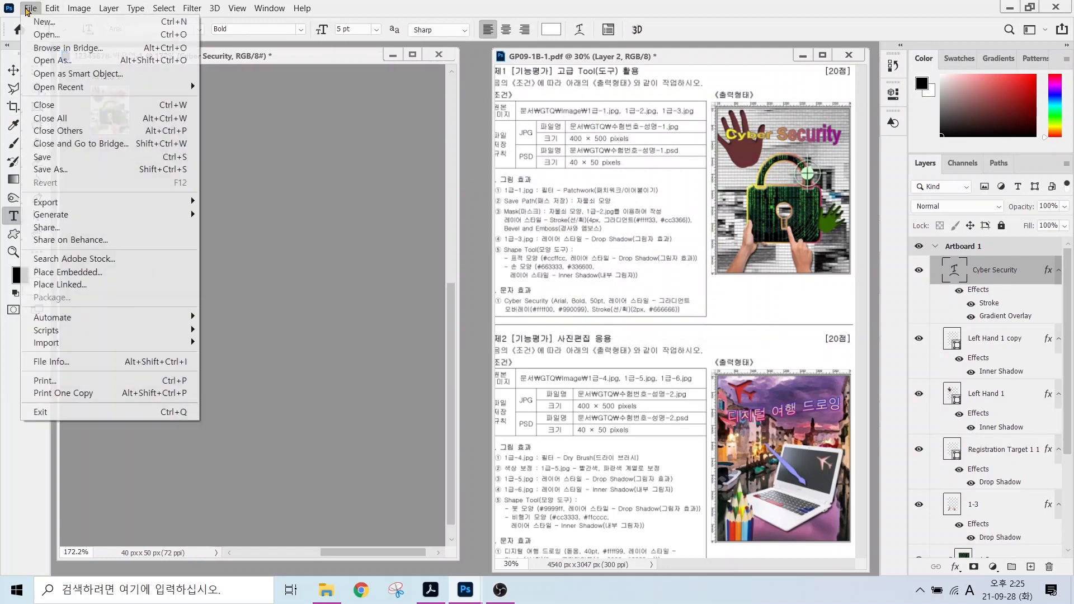
left_click(58, 170)
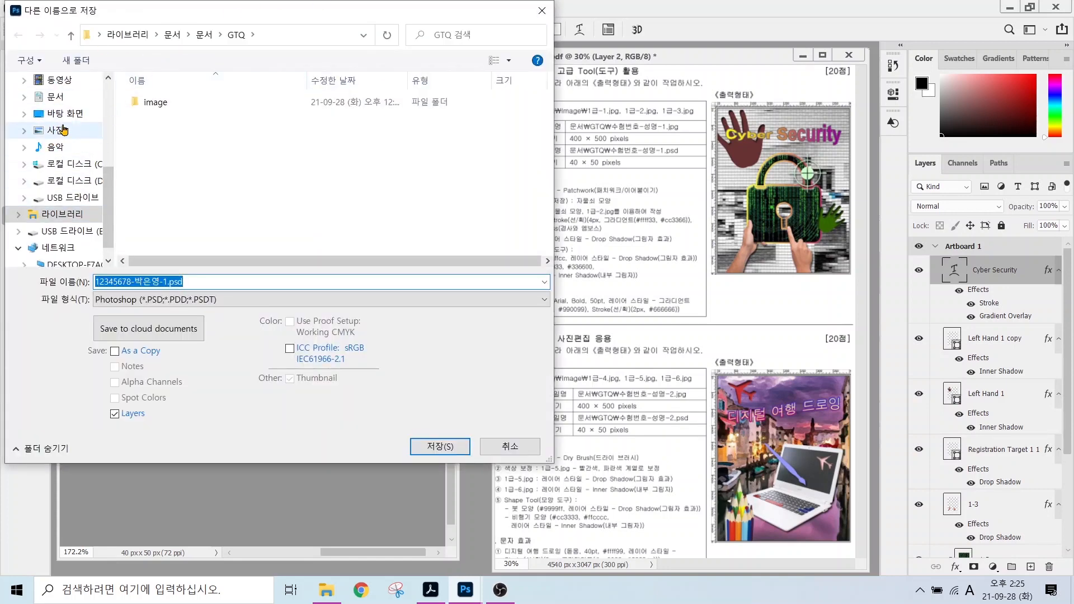
left_click(56, 97)
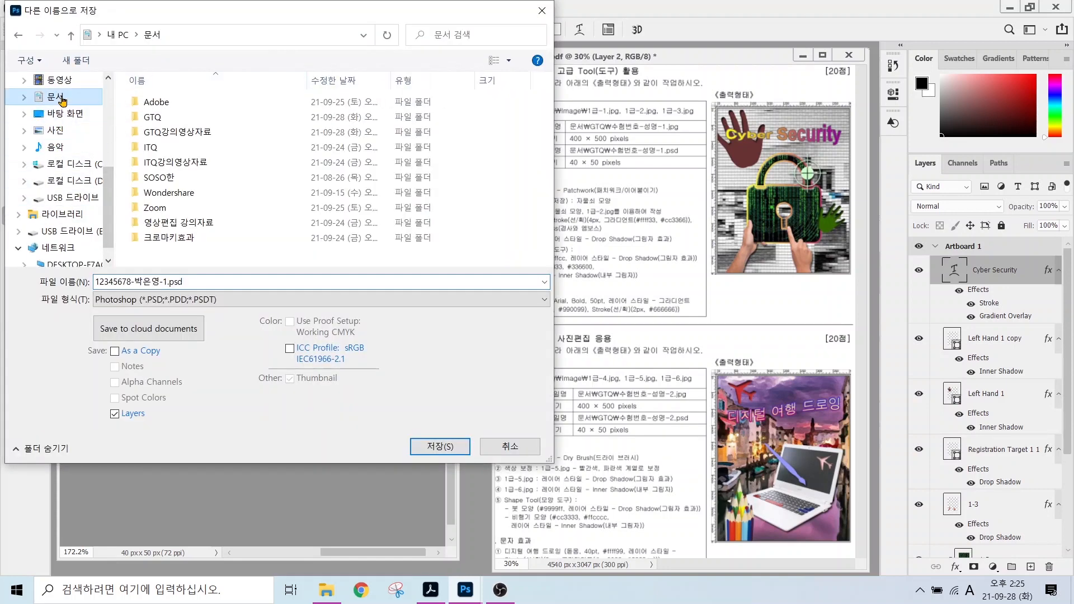
double_click(160, 123)
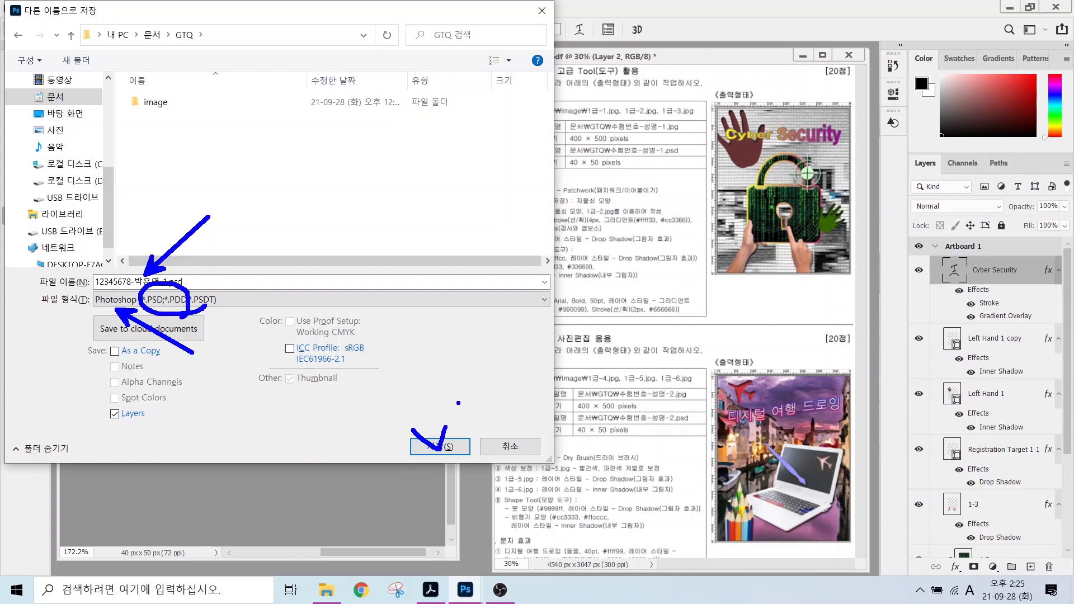
left_click(440, 447)
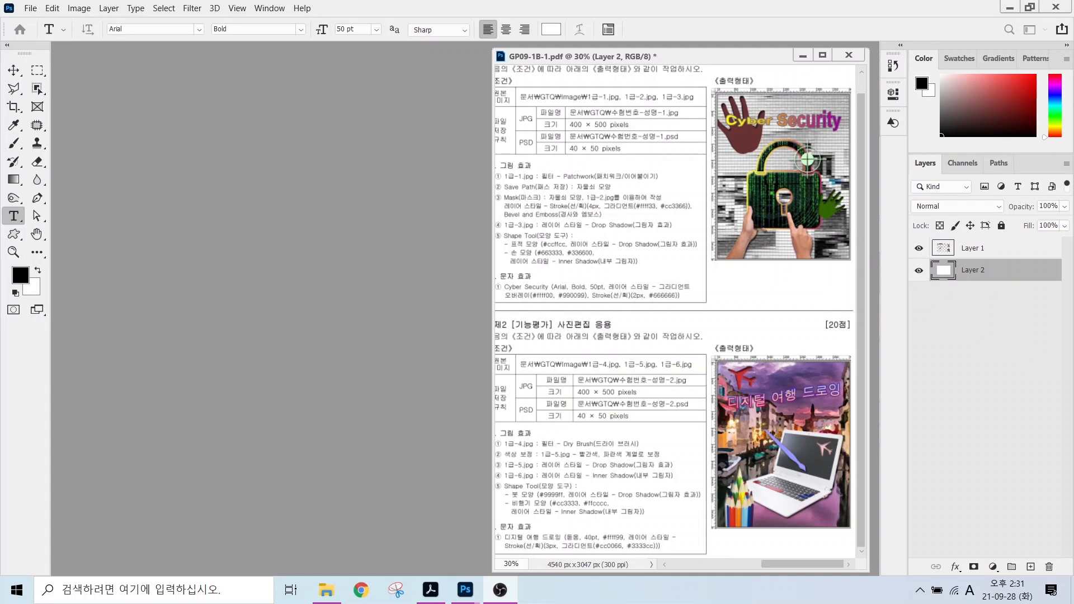
Create a new 400 × 500 px, 72 ppi RGB document named with the examinee's ID and name.
left_click(30, 9)
left_click(41, 22)
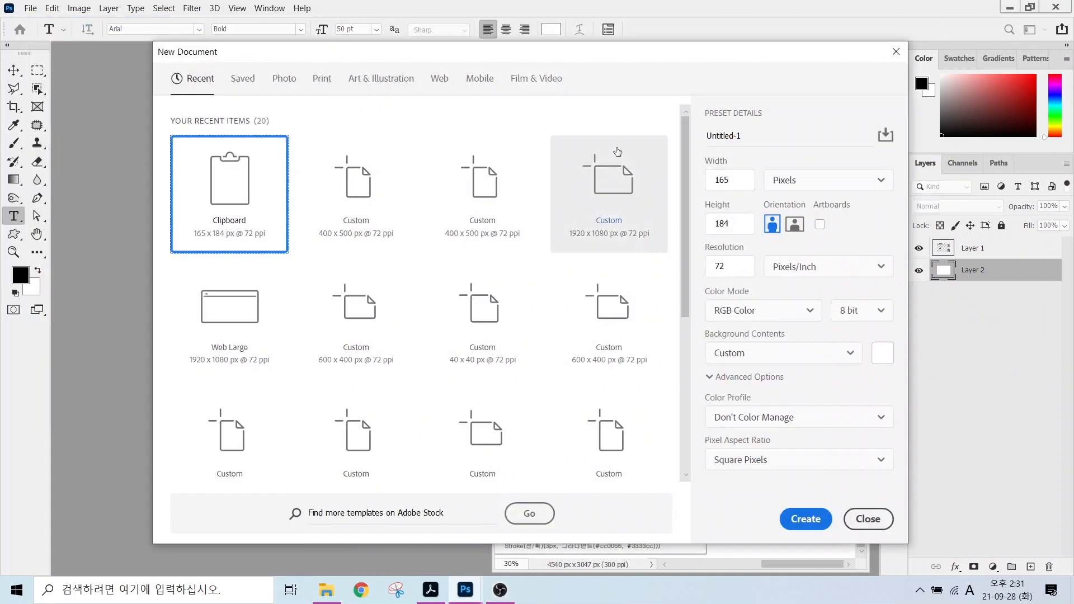
left_click(731, 135)
key("ctrl+a")
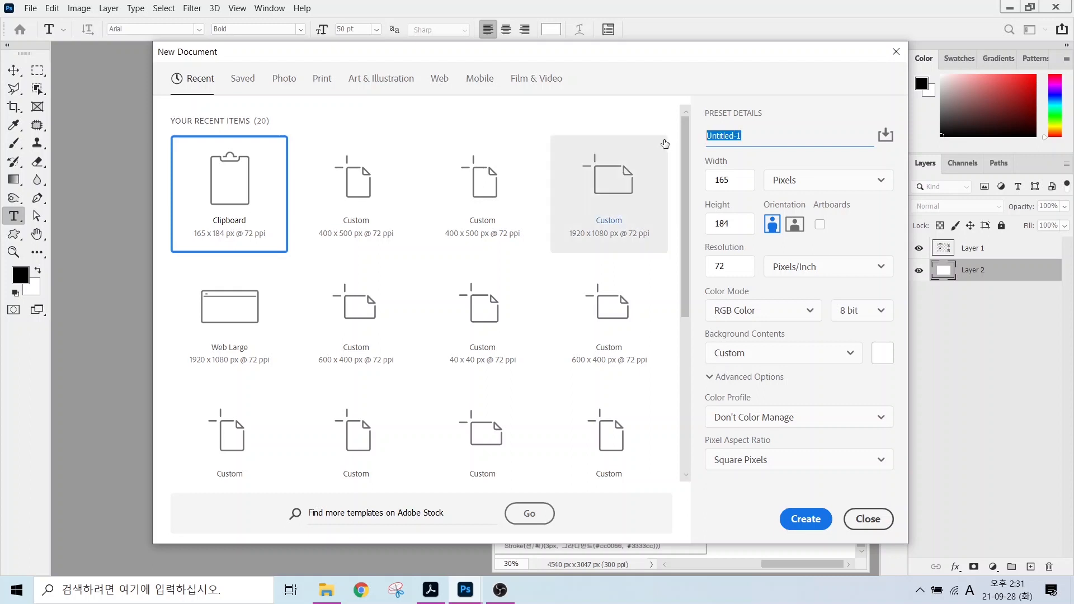
type("12345678")
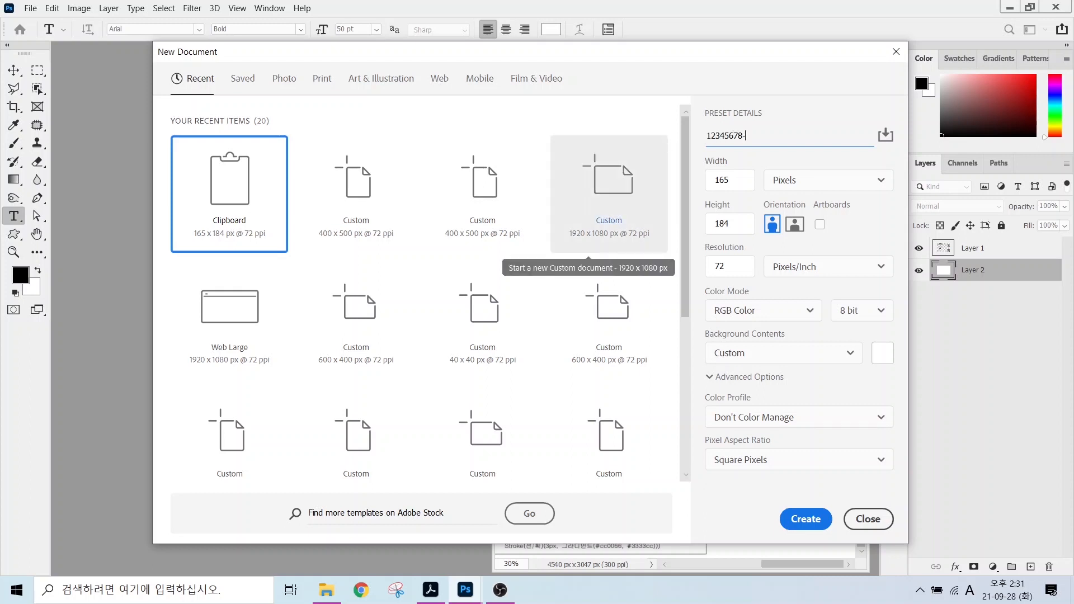
left_click(738, 179)
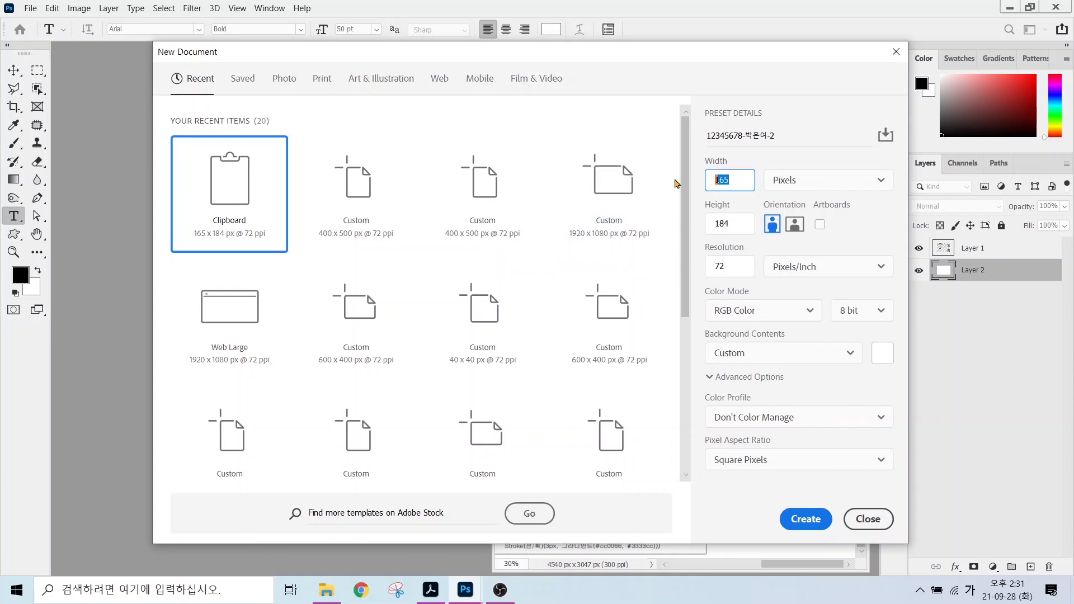
type("400")
key("Tab")
key("Tab")
type("5")
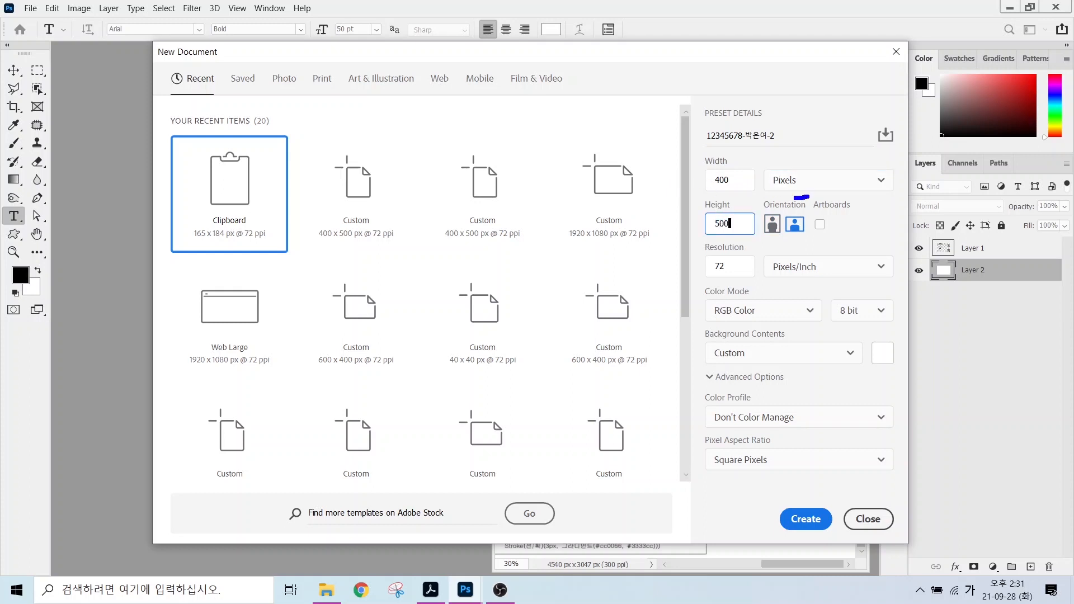
mouse_move(794, 198)
left_mouse_down()
mouse_move(803, 153)
mouse_move(817, 210)
left_mouse_up()
left_click_drag(696, 246, 773, 277)
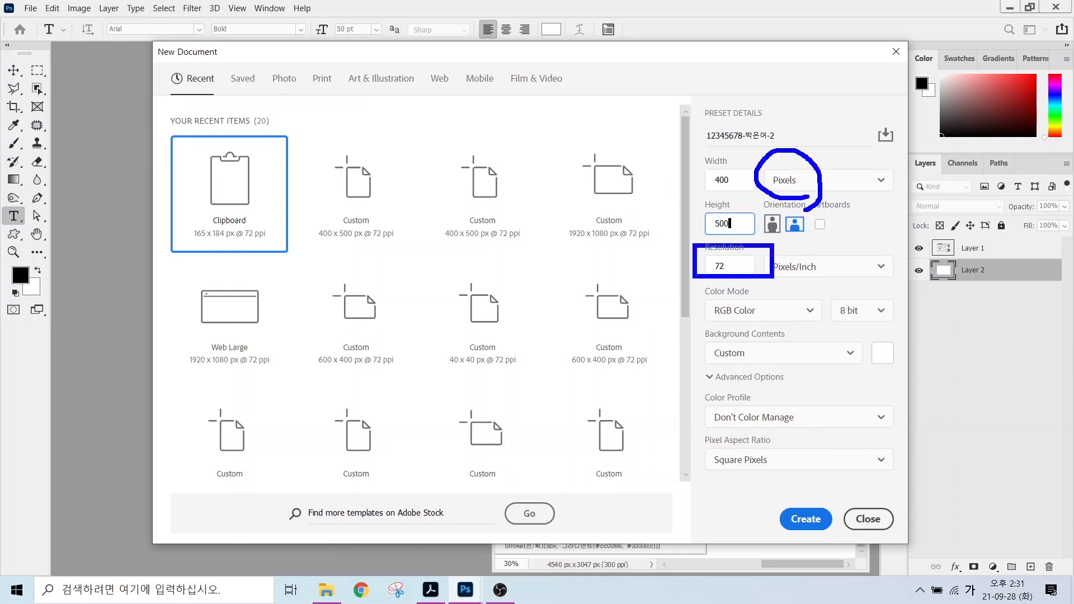
left_click_drag(692, 302, 761, 325)
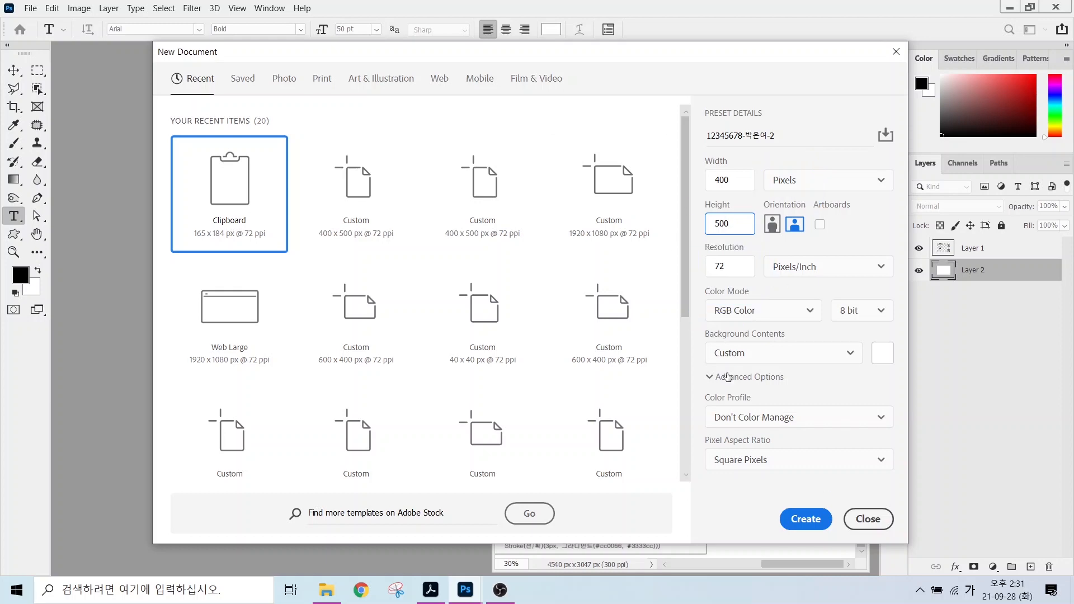
key("Return")
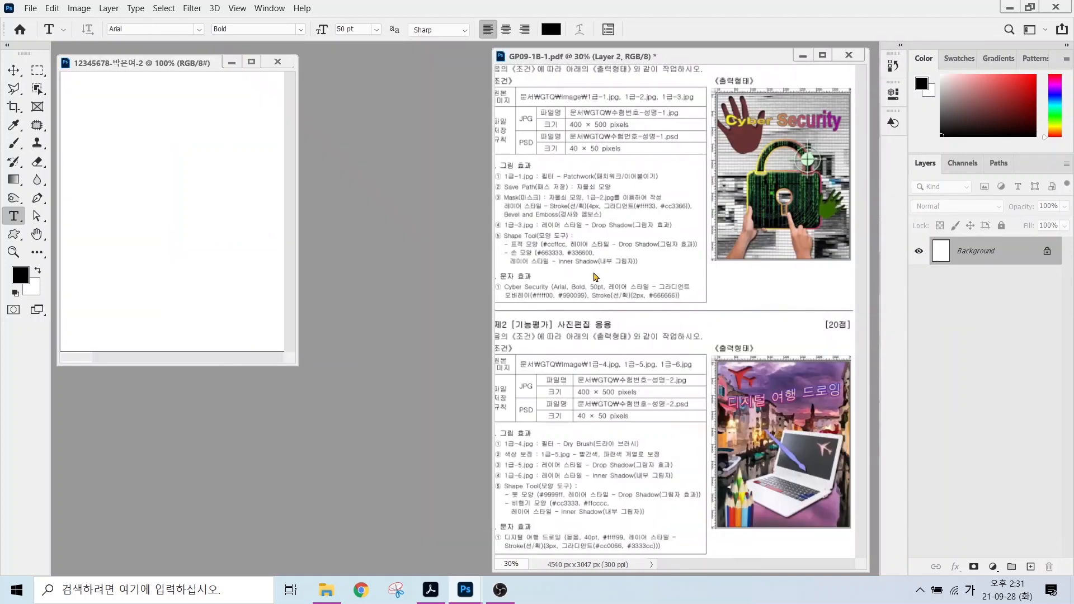
Show rulers, fit the document to the screen, and bring up the Open window.
left_click(233, 9)
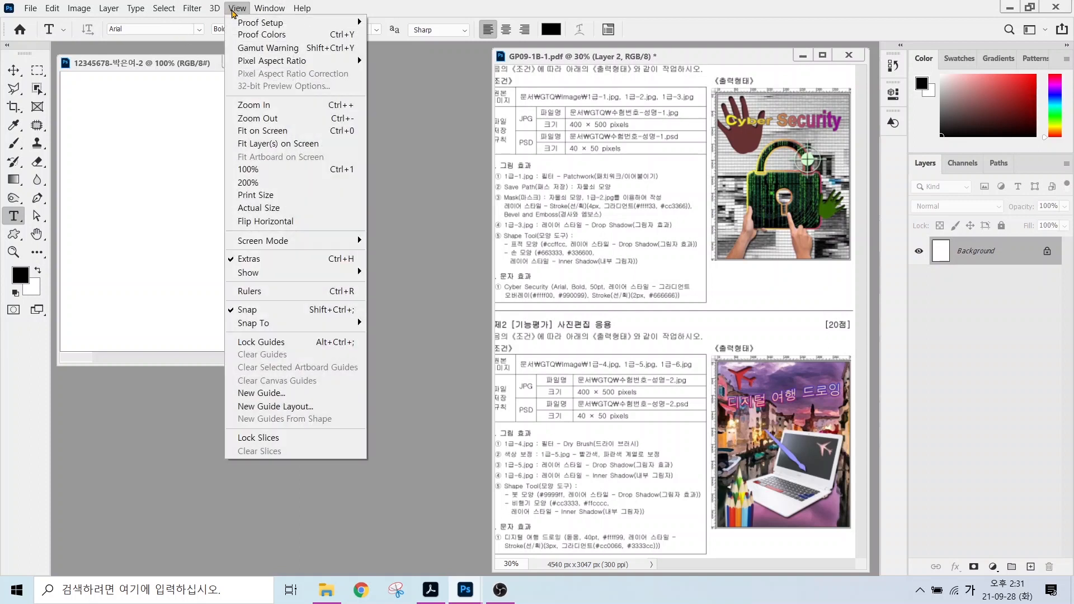
left_click(268, 291)
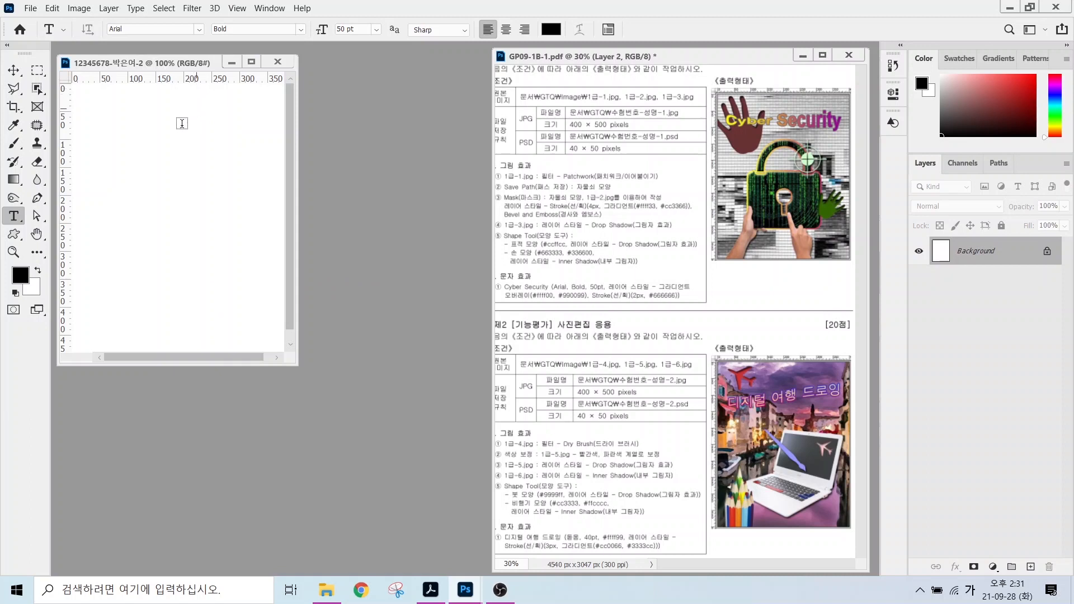
double_click(36, 235)
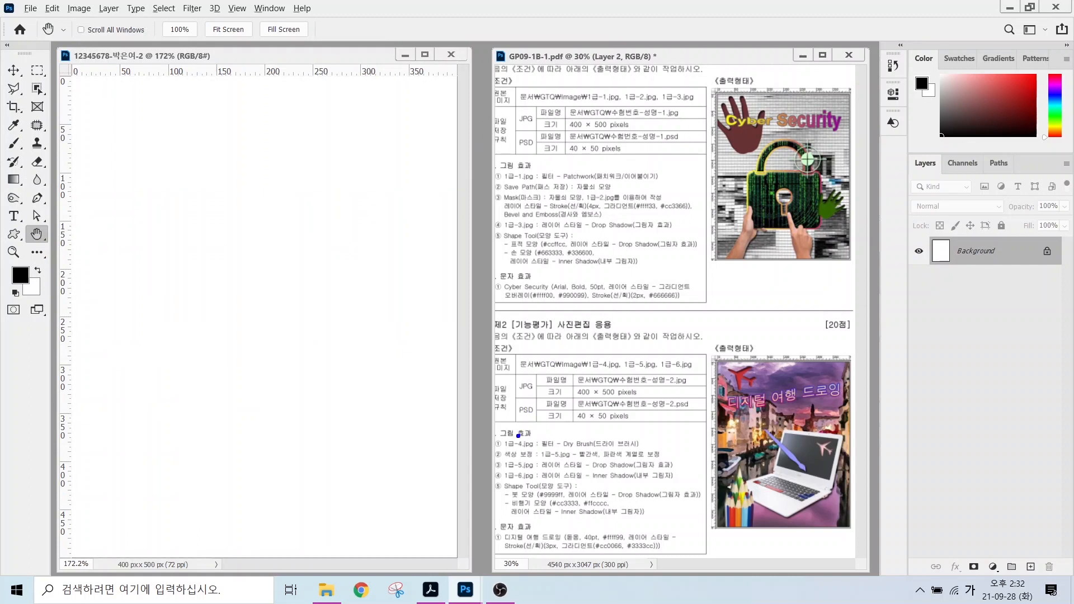
left_click_drag(519, 435, 500, 393)
key("ctrl+o")
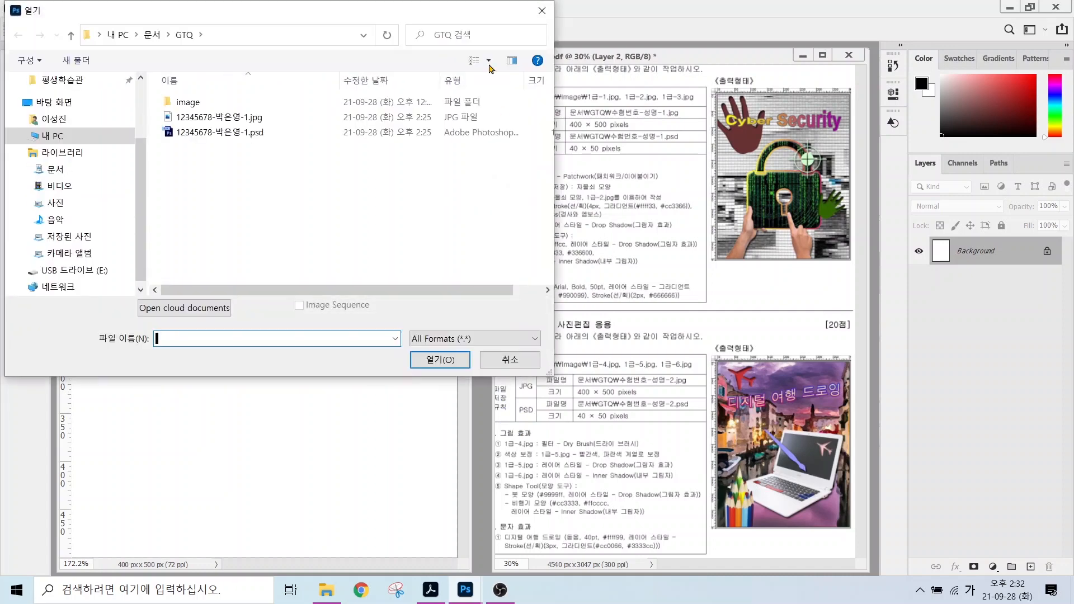
Open 1급-4.jpg and resize it to 751 × 500 px with height 500.
double_click(179, 102)
left_click(426, 148)
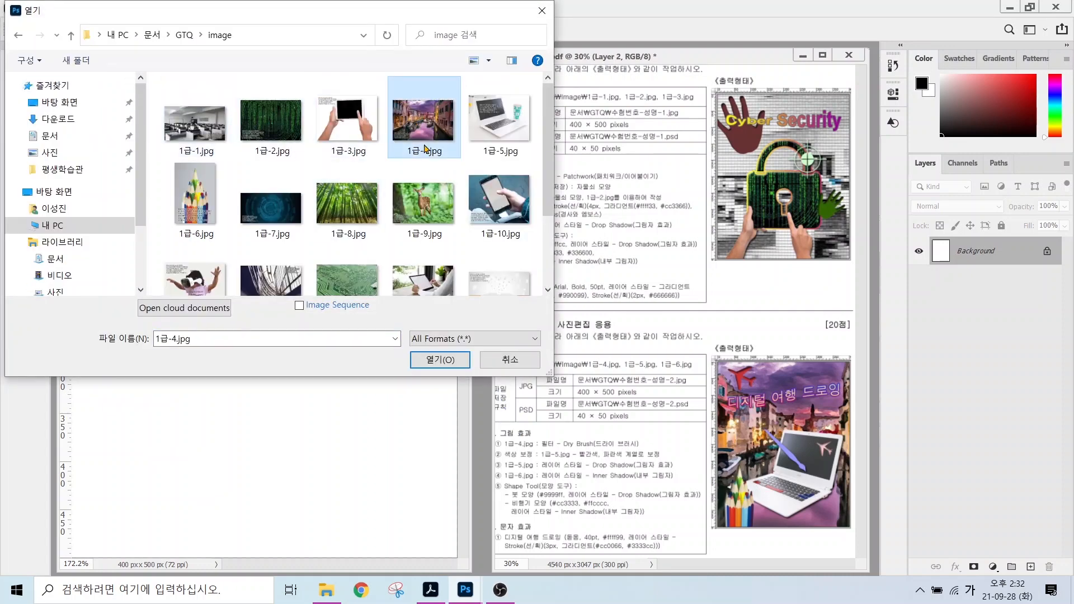
left_click(440, 361)
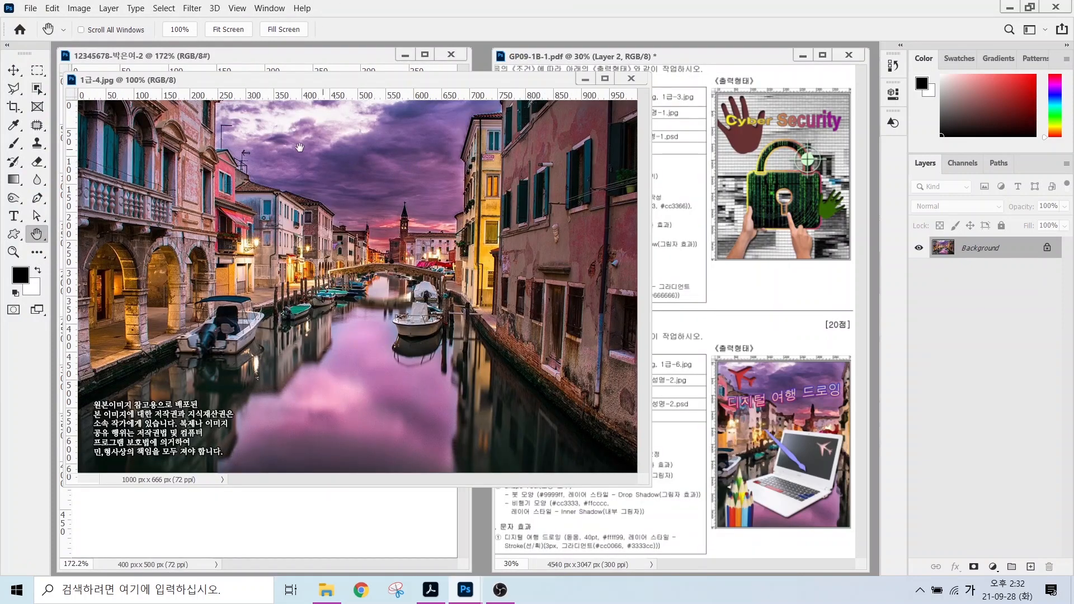
left_click(76, 9)
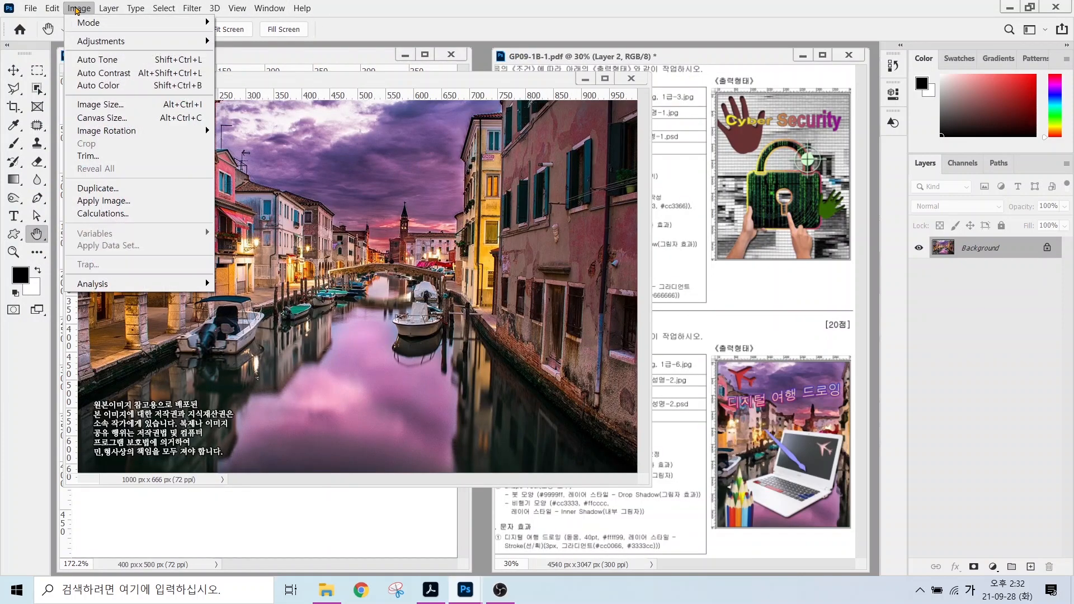
left_click(95, 105)
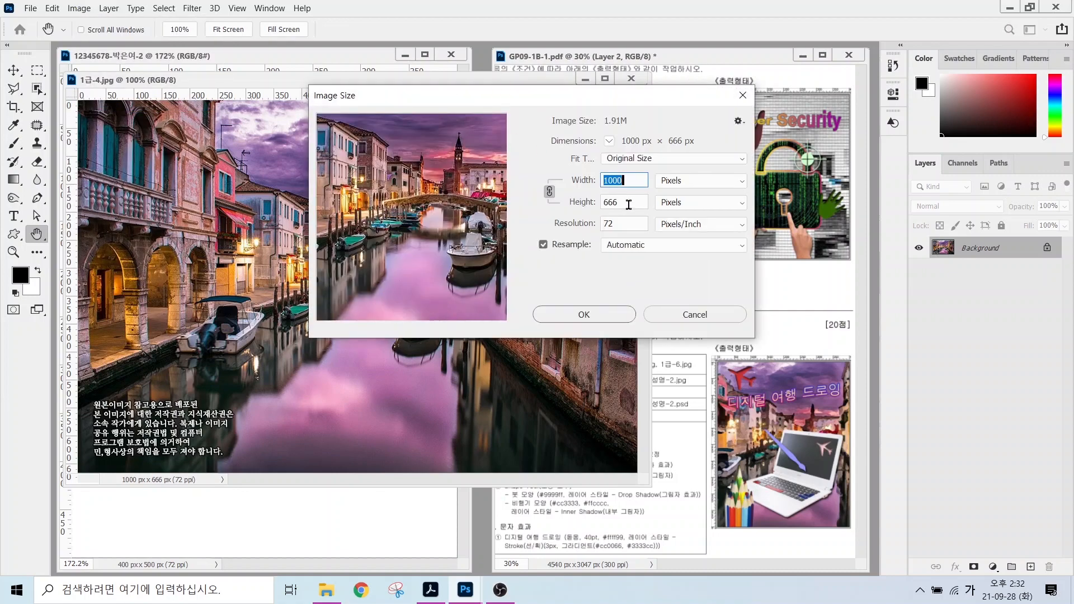
left_click(583, 202)
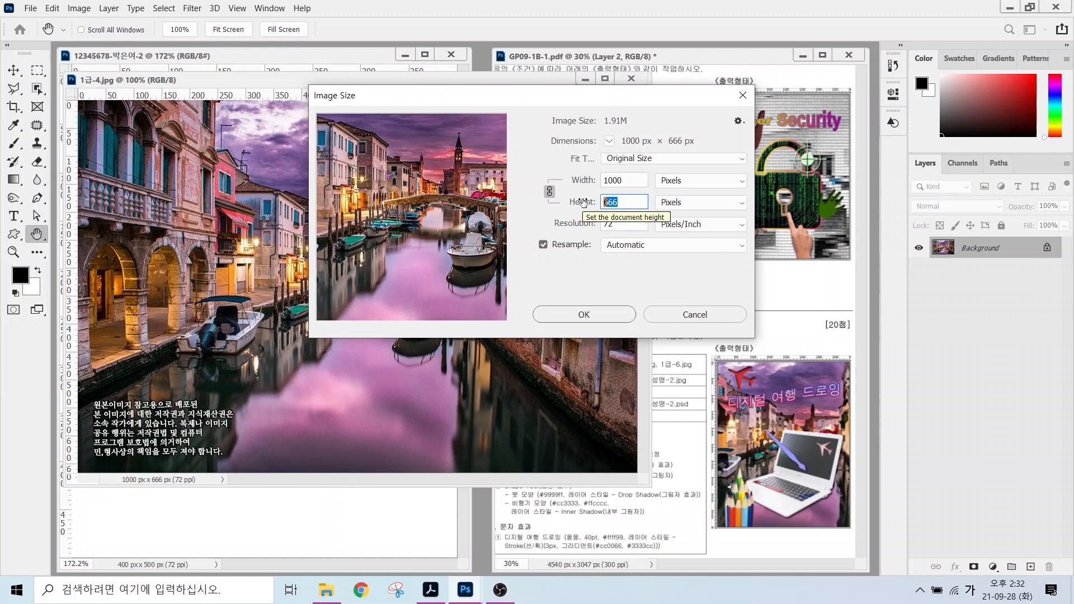
type("500")
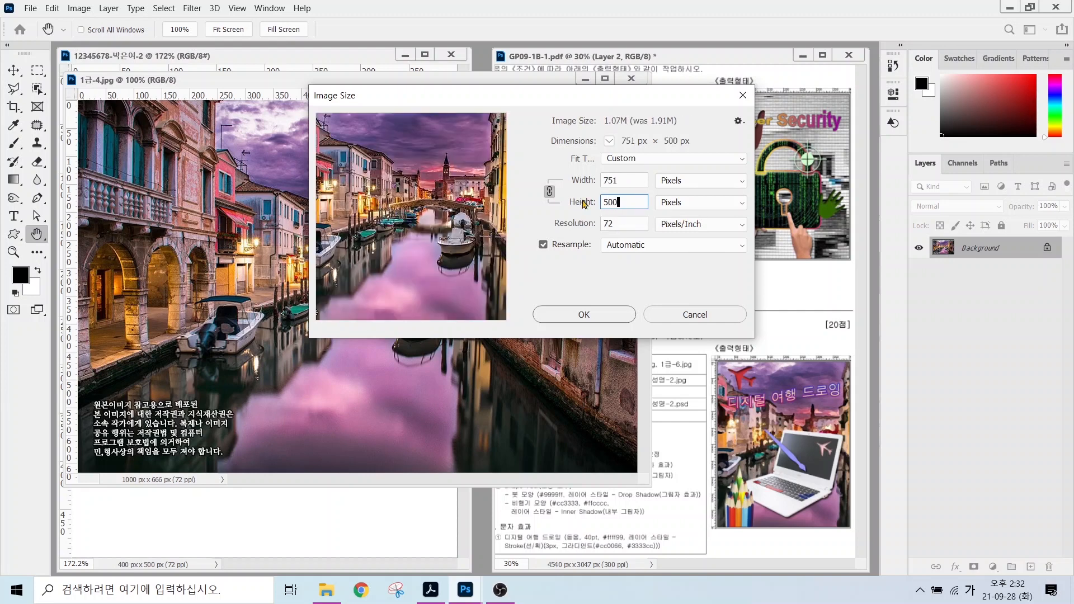
left_click(584, 314)
Drag the canal photo into the exam document as Layer 1 and close the original unsaved.
left_click_drag(338, 84, 487, 162)
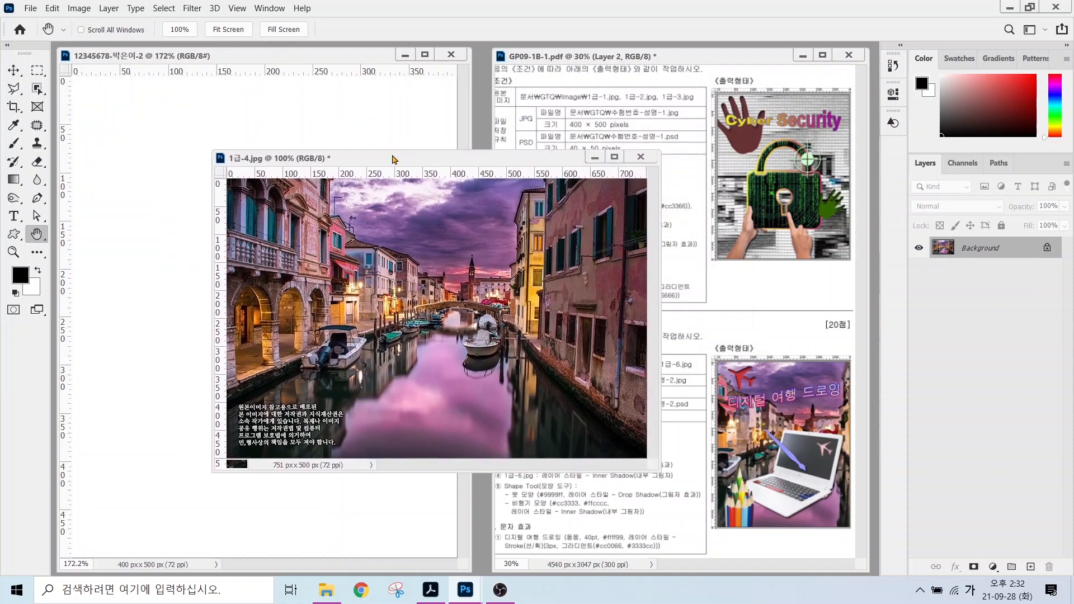
key("v")
left_click_drag(473, 302, 331, 329)
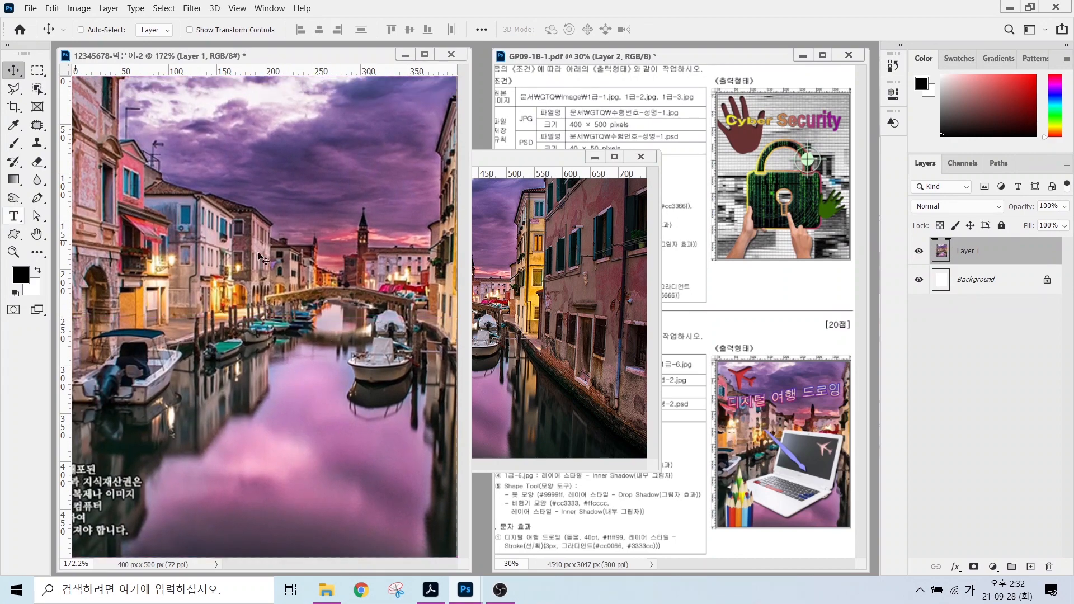
left_click(641, 156)
left_click(552, 234)
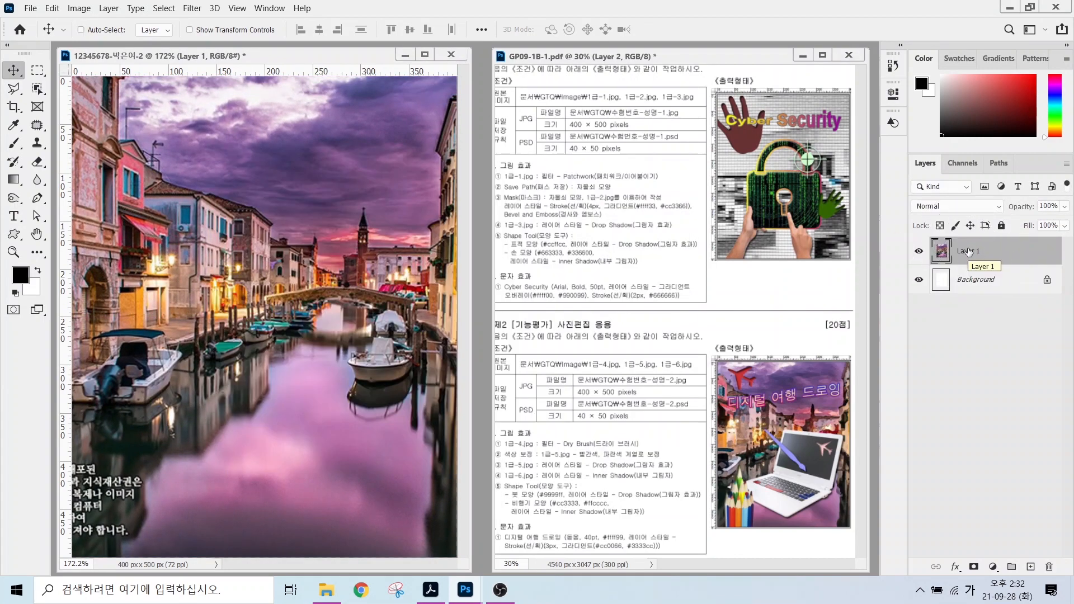
Rename the canal layer to 1-4.
double_click(968, 251)
type("1-4")
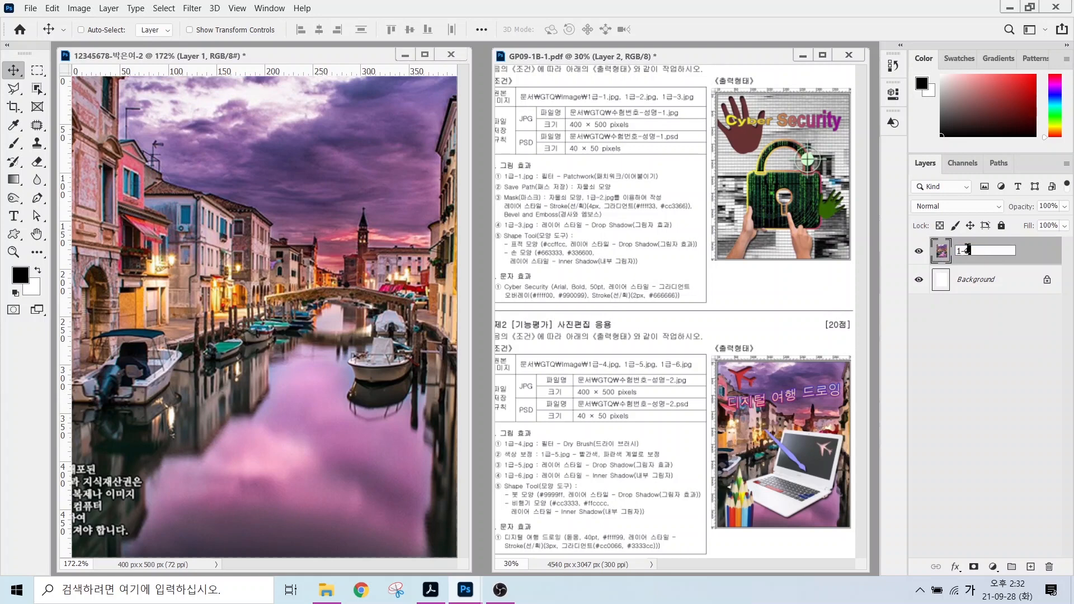
key("Return")
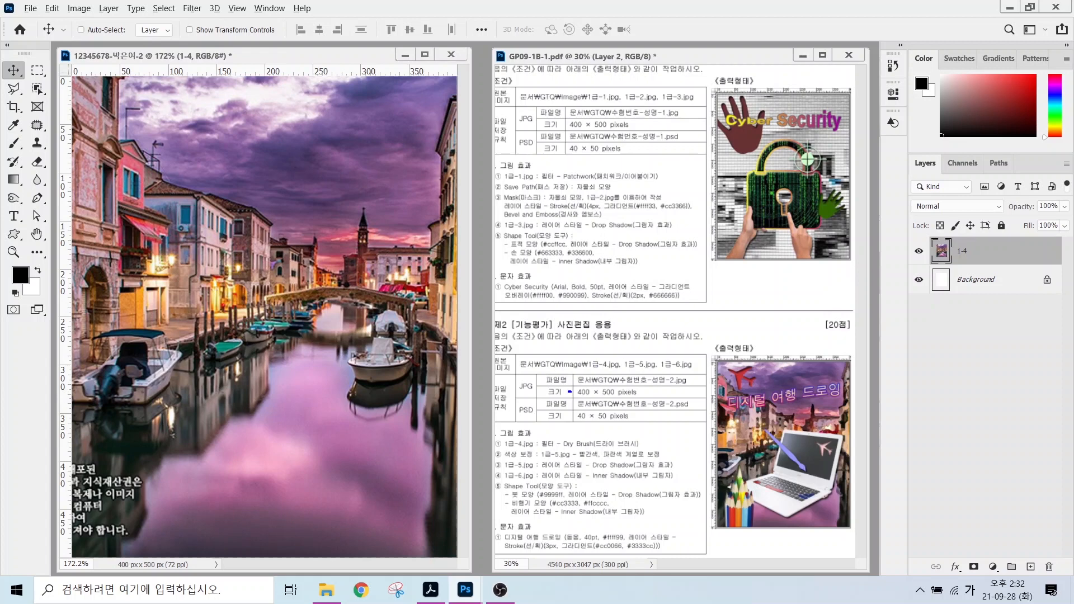
Apply the Artistic > Dry Brush filter from the Filter Gallery, then bring up the Open window.
left_click_drag(589, 441, 654, 364)
left_click(193, 8)
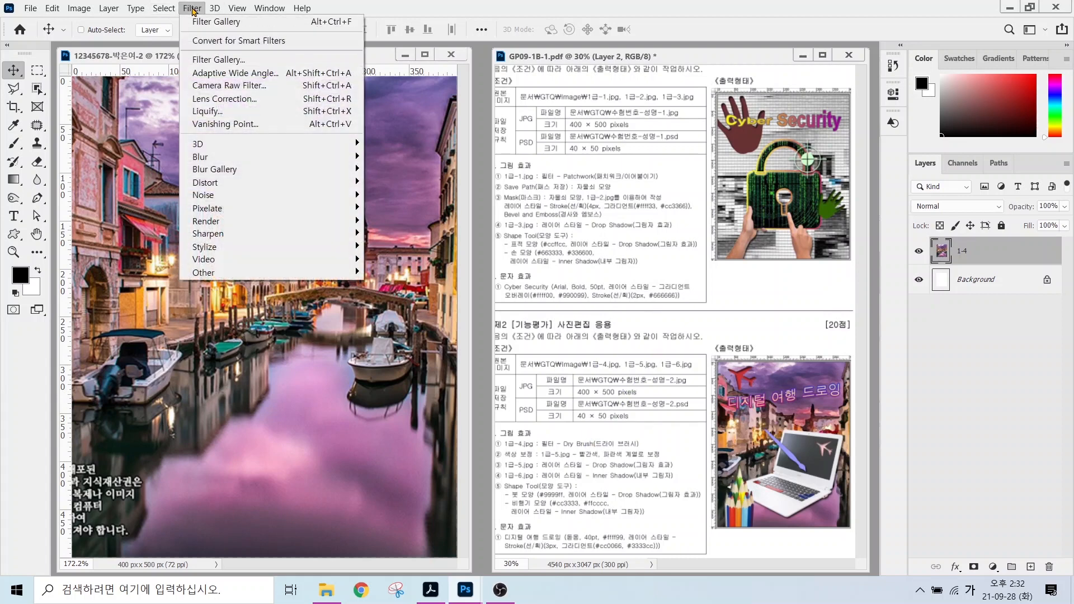
left_click(204, 60)
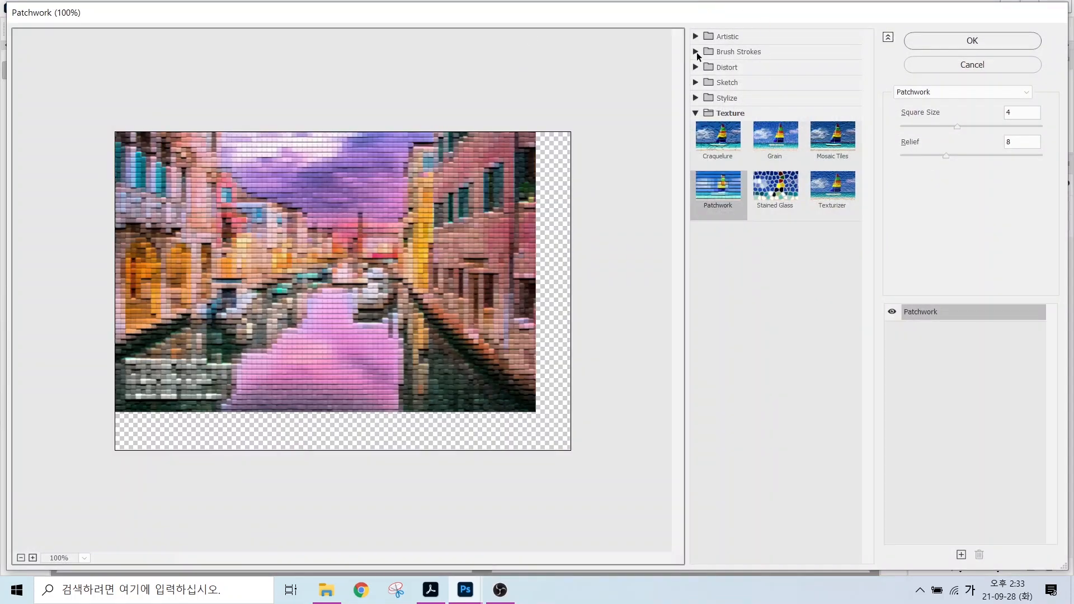
left_click(695, 37)
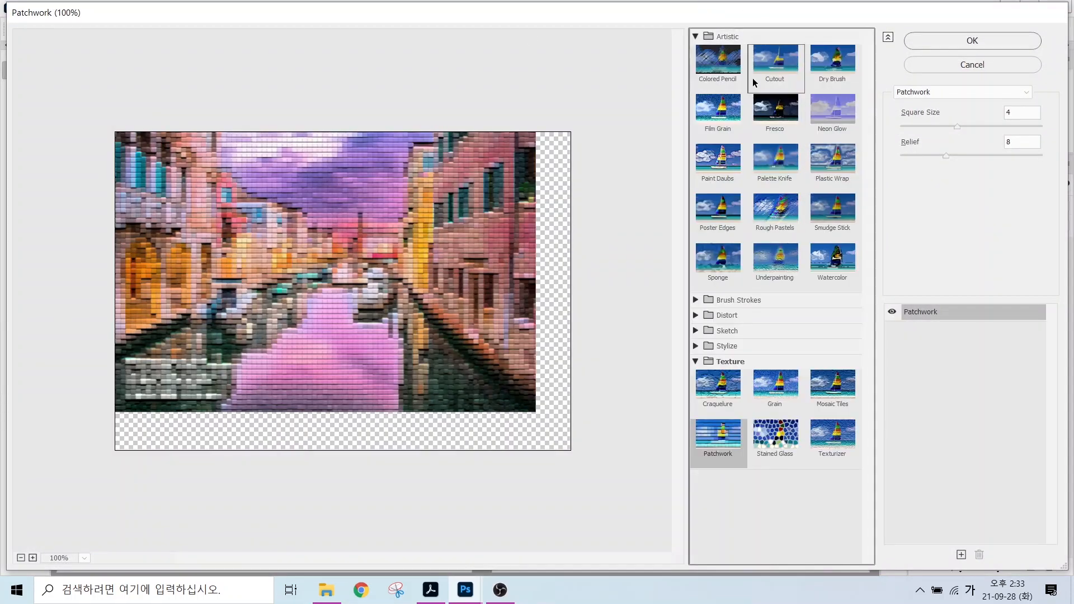
left_click(823, 57)
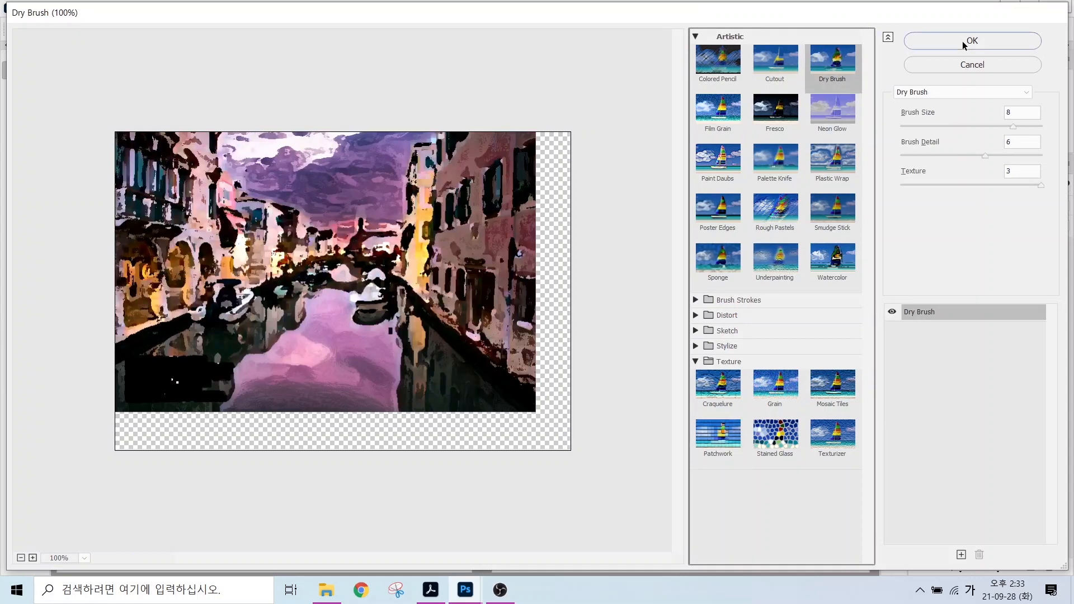
left_click(972, 40)
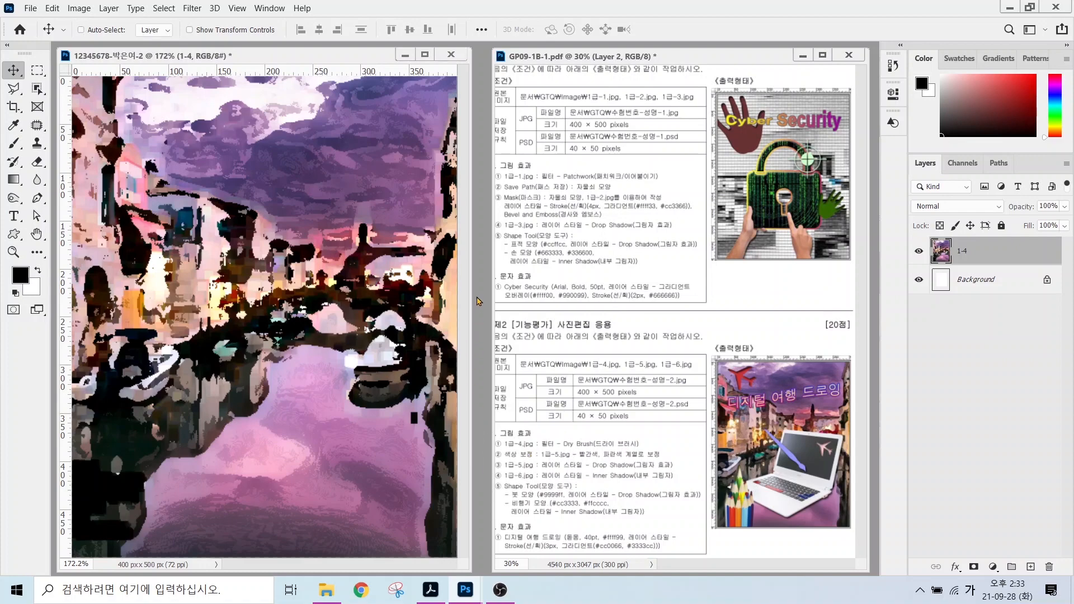
key("ctrl+o")
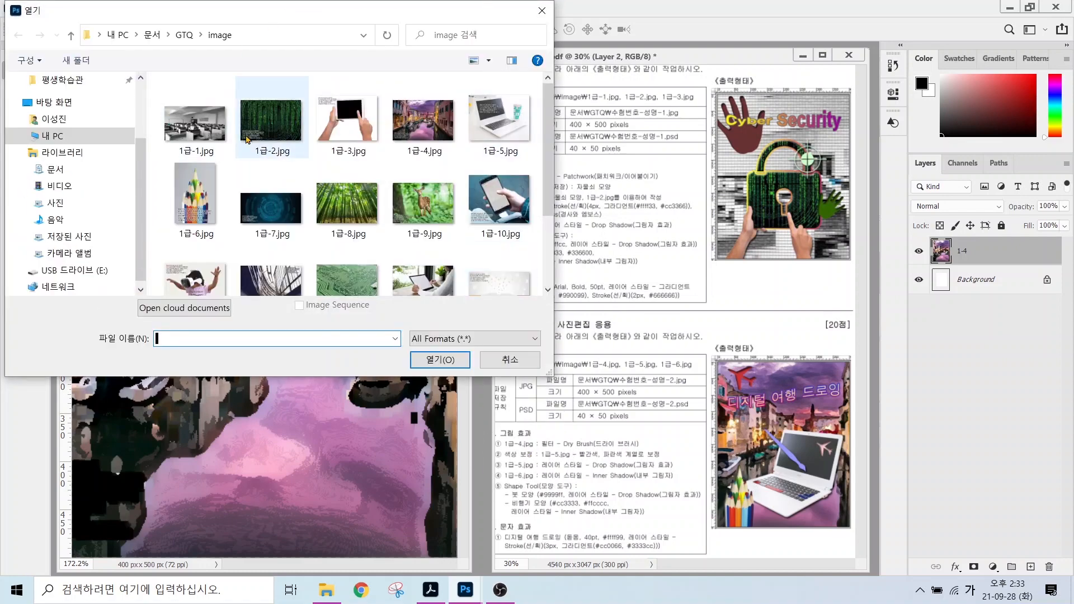
Open 1급-5.jpg and outline the laptop with the Polygonal Lasso.
left_click(499, 121)
left_click(439, 359)
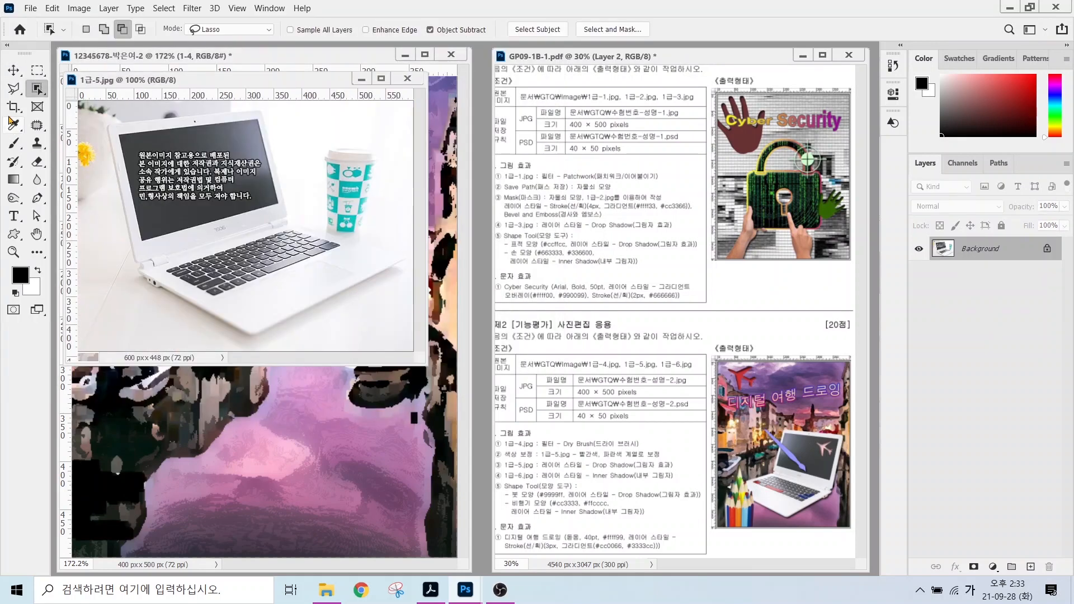
left_click(14, 90)
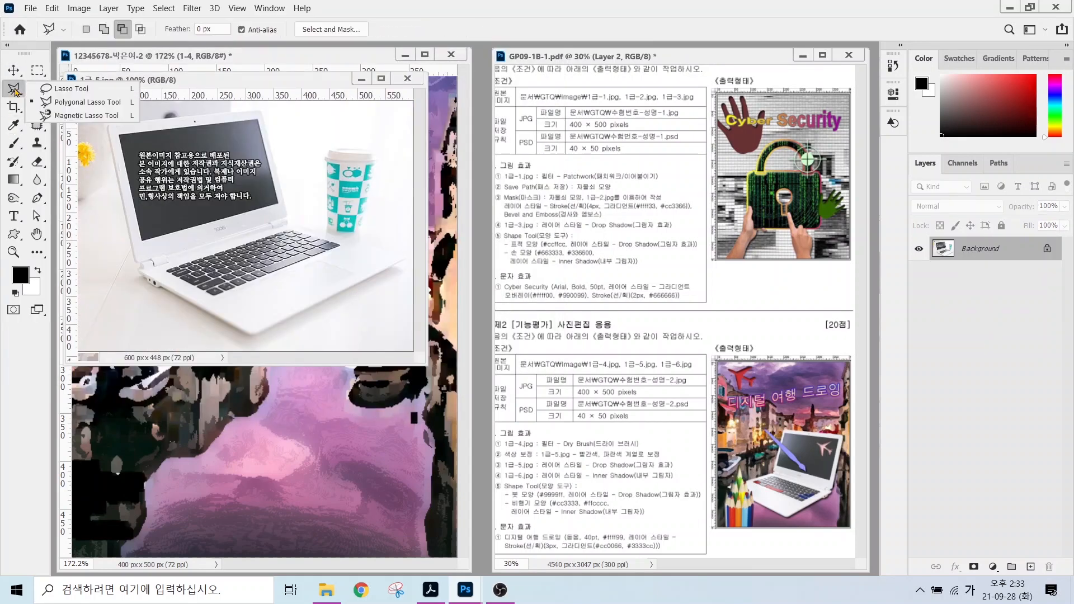
left_click(72, 105)
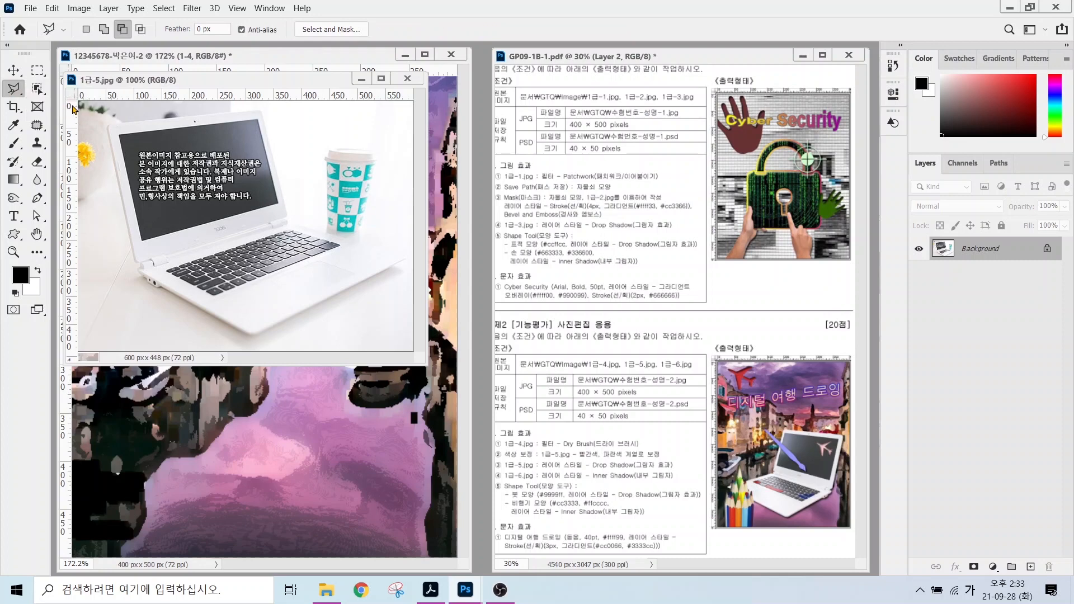
left_click(106, 126)
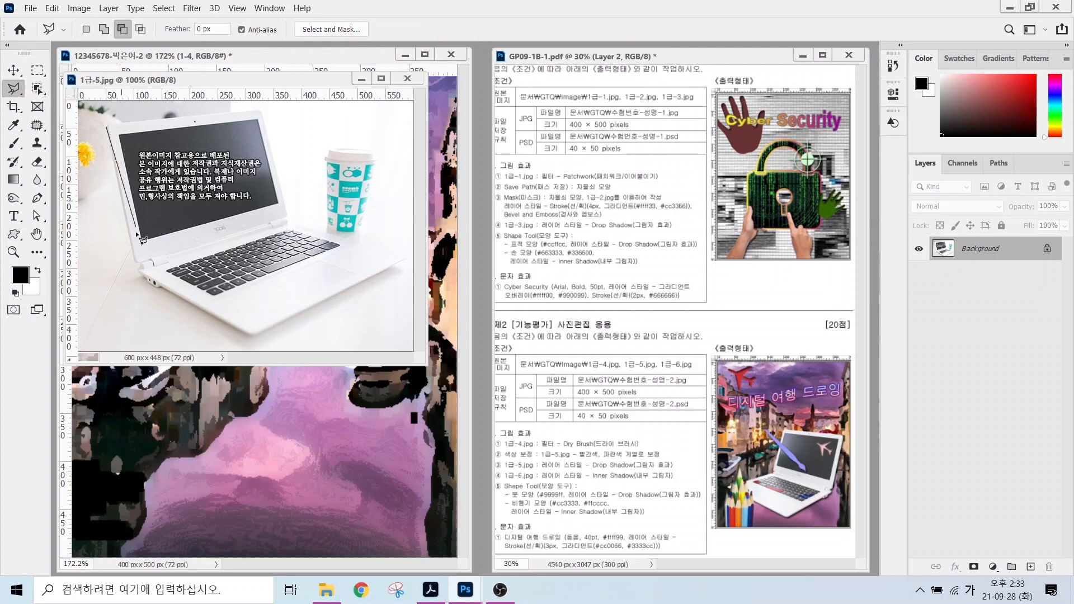
left_click(133, 260)
left_click(139, 263)
left_click(137, 276)
left_click(155, 289)
left_click(161, 287)
left_click(248, 338)
left_click(259, 337)
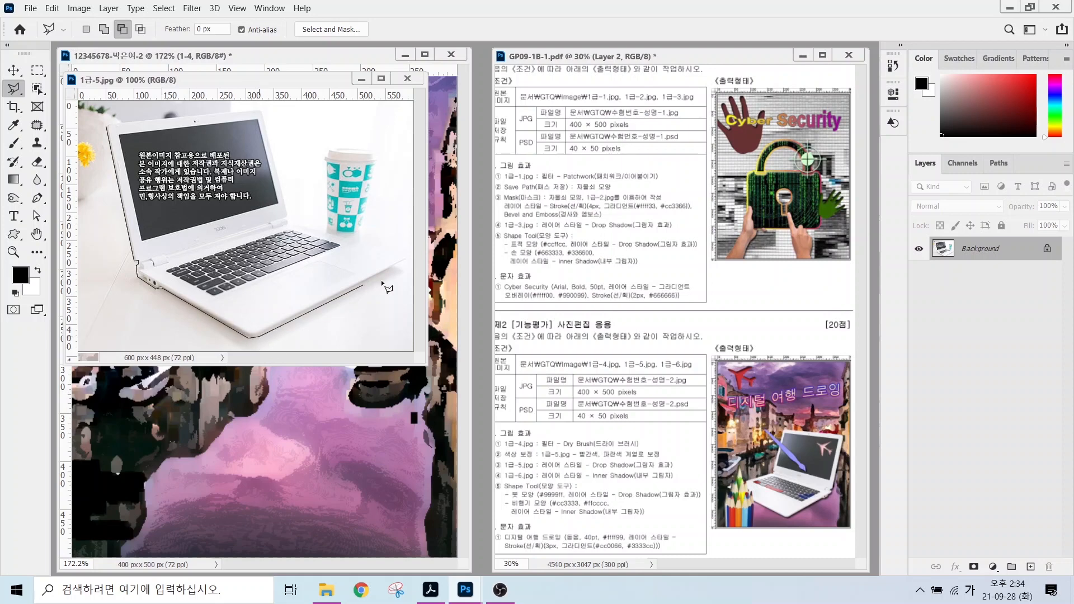
left_click(404, 260)
left_click(289, 224)
left_click(259, 110)
left_click(107, 127)
Move the selected laptop into the composite, close the source photo, and name the layer 1-5.
left_click_drag(184, 80, 439, 163)
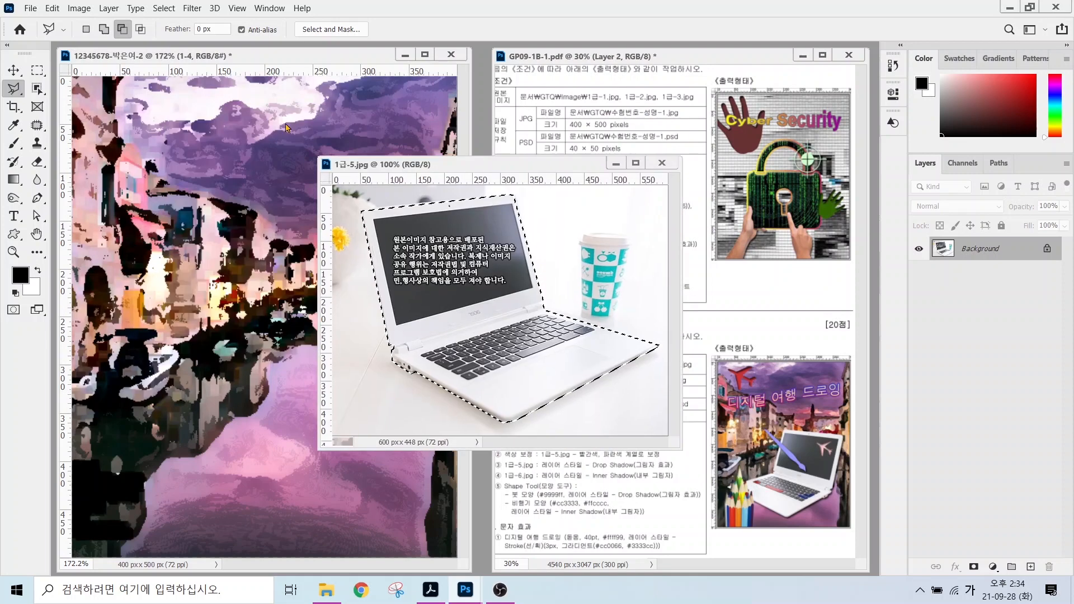
key("v")
left_click_drag(492, 313, 157, 311)
left_click(662, 162)
double_click(963, 250)
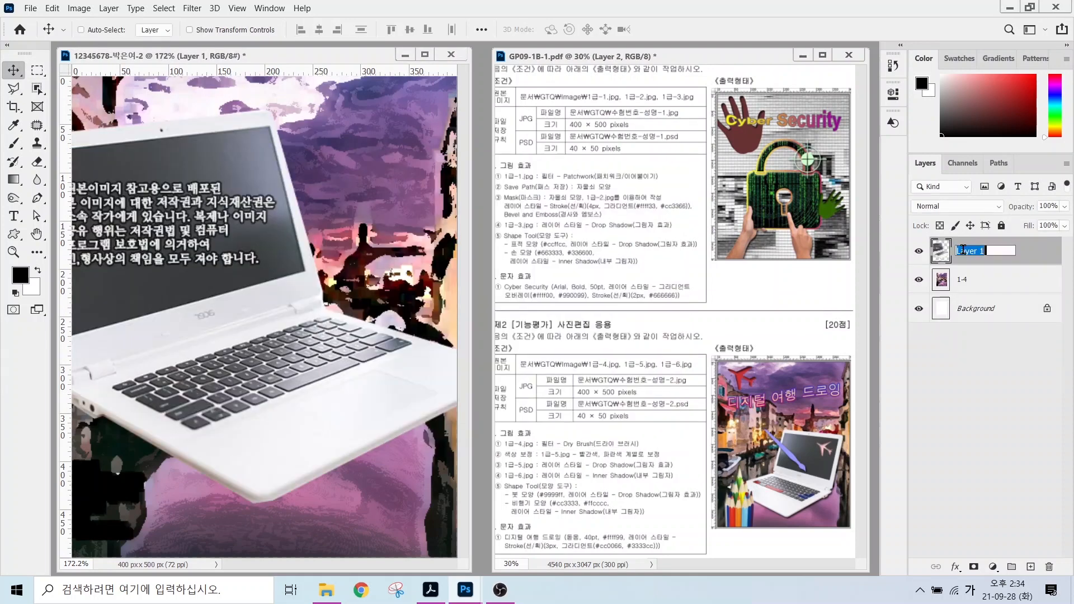
type("1-5")
key("Return")
Reposition the laptop and scale it down to about 60% with Free Transform.
left_click_drag(151, 114, 197, 155)
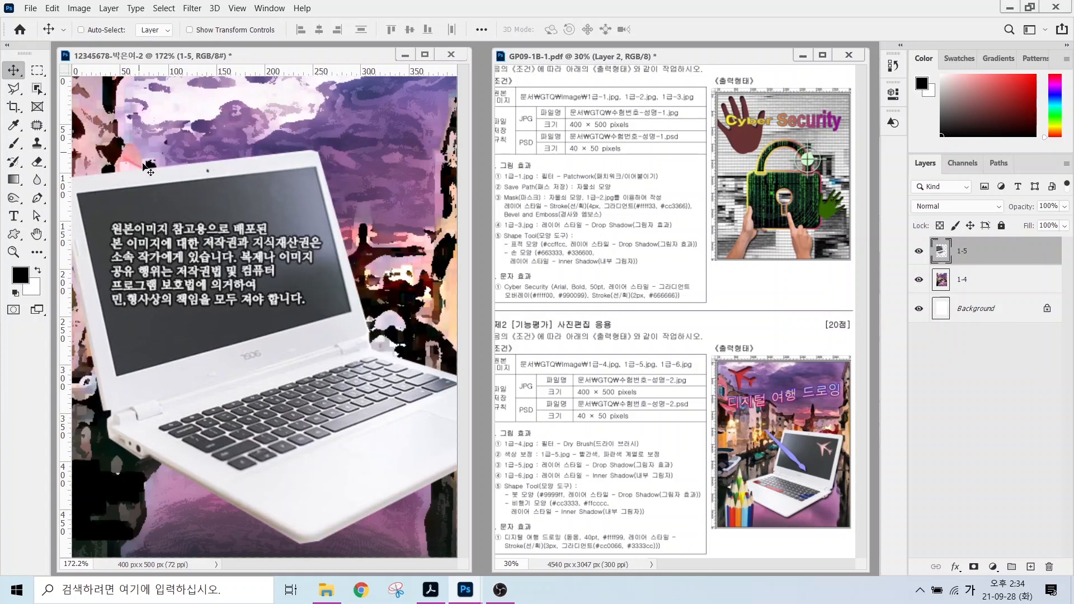
key("ctrl")
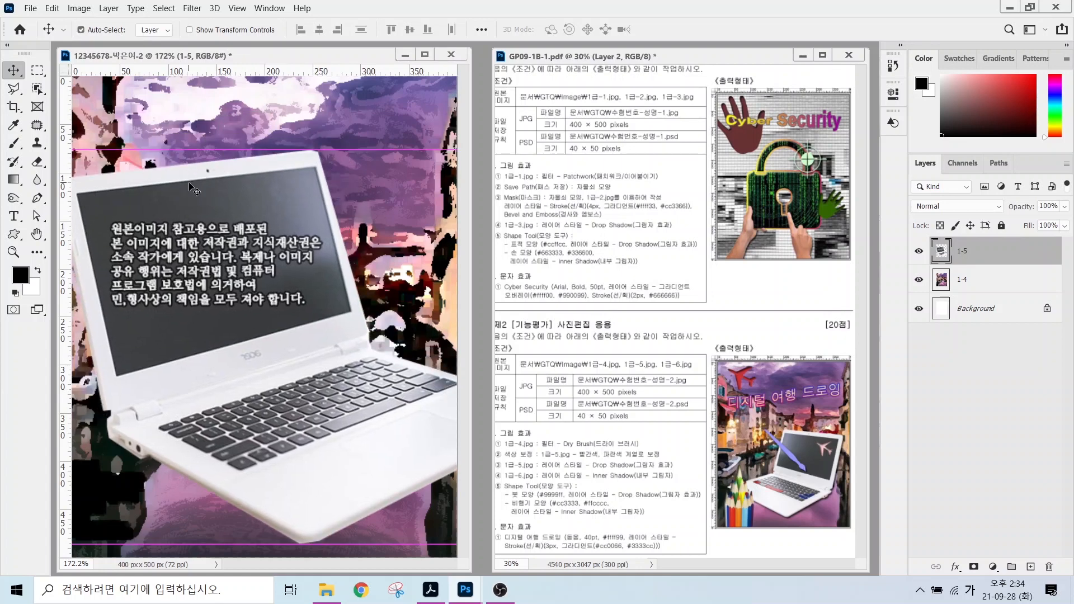
key("ctrl+t")
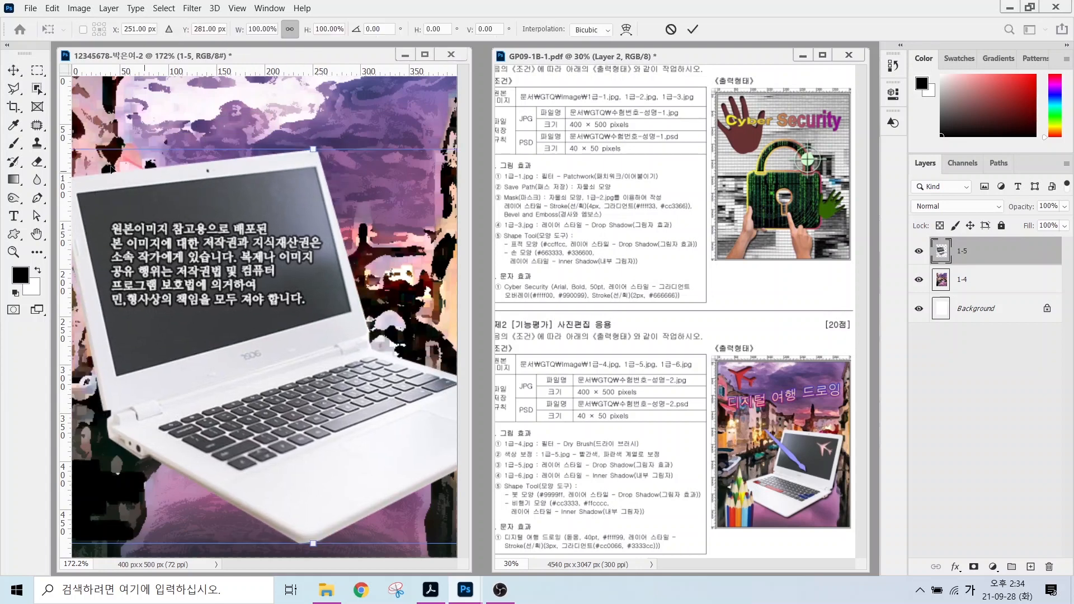
left_click_drag(312, 148, 313, 308)
left_click_drag(302, 396, 273, 363)
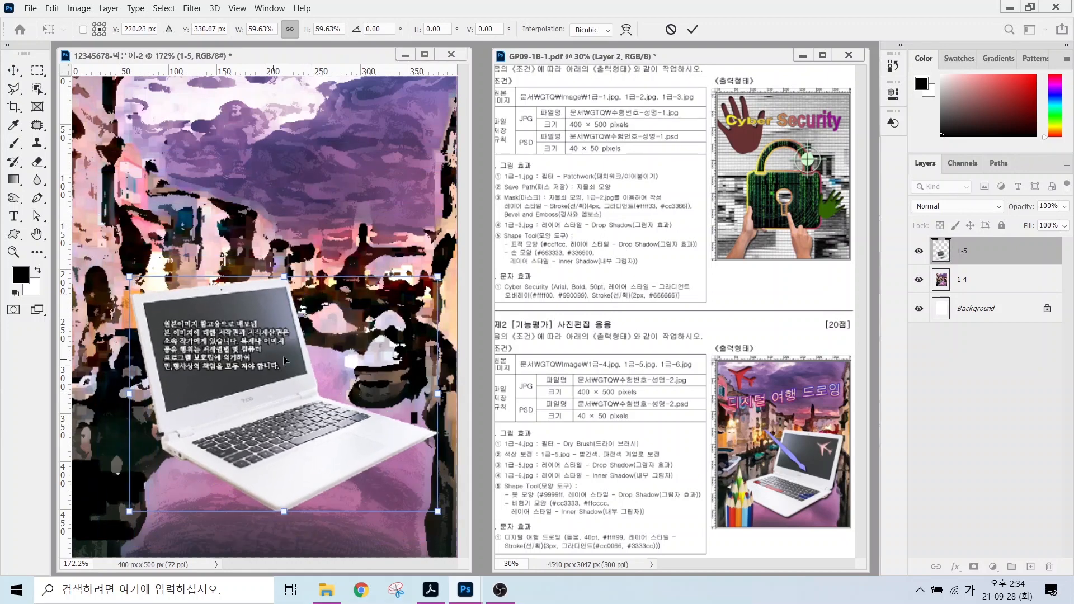
left_click_drag(274, 421, 270, 429)
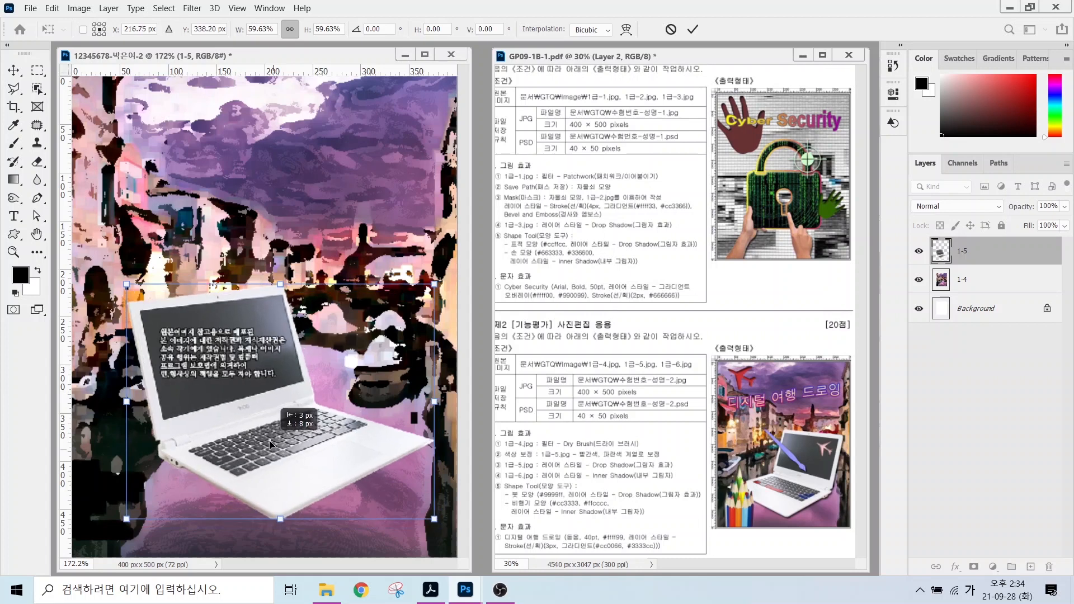
right_click(265, 411)
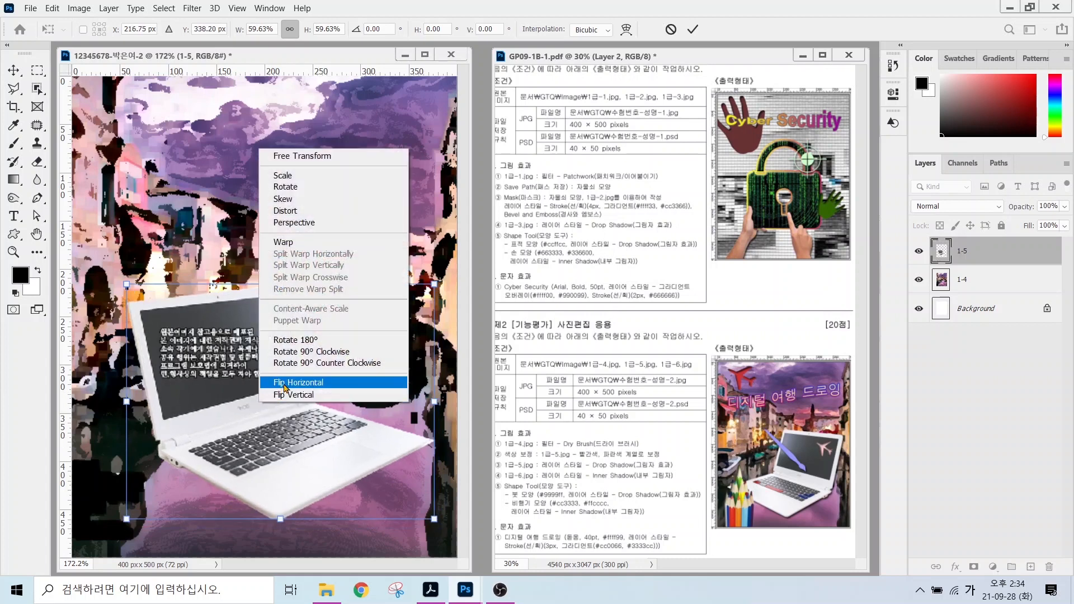
left_click(286, 383)
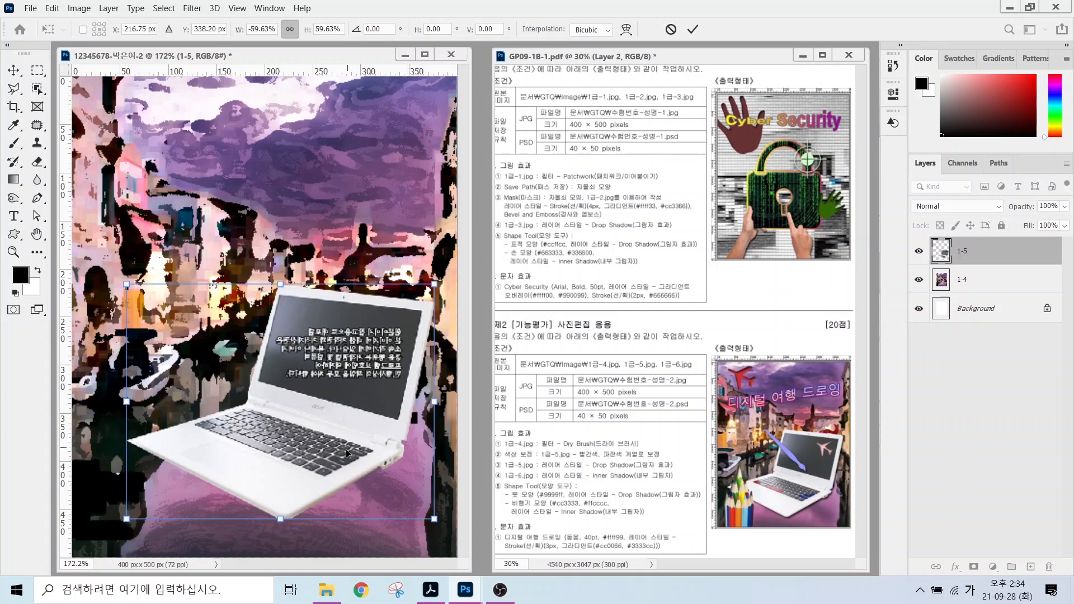
left_click_drag(347, 454, 363, 457)
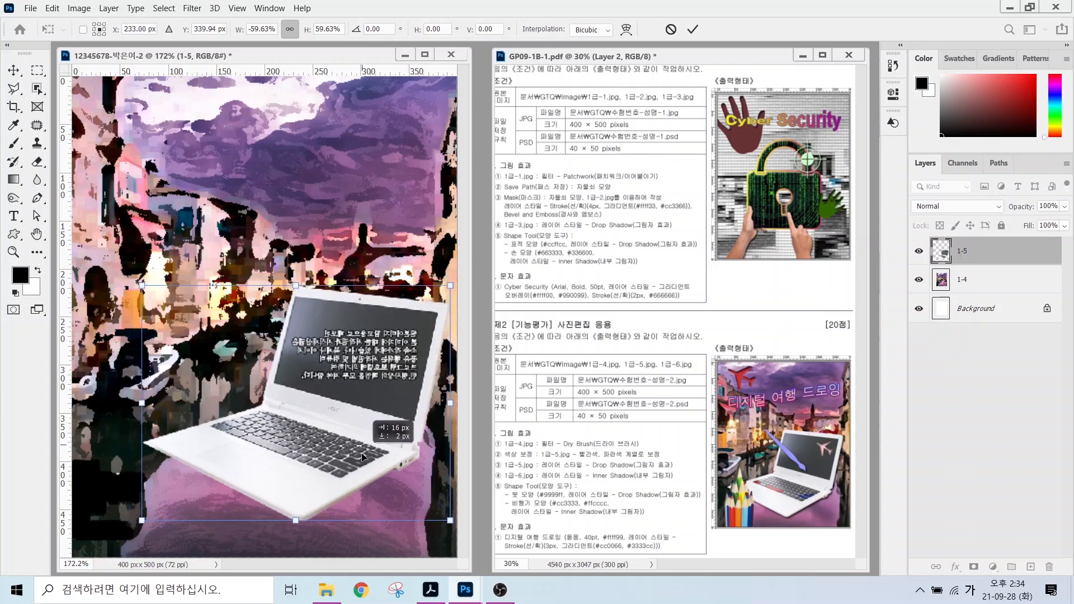
key("Return")
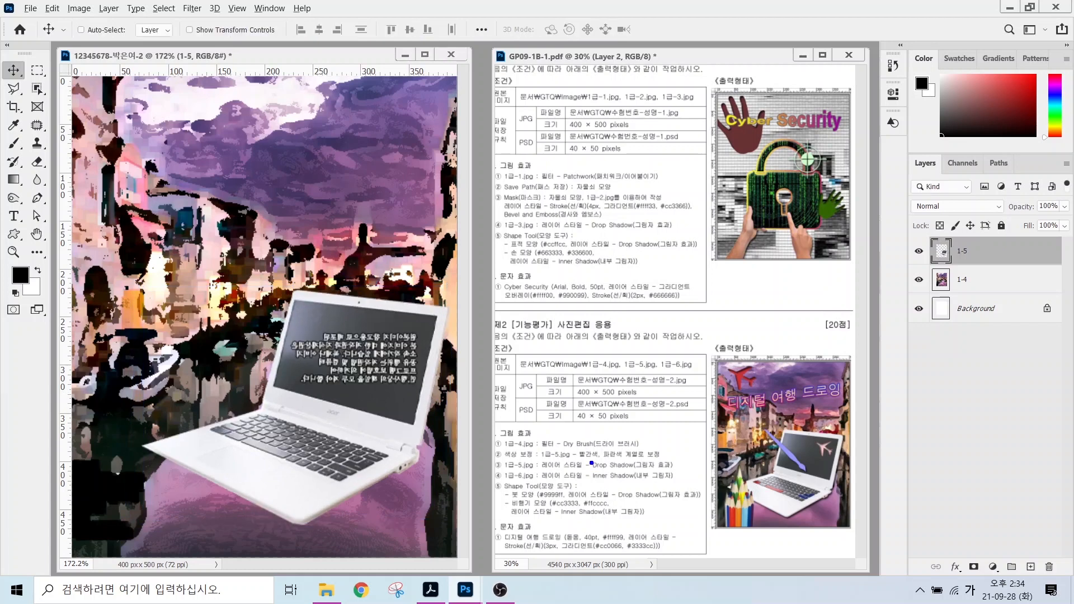
mouse_move(597, 459)
left_mouse_down()
mouse_move(577, 443)
mouse_move(610, 464)
mouse_move(609, 438)
mouse_move(622, 464)
left_mouse_up()
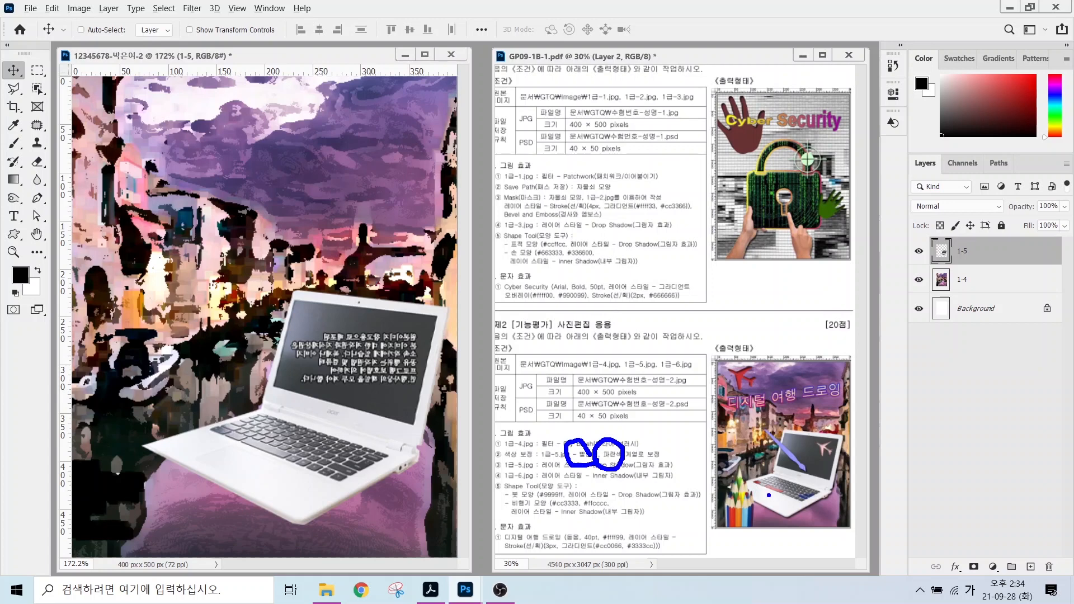
left_click_drag(770, 494, 775, 513)
mouse_move(716, 485)
left_mouse_down()
mouse_move(756, 485)
mouse_move(739, 494)
left_mouse_up()
key("Escape")
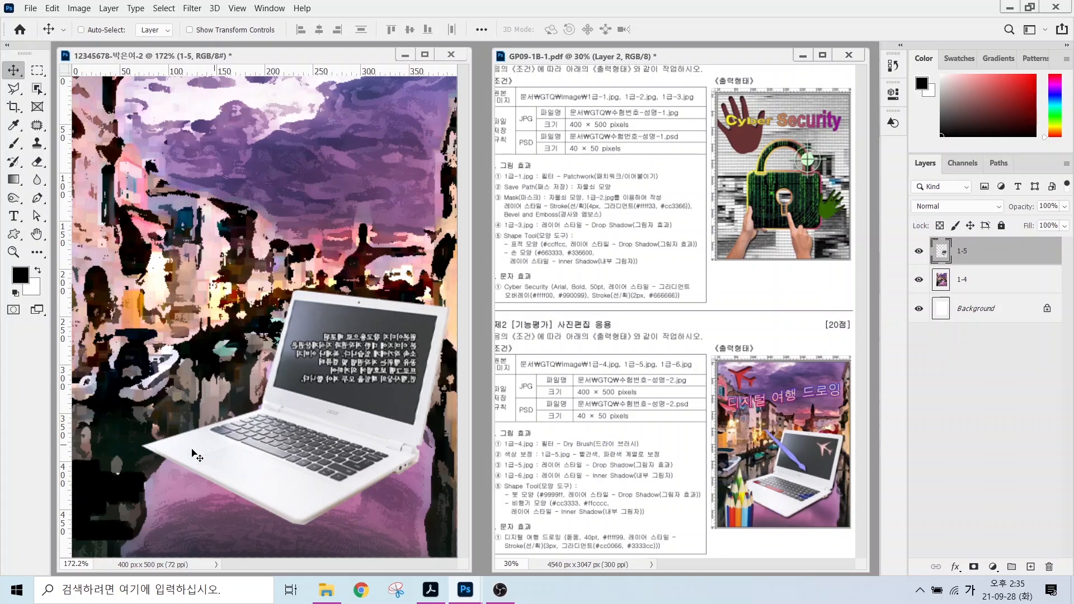
Select the laptop's leftmost bottom key and spacebar with the Polygonal Lasso.
left_click(14, 88)
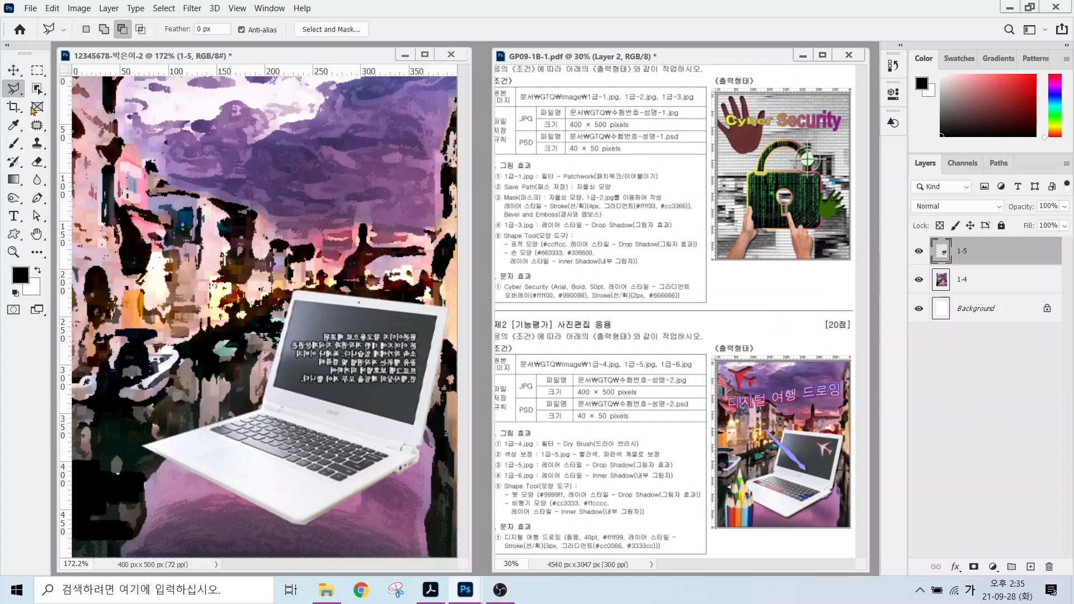
left_click(222, 434)
left_click(230, 430)
left_click(221, 424)
left_click(212, 430)
left_click(241, 442, "shift")
left_click(249, 438)
left_click(290, 454)
left_click(283, 458)
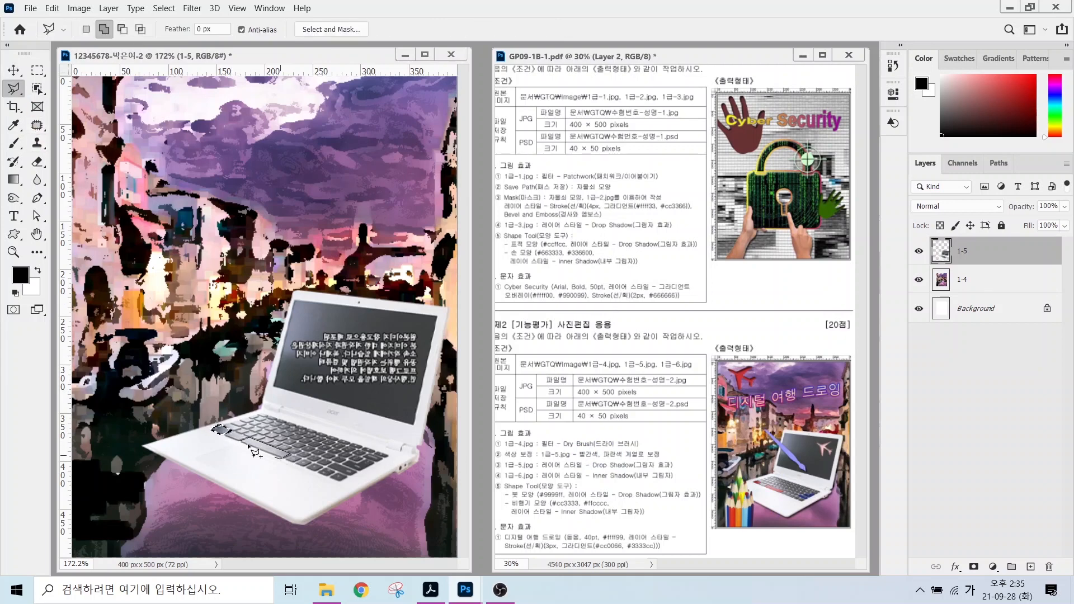
left_click(241, 441)
Colorize the selected keys red with Hue/Saturation at hue 0, raising saturation and lightness.
left_click(78, 8)
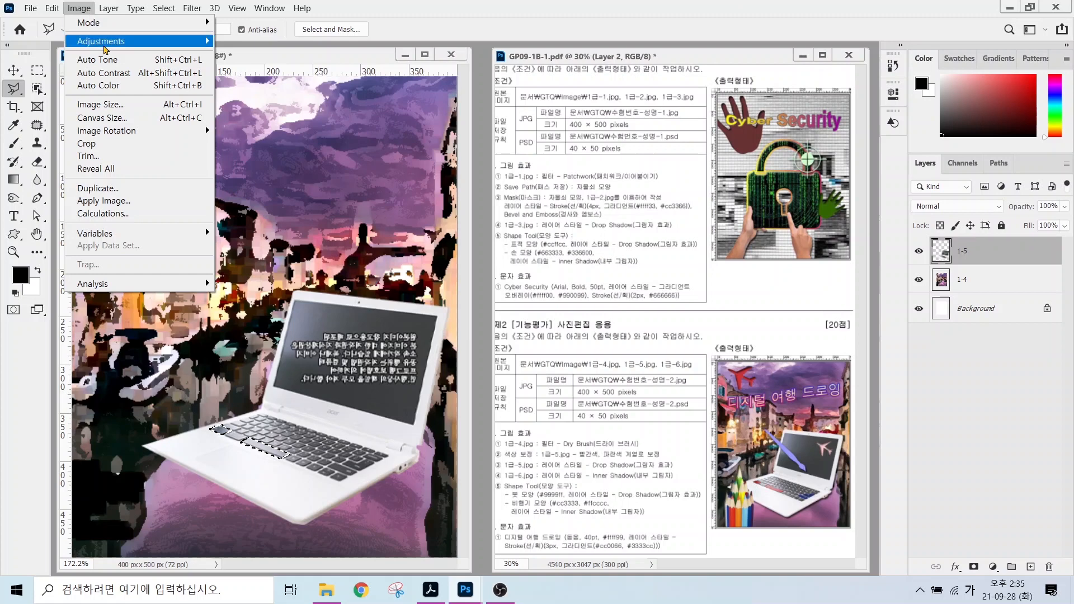
mouse_move(106, 50)
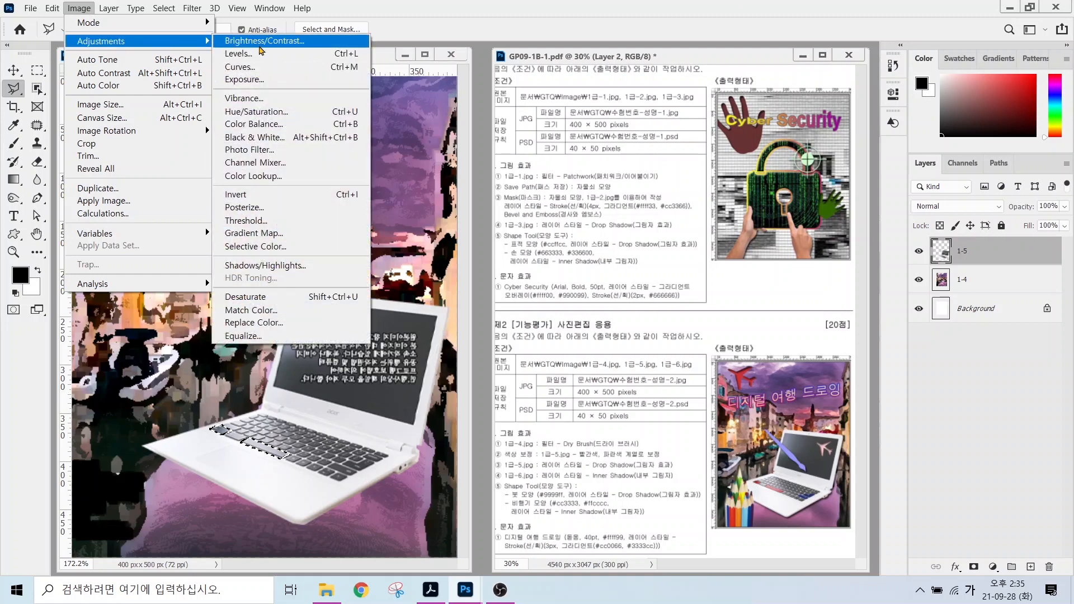
left_click(245, 114)
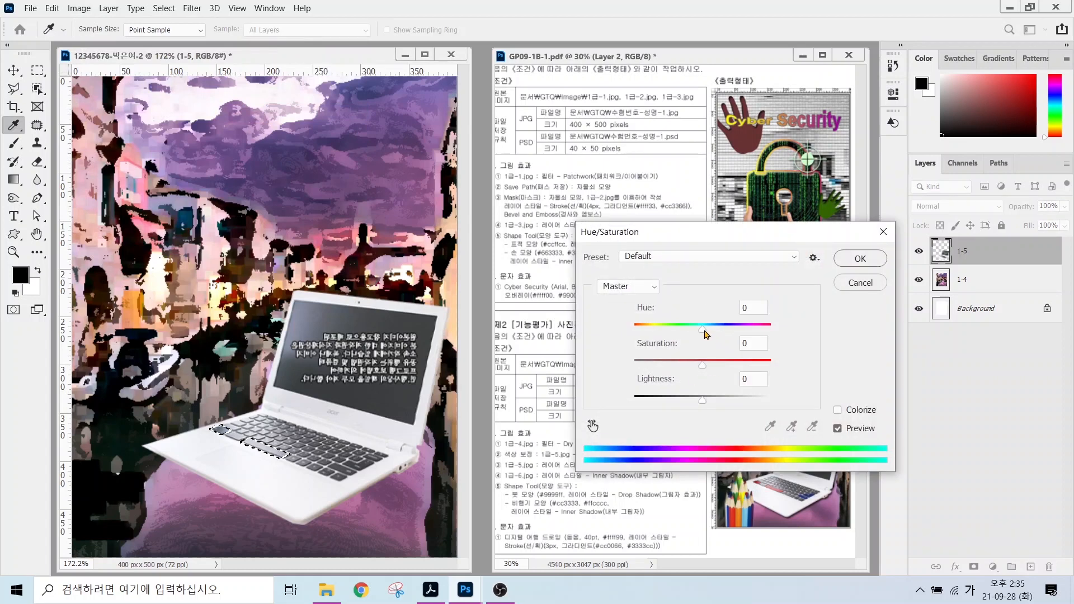
mouse_move(702, 330)
left_mouse_down()
mouse_move(720, 333)
mouse_move(678, 329)
mouse_move(739, 332)
mouse_move(687, 330)
left_mouse_up()
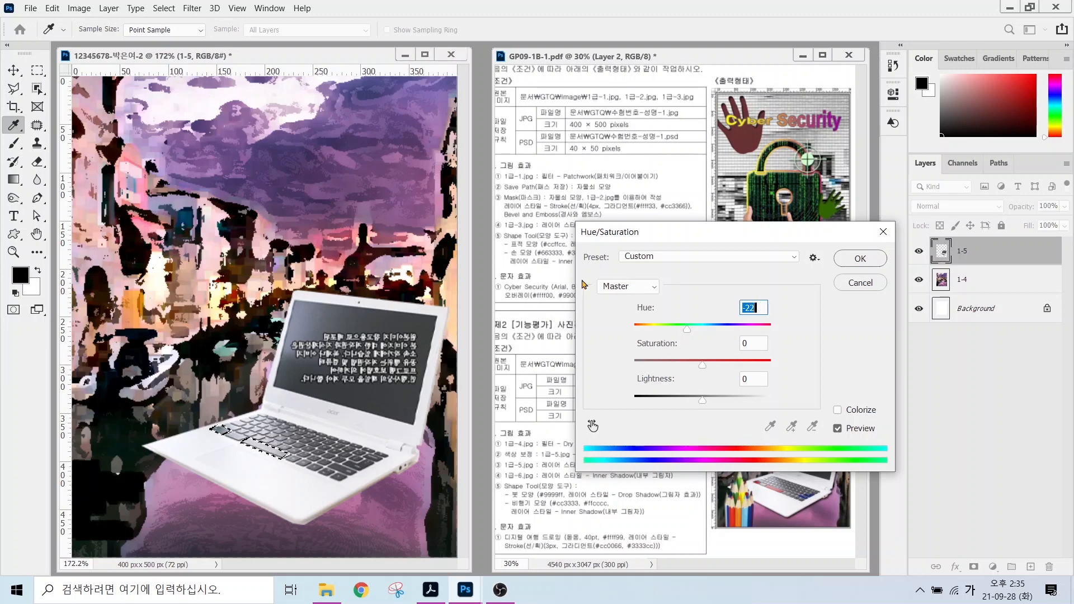
left_click_drag(692, 331, 660, 330)
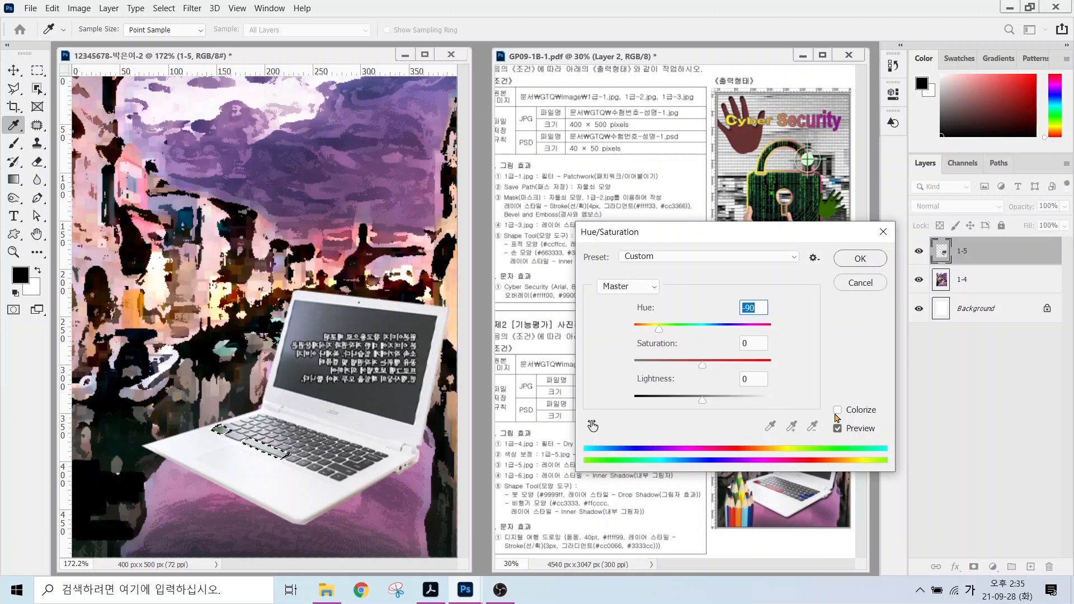
left_click_drag(844, 408, 885, 362)
left_click(837, 409)
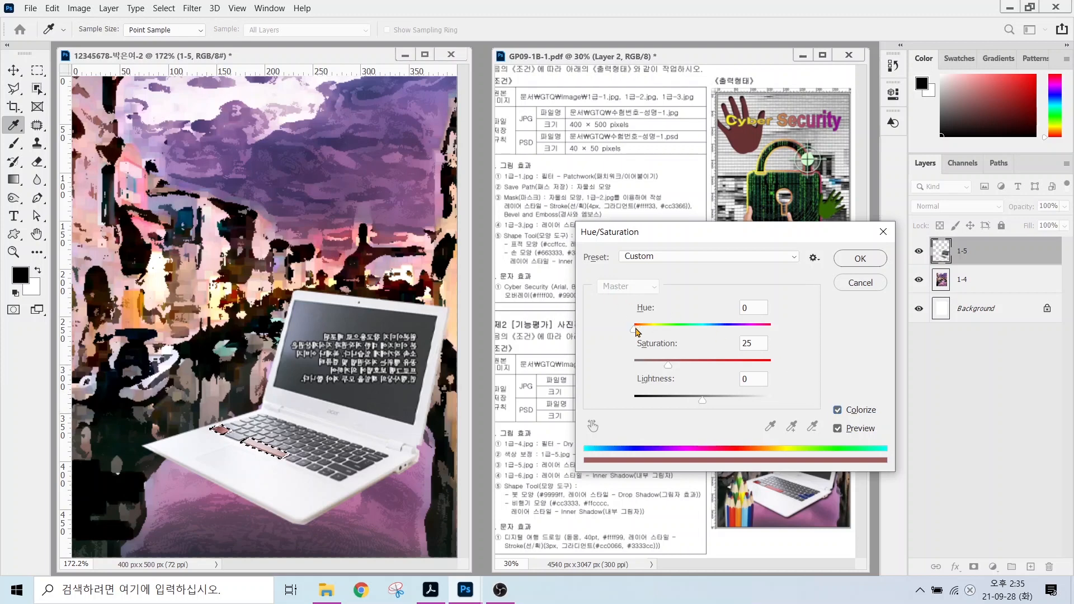
left_click_drag(634, 328, 628, 332)
left_click_drag(668, 364, 724, 404)
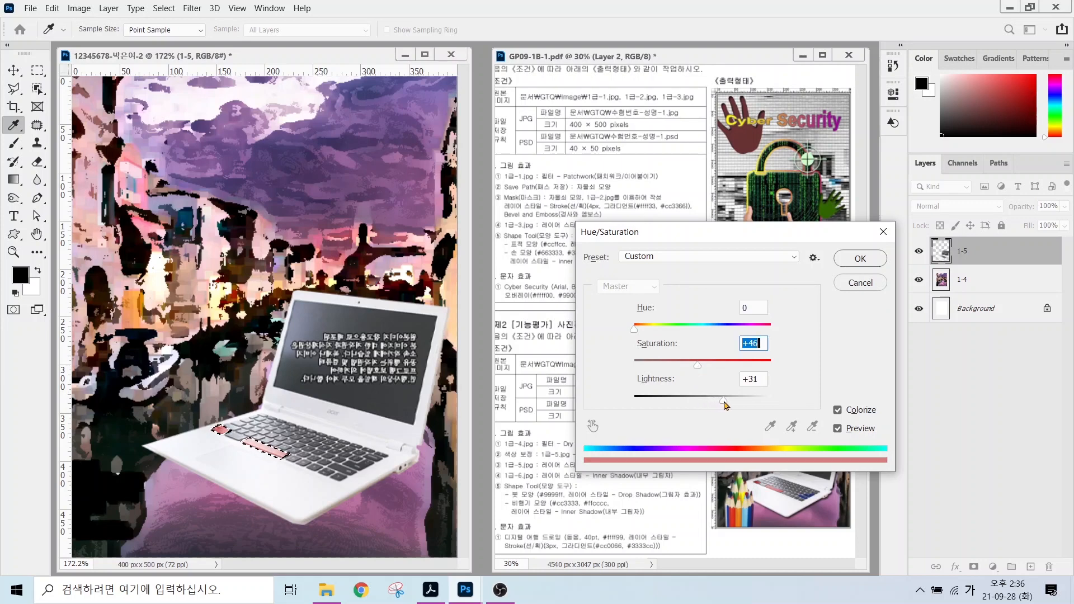
left_click_drag(698, 366, 708, 366)
left_click(860, 258)
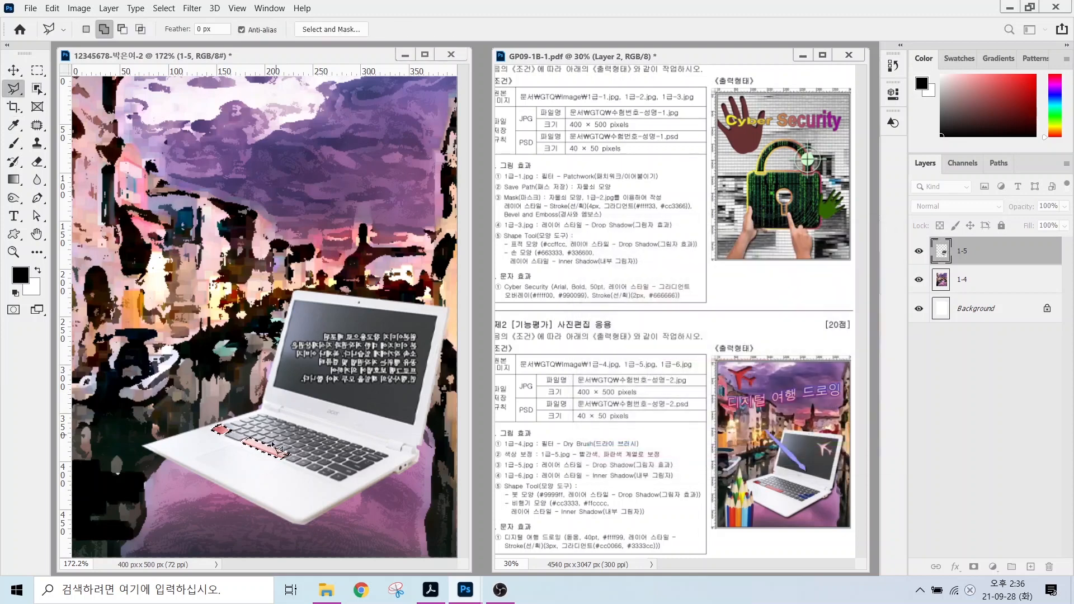
Deselect, then lasso the group of keys at the keyboard's right end.
left_click(159, 9)
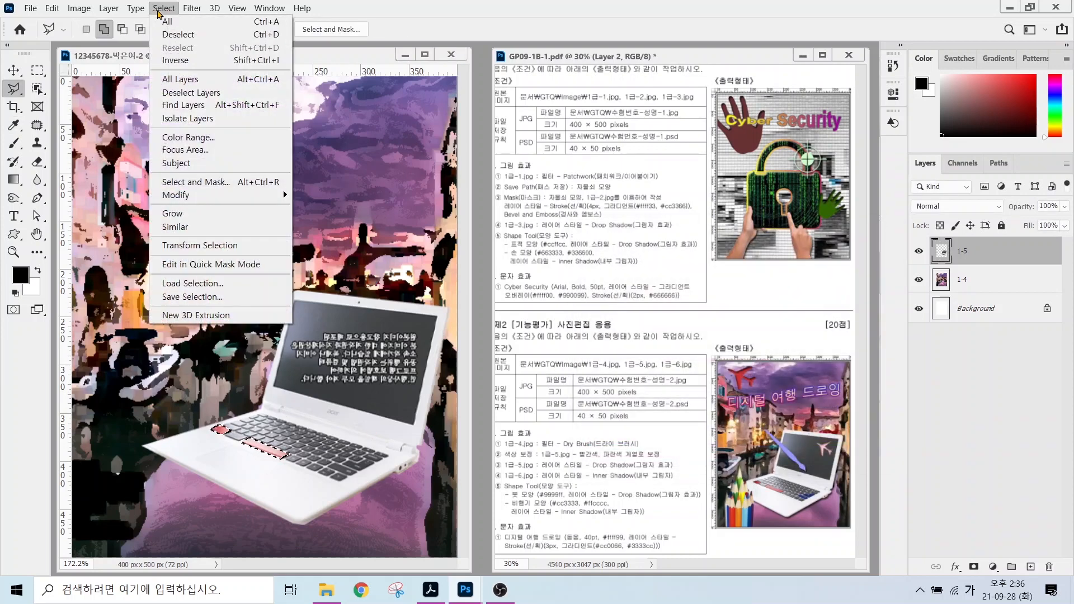
left_click(178, 34)
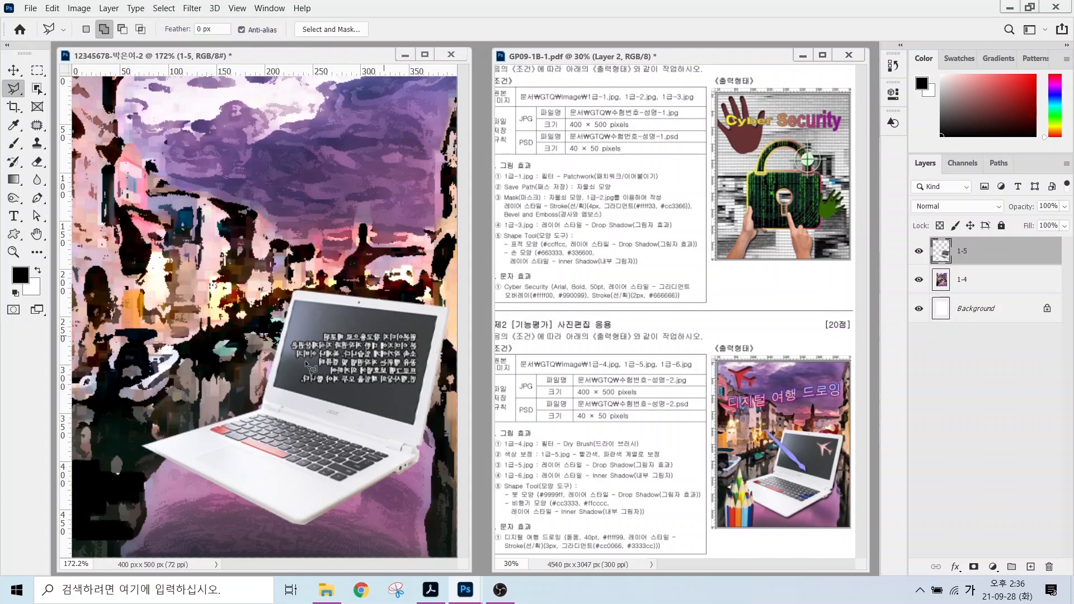
left_click(333, 462)
left_click(356, 471)
left_click(350, 475)
left_click(329, 466)
left_click(333, 462)
Add a colorized Hue/Saturation adjustment with Hue 243 and Saturation 54 to tint the keys blue.
left_click(993, 567)
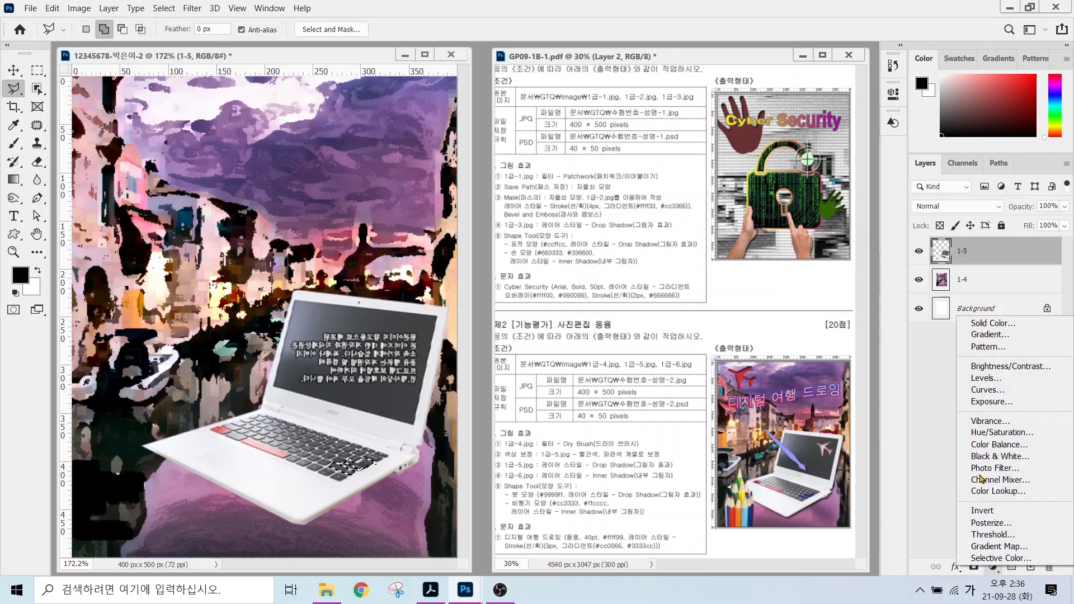
left_click(989, 435)
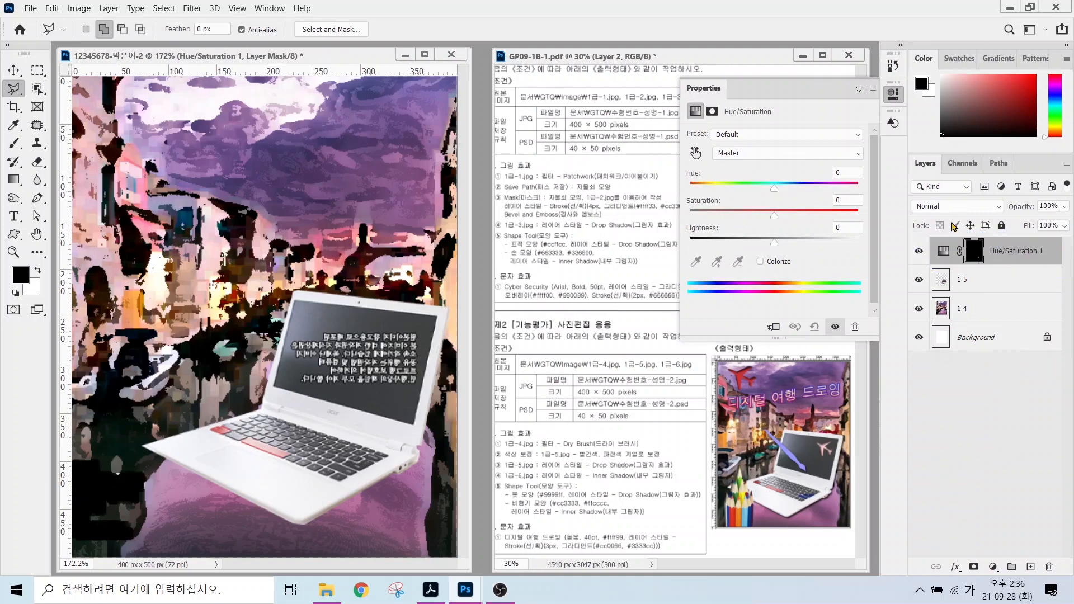
left_click(762, 262)
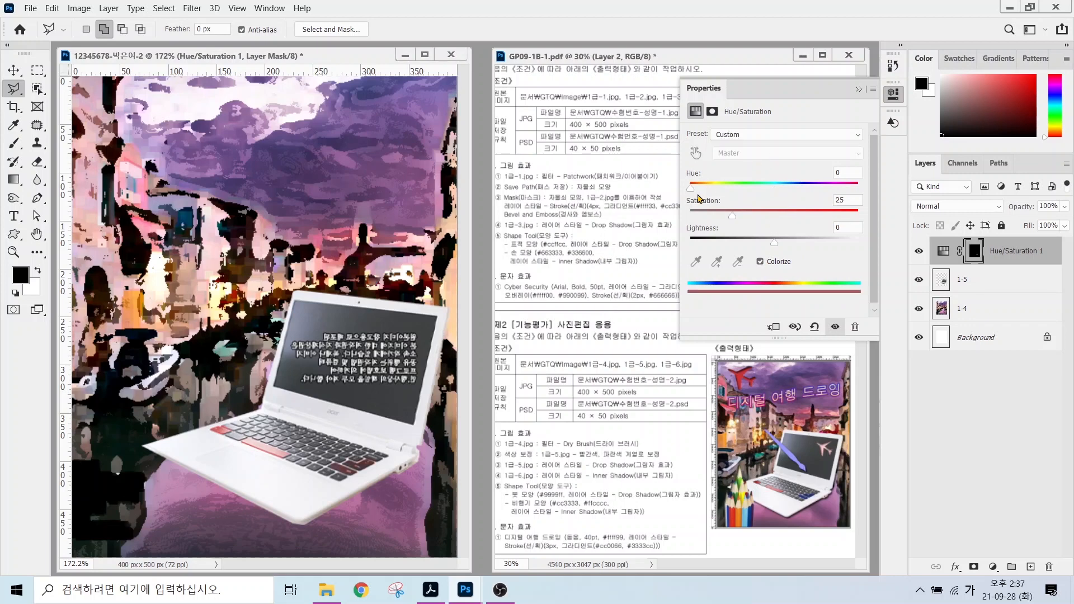
left_click_drag(720, 190, 805, 192)
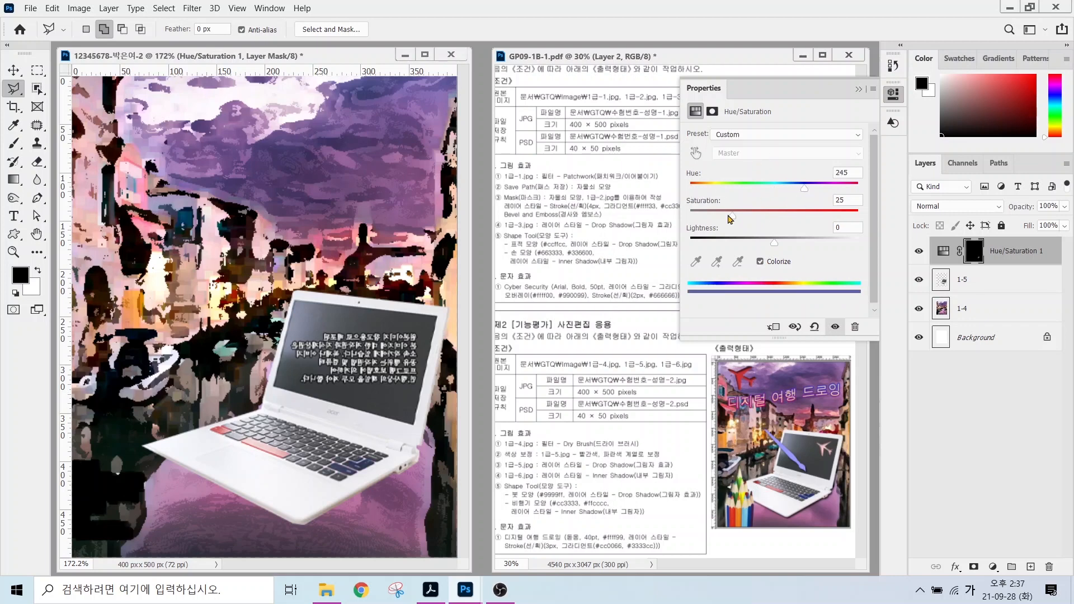
left_click_drag(735, 213, 788, 250)
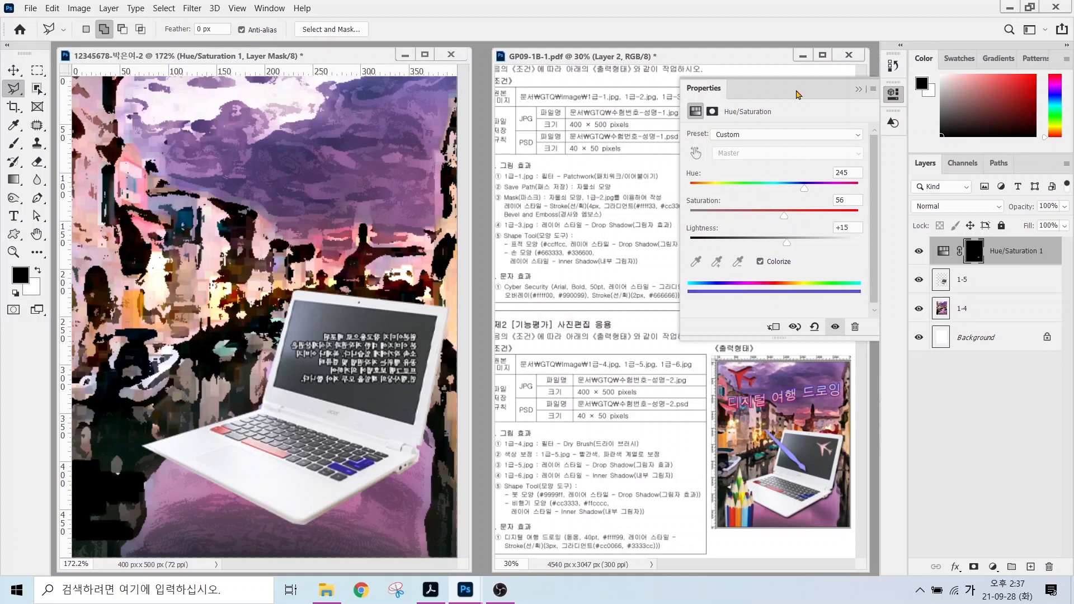
left_click(858, 90)
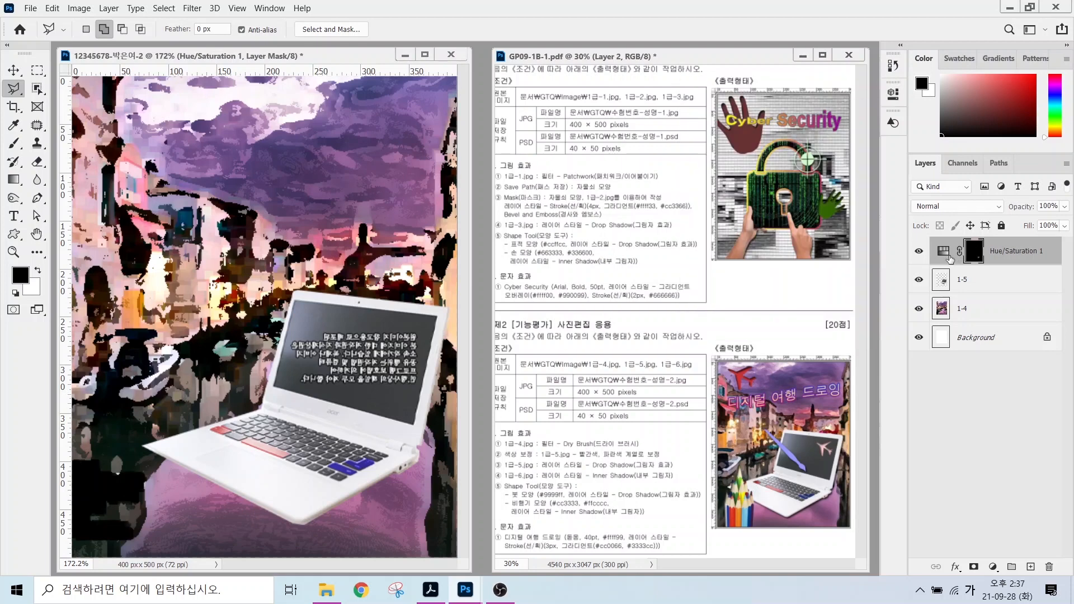
Toggle the blue tint's visibility to compare, then make layer 1-5 active.
left_click_drag(910, 236, 1057, 268)
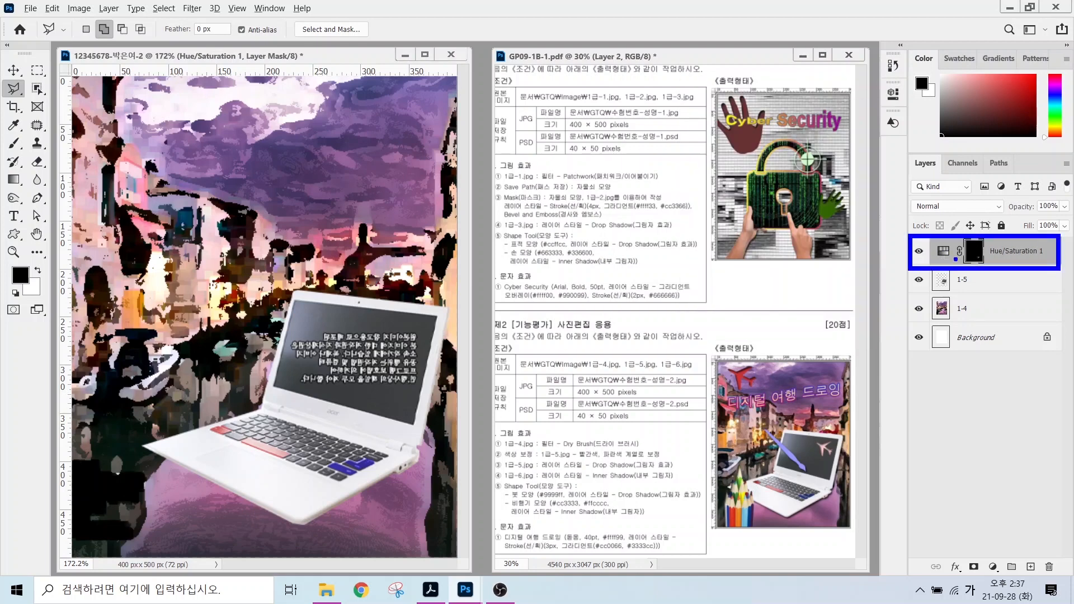
key("Escape")
left_click(918, 251)
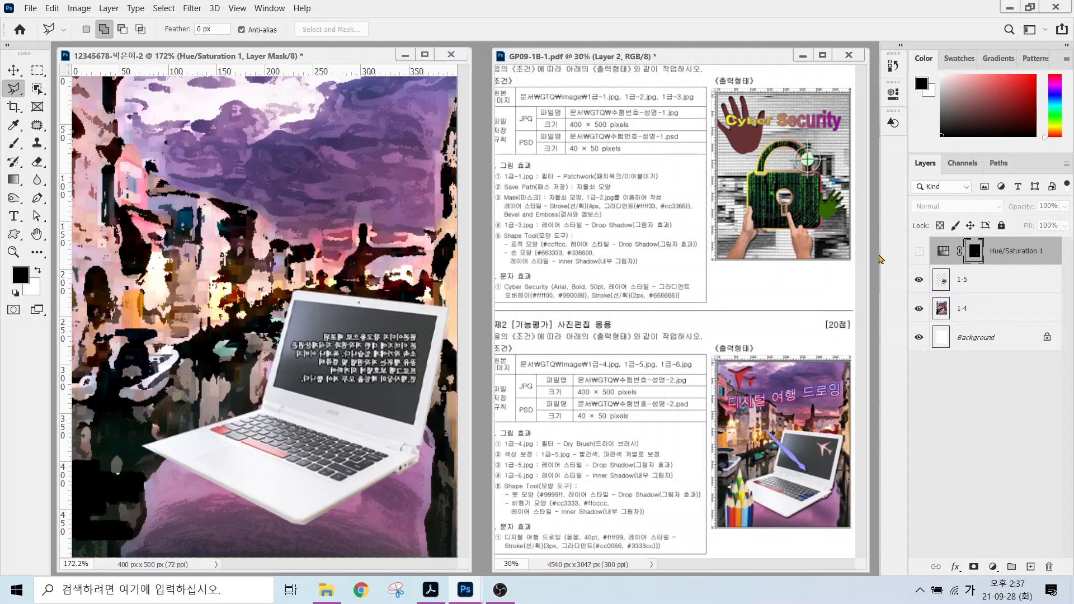
left_click(918, 252)
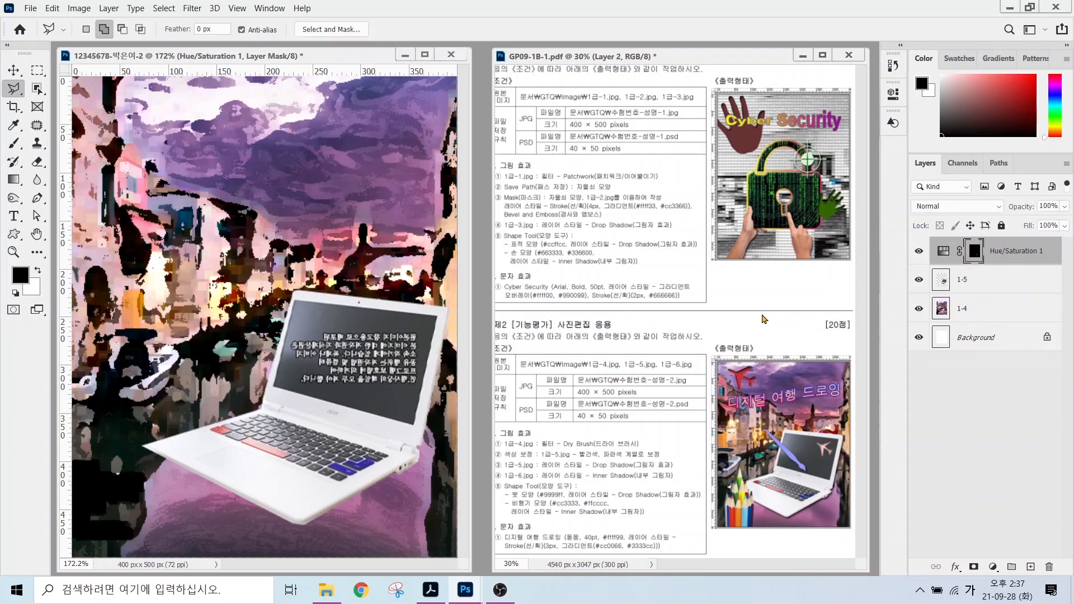
left_click(918, 253)
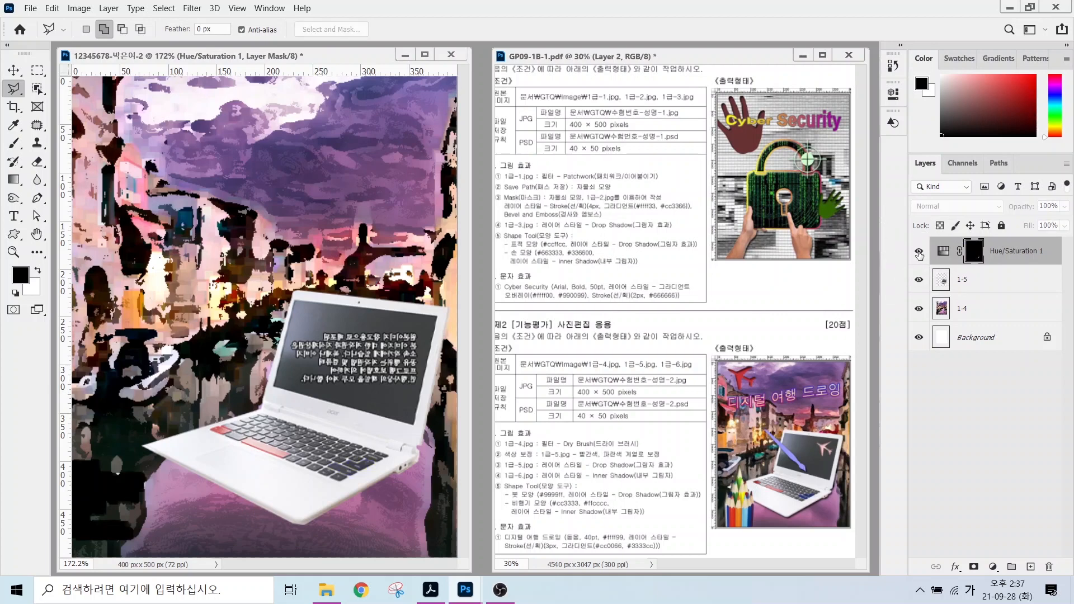
left_click(918, 252)
left_click(918, 253)
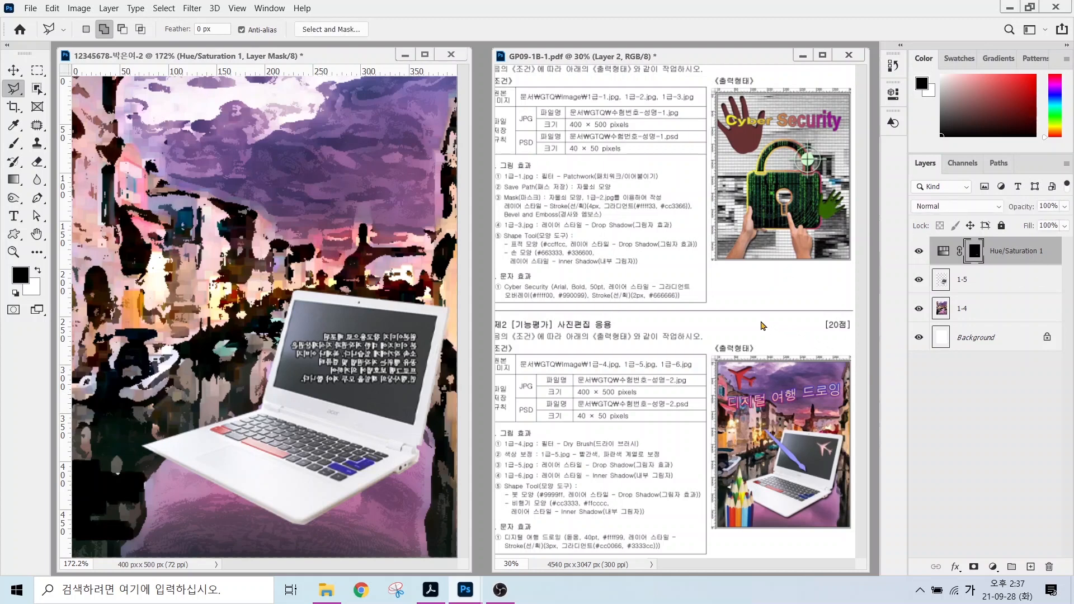
left_click(966, 284)
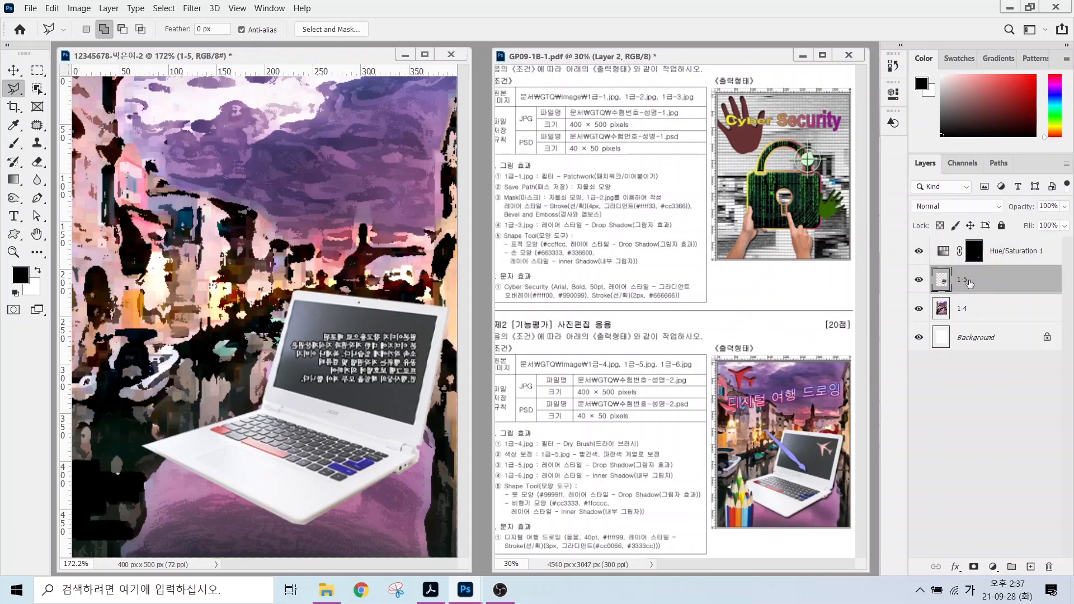
Give the laptop on layer 1-5 a default Drop Shadow, then bring up the Open window with Ctrl+O.
left_click(956, 568)
left_click(956, 568)
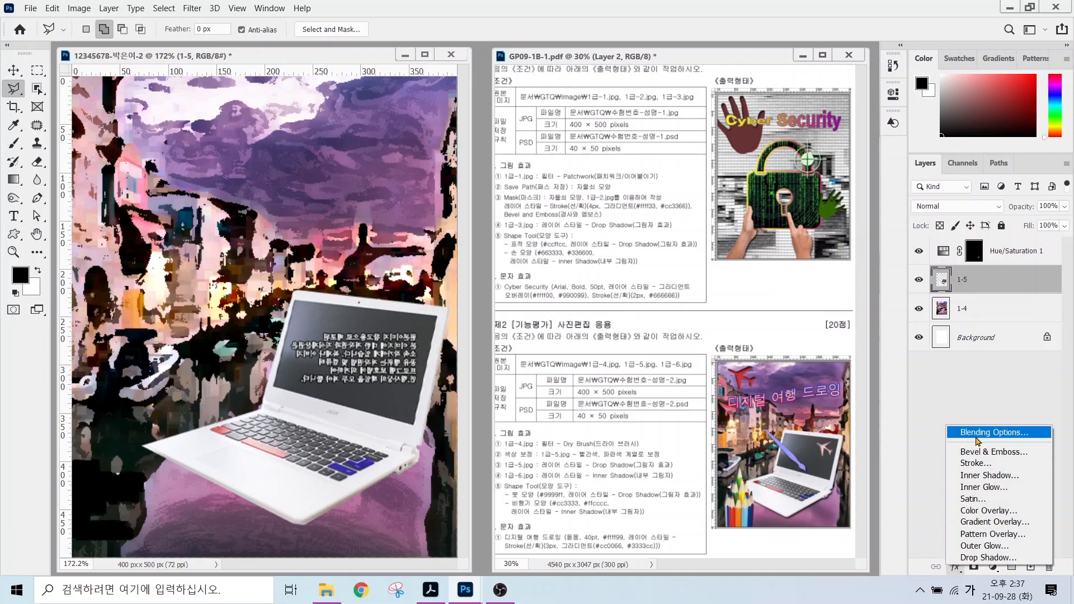
left_click(987, 557)
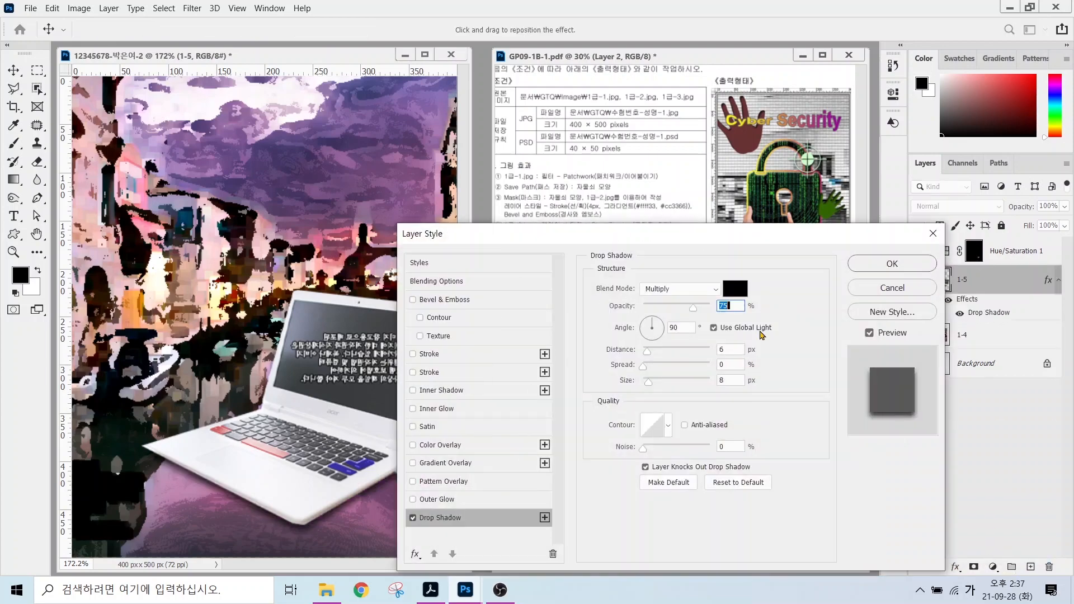
left_click(874, 269)
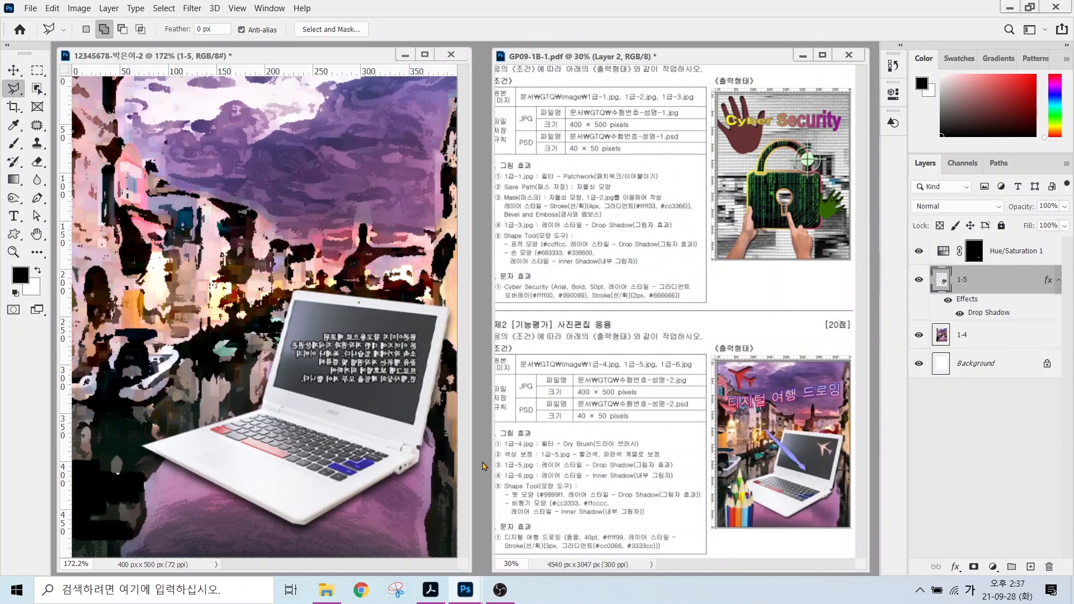
key("ctrl+o")
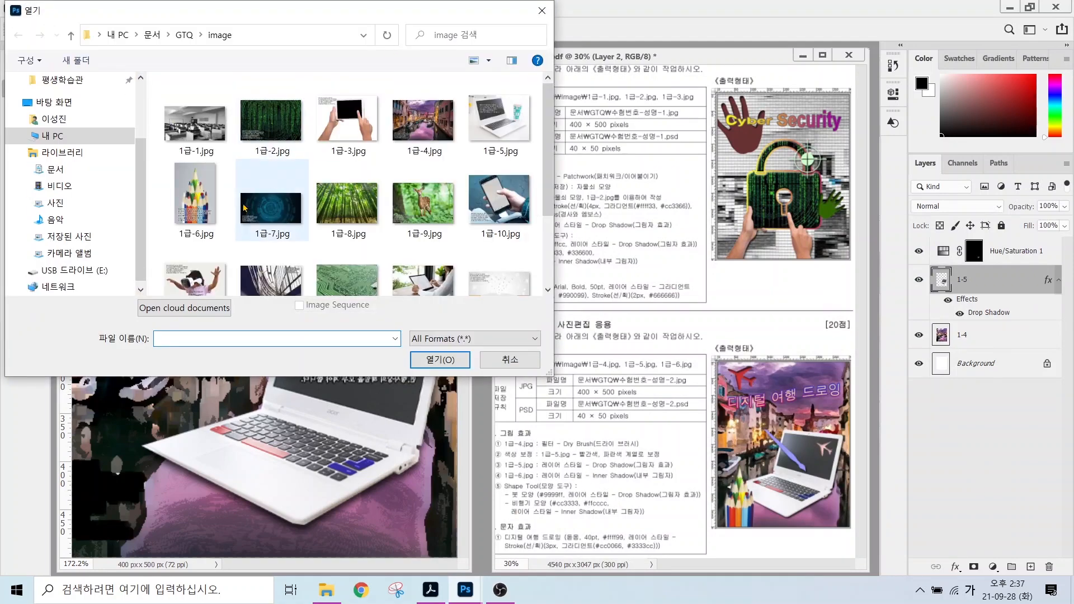
Open 1급-6.jpg and select the pencils in it.
double_click(207, 199)
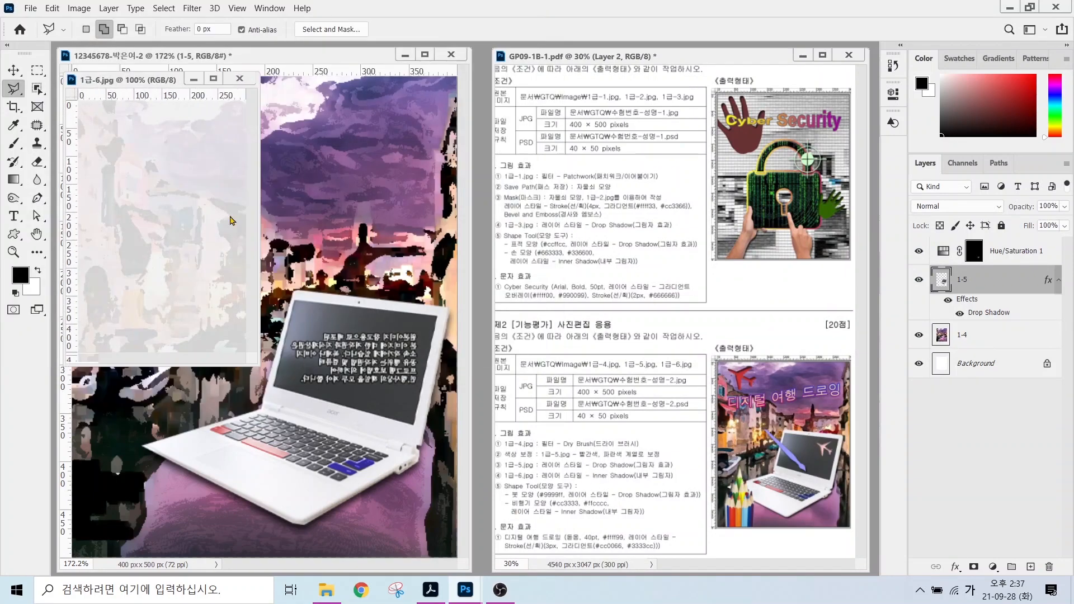
left_click_drag(139, 79, 489, 146)
left_click_drag(36, 88, 103, 116)
left_click(110, 89)
mouse_move(504, 184)
left_mouse_down()
mouse_move(467, 263)
mouse_move(579, 298)
mouse_move(510, 182)
left_mouse_up()
left_click(13, 89)
Subtract the text from the pencil selection with the Polygonal Lasso.
left_click(123, 29)
left_click(446, 322)
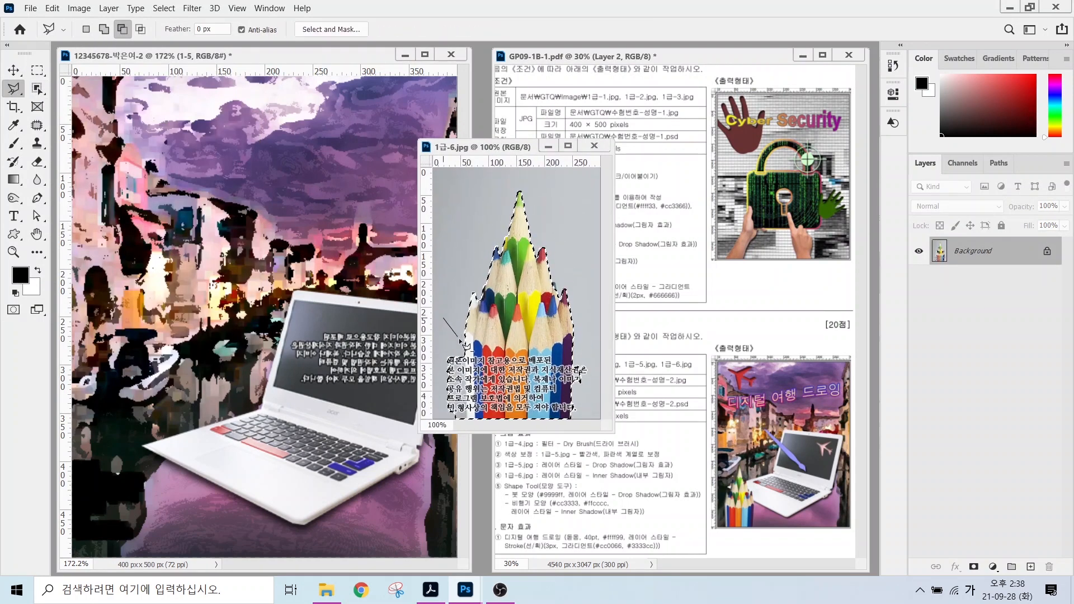
left_click(465, 351)
left_click(467, 418)
left_click(450, 418)
left_click(447, 323)
left_click(585, 336)
left_click(573, 350)
Drag the pencils into the composite and name the new layer 1-6.
left_click(585, 336)
left_click(13, 70)
left_click_drag(512, 297, 207, 283)
double_click(983, 281)
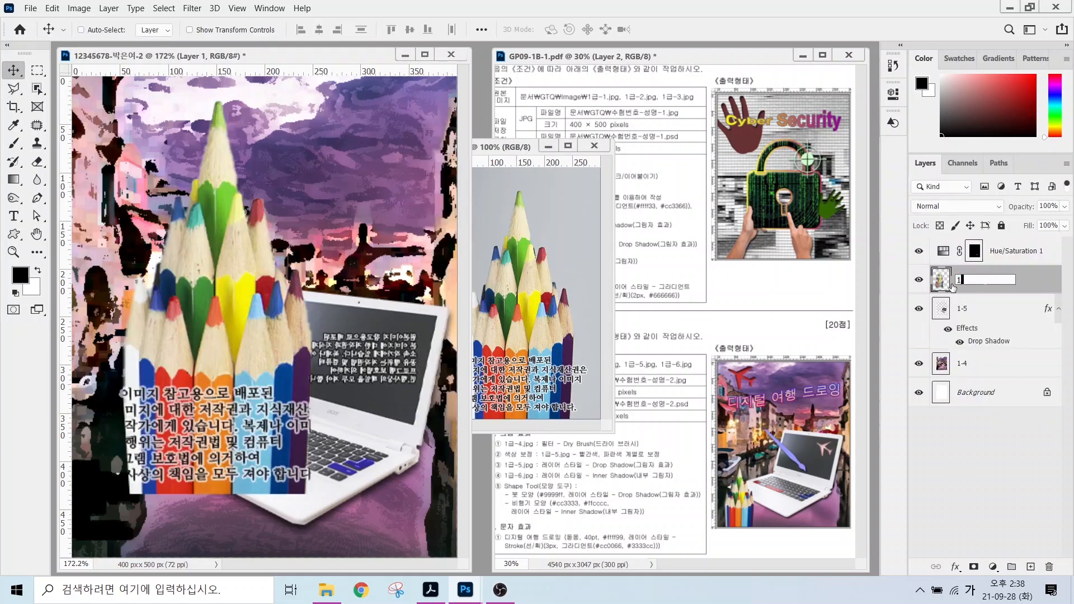
type("1-6")
key("Return")
left_click(594, 146)
Scale the pencils to about 47% and place them in the bottom-left corner.
left_click(956, 566)
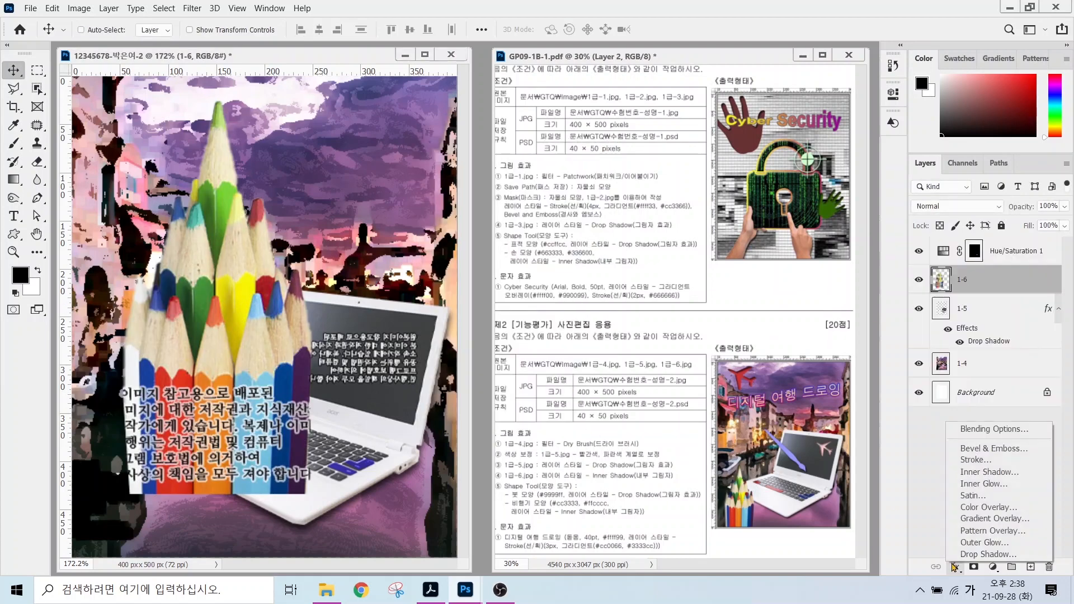
left_click(984, 473)
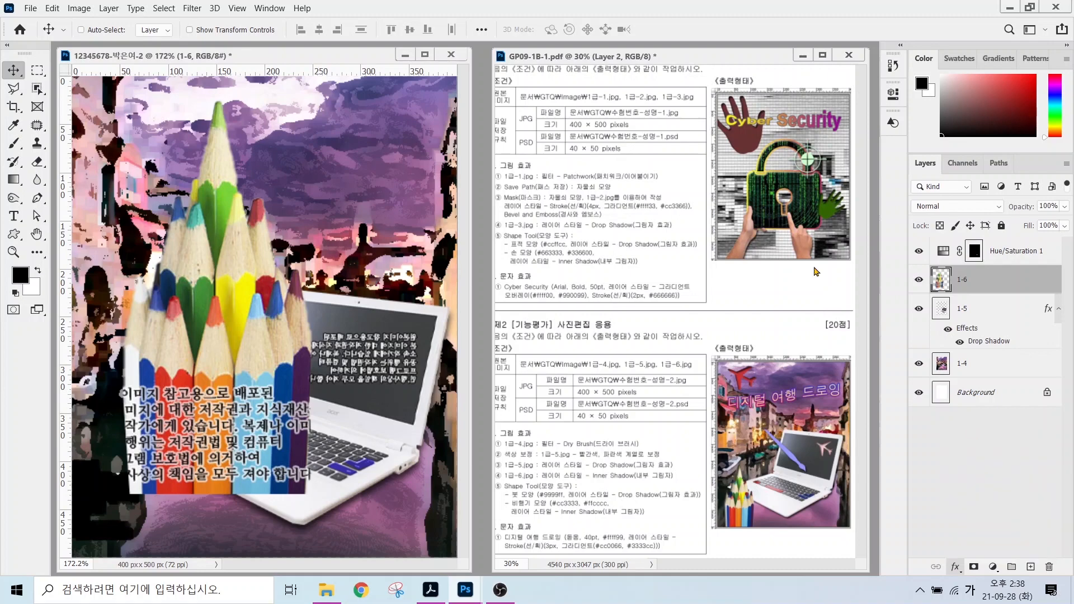
key("Escape")
key("ctrl+t")
left_click_drag(314, 100, 193, 300)
left_click_drag(167, 391, 148, 468)
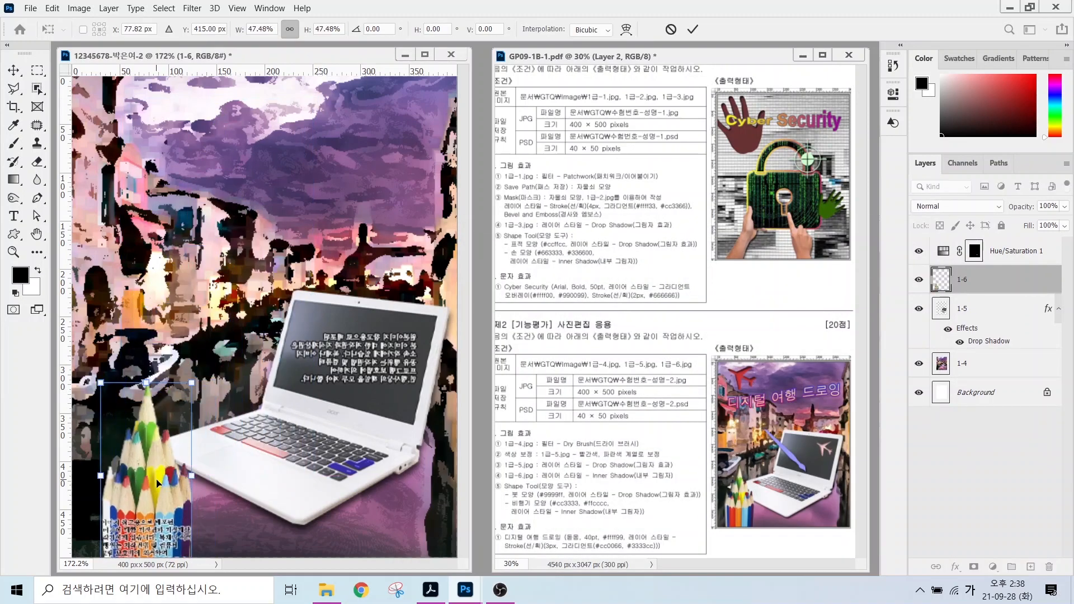
key("Return")
left_click_drag(545, 479, 588, 431)
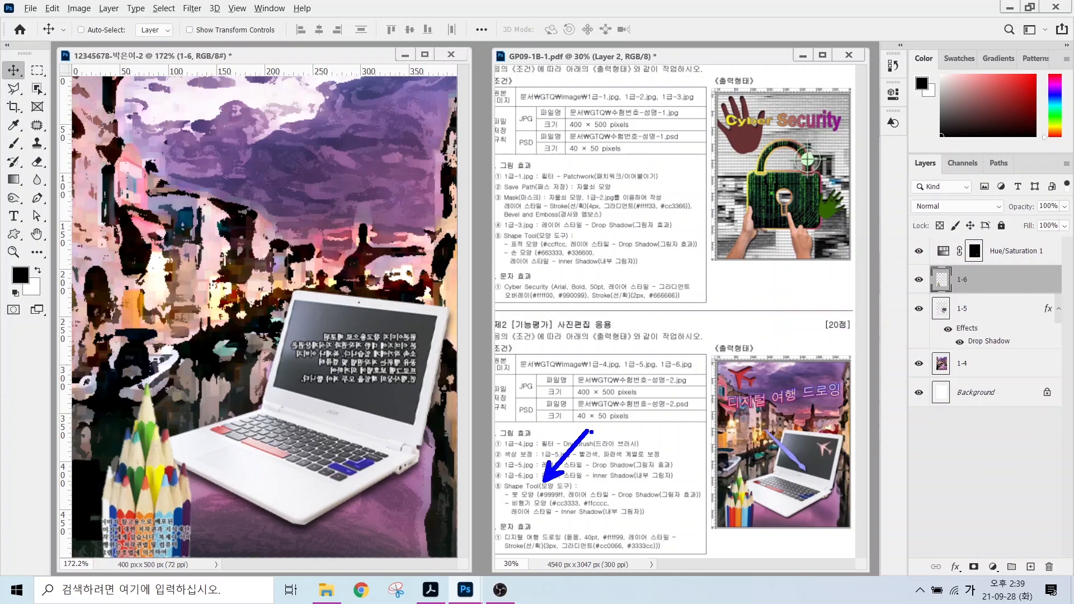
Draw the Objects paintbrush custom shape pointing at the laptop screen.
left_click(13, 234)
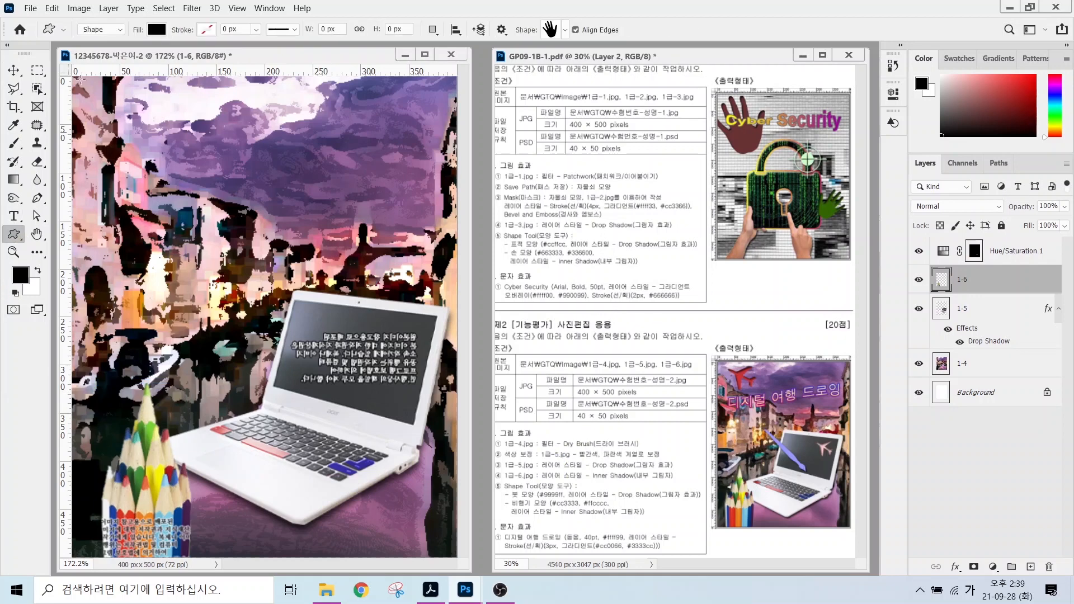
mouse_move(114, 42)
left_mouse_down()
mouse_move(124, 37)
mouse_move(97, 2)
mouse_move(152, 92)
left_mouse_up()
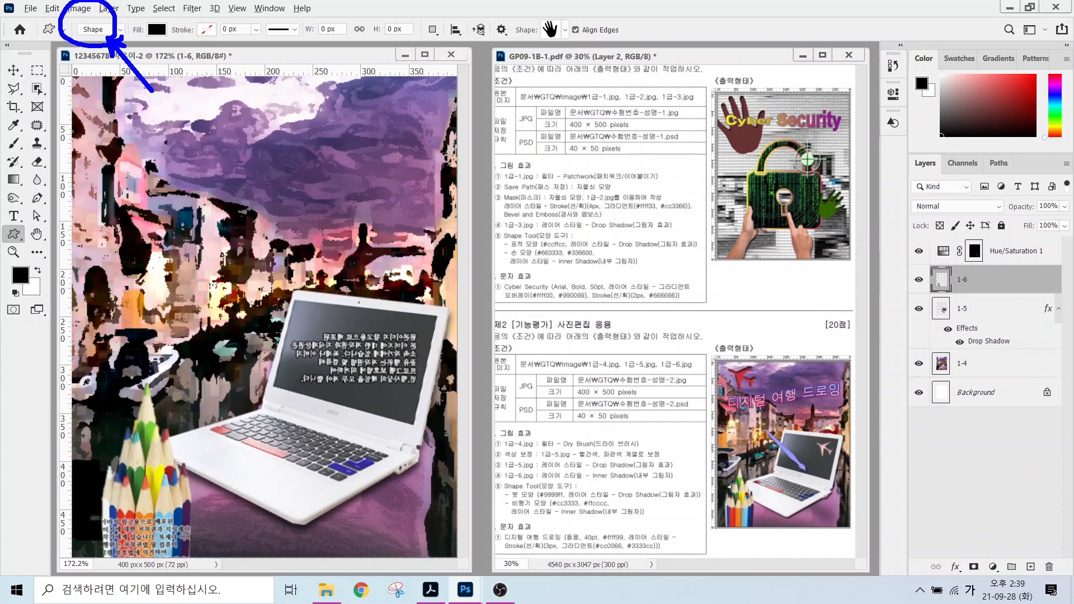
mouse_move(174, 39)
left_mouse_down()
mouse_move(136, 33)
mouse_move(176, 37)
mouse_move(212, 91)
left_mouse_up()
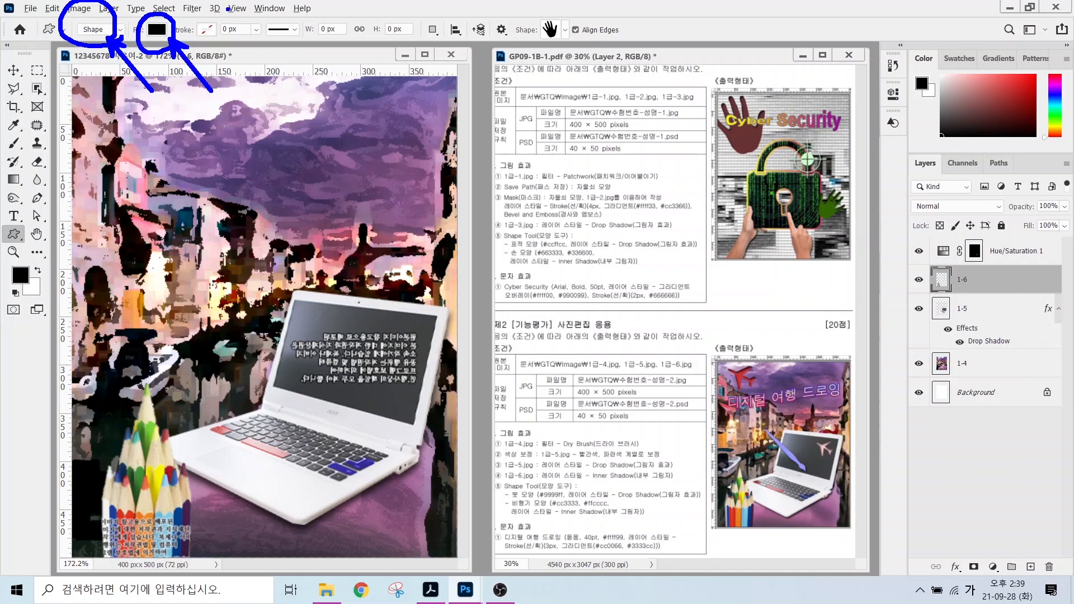
left_click_drag(227, 9, 186, 47)
mouse_move(568, 40)
left_mouse_down()
mouse_move(531, 12)
mouse_move(575, 44)
mouse_move(602, 88)
left_mouse_up()
left_click_drag(555, 57, 578, 48)
key("Escape")
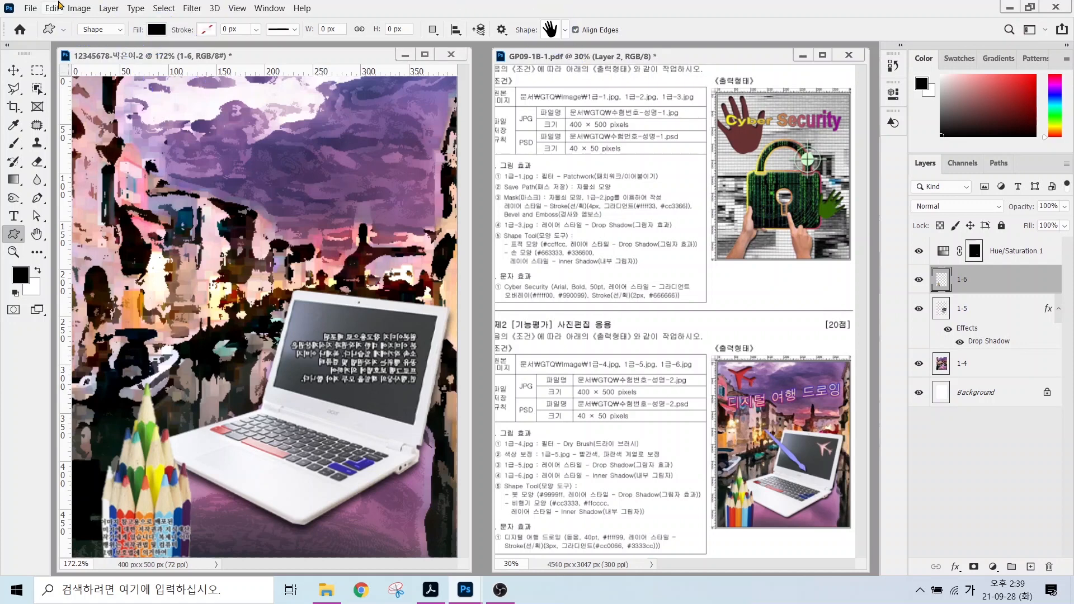
left_click(565, 31)
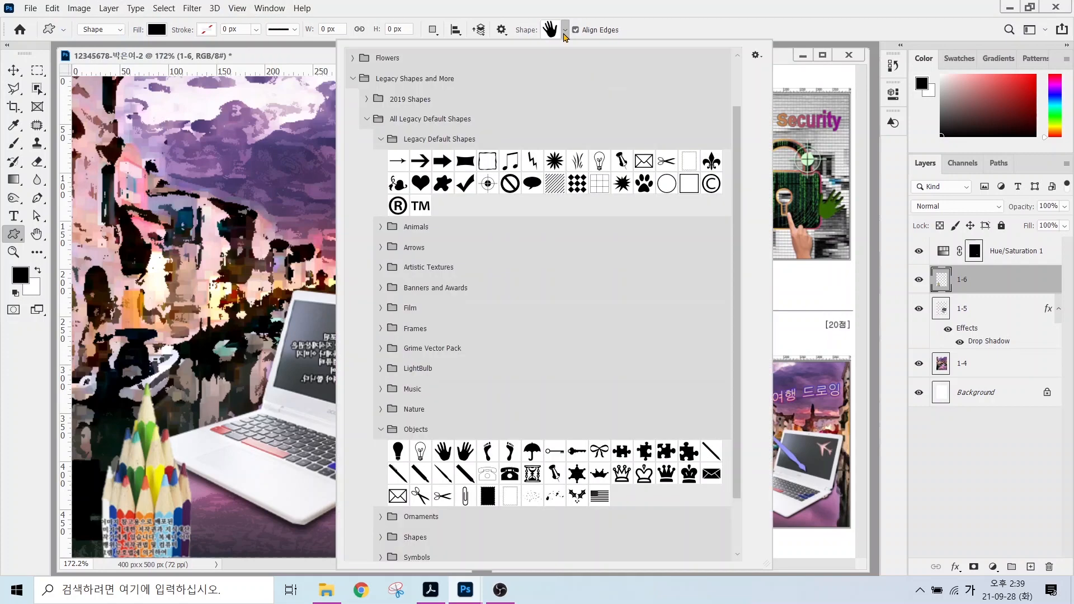
double_click(442, 473)
left_click_drag(235, 302, 347, 414)
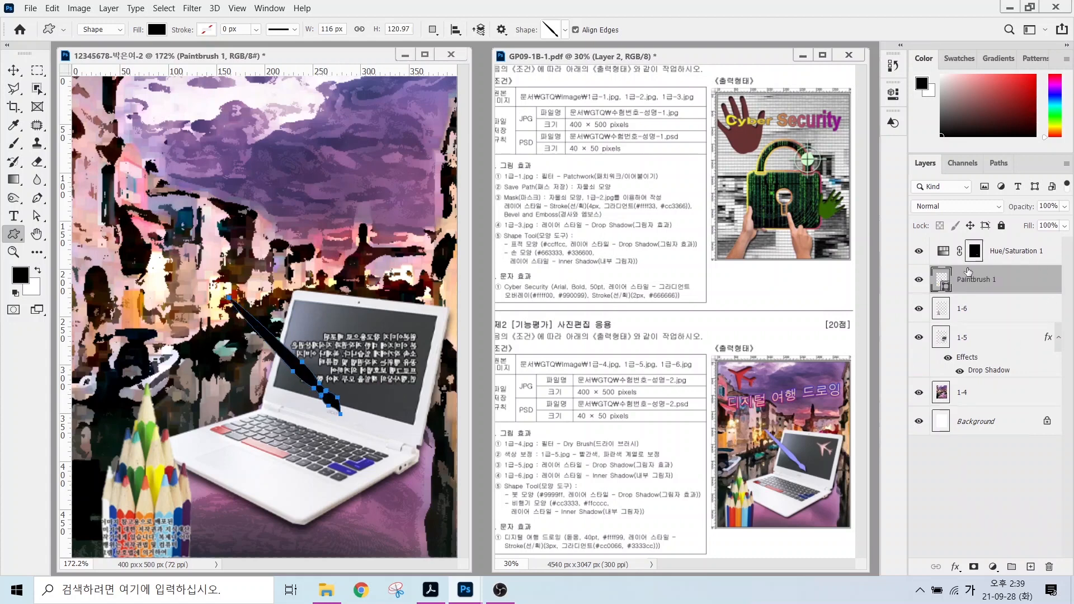
Put the paintbrush above the Hue/Saturation layer and fill it #9999ff.
left_click(996, 250)
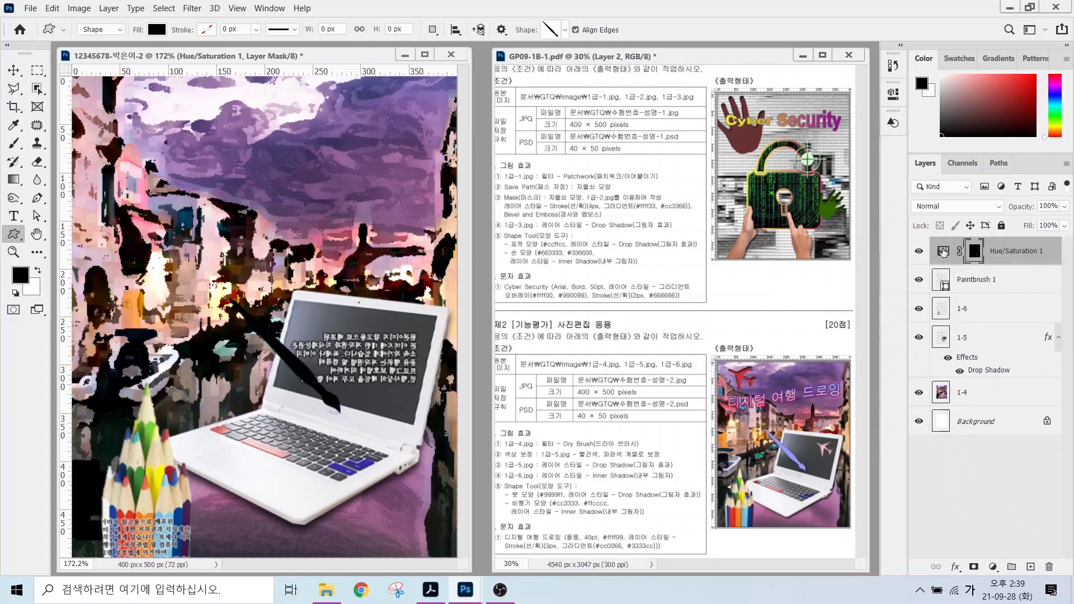
left_click_drag(943, 252, 943, 294)
double_click(941, 253)
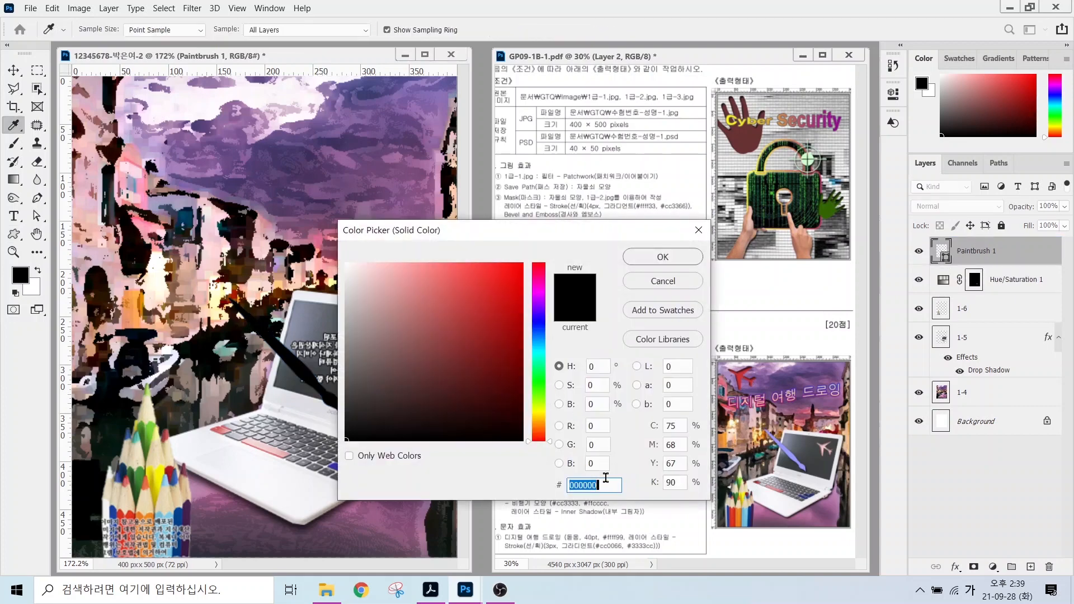
type("9999ff")
key("Return")
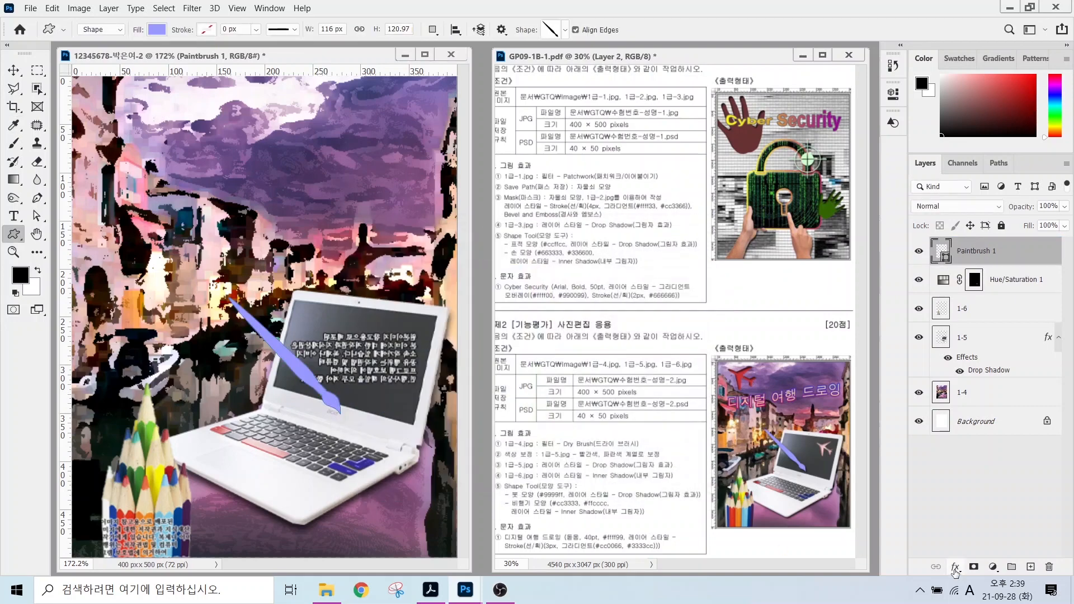
Add a Drop Shadow to the paintbrush and nudge it slightly up-left.
left_click(955, 567)
left_click(976, 551)
left_click(893, 267)
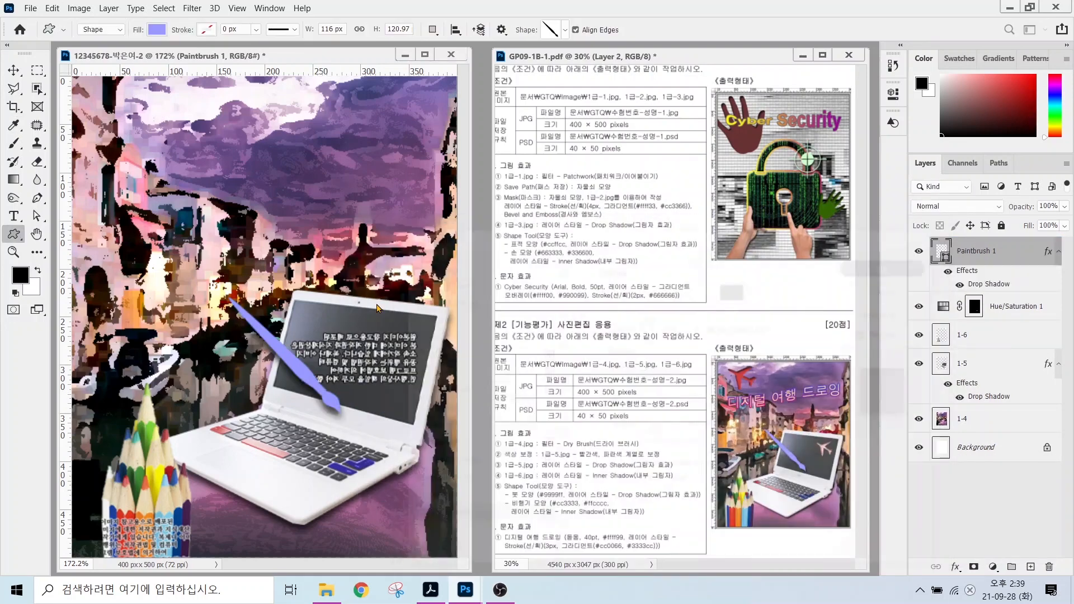
key("v")
mouse_move(315, 386)
left_mouse_down()
mouse_move(293, 366)
mouse_move(302, 371)
left_mouse_up()
Draw the Symbols airplane shape on the laptop screen and fill it #cc3333.
left_click(13, 234)
left_click(549, 32)
scroll(391, 458, "down", 1)
left_click(379, 491)
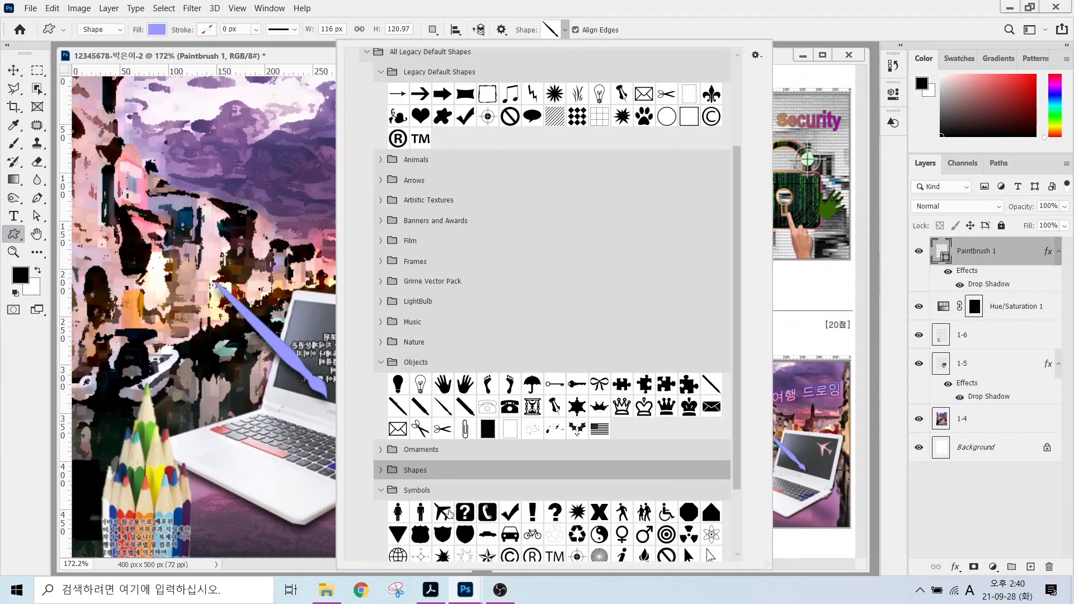
double_click(445, 510)
left_click_drag(373, 319, 417, 363)
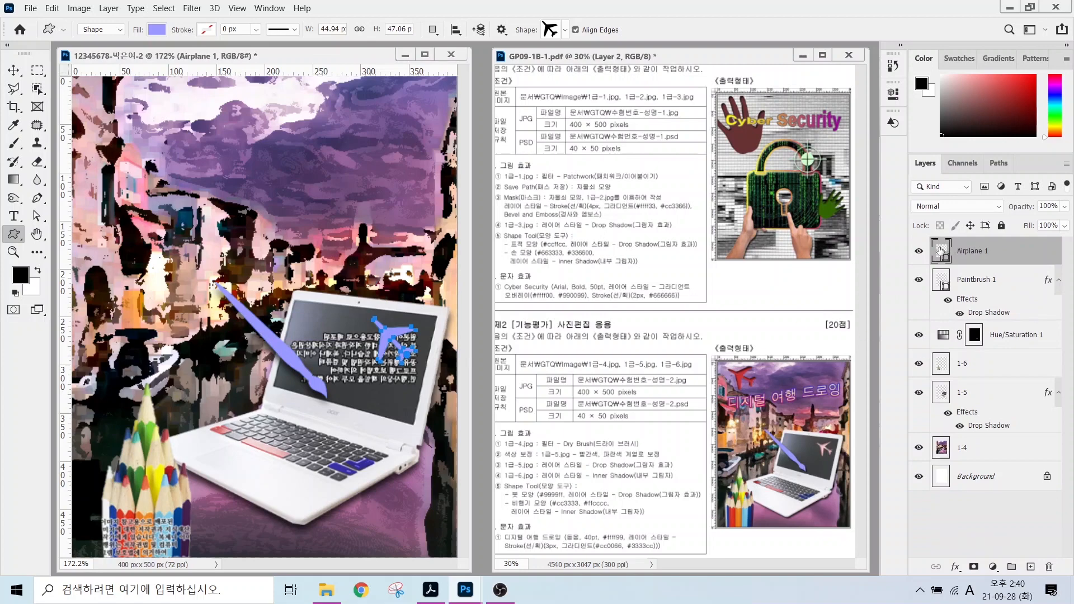
double_click(940, 249)
type("cc3333")
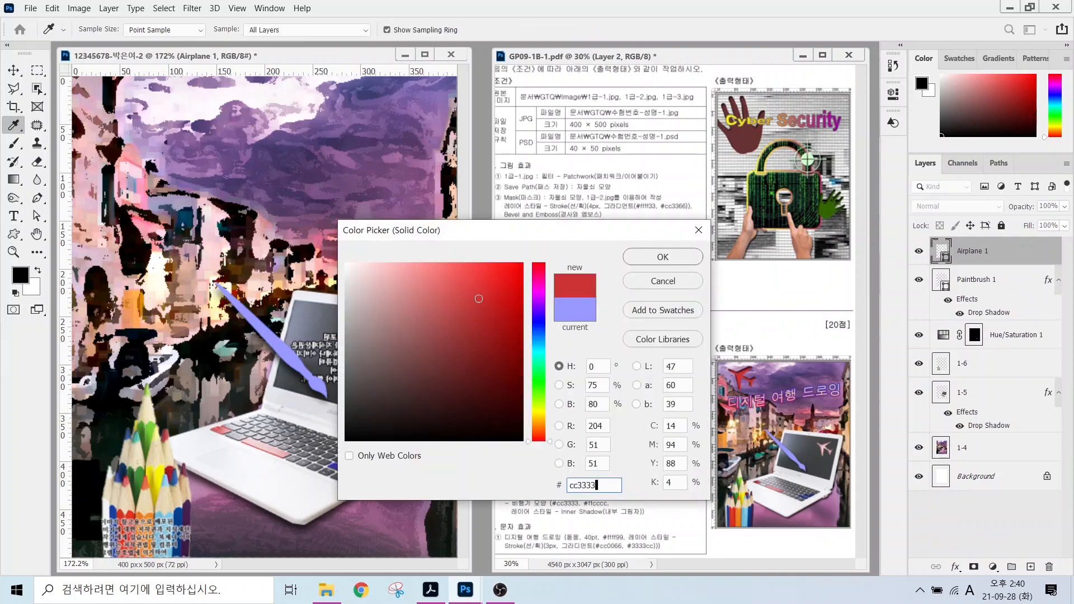
key("Return")
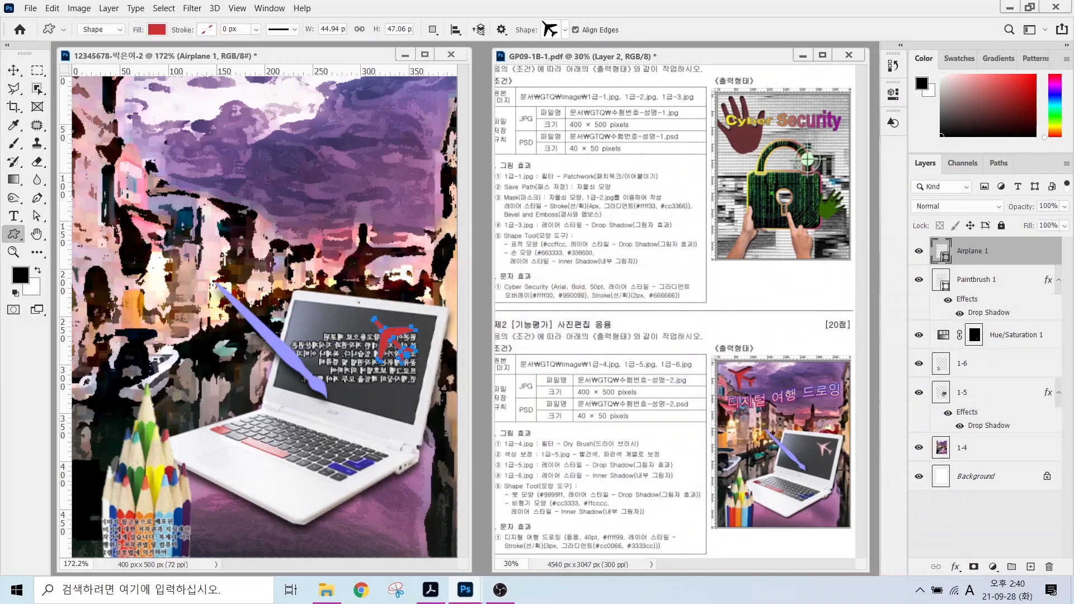
Add an Inner Shadow effect to the airplane.
left_click(956, 566)
left_click(972, 477)
left_click(891, 263)
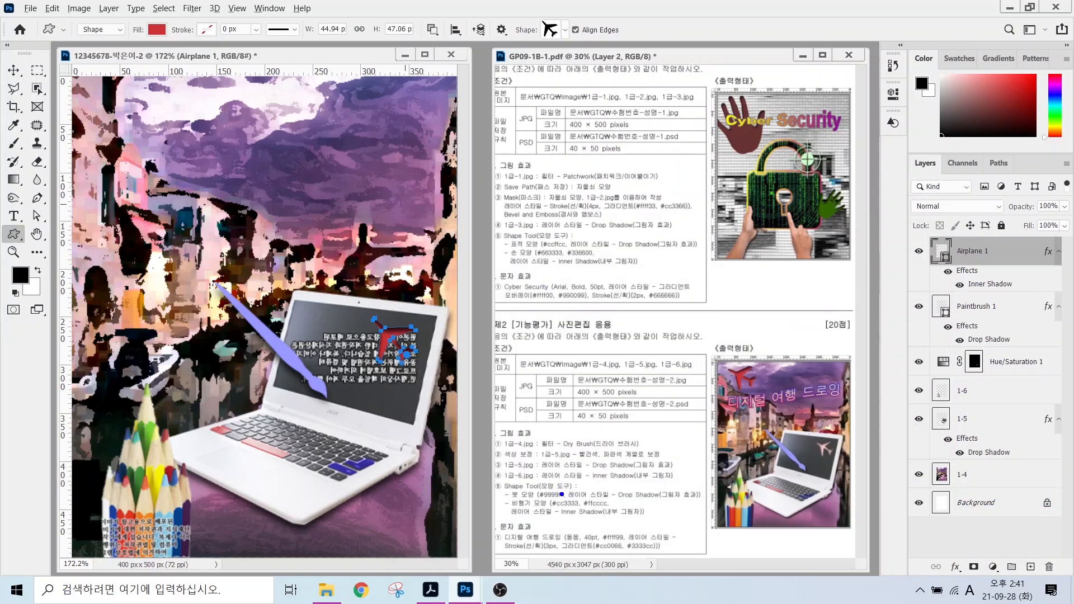
mouse_move(535, 446)
left_mouse_down()
mouse_move(561, 493)
mouse_move(609, 470)
mouse_move(619, 437)
left_mouse_up()
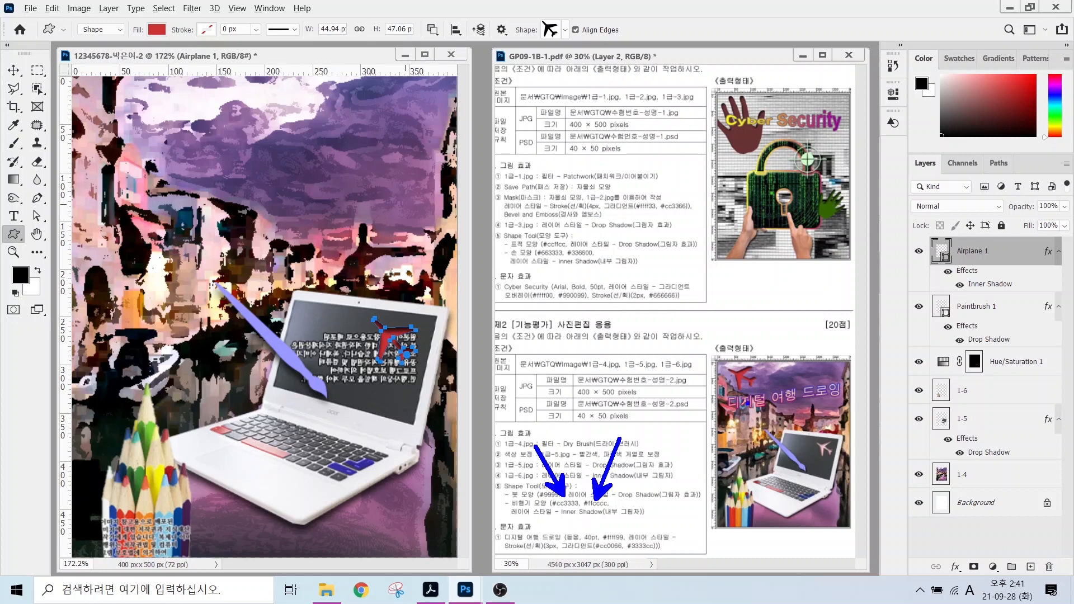
mouse_move(767, 394)
left_mouse_down()
mouse_move(718, 359)
mouse_move(764, 350)
mouse_move(757, 391)
left_mouse_up()
mouse_move(728, 323)
left_mouse_down()
mouse_move(737, 367)
mouse_move(728, 308)
left_mouse_up()
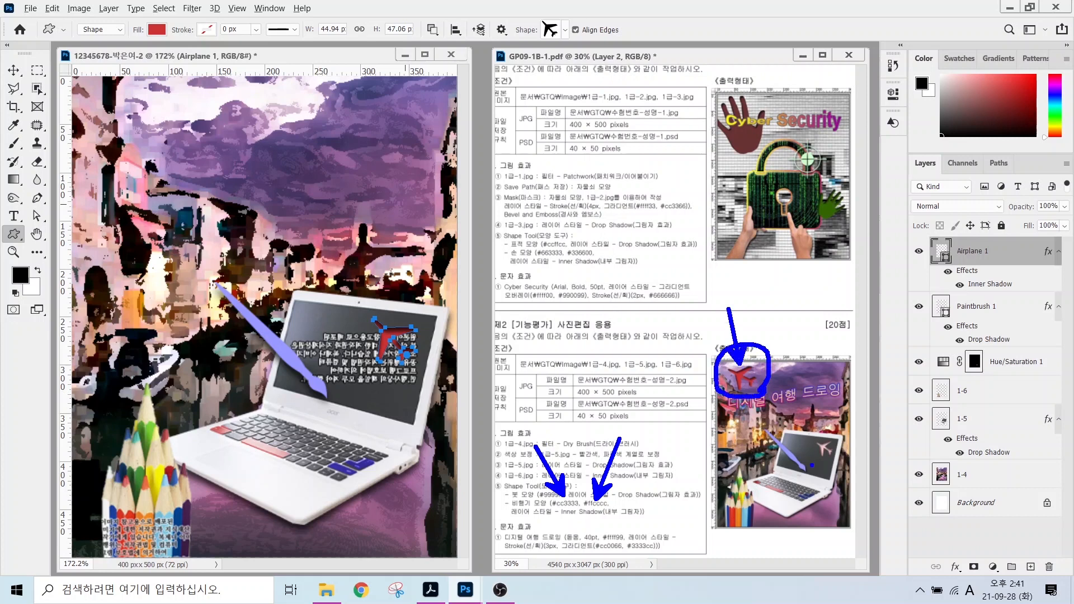
mouse_move(828, 464)
left_mouse_down()
mouse_move(843, 421)
mouse_move(841, 460)
mouse_move(890, 504)
left_mouse_up()
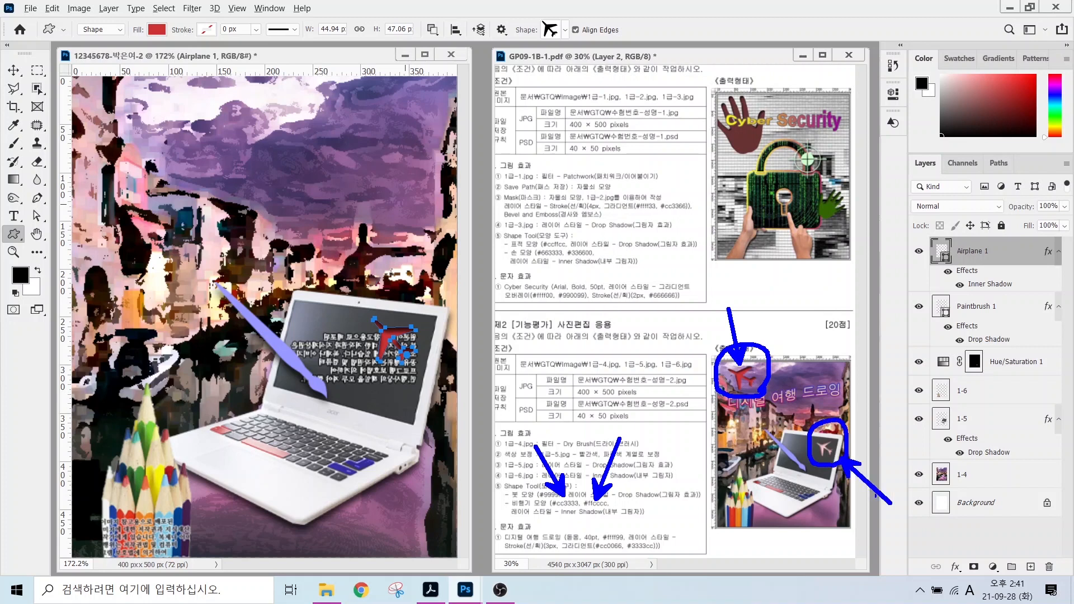
key("Escape")
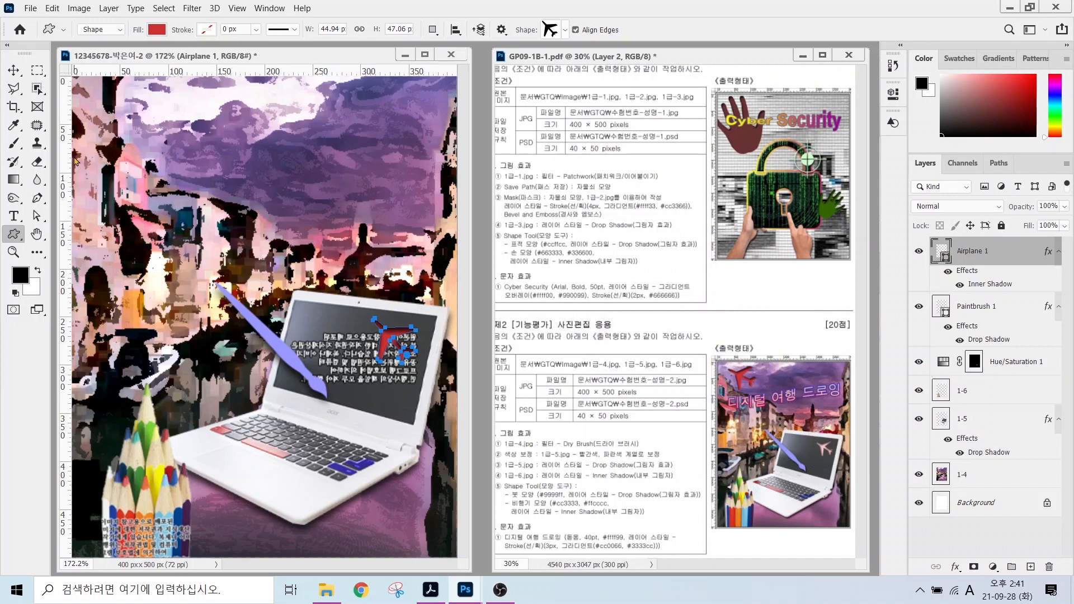
Duplicate the airplane, move the copy to the top-left corner and enlarge it slightly.
left_click(12, 71)
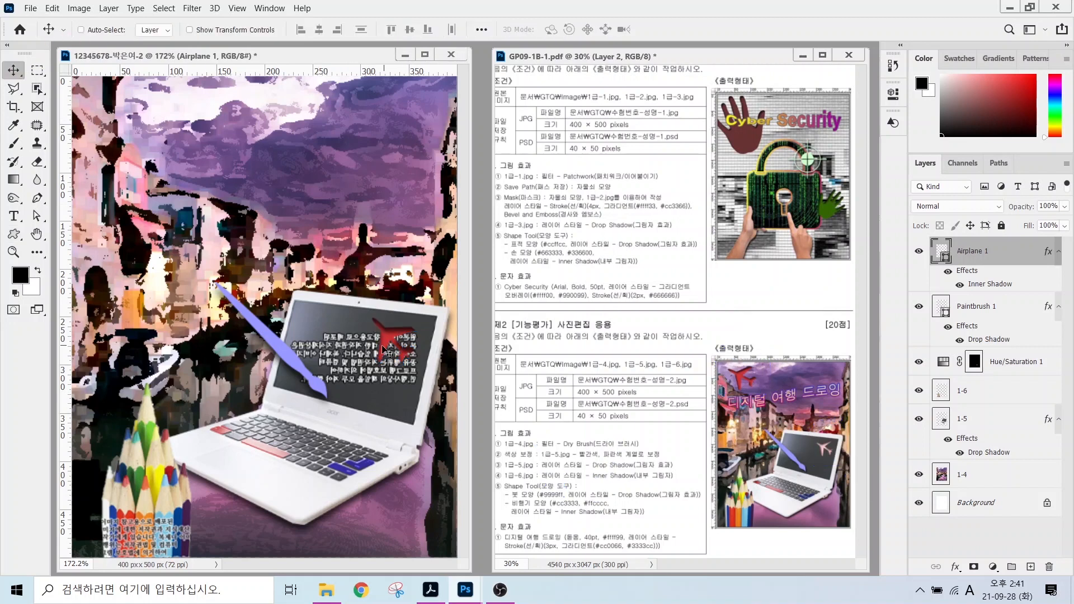
key("ctrl")
key("ctrl+j")
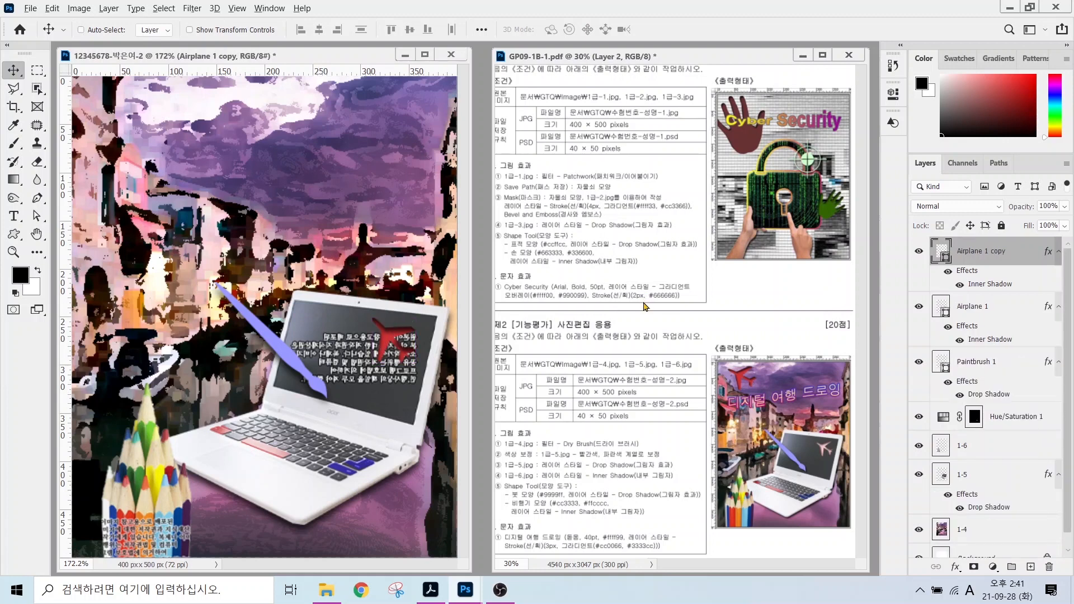
mouse_move(1014, 270)
left_mouse_down()
mouse_move(976, 284)
mouse_move(953, 232)
mouse_move(1034, 238)
mouse_move(1013, 278)
left_mouse_up()
left_click_drag(385, 344, 109, 121)
key("ctrl")
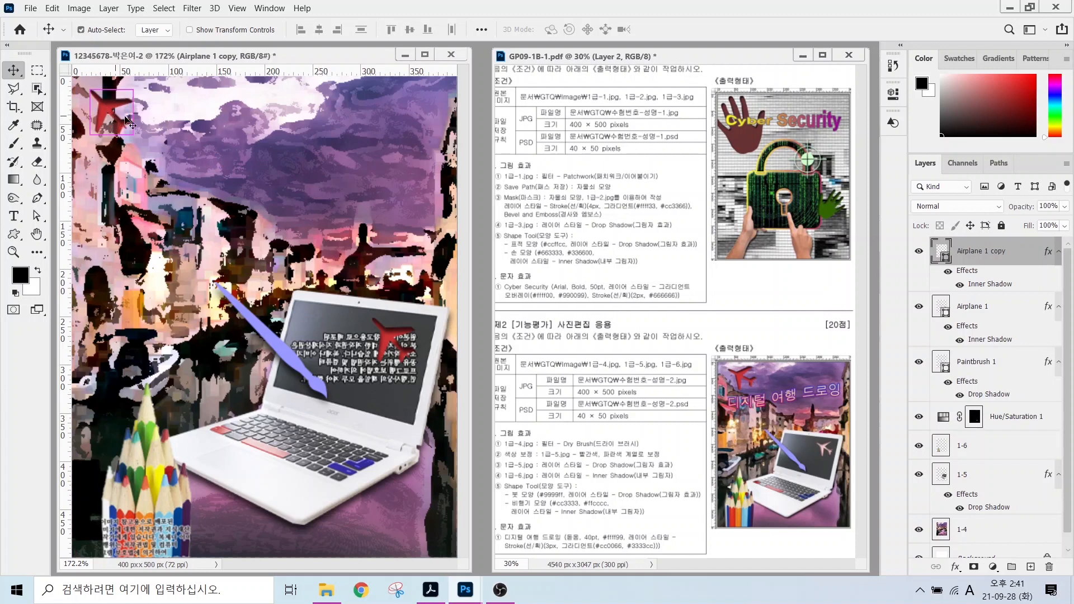
key("ctrl+t")
left_click_drag(133, 135, 208, 143)
key("Return")
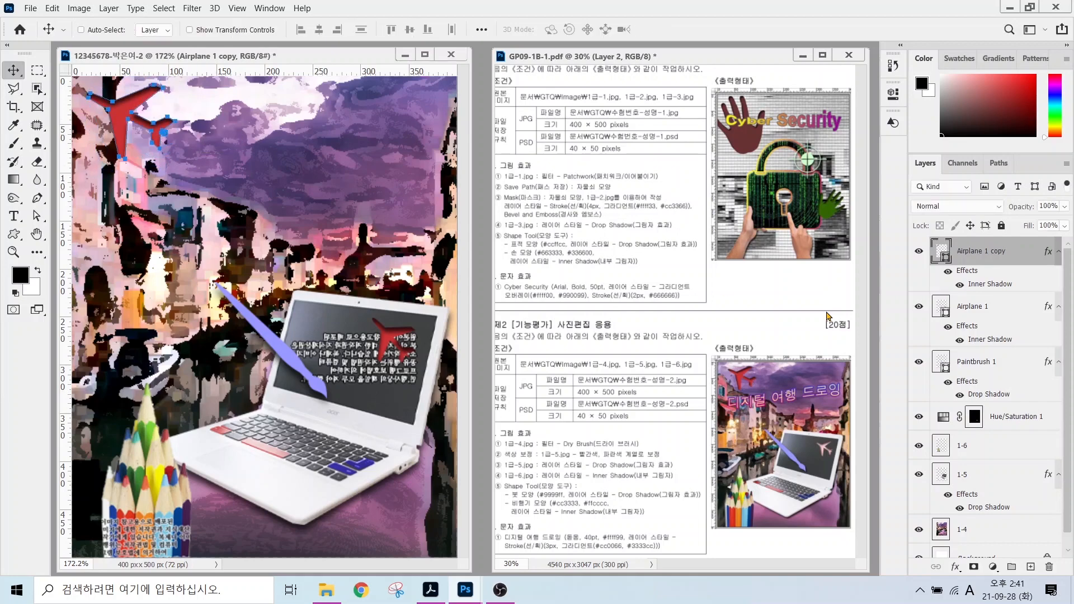
Change the original airplane's fill to pale pink #ffcccc.
double_click(941, 307)
type("ffcccc")
key("Return")
key("v")
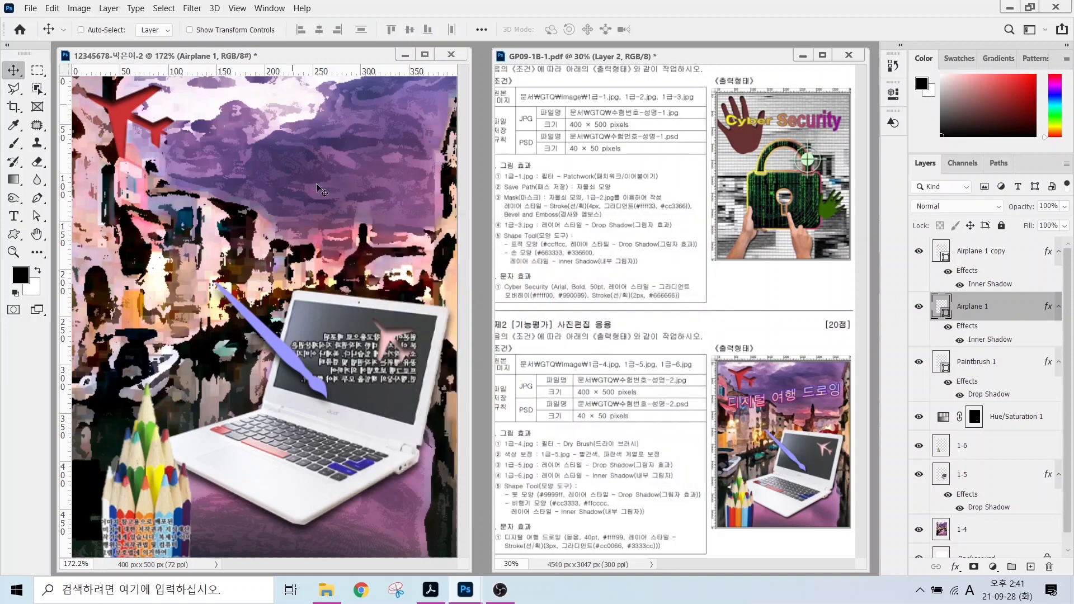
left_click(14, 217)
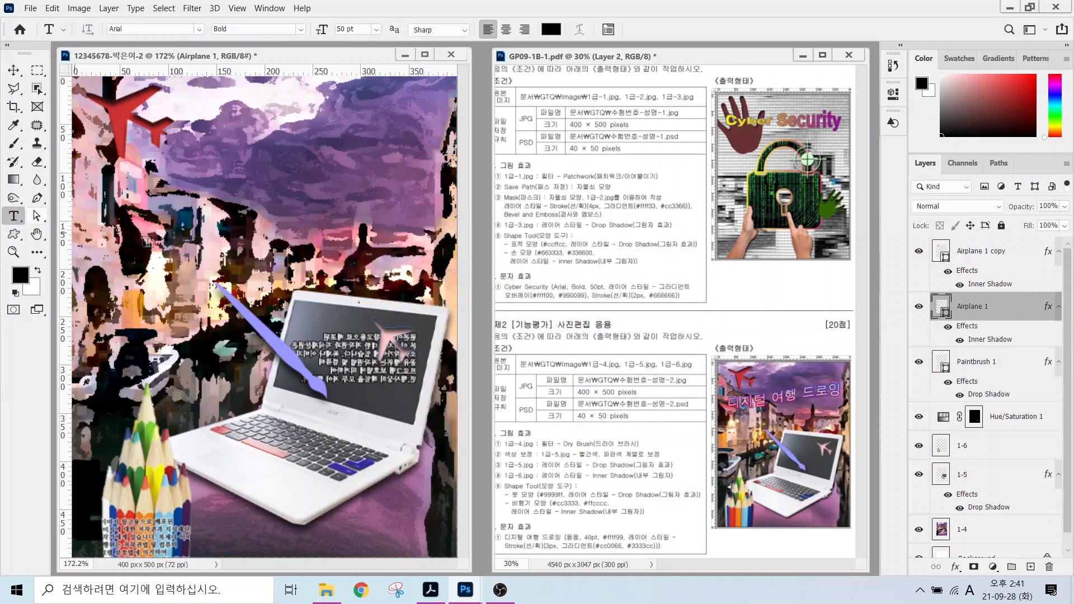
Type the title 디지털 여행 드로잉 on the canvas.
left_click(120, 212)
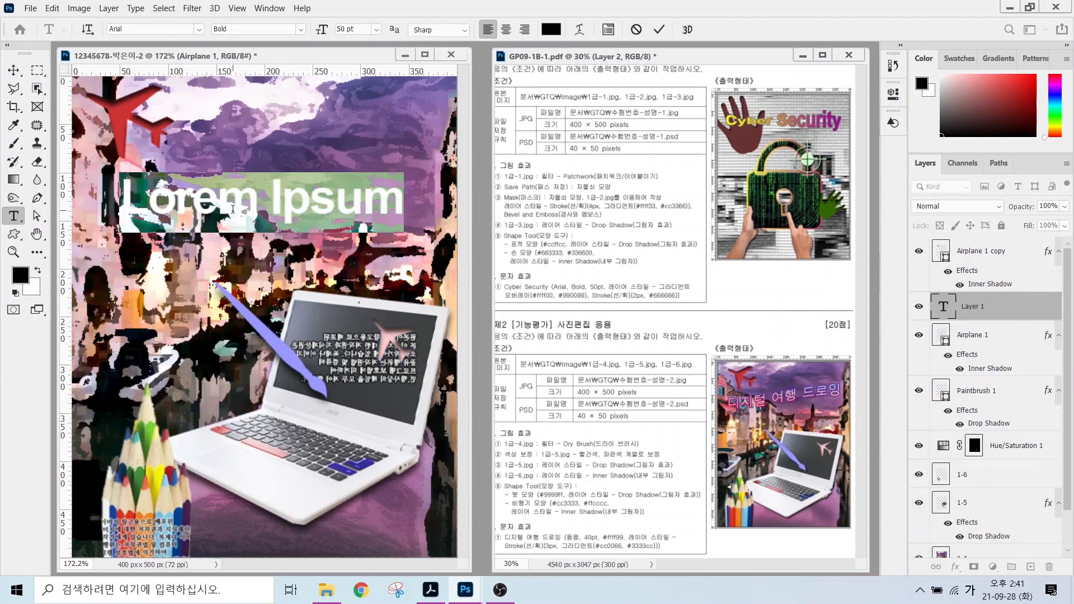
type("디지털 여행 드로잉")
key("ctrl+Return")
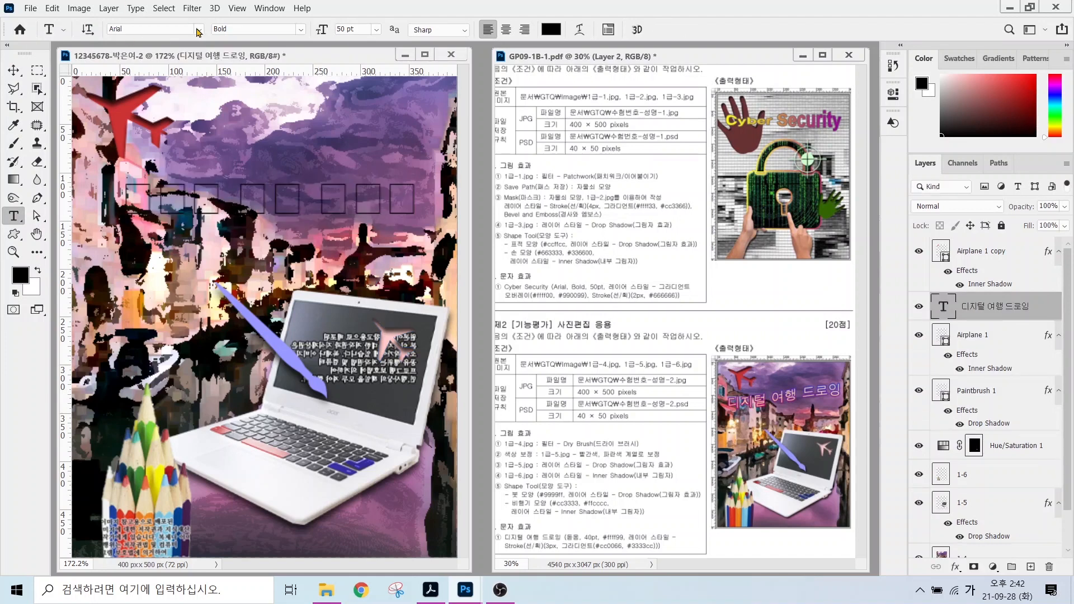
Set the title to 돋움, 40 pt, colour #ffff99.
left_click(198, 29)
left_click(260, 84)
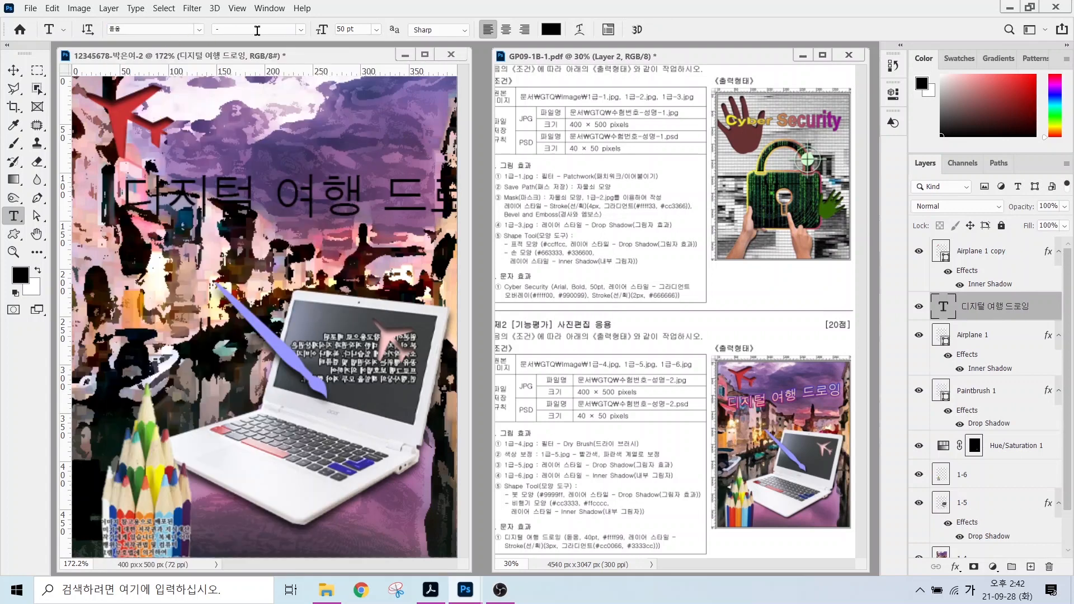
left_click(345, 29)
type("40")
key("Return")
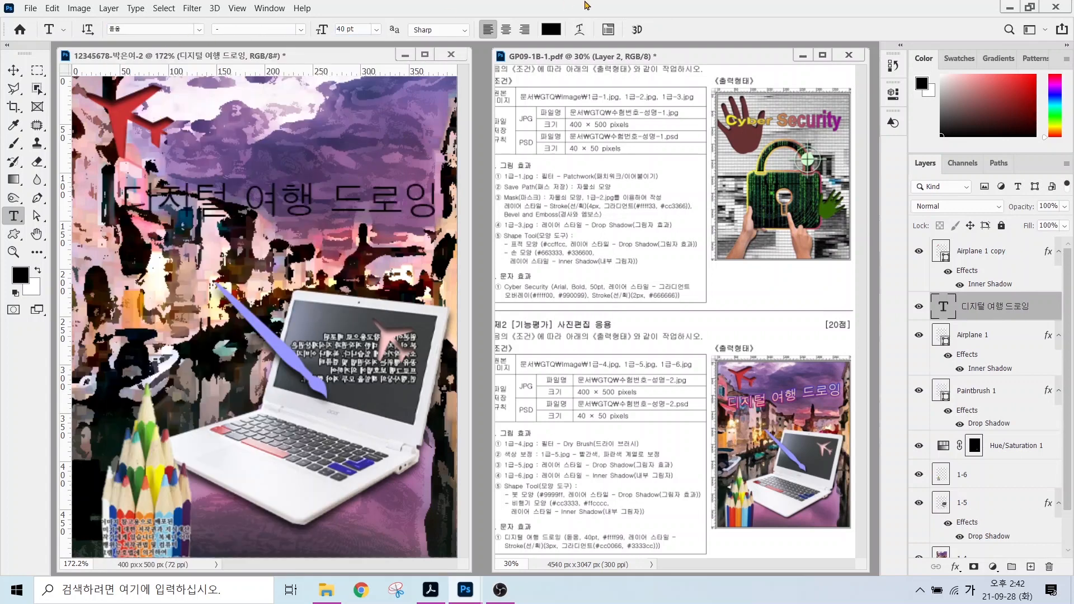
left_click(551, 29)
left_click(594, 484)
type("ffff99")
key("Return")
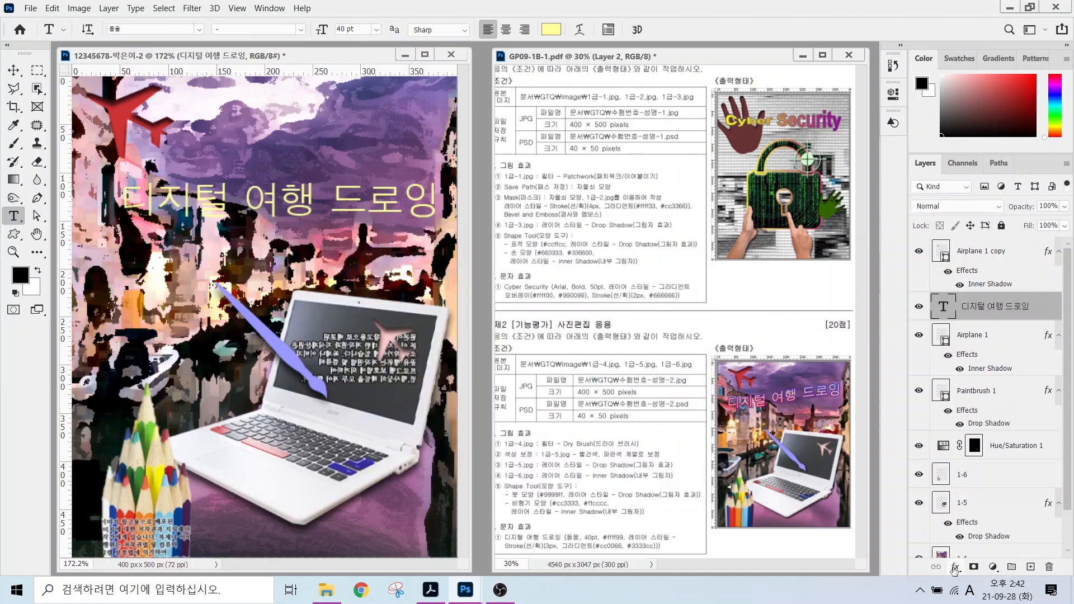
Add a 3 px Stroke effect to the title.
left_click(955, 567)
left_click(975, 468)
type("3")
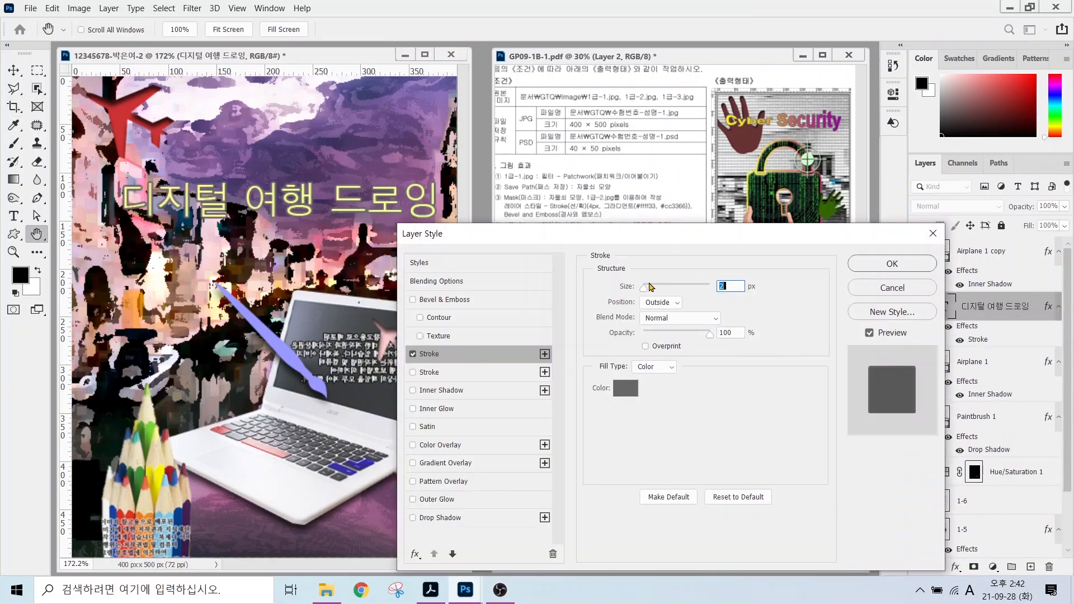
key("alt")
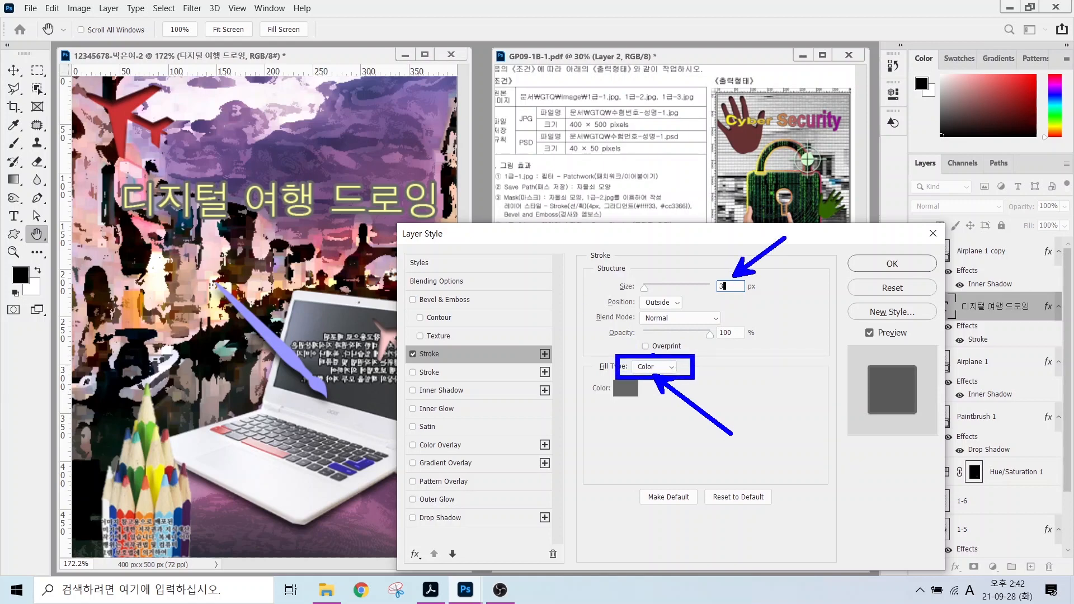
key("Escape")
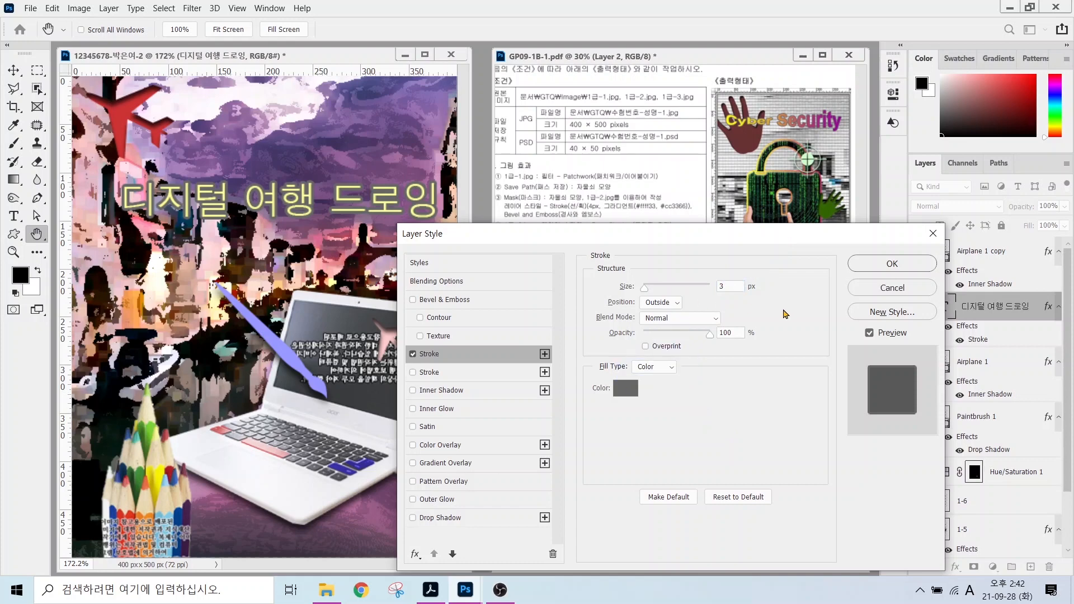
Make the stroke a gradient with a #3333cc stop and apply it.
left_click(672, 369)
left_click(651, 376)
left_click(659, 393)
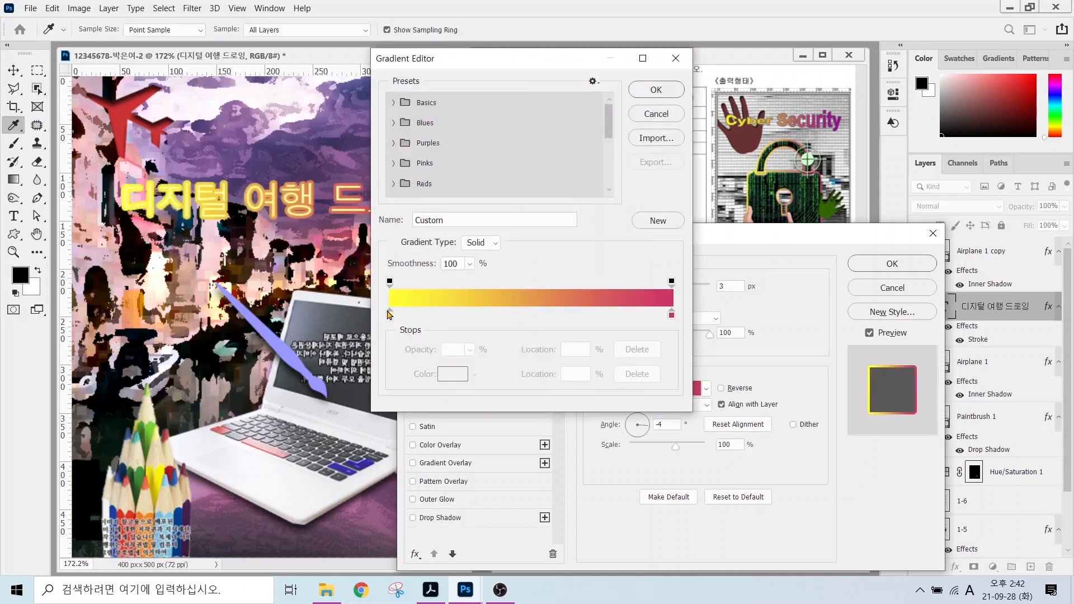
double_click(393, 322)
type("33")
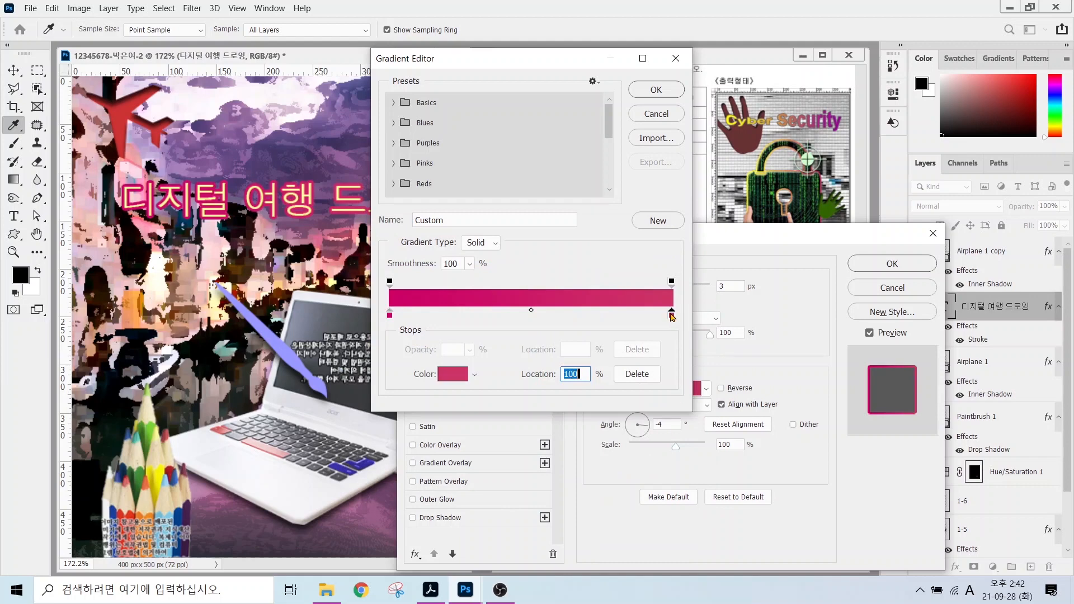
type("33cc")
key("Return")
left_click(656, 89)
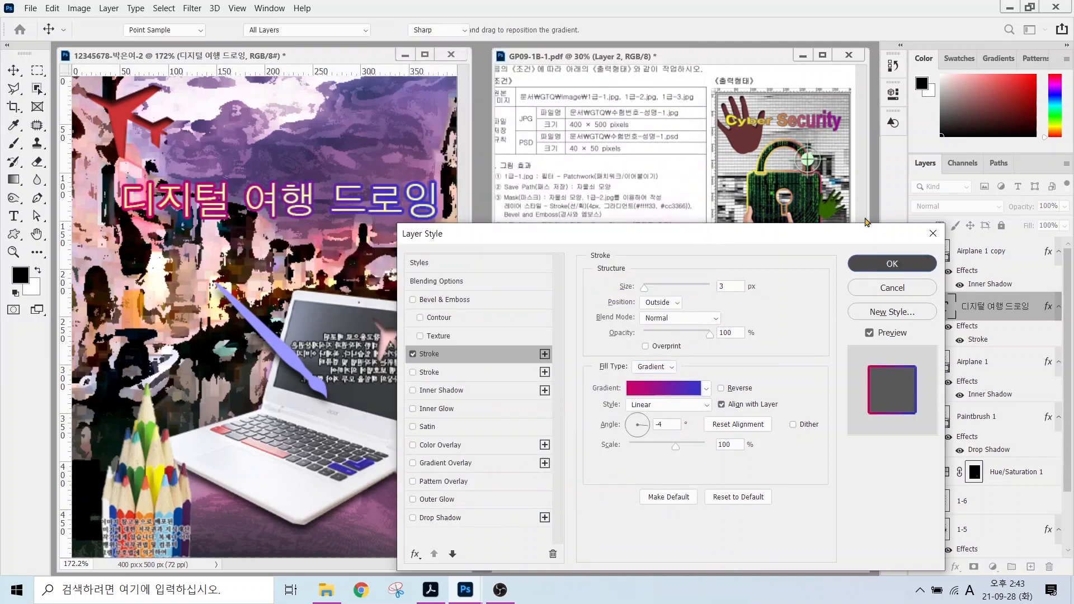
left_click(892, 264)
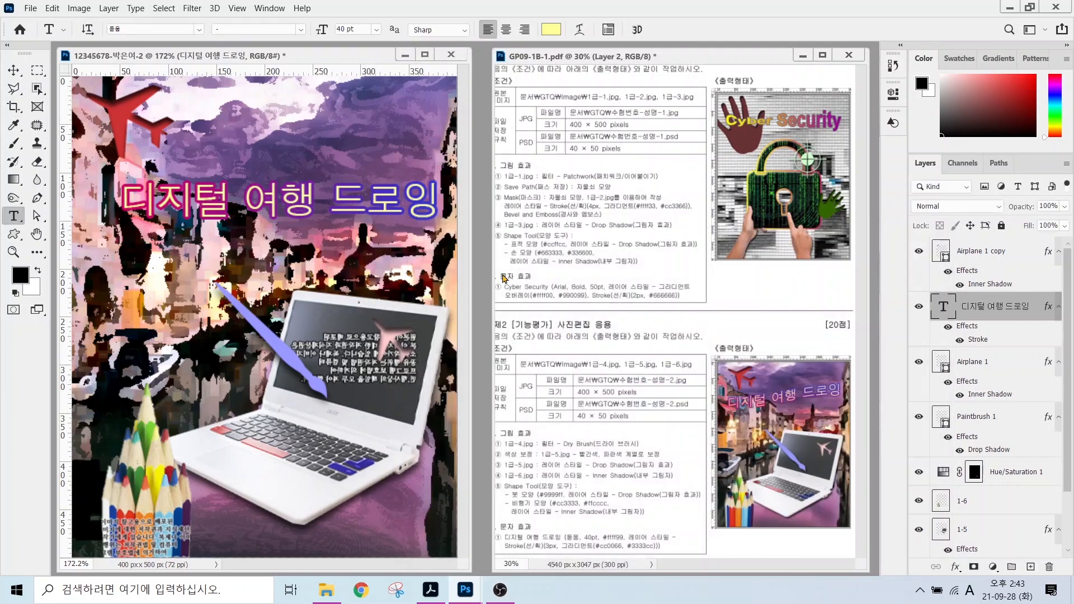
Make several drags across the canvas and interface, then cancel with Escape.
left_click_drag(498, 524, 685, 554)
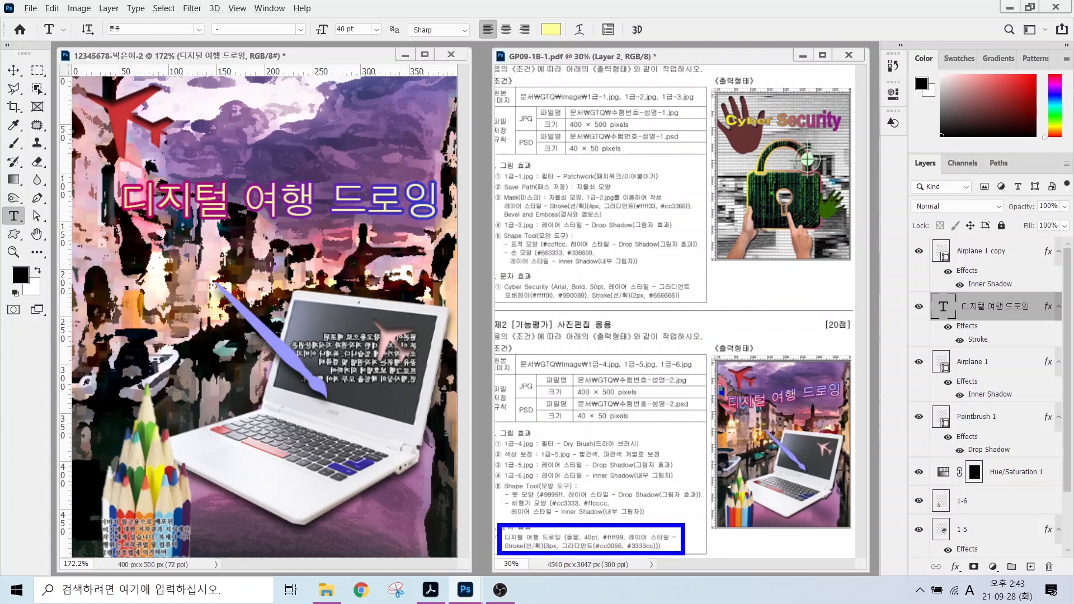
mouse_move(714, 397)
left_mouse_down()
mouse_move(825, 373)
mouse_move(855, 384)
mouse_move(767, 416)
mouse_move(719, 409)
left_mouse_up()
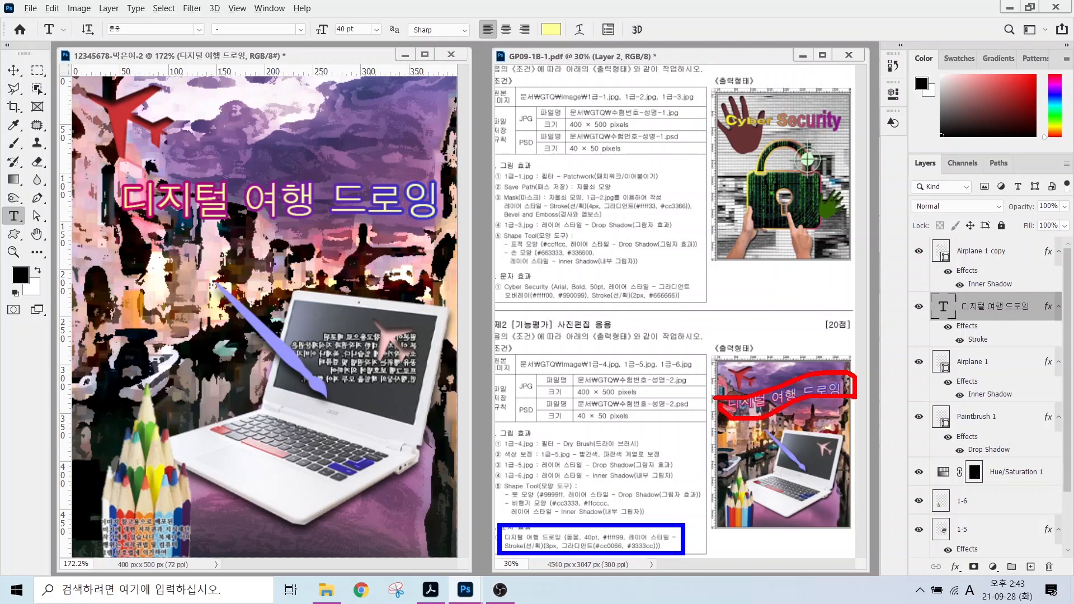
left_click_drag(904, 282, 1061, 341)
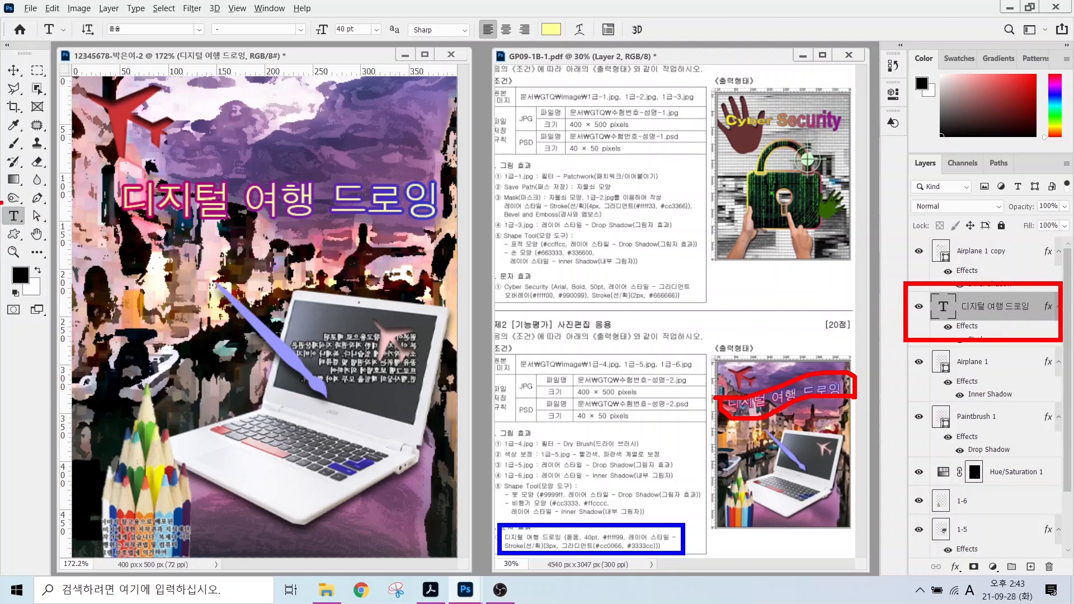
mouse_move(2, 195)
left_mouse_down()
mouse_move(40, 235)
mouse_move(134, 290)
left_mouse_up()
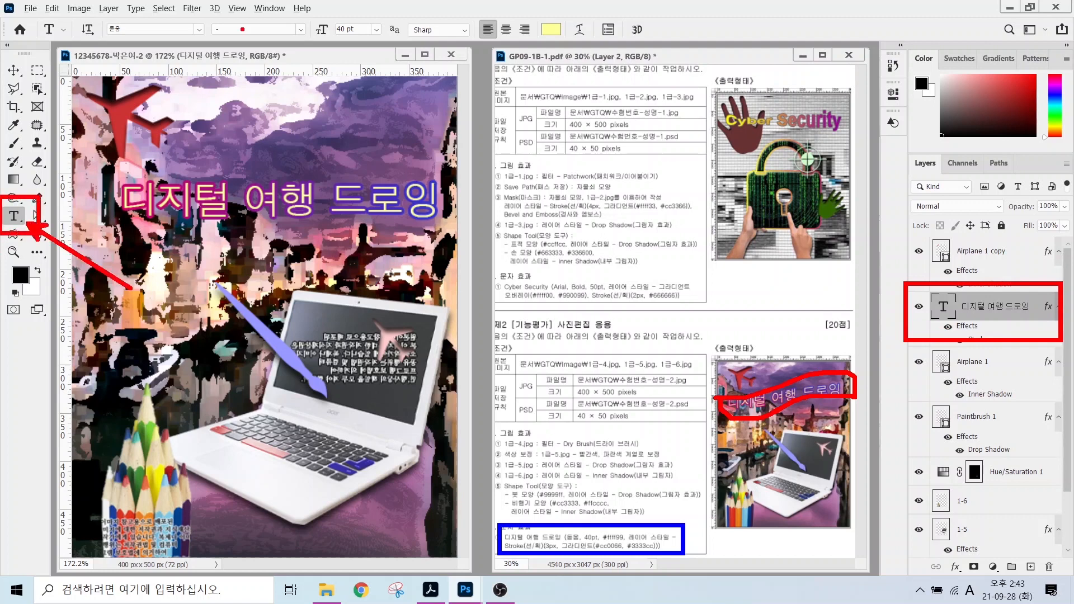
mouse_move(27, 9)
left_mouse_down()
mouse_move(643, 42)
mouse_move(602, 31)
mouse_move(627, 104)
left_mouse_up()
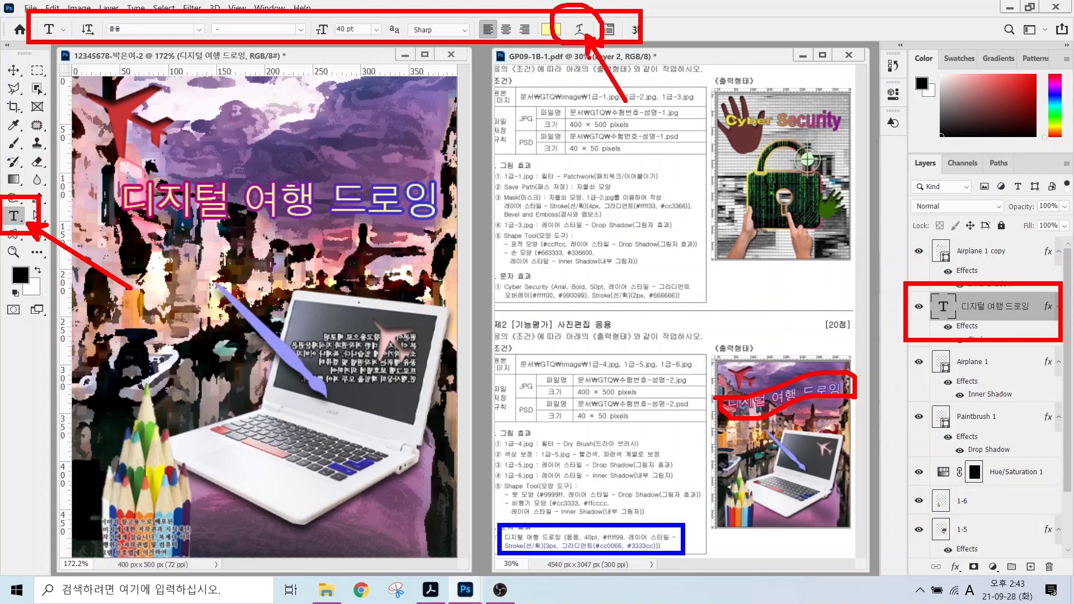
key("Escape")
Preview the Flag warp style on the Korean title in the Warp Text dialog.
left_click(579, 29)
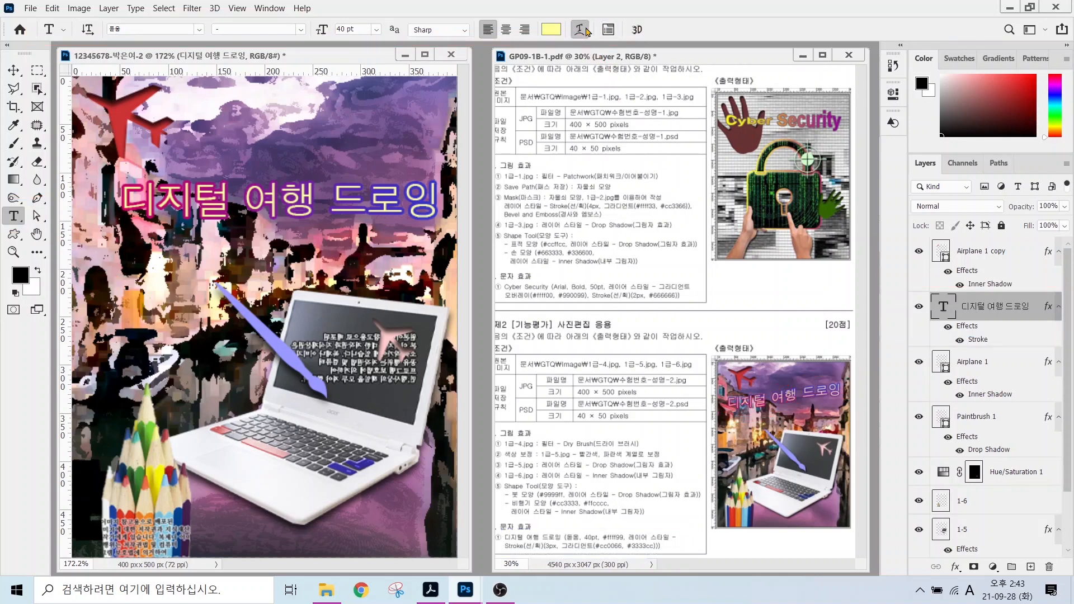
left_click(498, 255)
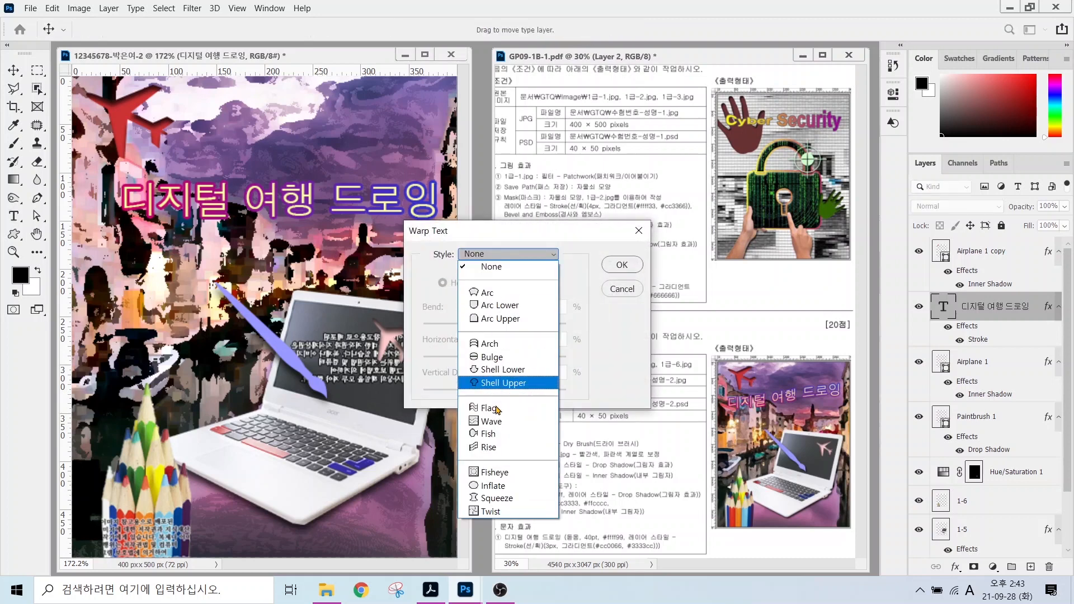
key("ctrl")
key("ctrl")
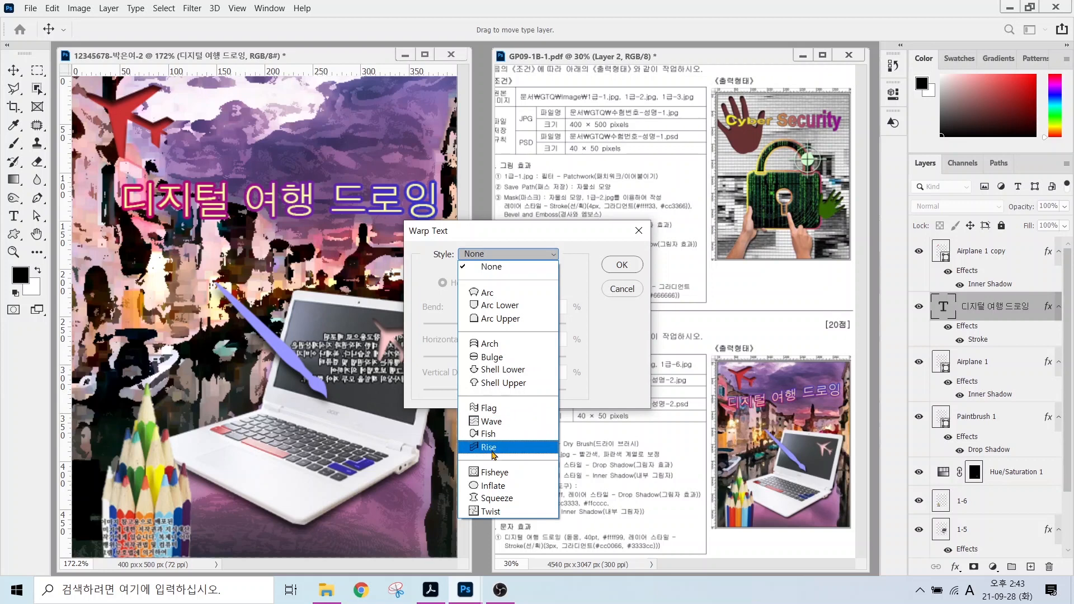
key("ctrl")
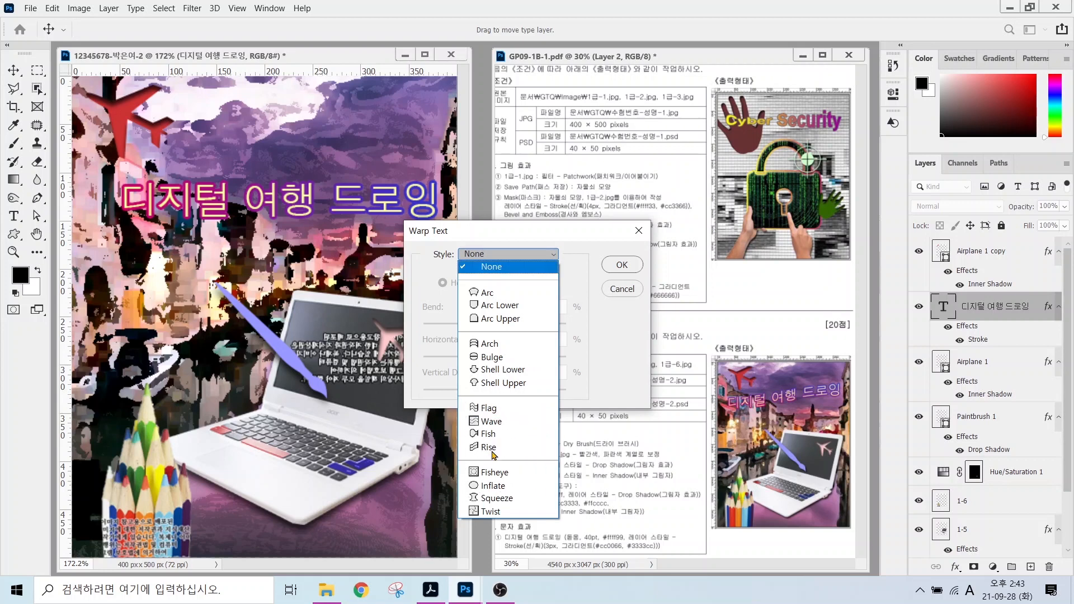
left_click(490, 408)
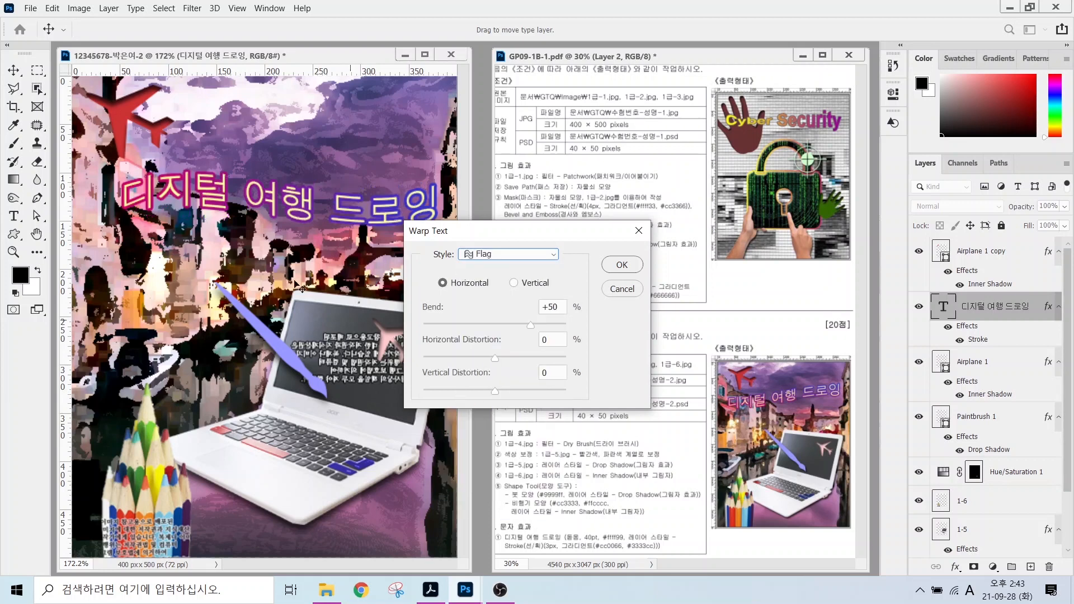
key("alt")
left_click_drag(98, 212, 490, 213)
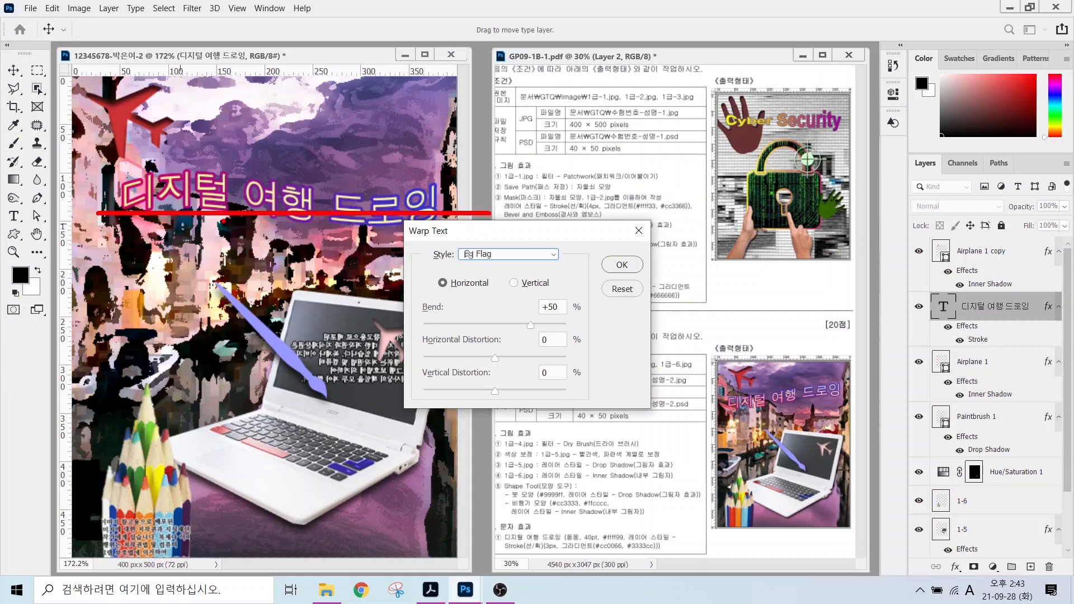
Apply the Rise warp at +50% bend and move the title up and left.
left_click(520, 254)
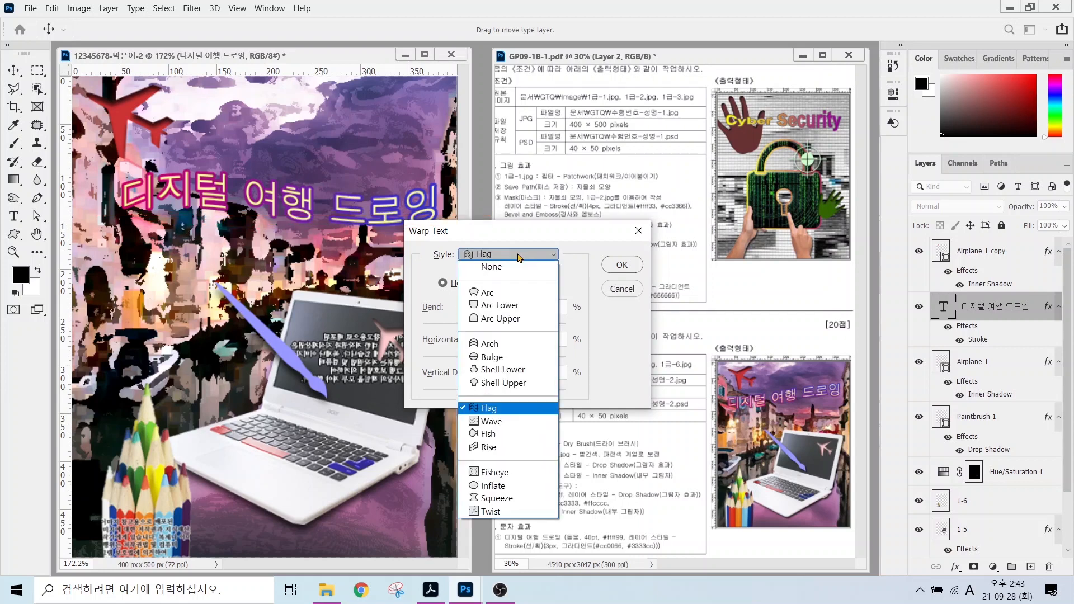
left_click(509, 448)
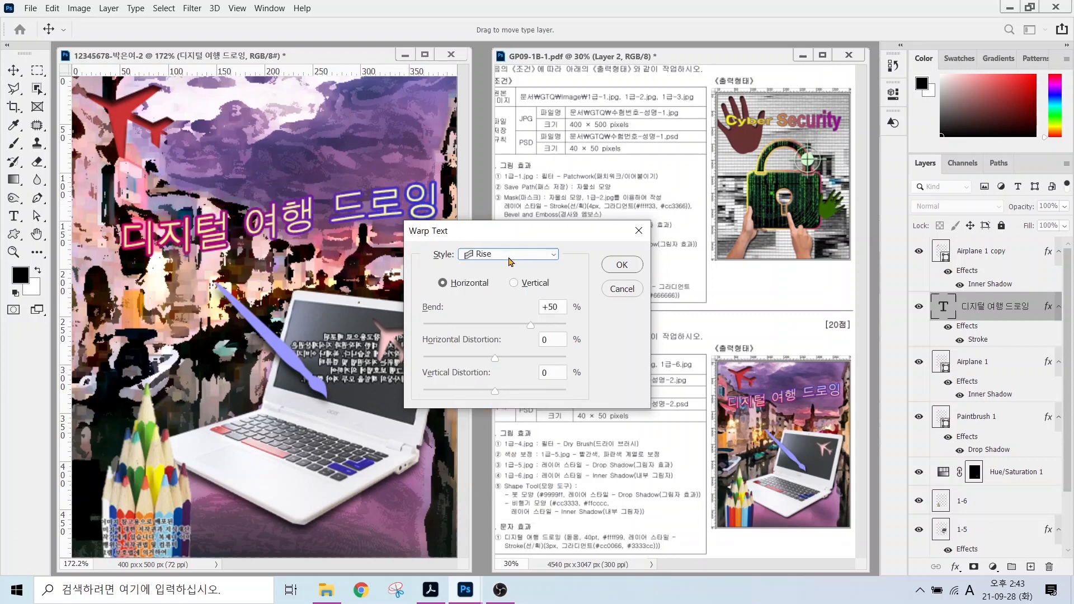
left_click(619, 266)
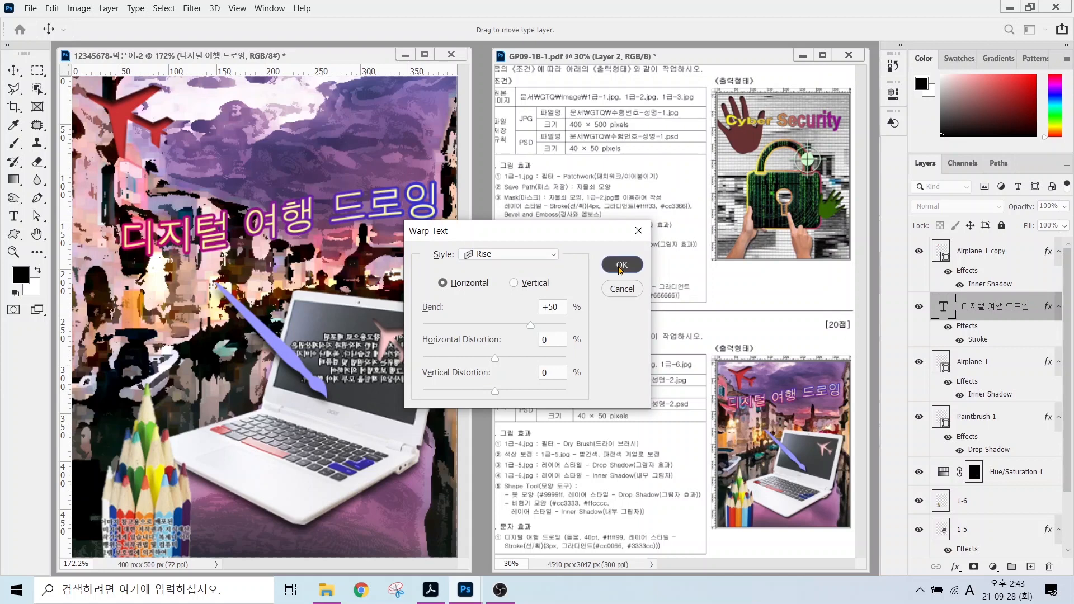
key("v")
left_click_drag(200, 228, 185, 196)
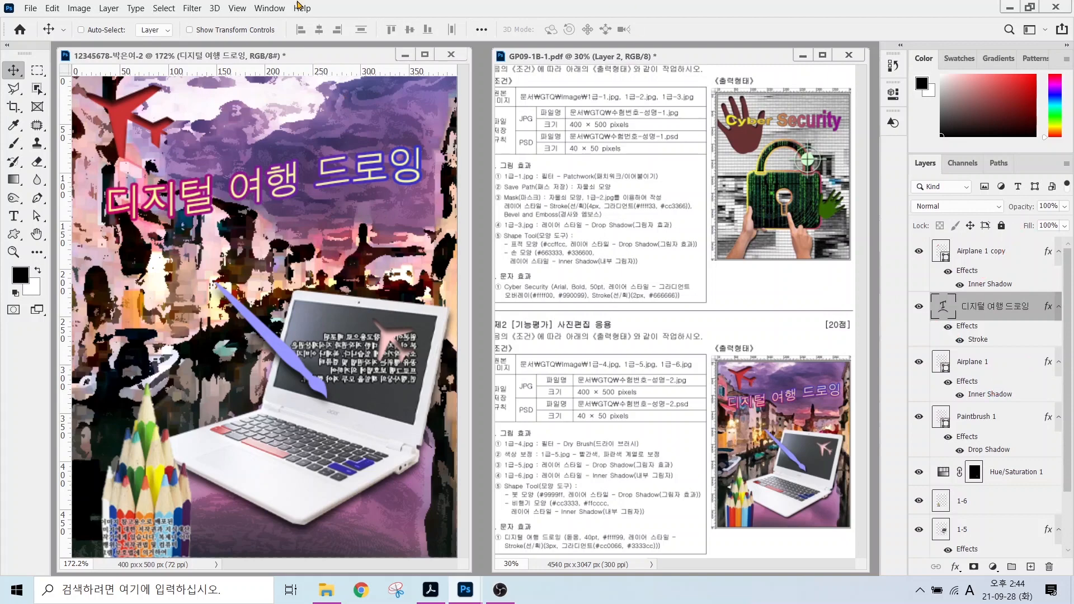
Turn off View > Rulers, then briefly mark the required 40 × 50 PSD size on screen.
left_click(238, 8)
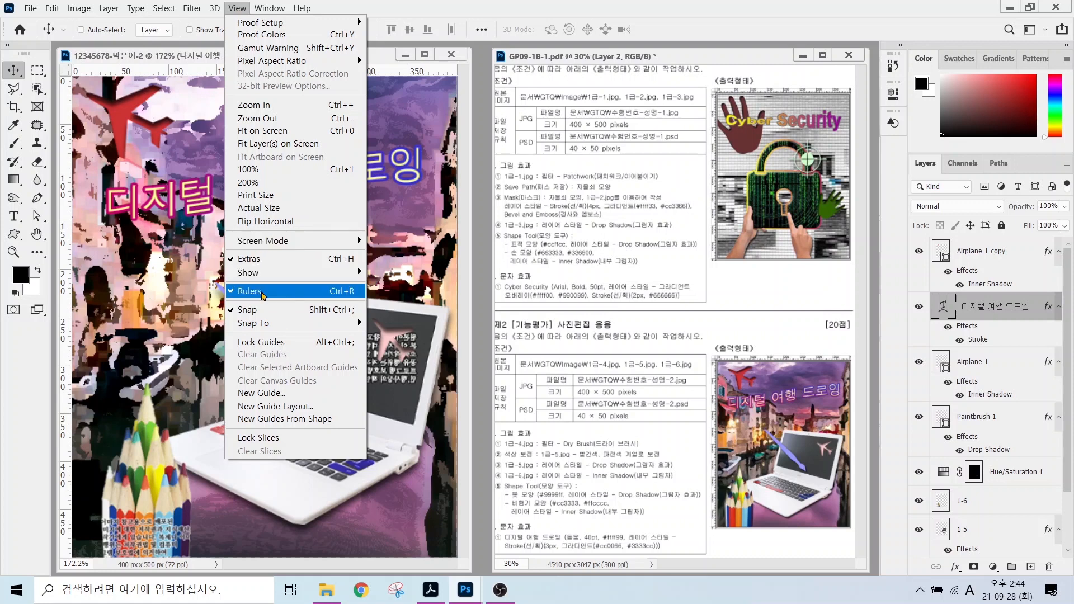
left_click(262, 293)
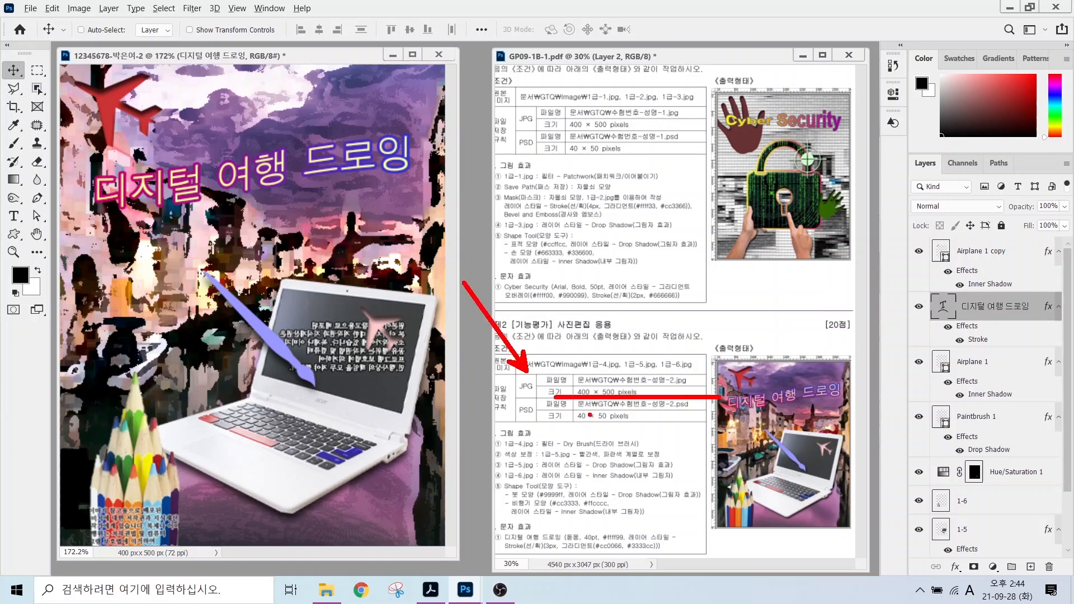
left_click_drag(529, 423, 475, 487)
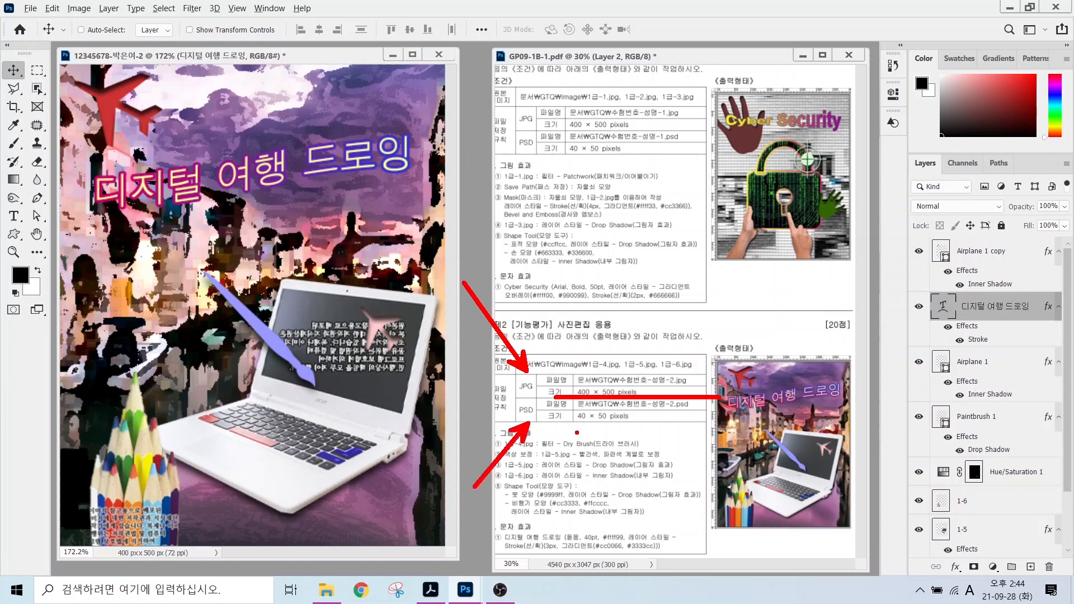
left_click_drag(568, 426, 645, 426)
key("Escape")
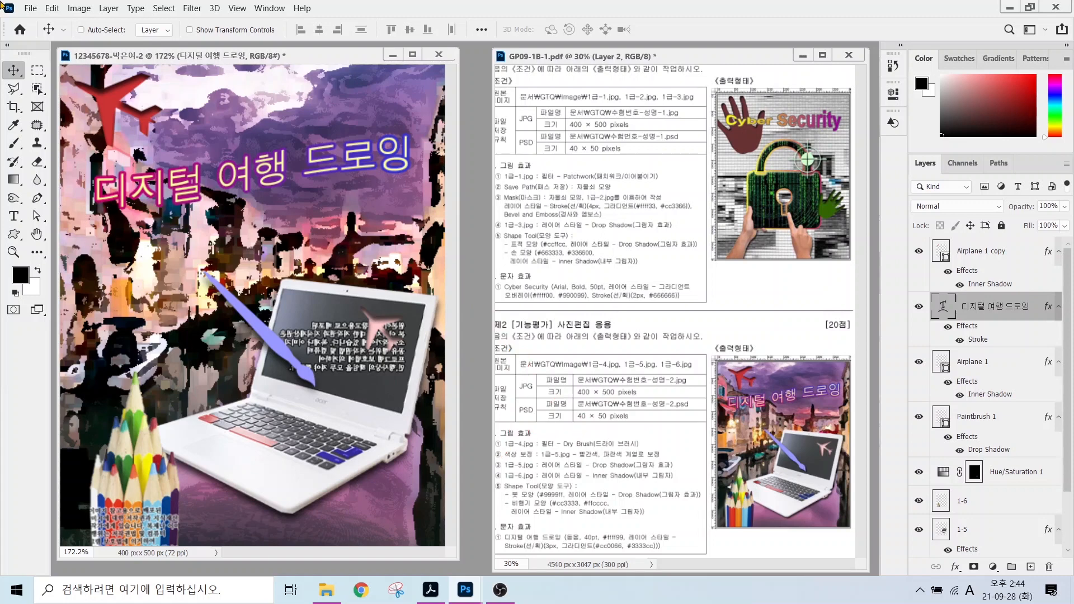
Save the poster as a JPEG in the GTQ folder, accepting the quality settings.
left_click(30, 7)
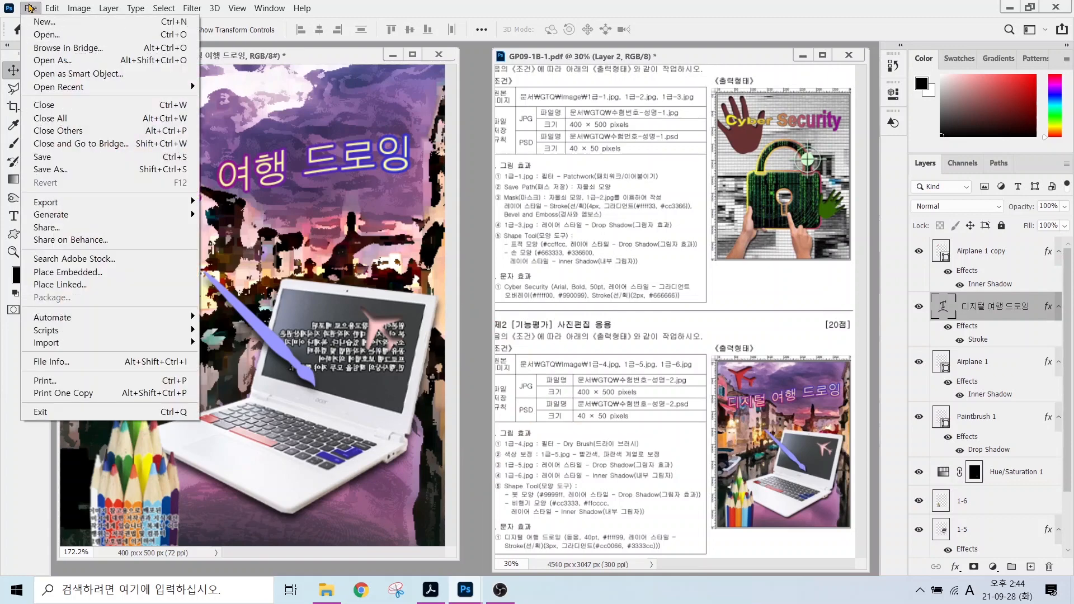
left_click(41, 157)
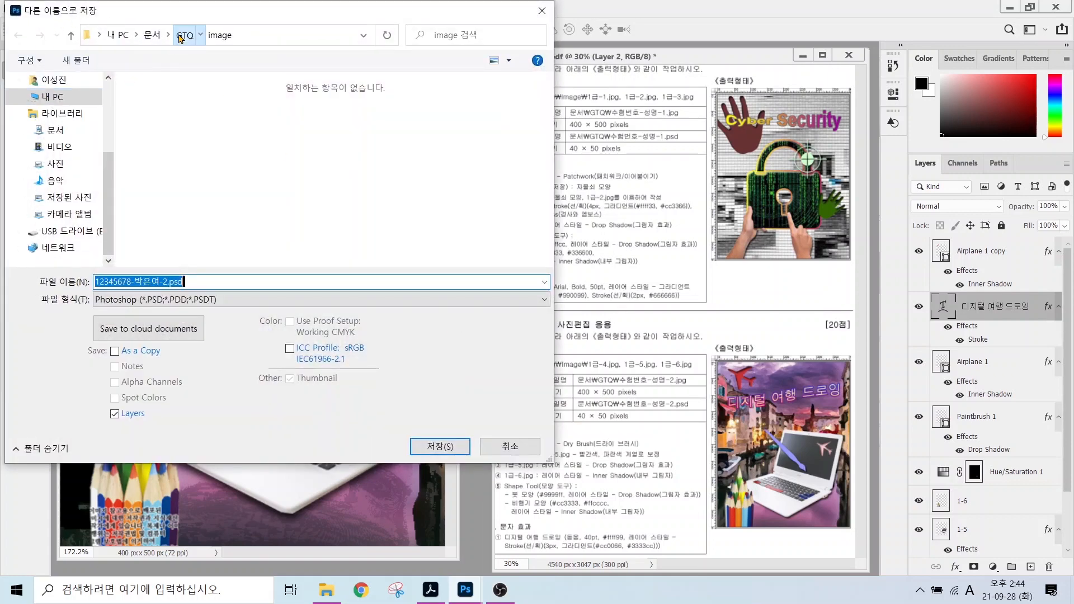
left_click(184, 35)
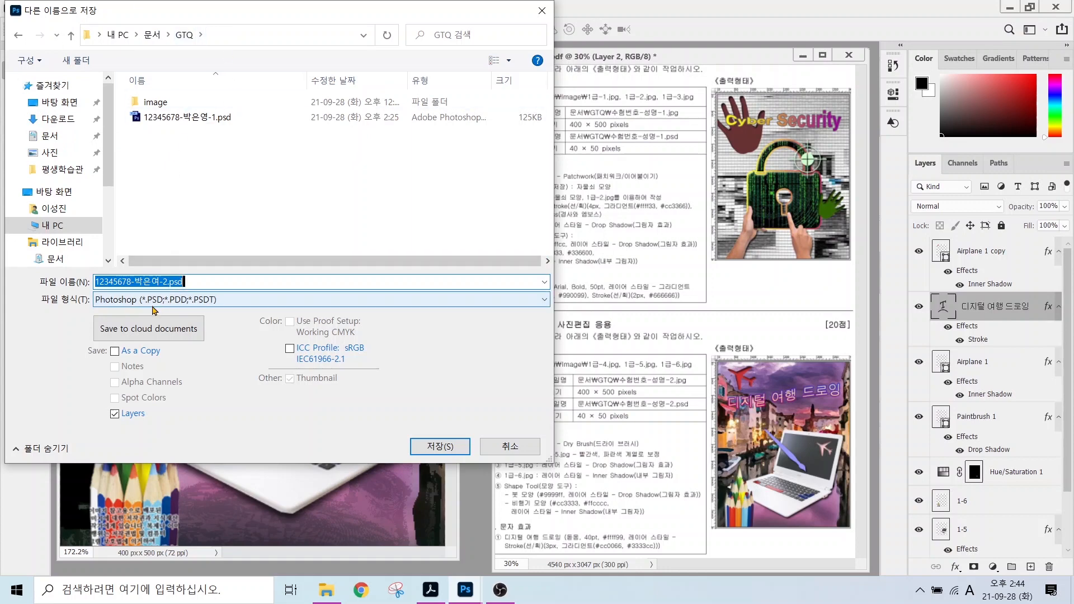
left_click(120, 301)
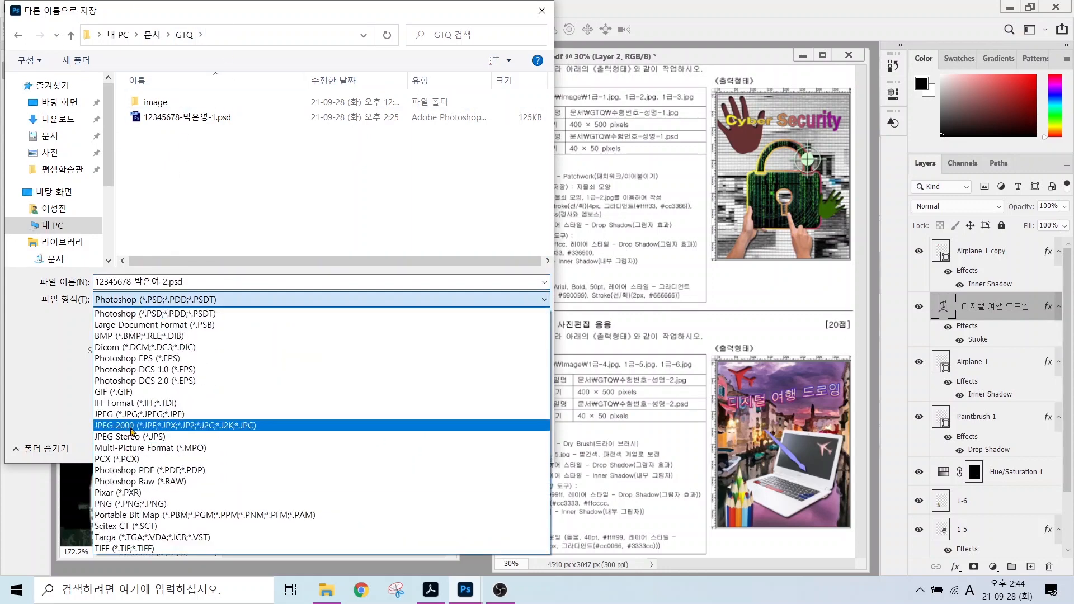
left_click(129, 415)
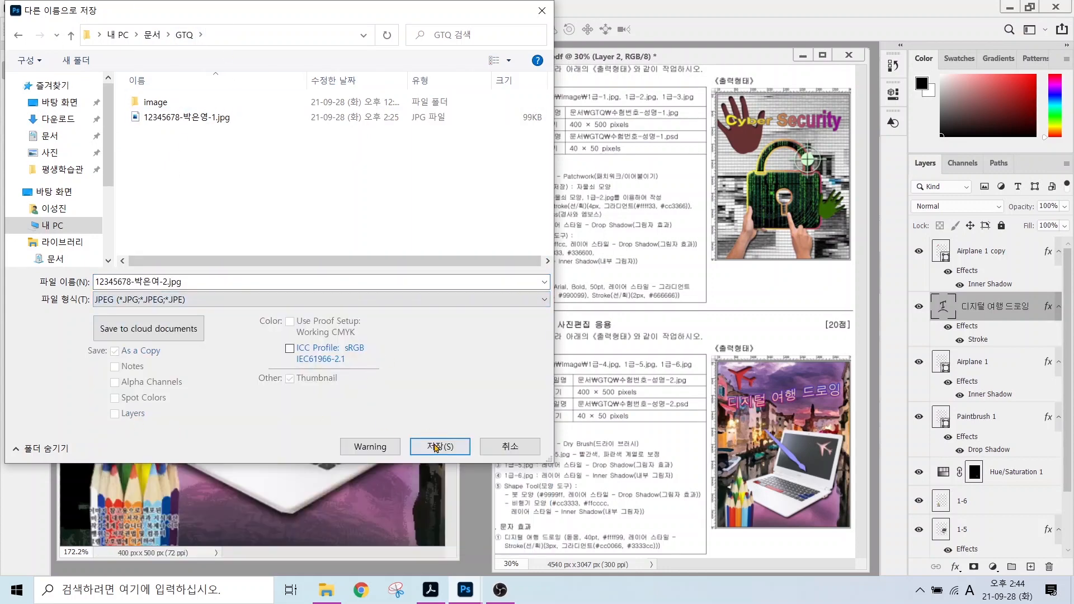
left_click(440, 442)
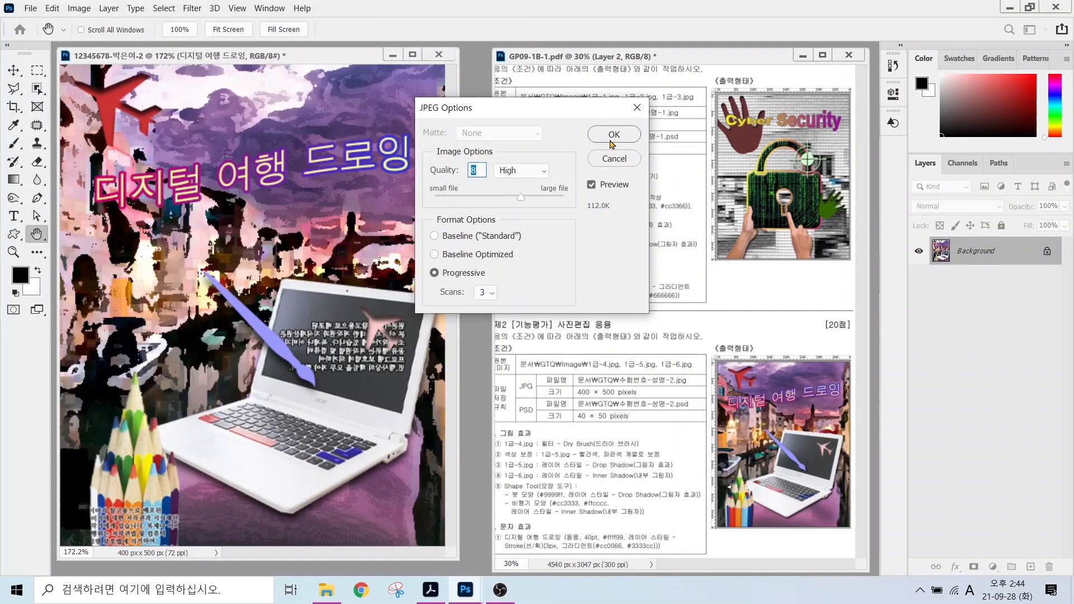
left_click(615, 130)
Resize the image to 40 px wide, giving 40 × 50 pixels.
left_click(80, 9)
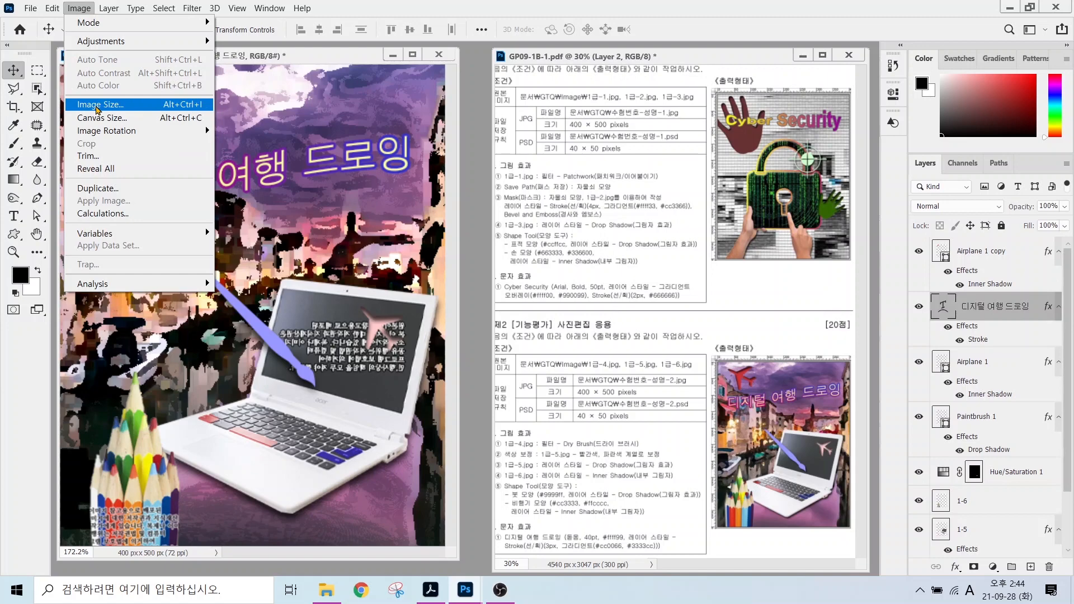
left_click(96, 104)
type("40")
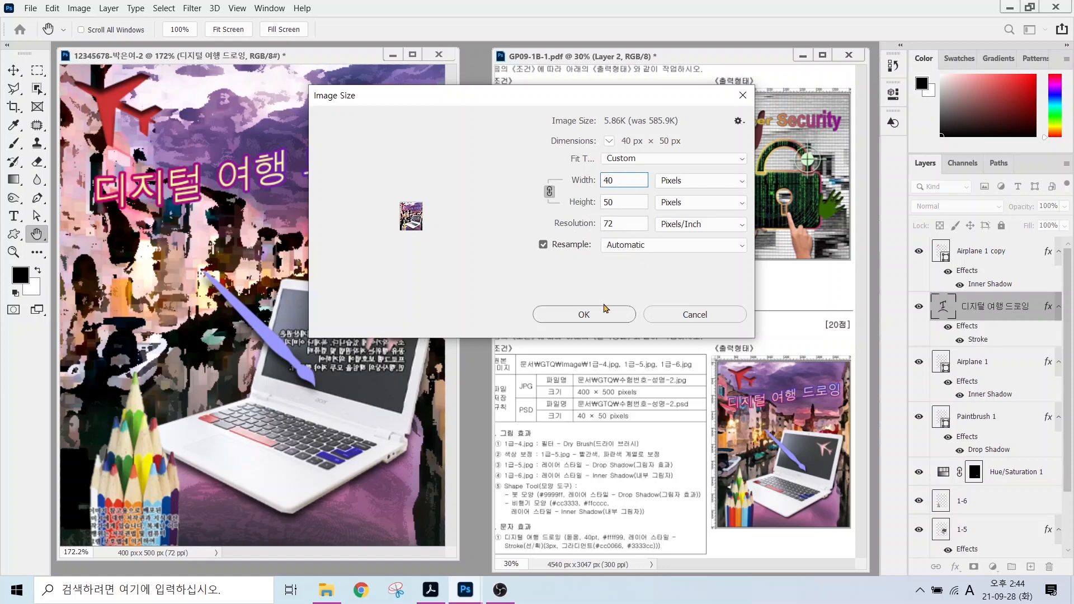
left_click(593, 314)
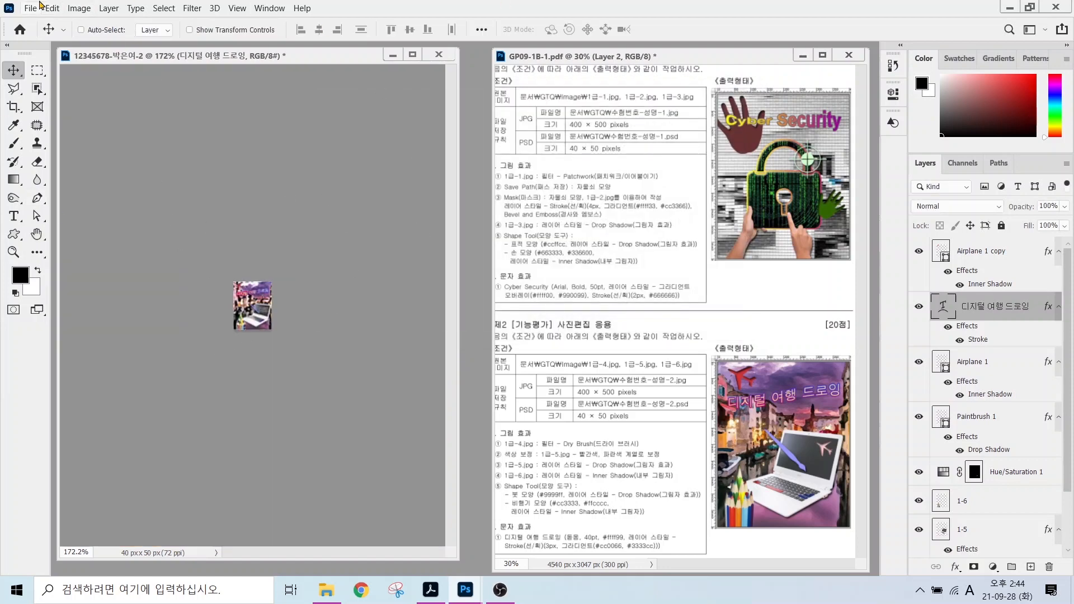
Save the reduced 40 × 50 image as a PSD.
left_click(24, 12)
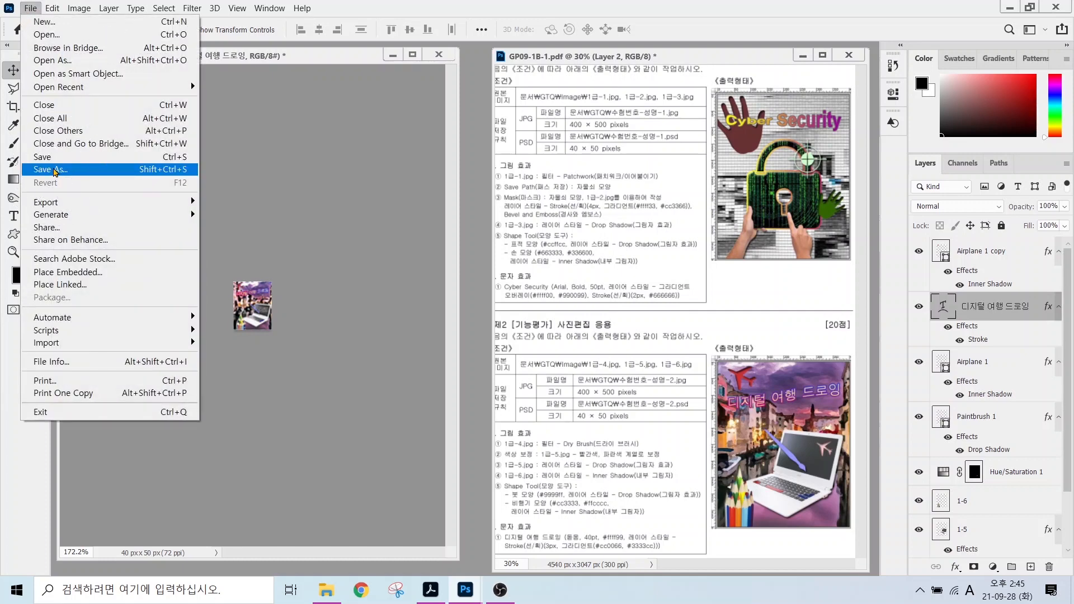
left_click(55, 171)
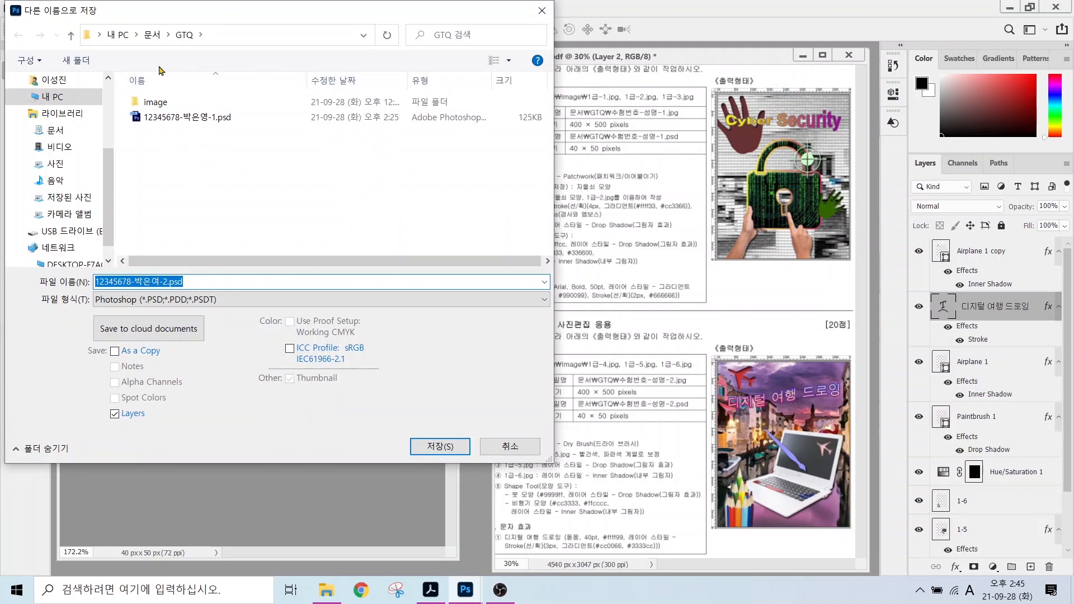
key("alt")
left_click(440, 447)
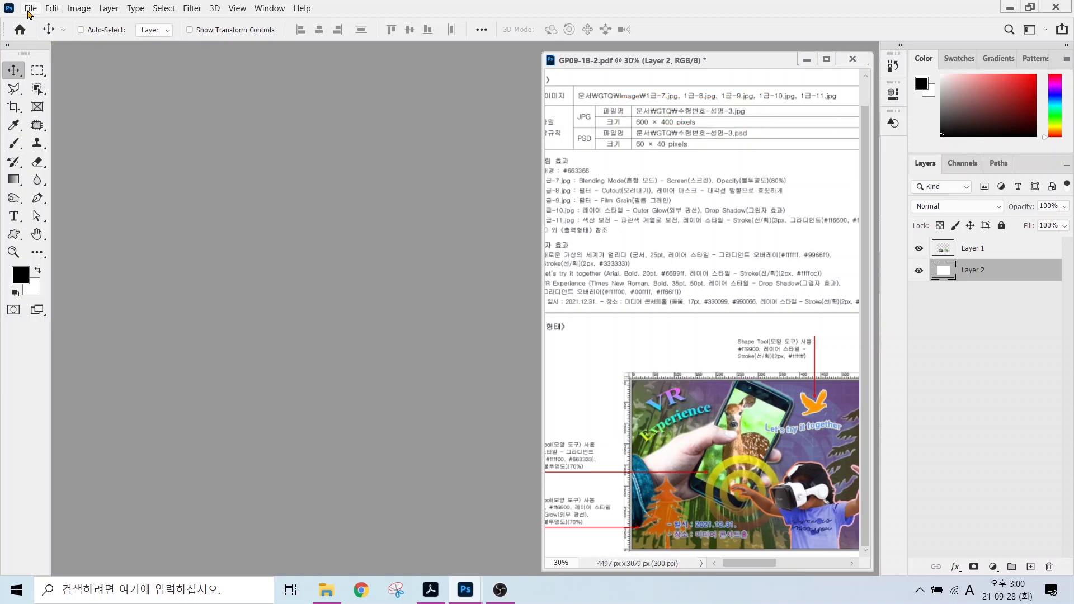
Create a 600 × 400 pixel document named with the examinee's ID and name.
left_click(30, 8)
left_click(34, 23)
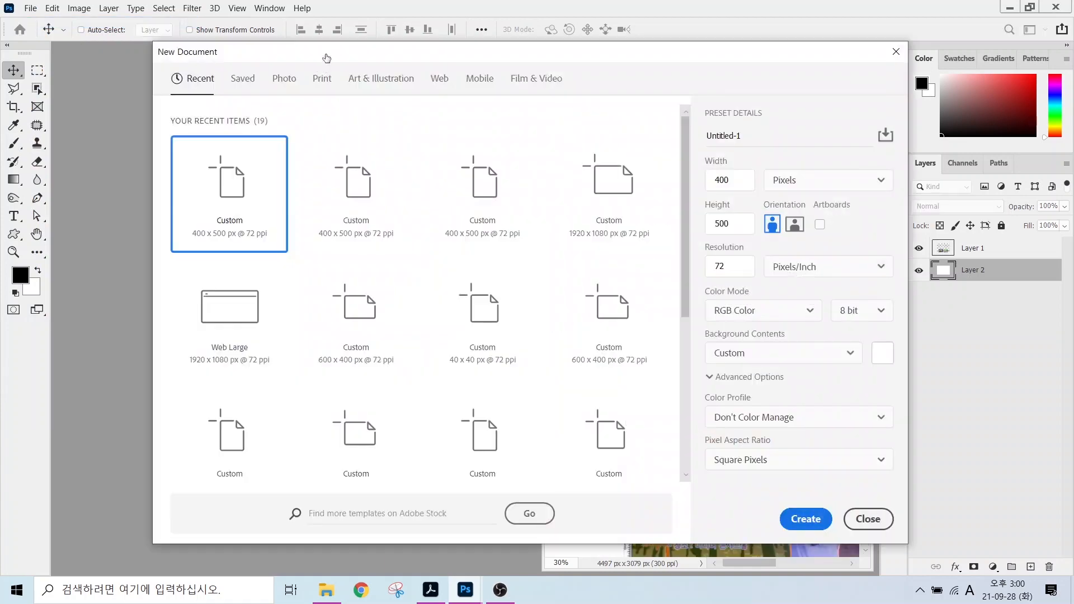
left_click(751, 136)
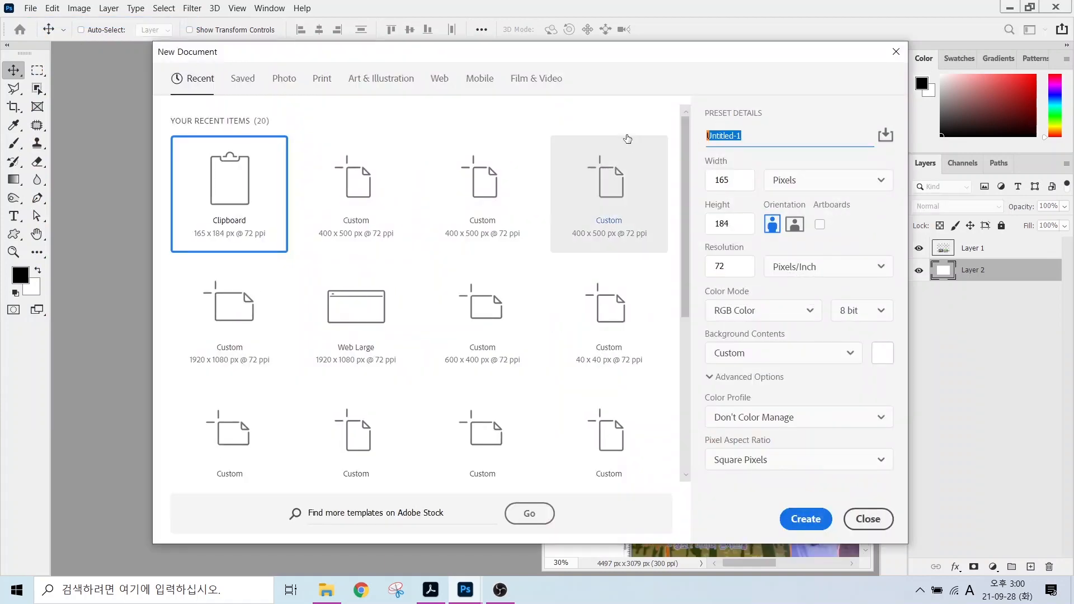
type("12345678")
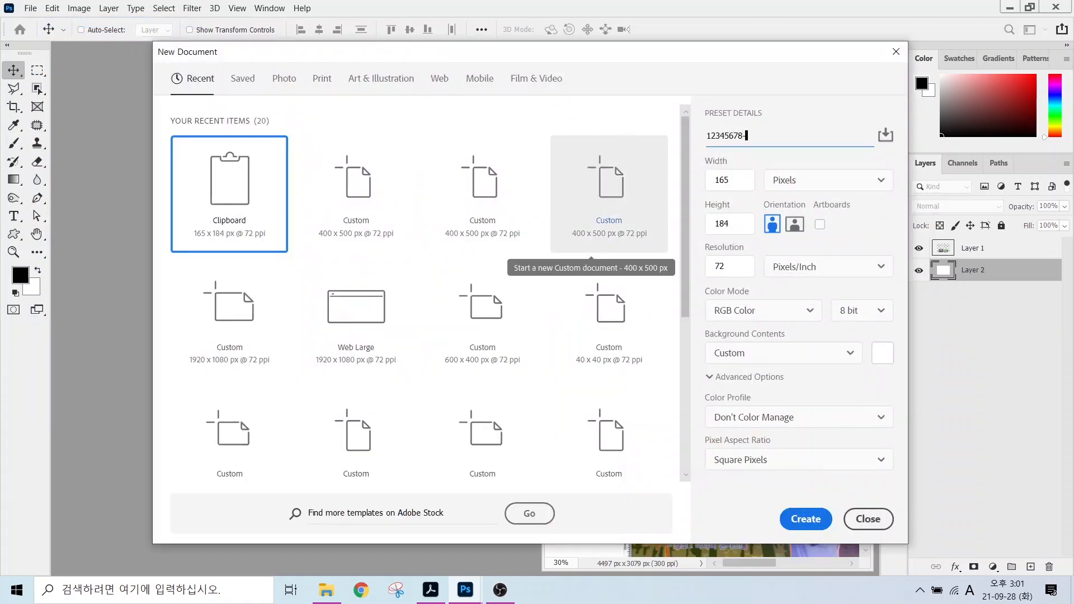
type("-3")
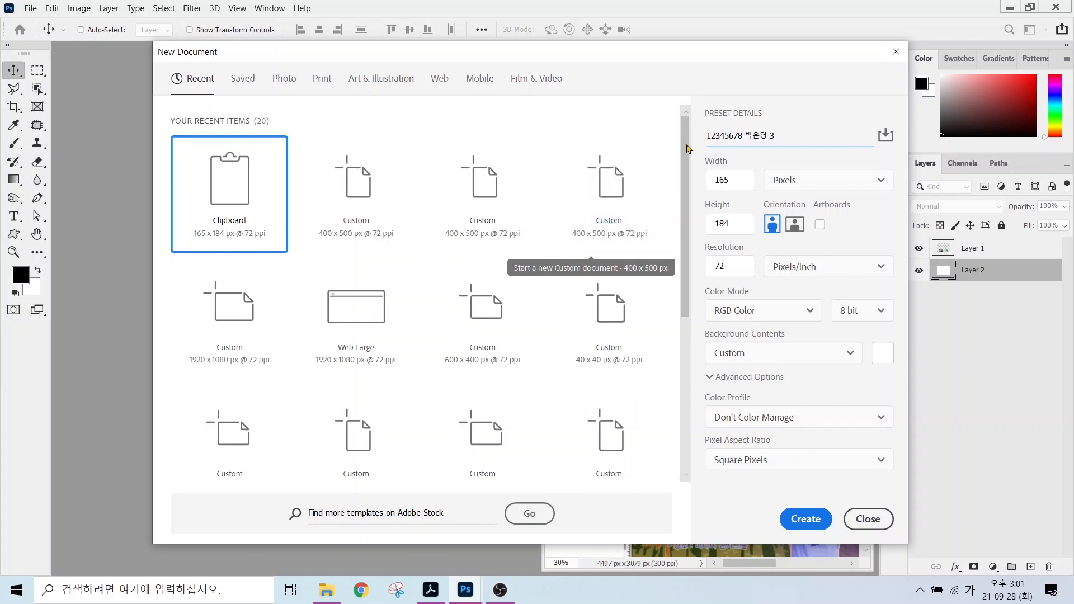
key("Tab")
type("600")
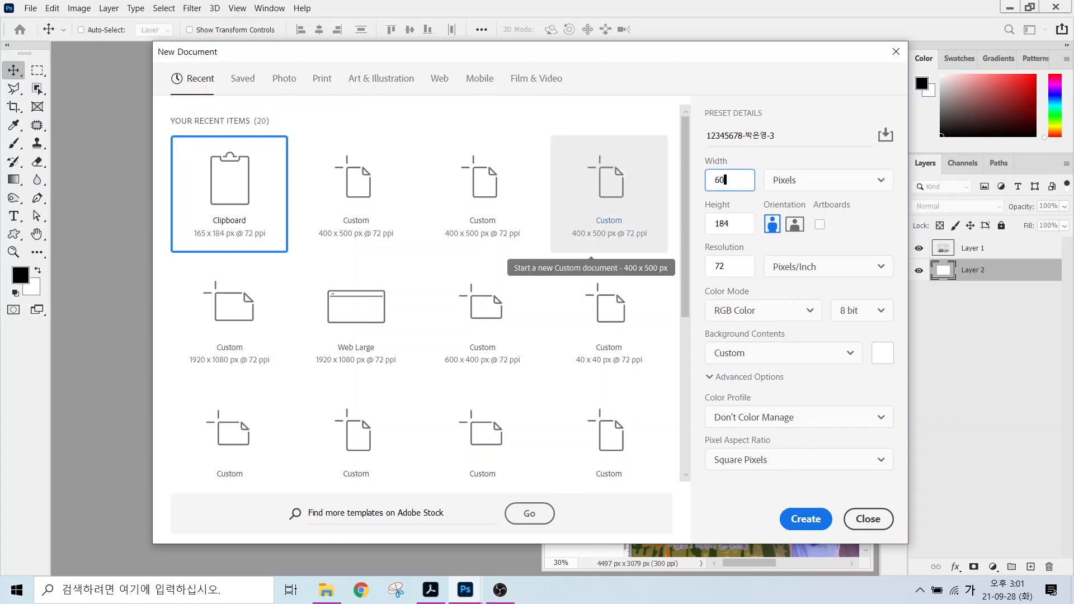
key("Tab")
key("Tab")
type("4")
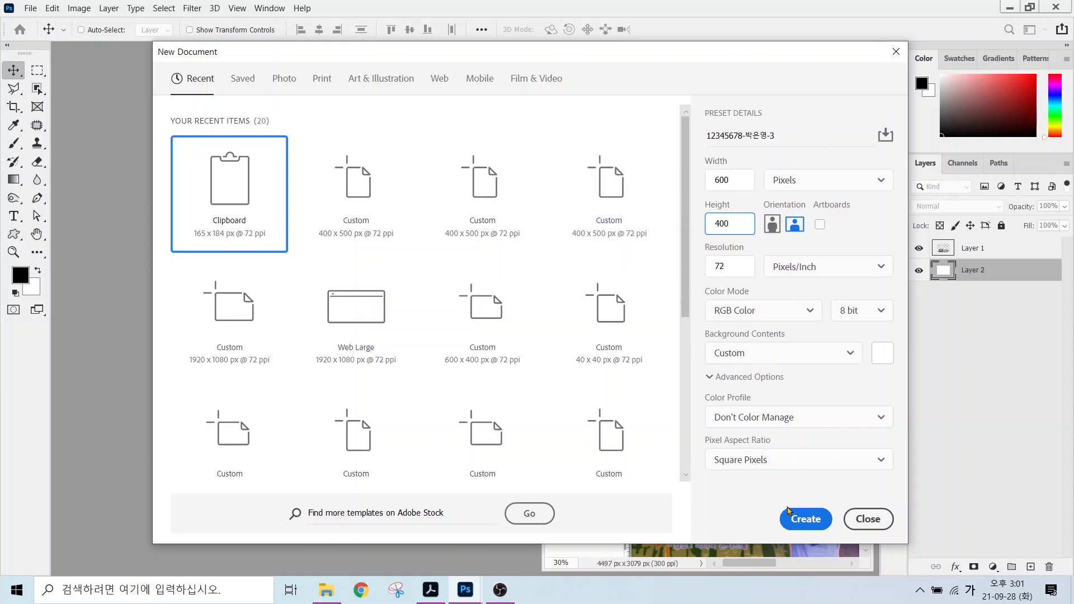
left_click(790, 511)
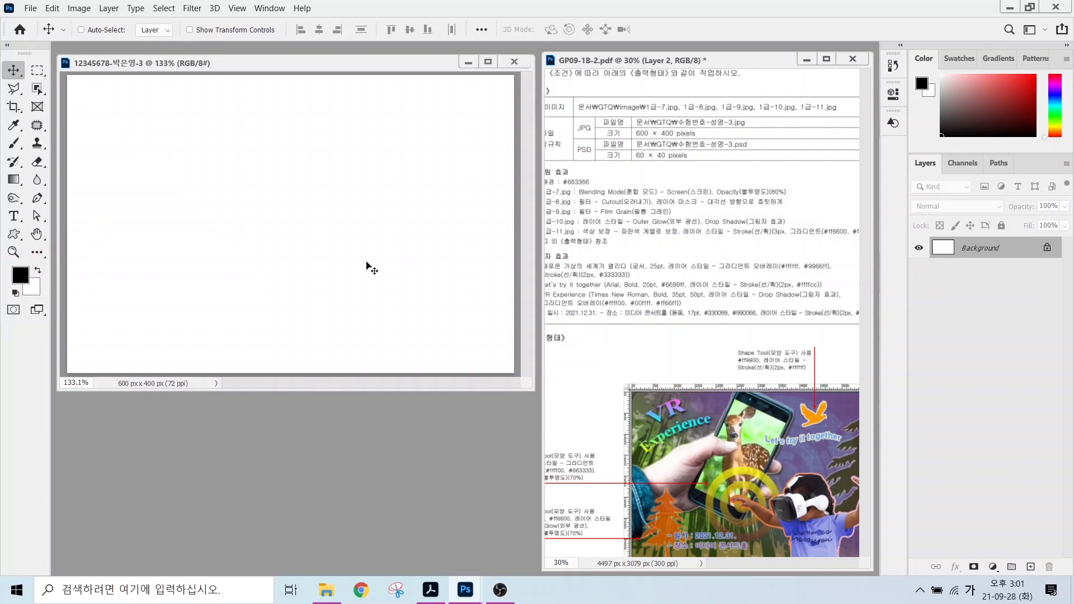
Set the foreground colour to purple #663366.
left_click(26, 283)
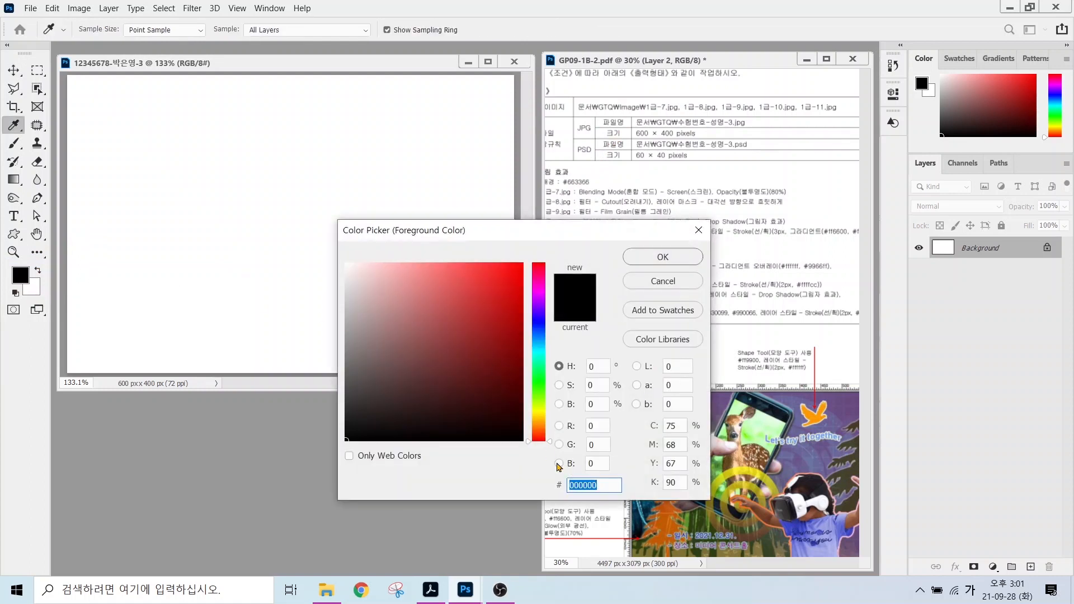
type("663366")
key("Return")
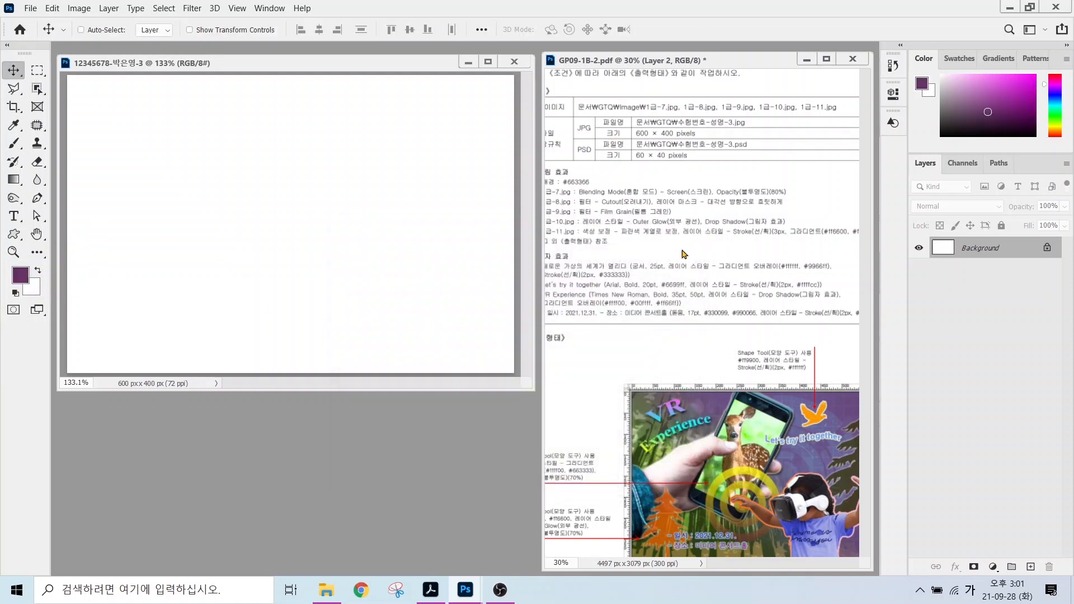
Fill the canvas background with the purple foreground colour.
left_click(53, 9)
left_click(62, 214)
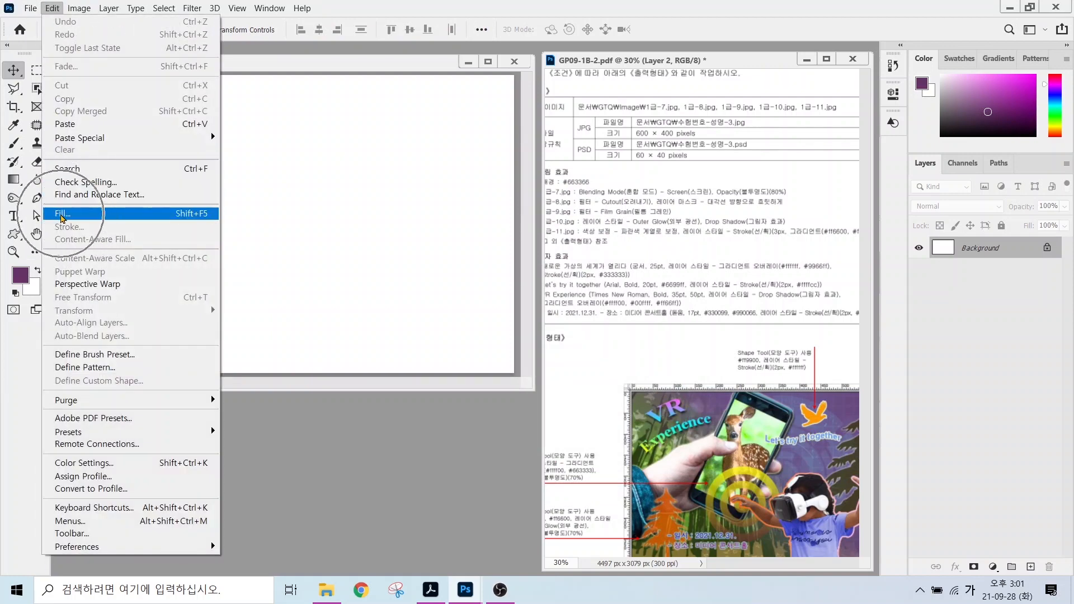
left_click_drag(482, 120, 311, 127)
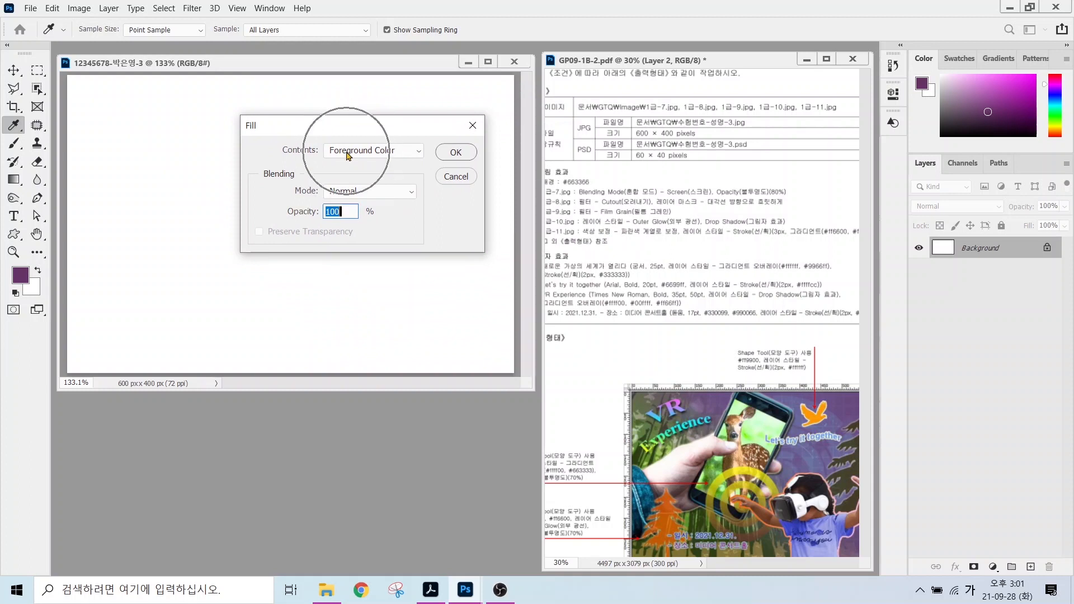
left_click(456, 152)
key("v")
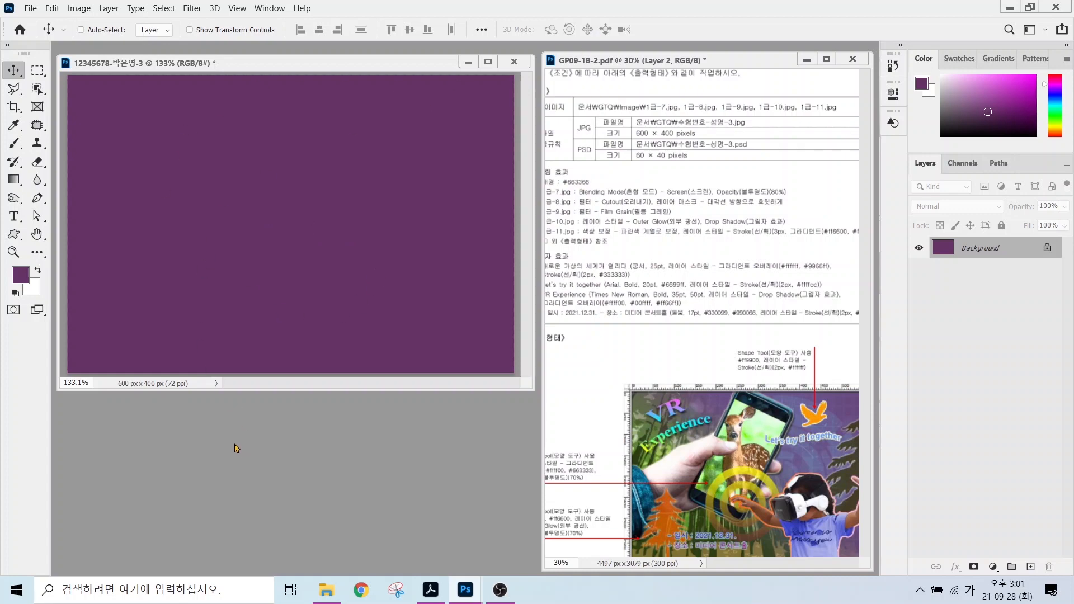
left_click(251, 442)
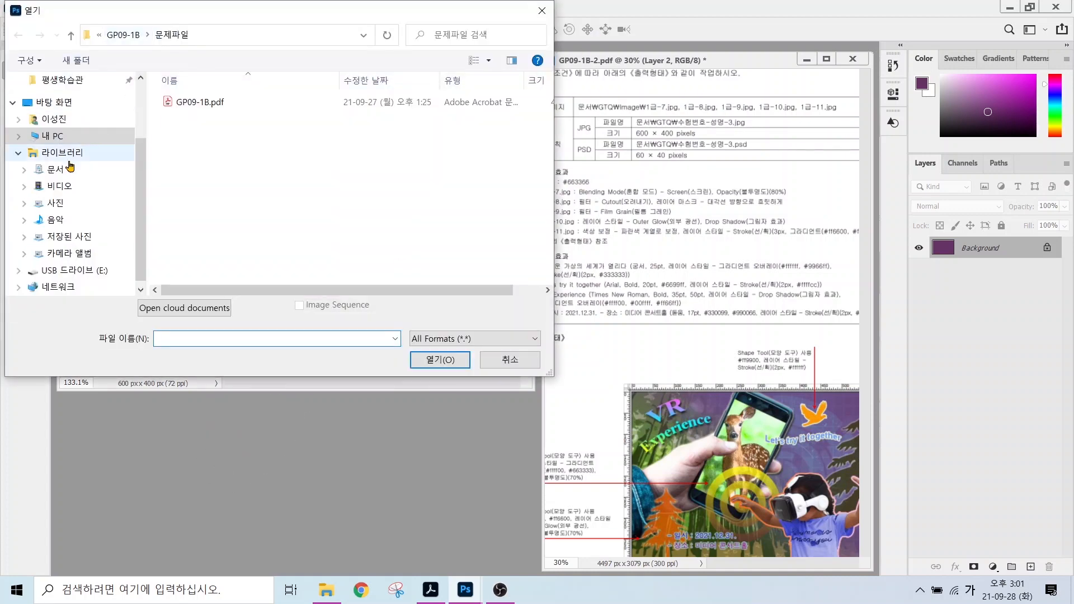
Open 1급-7.jpg from the GTQ image folder beside the poster.
left_click(61, 169)
double_click(191, 146)
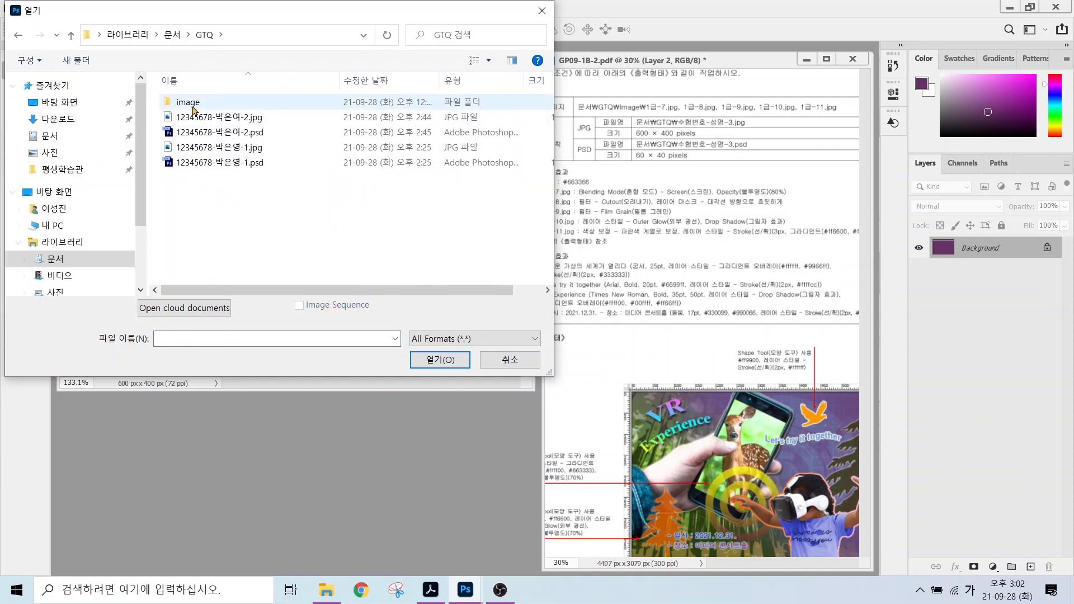
double_click(190, 102)
double_click(202, 193)
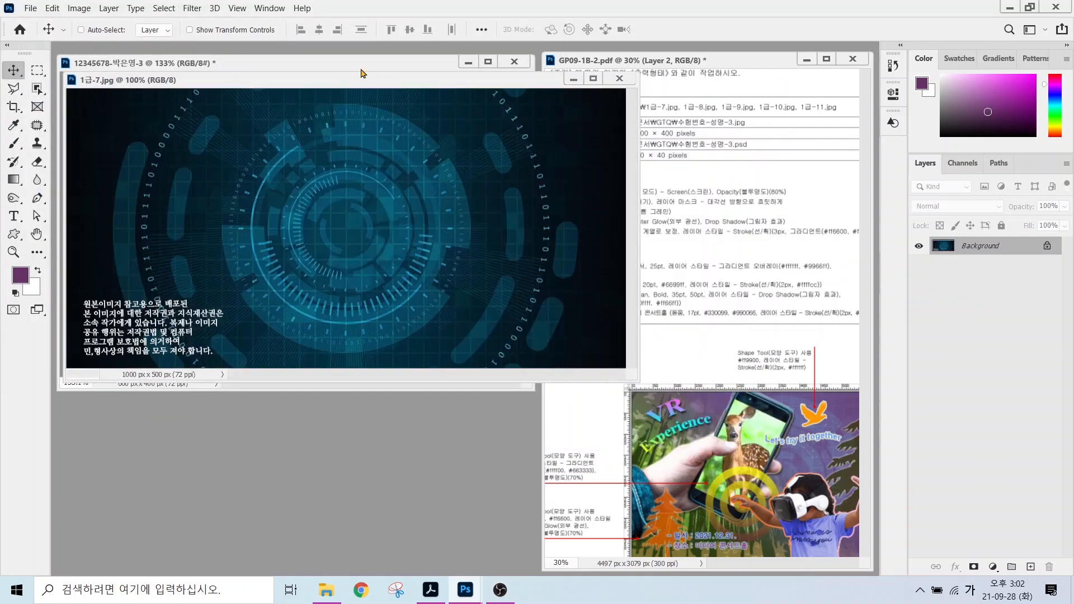
left_click_drag(329, 80, 328, 187)
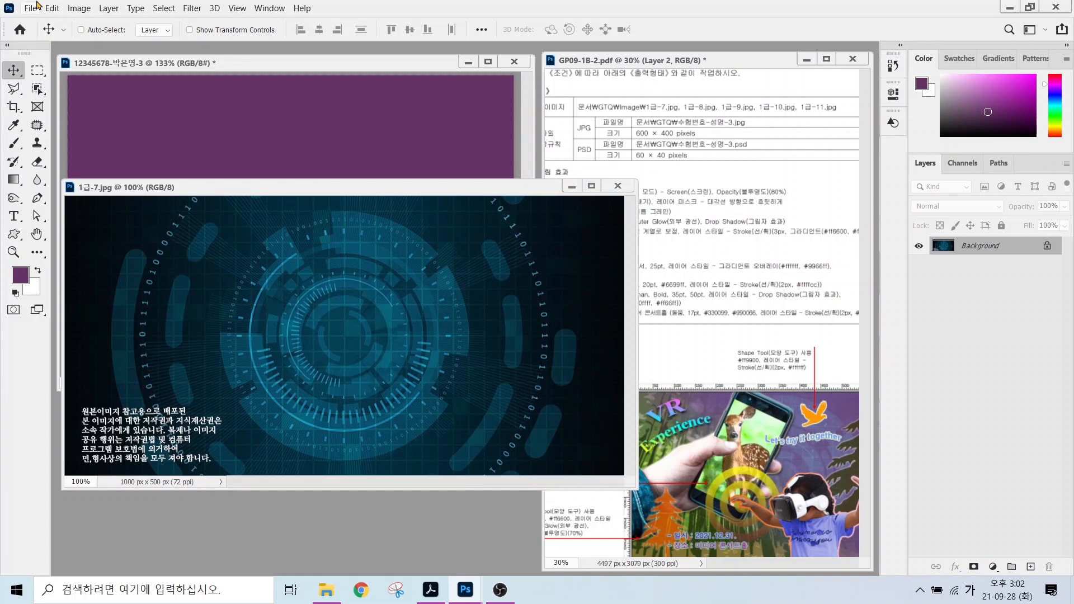
Check the circuit image's size (1000 × 500) and keep it unchanged.
left_click(75, 9)
left_click(100, 104)
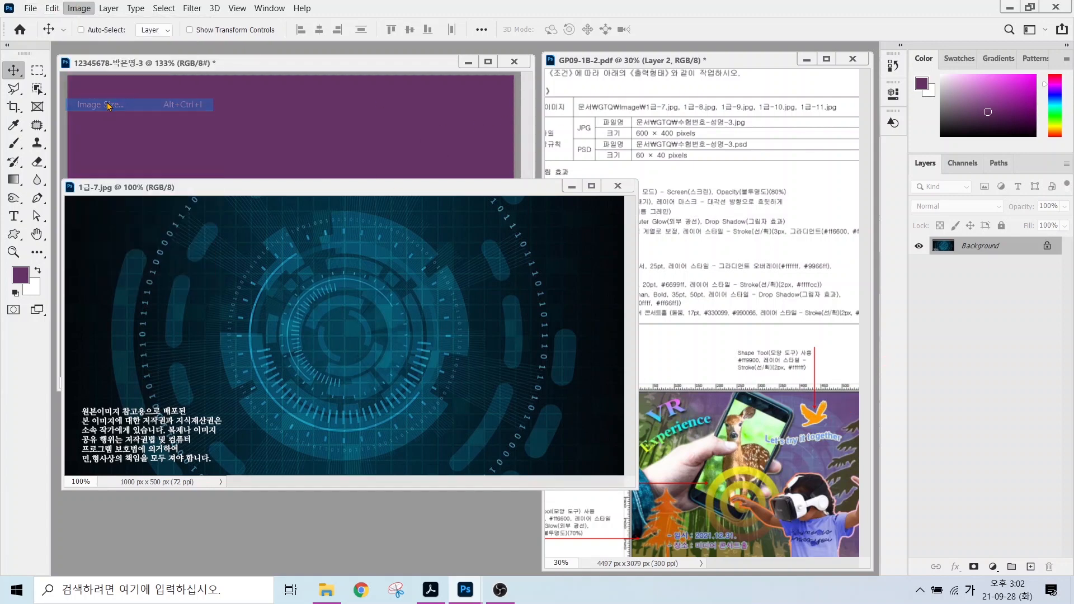
key("alt")
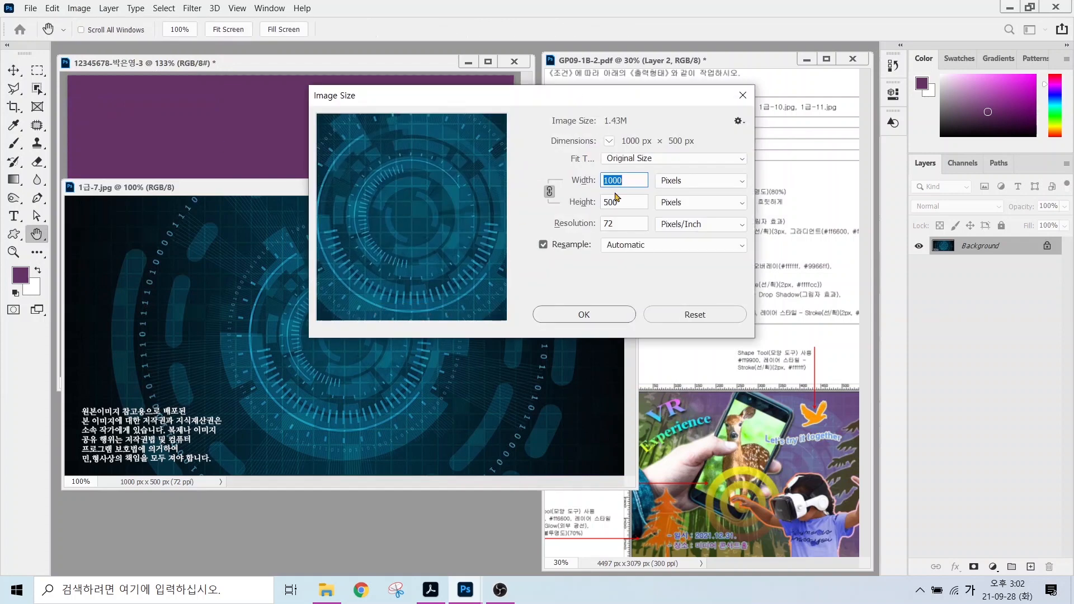
left_click_drag(633, 175, 664, 133)
left_click_drag(614, 207, 659, 246)
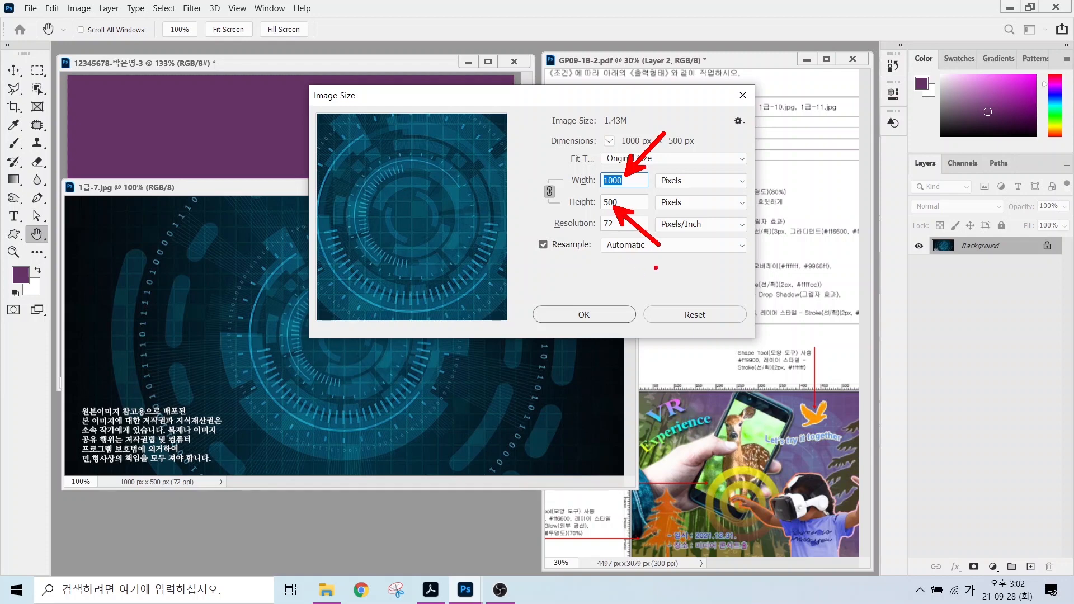
key("Escape")
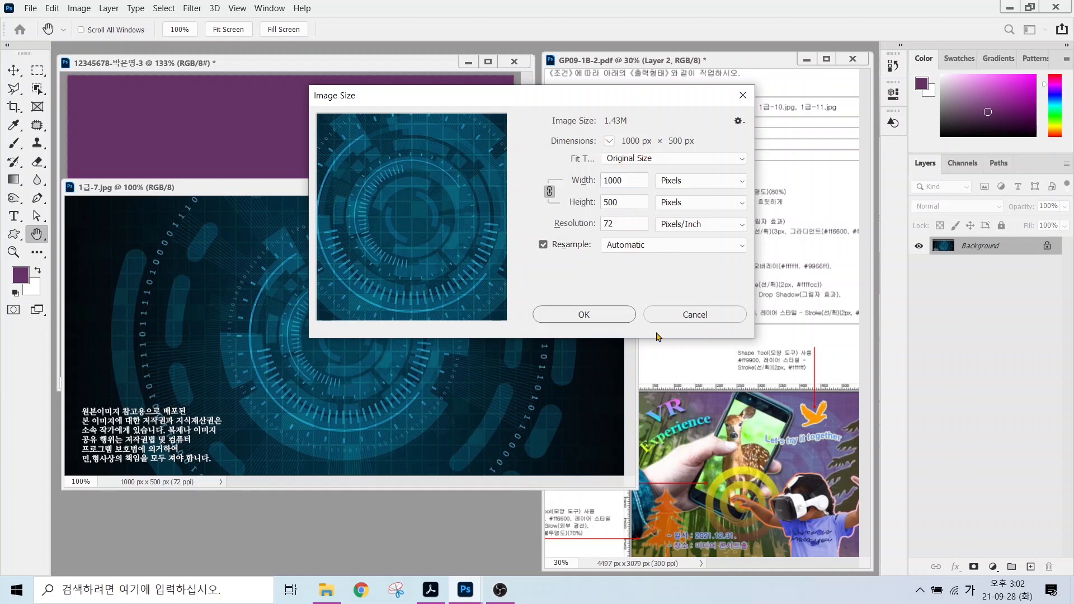
left_click(583, 314)
Drag the circuit image into the purple poster and close the source window.
left_click(14, 69)
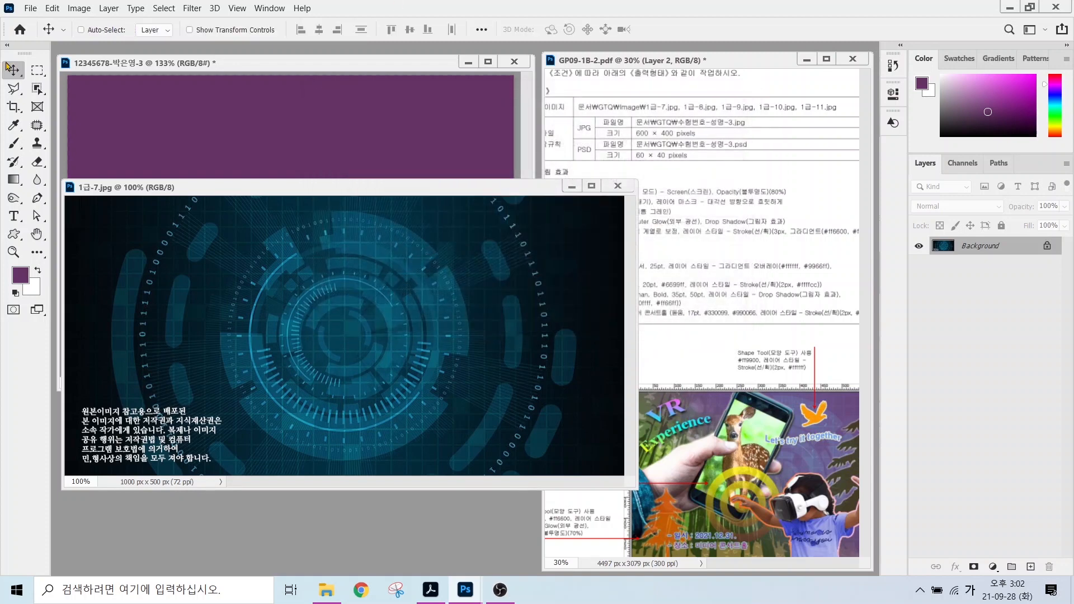
left_click_drag(312, 268, 309, 167)
left_click_drag(330, 208, 295, 207)
left_click(618, 186)
Rename the new circuit layer to 1-7.
double_click(973, 248)
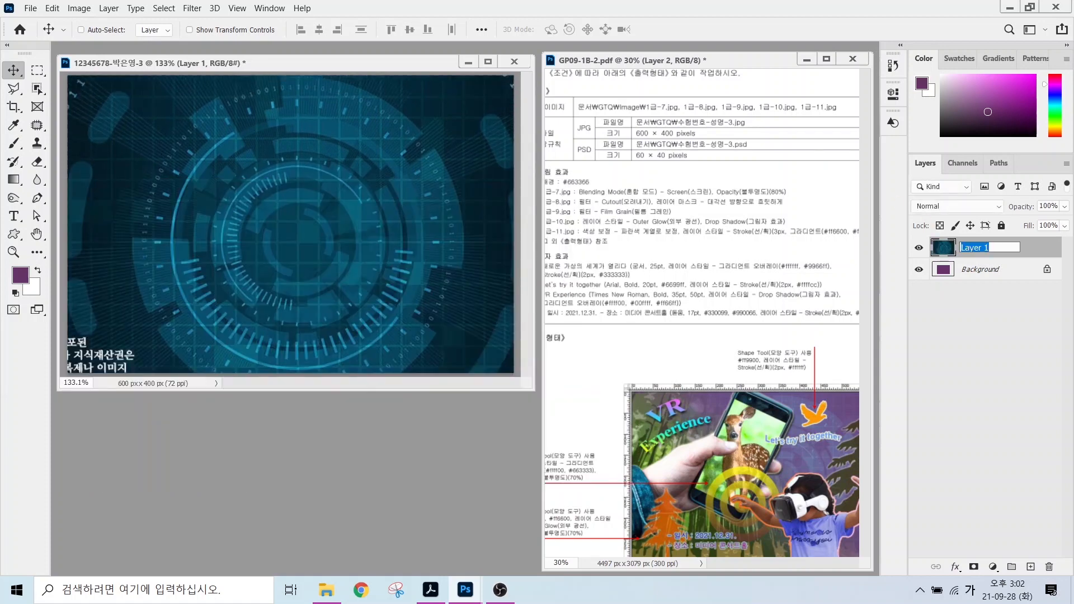
type("1-78")
key("Return")
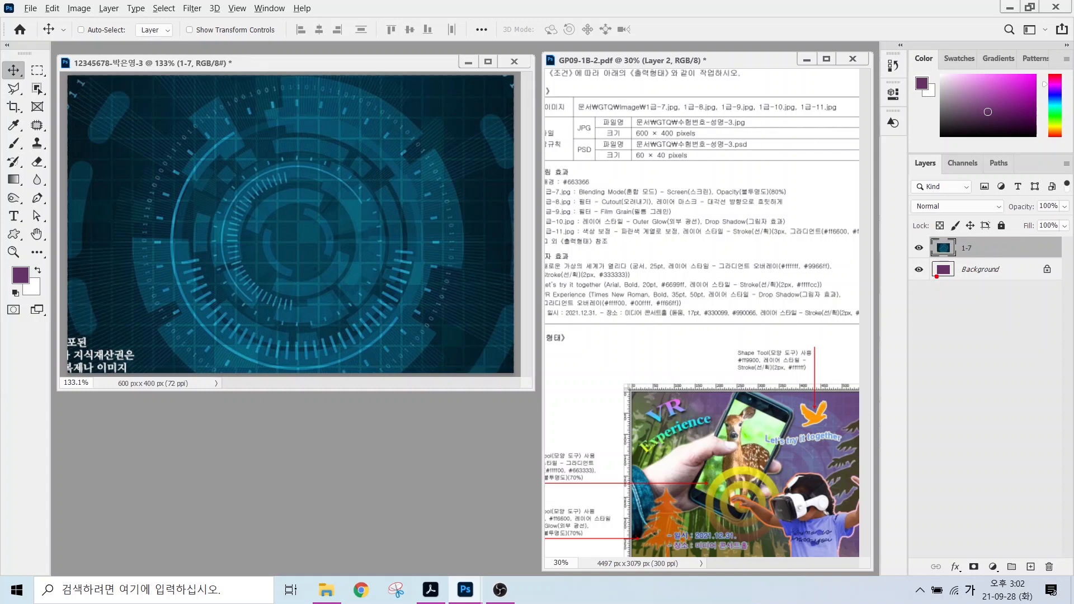
left_click_drag(936, 276, 898, 308)
left_click_drag(913, 226, 990, 257)
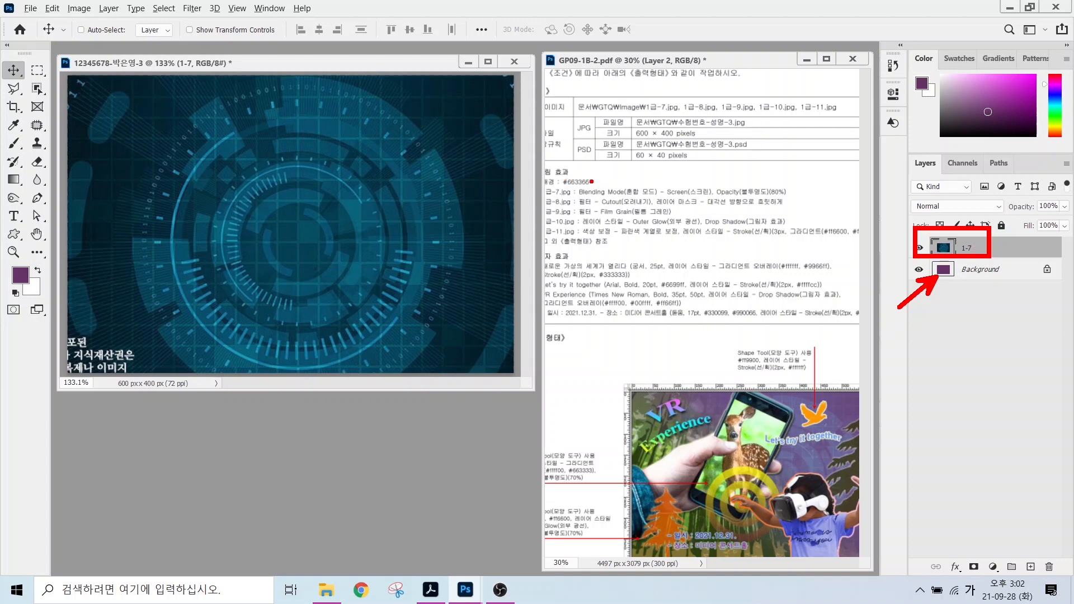
left_click_drag(591, 181, 673, 199)
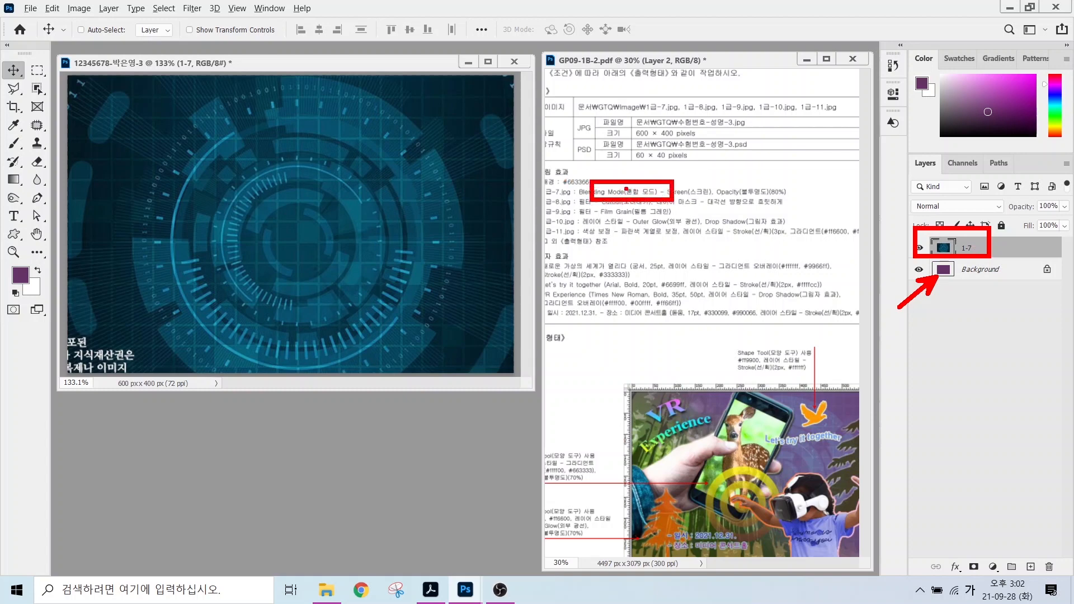
left_click_drag(698, 184, 727, 155)
Set layer 1-7 to Screen blending at 80% opacity and nudge it right.
key("Escape")
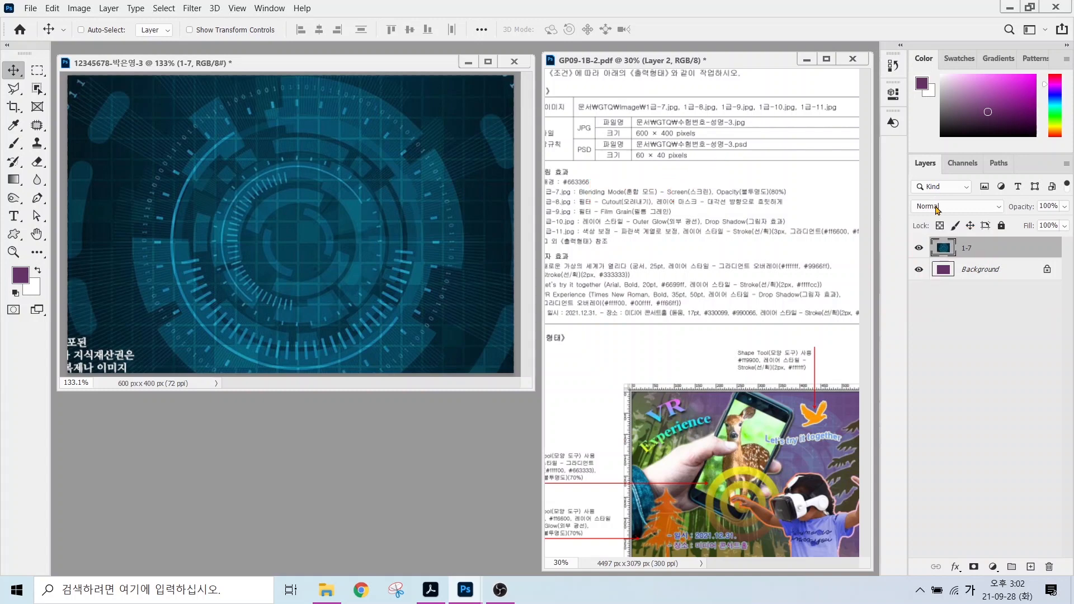
left_click(937, 207)
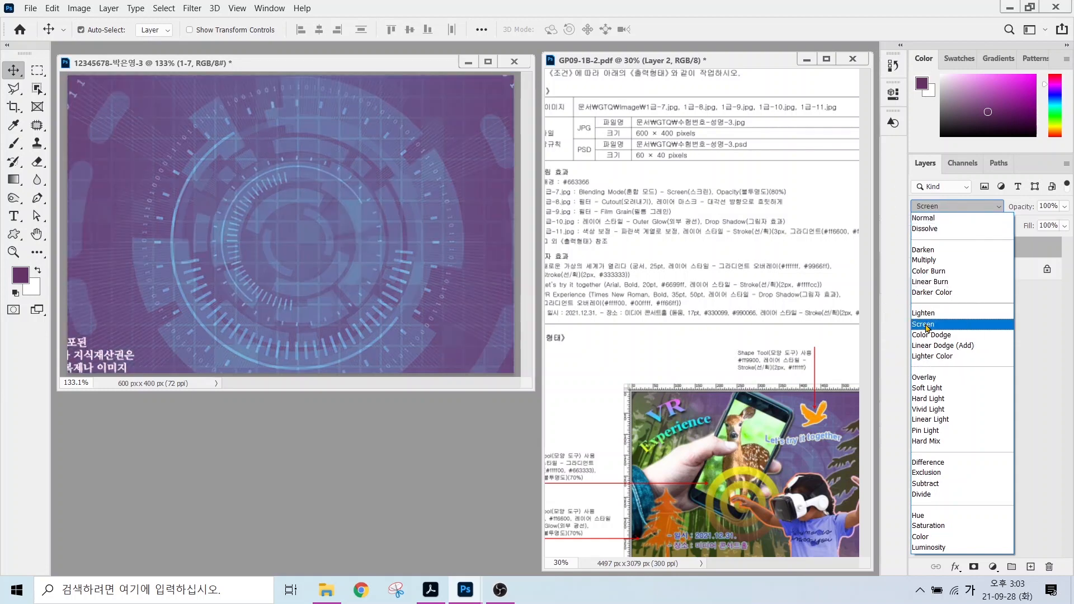
left_click(925, 325)
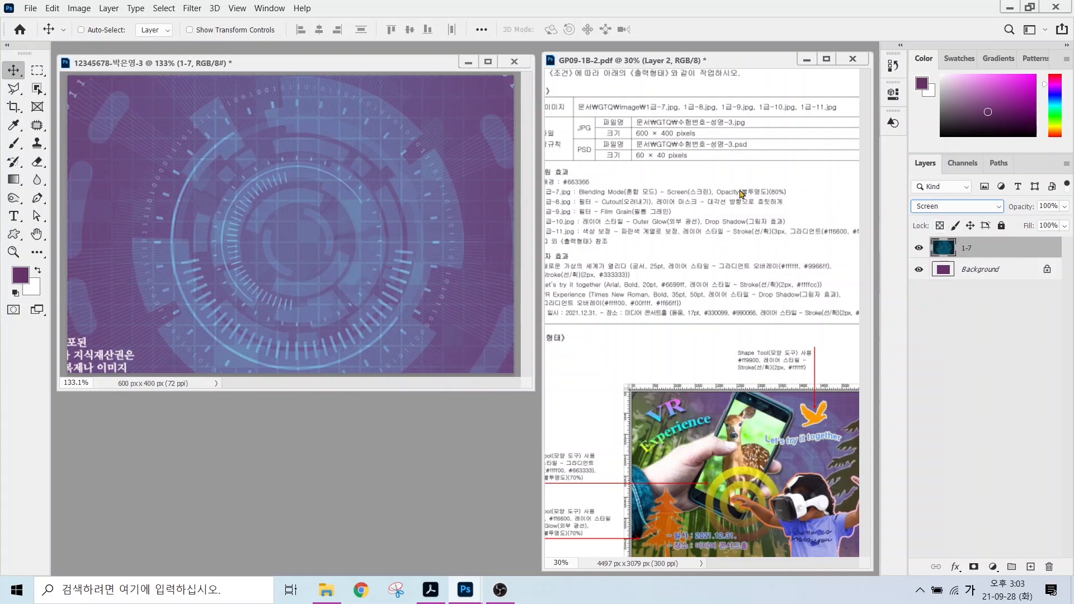
key("ctrl")
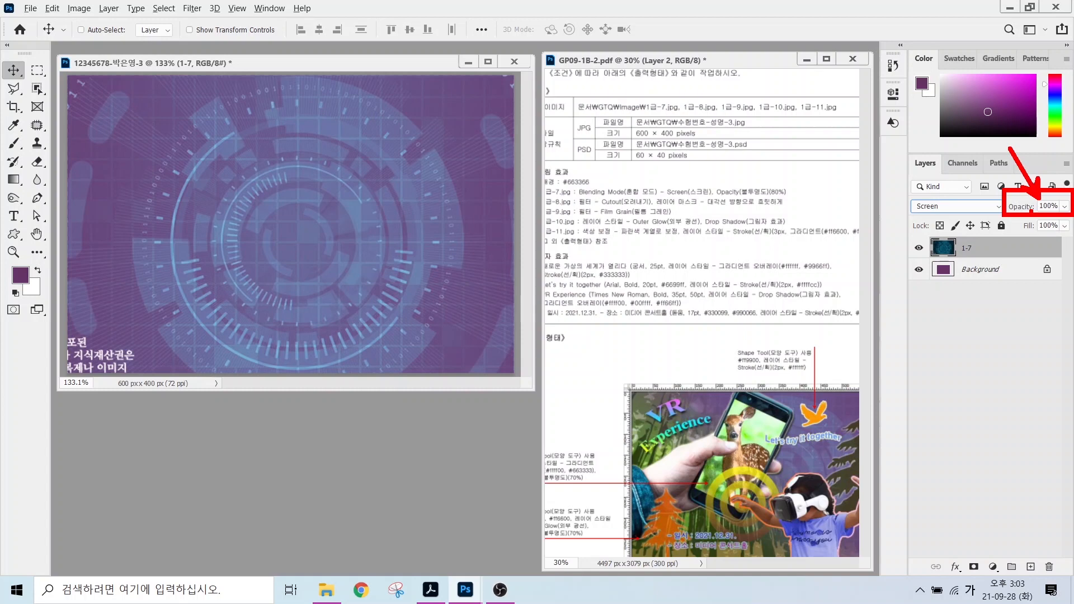
left_click(1047, 207)
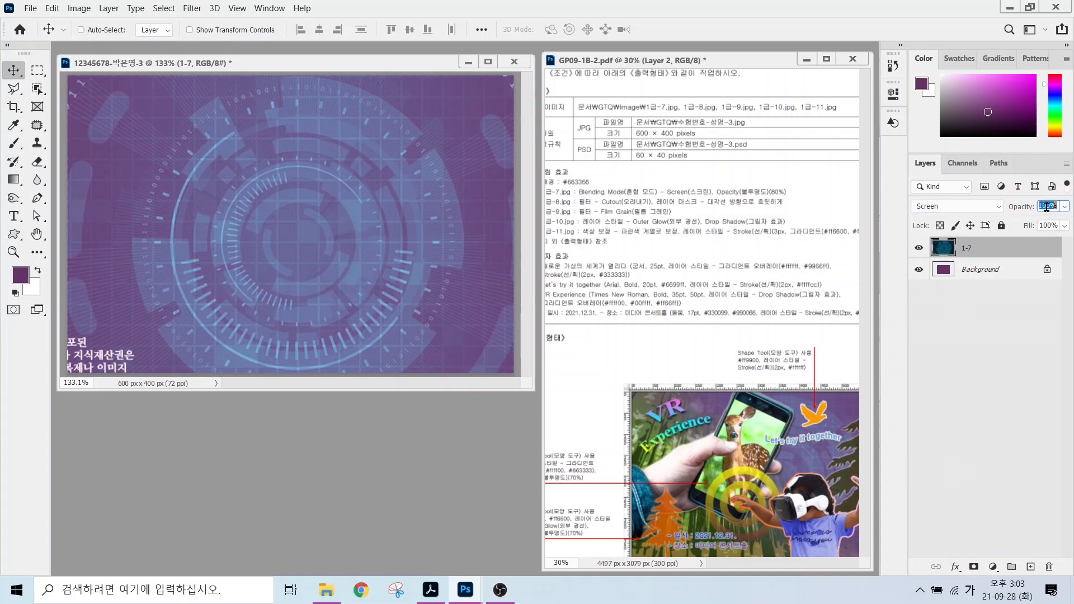
type("80")
key("Return")
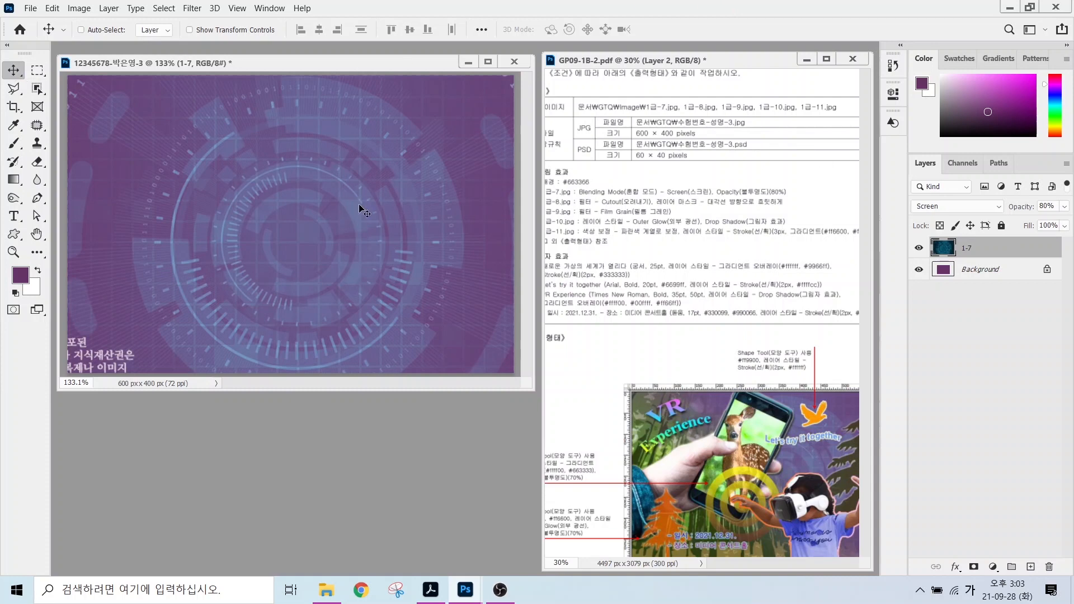
left_click_drag(361, 208, 395, 206)
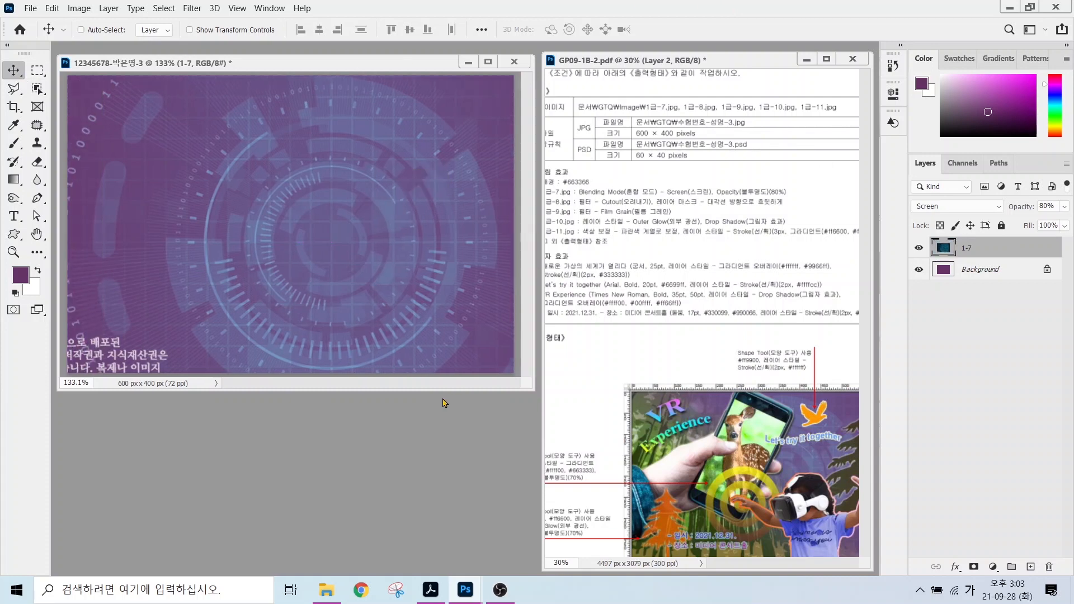
Open 1급-8.jpg and resize it to 400 px tall (601 × 400).
double_click(348, 427)
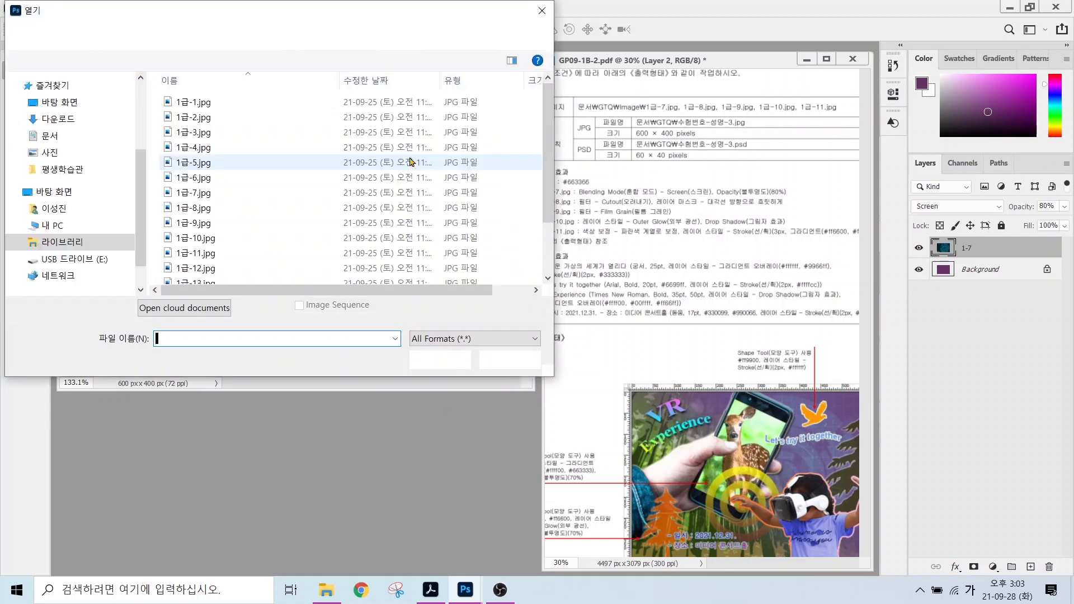
double_click(196, 207)
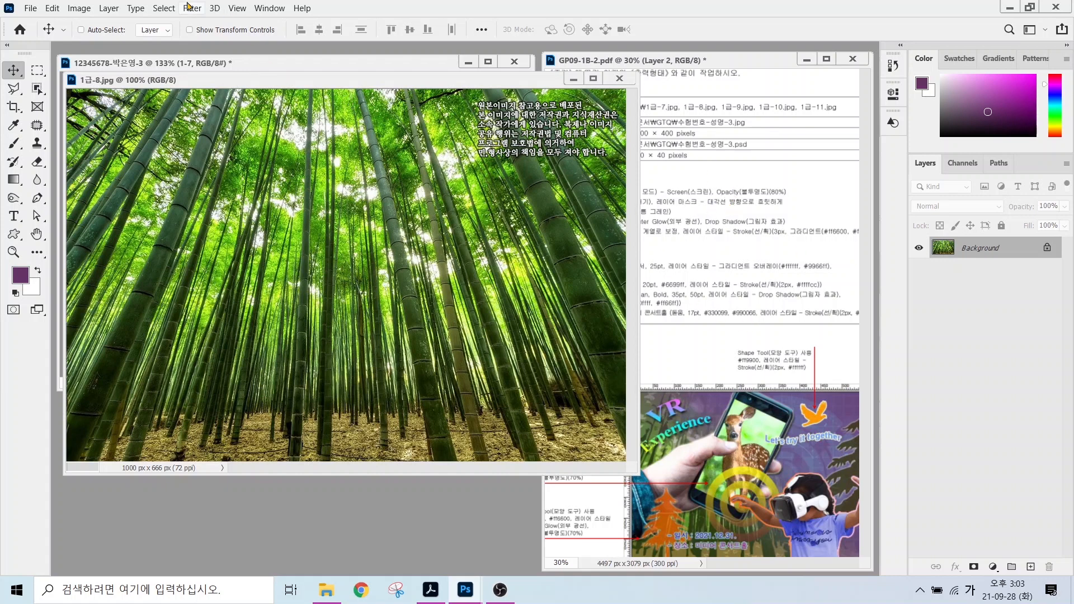
left_click_drag(158, 89, 158, 158)
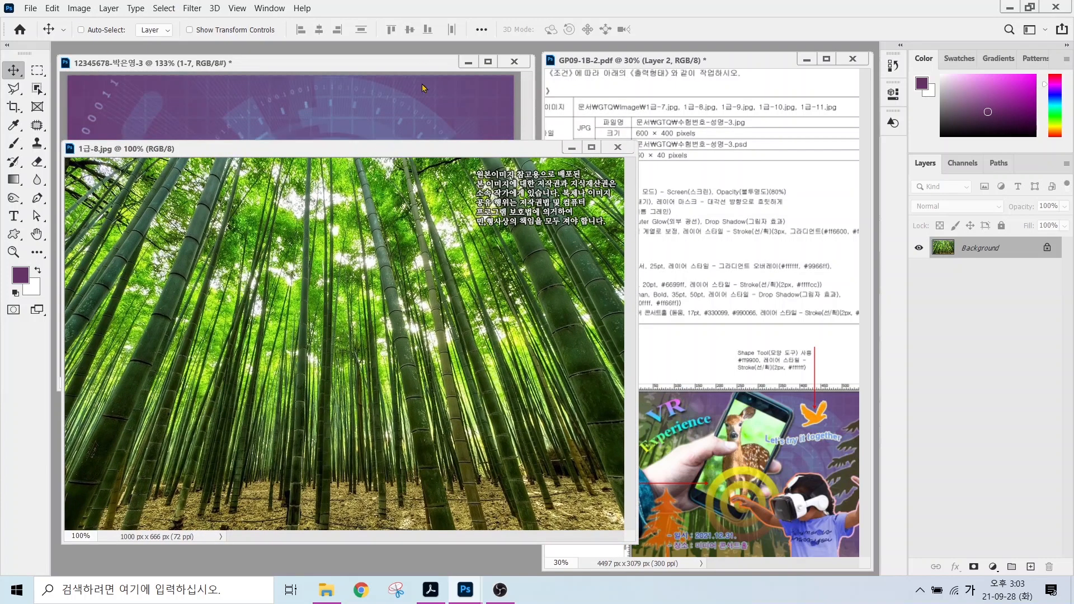
left_click(78, 9)
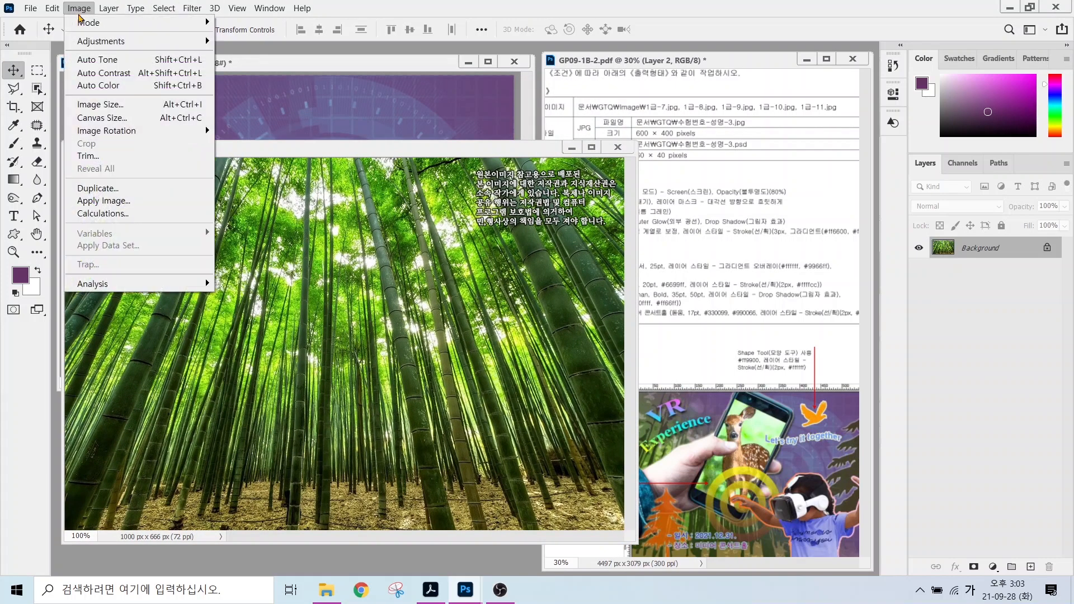
left_click(117, 104)
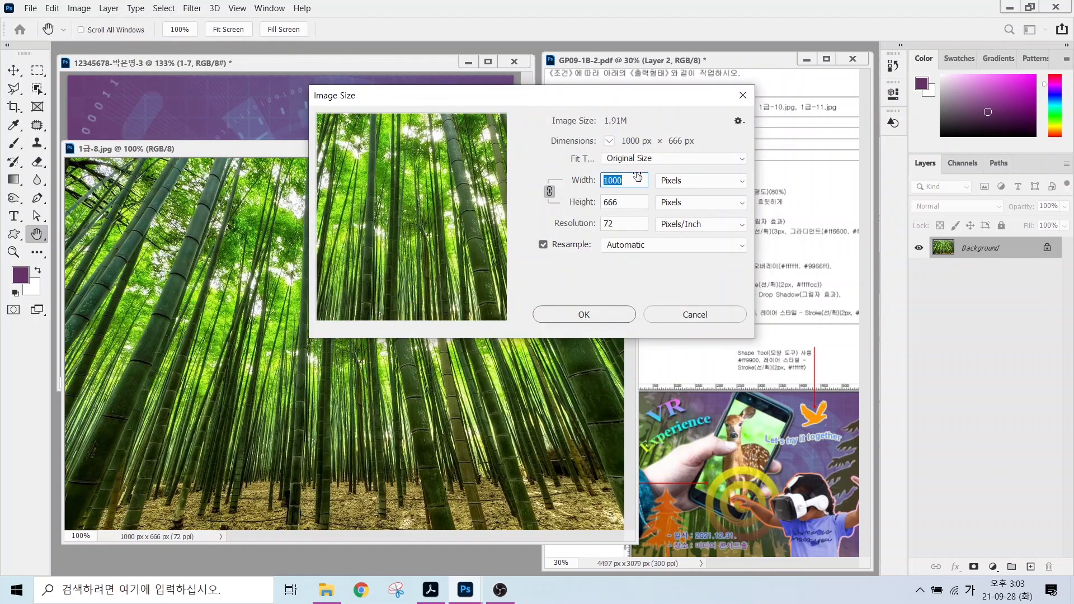
left_click(628, 205)
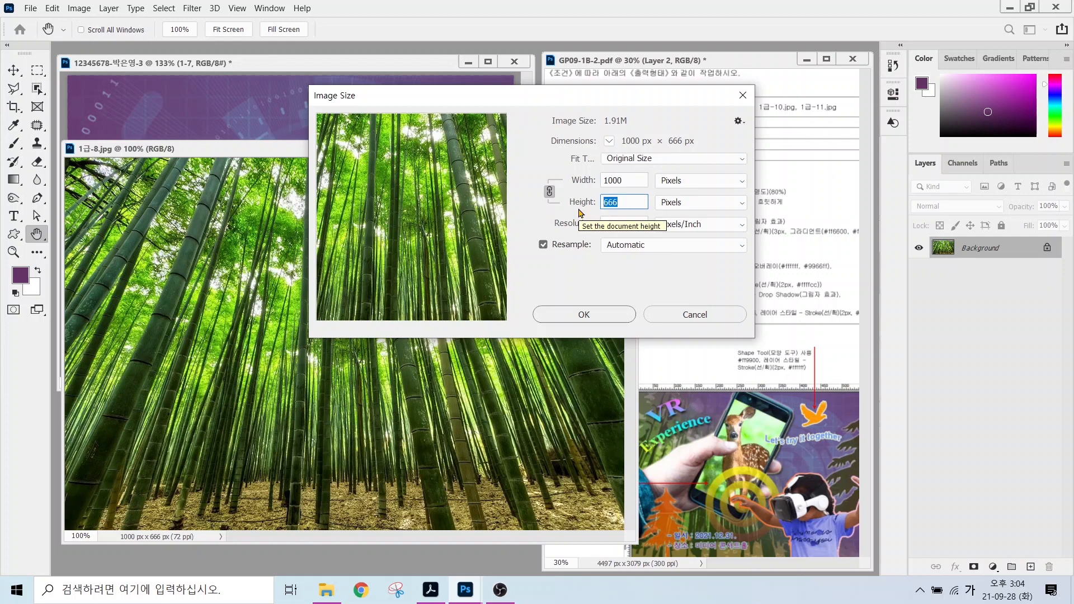
type("400")
key("Return")
key("v")
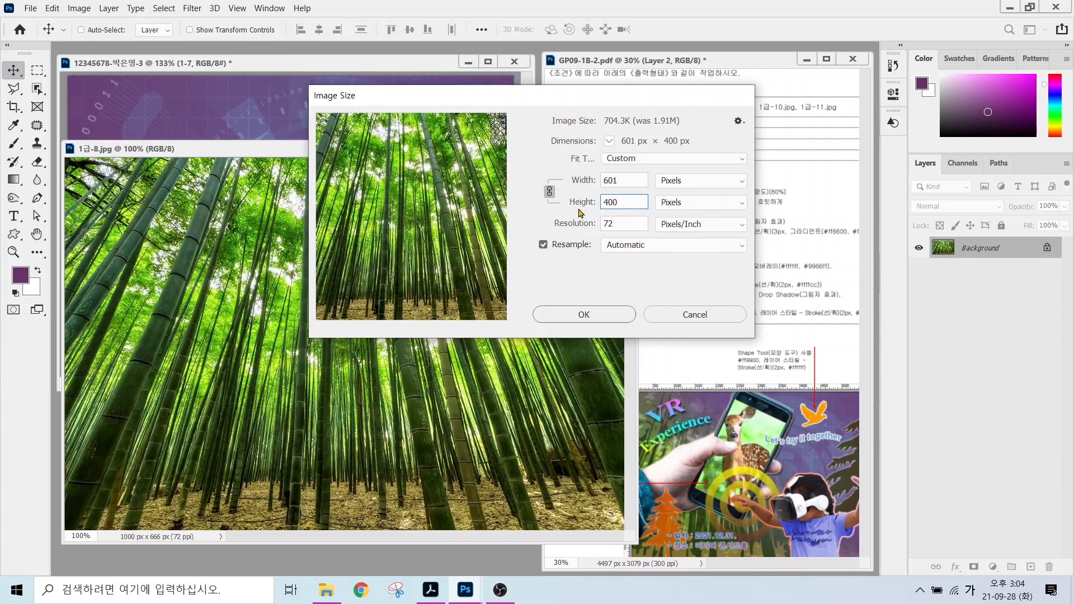
Drag the bamboo image into the poster and name its layer 1-8.
left_click_drag(228, 268, 181, 243)
double_click(972, 248)
type("1")
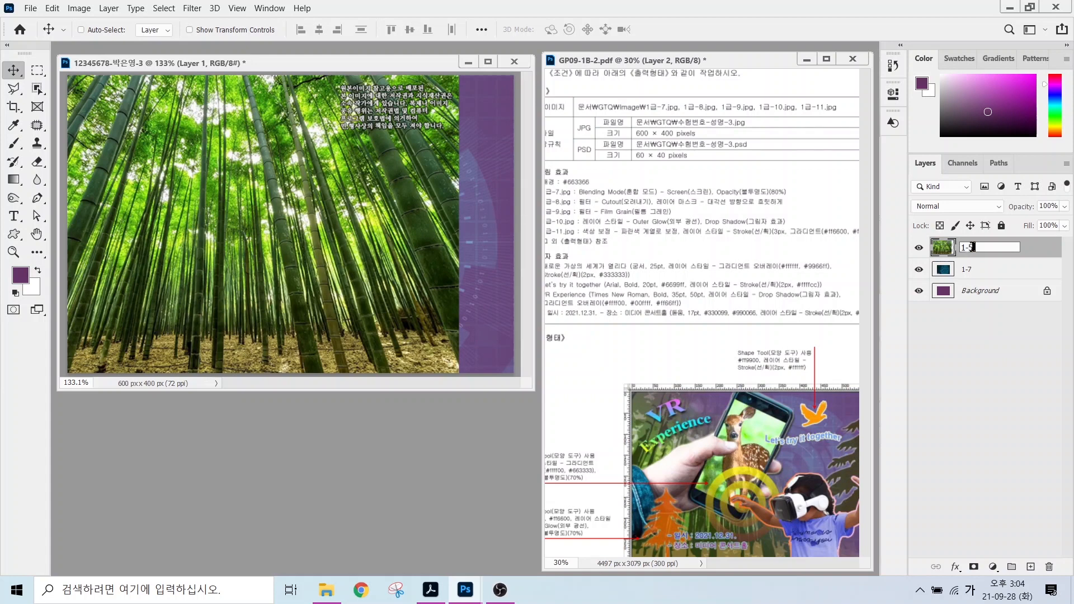
type("-8")
key("Return")
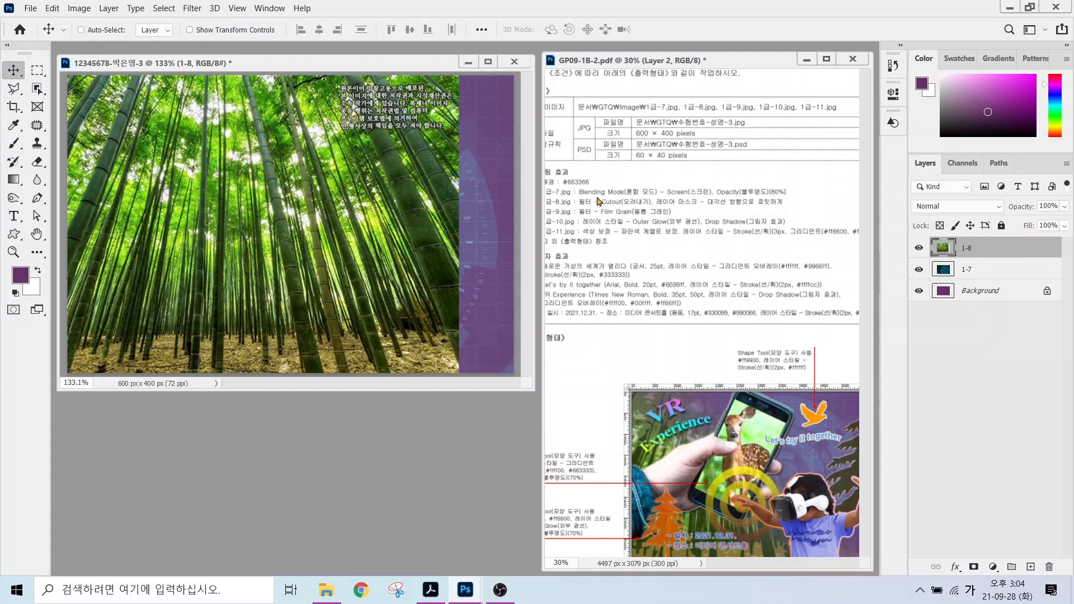
Apply the Artistic > Cutout filter from the Filter Gallery to the bamboo layer.
left_click(193, 10)
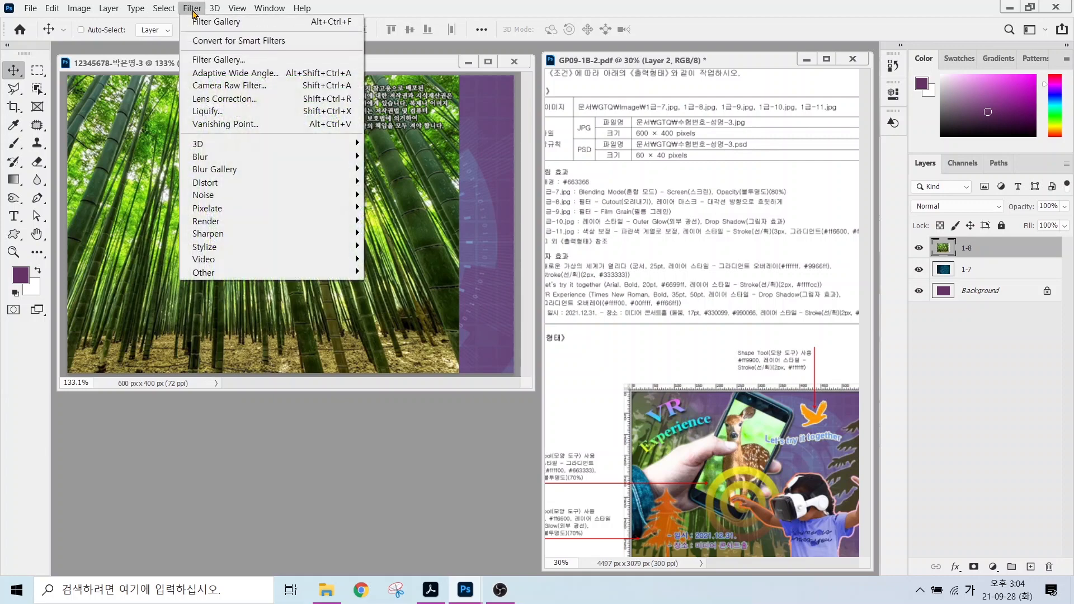
left_click(219, 60)
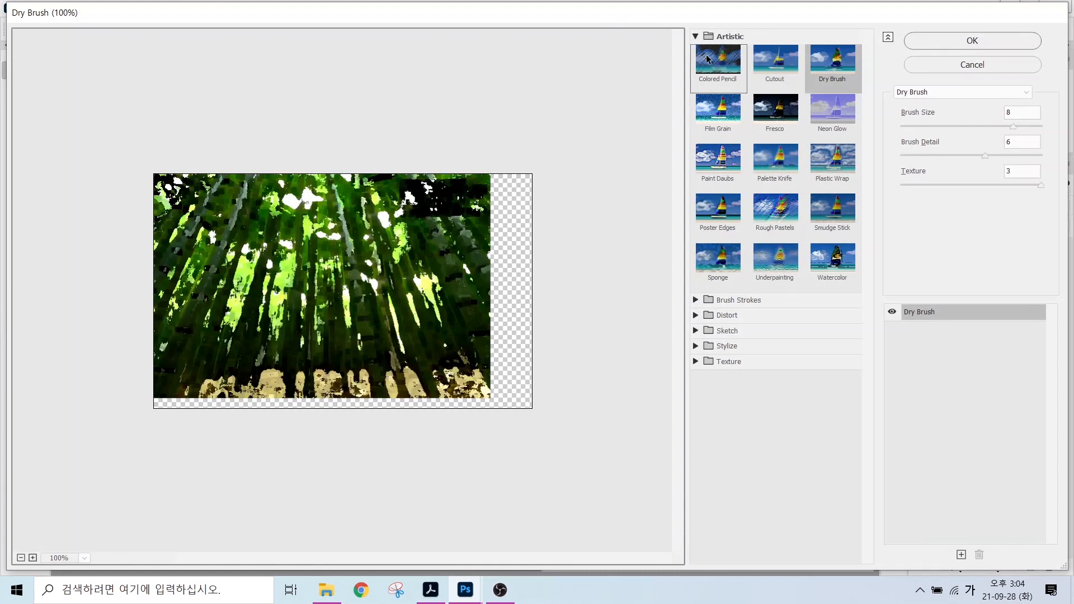
left_click(787, 63)
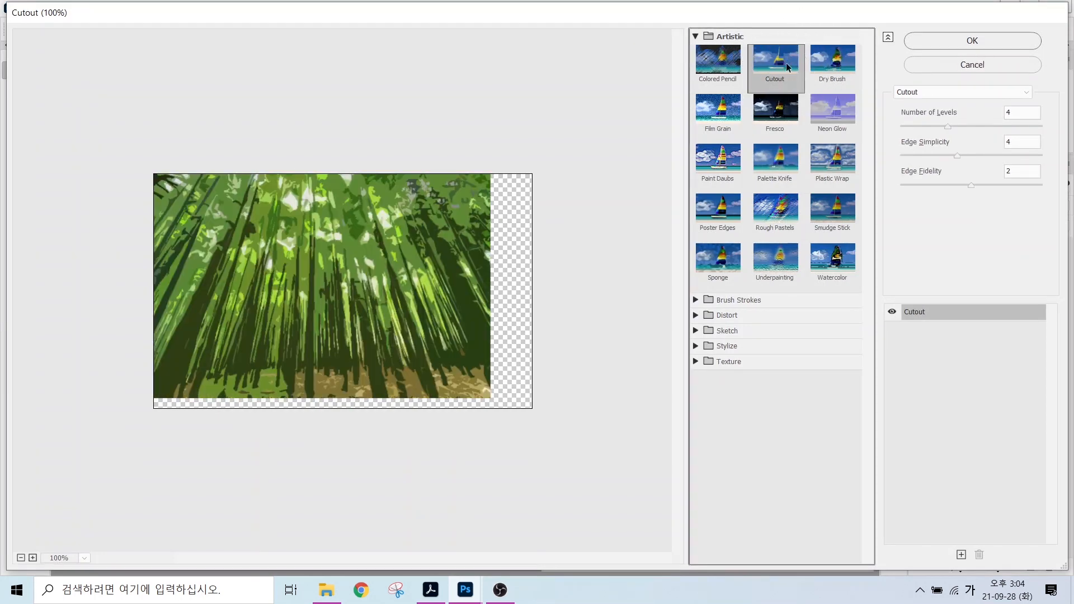
left_click(982, 41)
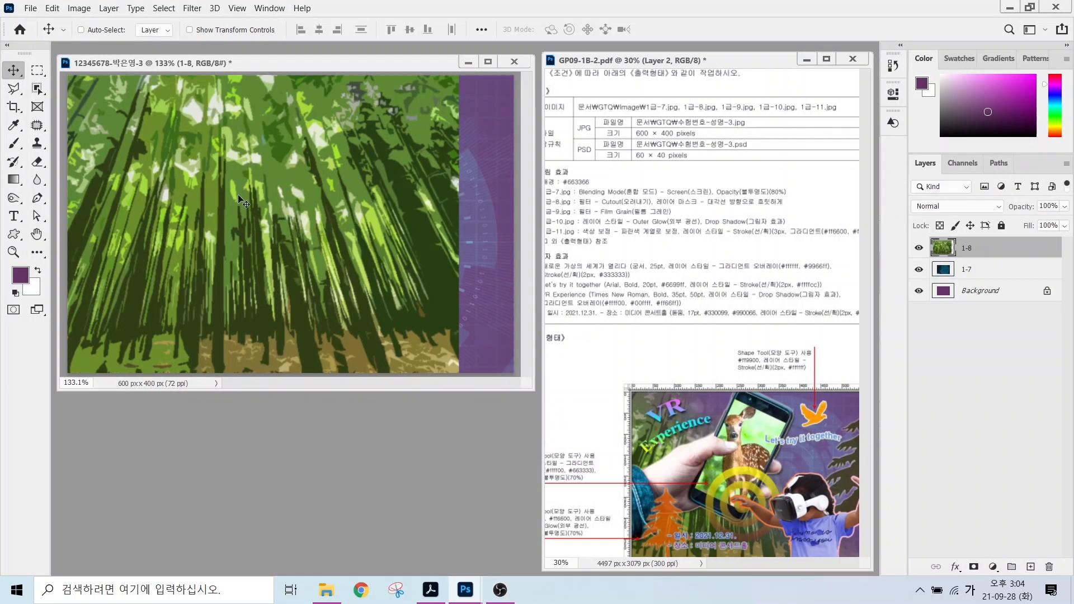
left_click_drag(238, 195, 215, 196)
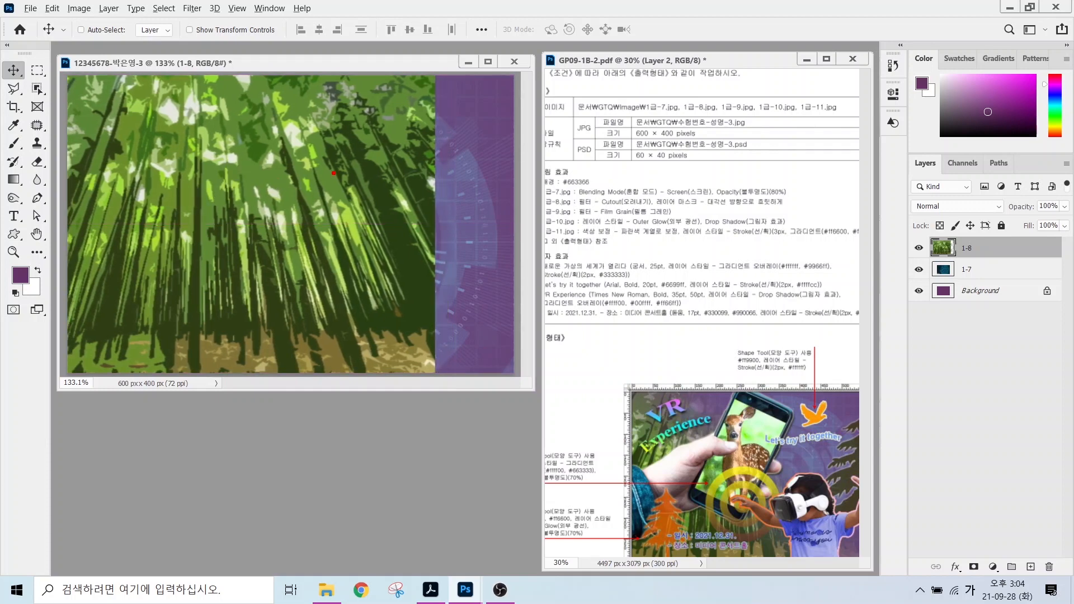
Make several drags over the canvas and Layers panel, clearing each with Escape.
mouse_move(451, 91)
left_mouse_down()
mouse_move(420, 139)
mouse_move(421, 303)
mouse_move(446, 338)
mouse_move(427, 354)
left_mouse_up()
key("Escape")
key("ctrl+2")
mouse_move(642, 189)
left_mouse_down()
mouse_move(713, 212)
mouse_move(799, 142)
left_mouse_up()
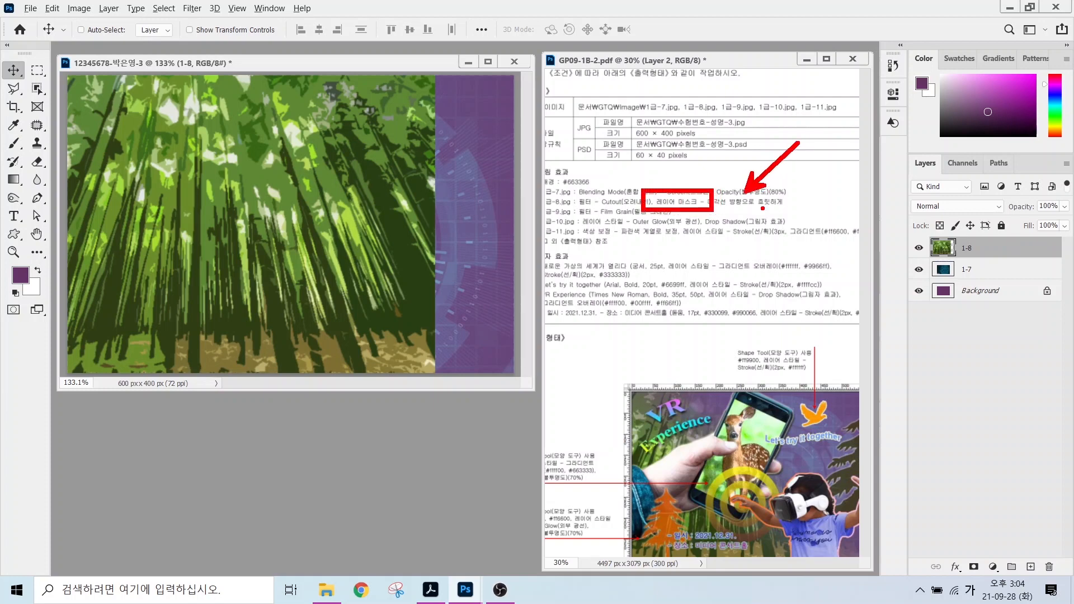
key("Escape")
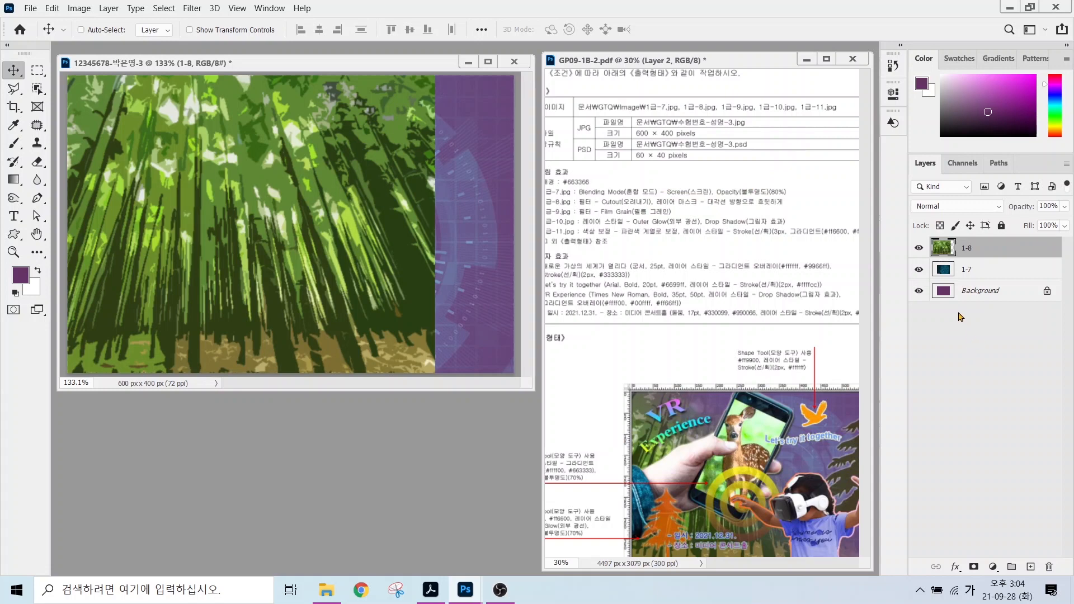
key("alt+2")
left_click_drag(898, 151, 1068, 589)
mouse_move(957, 552)
left_mouse_down()
mouse_move(990, 574)
mouse_move(1016, 496)
left_mouse_up()
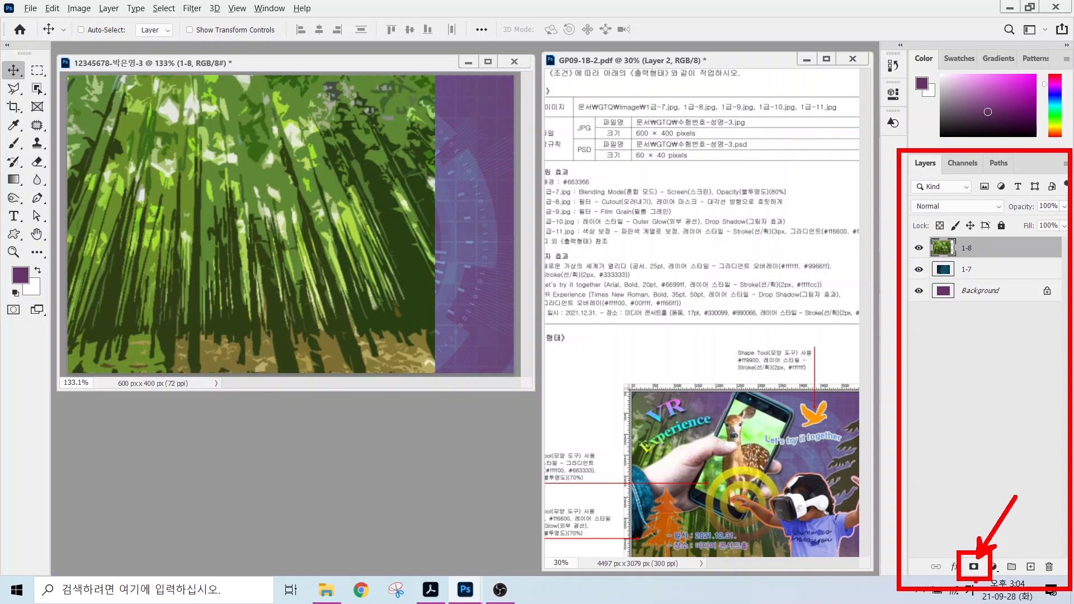
key("Escape")
Add a white layer mask to the 1-8 bamboo layer.
left_click(974, 567)
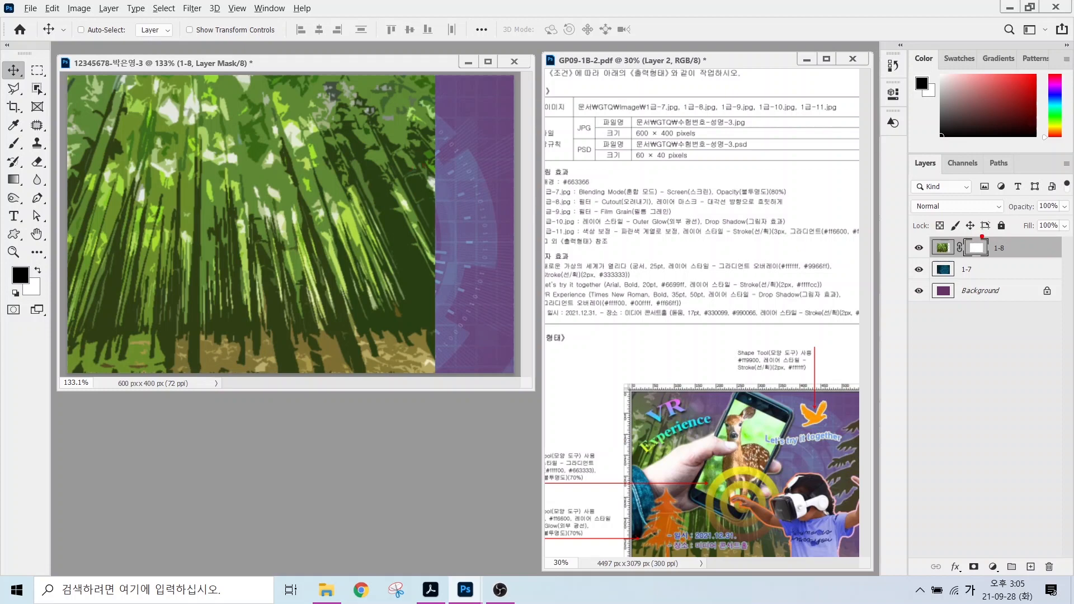
left_click_drag(982, 236, 1017, 193)
mouse_move(25, 185)
left_mouse_down()
mouse_move(3, 182)
mouse_move(19, 168)
mouse_move(86, 244)
left_mouse_up()
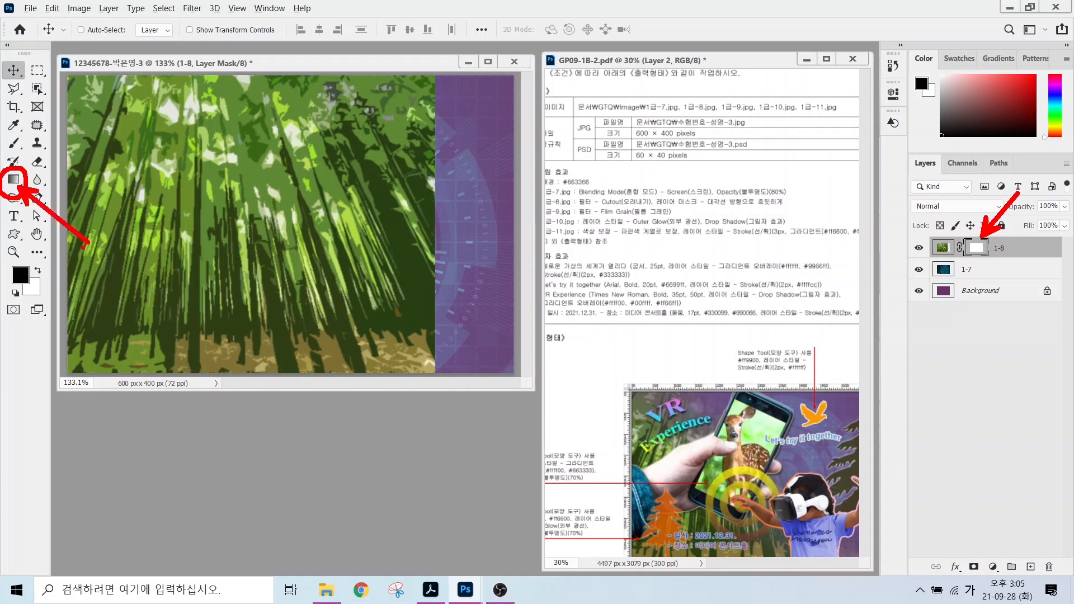
key("Escape")
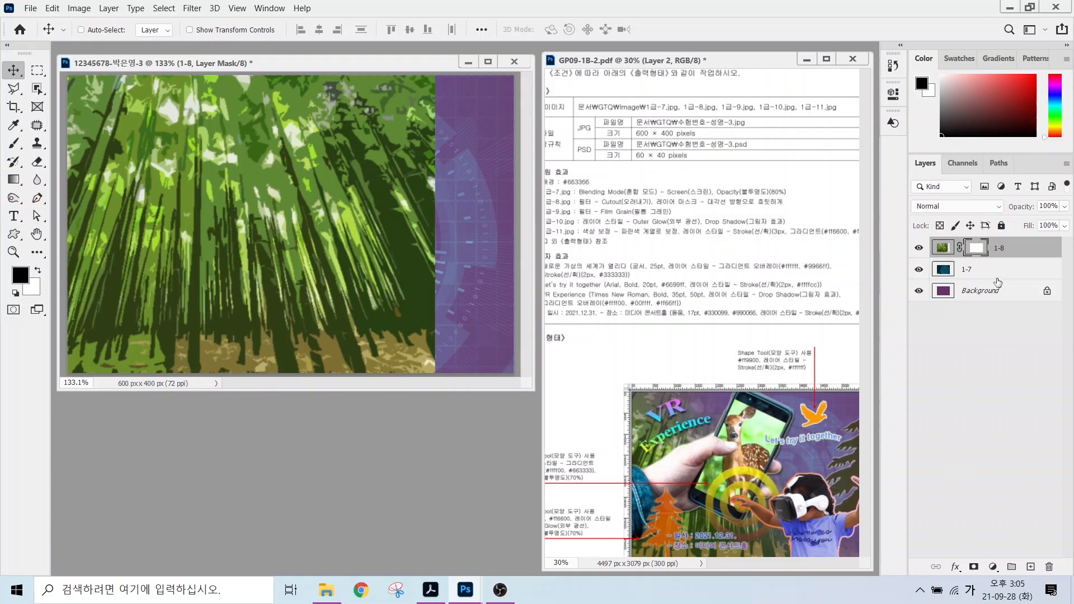
mouse_move(994, 255)
left_mouse_down()
mouse_move(972, 266)
mouse_move(959, 243)
mouse_move(987, 224)
mouse_move(1035, 302)
left_mouse_up()
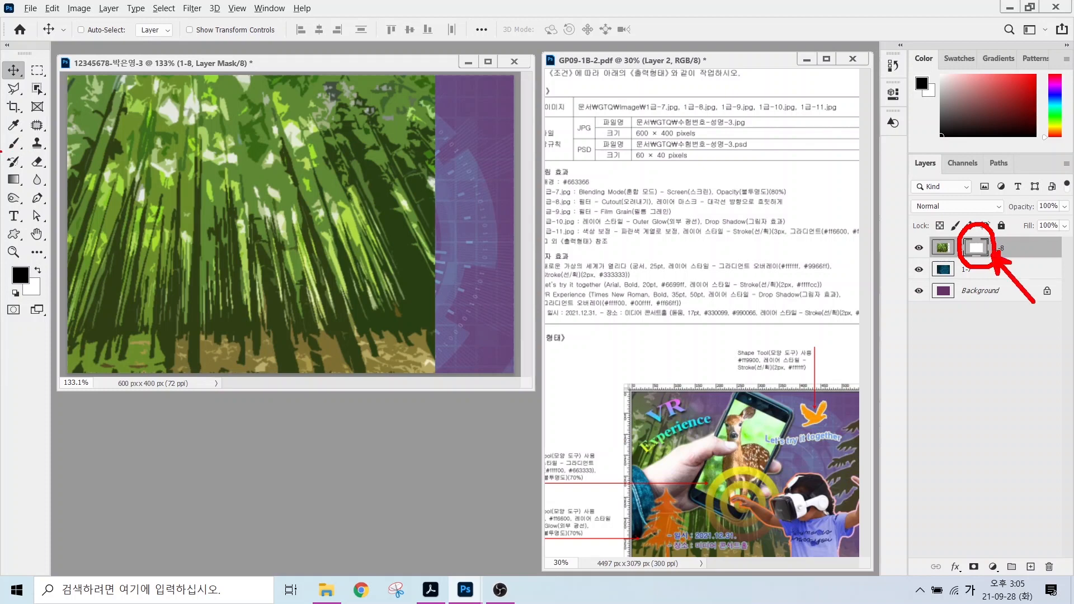
mouse_move(29, 193)
left_mouse_down()
mouse_move(5, 170)
mouse_move(28, 163)
mouse_move(38, 184)
left_mouse_up()
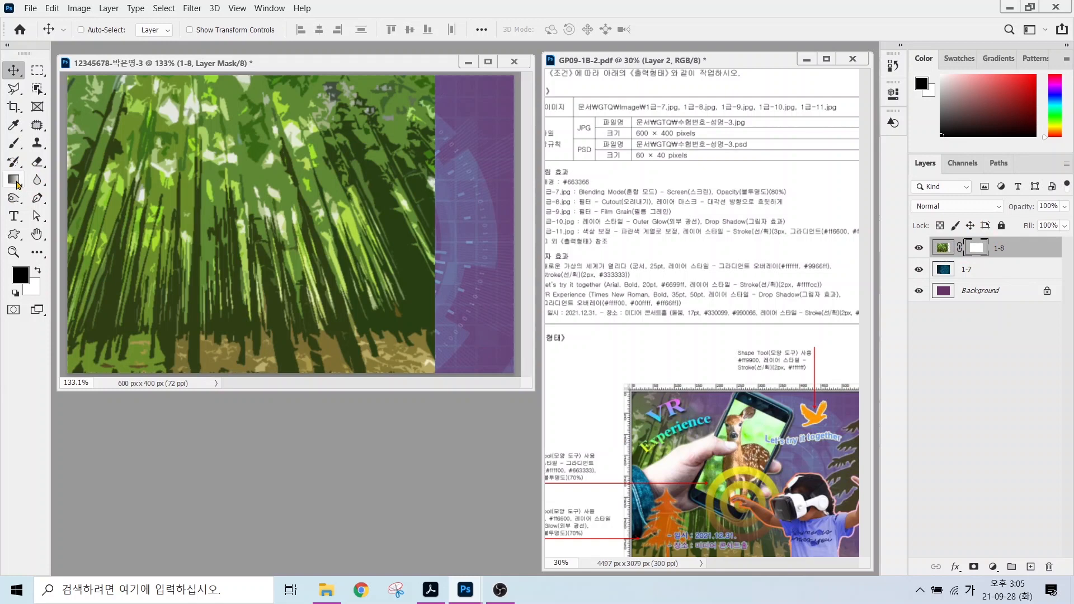
Select the Gradient tool with the default black-to-white linear preset.
left_click(14, 180)
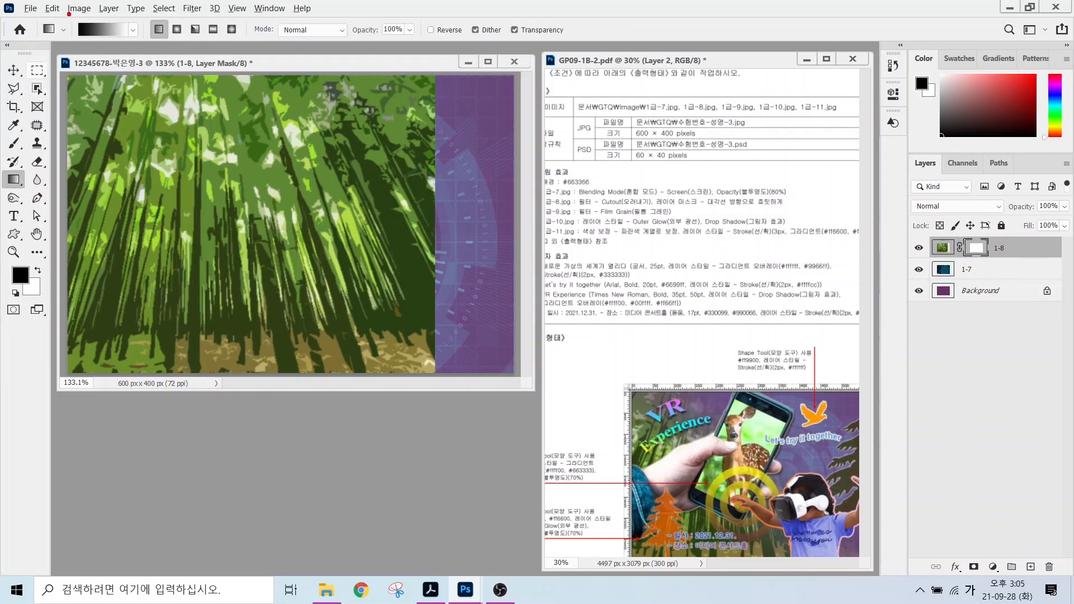
mouse_move(66, 12)
left_mouse_down()
mouse_move(158, 55)
mouse_move(134, 59)
mouse_move(167, 108)
left_mouse_up()
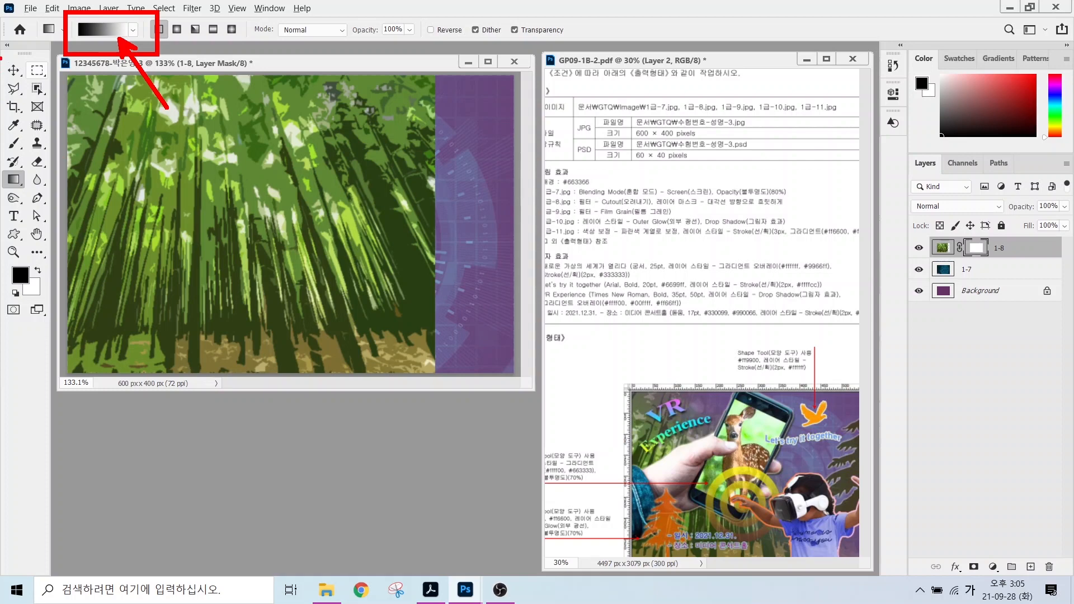
key("Escape")
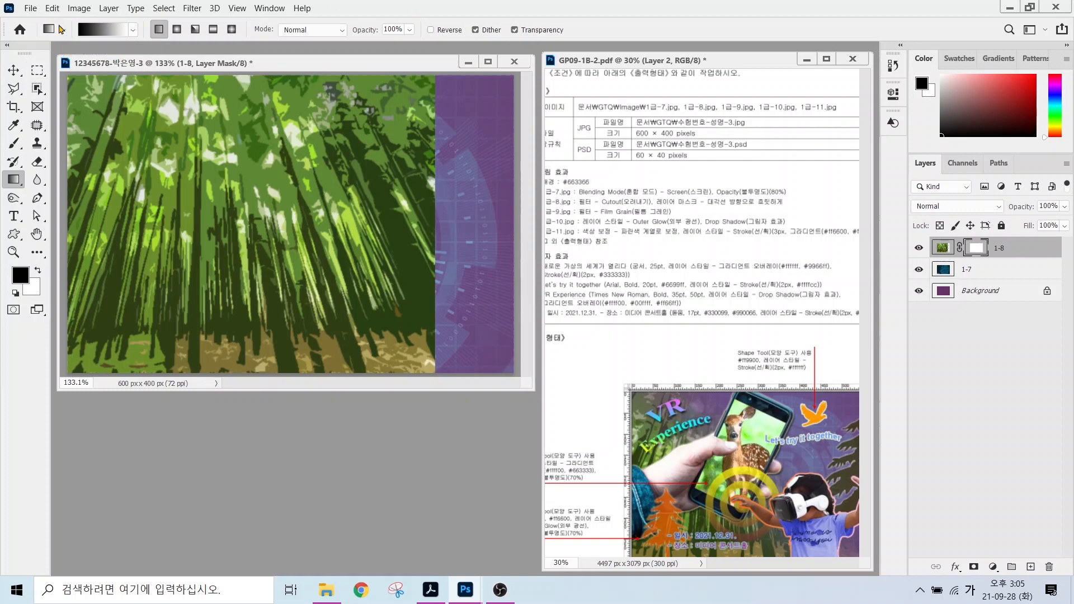
left_click(104, 31)
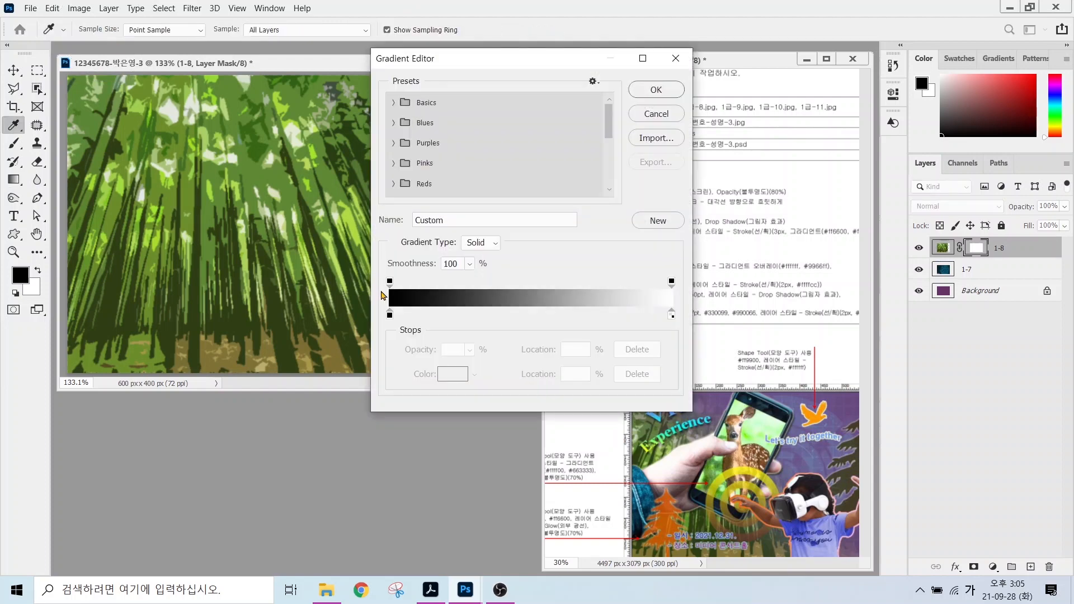
key("alt+2")
mouse_move(402, 326)
left_mouse_down()
mouse_move(381, 308)
mouse_move(412, 325)
left_mouse_up()
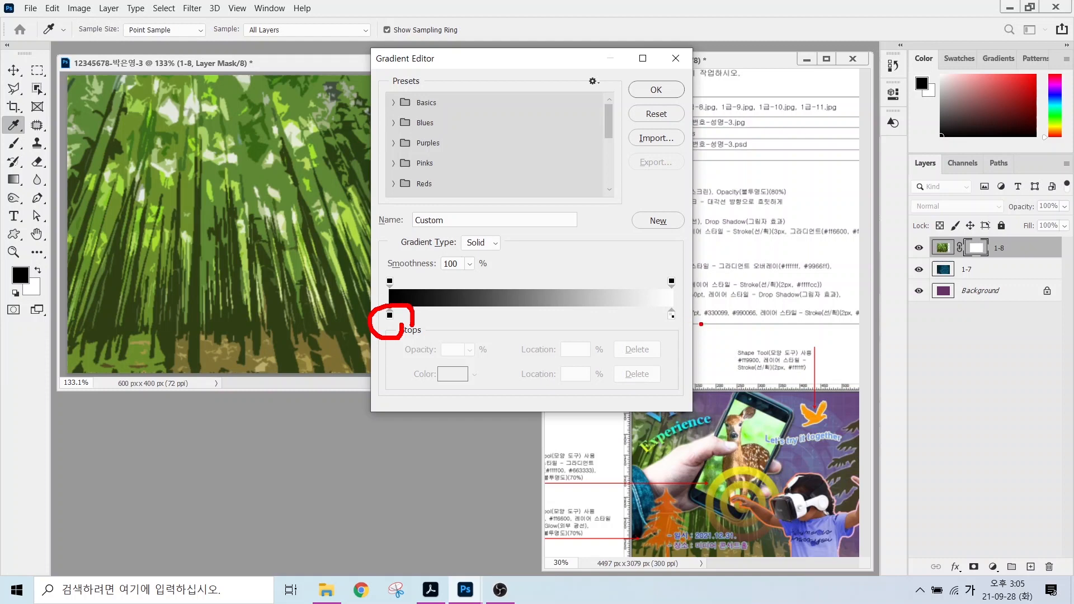
mouse_move(690, 334)
left_mouse_down()
mouse_move(652, 332)
mouse_move(662, 300)
mouse_move(686, 333)
left_mouse_up()
key("Escape")
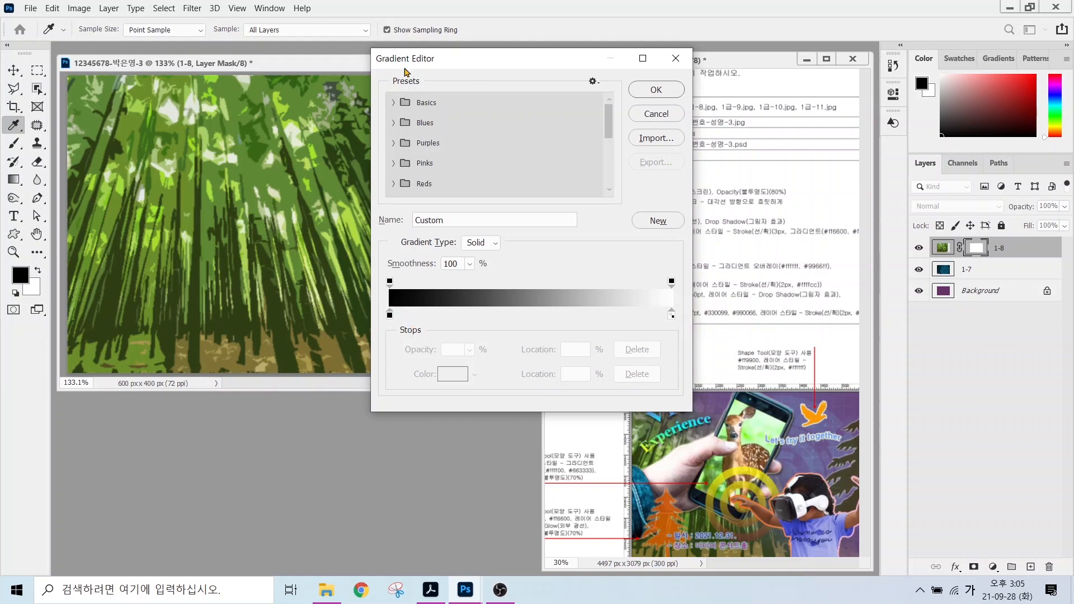
key("Escape")
Drag a diagonal gradient on the 1-8 mask from upper right to lower left.
key("alt+2")
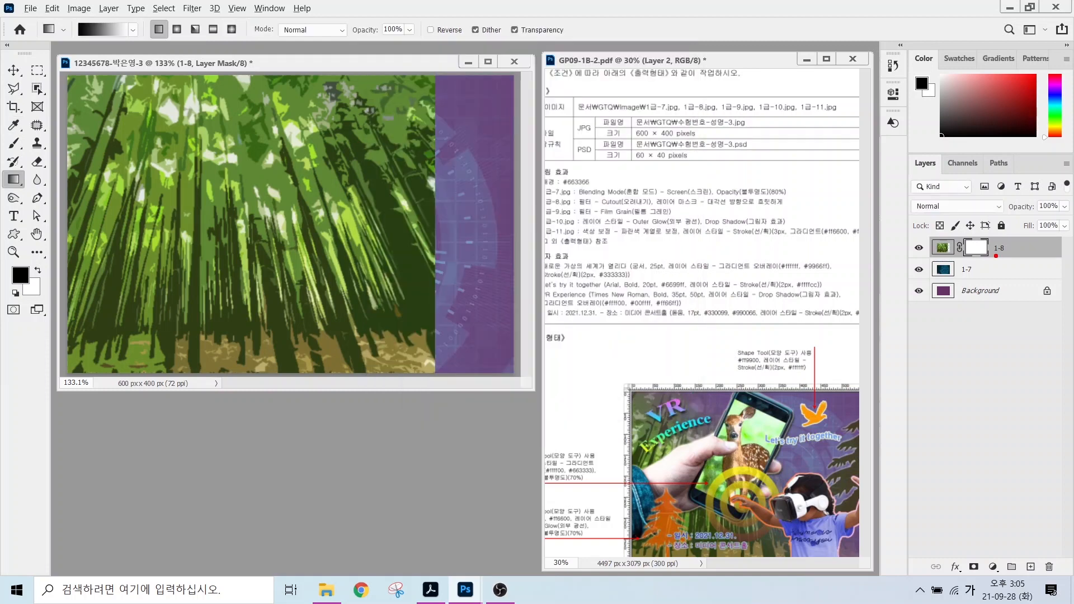
mouse_move(243, 347)
left_mouse_down()
mouse_move(231, 365)
mouse_move(159, 389)
mouse_move(86, 372)
mouse_move(71, 323)
mouse_move(98, 242)
mouse_move(172, 218)
mouse_move(249, 254)
mouse_move(265, 317)
mouse_move(235, 367)
left_mouse_up()
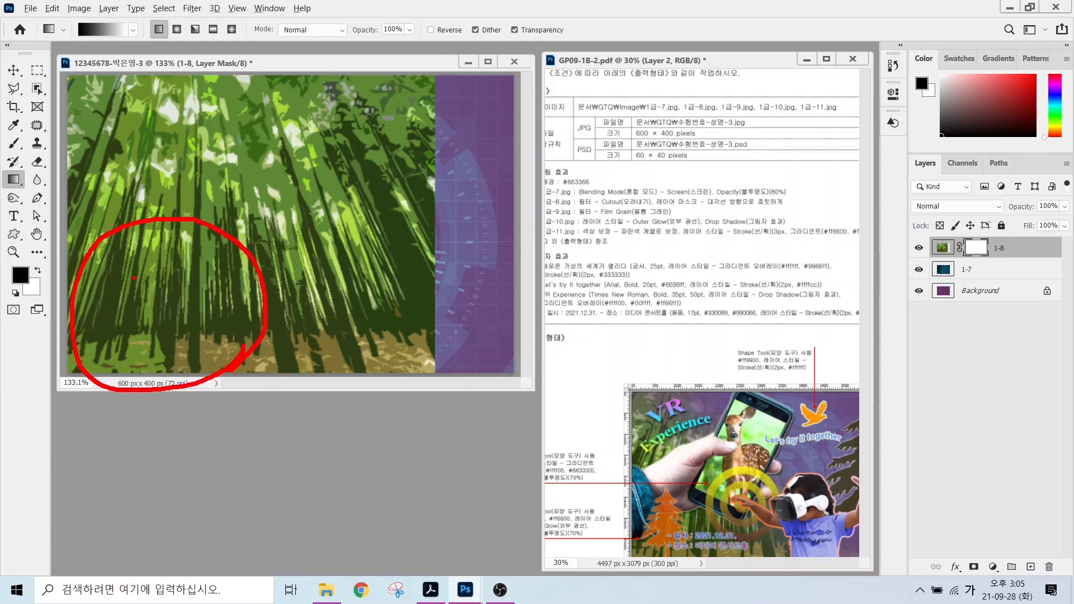
mouse_move(124, 255)
left_mouse_down()
mouse_move(171, 257)
mouse_move(144, 245)
mouse_move(137, 280)
left_mouse_up()
left_click_drag(105, 314, 168, 313)
mouse_move(179, 269)
left_mouse_down()
mouse_move(162, 330)
mouse_move(172, 345)
mouse_move(238, 313)
left_mouse_up()
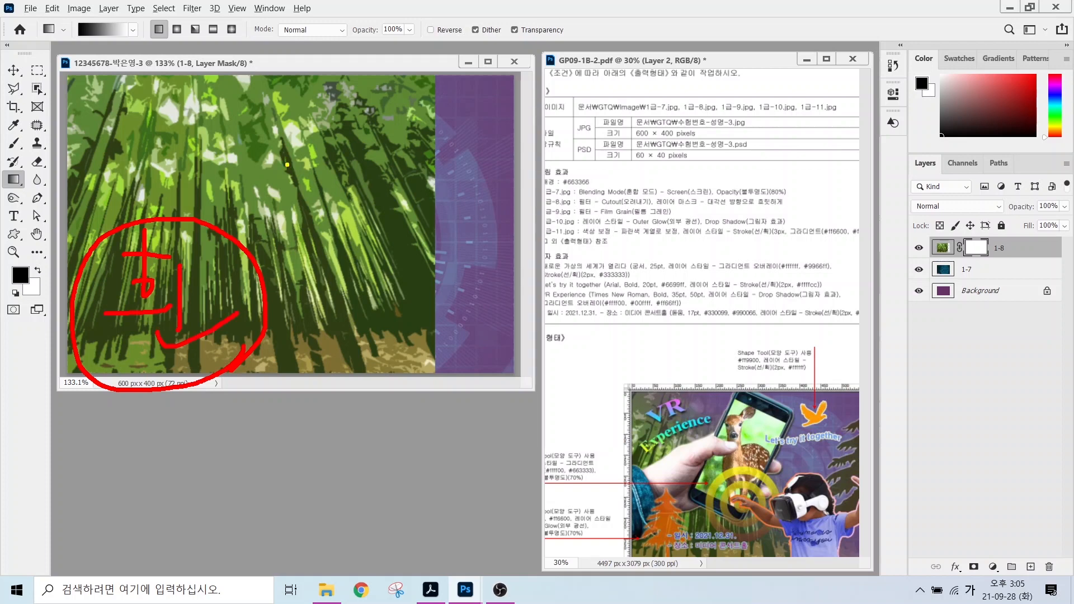
mouse_move(439, 240)
left_mouse_down()
mouse_move(387, 267)
mouse_move(269, 163)
mouse_move(316, 68)
mouse_move(424, 95)
mouse_move(440, 151)
mouse_move(420, 201)
mouse_move(382, 224)
left_mouse_up()
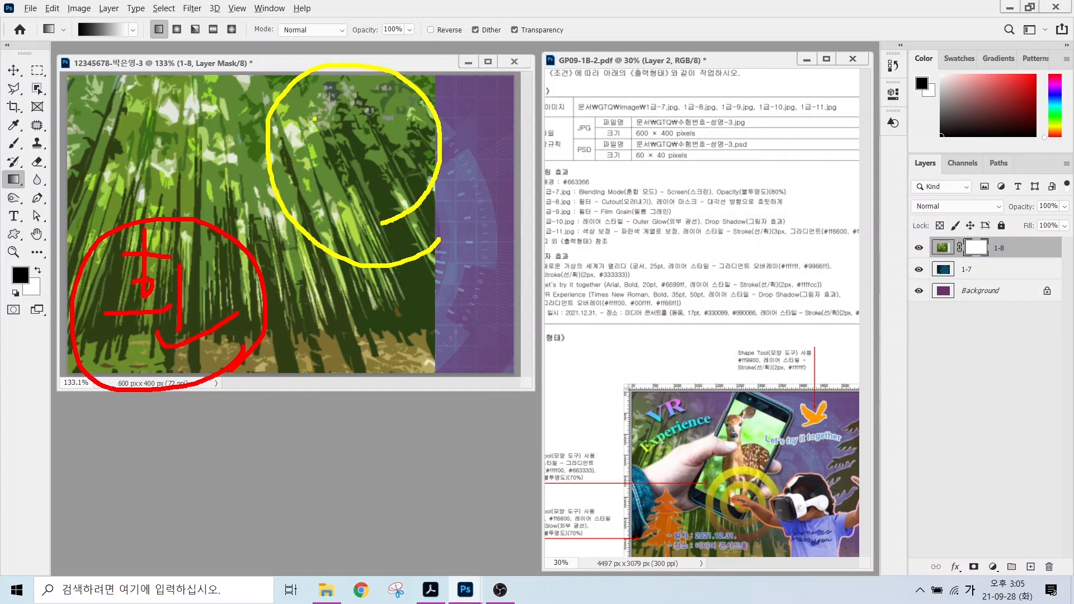
mouse_move(314, 119)
left_mouse_down()
mouse_move(337, 148)
mouse_move(347, 131)
mouse_move(392, 125)
left_mouse_up()
left_click_drag(393, 106, 393, 156)
mouse_move(351, 145)
left_mouse_down()
mouse_move(351, 182)
mouse_move(386, 182)
left_mouse_up()
mouse_move(363, 158)
left_mouse_down()
mouse_move(380, 148)
mouse_move(392, 182)
left_mouse_up()
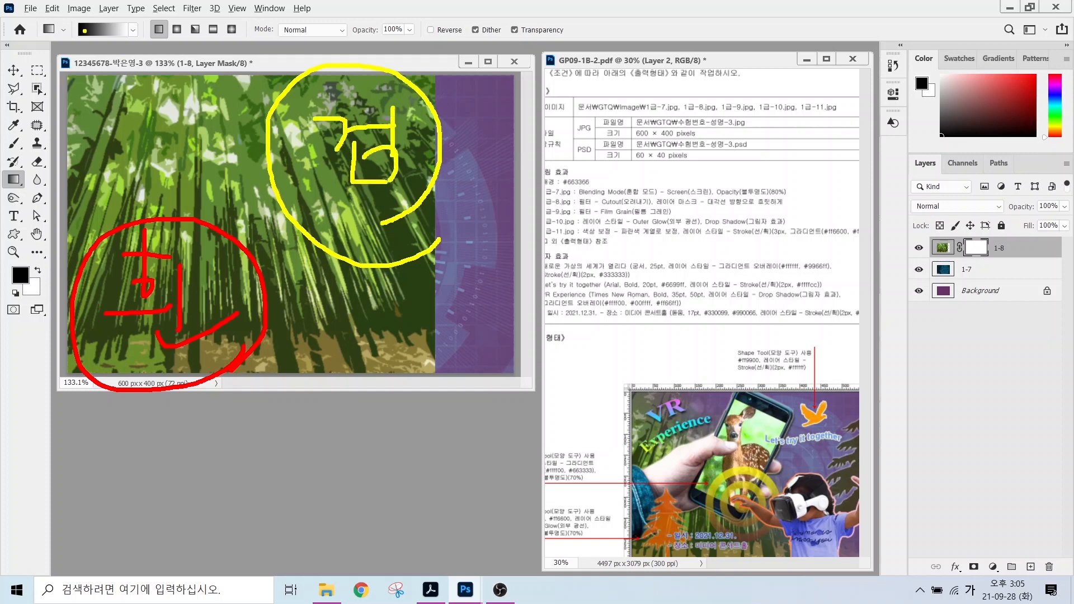
mouse_move(89, 36)
left_mouse_down()
mouse_move(67, 19)
mouse_move(87, 29)
left_mouse_up()
left_click_drag(143, 99, 90, 46)
left_click_drag(111, 55, 92, 61)
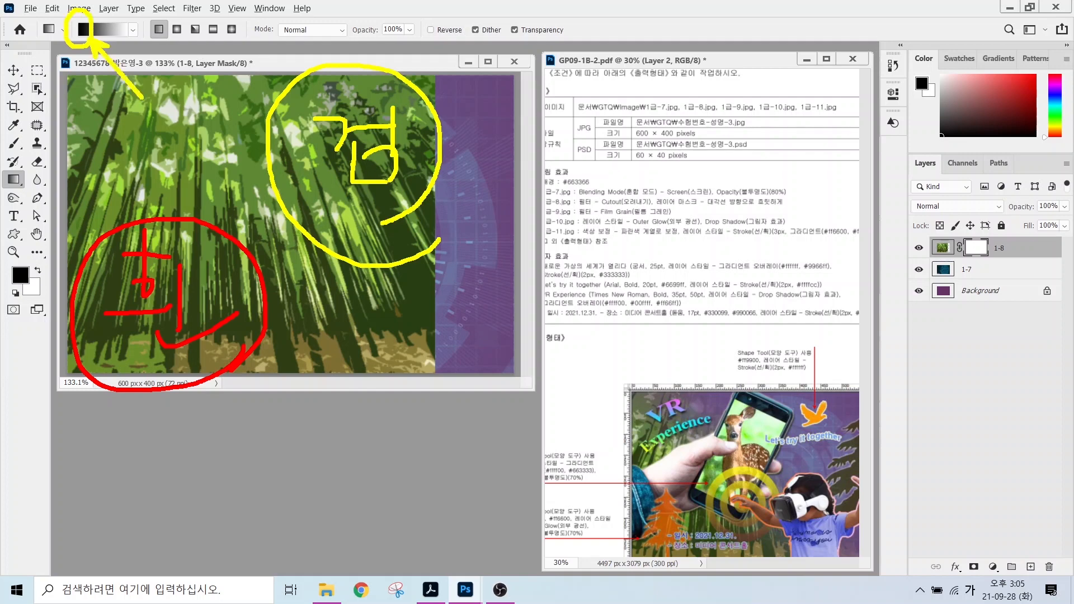
mouse_move(336, 165)
left_mouse_down()
mouse_move(328, 156)
mouse_move(176, 314)
mouse_move(228, 301)
left_mouse_up()
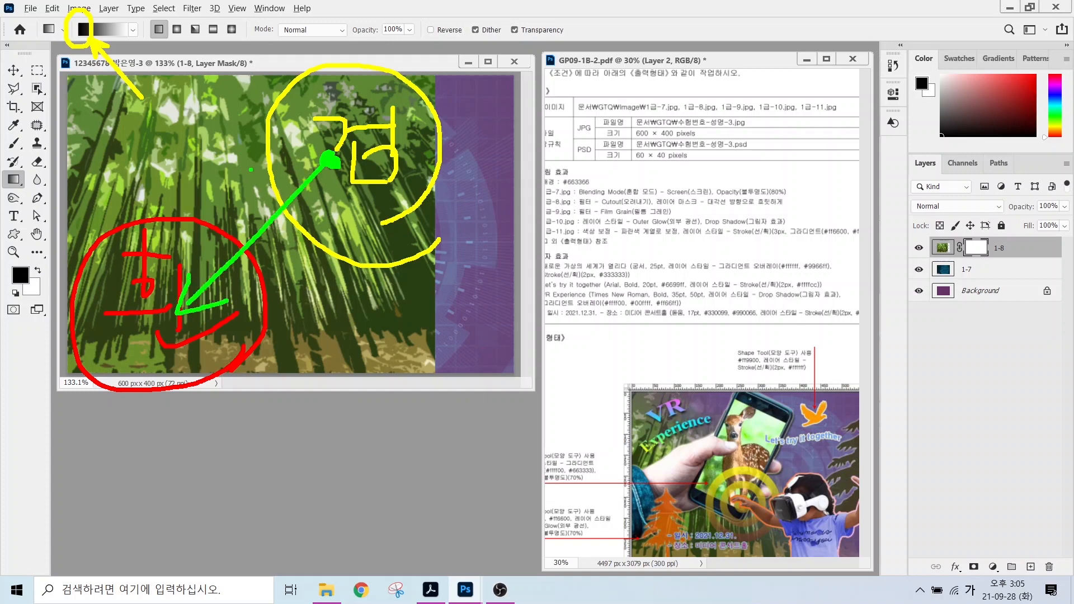
key("Escape")
left_click_drag(268, 207, 168, 288)
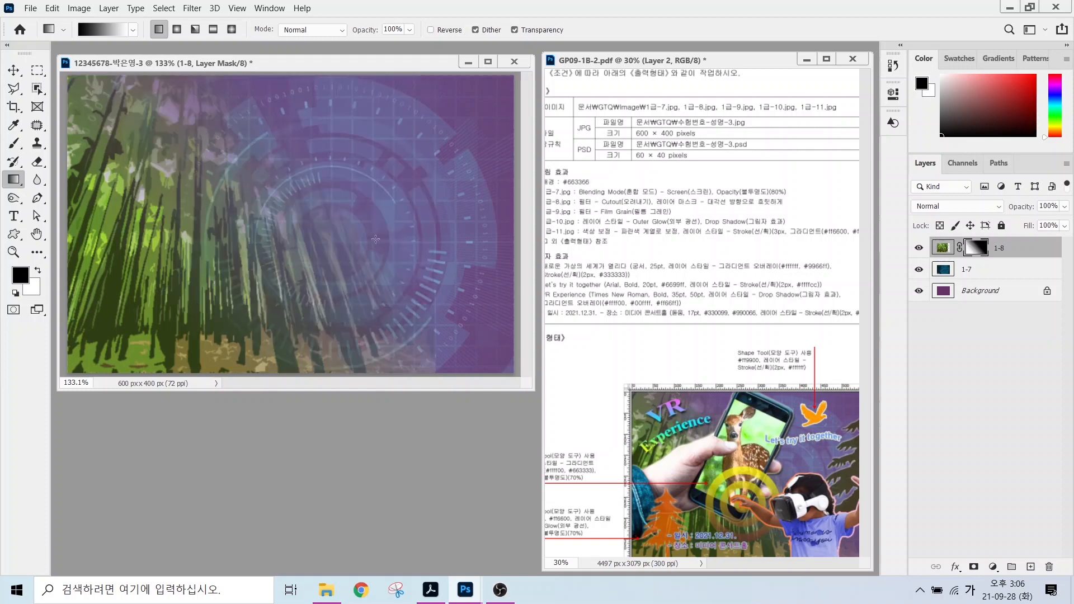
left_click_drag(358, 214, 174, 335)
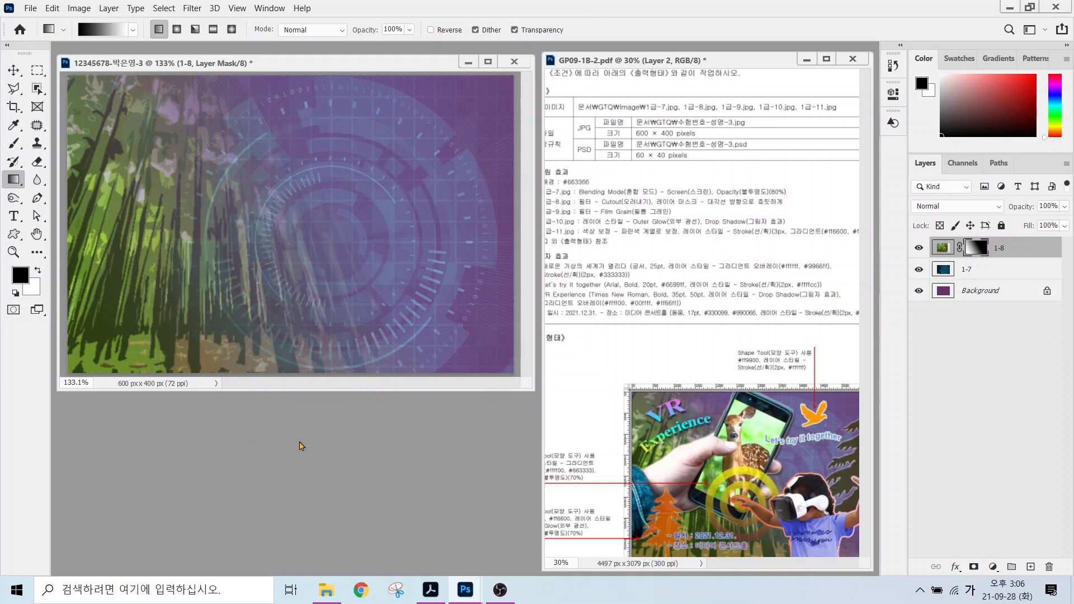
Open 1급-9.jpg, bring the deer photo into the poster, and name its layer 1-9.
double_click(302, 443)
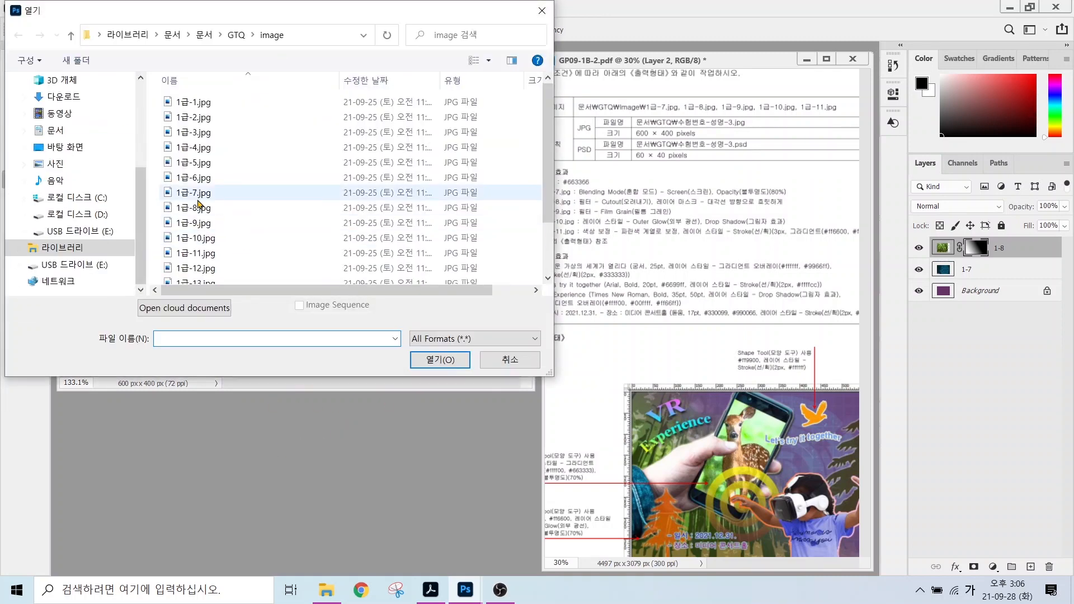
left_click(420, 187)
left_click(440, 359)
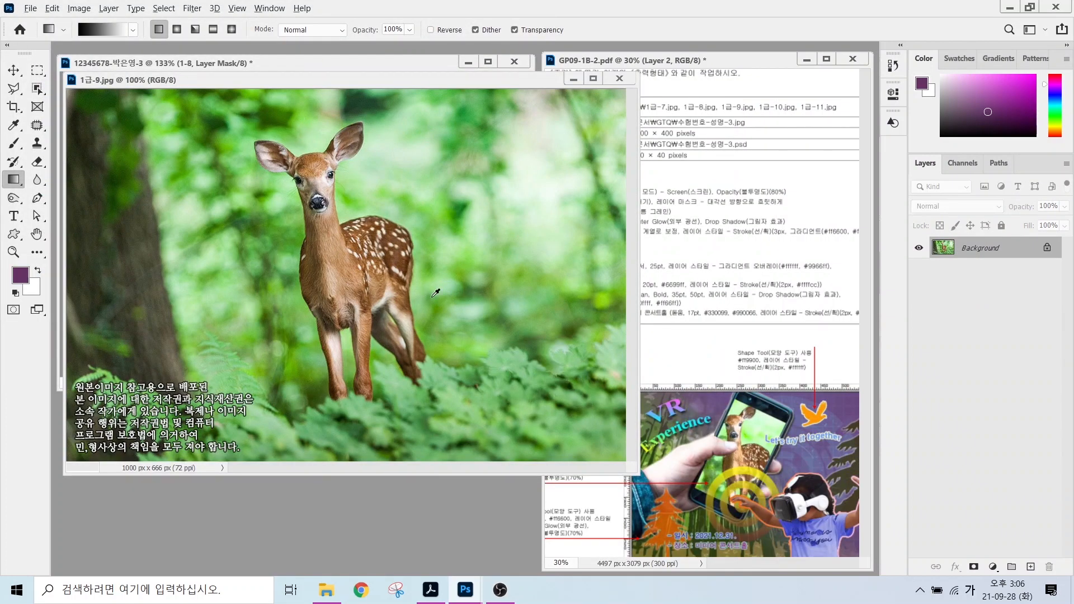
left_click_drag(740, 403, 655, 335)
left_click_drag(290, 84, 410, 166)
left_click(14, 70)
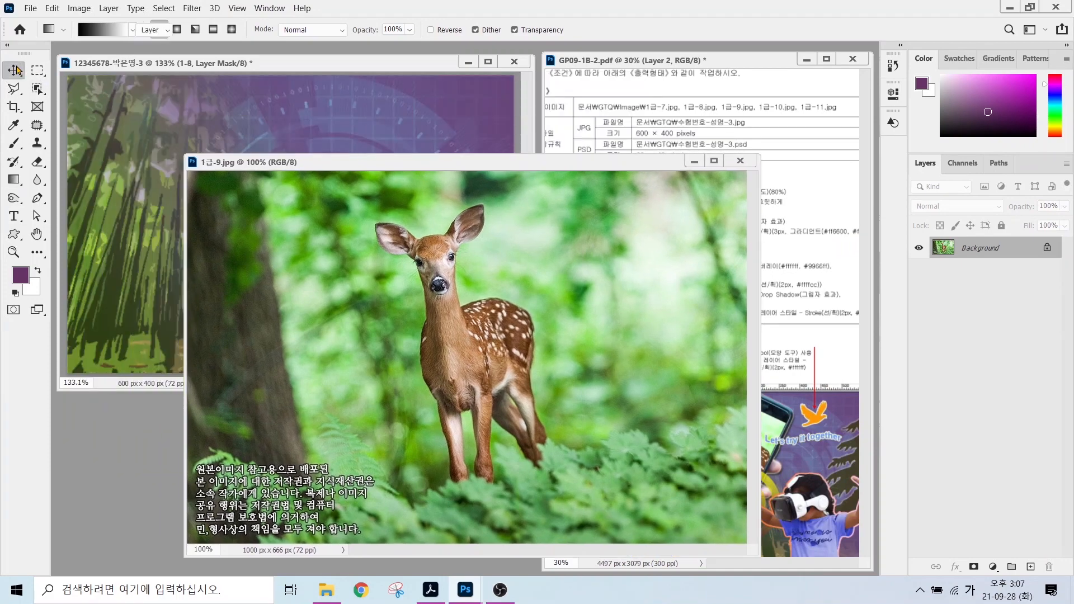
left_click_drag(352, 184, 273, 253)
left_click(740, 161)
double_click(972, 247)
type("1-")
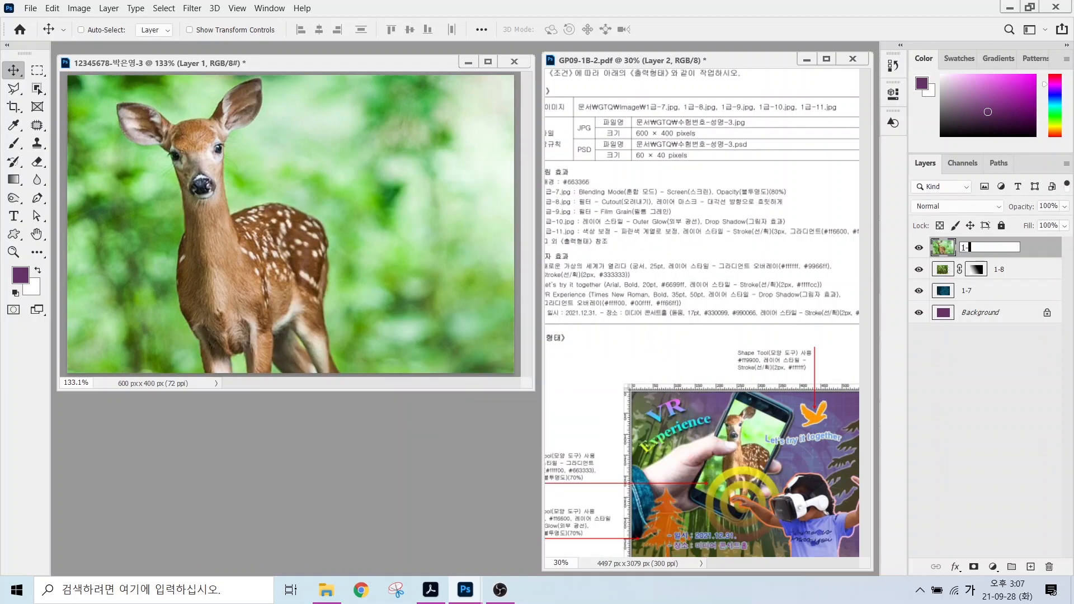
type("9")
key("Return")
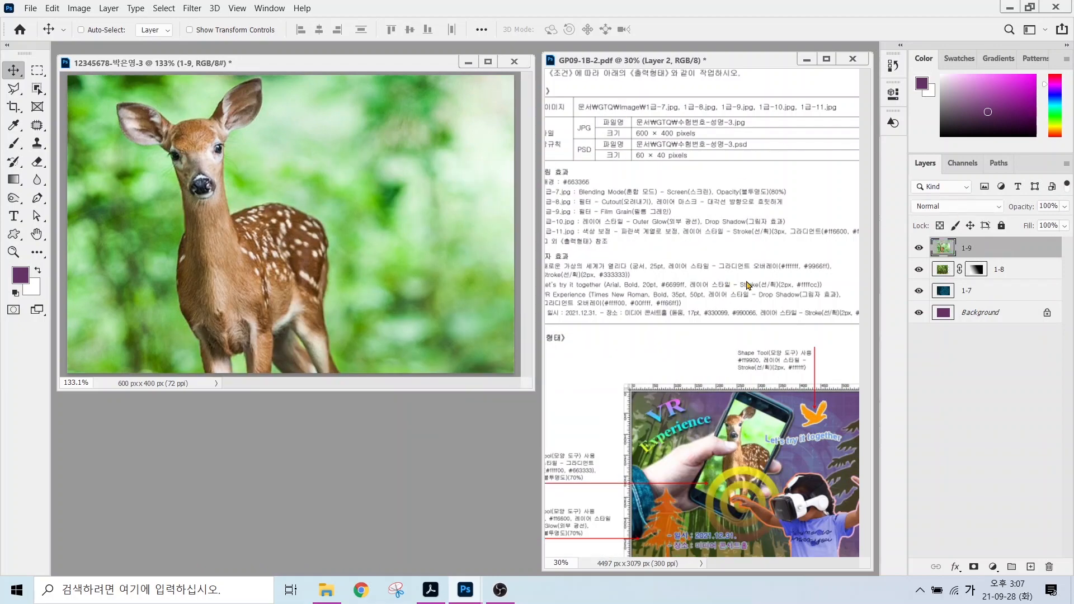
Scale the deer layer to about 70.64% and position it to fill the canvas.
mouse_move(218, 269)
left_mouse_down()
mouse_move(313, 246)
mouse_move(226, 256)
left_mouse_up()
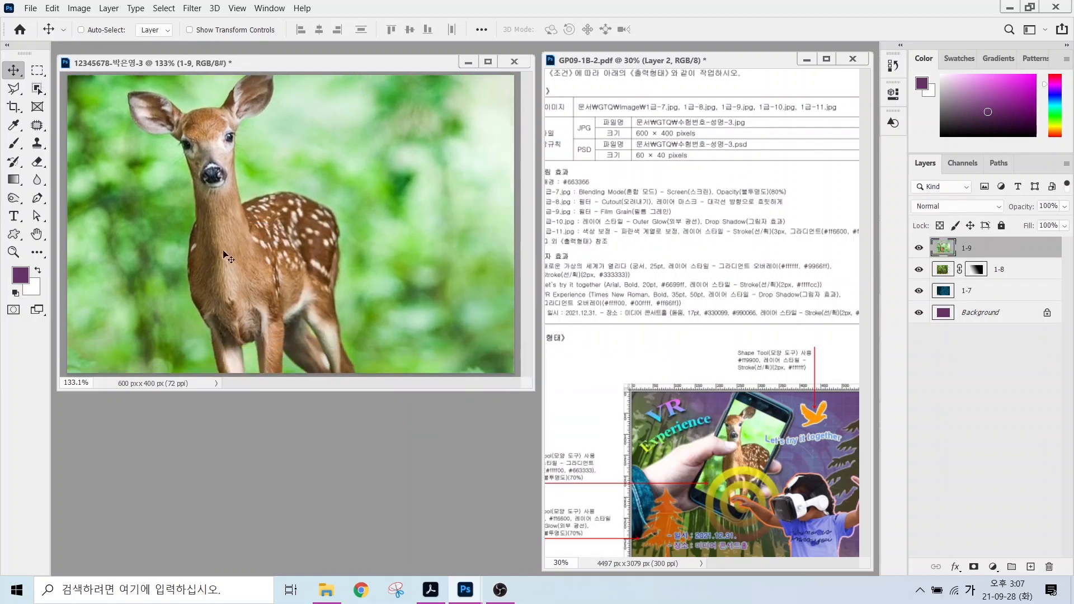
key("ctrl+t")
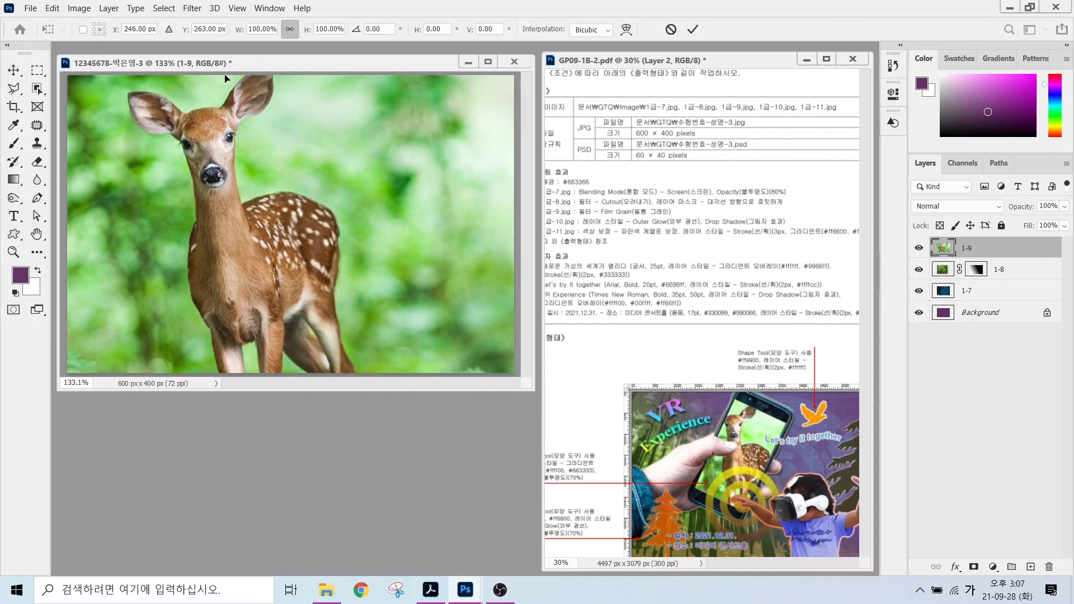
left_click_drag(245, 191, 354, 292)
left_click_drag(360, 124, 353, 277)
left_click_drag(333, 313, 281, 119)
left_click_drag(279, 196, 238, 166)
key("Return")
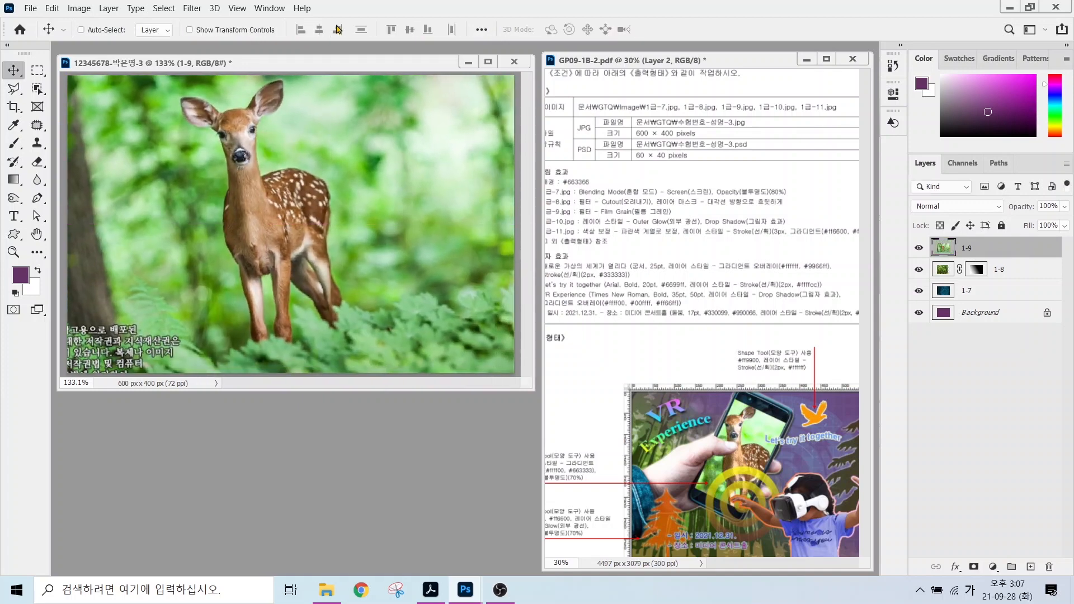
Apply the Filter Gallery's Artistic Film Grain to deer layer 1-9, then show the Open dialog.
left_click(196, 10)
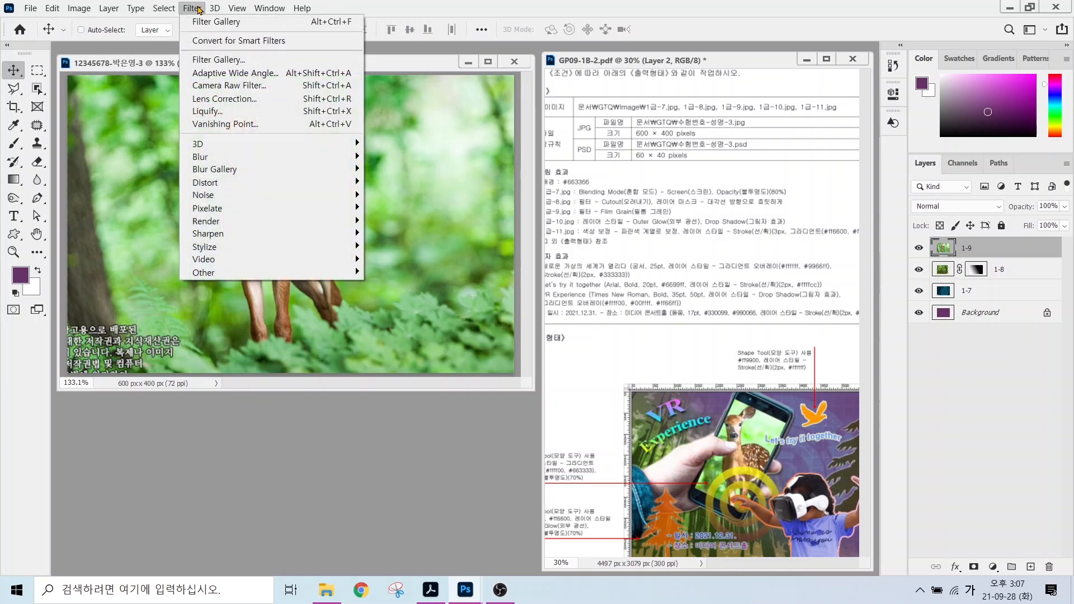
left_click(202, 60)
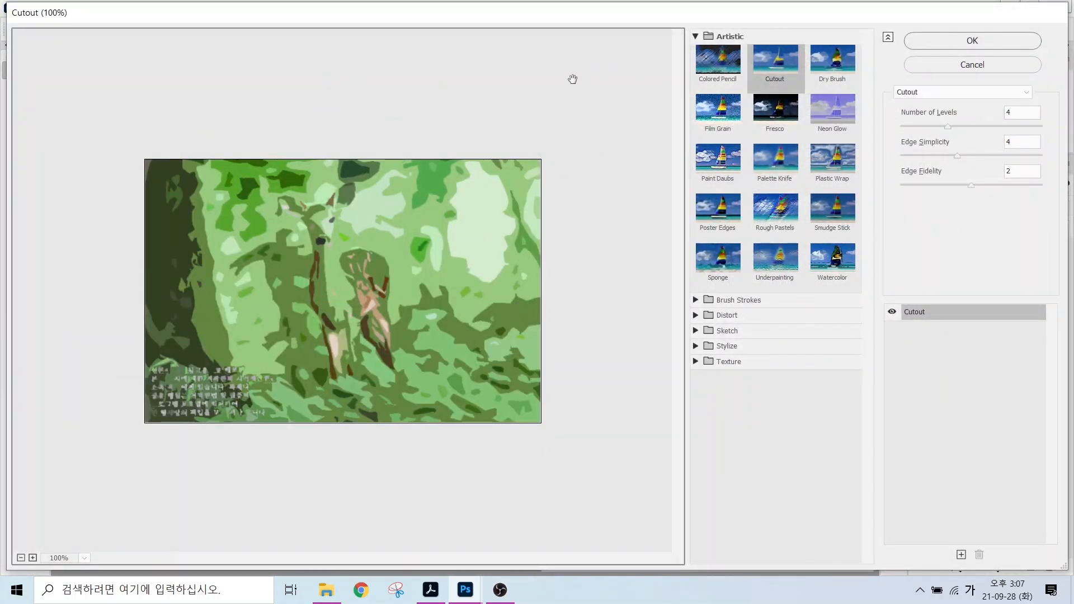
left_click(708, 116)
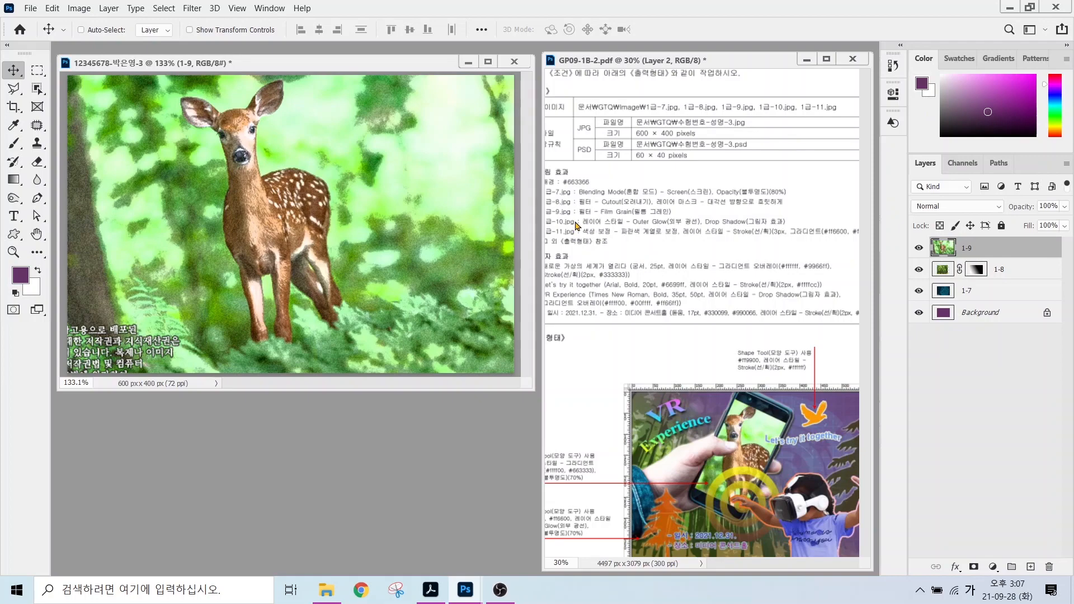
double_click(318, 424)
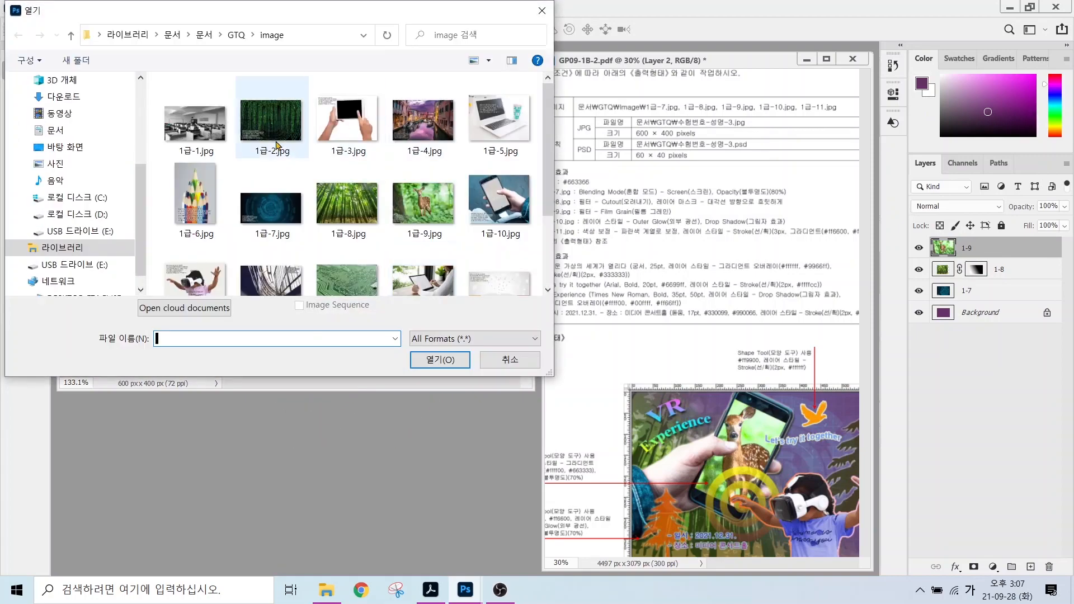
Open 1급-10.jpg and select the phone and hand using object, quick and polygonal lasso selection.
left_click(499, 200)
left_click(455, 357)
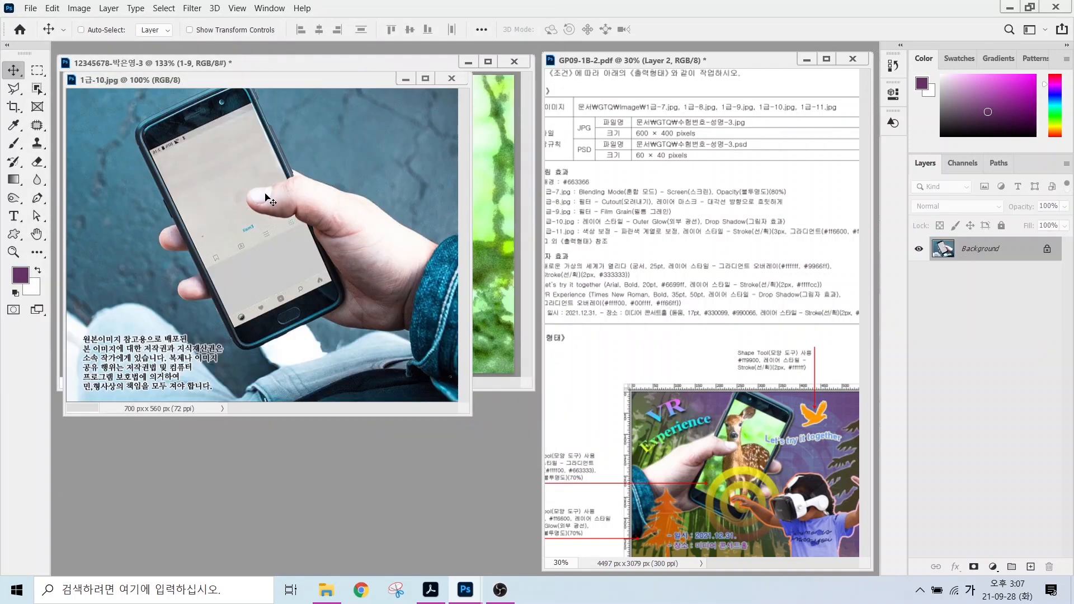
left_click(37, 88)
mouse_move(168, 92)
left_mouse_down()
mouse_move(242, 358)
mouse_move(252, 92)
mouse_move(196, 89)
left_mouse_up()
key("shift+w")
left_click_drag(332, 245, 425, 357)
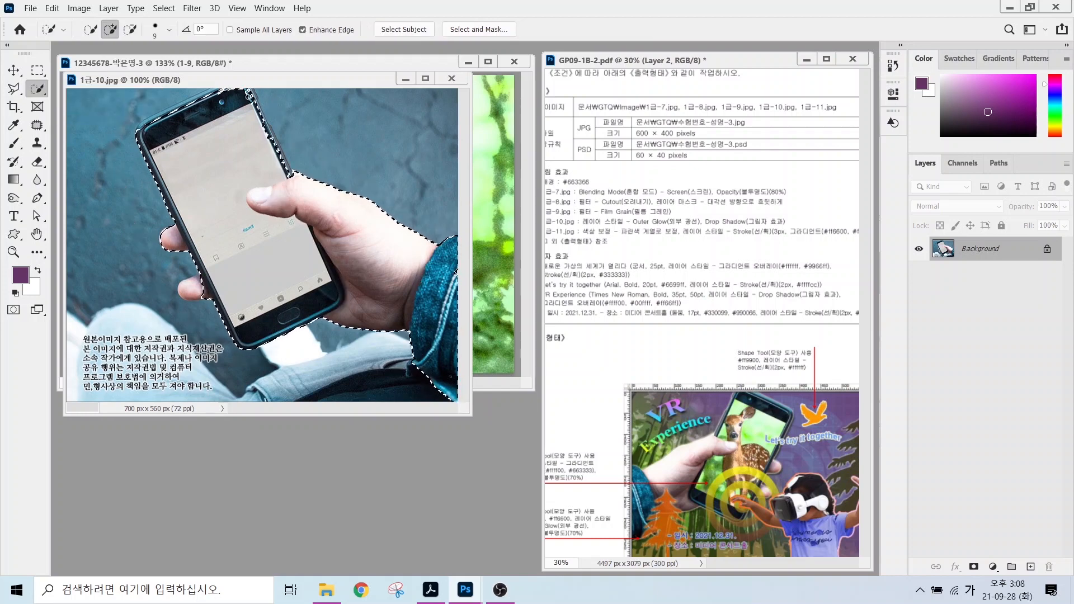
left_click(193, 288)
key("l")
left_click(223, 138)
left_click(251, 87)
left_click(292, 173)
left_click(222, 140)
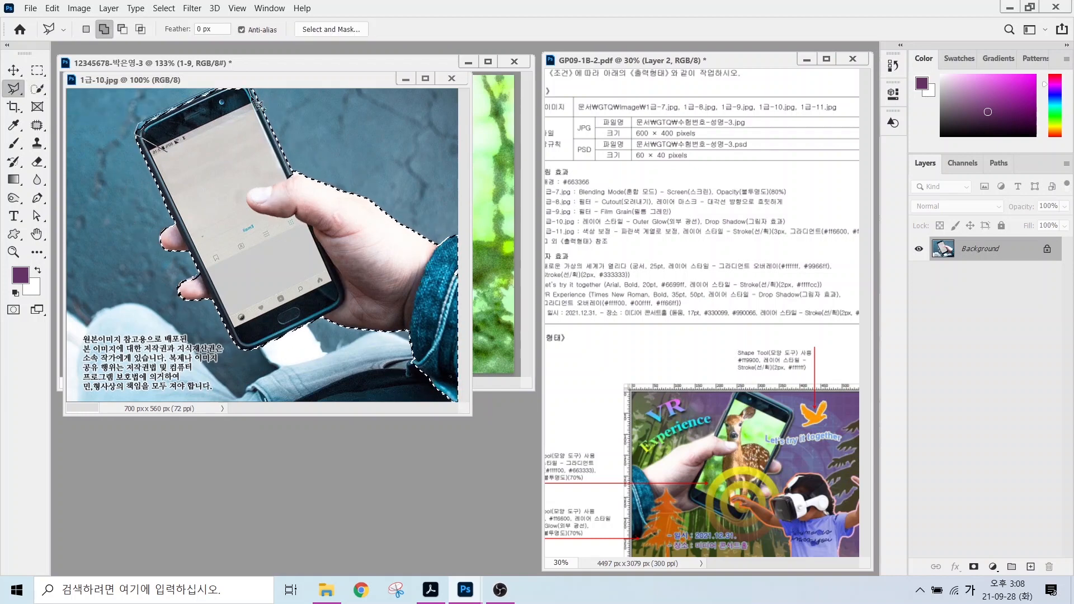
Move the selected phone and hand into the poster as a layer named 1-10.
left_click_drag(241, 79, 381, 147)
left_click(15, 71)
left_click_drag(317, 244, 197, 226)
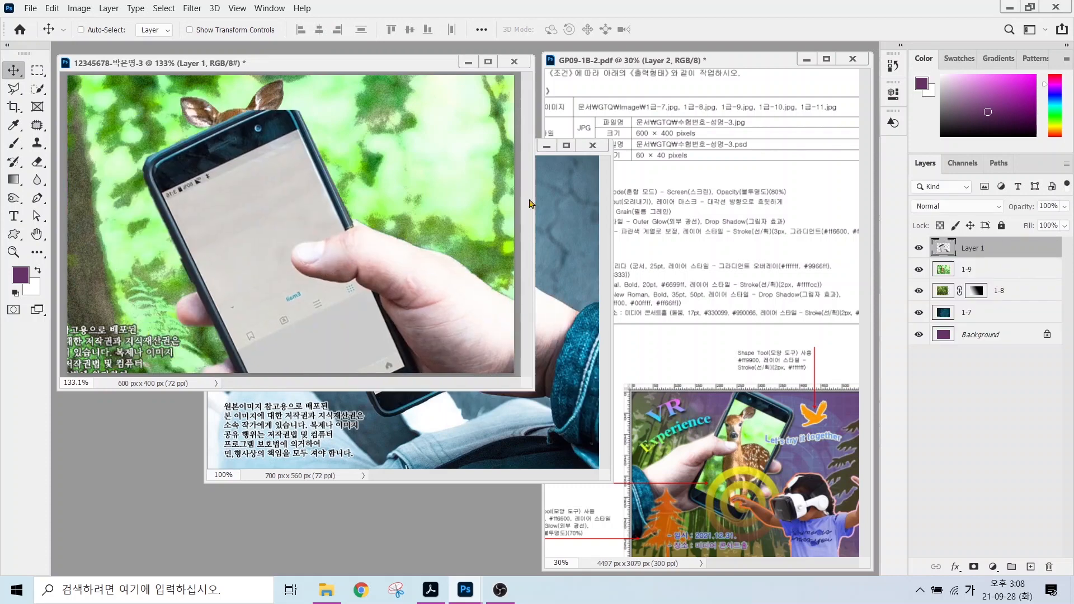
left_click(591, 145)
double_click(974, 248)
type("1-10")
key("Return")
Shrink the phone layer to 66.66%, flip it horizontally, and place it at the left.
left_click_drag(358, 230, 369, 253)
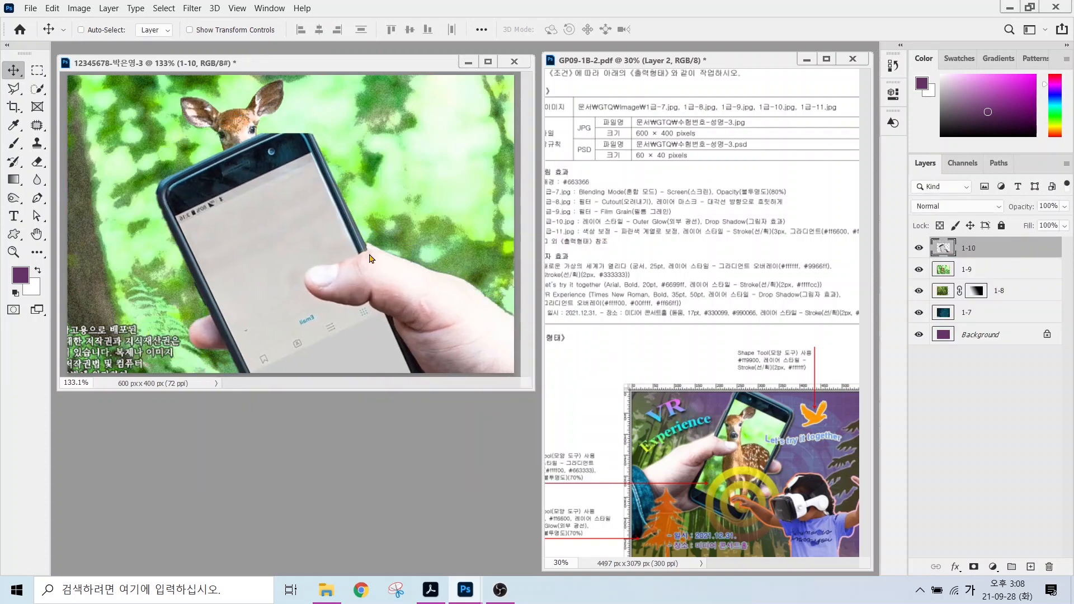
key("ctrl+t")
left_click_drag(155, 134, 316, 275)
left_click_drag(376, 358, 211, 210)
right_click(211, 210)
left_click(288, 446)
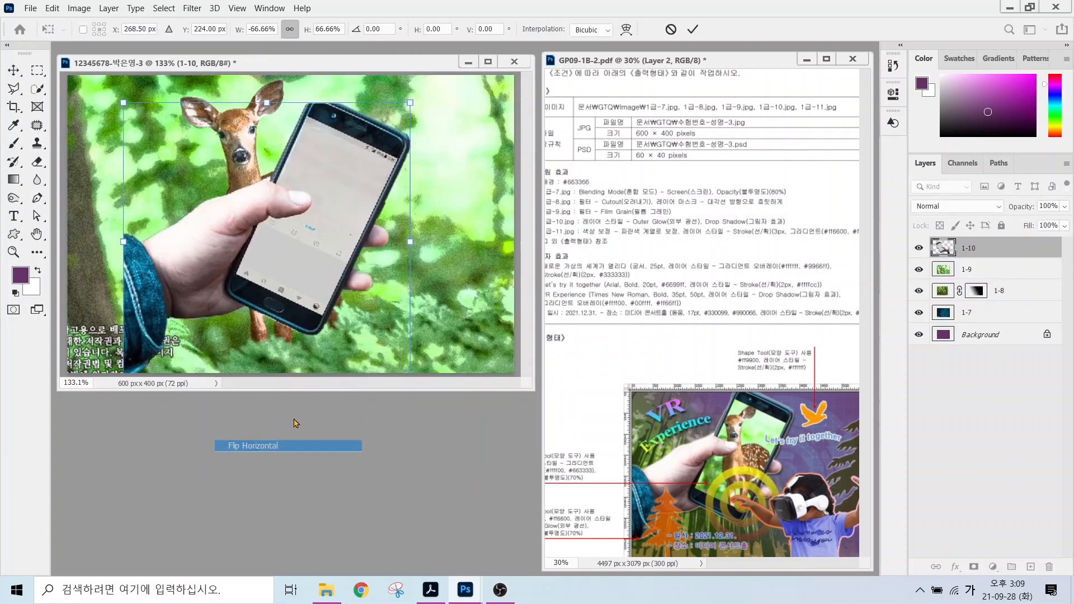
left_click_drag(289, 226, 232, 197)
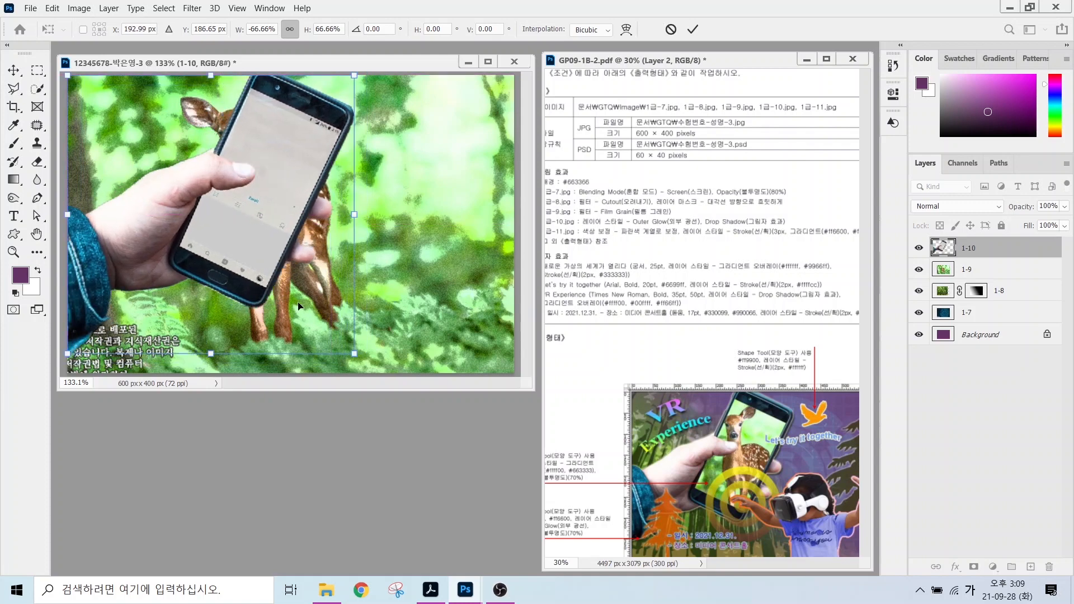
key("Return")
Show rulers and fine-tune the phone layer's position on the poster.
key("ctrl+r")
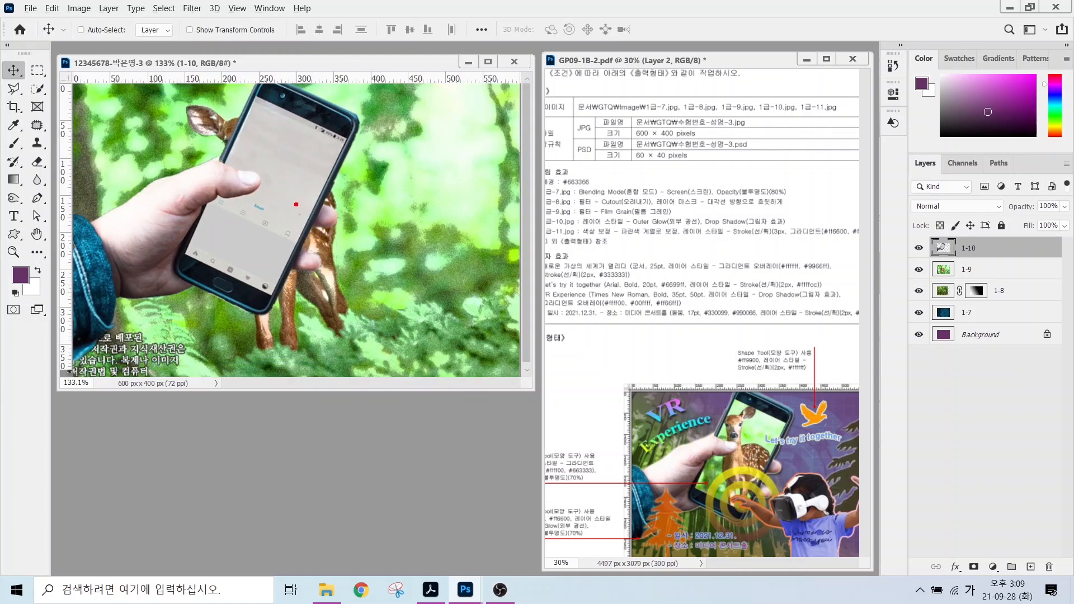
left_click_drag(255, 102, 227, 154)
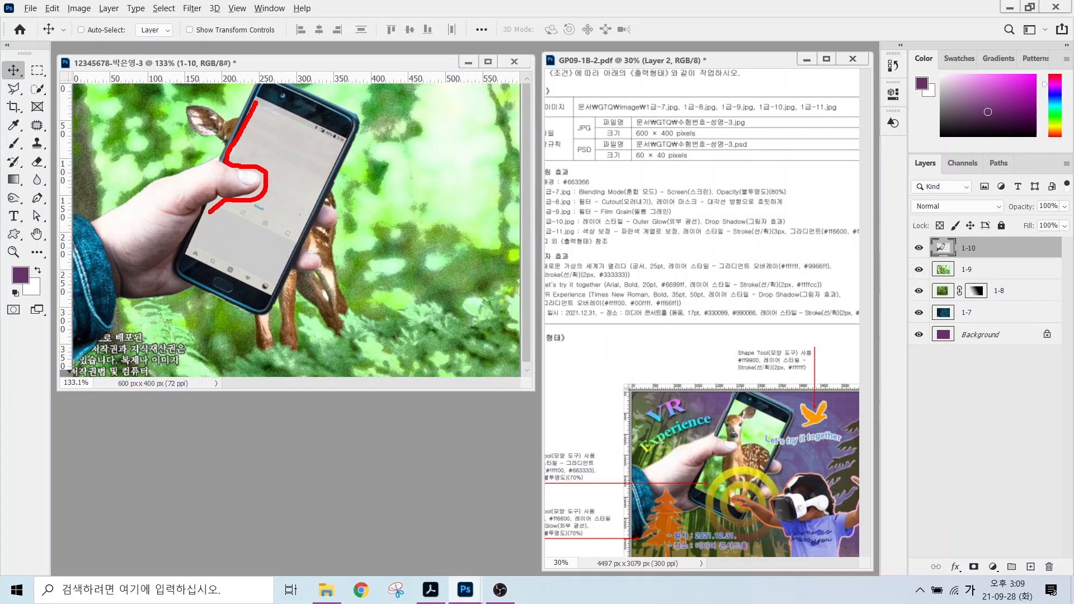
mouse_move(191, 250)
left_mouse_down()
mouse_move(248, 274)
mouse_move(299, 216)
mouse_move(334, 150)
mouse_move(263, 109)
left_mouse_up()
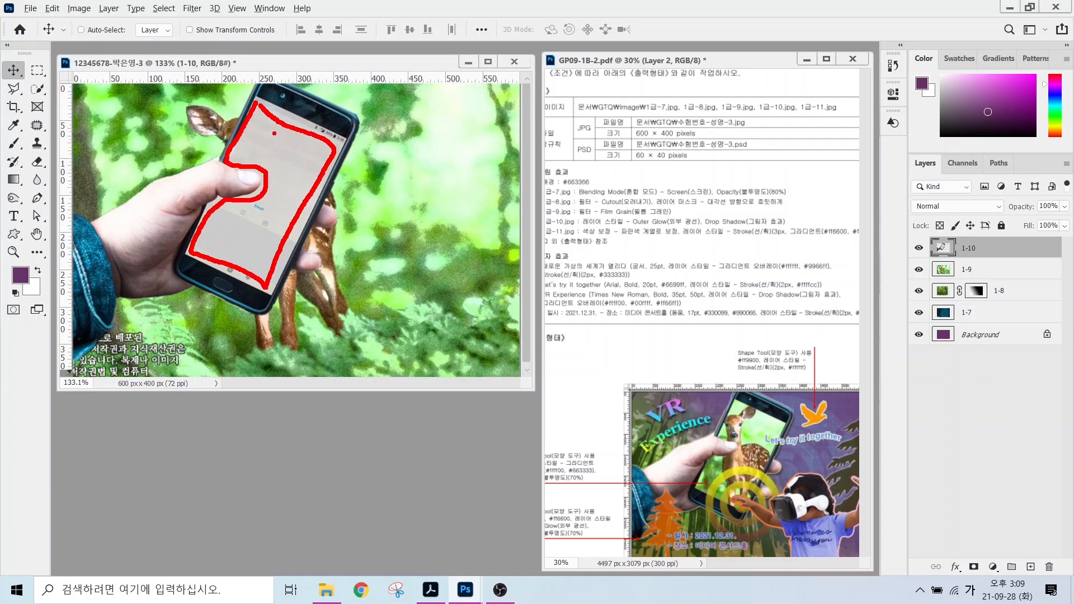
mouse_move(265, 119)
left_mouse_down()
mouse_move(241, 146)
mouse_move(251, 159)
left_mouse_up()
mouse_move(301, 133)
left_mouse_down()
mouse_move(270, 165)
mouse_move(284, 192)
left_mouse_up()
left_click_drag(297, 187, 238, 249)
left_click(239, 228)
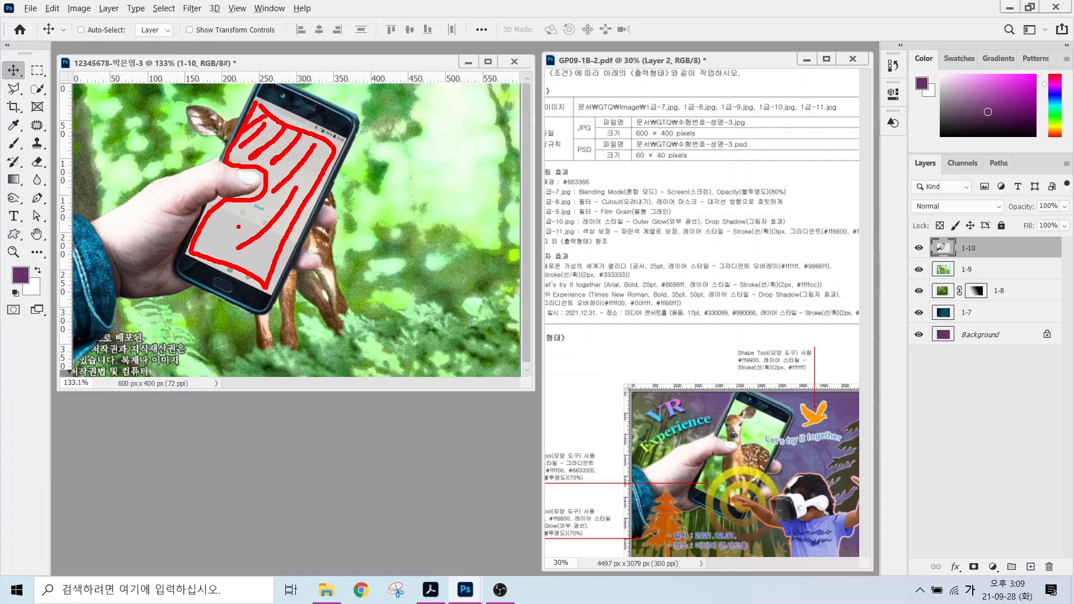
key("Escape")
Select the phone screen, copy it to a new layer, and name that layer 클리핑.
key("w")
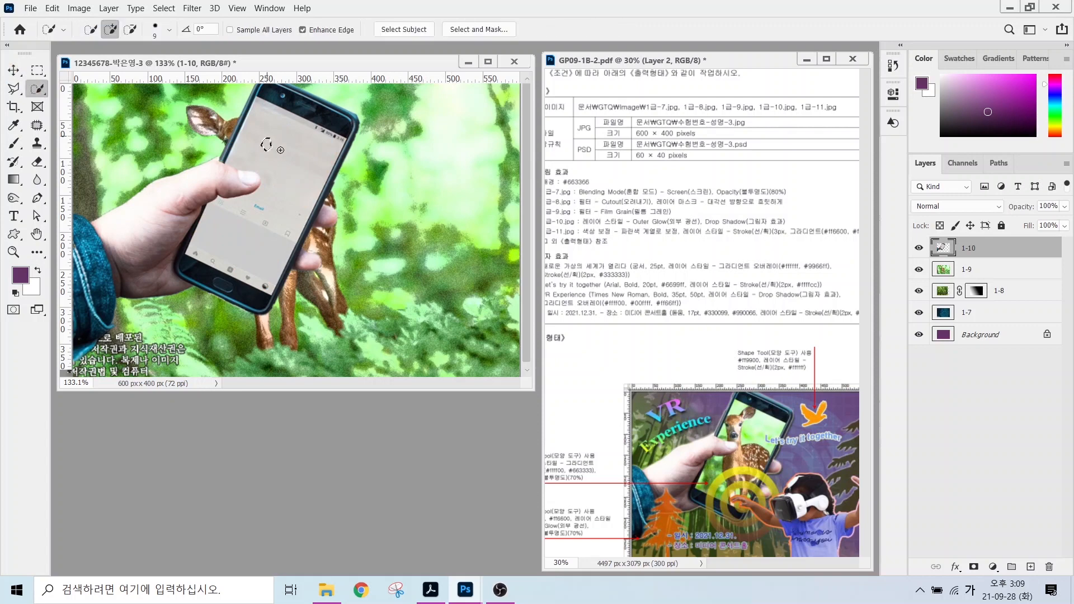
left_click_drag(267, 146, 280, 158)
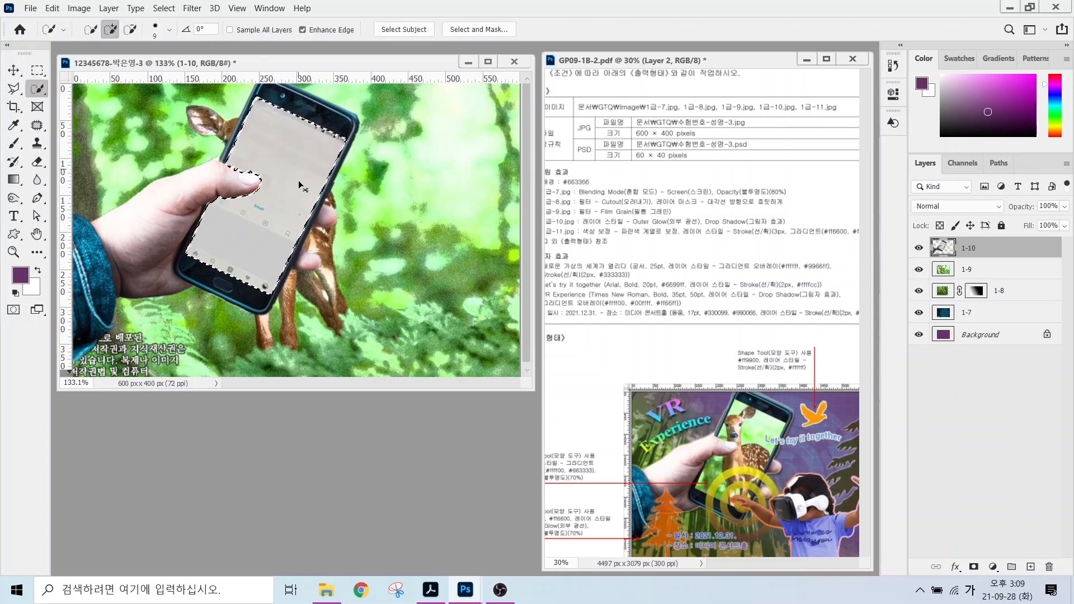
key("ctrl+j")
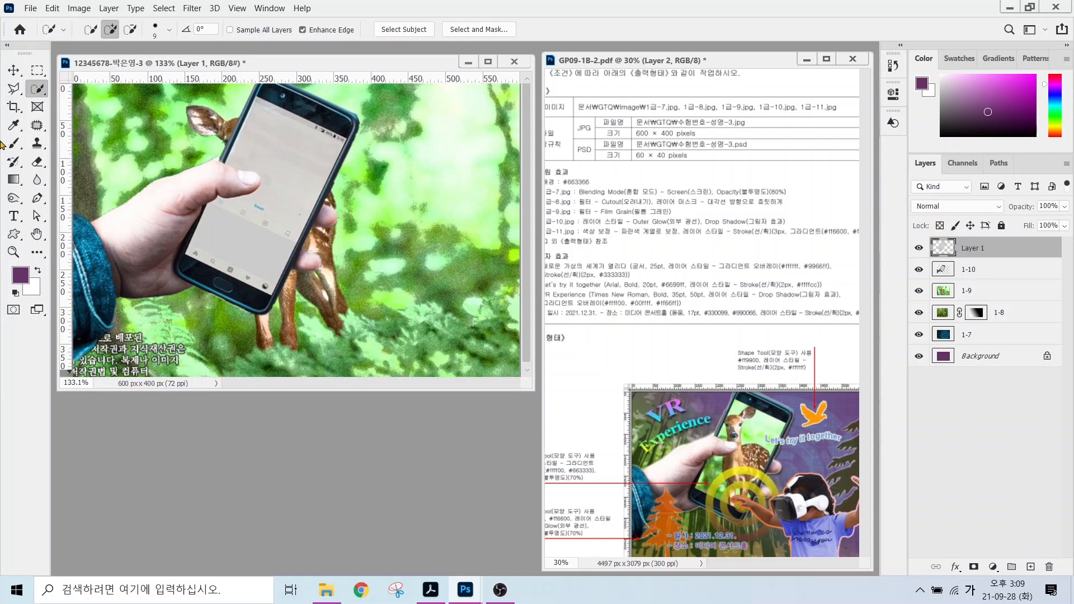
double_click(967, 247)
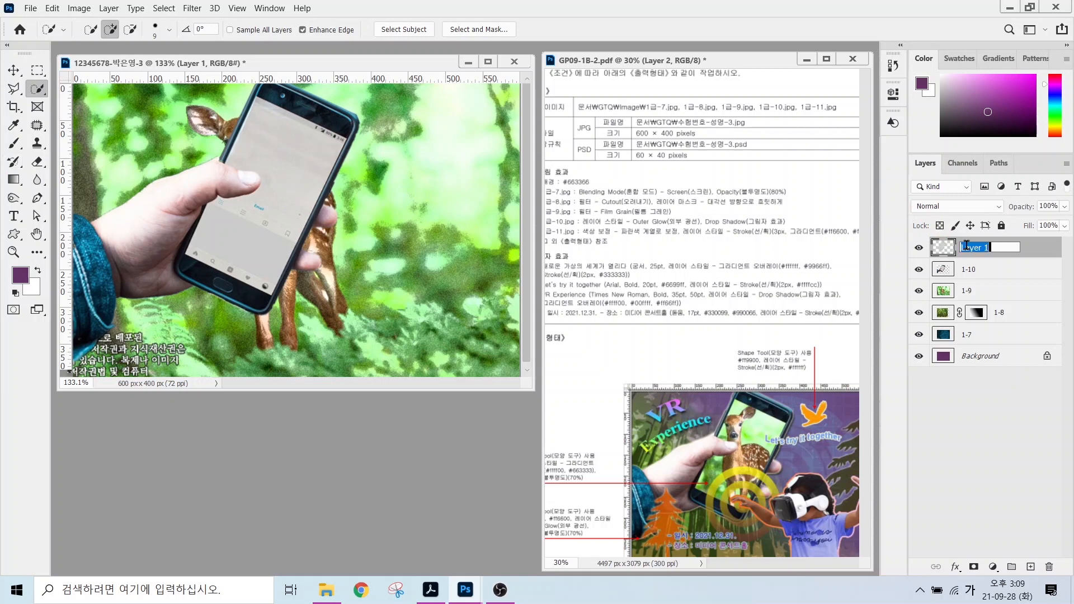
key("BackSpace")
type("클리핑")
key("Return")
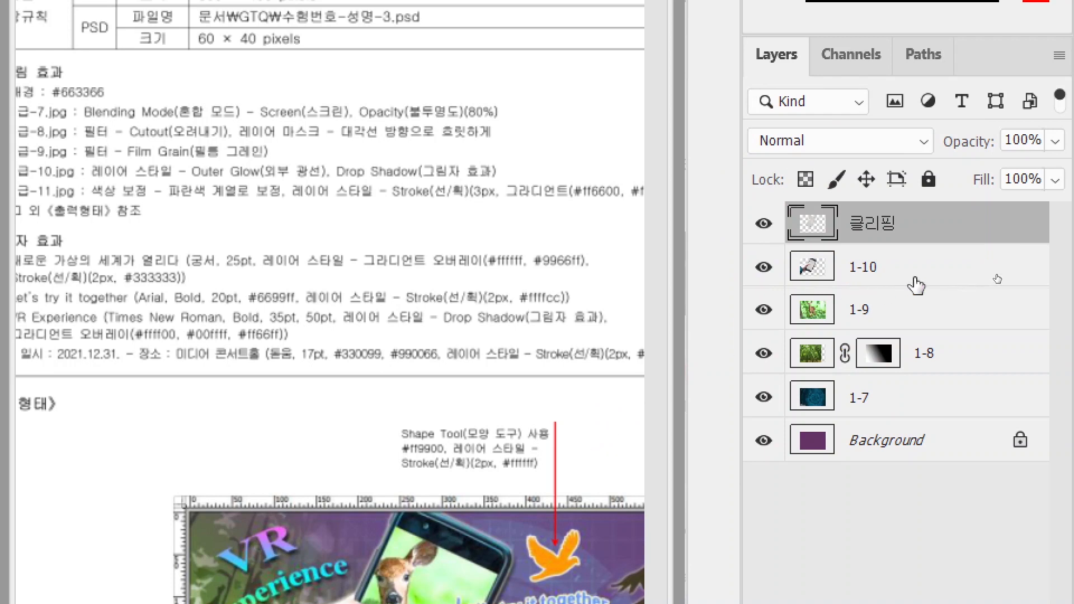
Move deer layer 1-9 above 클리핑 and make it a clipping mask.
left_click_drag(817, 320, 877, 219)
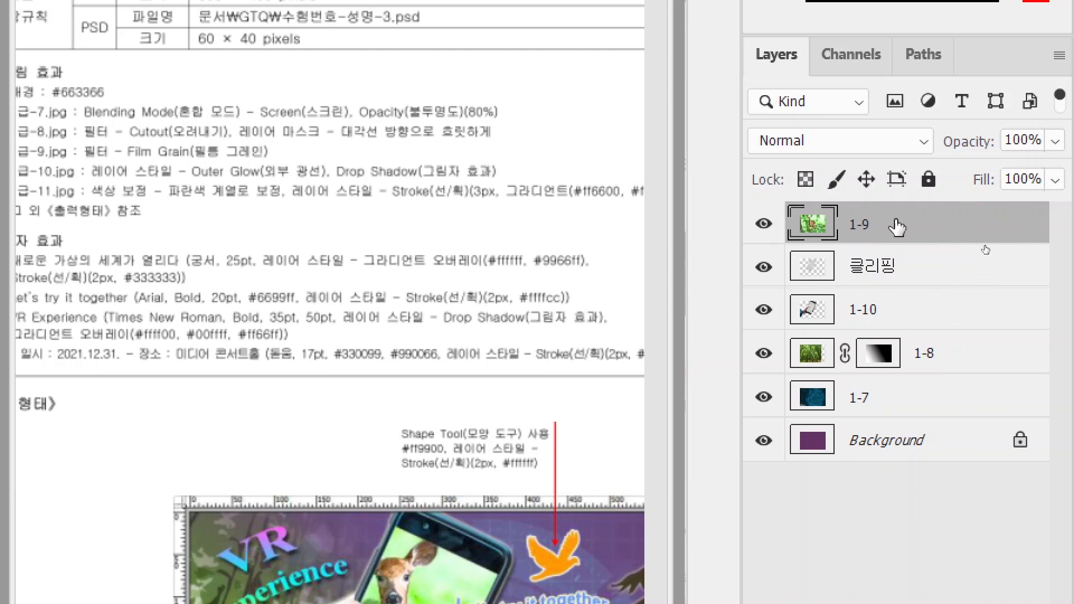
right_click(896, 226)
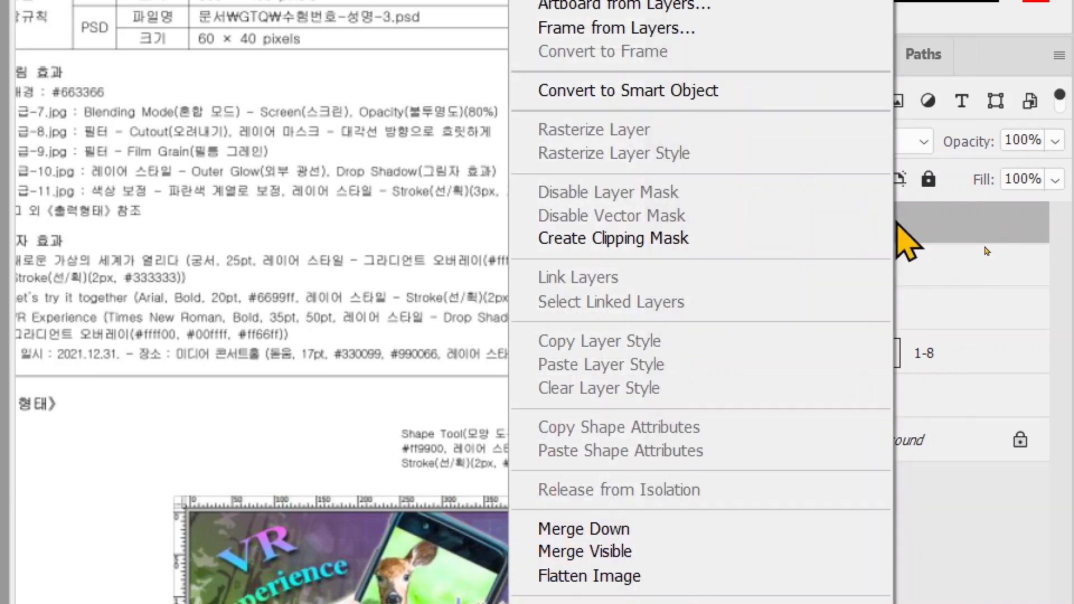
left_click(823, 256)
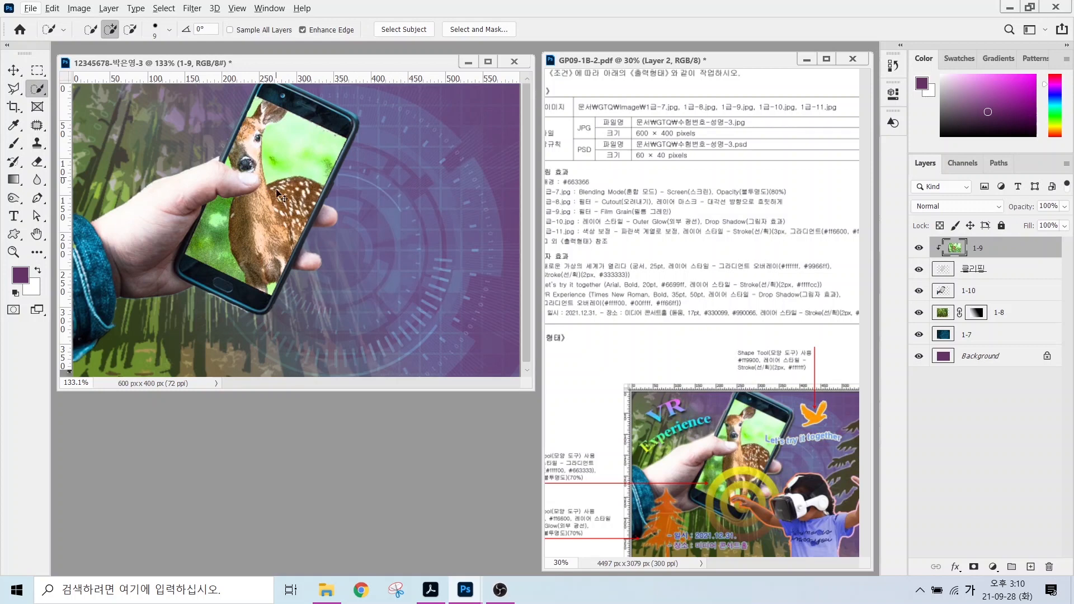
Scale the deer to about 78% and position it to fill the phone screen.
key("ctrl+t")
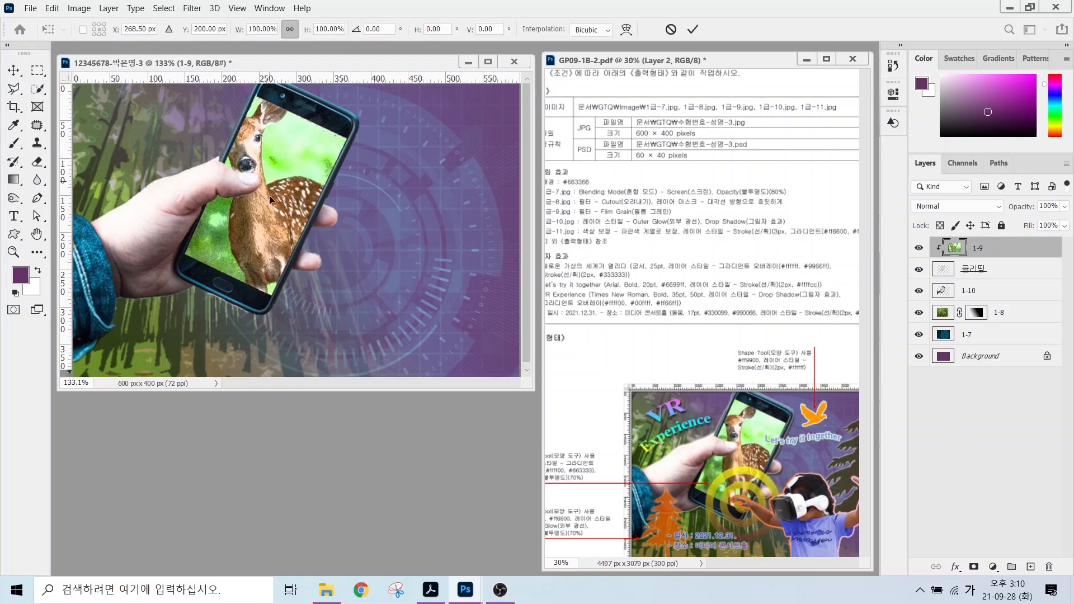
left_click_drag(270, 208, 283, 251)
left_click_drag(285, 99, 285, 158)
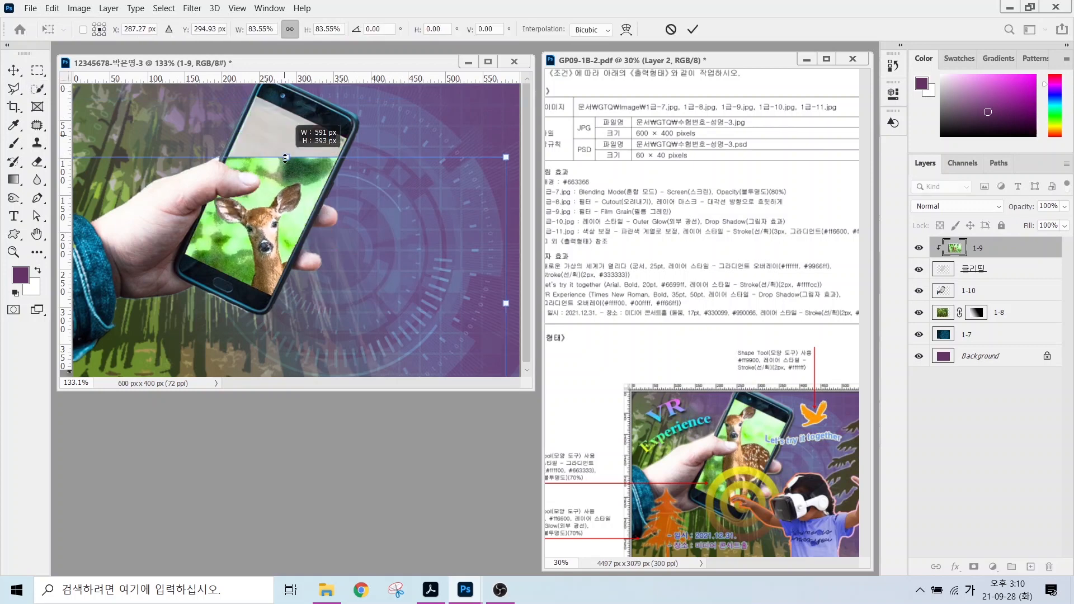
left_click_drag(267, 231, 282, 162)
left_click_drag(300, 89, 300, 110)
left_click_drag(284, 207, 264, 175)
key("Return")
key("w")
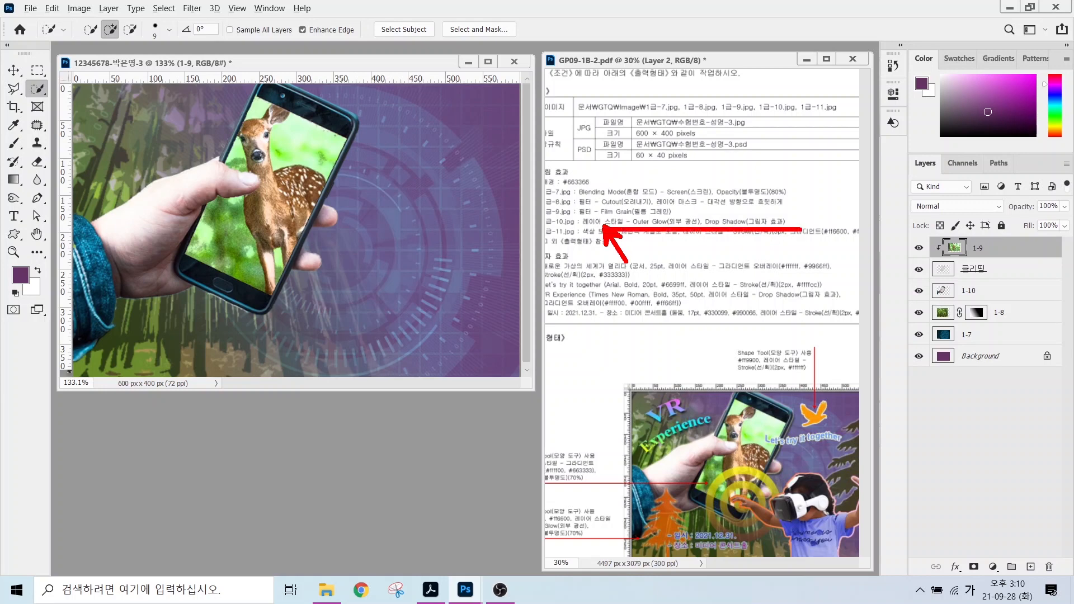
left_click(979, 290)
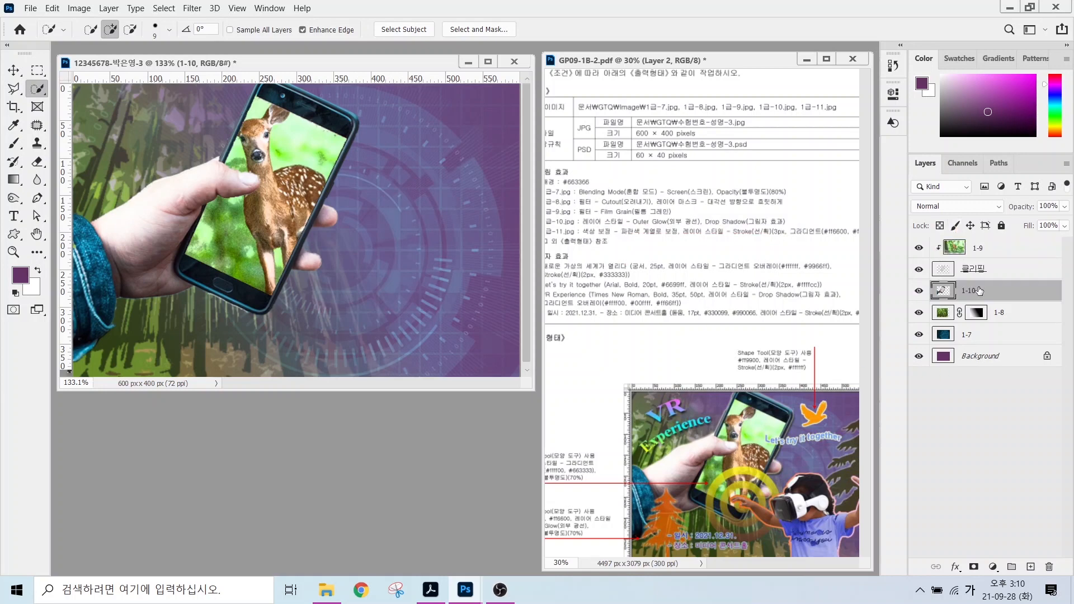
Add Outer Glow and Drop Shadow effects to the hand-and-phone layer 1-10.
left_click(955, 566)
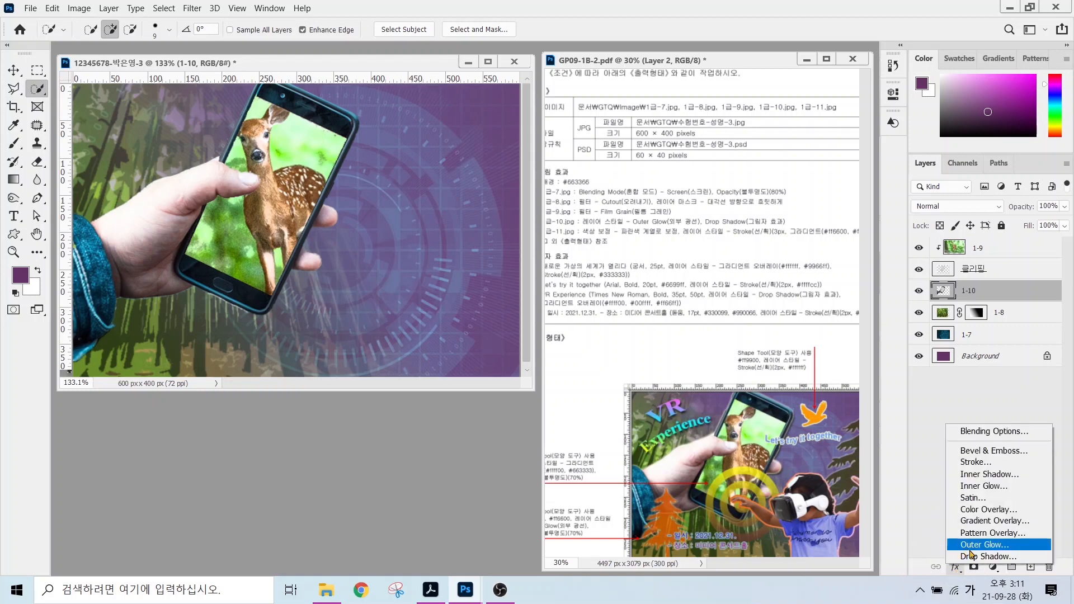
left_click(969, 546)
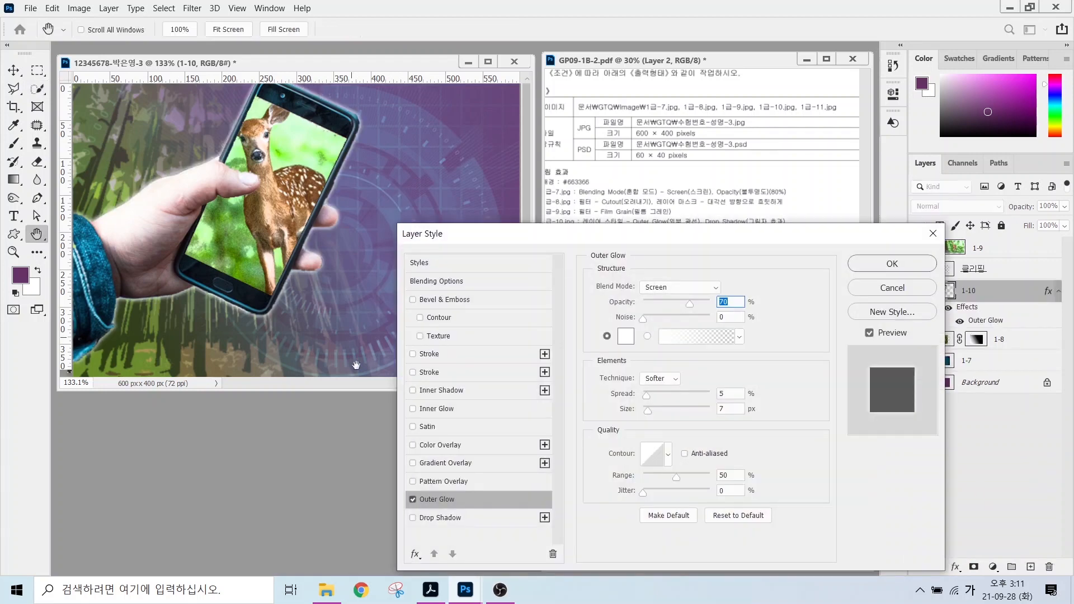
left_click(435, 520)
left_click(891, 264)
left_click(998, 249)
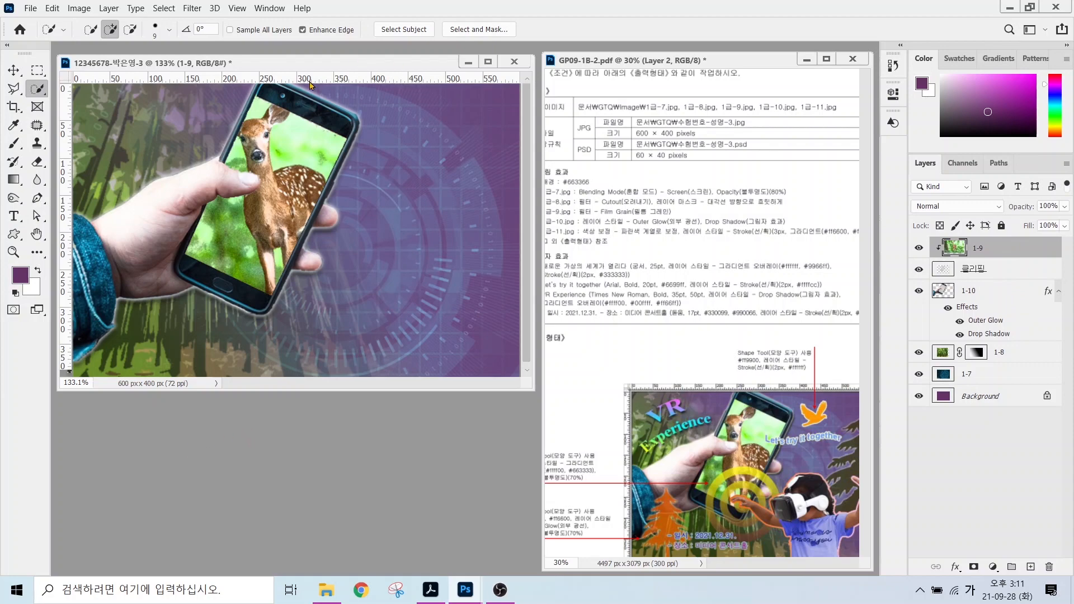
key("ctrl+o")
Open 1급-11.jpg and lasso around the girl wearing the VR headset.
left_click(202, 282)
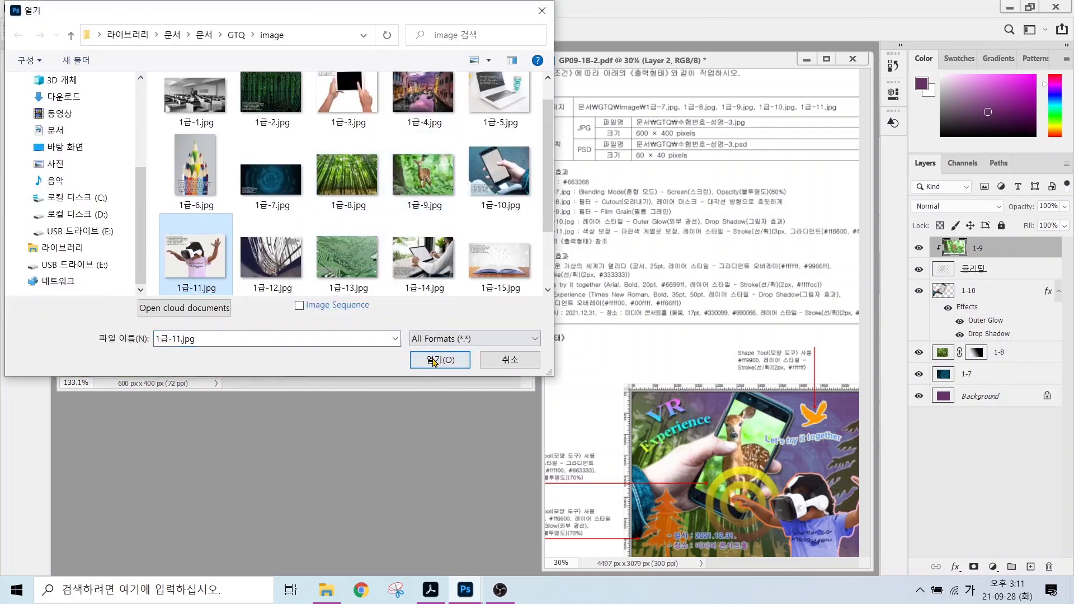
left_click(434, 360)
right_click(38, 88)
left_click(84, 85)
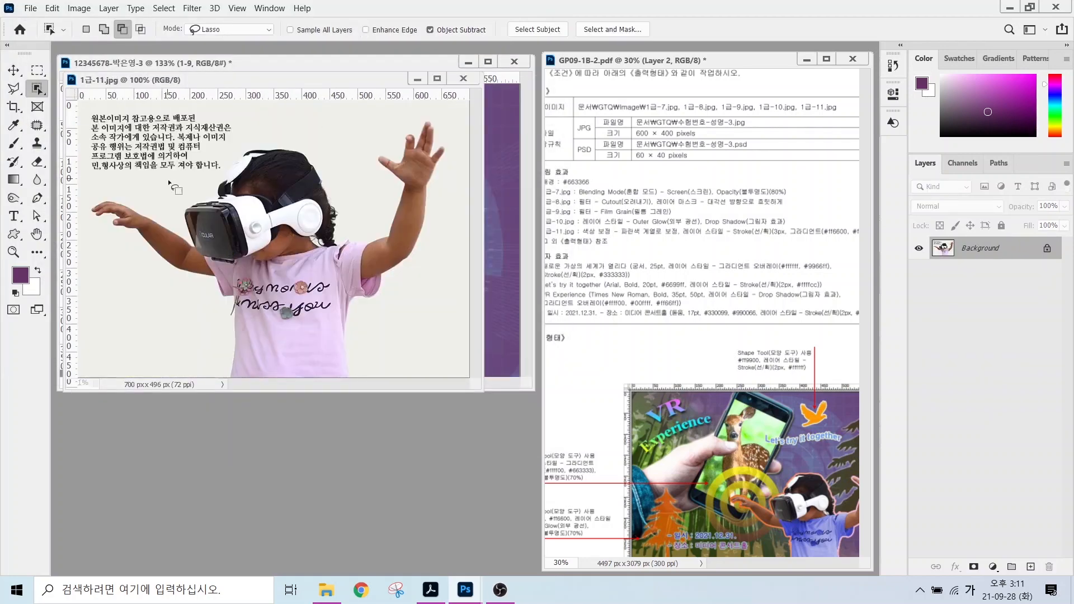
mouse_move(168, 180)
left_mouse_down()
mouse_move(215, 323)
mouse_move(315, 392)
mouse_move(462, 147)
mouse_move(242, 146)
left_mouse_up()
left_click_drag(274, 81, 314, 204)
Drag the selected girl into the poster and name her layer 1-11.
key("v")
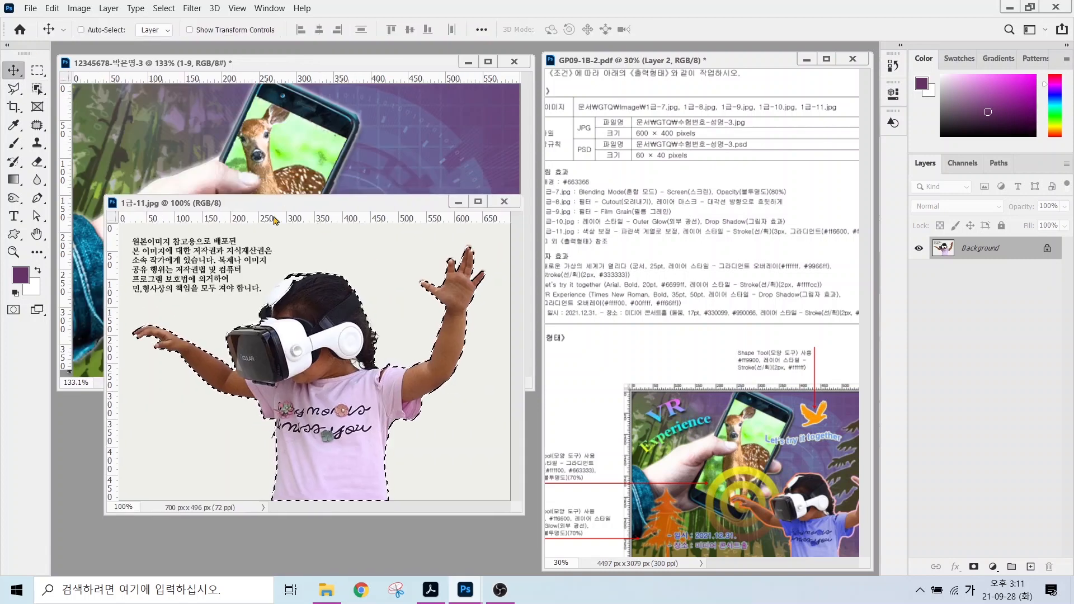
left_click_drag(325, 283, 366, 192)
left_click(448, 425)
left_click(503, 201)
double_click(966, 246)
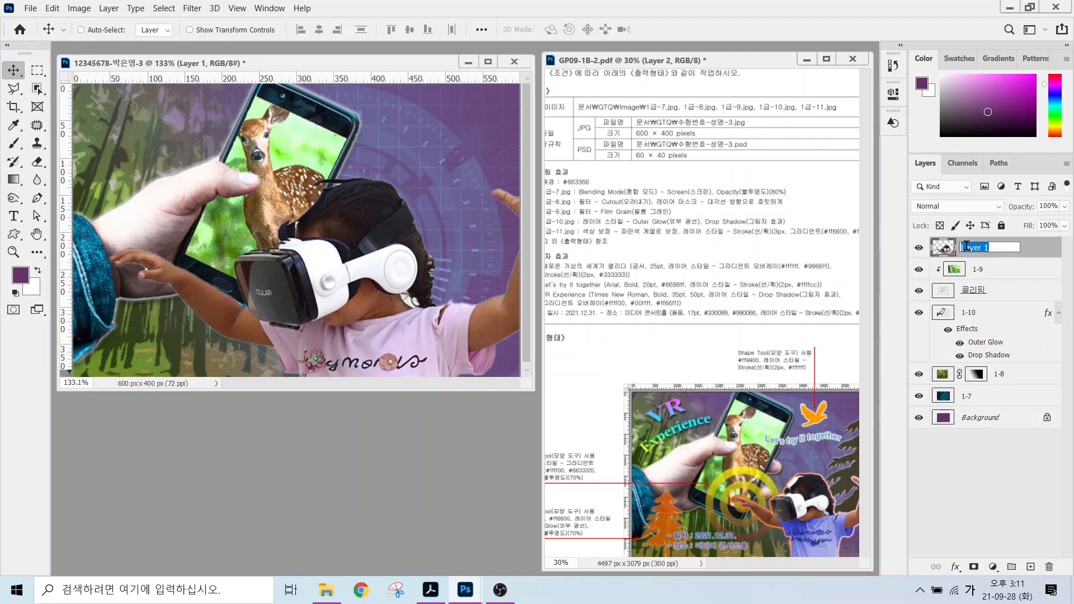
type("1-11")
key("Return")
Scale the girl to about 49.59% and place her at the poster's lower right.
key("ctrl+t")
left_click_drag(108, 141, 346, 313)
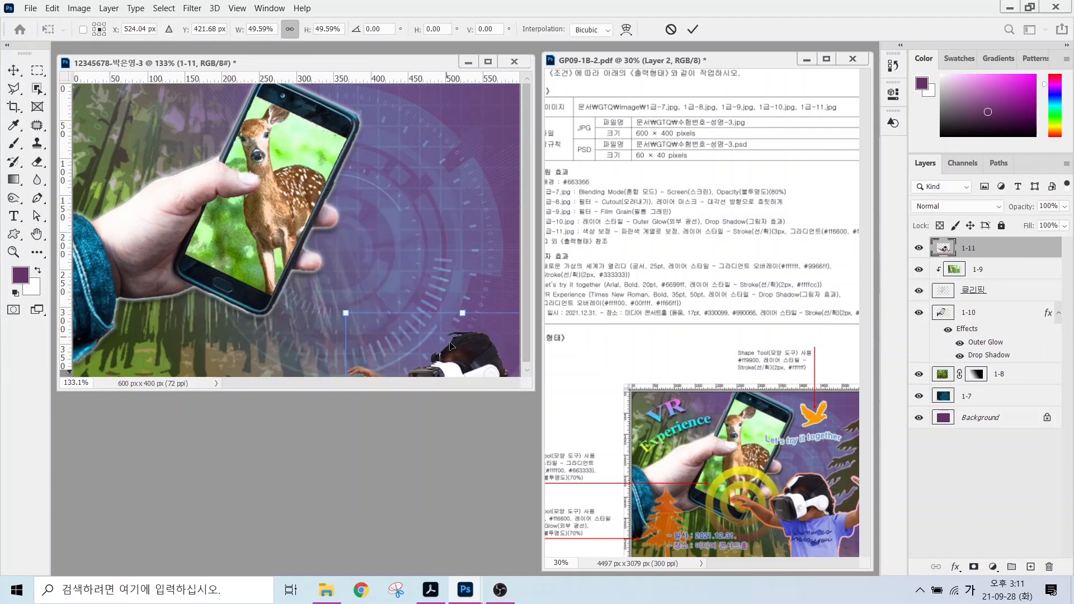
left_click_drag(452, 345, 418, 264)
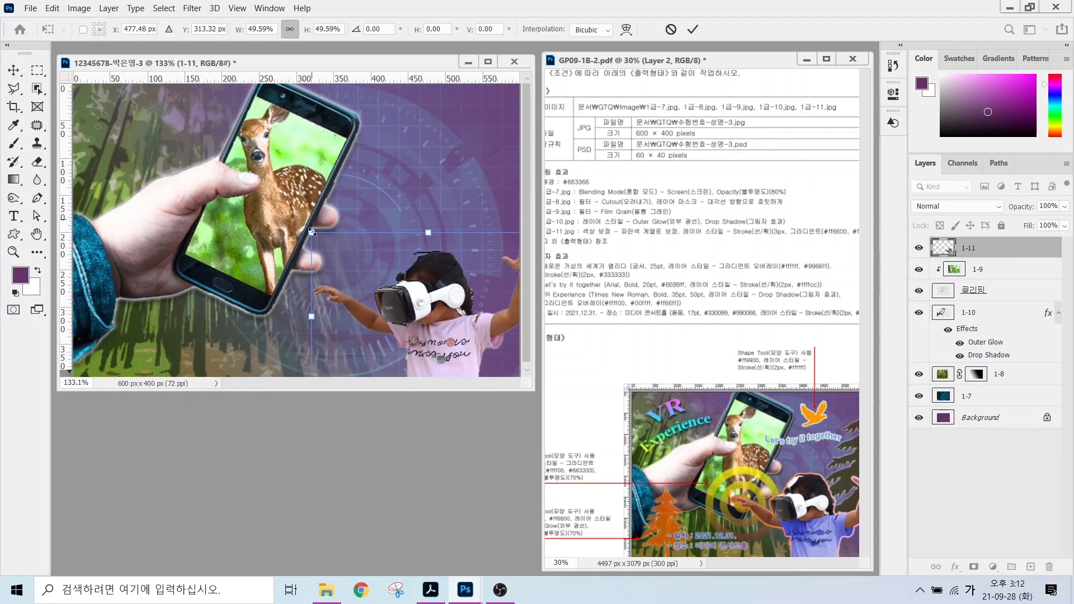
left_click_drag(312, 232, 263, 193)
key("Return")
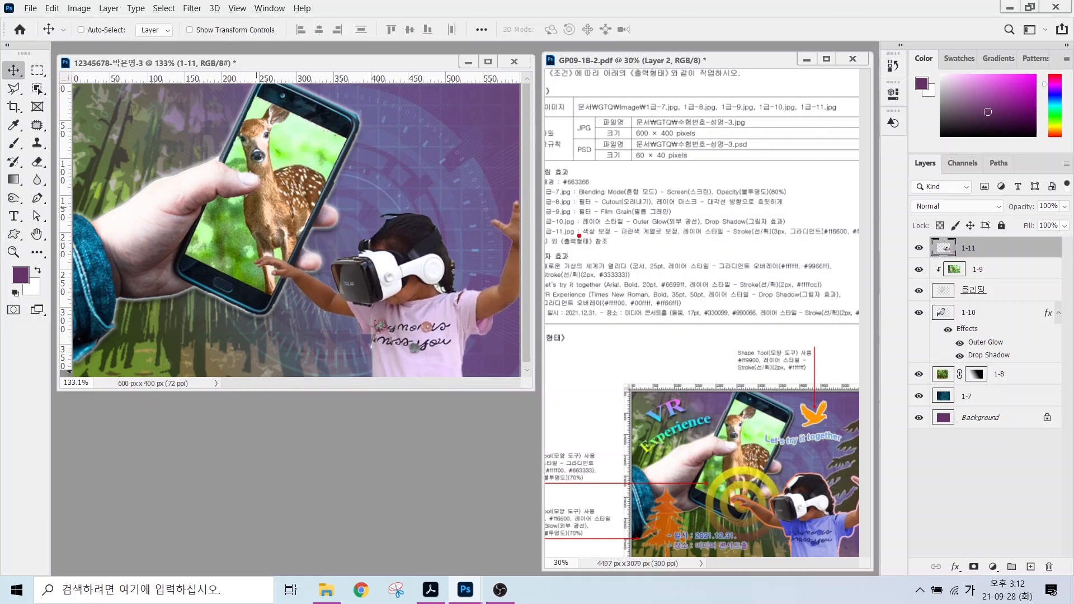
left_click_drag(579, 236, 696, 236)
mouse_move(659, 203)
left_mouse_down()
mouse_move(632, 225)
mouse_move(685, 168)
left_mouse_up()
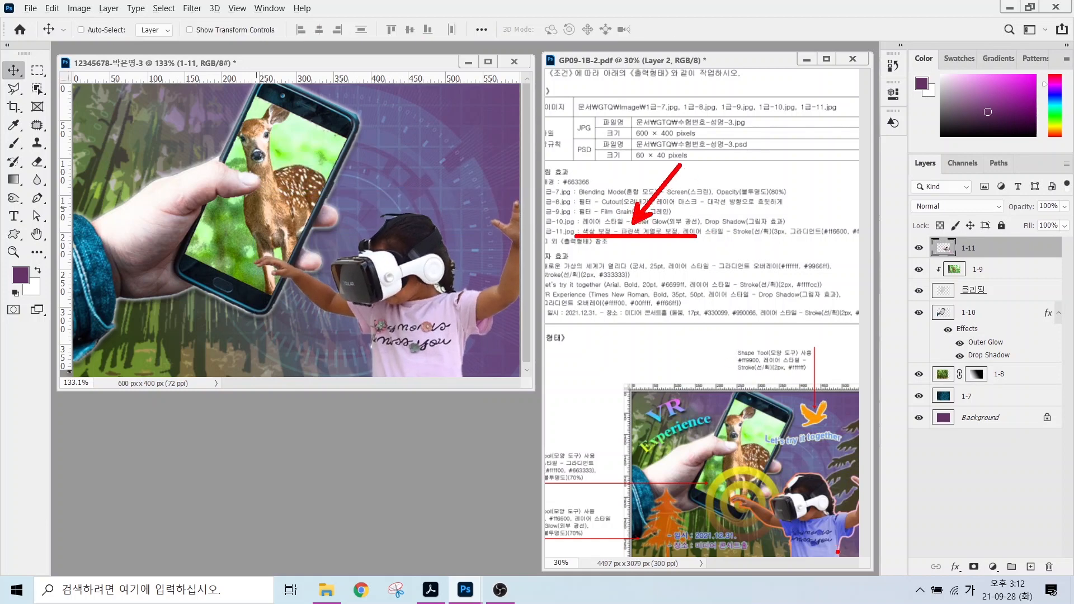
mouse_move(838, 551)
left_mouse_down()
mouse_move(817, 561)
mouse_move(788, 534)
left_mouse_up()
mouse_move(846, 510)
left_mouse_down()
mouse_move(862, 539)
mouse_move(837, 562)
left_mouse_up()
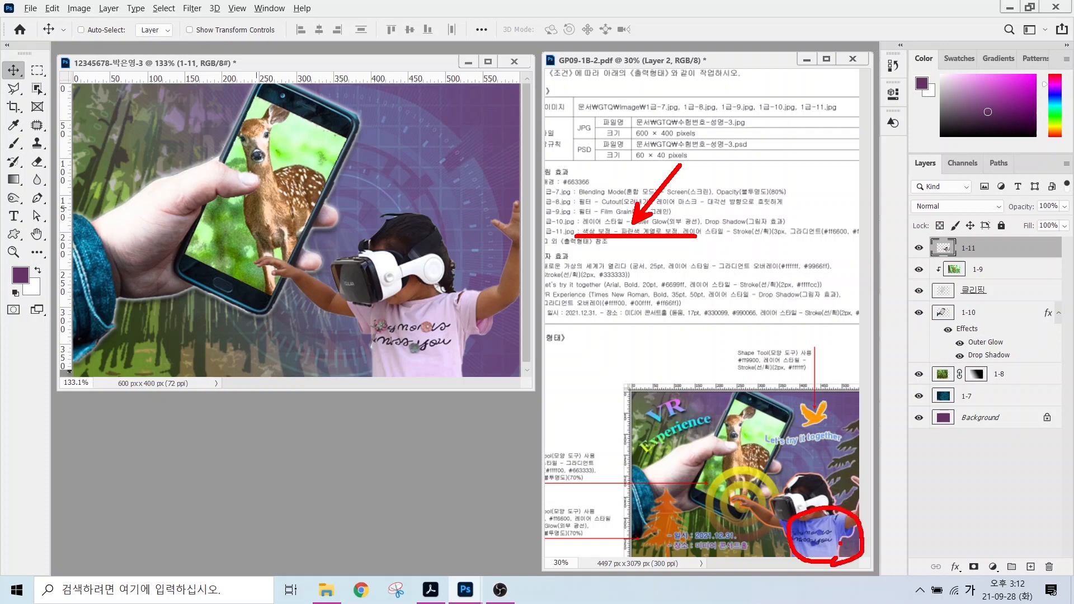
Select the girl's pink shirt with the Quick Selection tool.
left_click(37, 88)
left_click(107, 101)
mouse_move(384, 319)
left_mouse_down()
mouse_move(422, 320)
mouse_move(434, 339)
mouse_move(462, 316)
mouse_move(418, 357)
left_mouse_up()
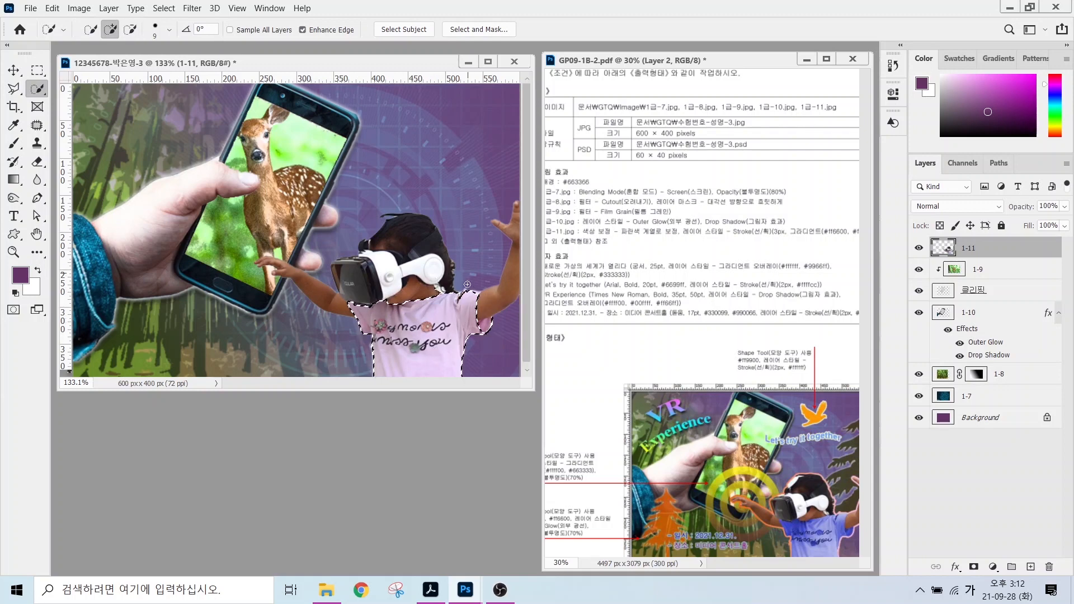
left_click(77, 8)
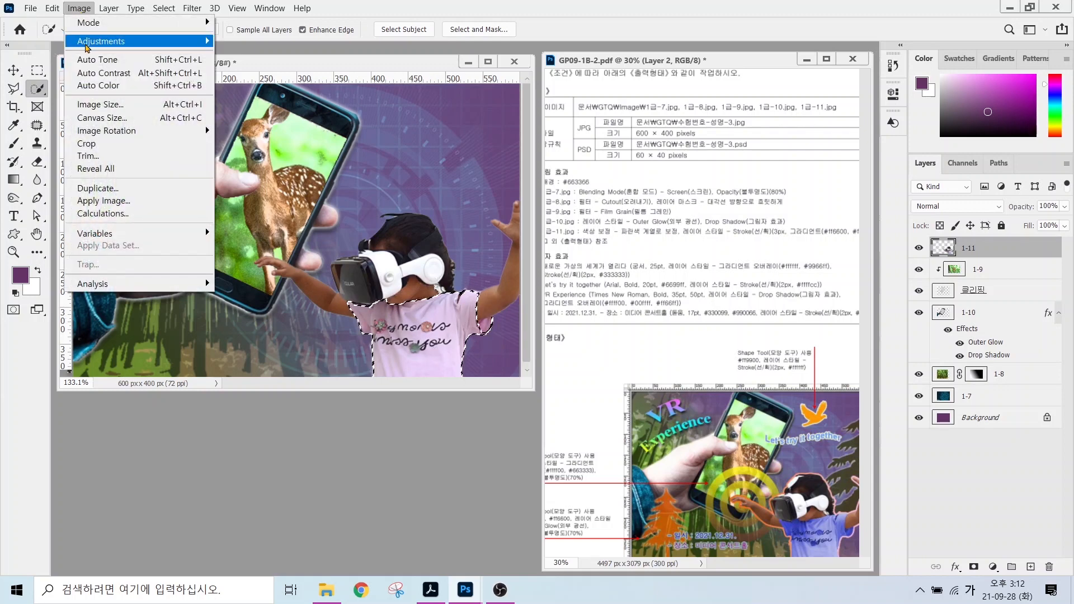
mouse_move(88, 45)
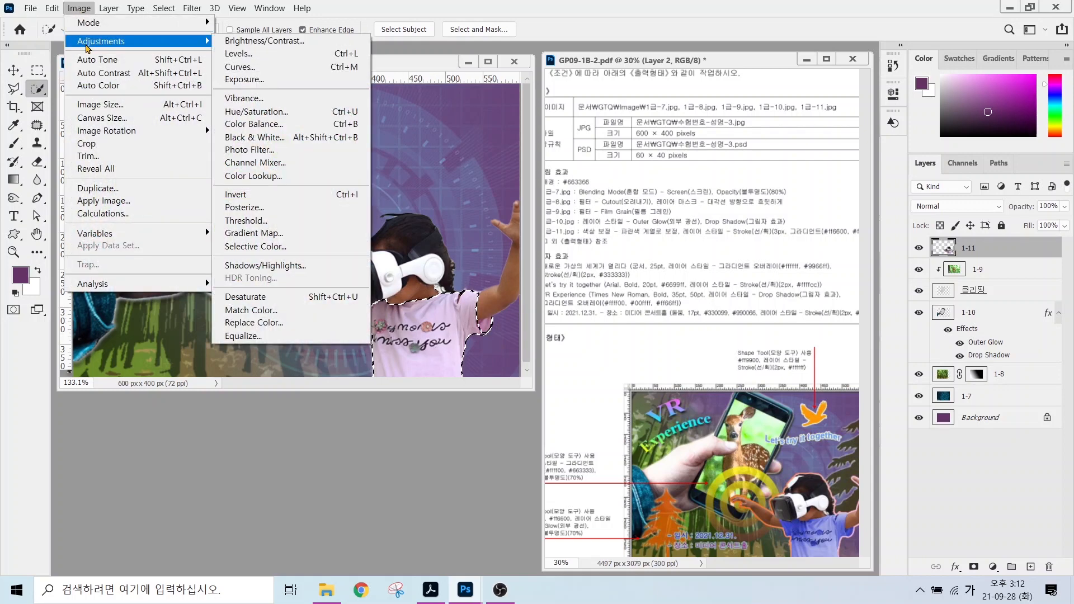
left_click(237, 112)
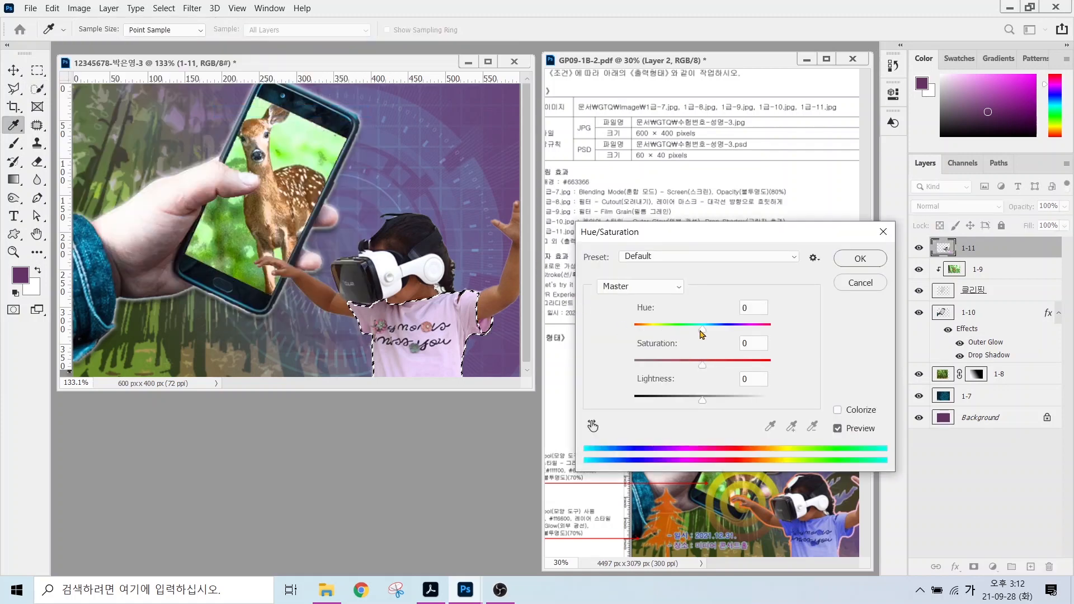
left_click(860, 282)
key("w")
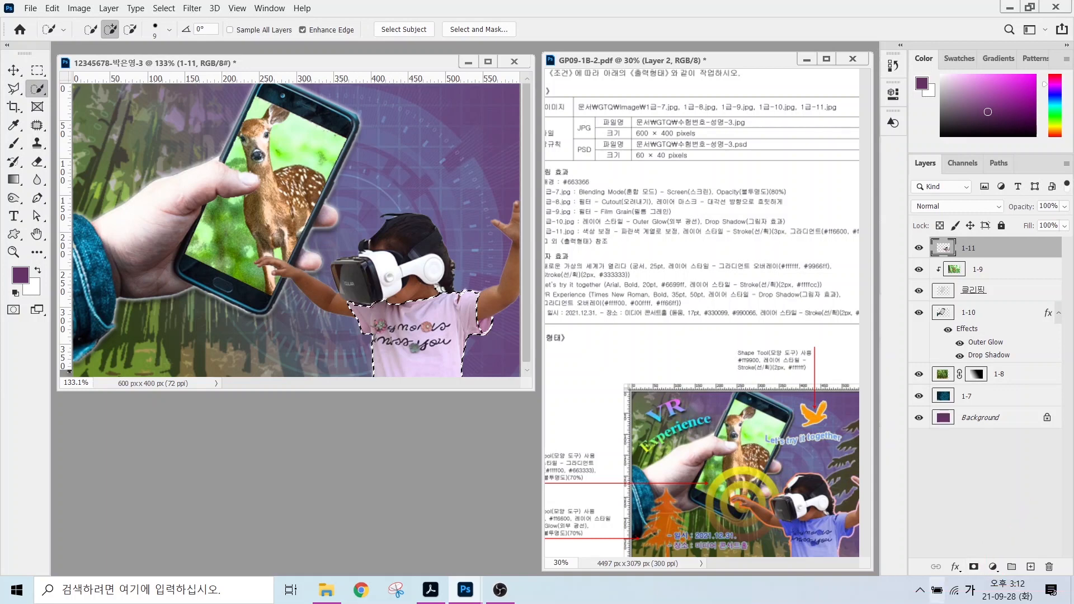
Add a Hue/Saturation adjustment layer with Hue -57, Saturation +63, Lightness -34.
left_click(992, 567)
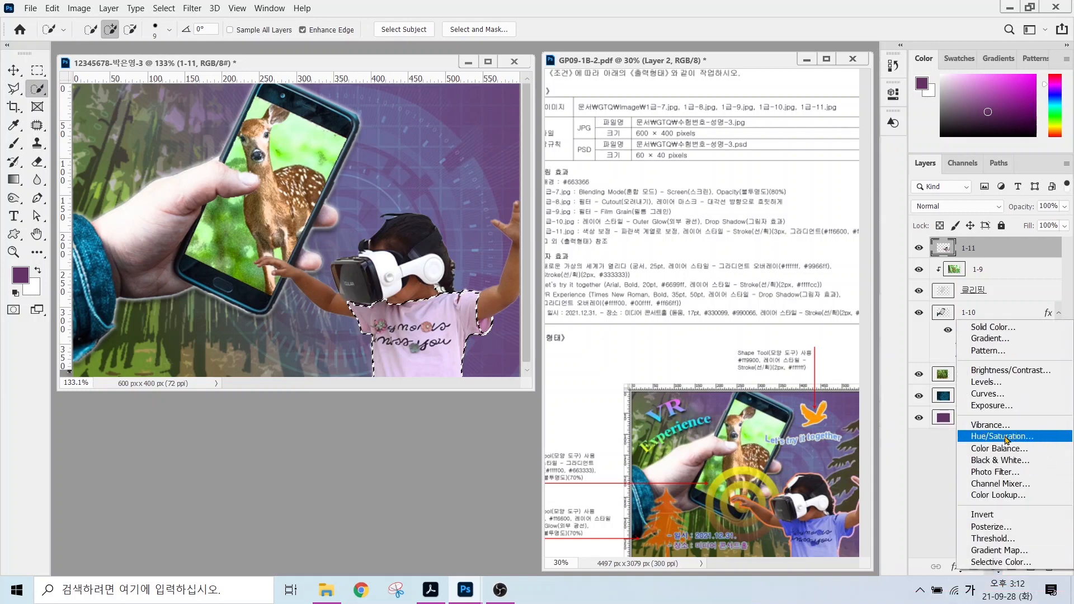
left_click(1005, 437)
left_click_drag(772, 189, 826, 215)
left_click_drag(774, 242, 754, 243)
left_click_drag(730, 190, 732, 190)
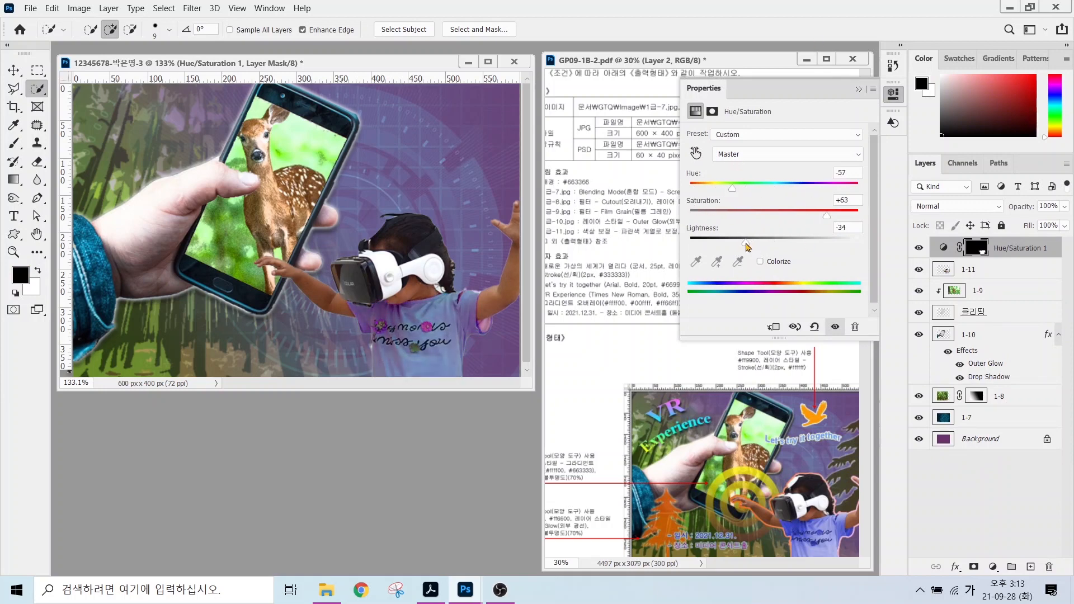
left_click(597, 268)
left_click(967, 271)
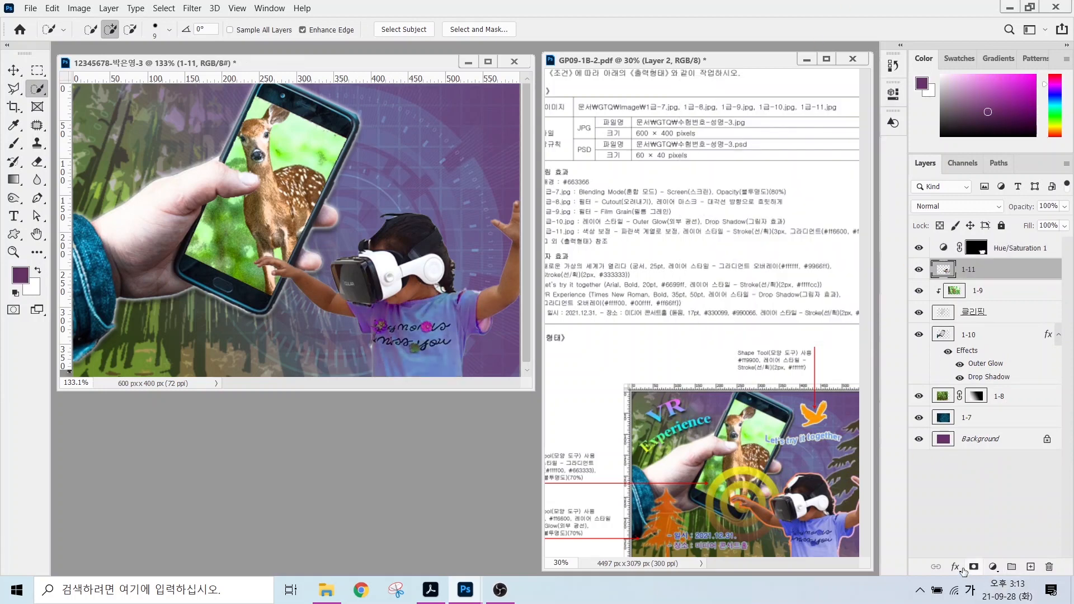
Give layer 1-11 a 3 px gradient Stroke from ff6600 orange to ffccff pink.
left_click(955, 566)
left_click(974, 464)
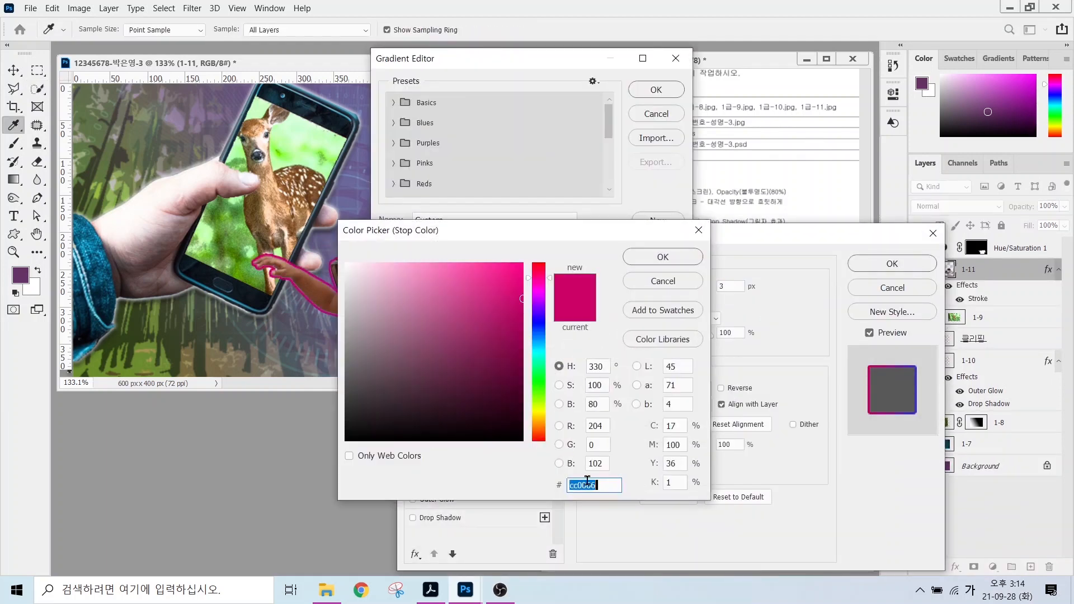
type("ff6600")
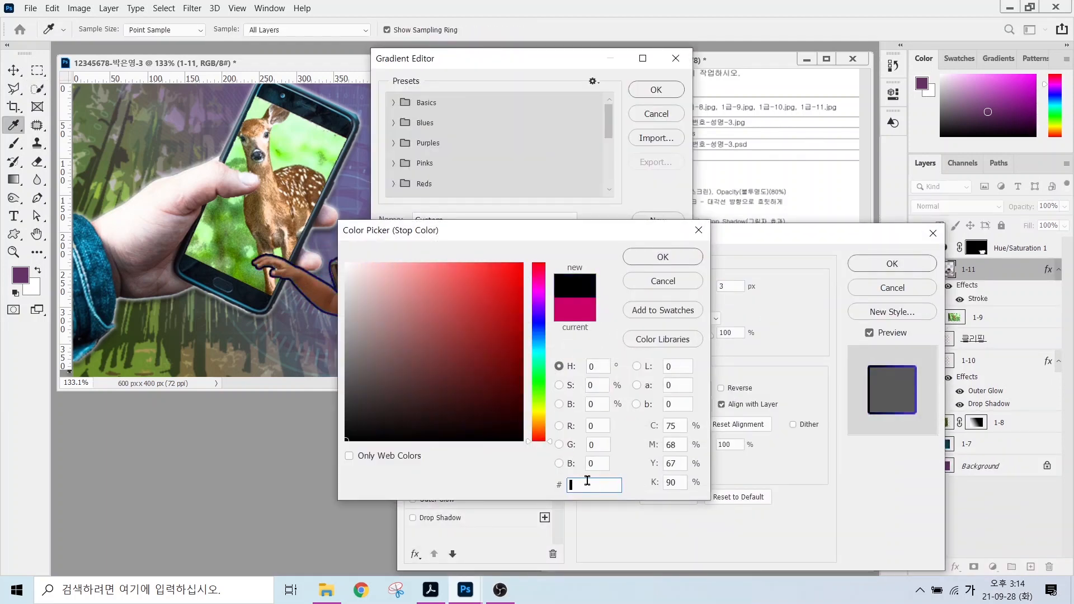
key("Return")
double_click(672, 315)
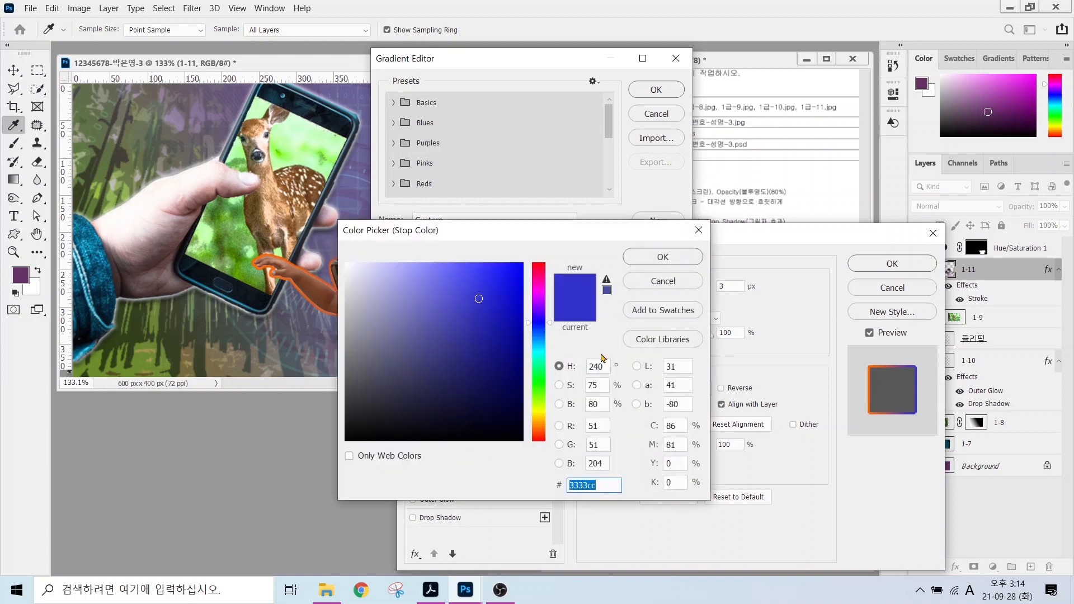
type("ffccff")
key("Return")
left_click(654, 91)
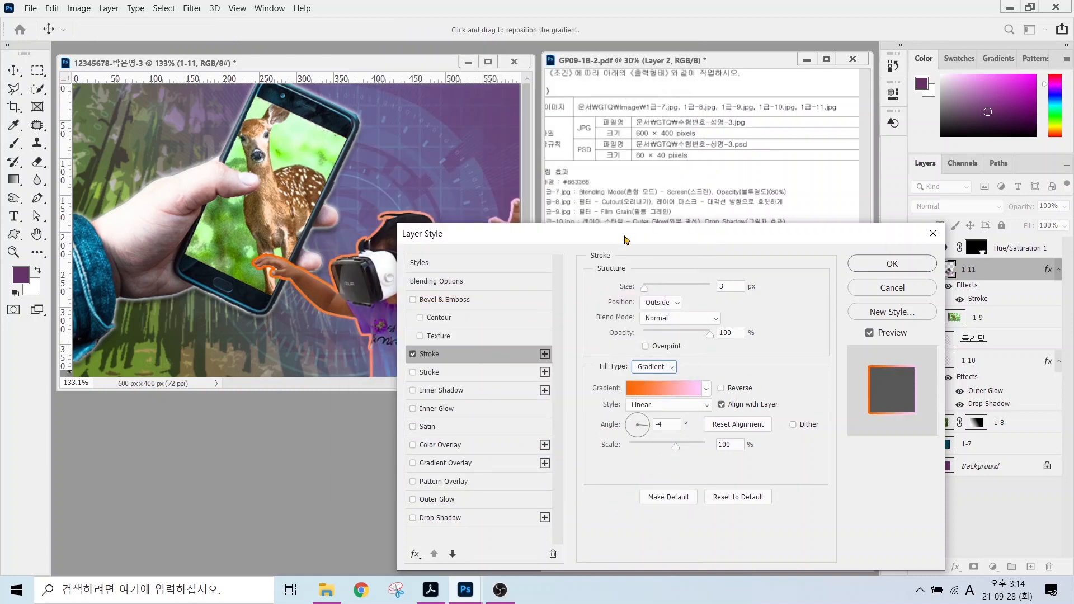
left_click(879, 265)
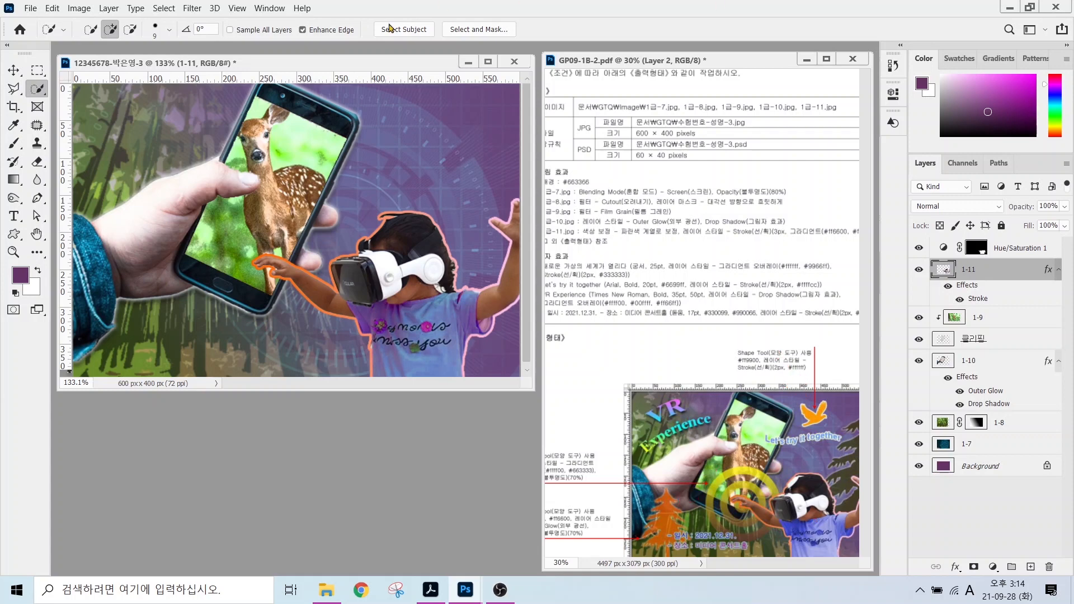
Draw the Nature tree custom shape on the poster's right side, filled with dark olive 333300.
left_click(14, 234)
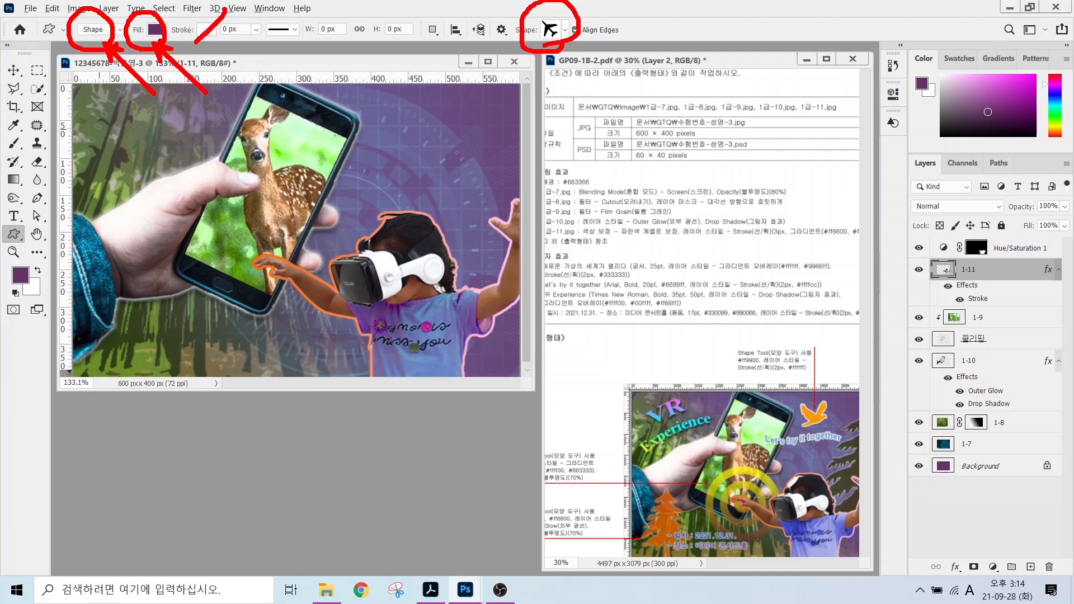
left_click(565, 29)
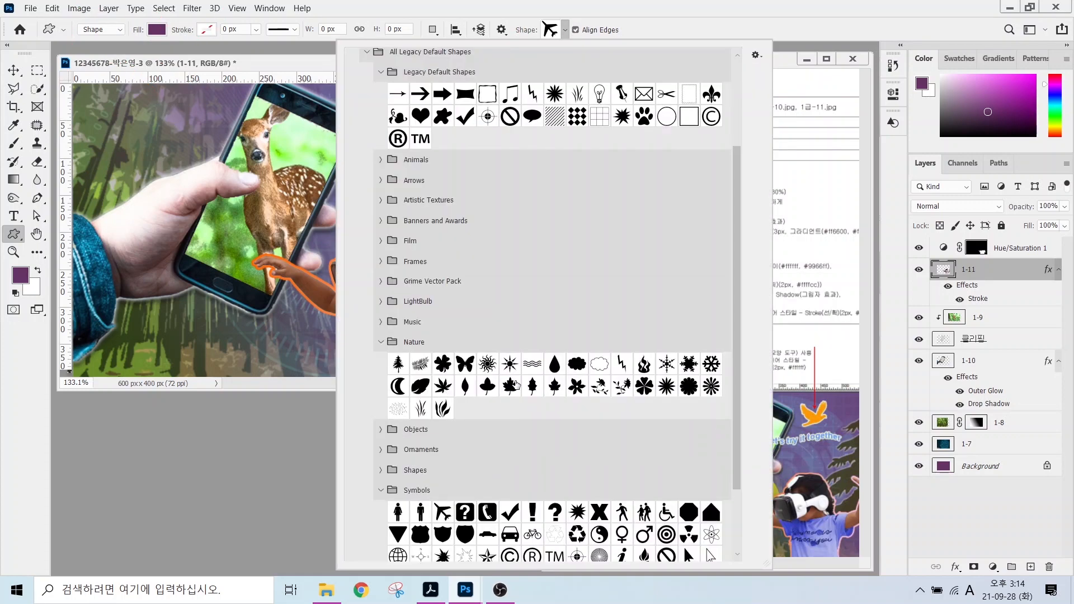
double_click(398, 363)
left_click_drag(445, 105, 615, 291)
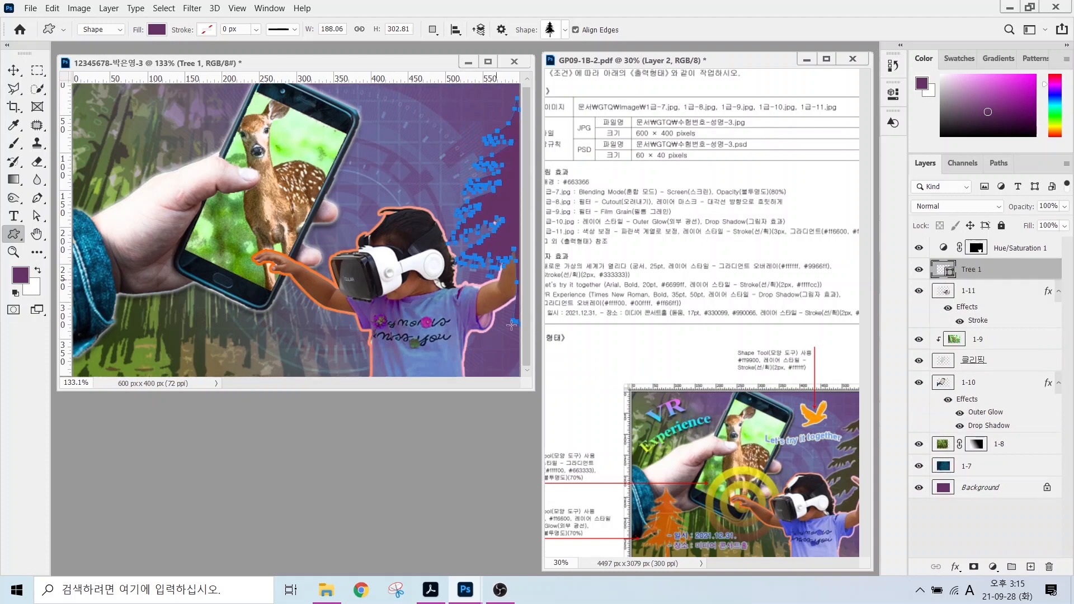
double_click(945, 270)
type("333300")
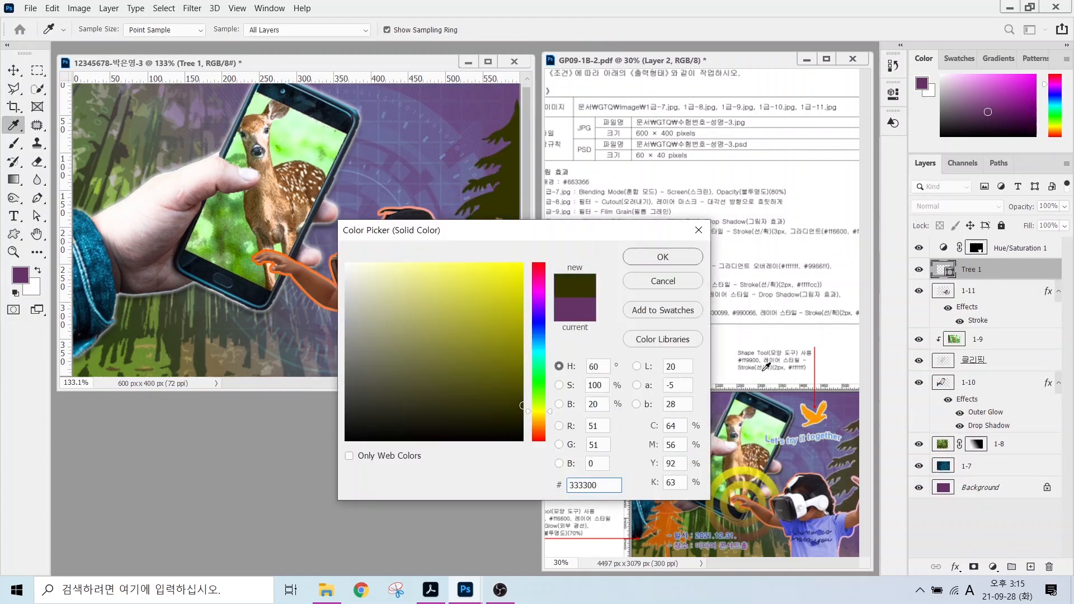
key("Return")
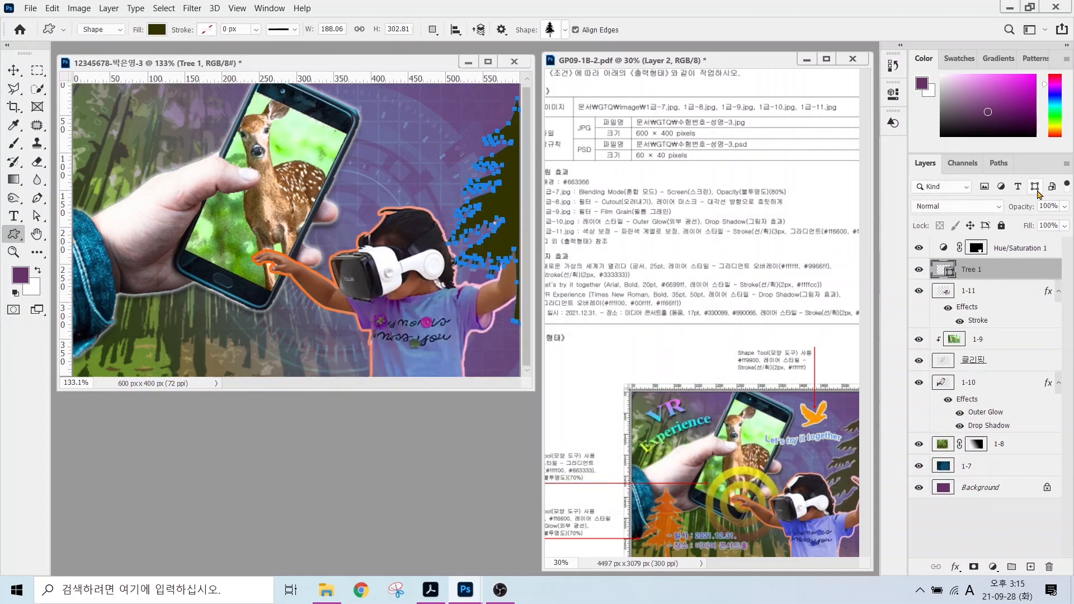
Add an Outer Glow layer style to the tree.
left_click(955, 567)
left_click(984, 552)
left_click(869, 259)
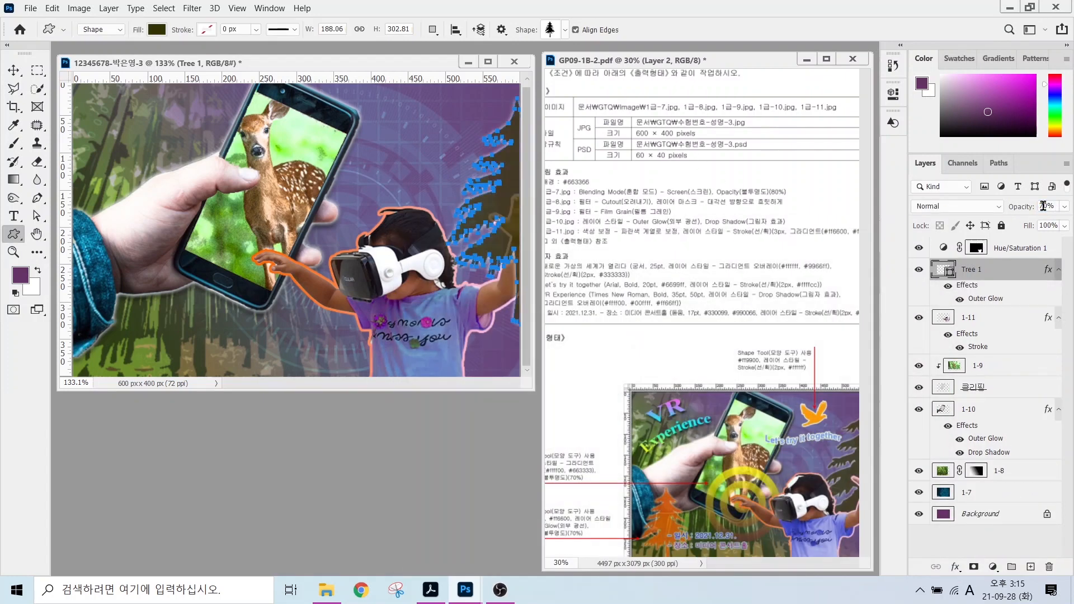
Enlarge the tree against the right edge and move its layer behind the girl.
left_click(13, 69)
left_click_drag(497, 204, 497, 262)
key("ctrl+t")
left_click_drag(446, 159, 409, 144)
mouse_move(469, 207)
left_mouse_down()
mouse_move(487, 206)
mouse_move(471, 204)
left_mouse_up()
key("Return")
left_click_drag(995, 261, 999, 351)
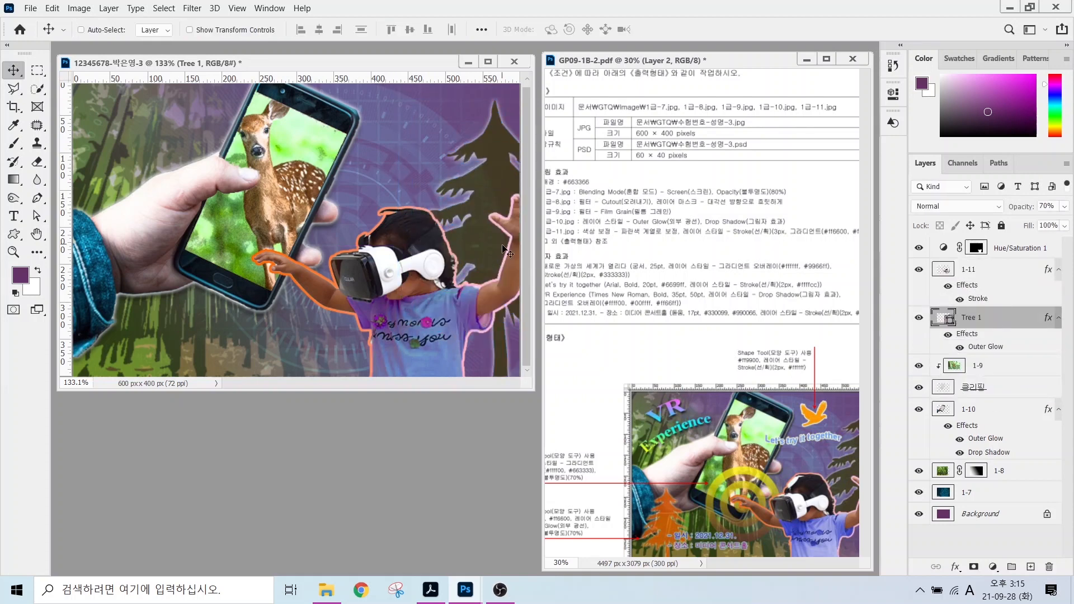
Duplicate the tree, shrink it at the lower left, recolour it ff6600, and move it to the top.
key("ctrl+j")
left_click_drag(451, 201, 142, 242)
key("ctrl+t")
left_click_drag(280, 147, 183, 236)
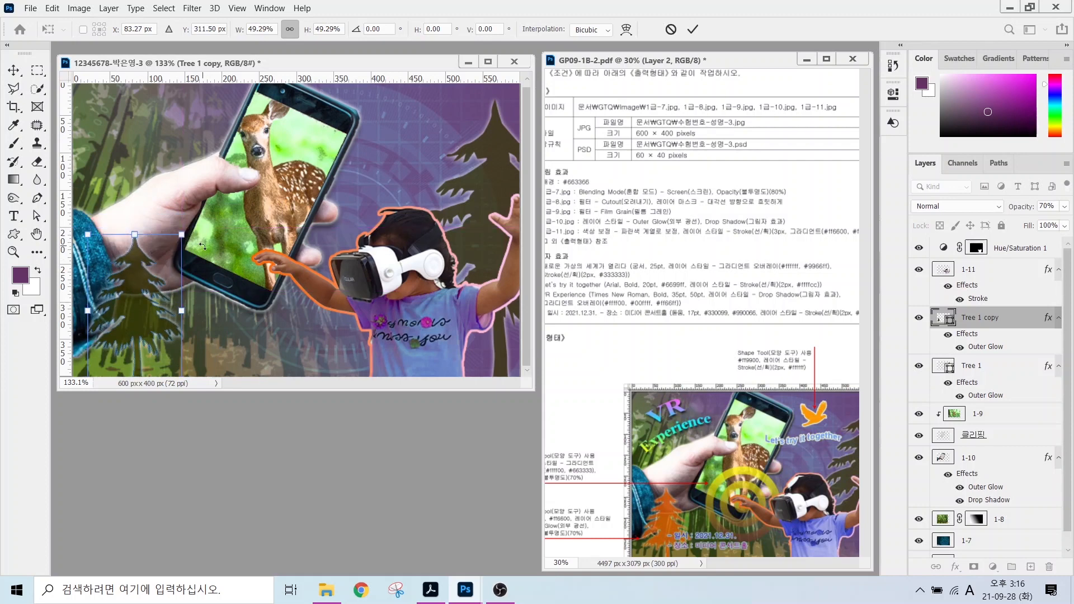
key("Return")
double_click(942, 318)
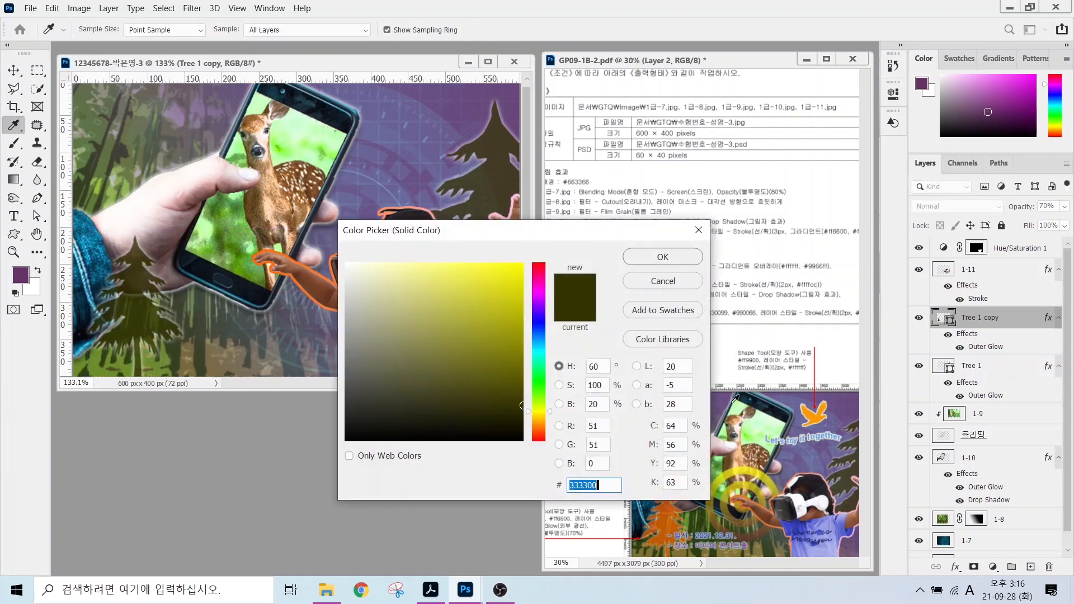
type("ff6600")
key("Return")
left_click_drag(995, 320, 993, 245)
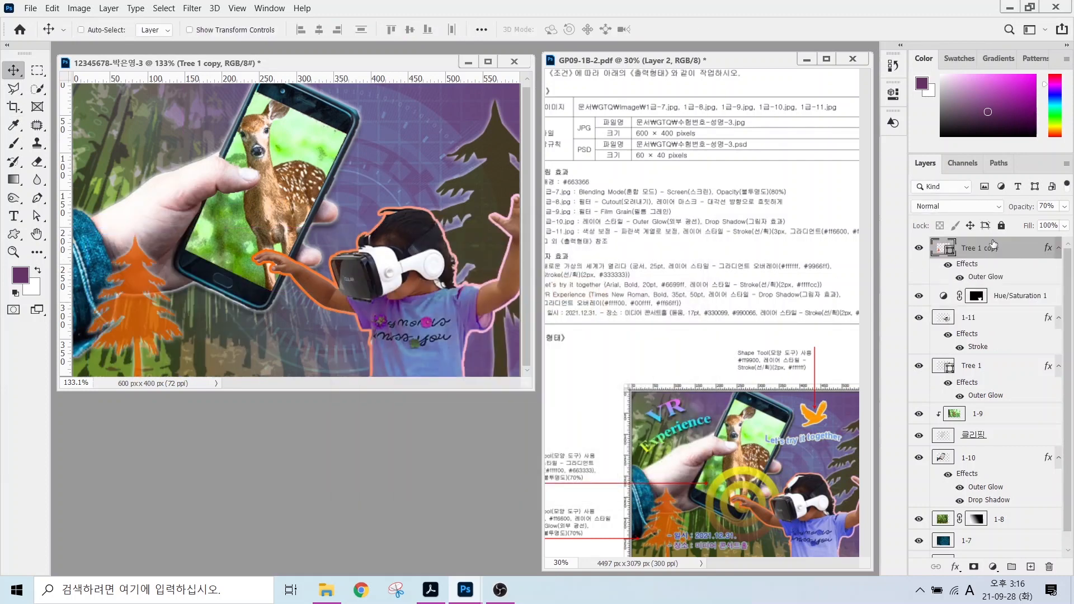
left_click(14, 235)
Draw the Bird custom shape at the top of the poster, filled orange ff9900.
left_click(565, 30)
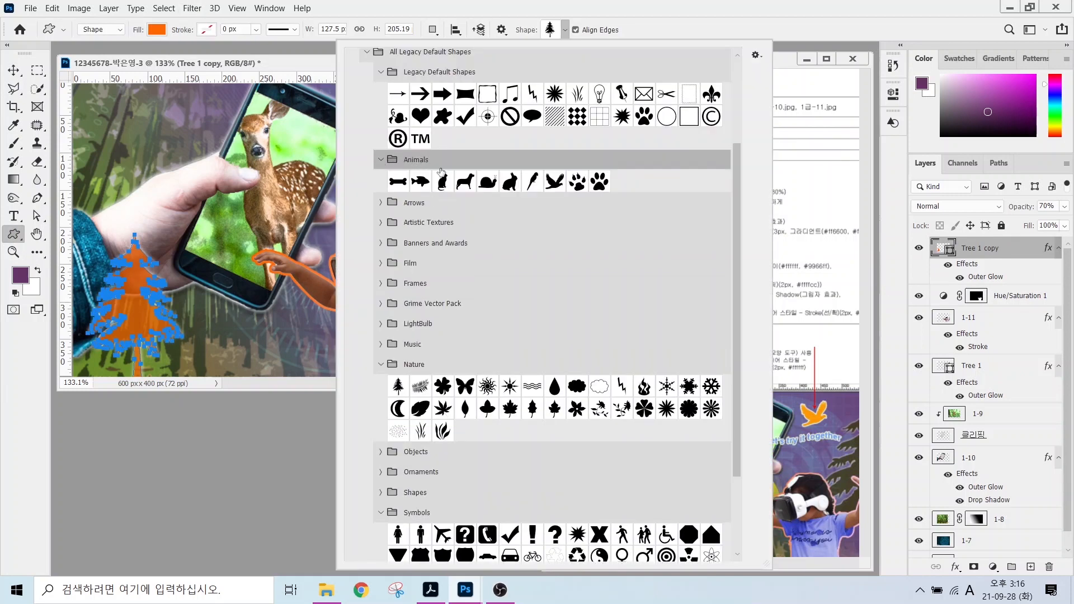
left_click(555, 182)
left_click_drag(365, 92, 430, 148)
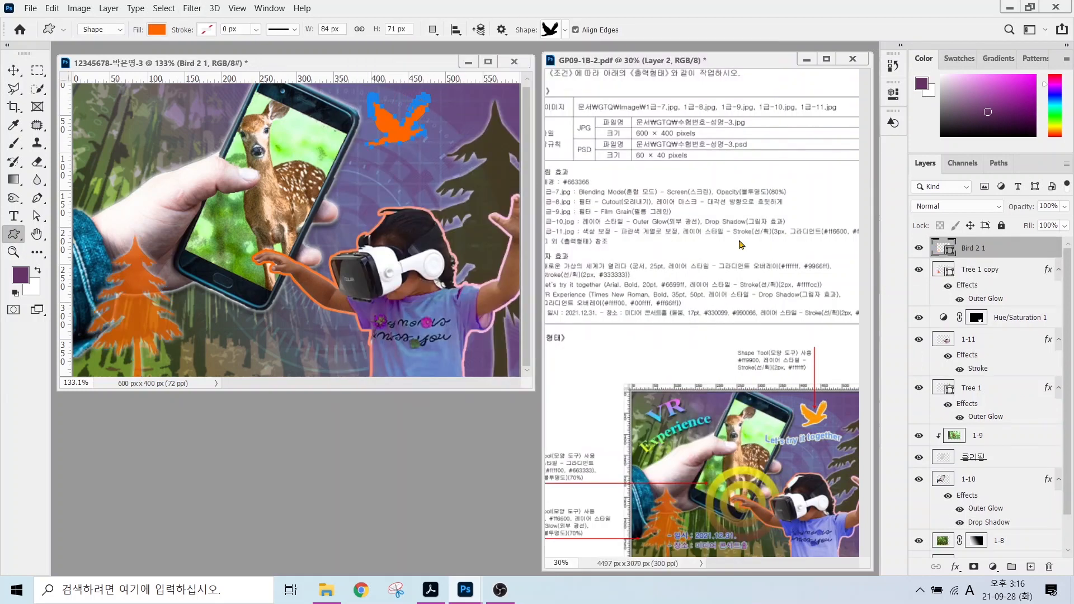
double_click(943, 248)
type("ff9900")
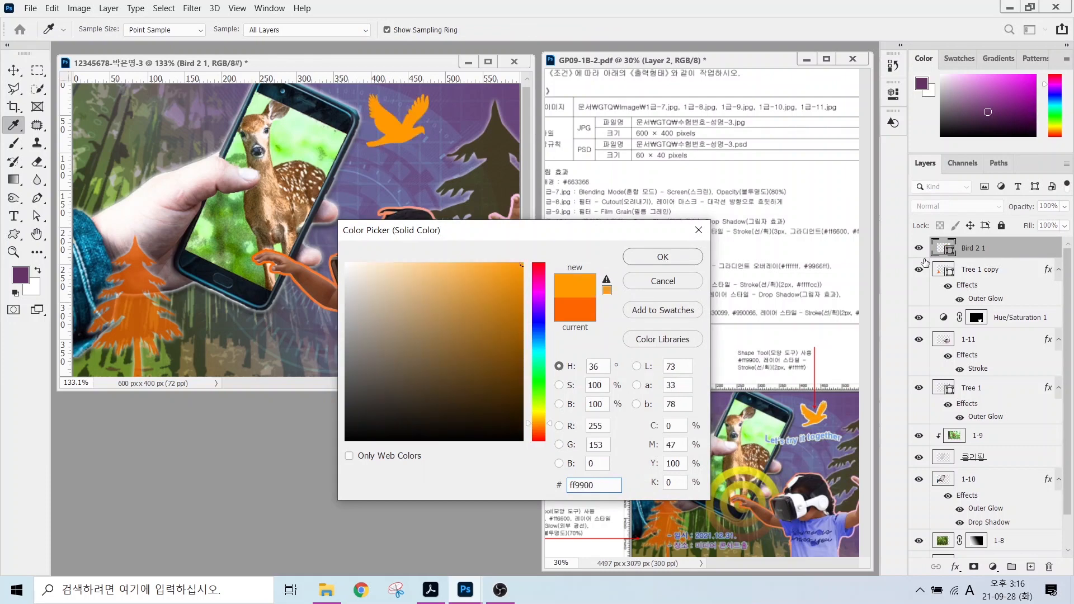
key("Return")
Give the bird a 2 px solid white Stroke.
left_click(955, 566)
left_click(973, 463)
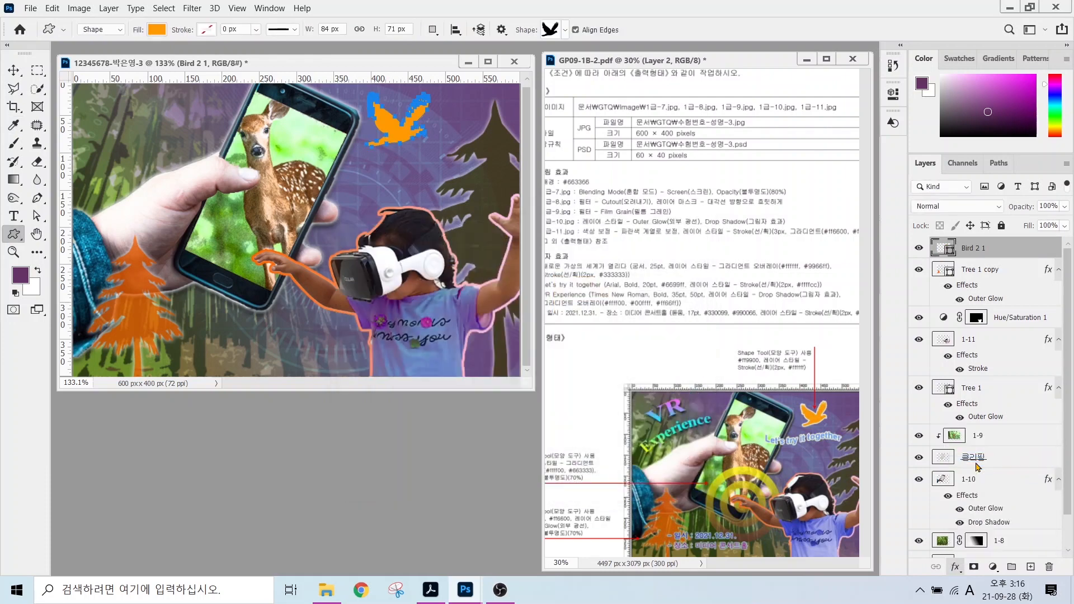
type("2")
left_click(653, 366)
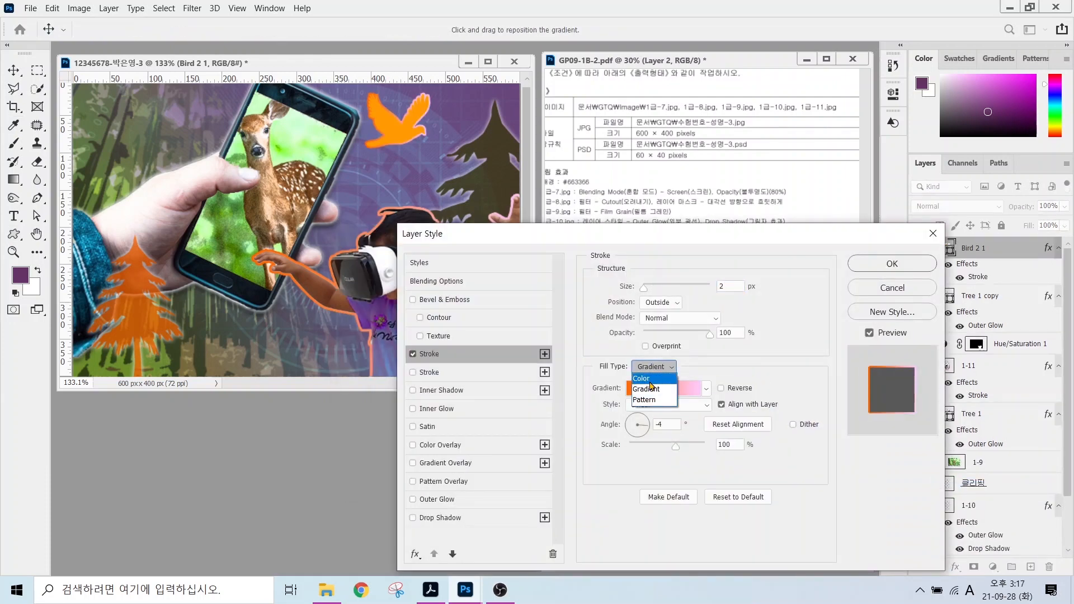
left_click(649, 377)
left_click(625, 387)
left_click(658, 254)
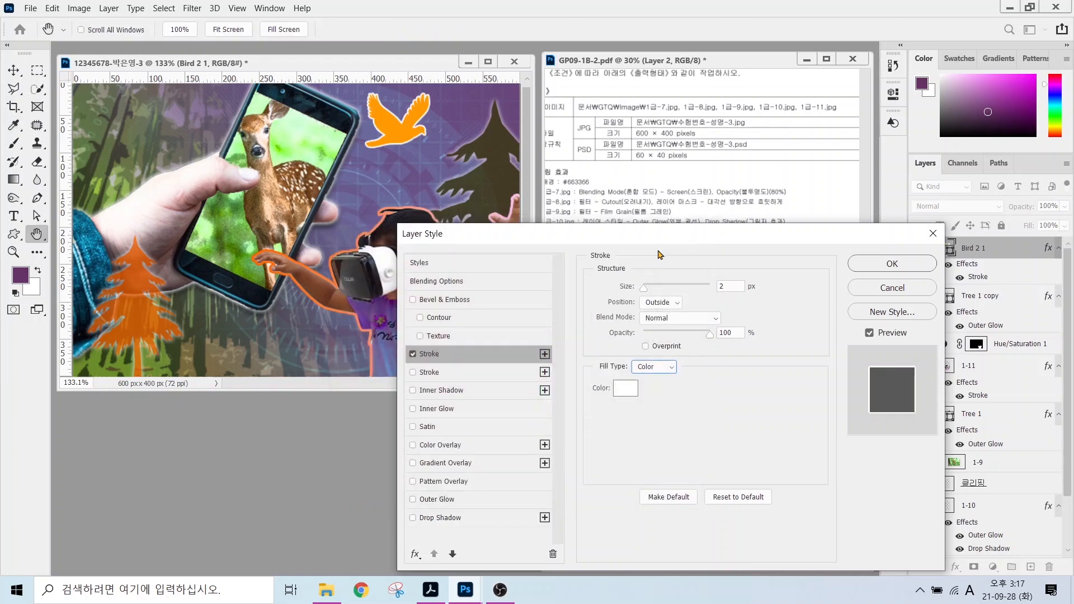
left_click(864, 264)
Draw the Bull's Eye custom shape over the girl's hand.
left_click(565, 29)
double_click(662, 483)
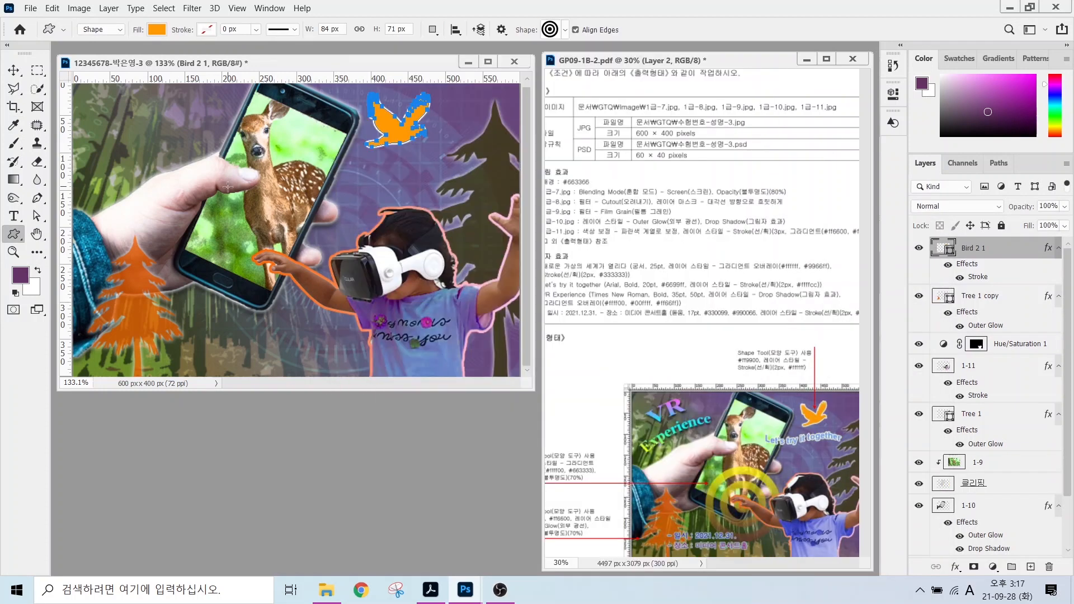
mouse_move(207, 204)
left_mouse_down()
mouse_move(391, 314)
mouse_move(403, 346)
left_mouse_up()
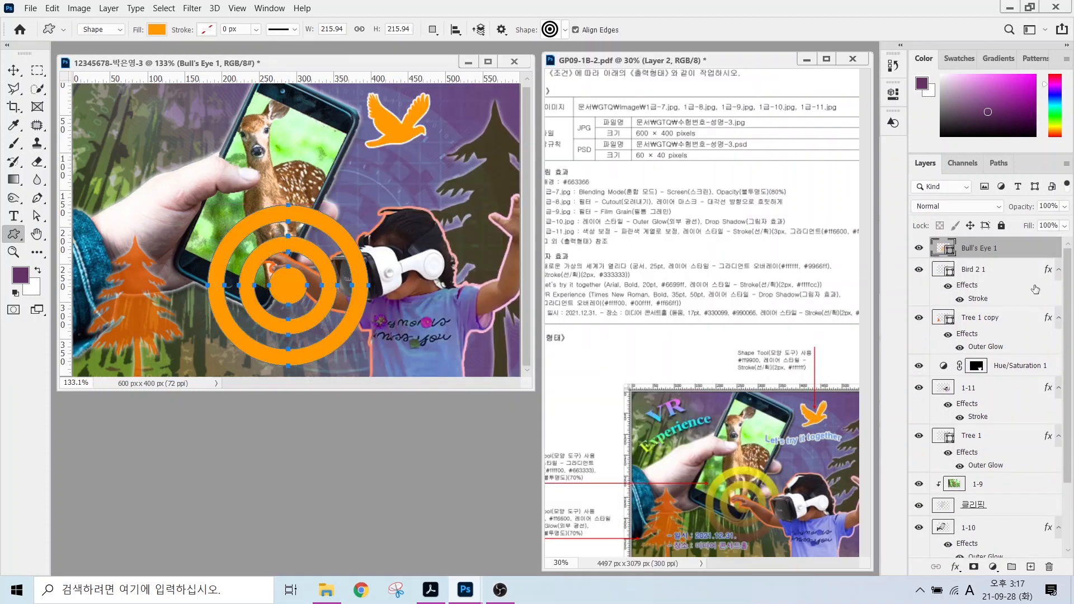
double_click(943, 249)
key("Return")
Add a Gradient Overlay to the bull's-eye running from yellow ffff00 to brown 663333.
left_click(953, 567)
left_click(985, 524)
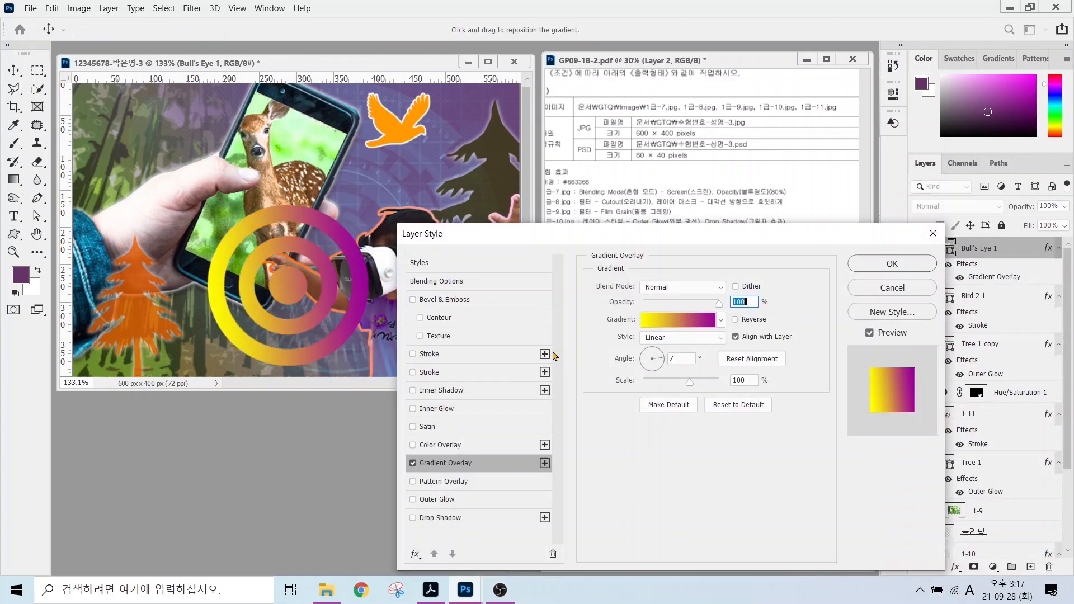
left_click(671, 319)
double_click(390, 315)
type("ffff00")
key("Return")
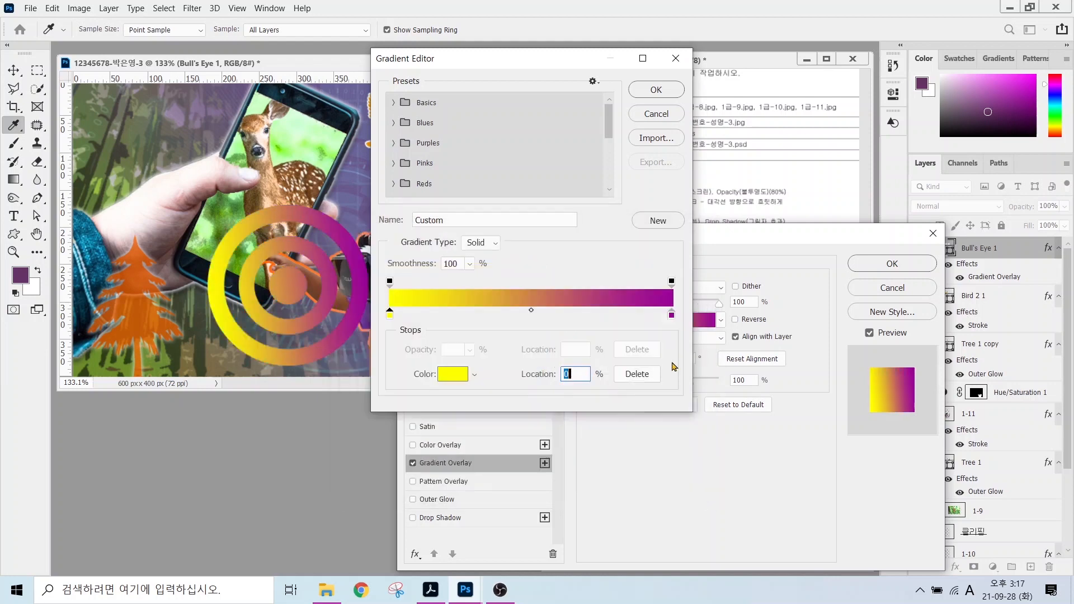
left_click(671, 314)
double_click(671, 315)
type("663333")
key("Return")
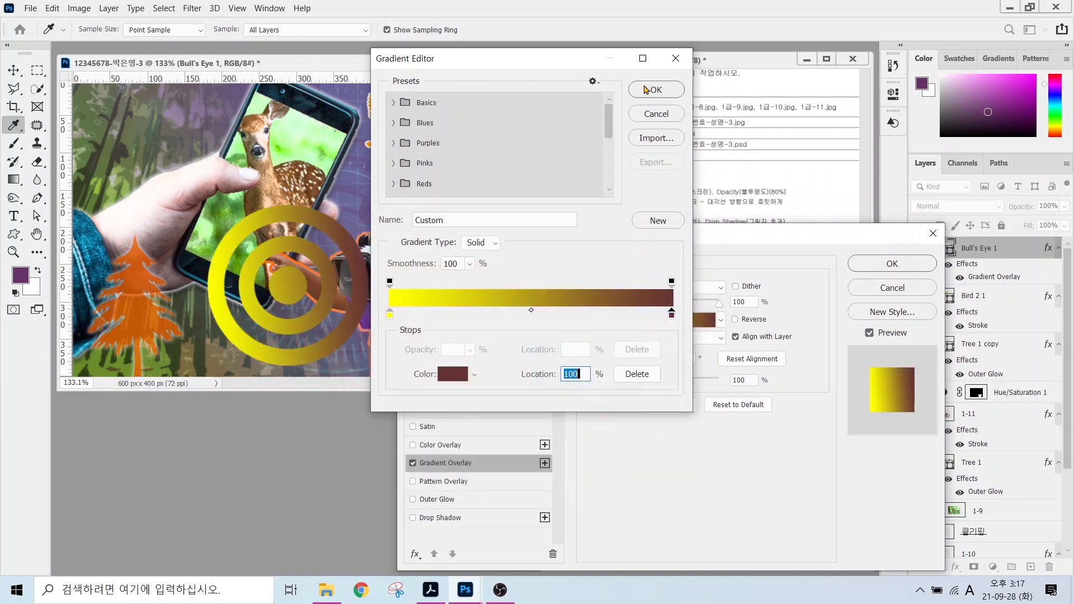
left_click(644, 91)
Make the bull's-eye gradient vertical and reversed so yellow sits on top.
left_click(653, 351)
left_click(653, 373)
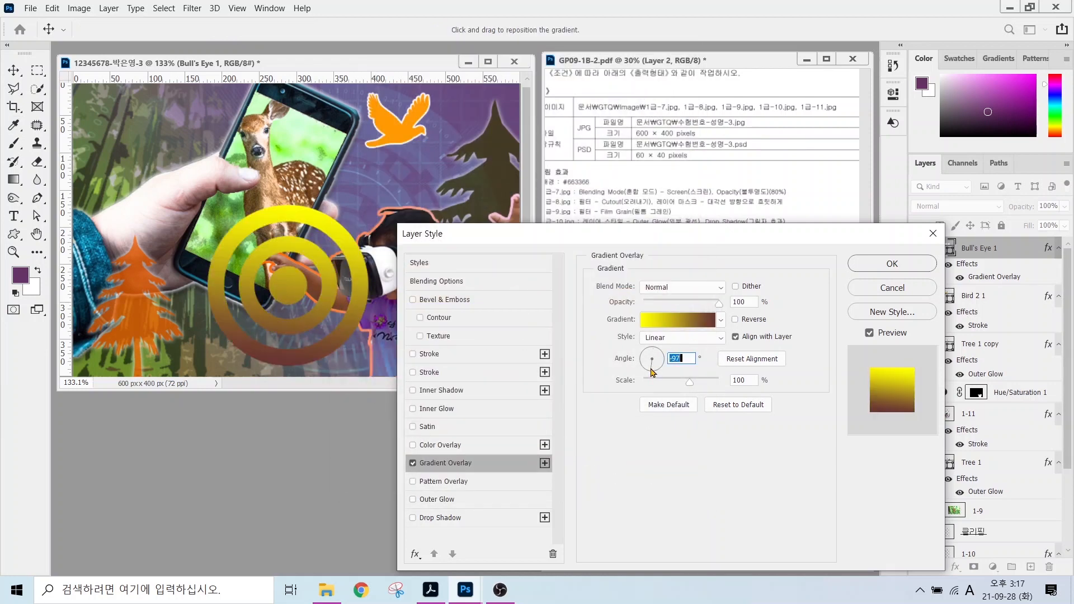
left_click(891, 263)
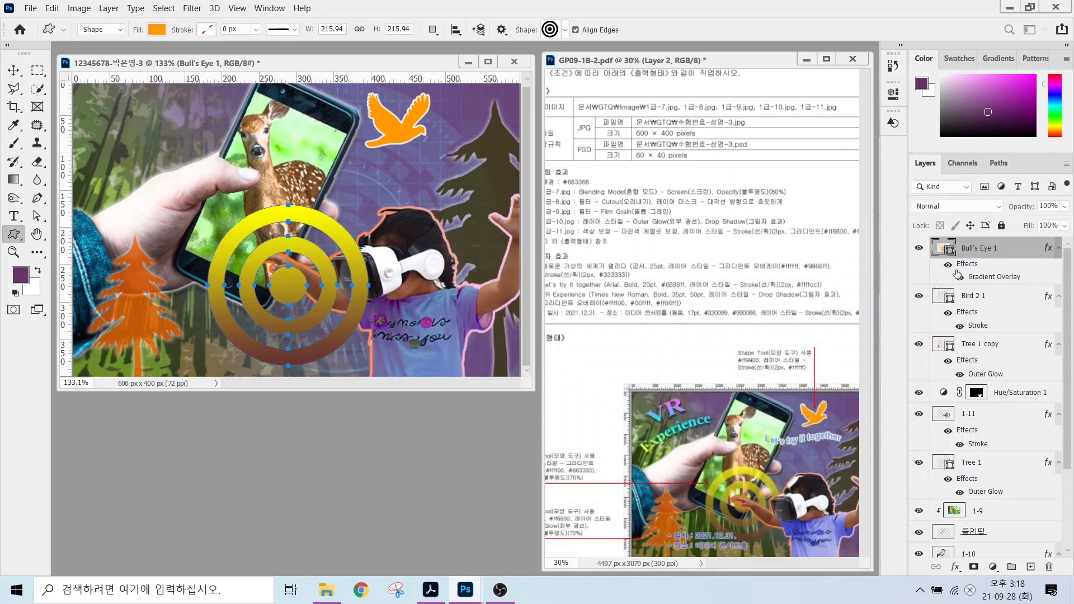
Set the bull's-eye layer to 70% opacity and move it behind the girl, above Tree 1.
left_click(1044, 205)
type("70")
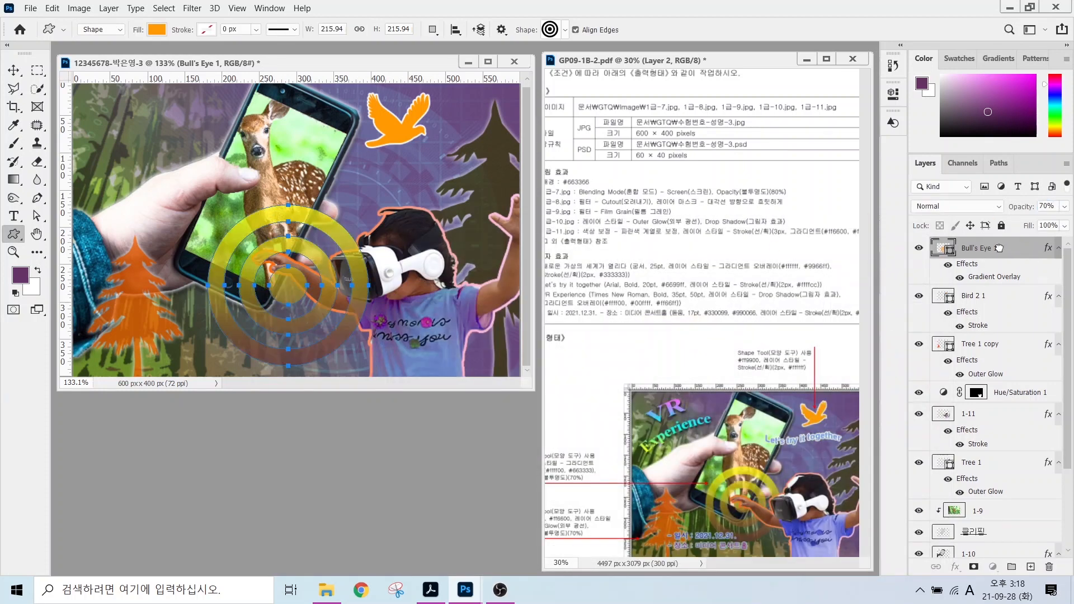
left_click_drag(999, 247, 984, 454)
left_click(973, 462)
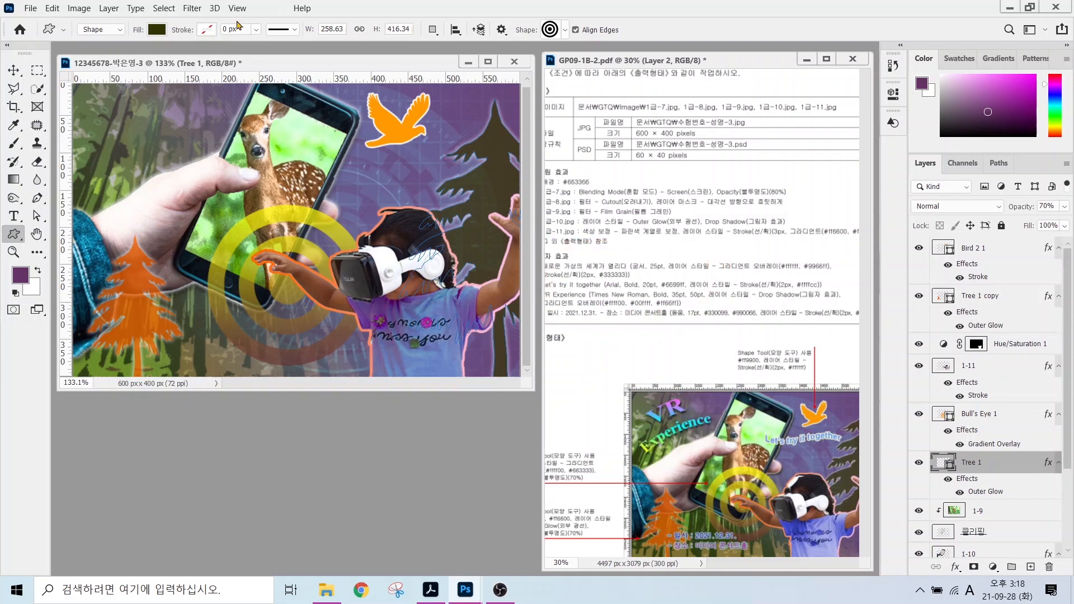
left_click(13, 216)
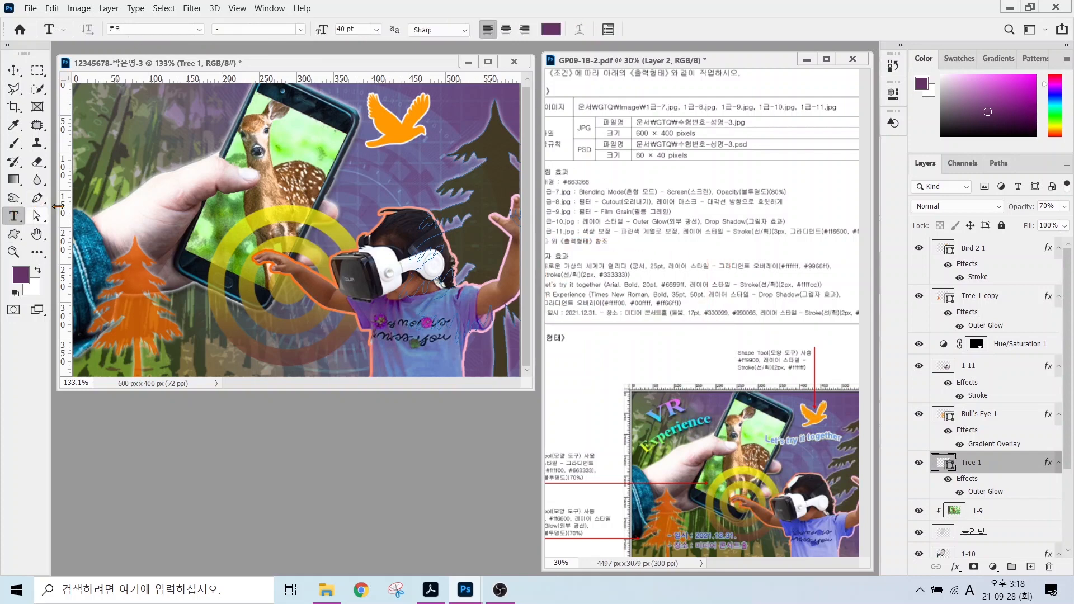
Paste the heading 새로운 가상의 세계가 열린다 as vertical text near the upper left.
left_click(134, 149)
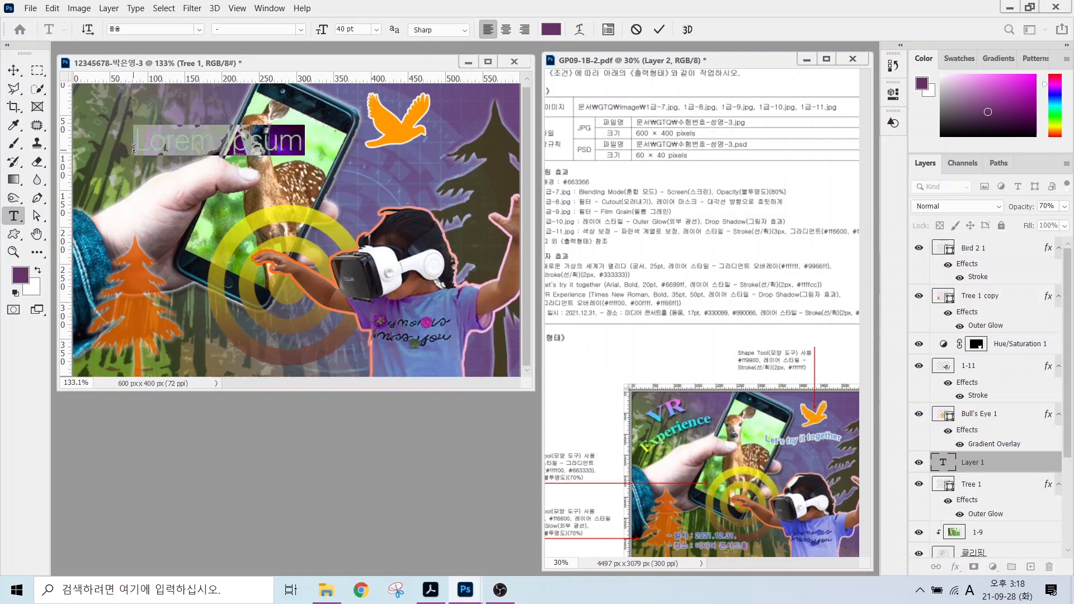
key("BackSpace")
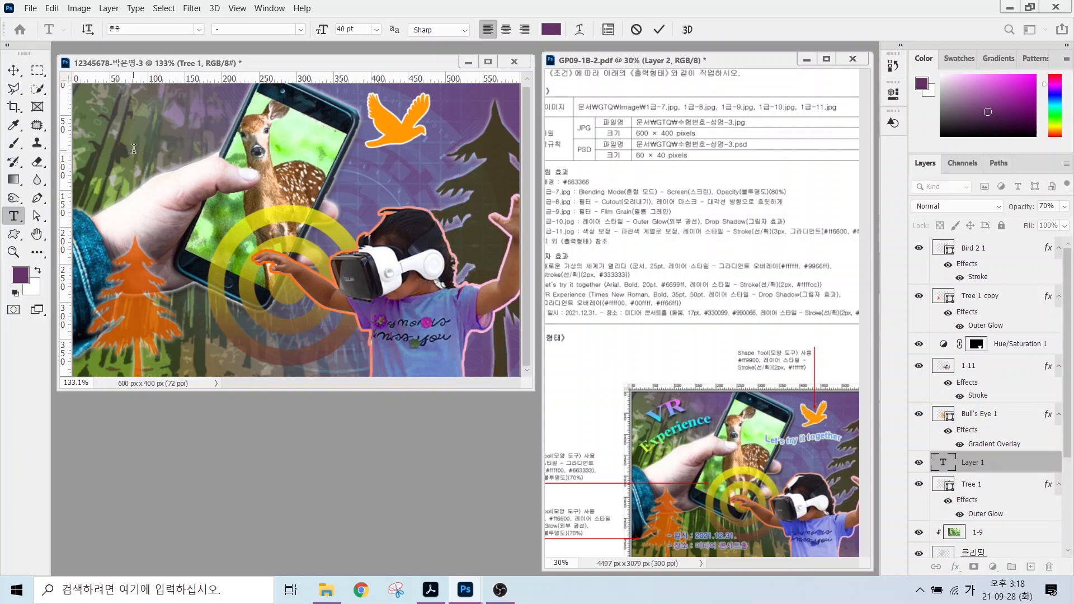
key("Escape")
right_click(12, 217)
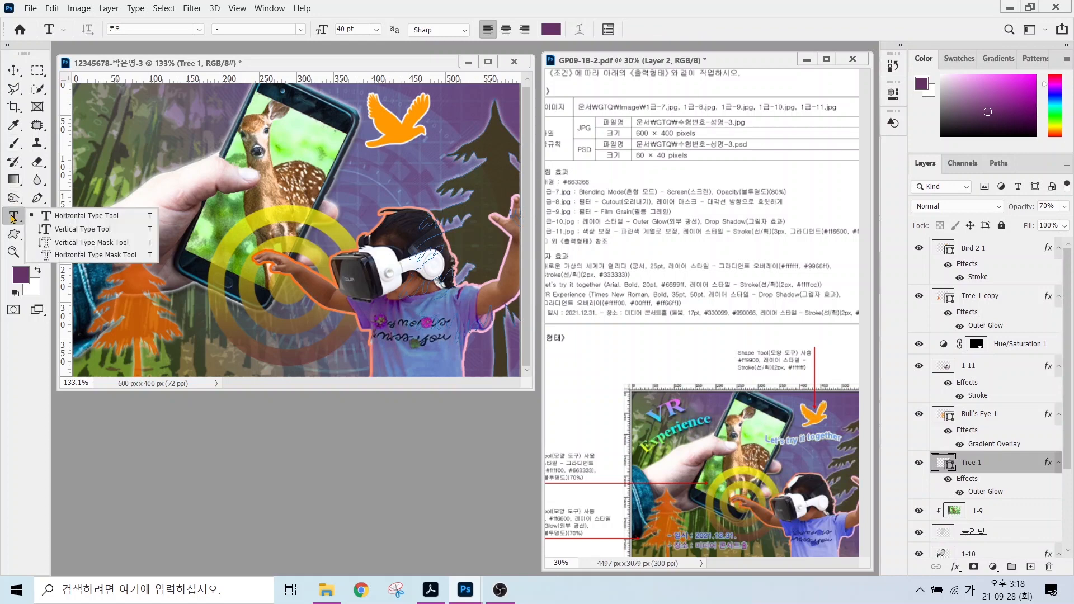
left_click(73, 234)
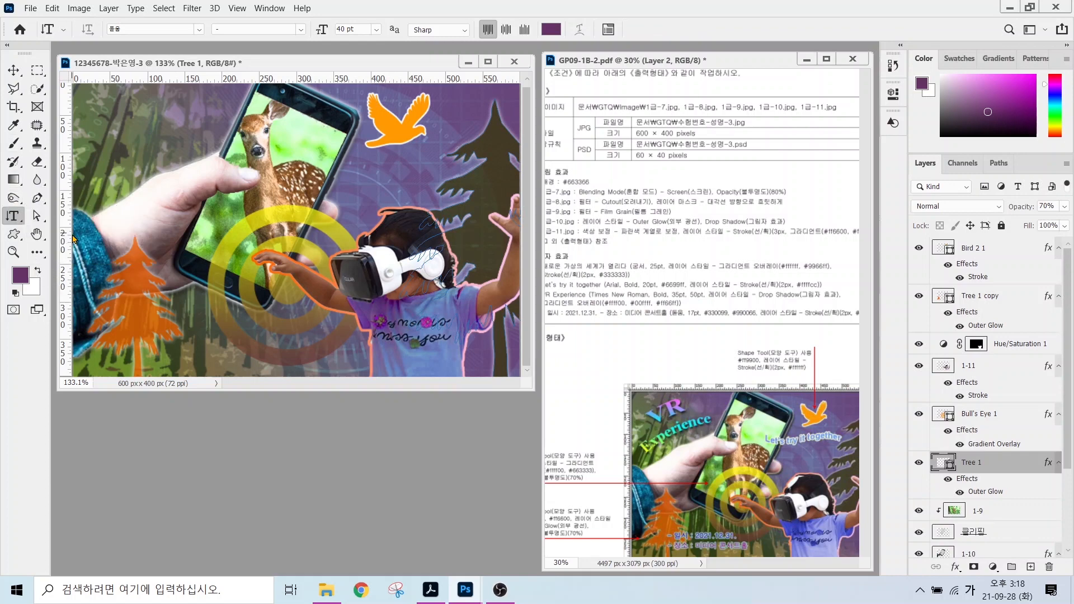
left_click(178, 120)
type("새로운 가상의 세계가 열리다")
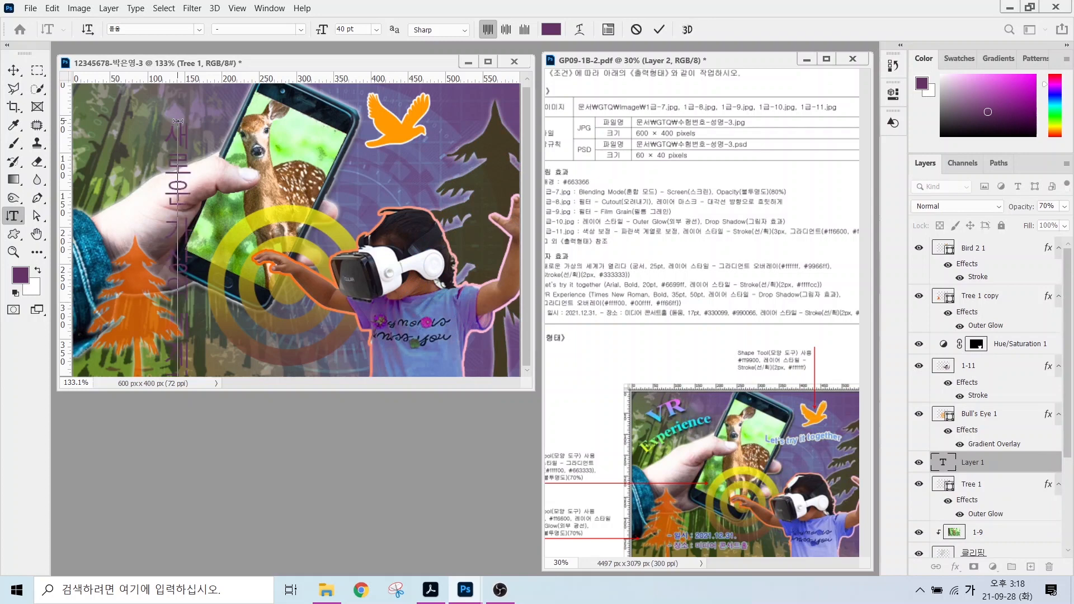
key("ctrl+Return")
Set the heading font to 궁서 at 25 pt.
left_click(199, 29)
left_click(154, 112)
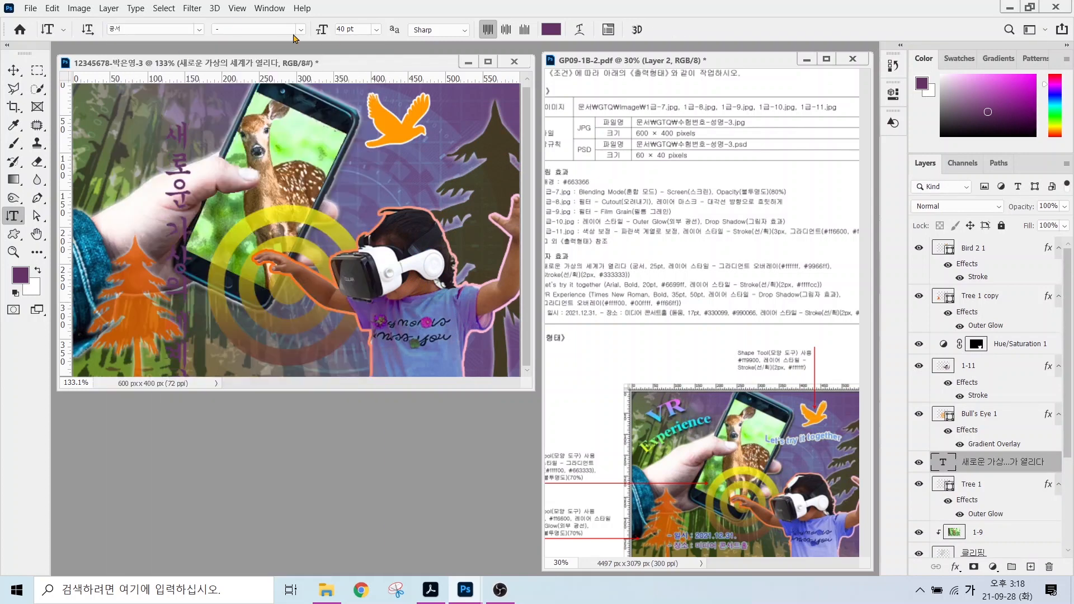
left_click(349, 29)
type("25")
key("Return")
Add a white-to-9966ff purple Gradient Overlay to the heading.
left_click(955, 566)
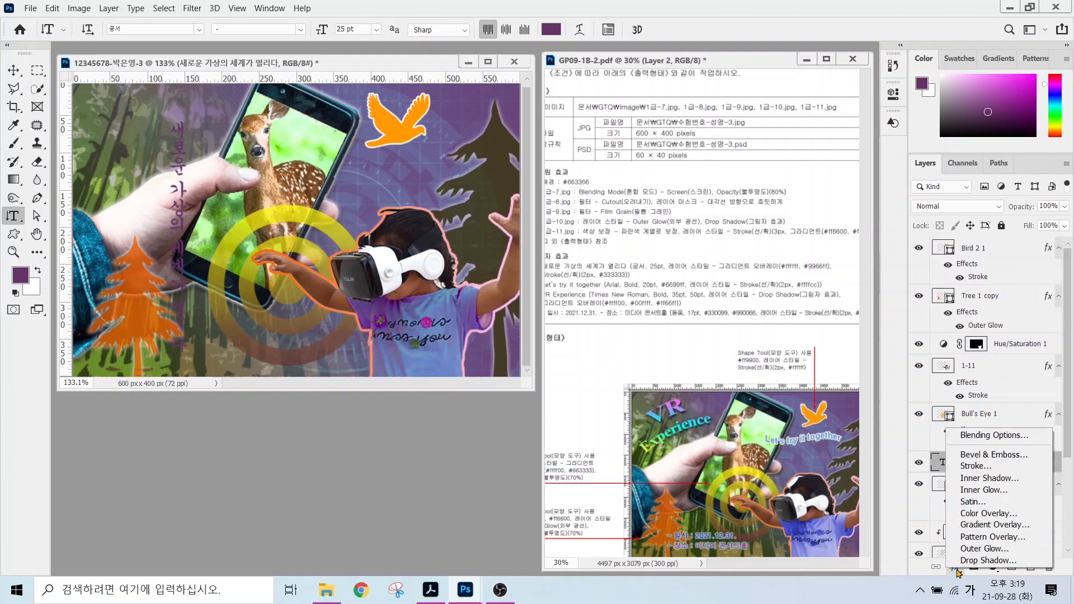
left_click(995, 524)
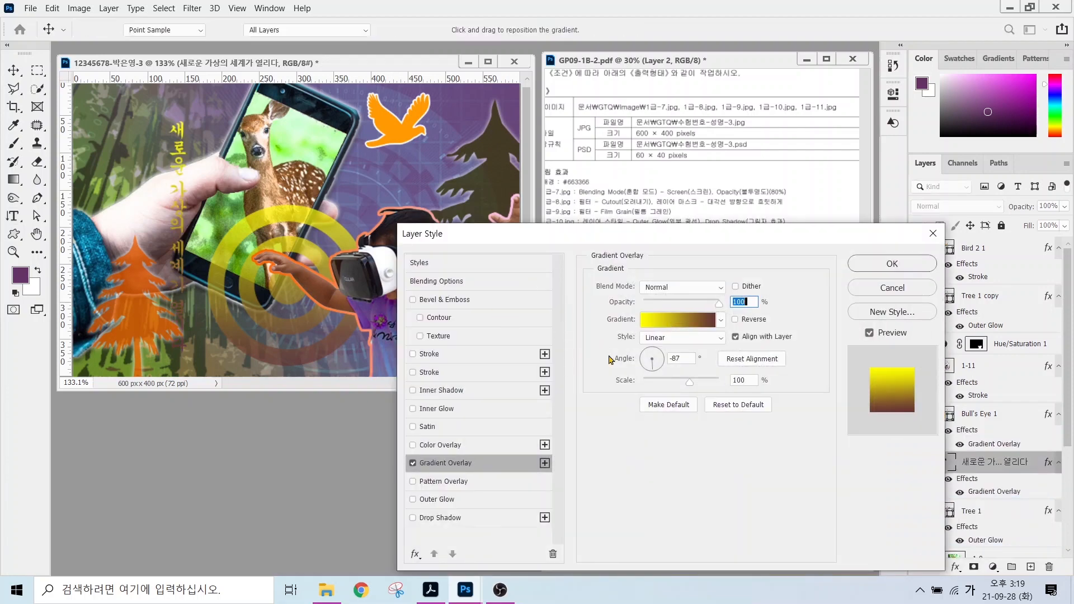
left_click(677, 319)
double_click(389, 316)
left_click(347, 264)
left_click(663, 257)
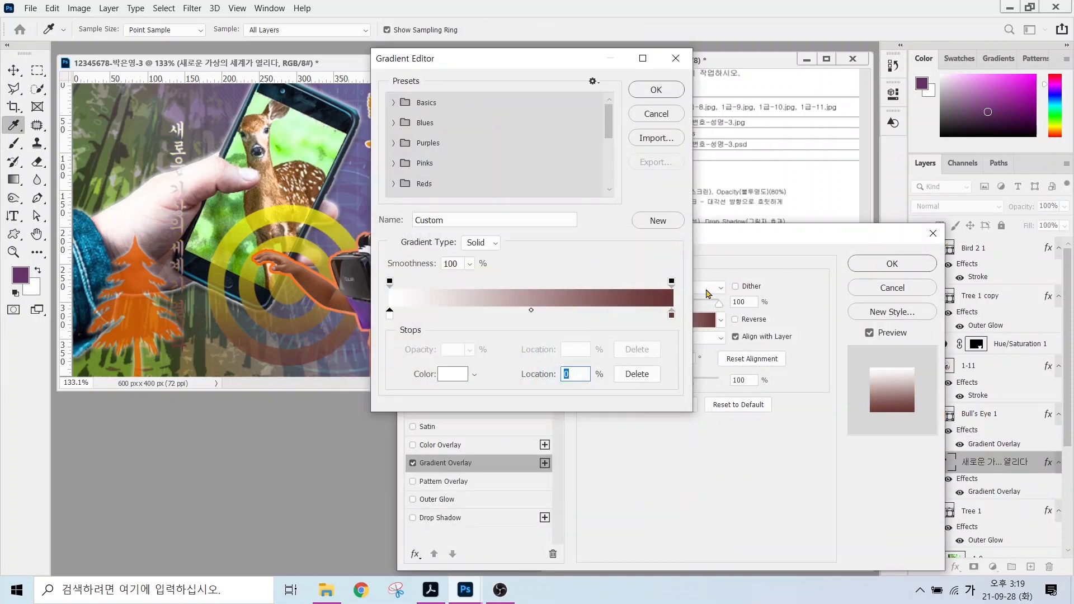
double_click(671, 315)
type("9966ff")
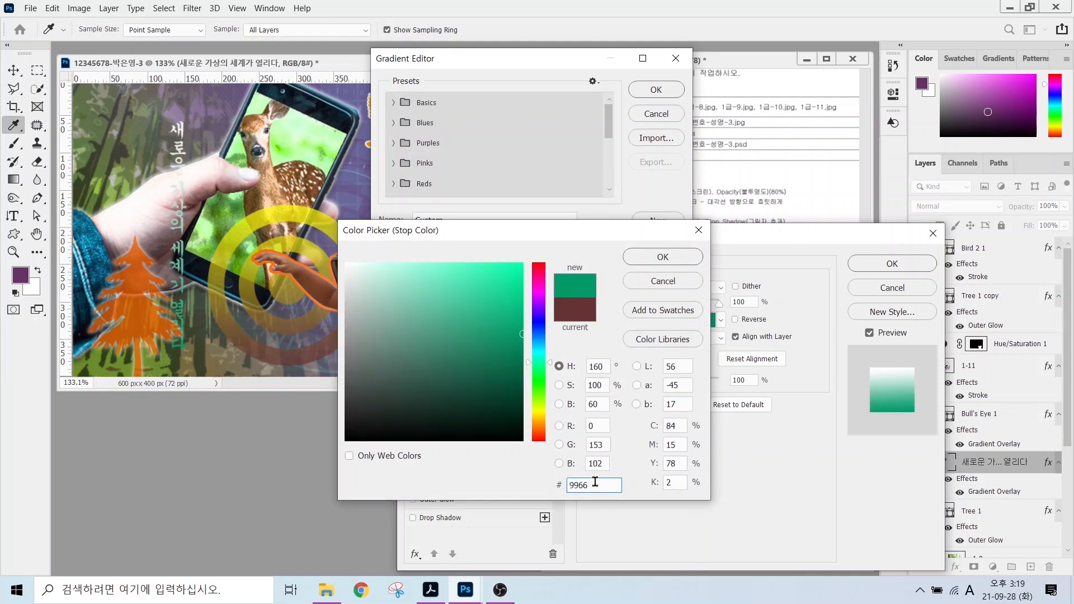
key("Return")
left_click(653, 92)
Add a dark grey 333333 Stroke to the heading.
left_click(431, 354)
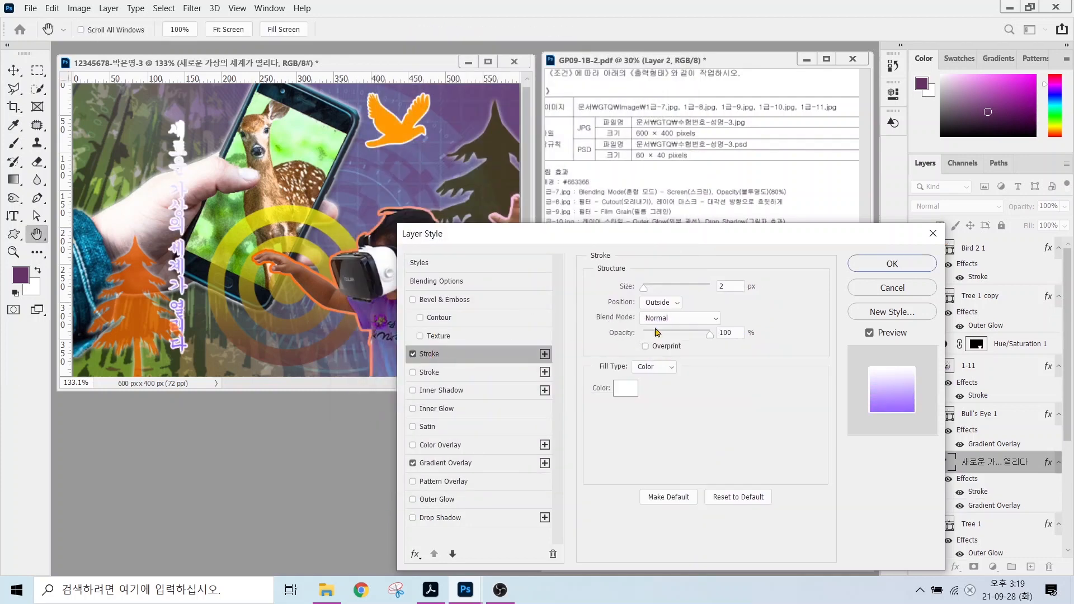
left_click(624, 388)
type("333333")
key("Return")
key("Return")
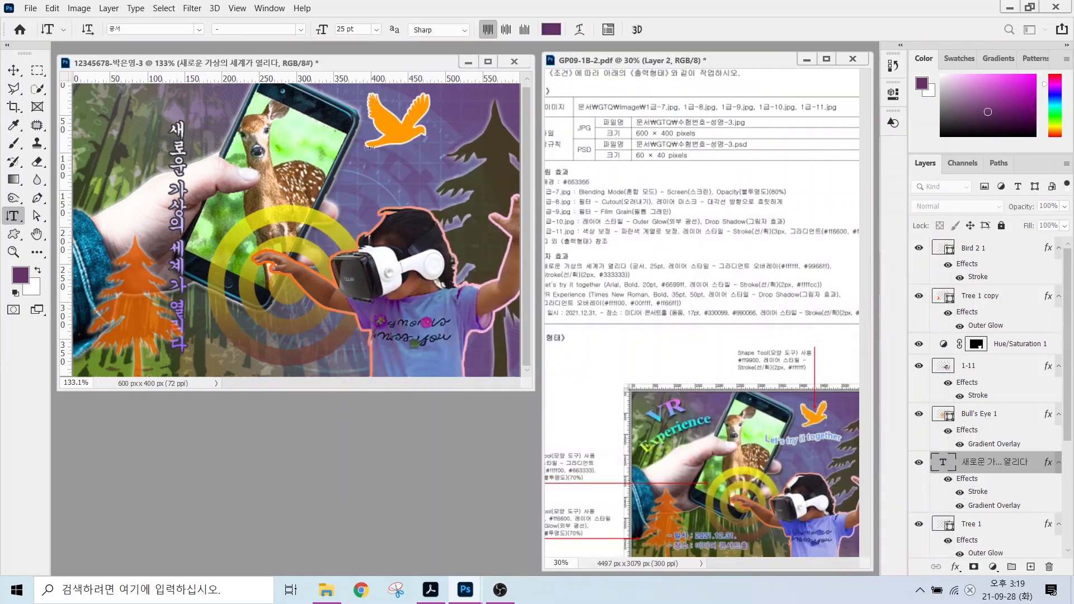
key("v")
Place the heading along the poster's right edge and make it the top layer.
left_click_drag(174, 182, 472, 190)
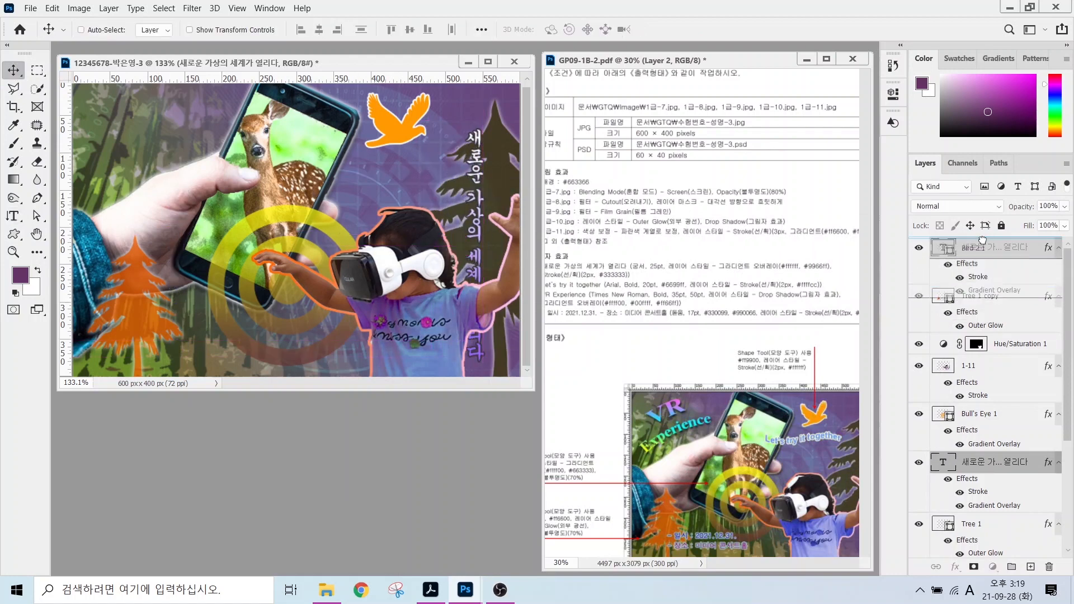
left_click_drag(979, 469, 979, 248)
left_click_drag(477, 269, 499, 179)
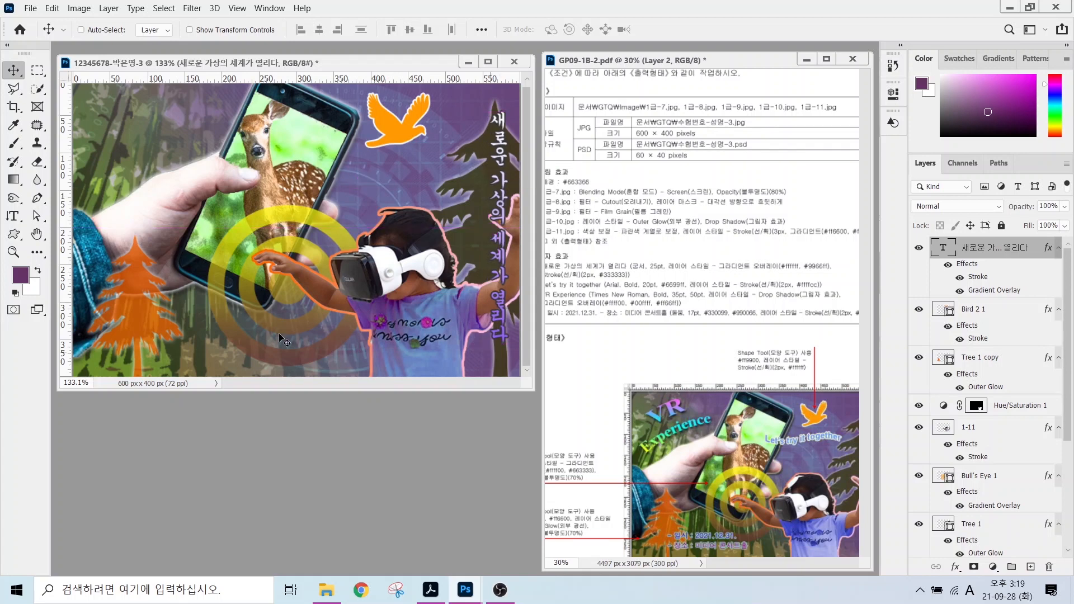
left_click(36, 234)
double_click(36, 235)
left_click(14, 216)
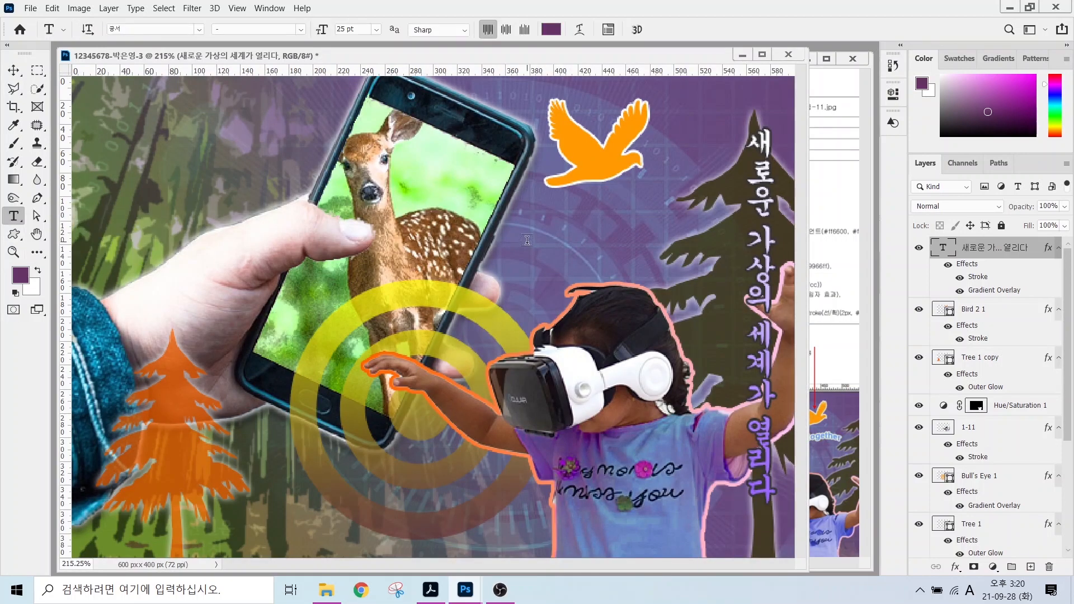
Add the text line "Let's try it together" on the poster.
left_click(450, 221)
key("BackSpace")
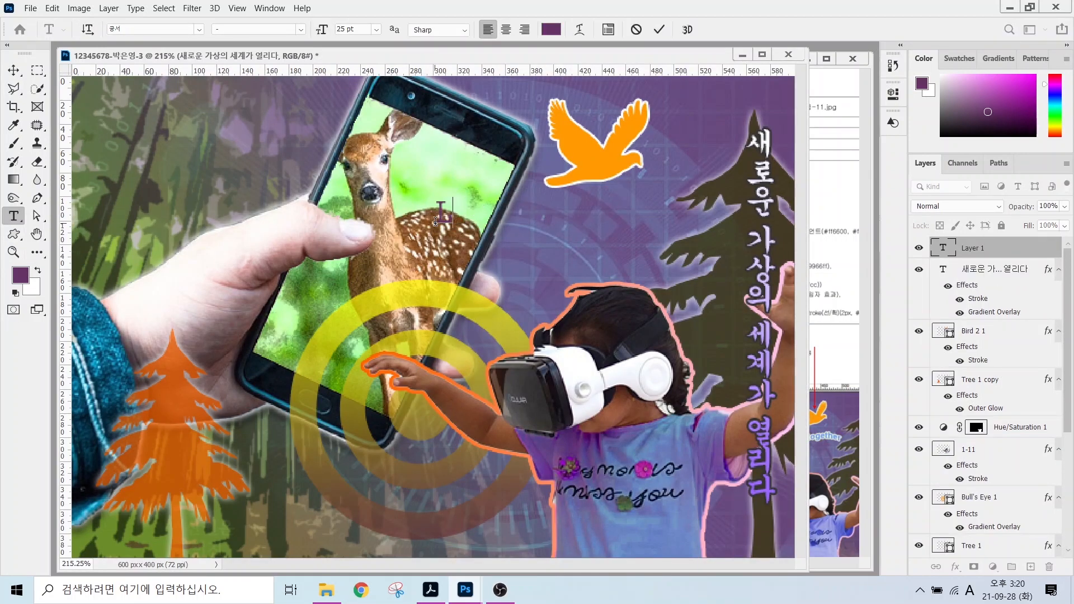
type("Let's try it together")
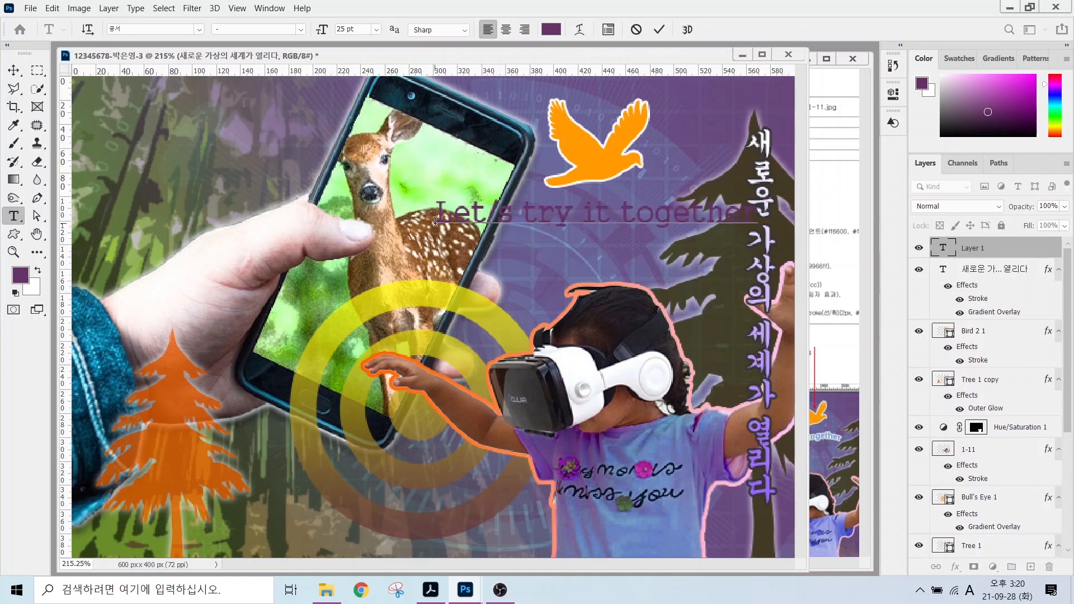
key("ctrl+Return")
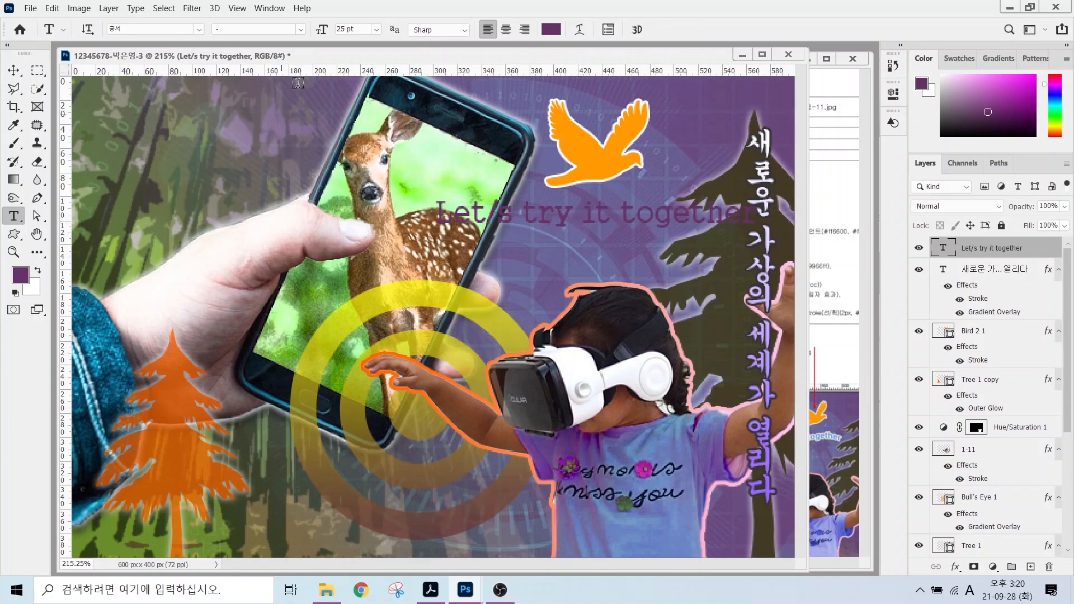
Format the line as Arial Bold 20 pt in light blue 6699ff.
left_click(198, 30)
left_click(153, 99)
left_click(300, 31)
left_click(296, 108)
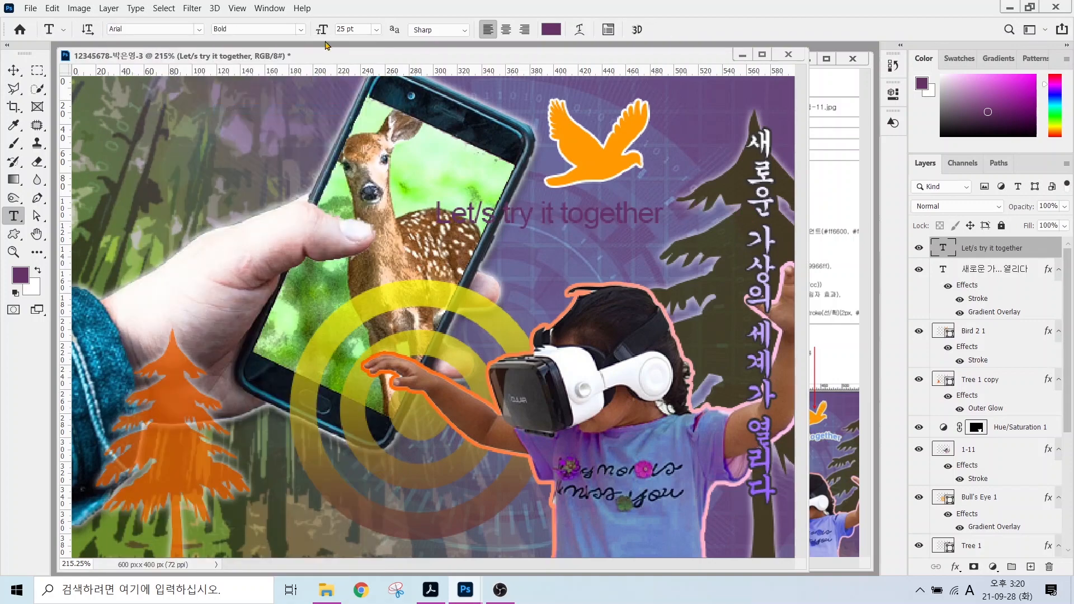
left_click(356, 29)
left_click(551, 29)
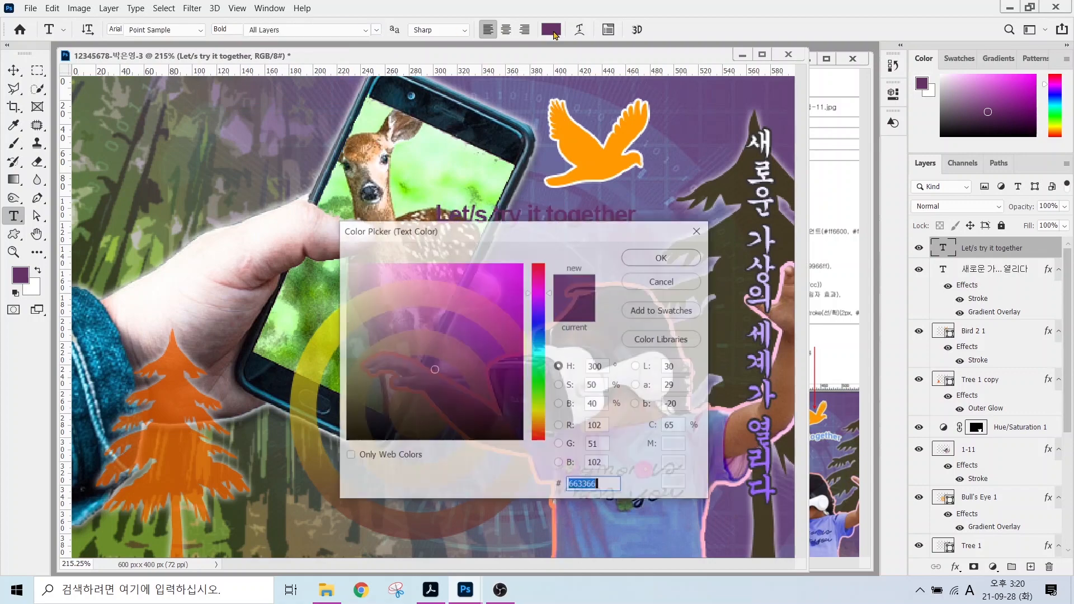
type("6699ff")
key("Return")
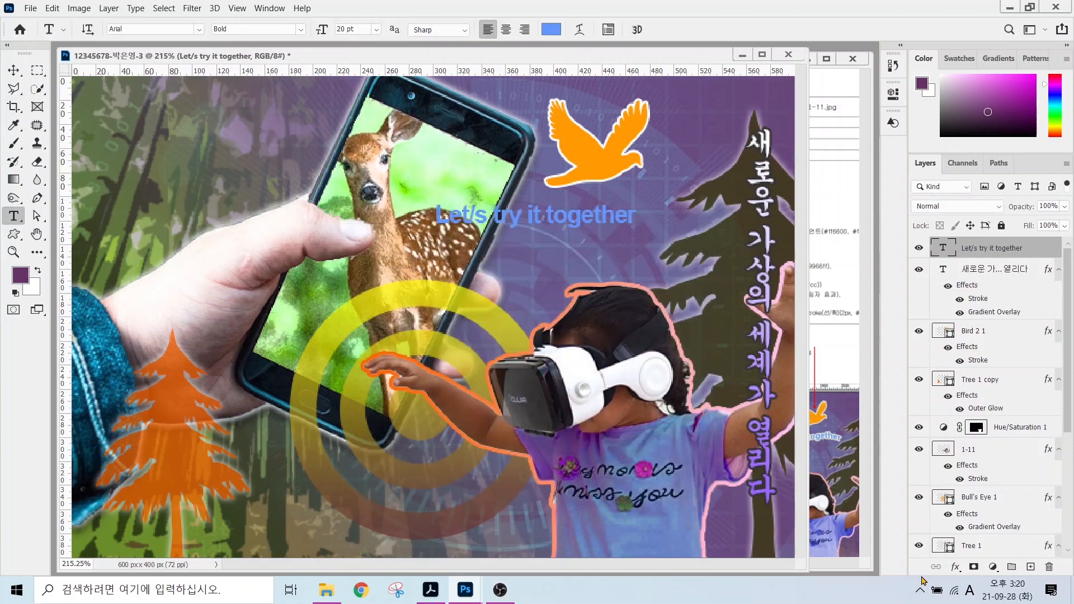
Give the text a pale yellow ffffcc Stroke.
left_click(955, 567)
left_click(984, 463)
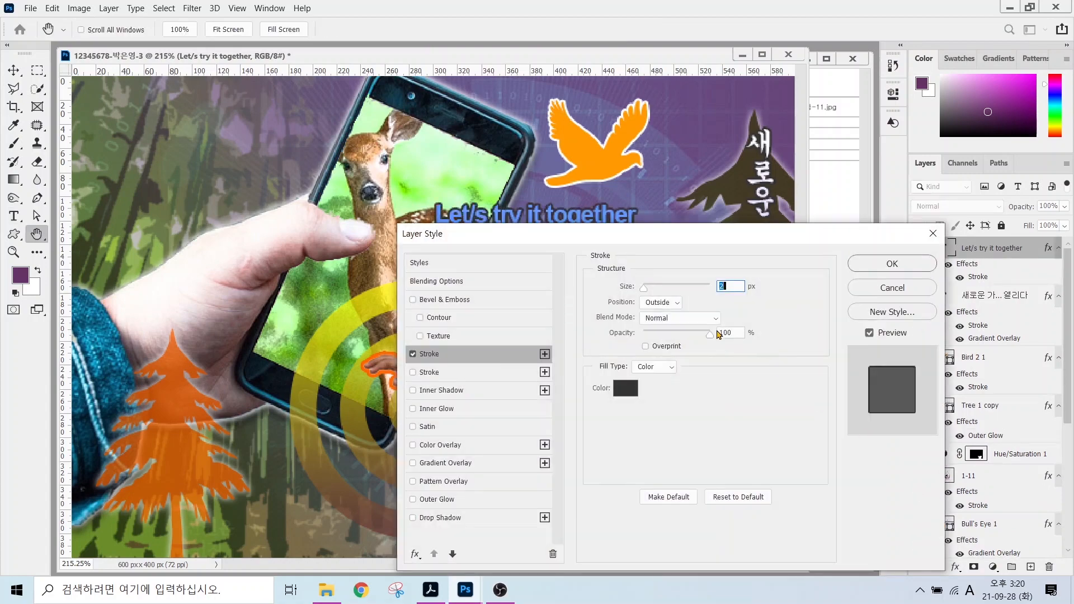
left_click(627, 391)
type("ffffcc")
key("Return")
left_click(873, 264)
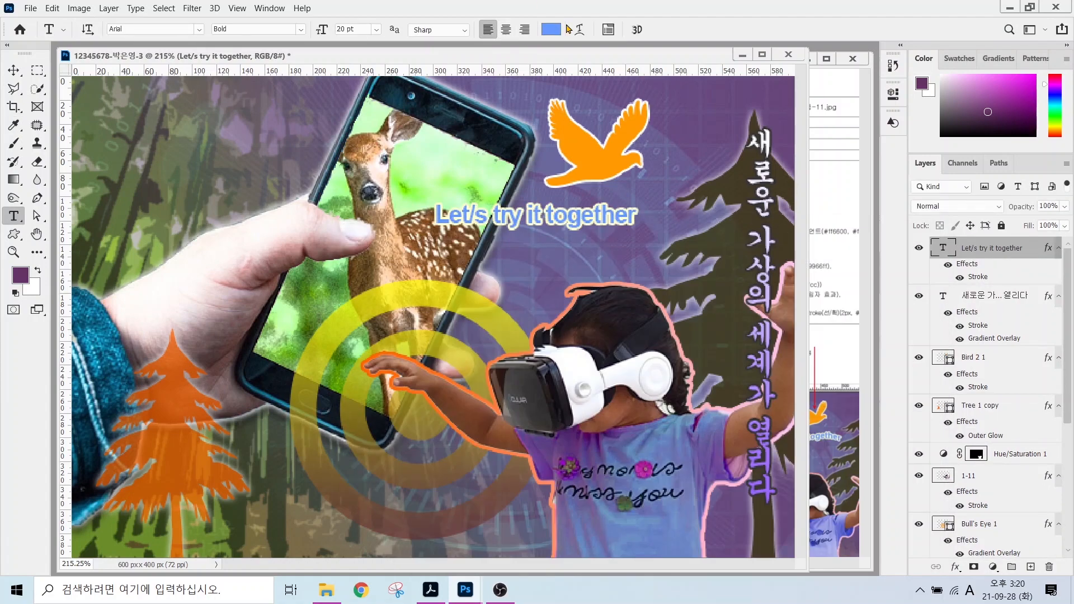
Warp the text with the Flag style at a reduced bend and nudge it beside the deer.
left_click(579, 29)
left_click(508, 254)
left_click(487, 410)
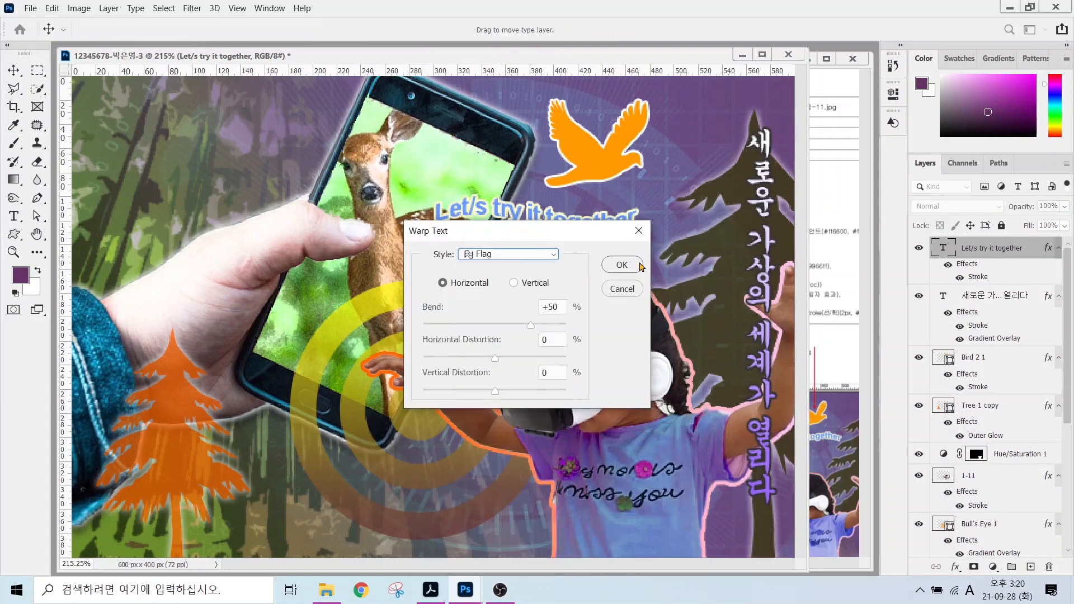
left_click(473, 325)
left_click(619, 266)
left_click(13, 70)
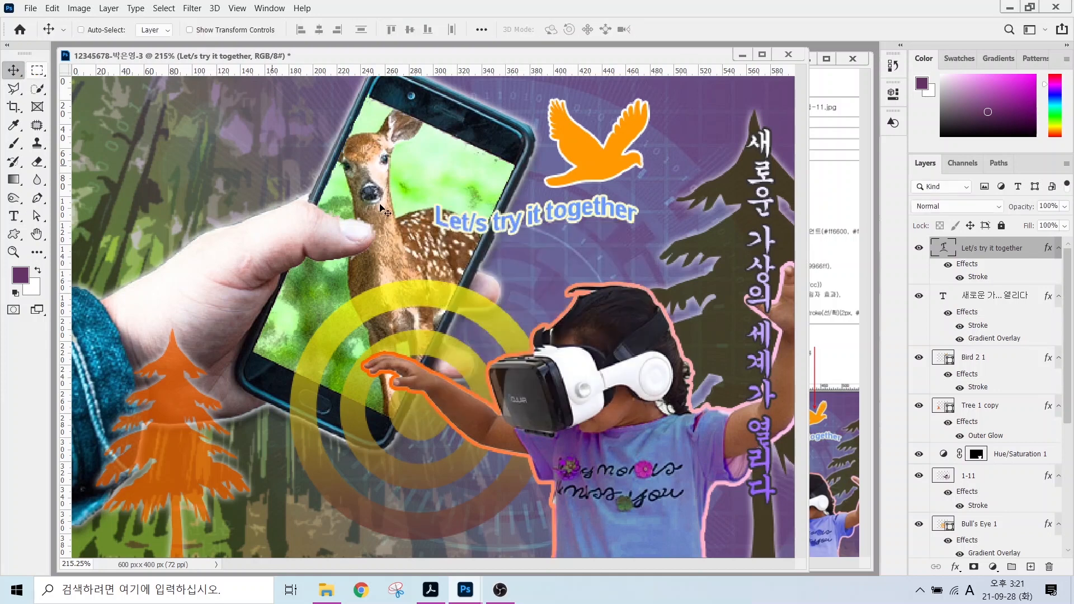
left_click_drag(530, 225, 560, 238)
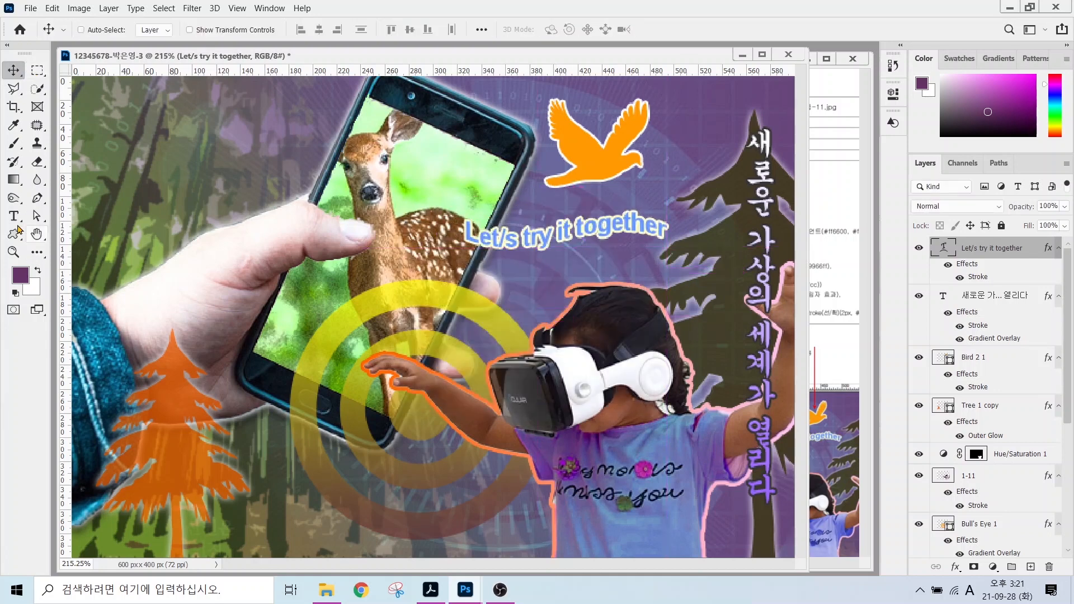
Type a two-line 'VR' / 'Experience' title in a new text box at upper left.
key("t")
left_click(175, 188)
type("VR")
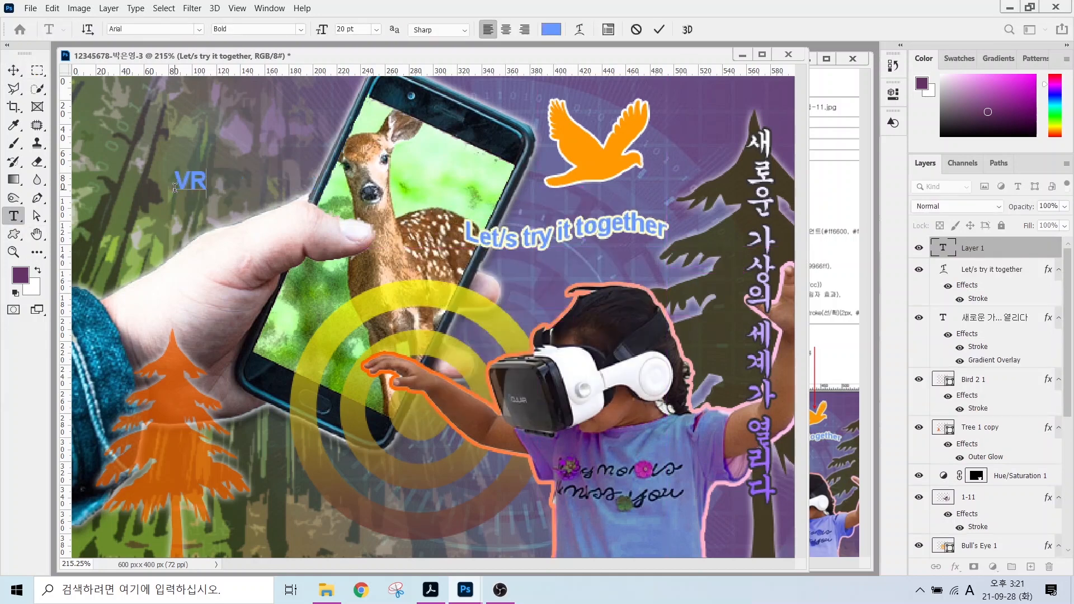
key("Return")
type("EXperience")
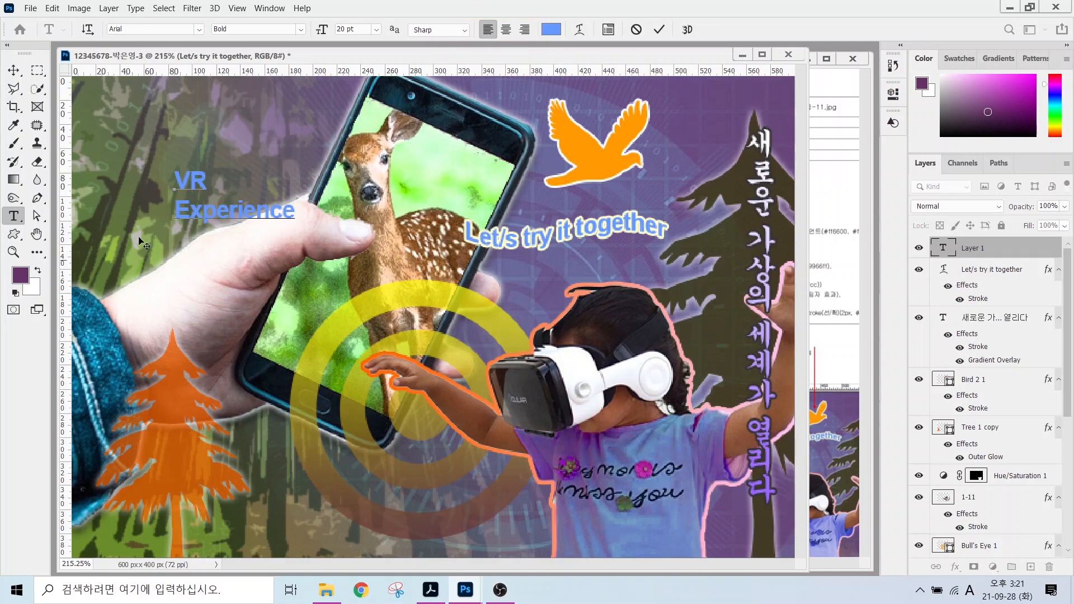
Centre-align the title and set it to Times New Roman at 35 pt.
left_click_drag(181, 180, 331, 222)
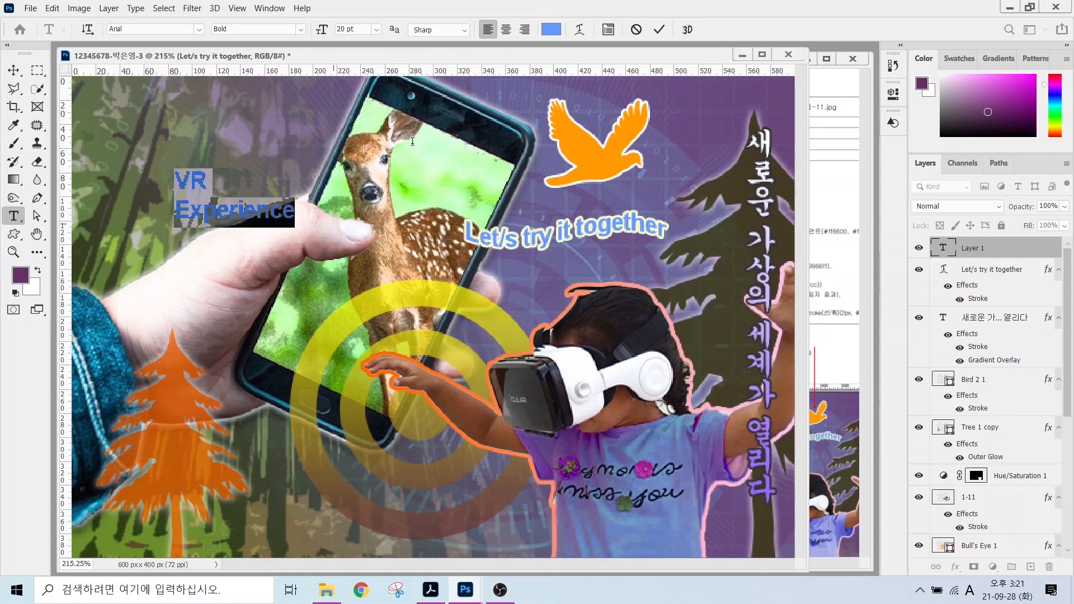
left_click(505, 31)
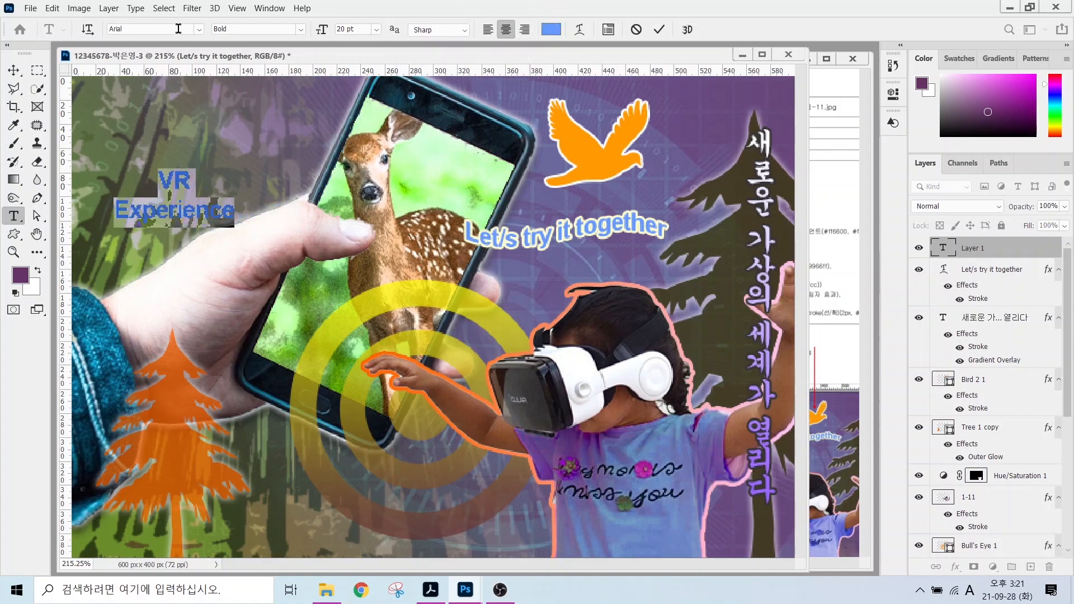
left_click(199, 29)
left_click(172, 136)
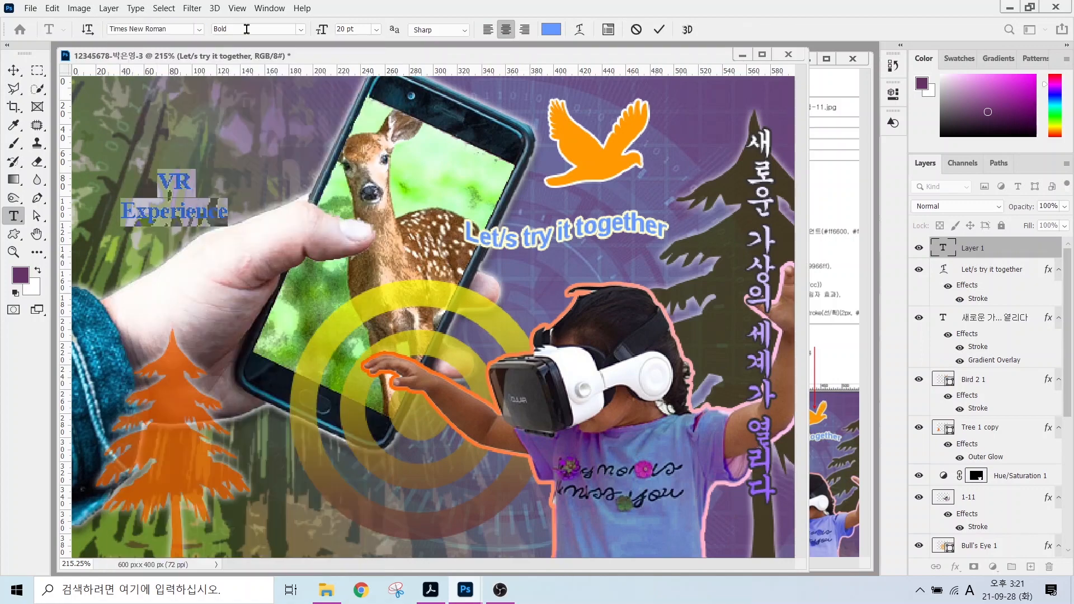
left_click(361, 30)
type("35")
key("Return")
Enlarge just the word 'VR' to 50 pt and commit the text.
left_click_drag(140, 173, 204, 178)
left_click_drag(348, 29, 315, 37)
type("50")
key("Return")
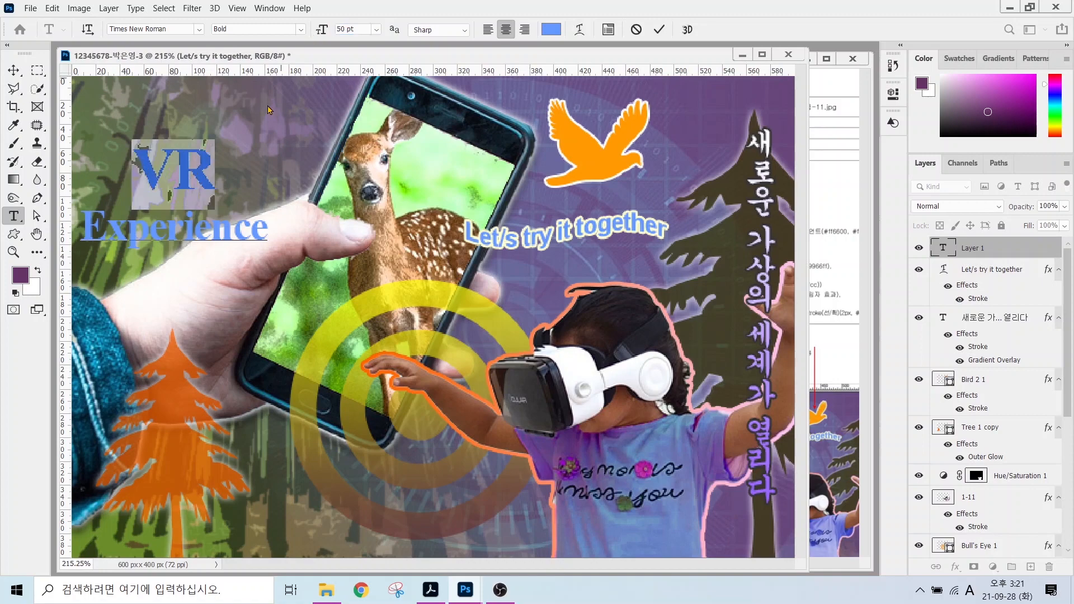
left_click(14, 70)
Add Drop Shadow and Gradient Overlay layer effects to the title.
left_click(955, 566)
left_click(979, 562)
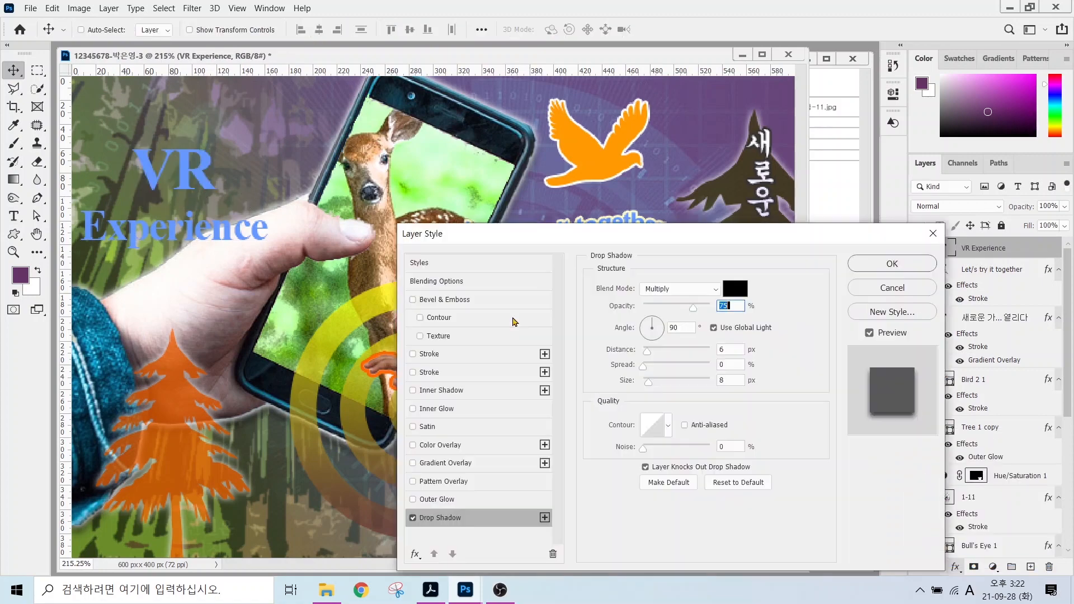
left_click(449, 463)
left_click(680, 319)
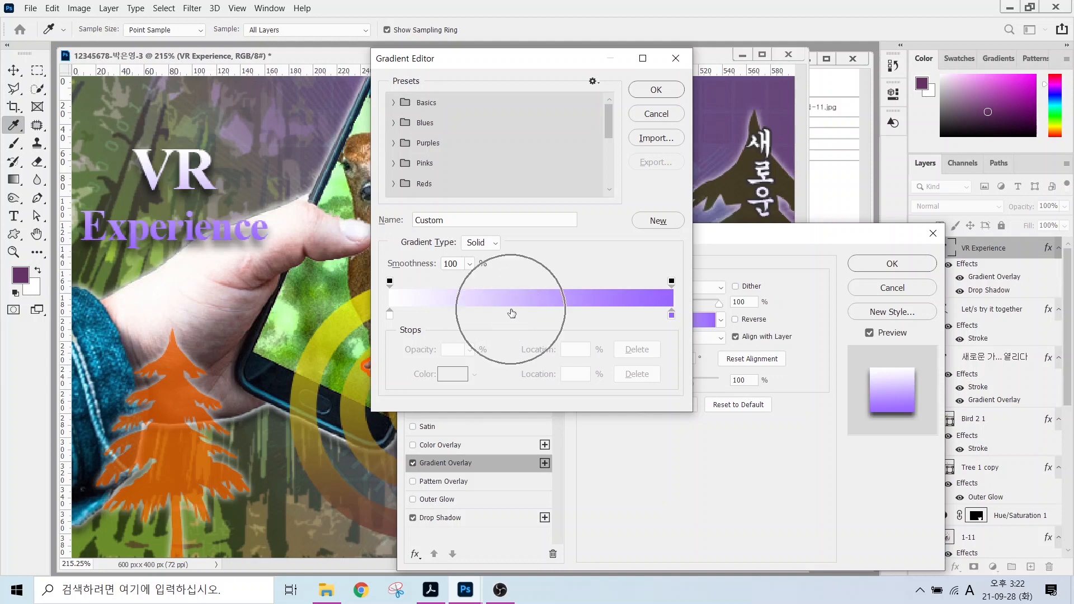
Edit the gradient with a dark purple middle stop and #ff66ff left stop, then apply the effects.
left_click(512, 312)
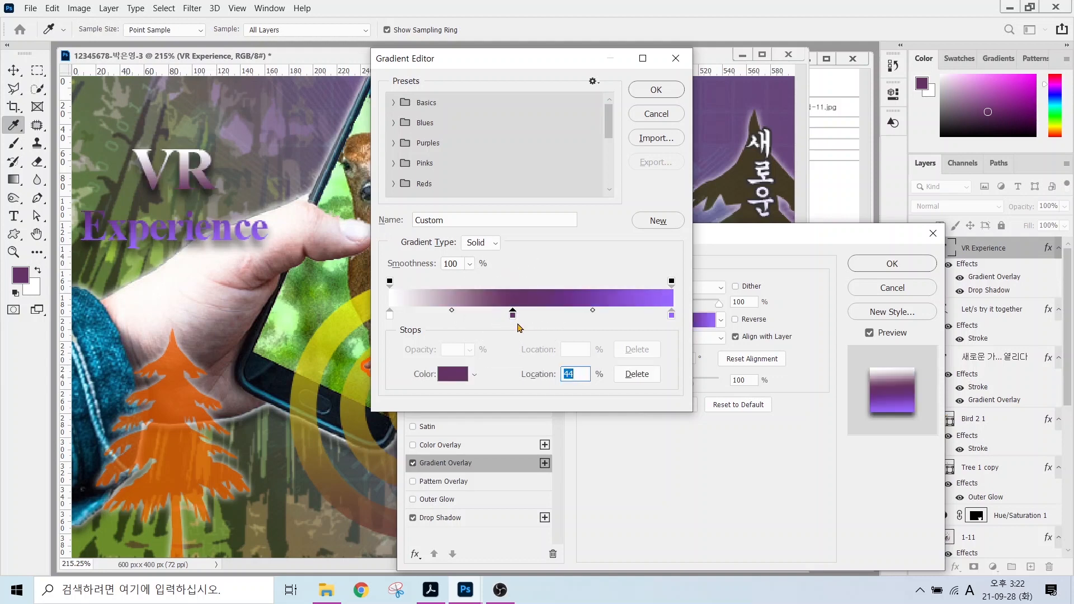
double_click(390, 312)
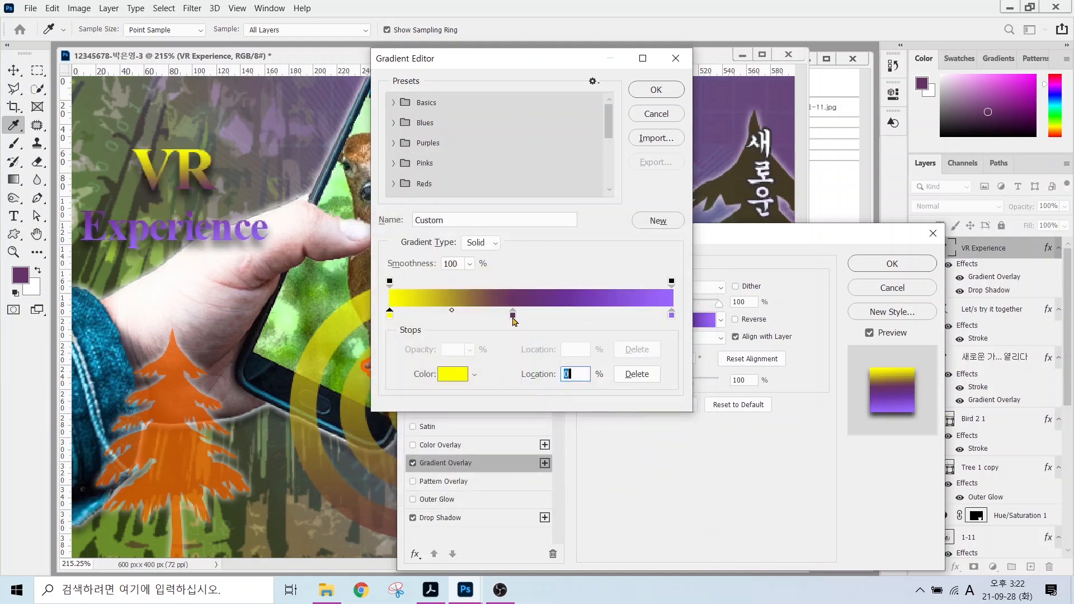
type("0")
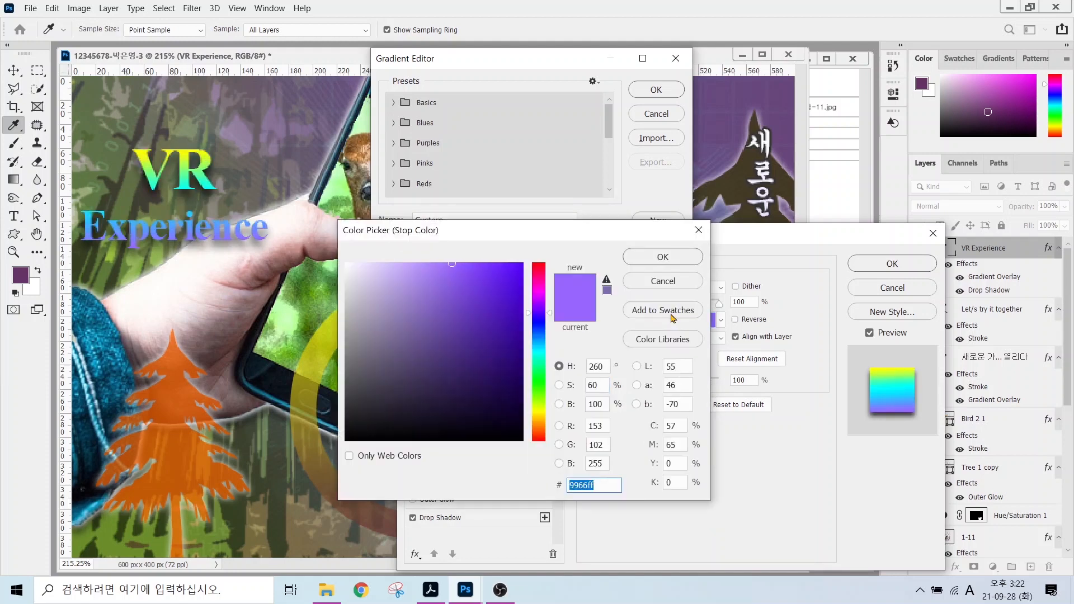
type("ff66ff")
key("Return")
left_click(647, 94)
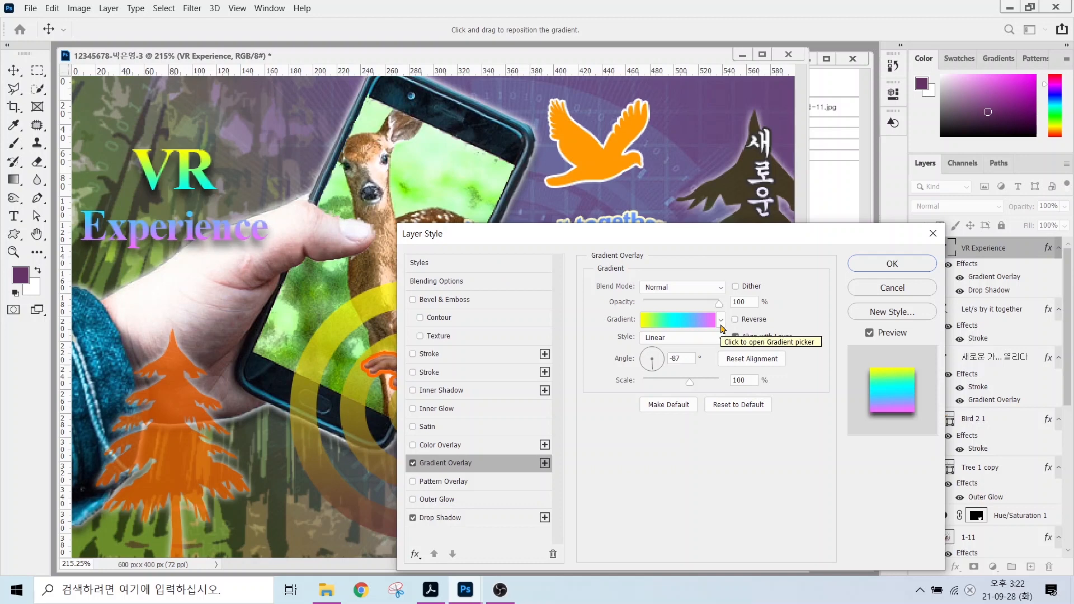
left_click(886, 266)
left_click(13, 216)
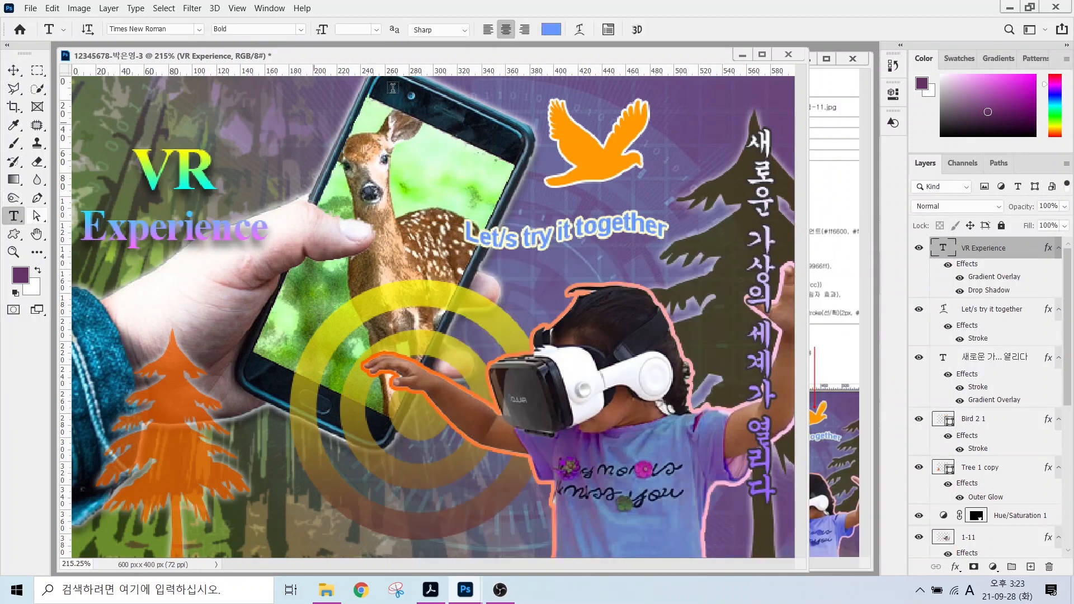
Warp the title text with the Arc style at a +23 bend.
left_click(580, 29)
left_click(507, 254)
left_click(486, 286)
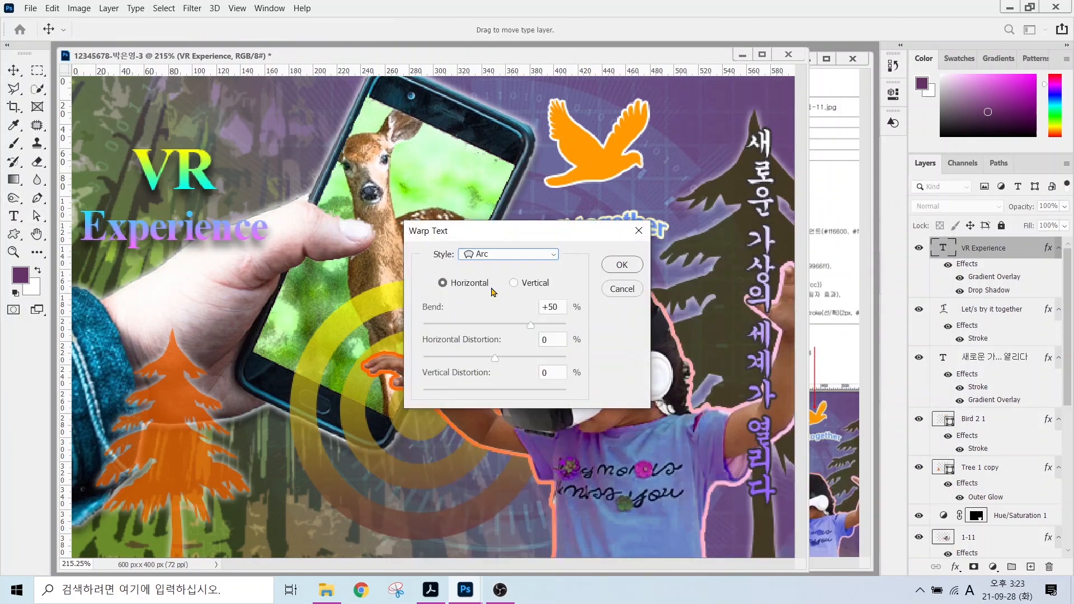
left_click(510, 324)
left_click(621, 264)
Rotate the title about 28° upward, move it up-right, and set its gradient angle to 84°.
key("ctrl+t")
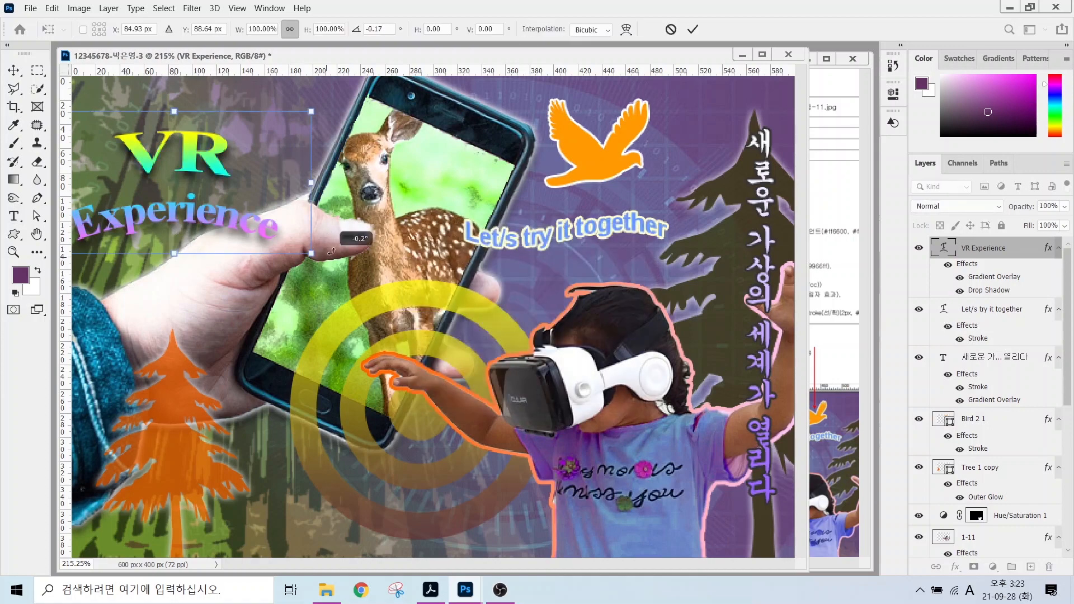
left_click_drag(356, 238, 332, 177)
left_click_drag(245, 188, 254, 176)
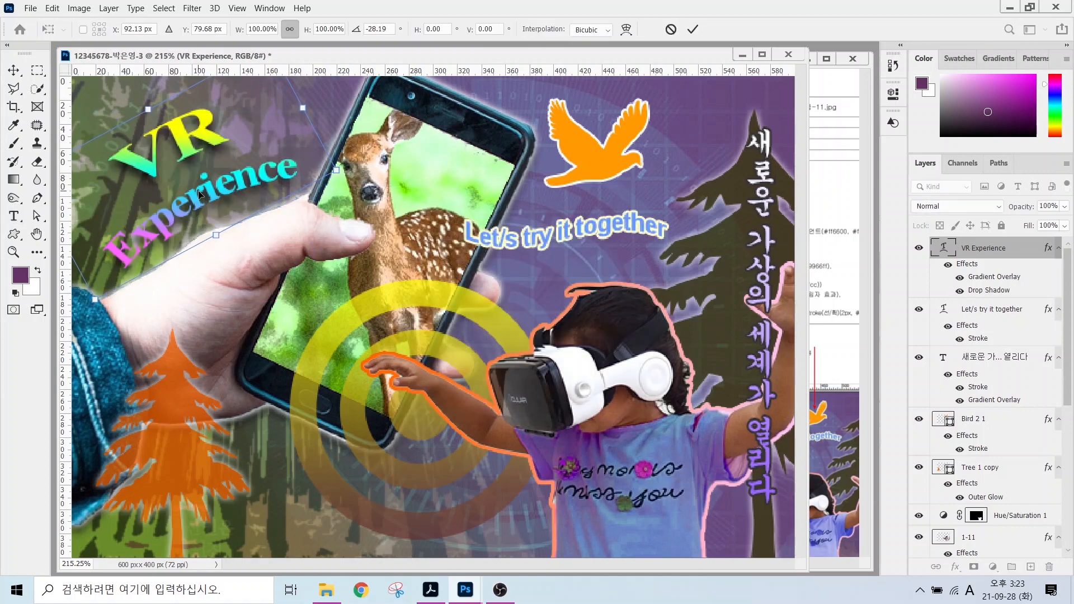
key("Return")
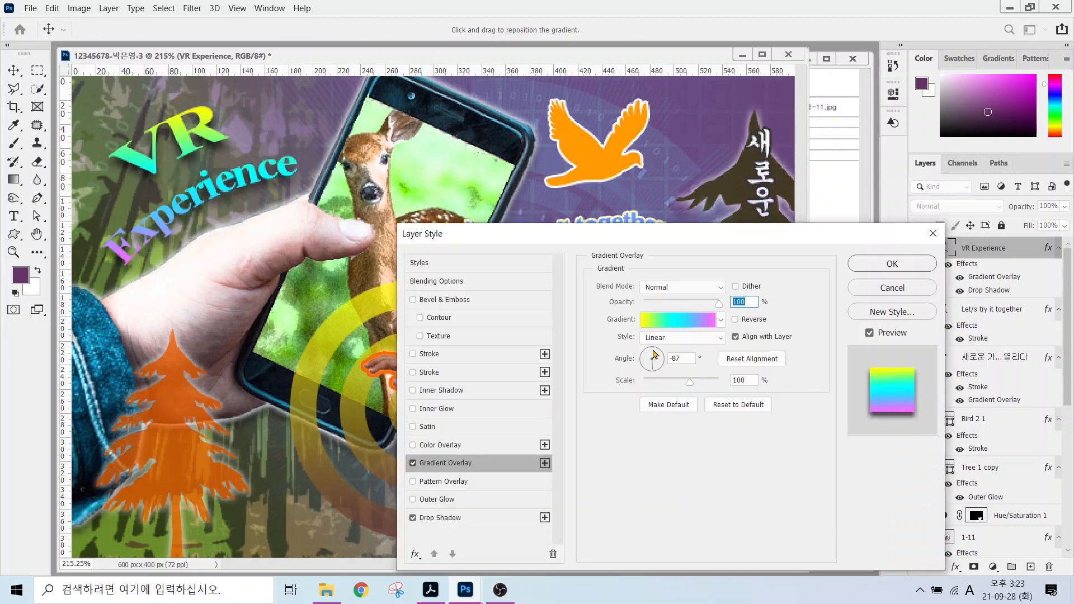
left_click(655, 354)
left_click(865, 266)
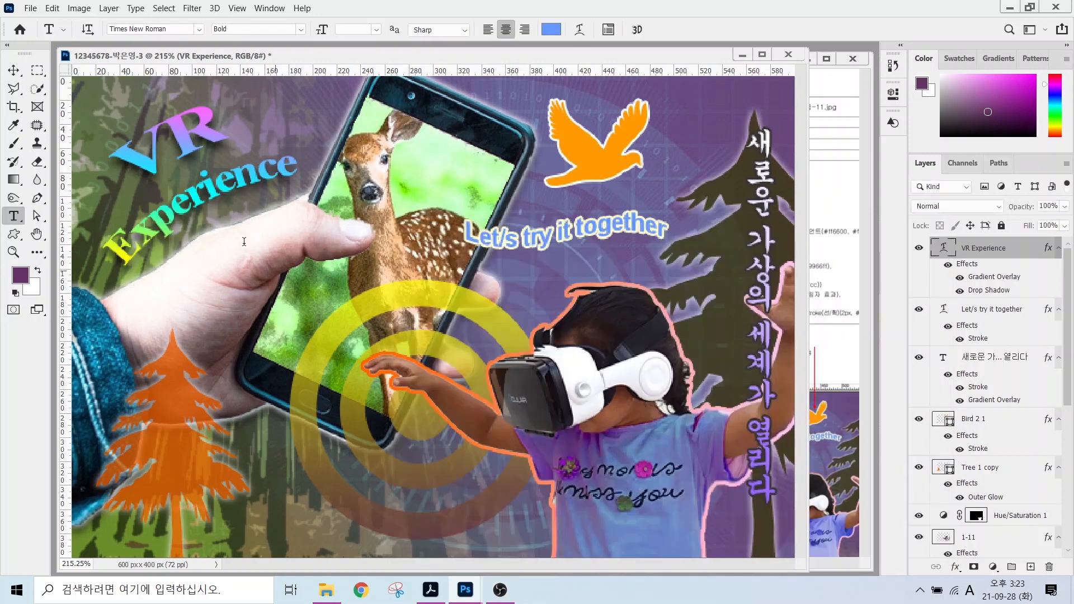
Add the lines '일시 : 2021. 12. 31.' and '장소 : 미디어 콘서트홀' below the title in 궁서.
left_click(206, 278)
key("BackSpace")
type("-□□")
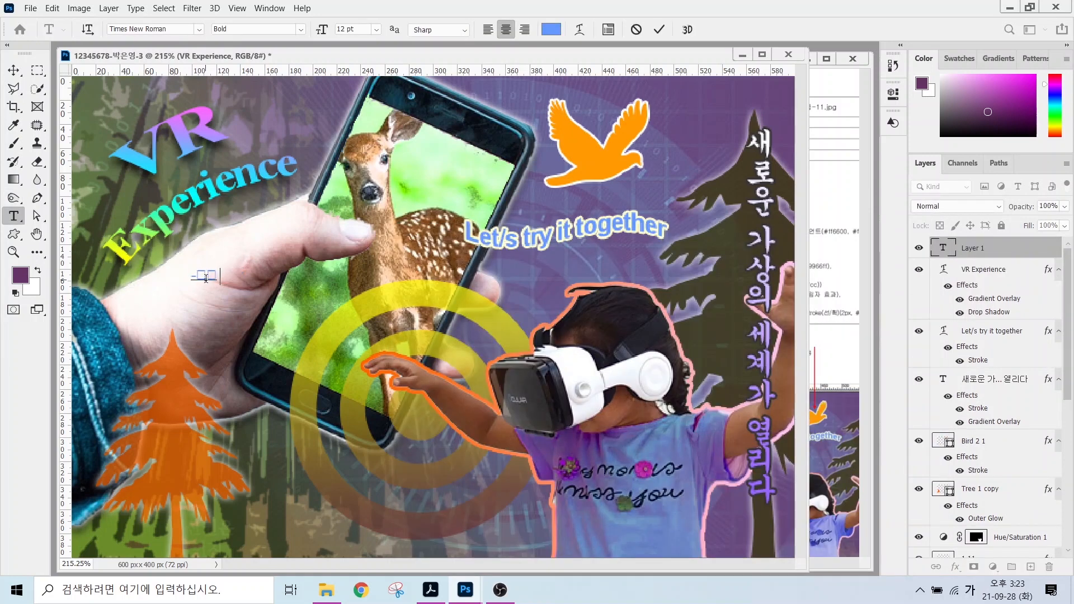
type(" : 2021. 12. 31.-장소 : 미디어 콘서트홀")
key("ctrl+Return")
left_click(198, 30)
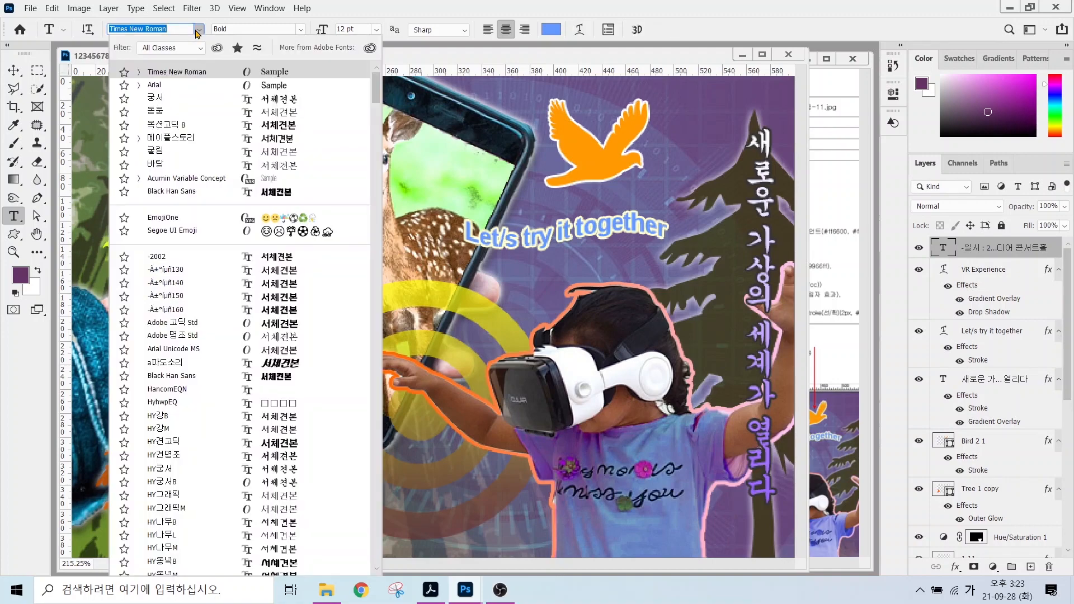
type("궁서")
key("Return")
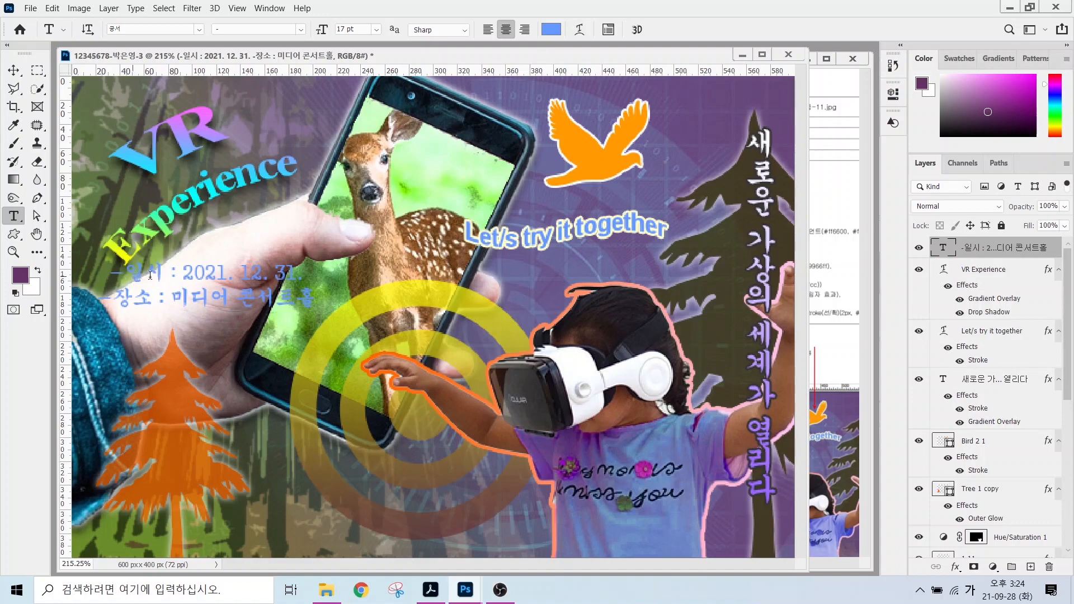
Left-align the date and venue text, set font 돋움 and colour #990066.
left_click(150, 275)
key("ctrl+a")
key("ctrl+shift+l")
left_click(199, 30)
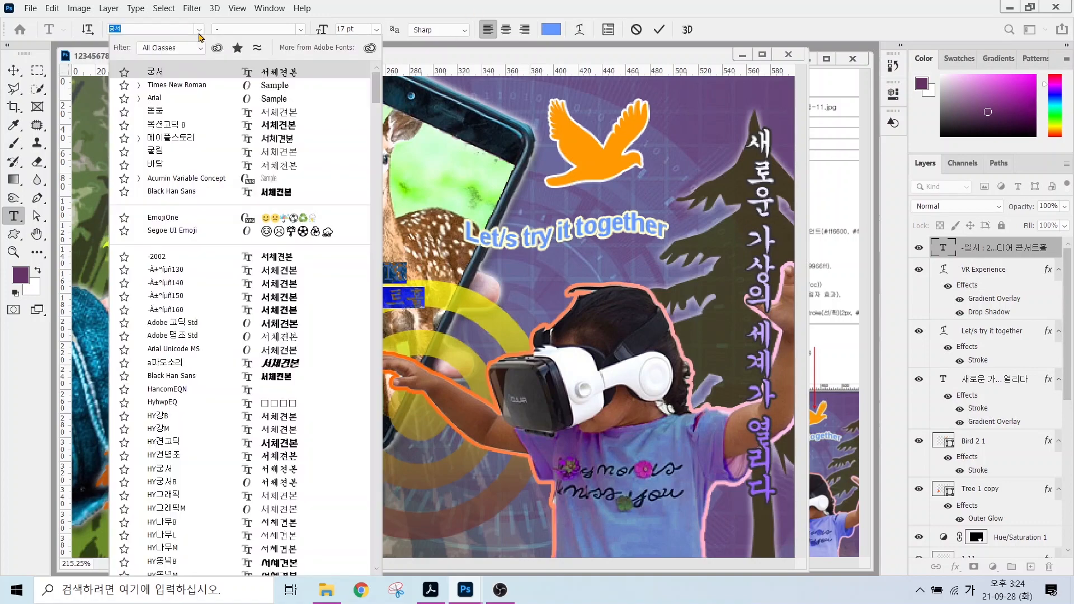
left_click(162, 114)
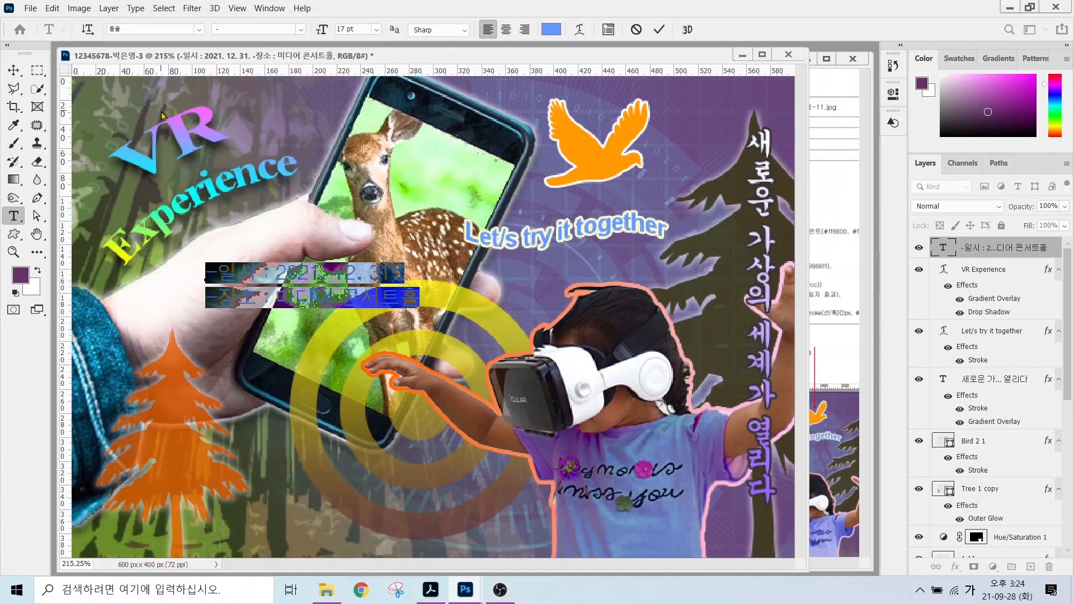
left_click(557, 28)
type("330099")
key("Return")
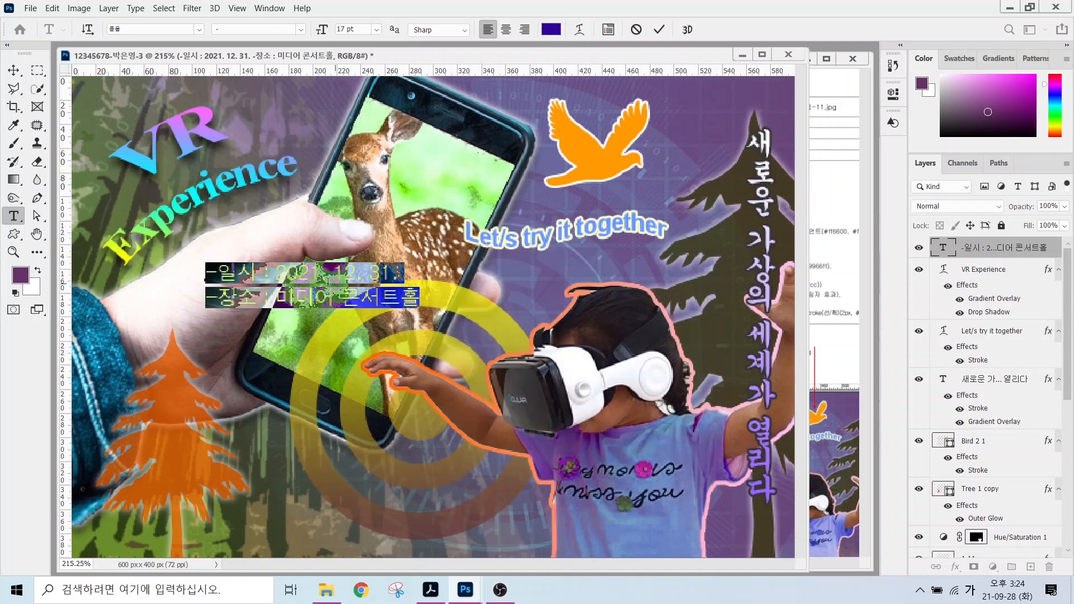
left_click(550, 29)
type("9900")
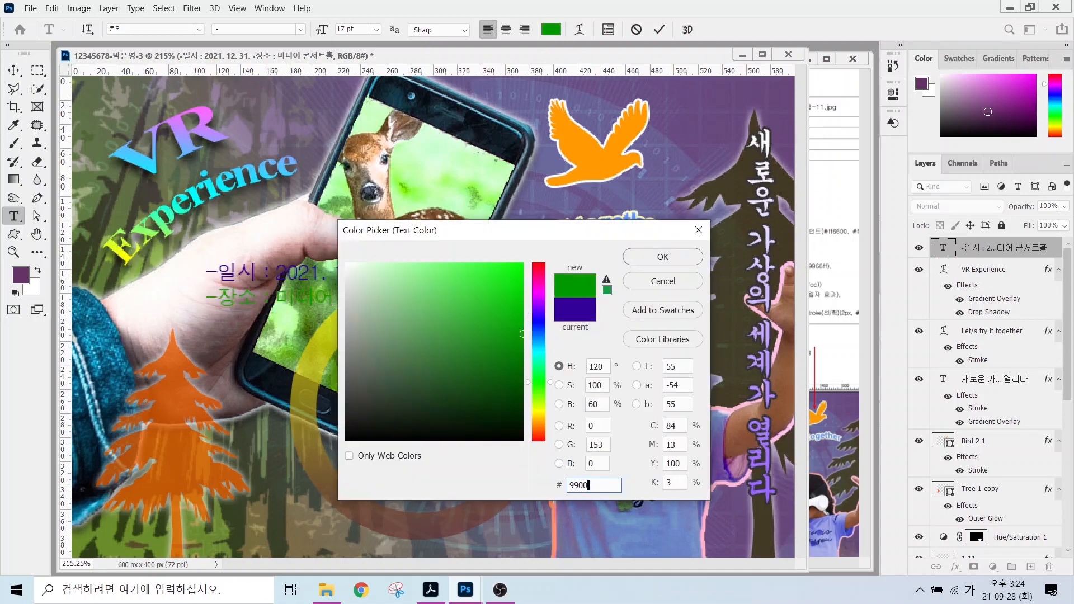
type("66")
key("Return")
Give the date and venue text a 2 px #99cccc Stroke effect.
left_click(954, 566)
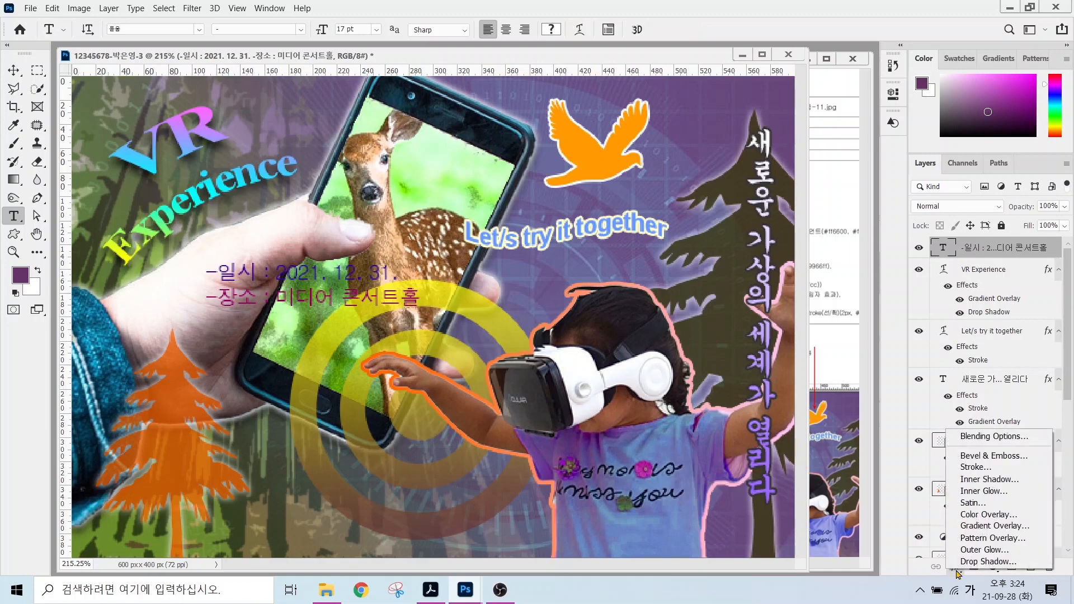
left_click(987, 470)
left_click(611, 387)
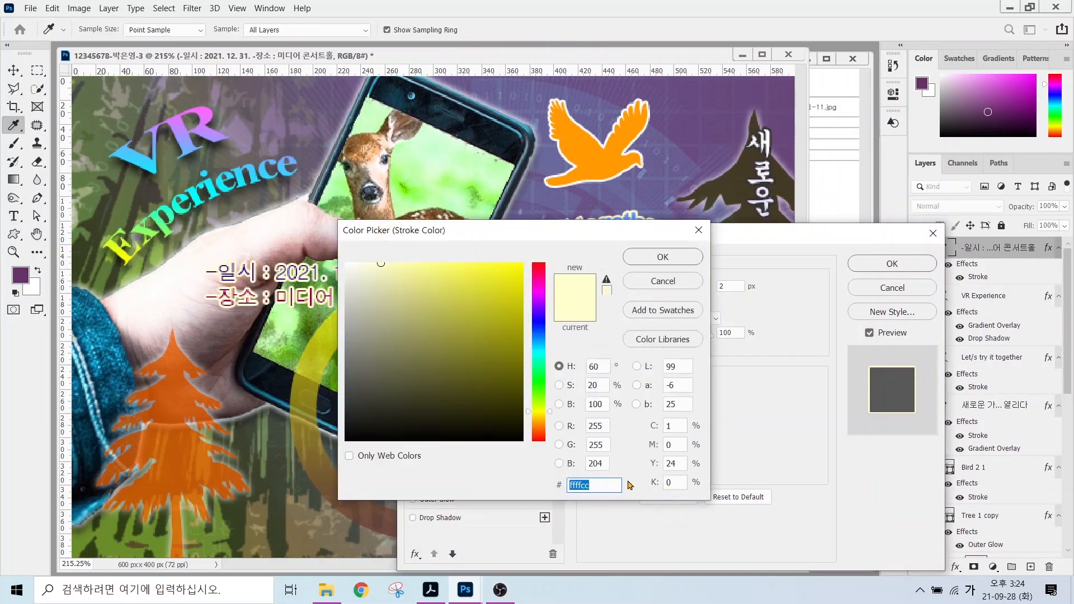
type("99ㅊ")
key("BackSpace")
key("Hangul")
type("cccc")
key("Return")
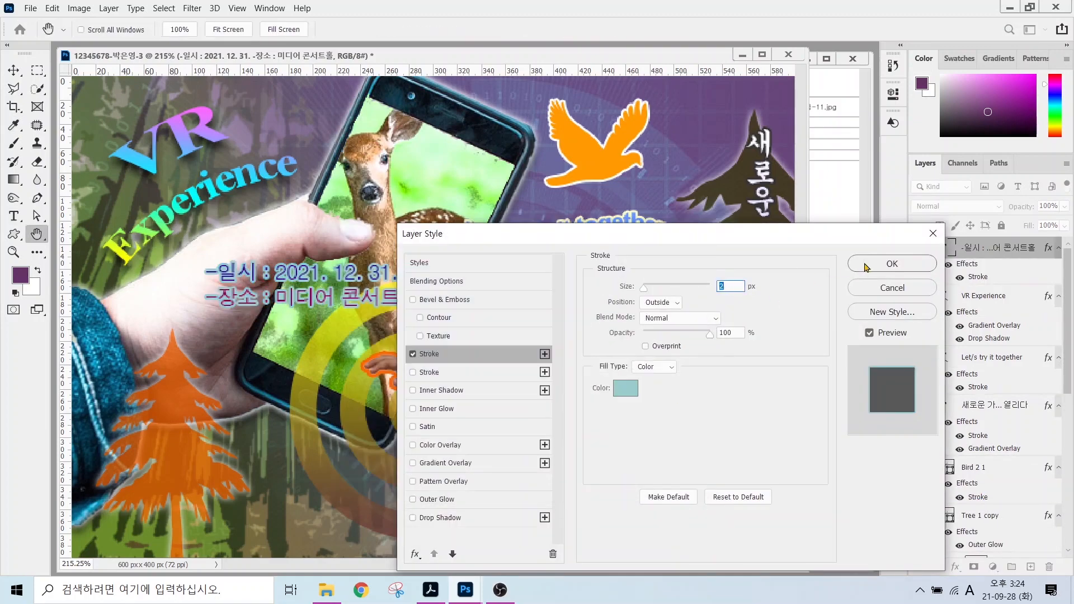
left_click(867, 265)
Move the info text to the poster's lower left and remove the extra space on the venue line.
key("v")
left_click_drag(294, 324, 269, 547)
left_click(13, 216)
left_click(192, 496)
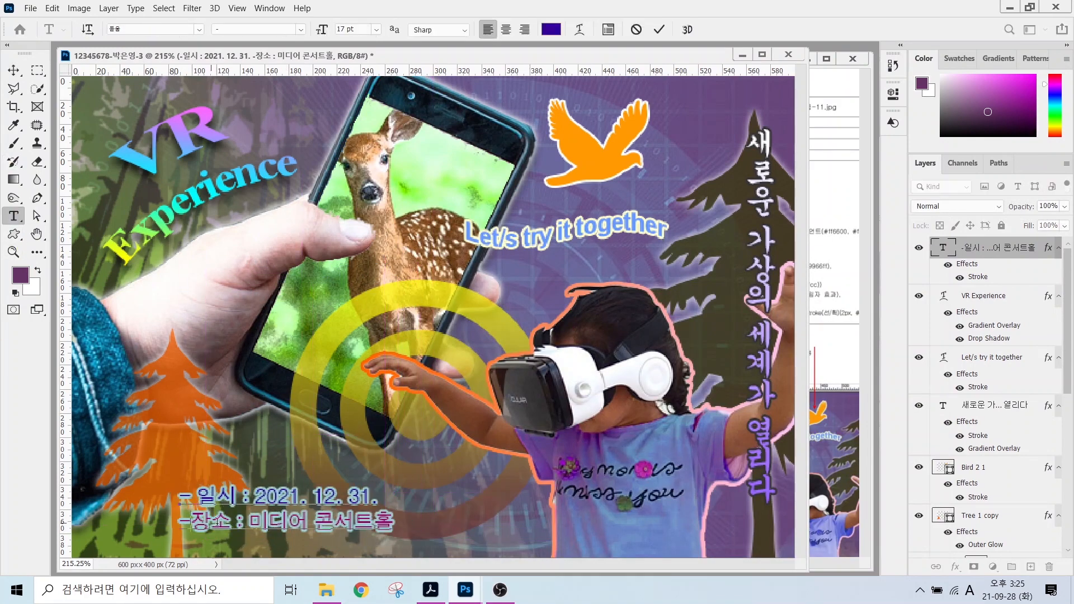
left_click(192, 523)
key("BackSpace")
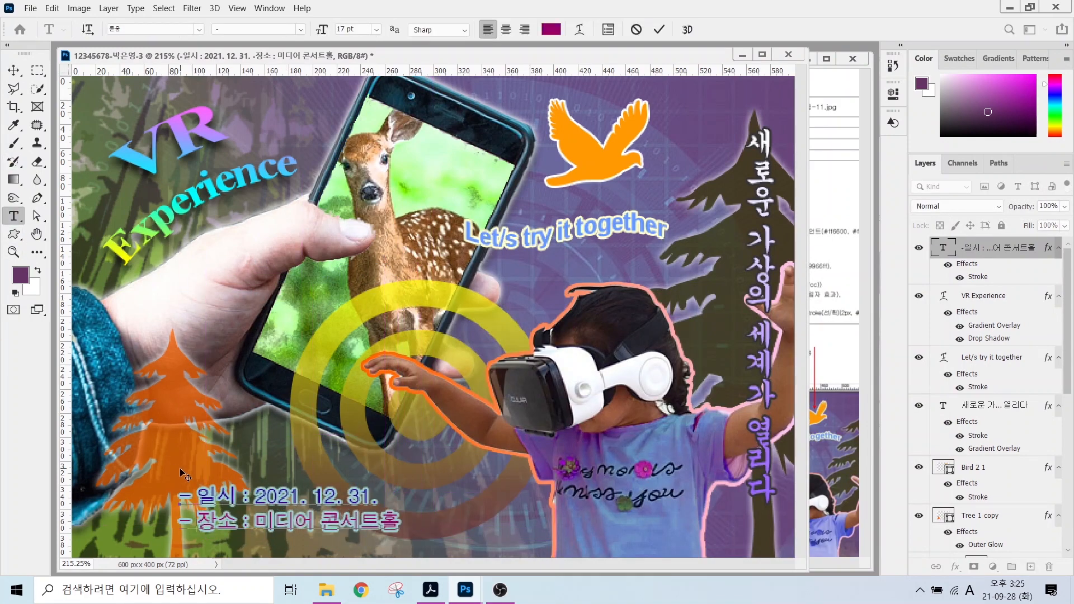
left_click(659, 29)
Zoom out to see the whole poster alongside the reference sheet.
left_click(12, 252)
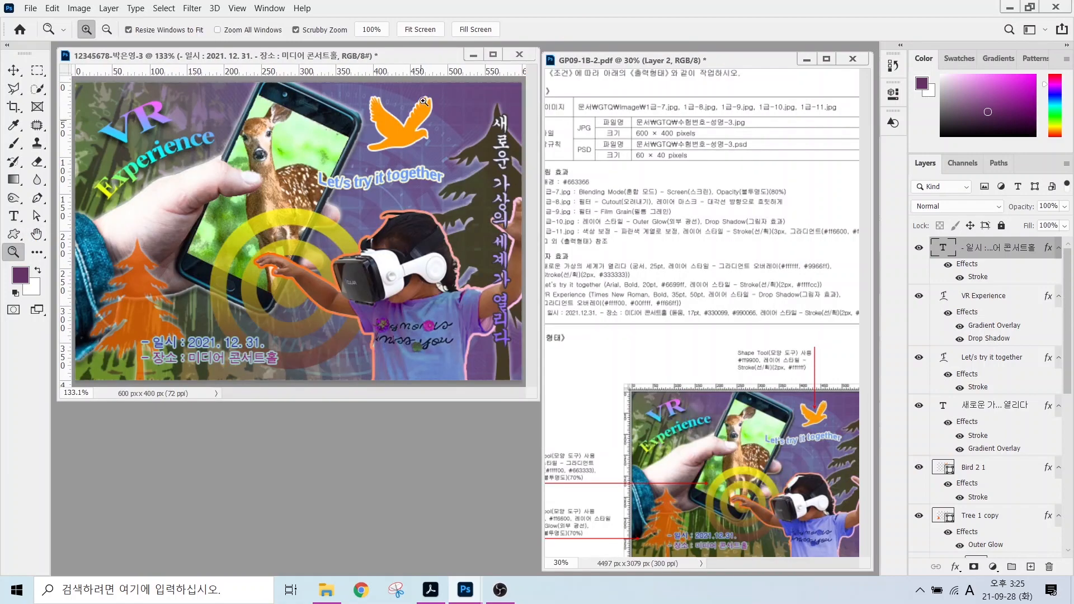
key("ctrl+2")
left_click_drag(931, 252, 819, 196)
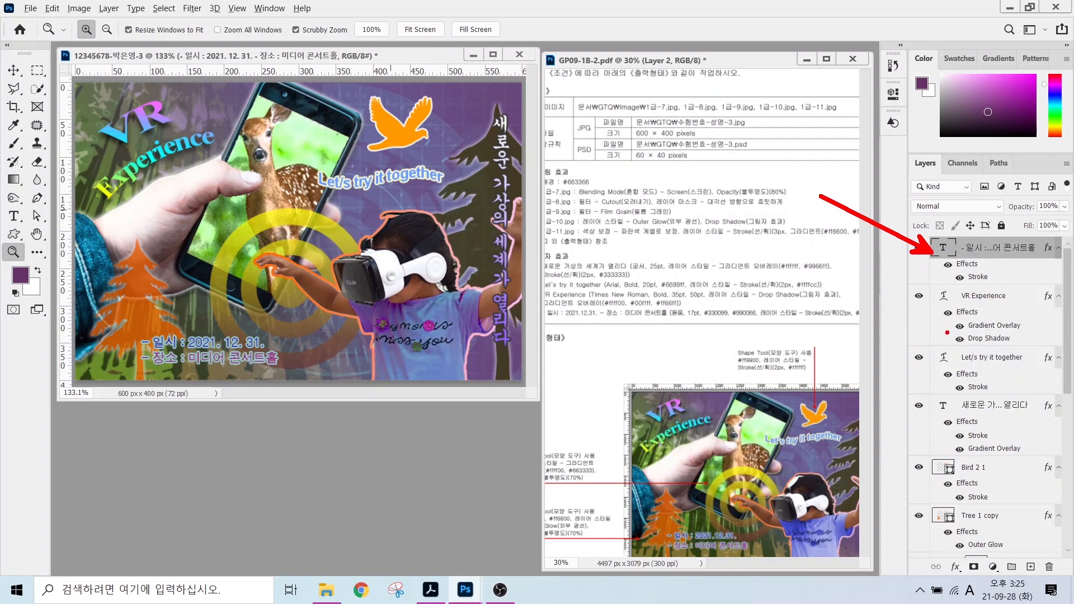
left_click_drag(946, 333, 881, 364)
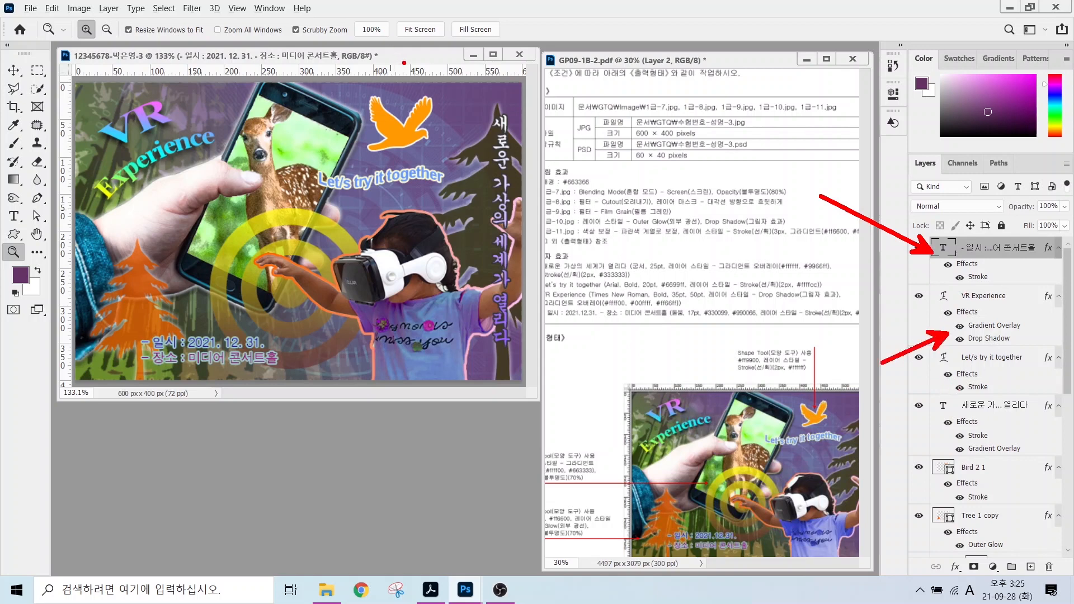
key("Escape")
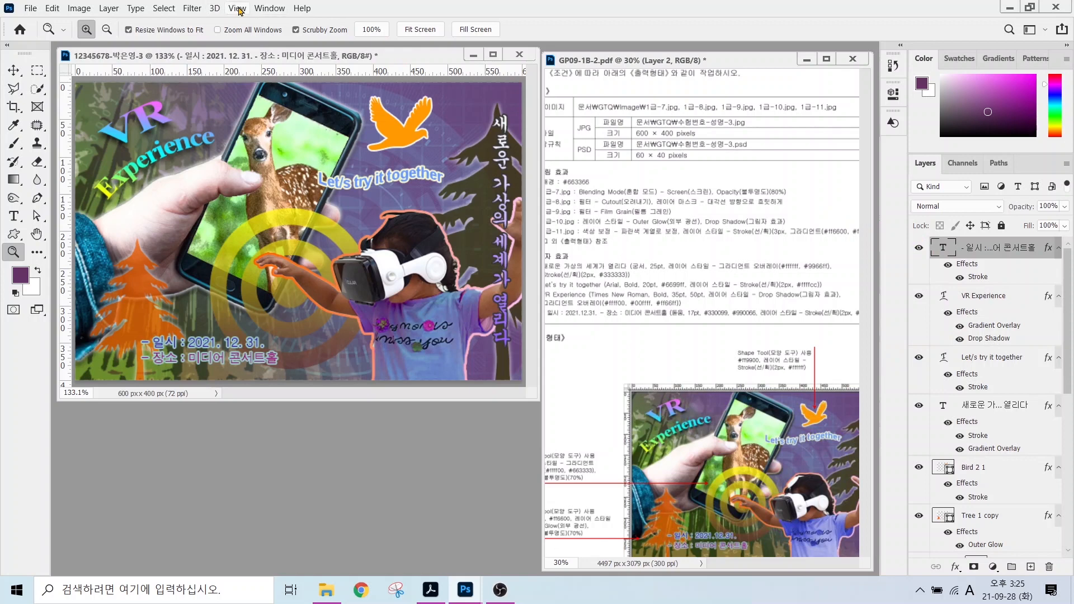
Turn off the rulers from the View menu.
left_click(238, 8)
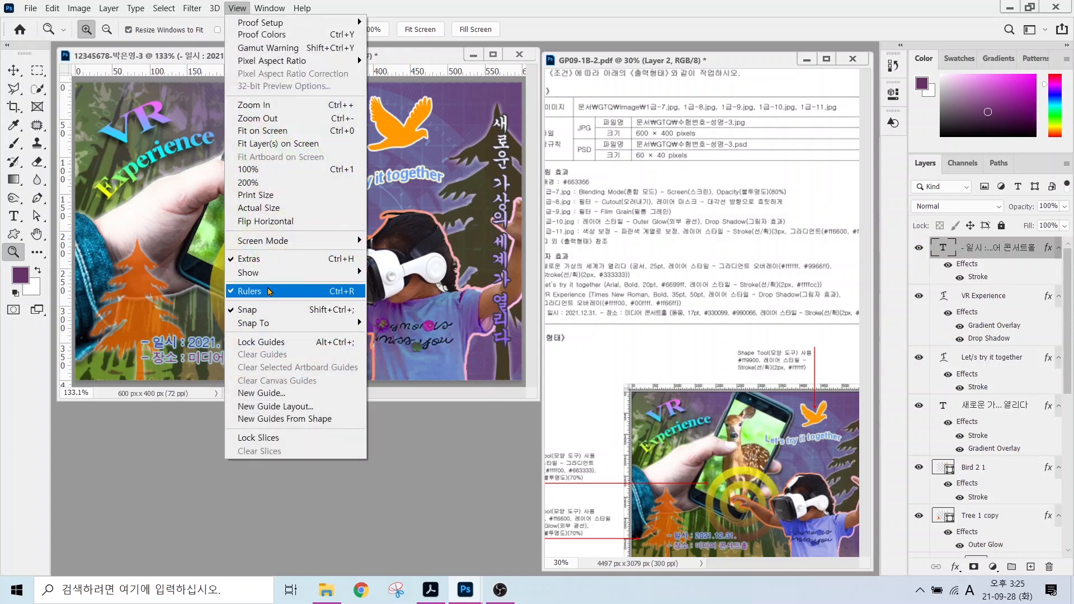
left_click(269, 291)
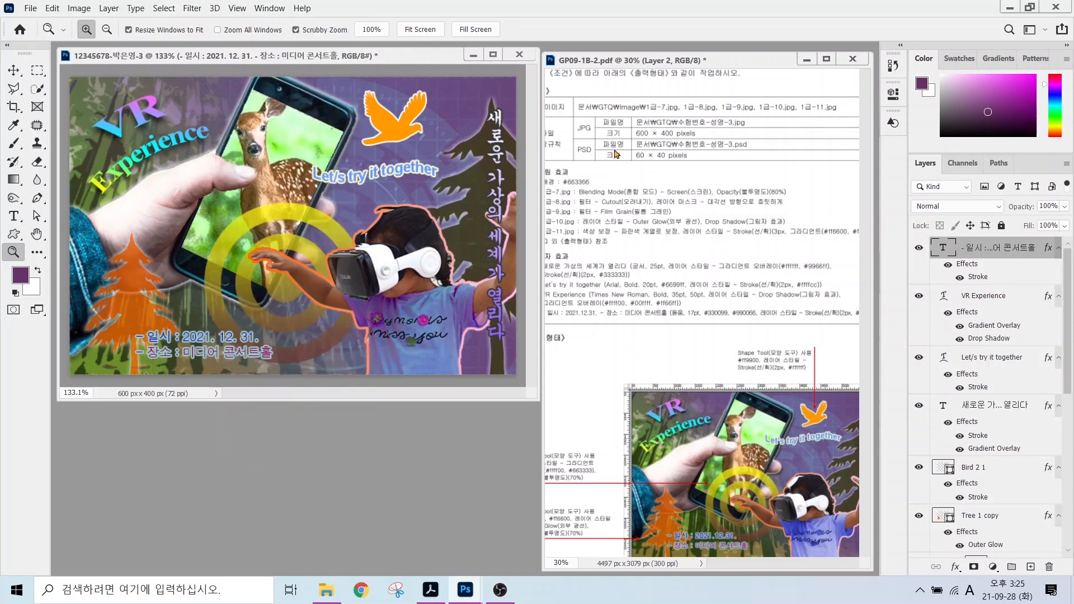
left_click(32, 8)
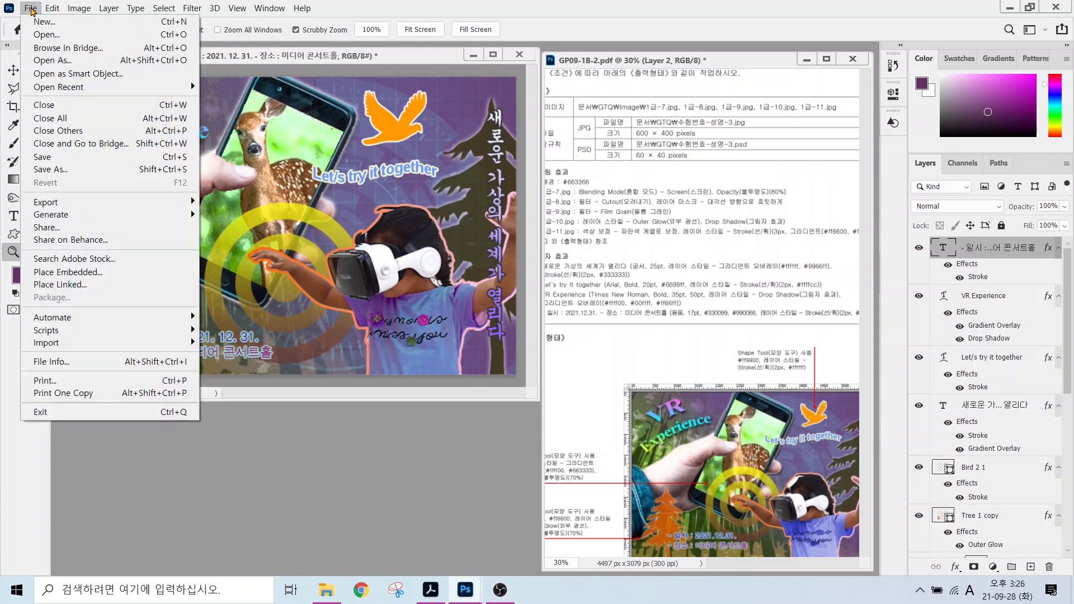
Save the poster as a JPEG in the GTQ folder with default quality settings.
left_click(53, 160)
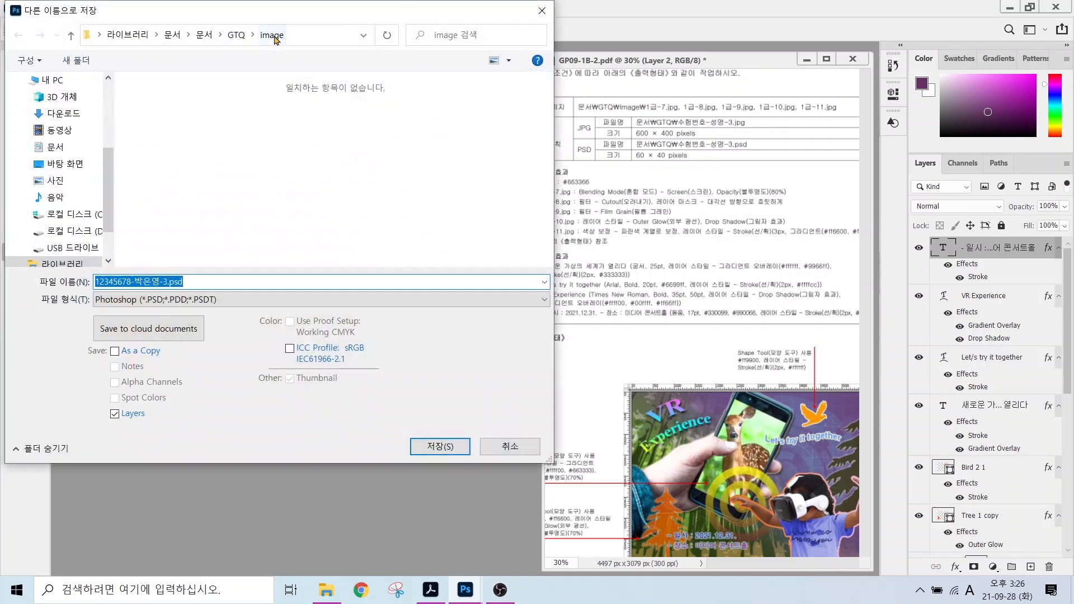
left_click(236, 35)
left_click(157, 300)
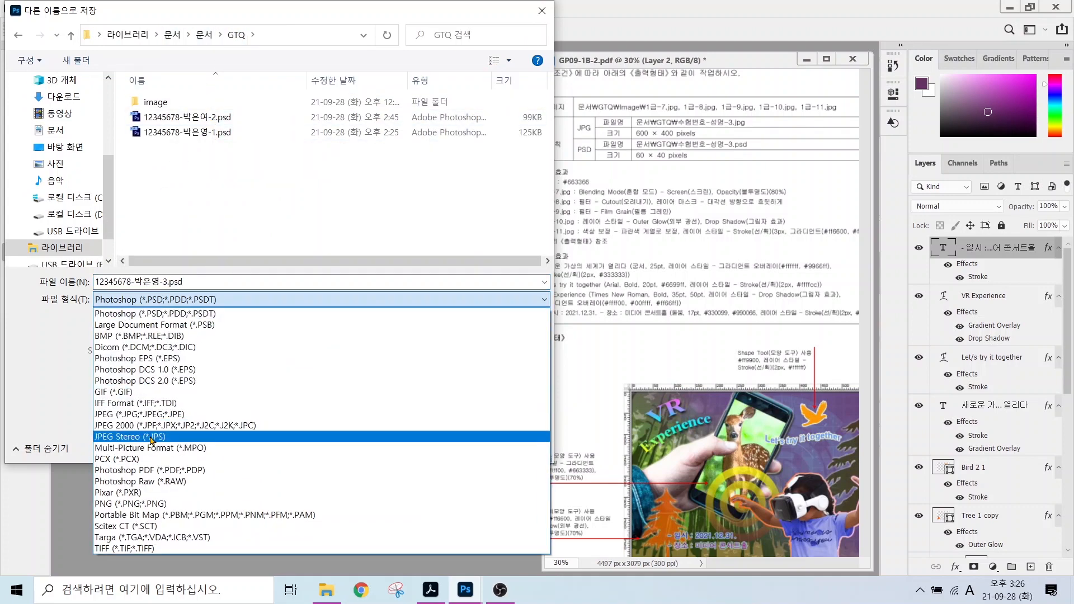
left_click(167, 413)
left_click(439, 445)
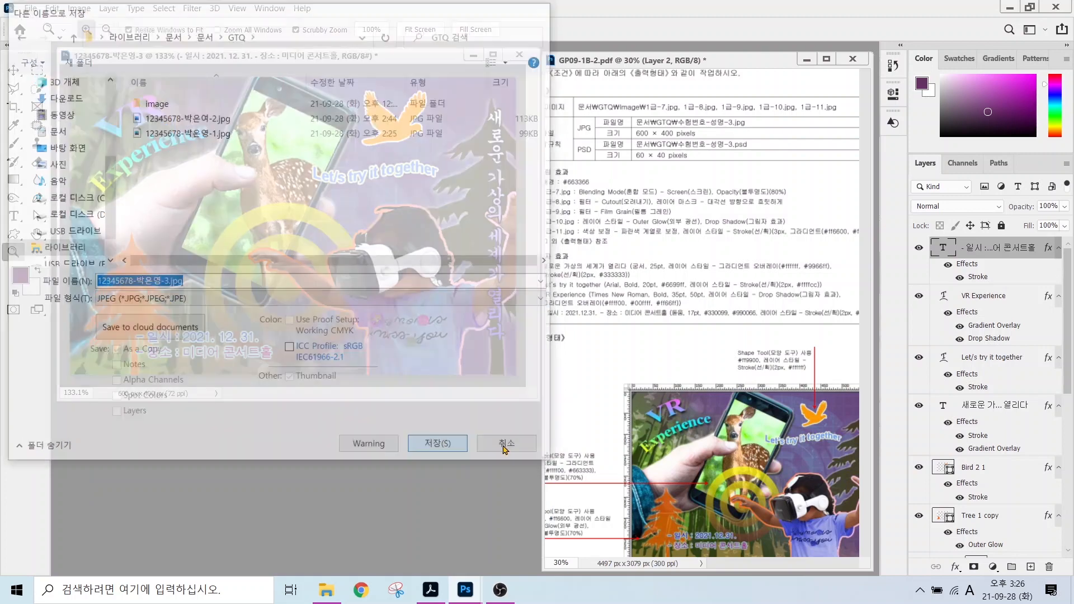
left_click(613, 135)
key("z")
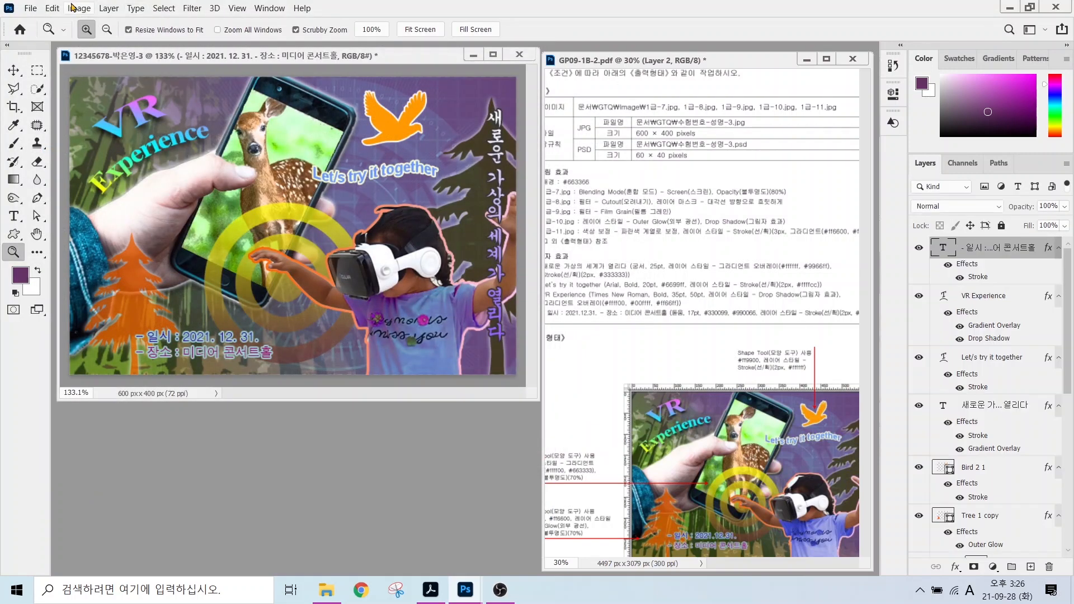
Resize the image to 60×40 pixels via Image Size.
left_click(79, 8)
left_click(101, 104)
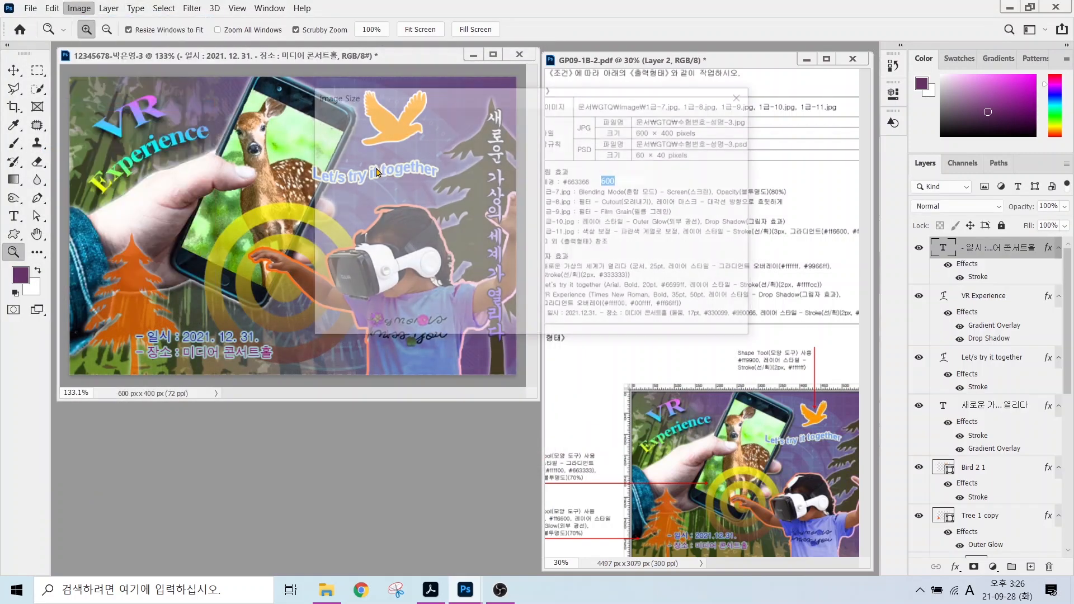
type("60")
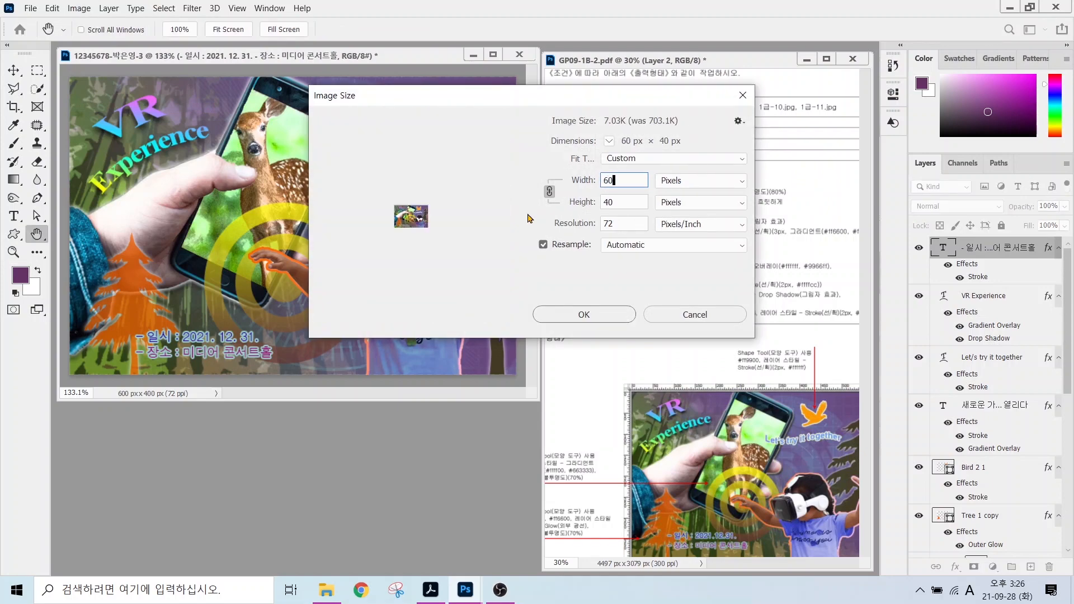
key("Return")
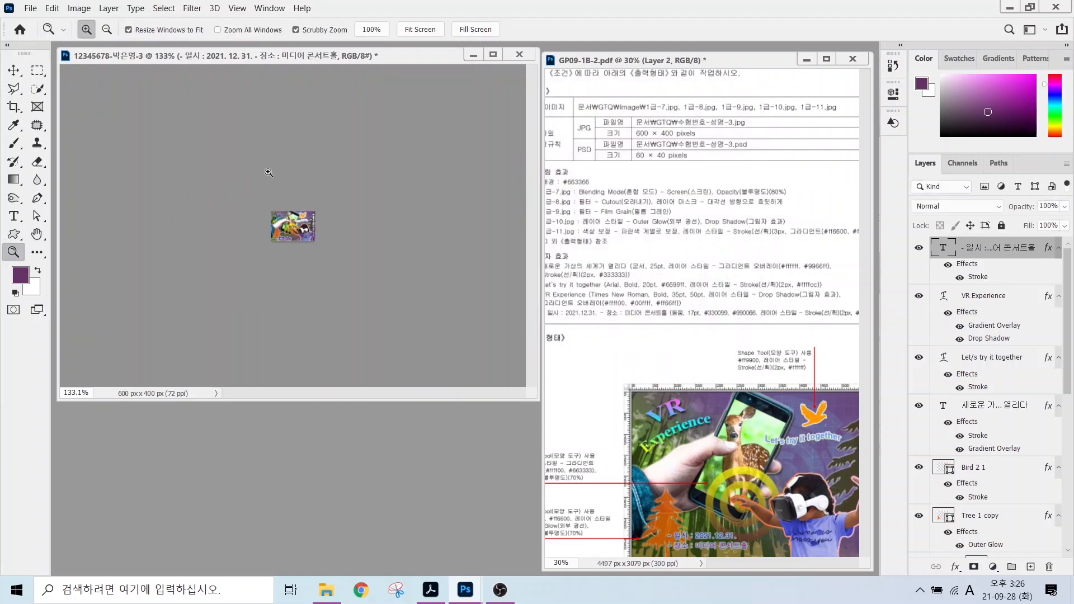
Save the reduced poster as a PSD file.
left_click(34, 9)
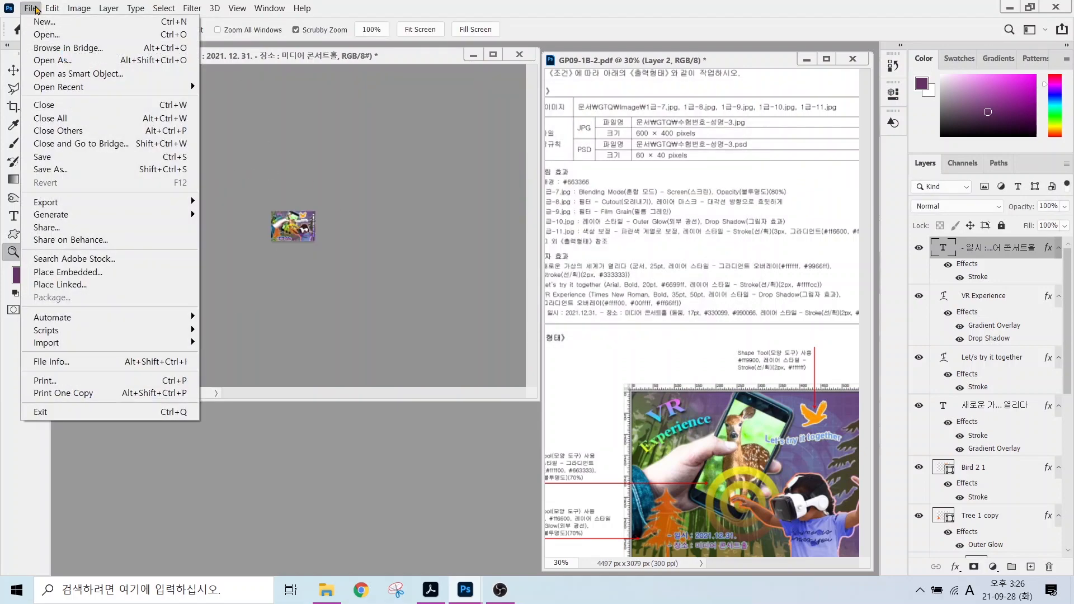
left_click(47, 170)
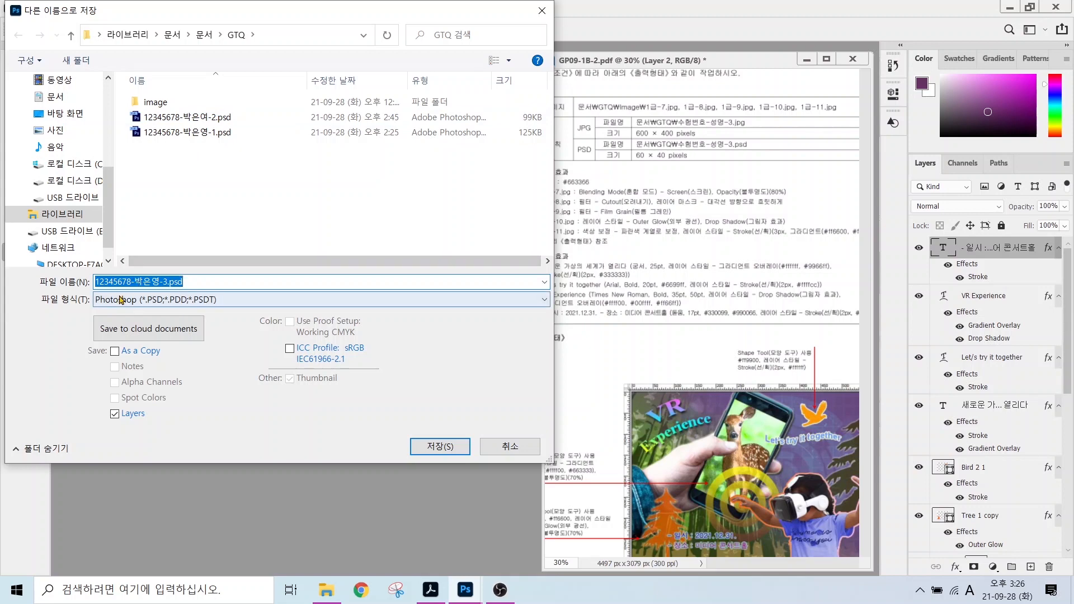
key("alt+2")
left_click_drag(100, 312, 157, 344)
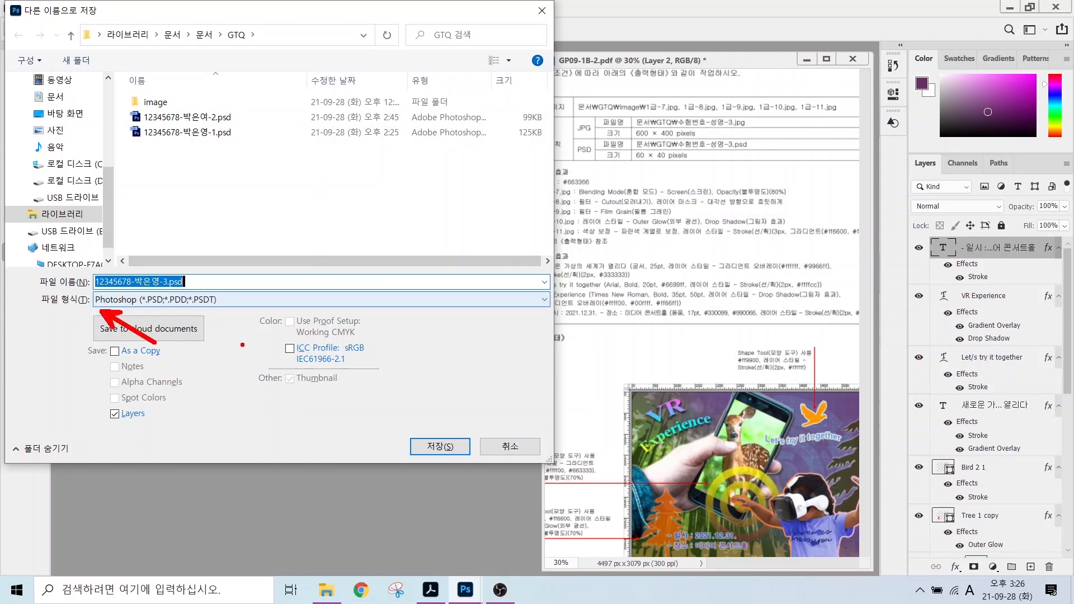
left_click(440, 446)
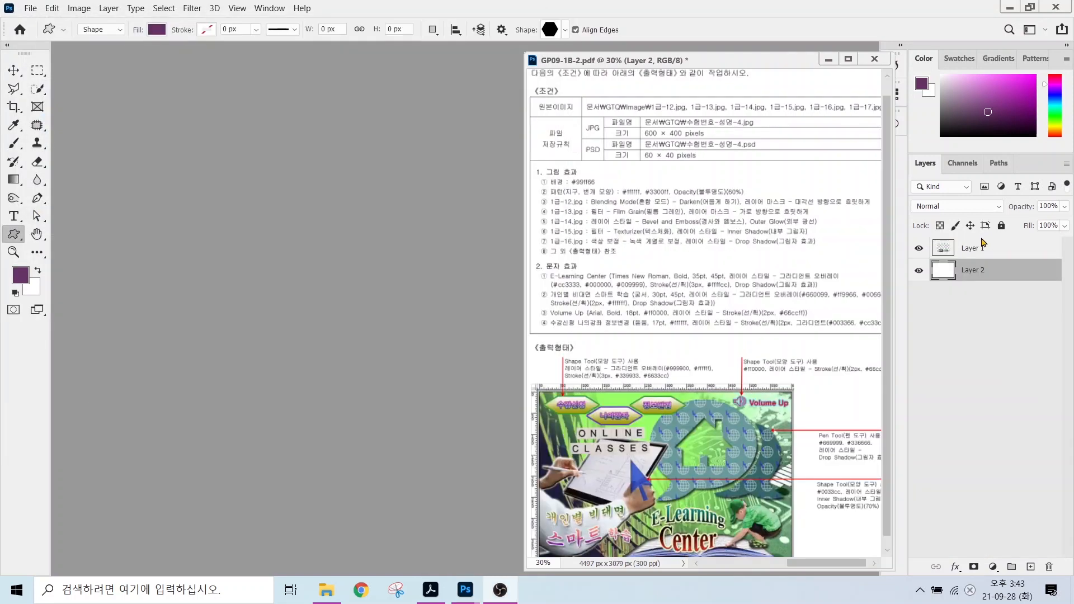
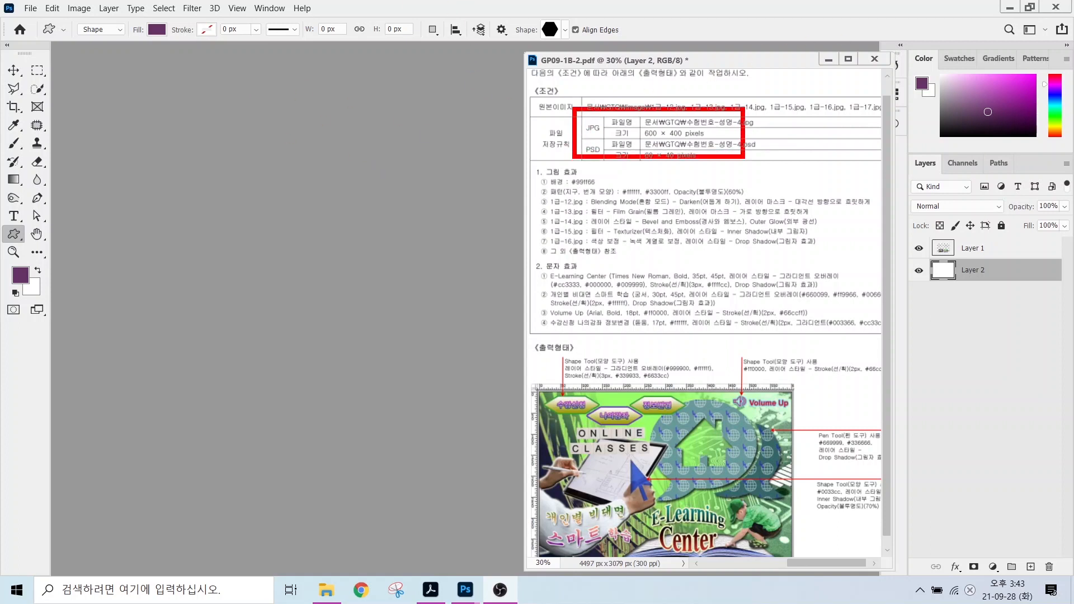
Start a new document named with the candidate's exam number and name.
left_click(30, 11)
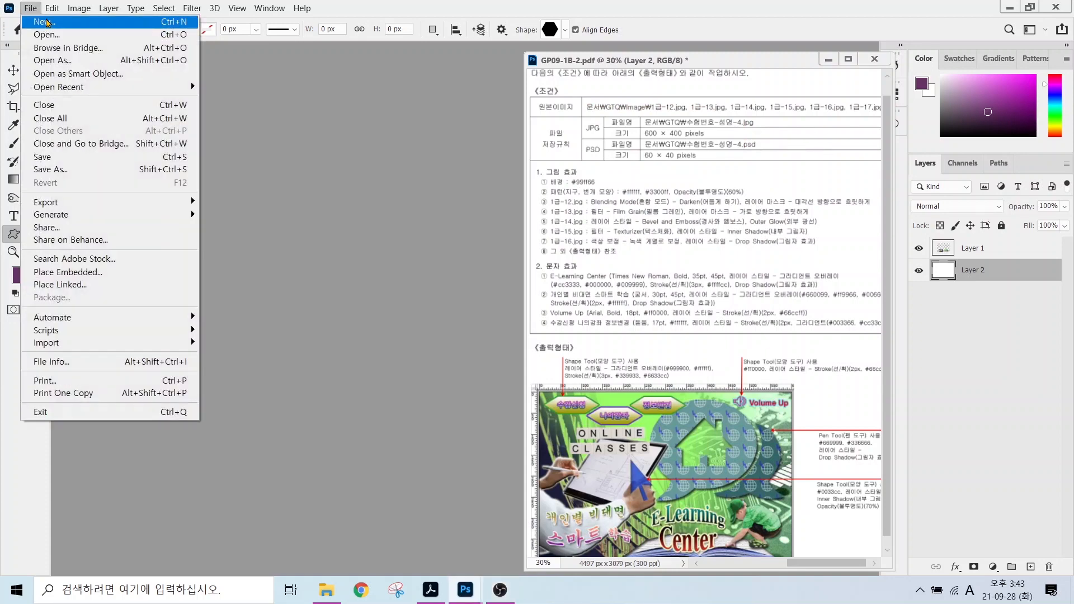
left_click(43, 21)
left_click(749, 137)
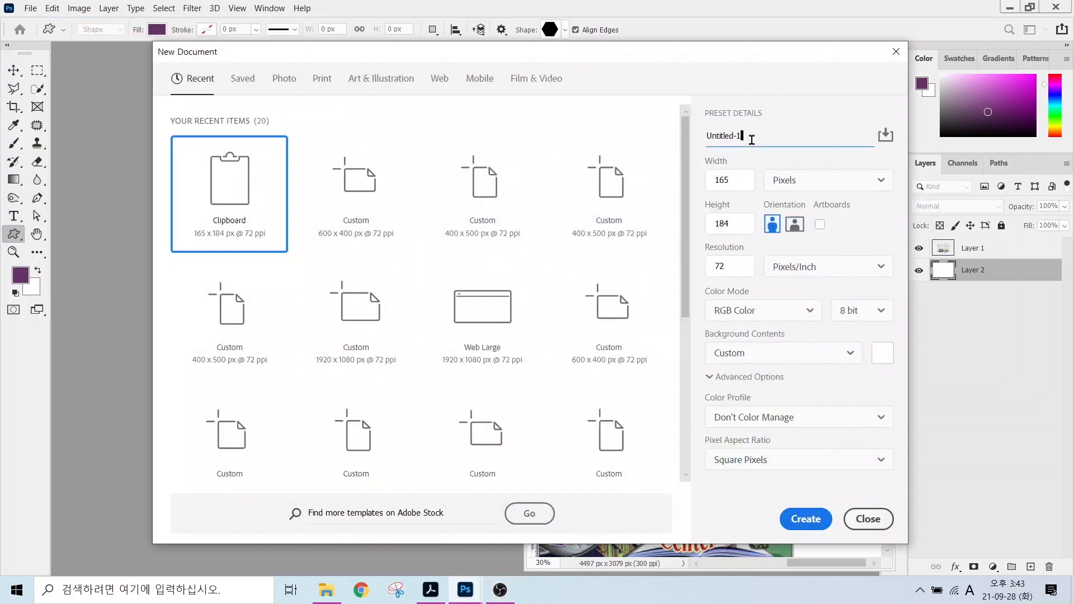
key("ctrl+a")
Set it to 600 × 400 px, 72 ppi, RGB Color and create it.
key("Tab")
type("600")
key("Tab")
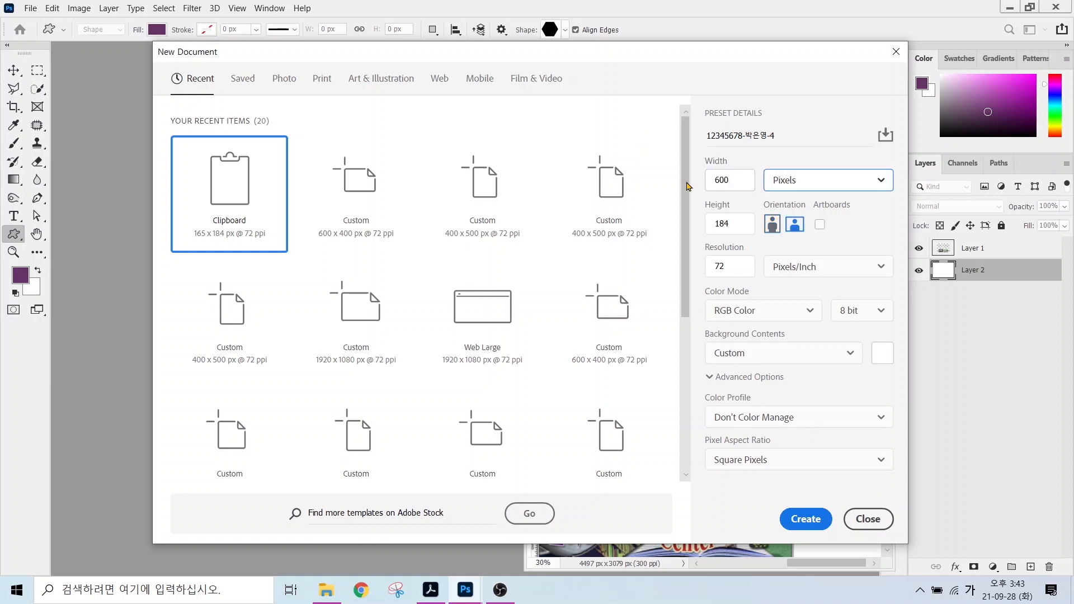
key("Tab")
type("400")
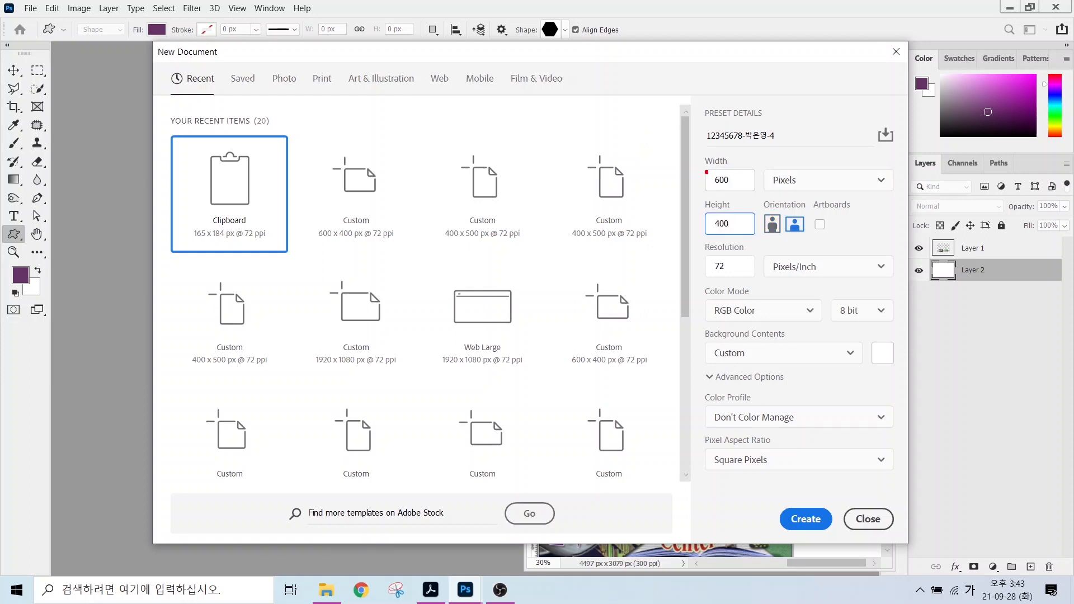
left_click_drag(764, 168, 819, 194)
left_click_drag(704, 250, 743, 271)
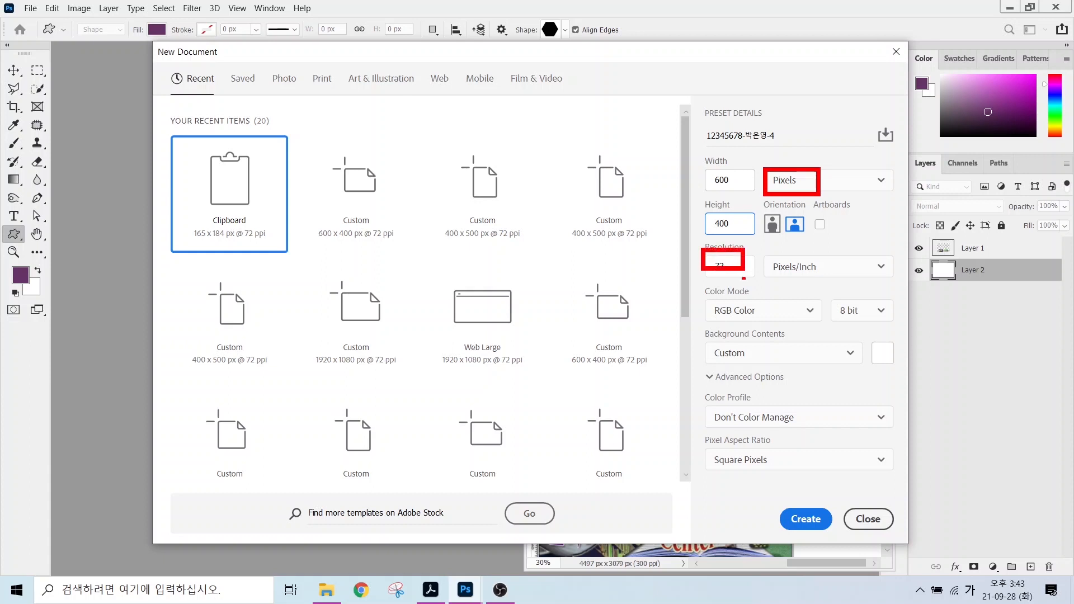
left_click_drag(698, 298, 770, 328)
left_click_drag(682, 364, 726, 329)
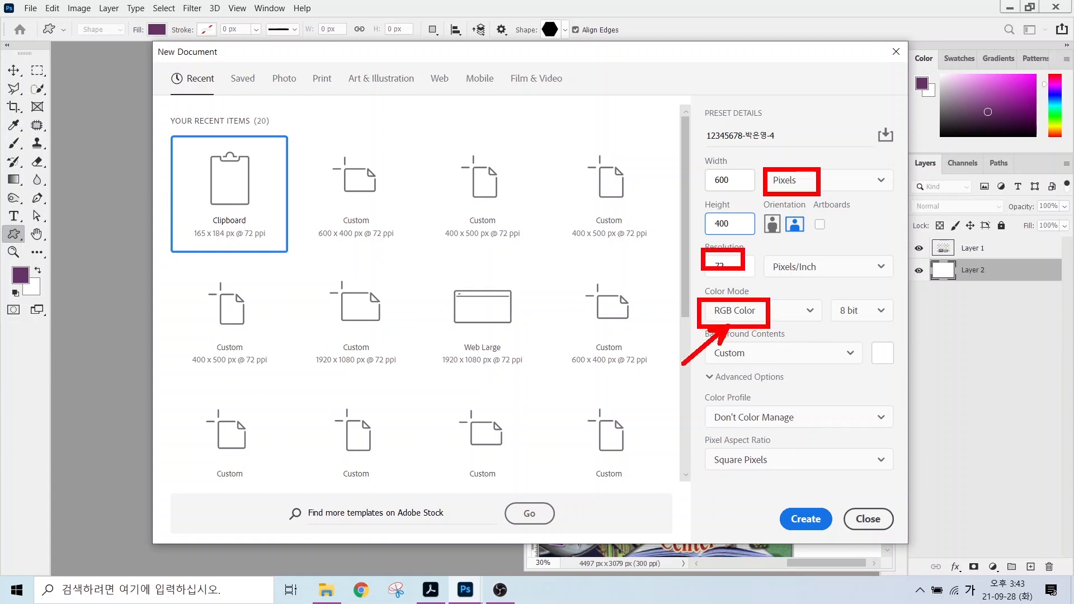
mouse_move(787, 507)
left_mouse_down()
mouse_move(810, 523)
mouse_move(832, 502)
left_mouse_up()
key("Escape")
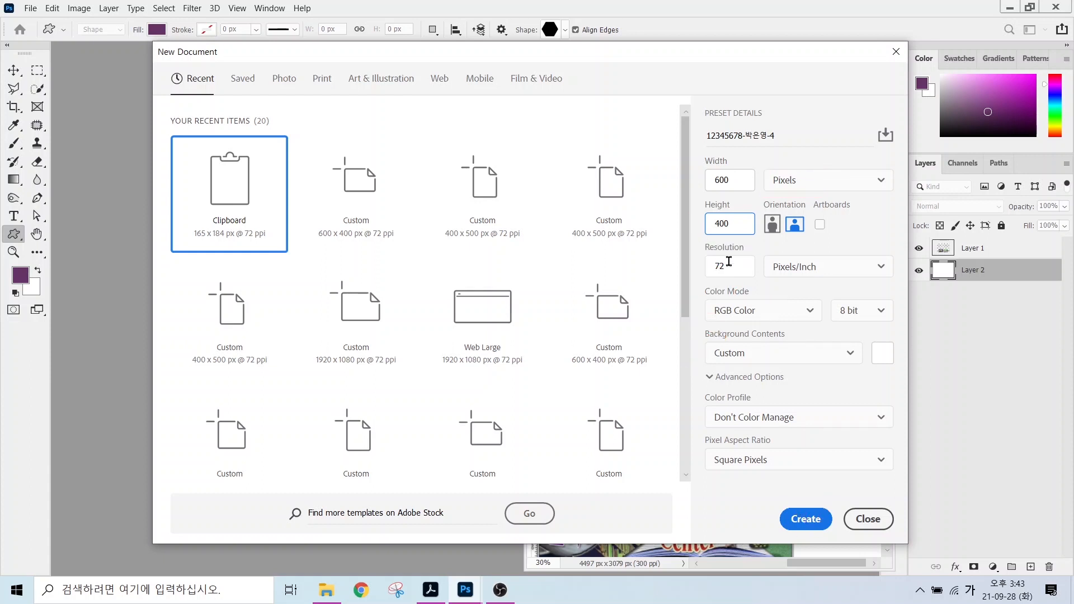
left_click(806, 518)
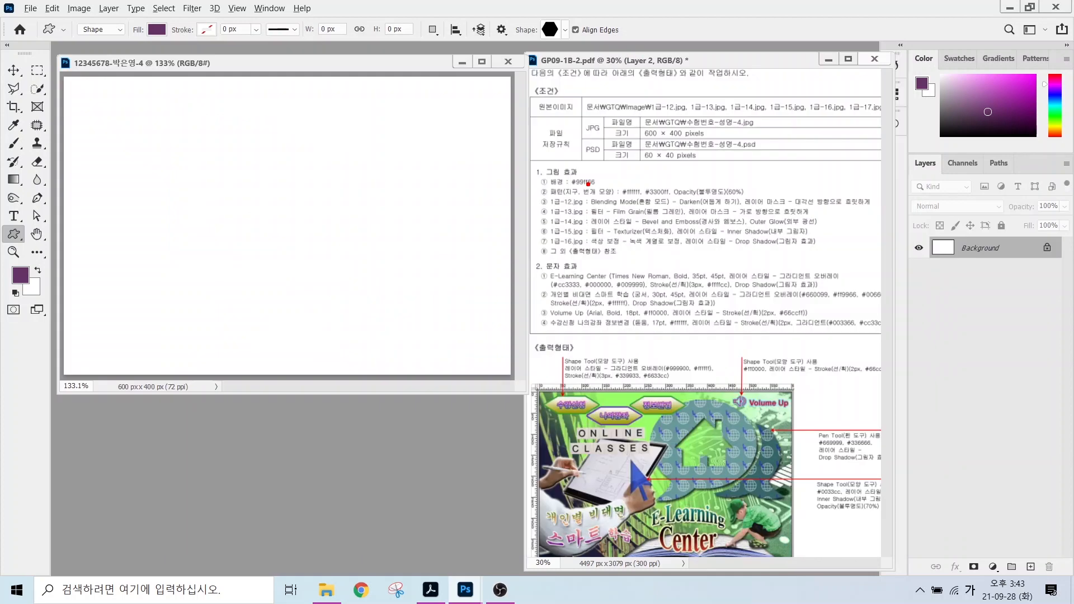
Set the foreground colour to light green #99ff66.
left_click_drag(574, 176, 624, 147)
mouse_move(34, 291)
left_mouse_down()
mouse_move(2, 275)
mouse_move(25, 258)
mouse_move(24, 287)
left_mouse_up()
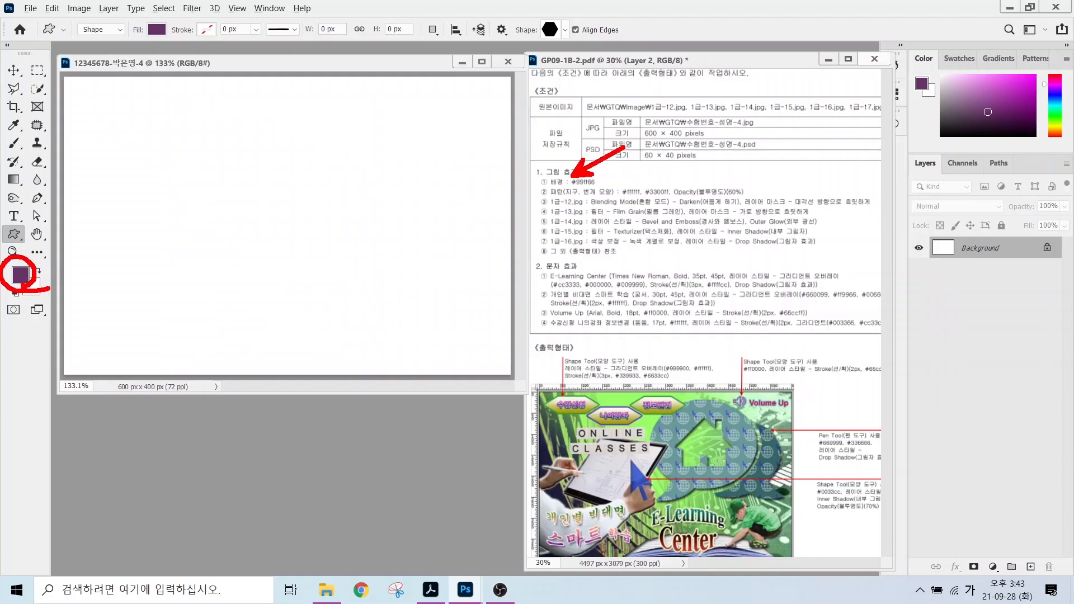
key("Escape")
left_click(20, 275)
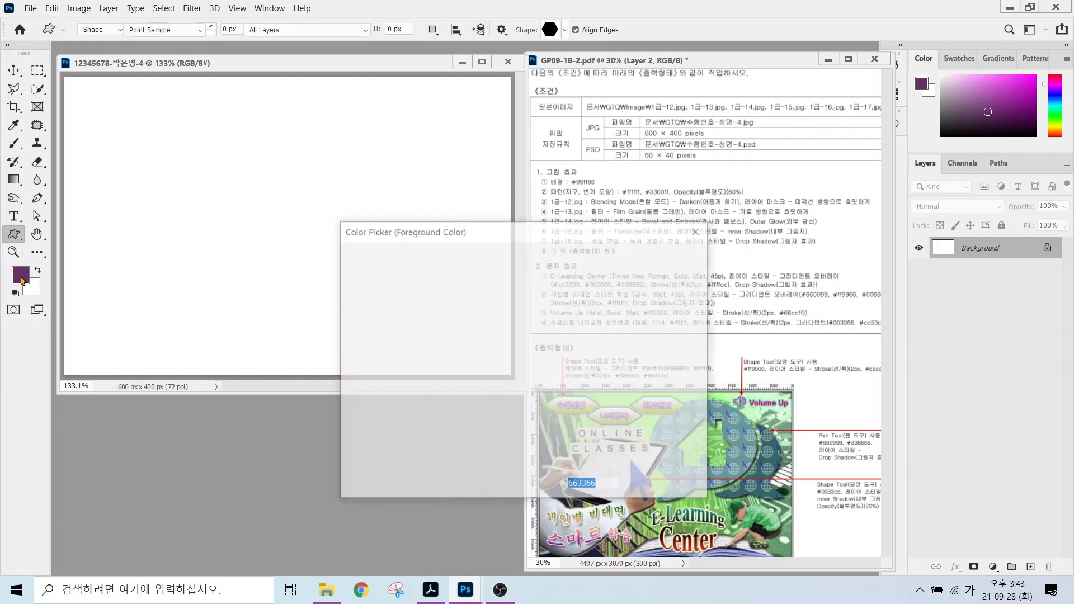
type("99ff66")
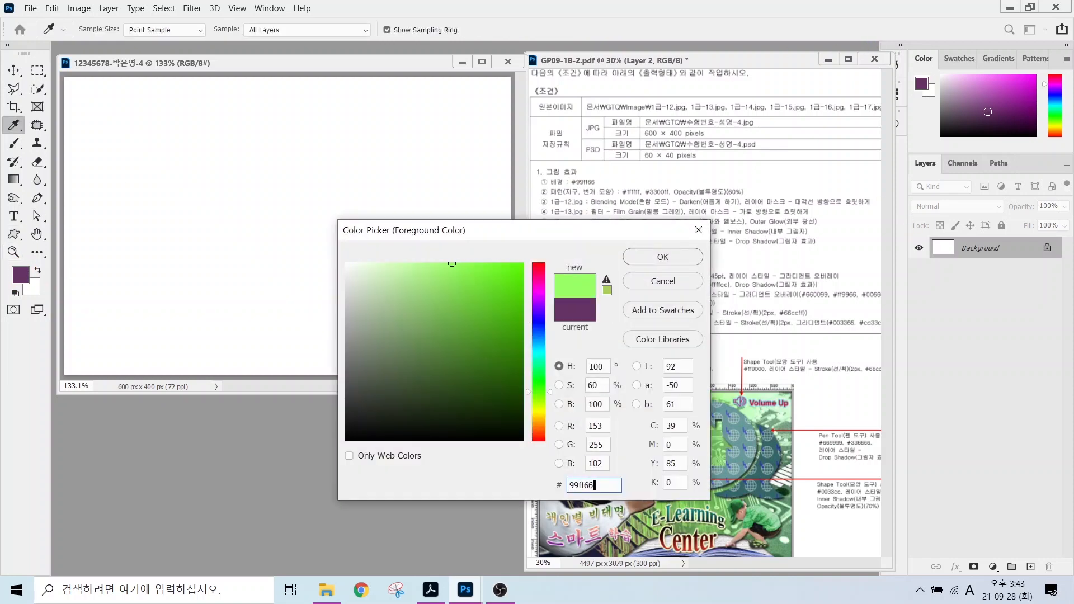
key("Return")
key("u")
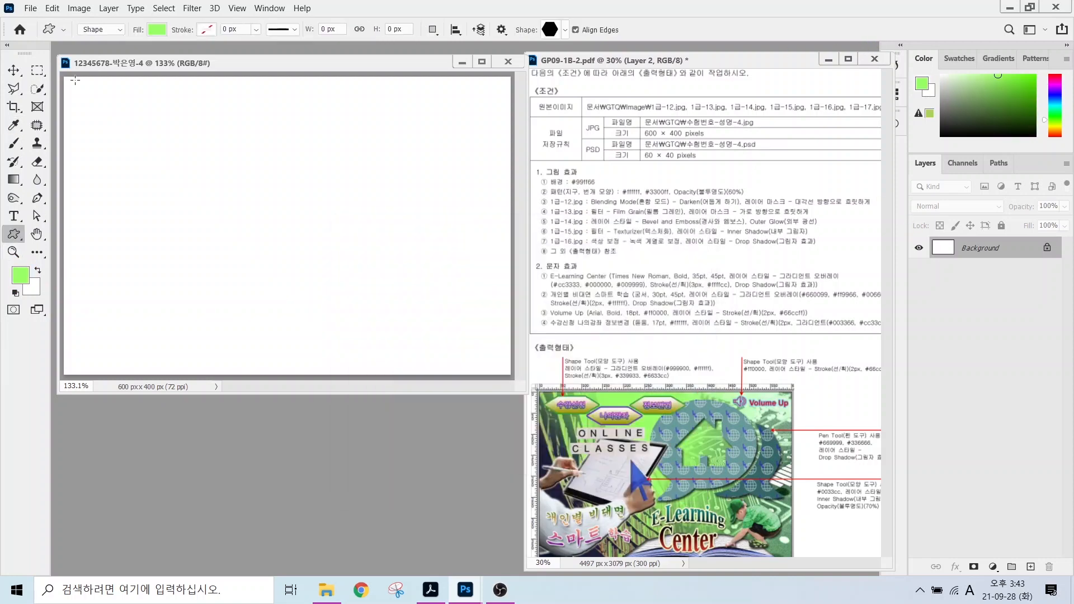
Fill the canvas with the green foreground colour via Edit > Fill.
left_click(53, 9)
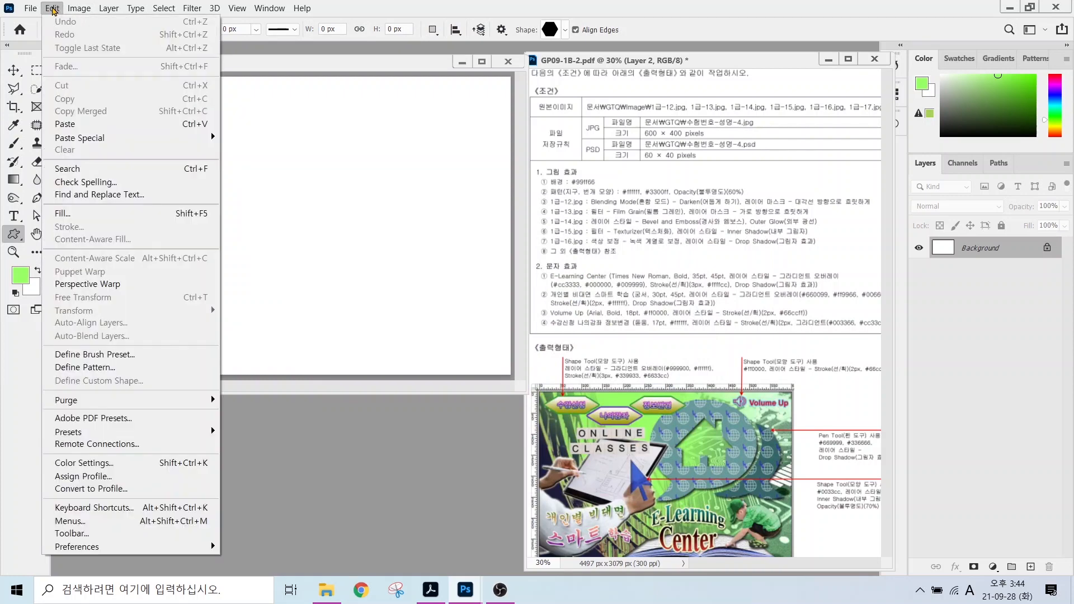
left_click(63, 213)
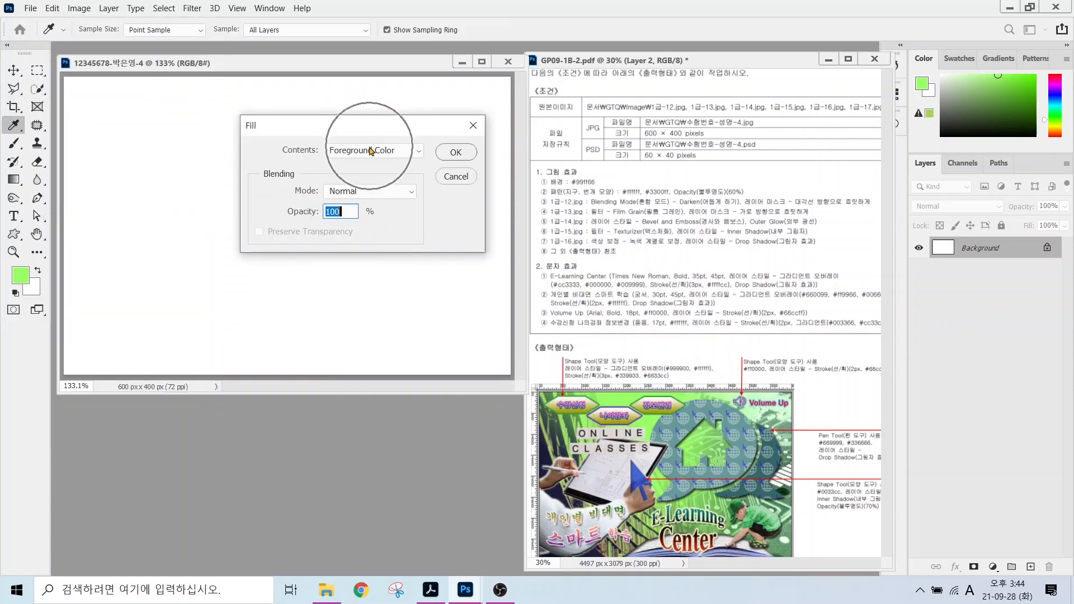
left_click(451, 152)
key("u")
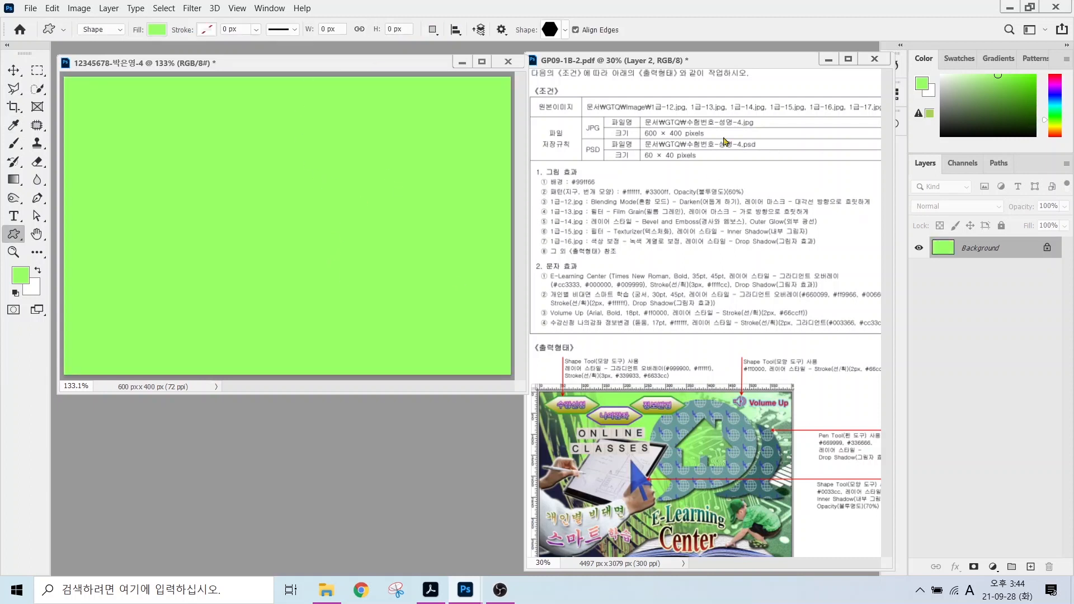
left_click_drag(526, 200, 783, 199)
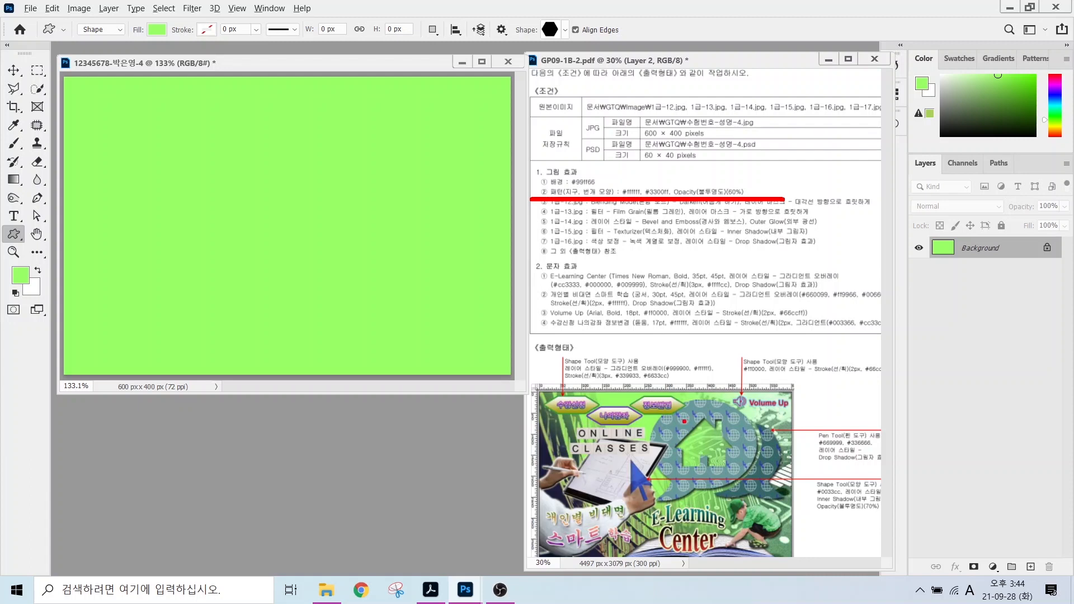
left_click_drag(694, 426, 524, 426)
left_click_drag(699, 444, 514, 444)
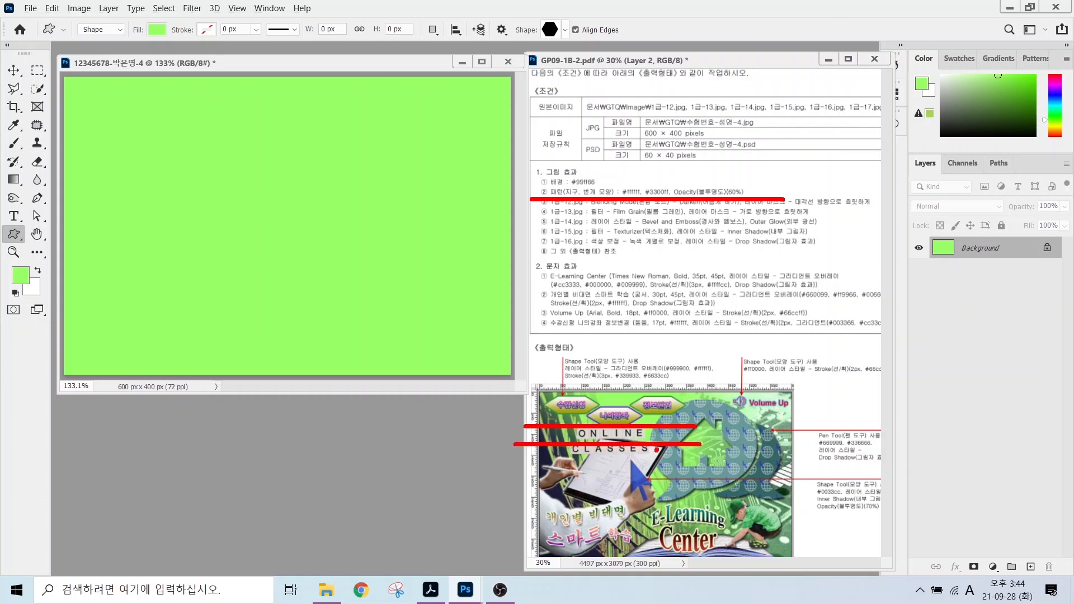
left_click_drag(656, 449, 656, 352)
left_click_drag(679, 446, 680, 335)
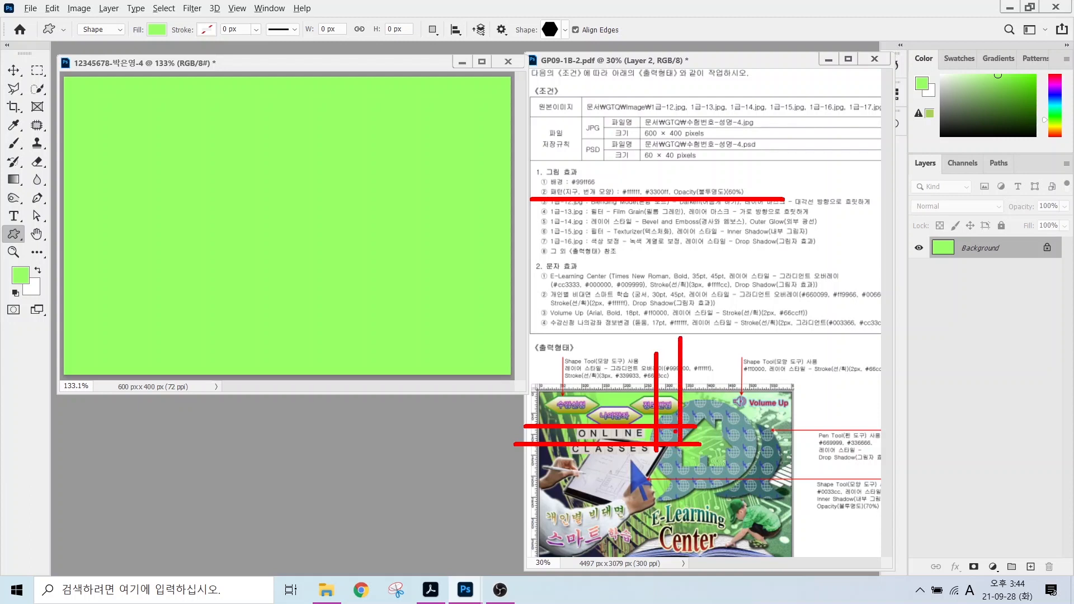
left_click_drag(650, 442, 679, 419)
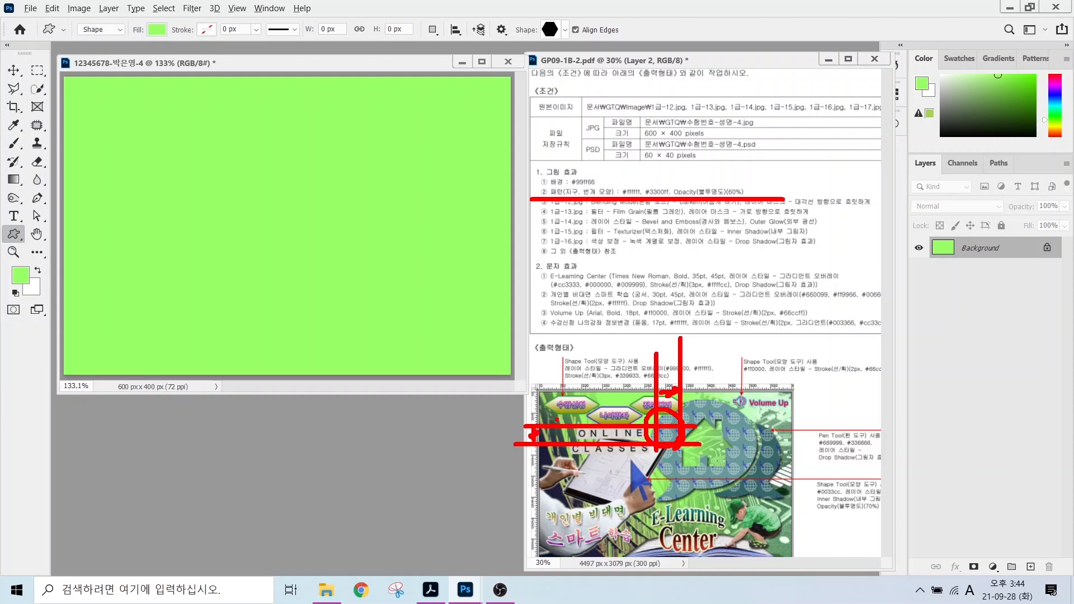
key("Escape")
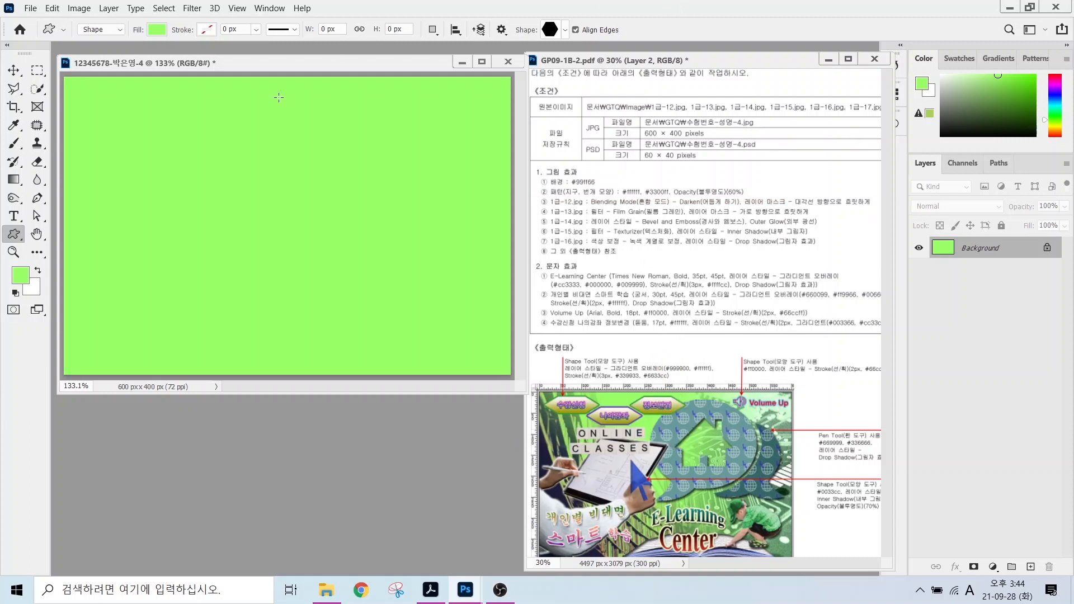
Create a 50 × 50 px document with Transparent background contents.
left_click(28, 9)
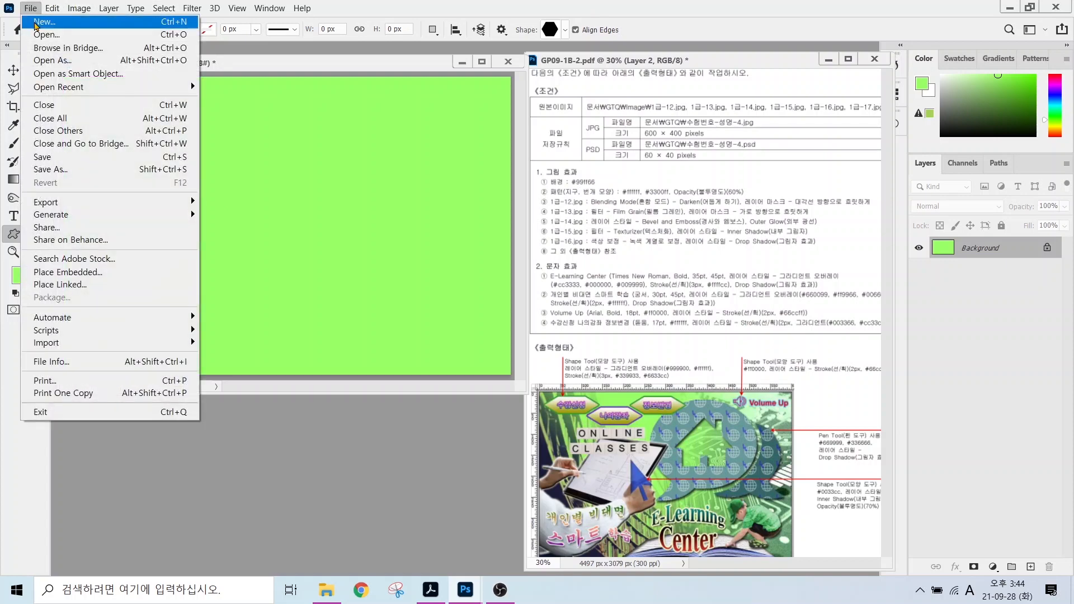
left_click(44, 22)
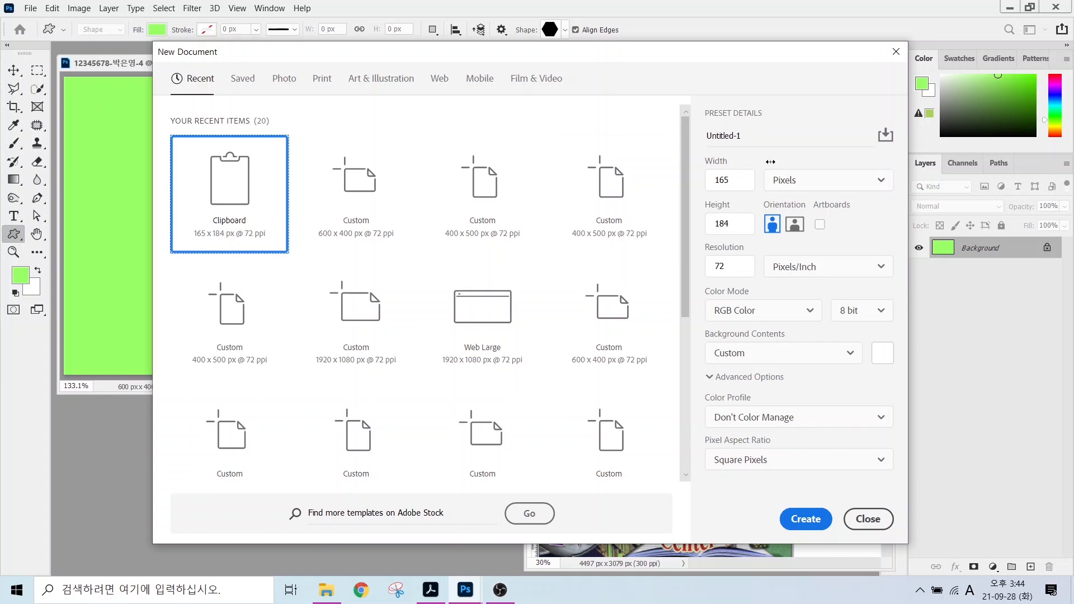
left_click(740, 181)
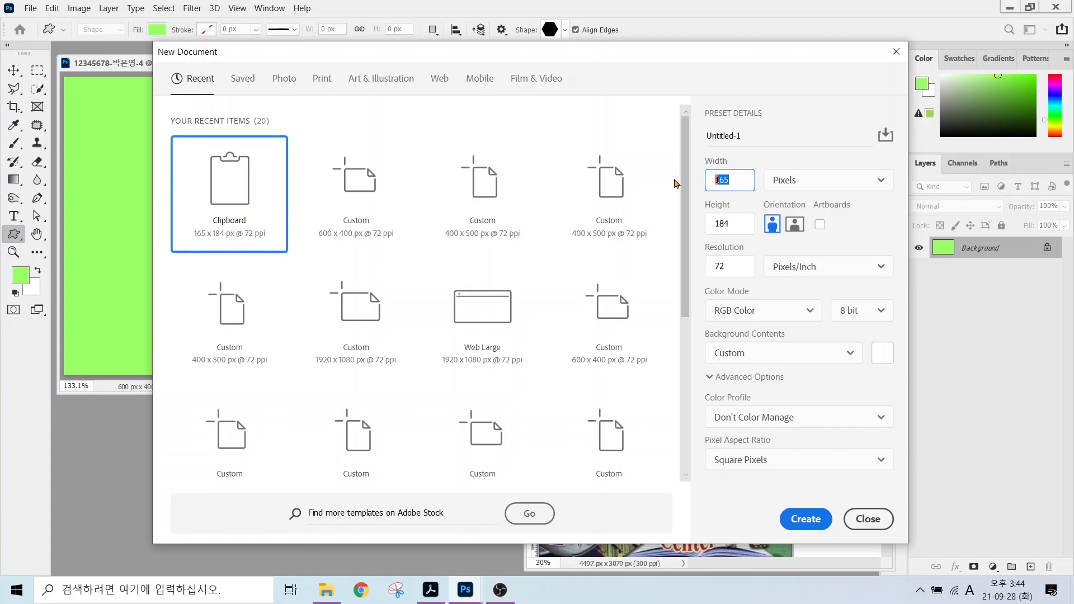
type("50")
key("Tab")
key("Tab")
type("5")
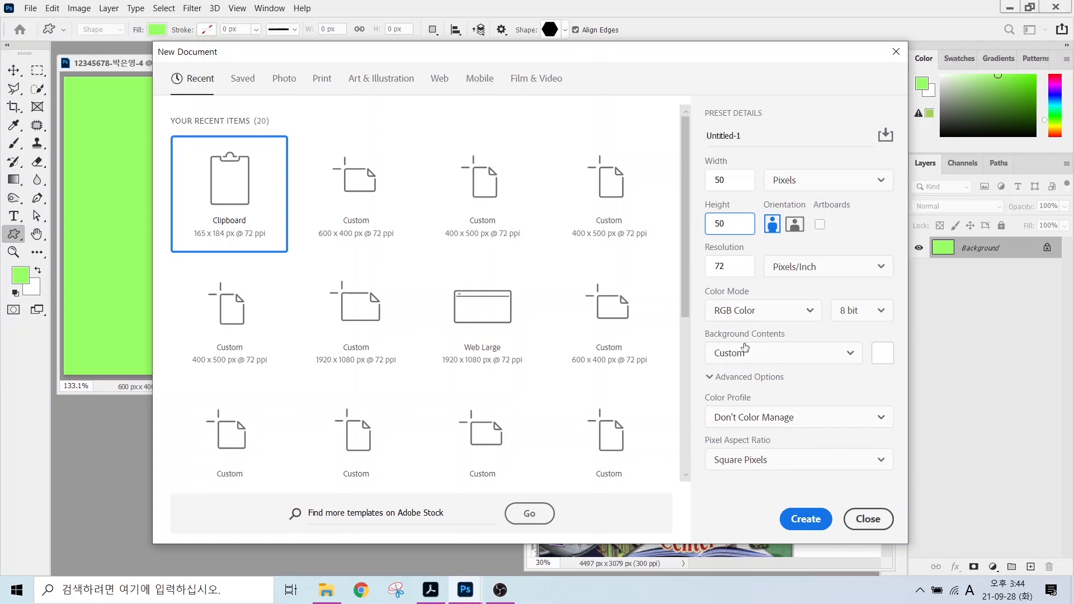
left_click(745, 351)
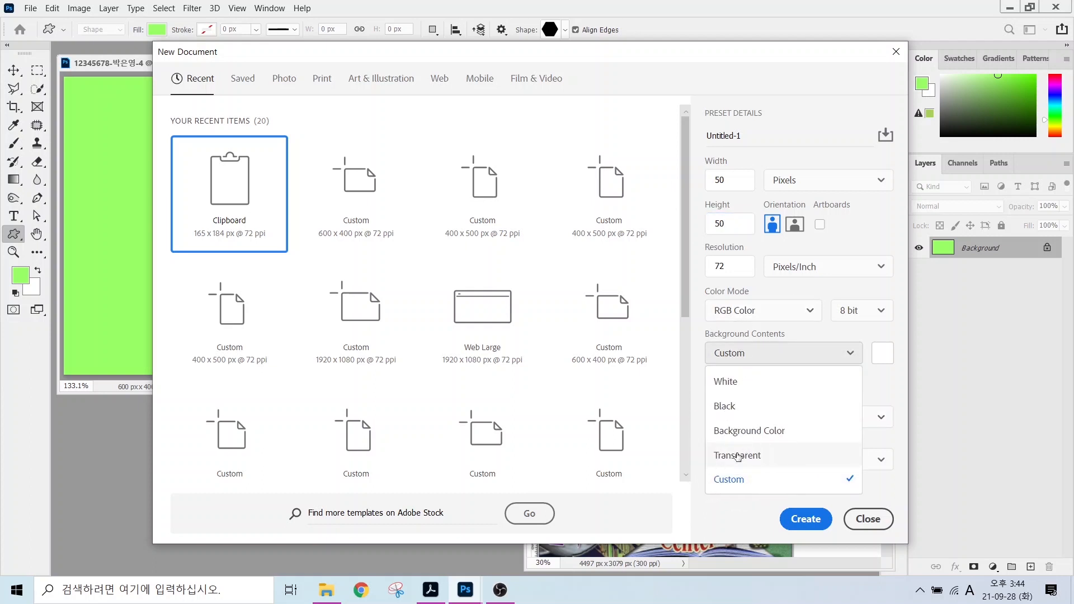
left_click(738, 456)
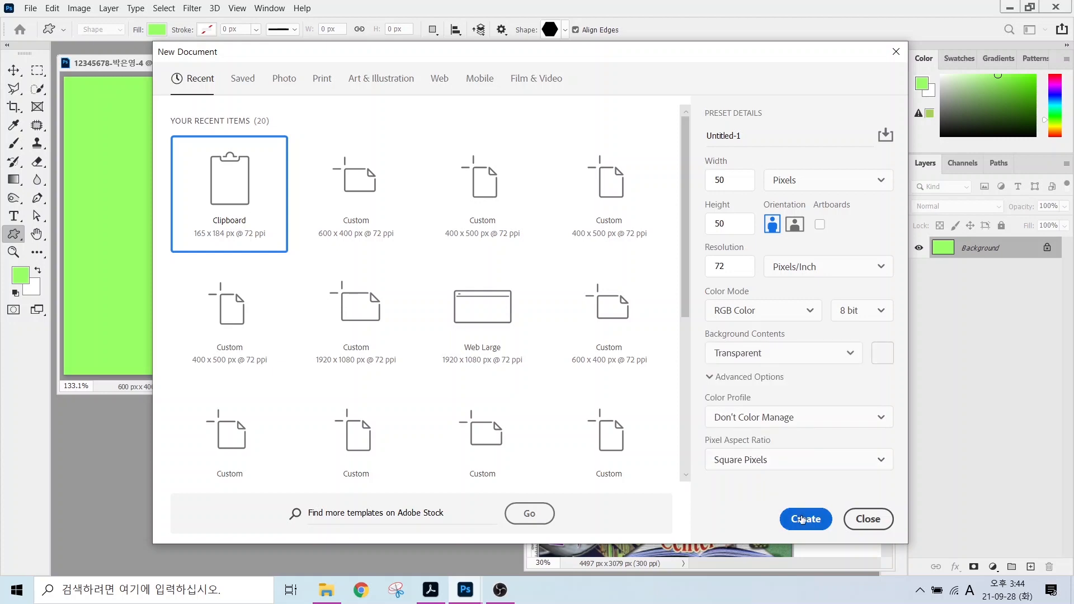
left_click(801, 519)
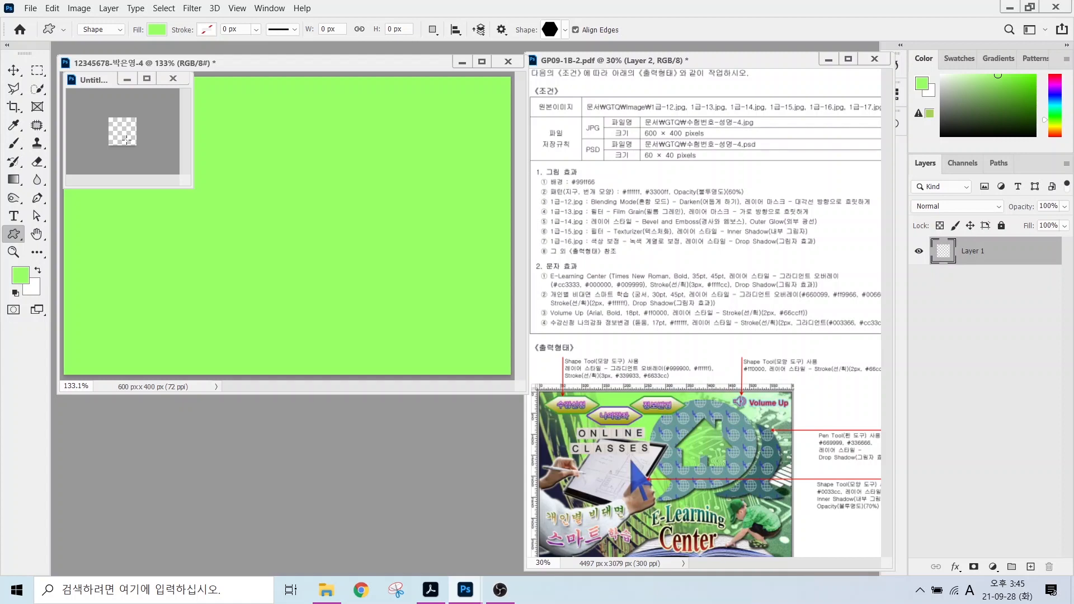
Draw the globe custom shape preset across the whole 50 × 50 canvas.
double_click(36, 234)
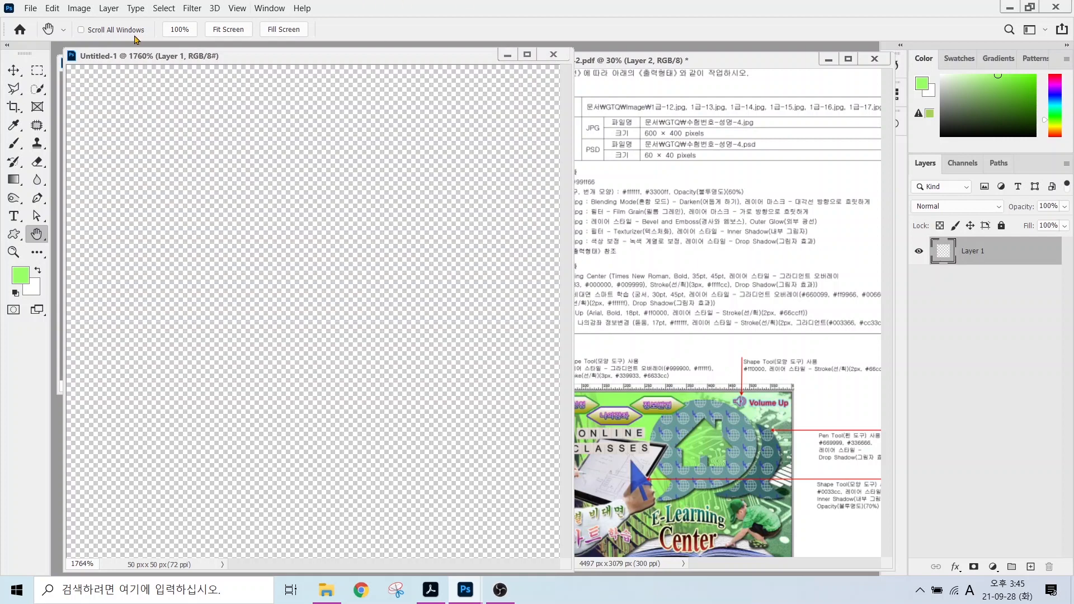
left_click(14, 234)
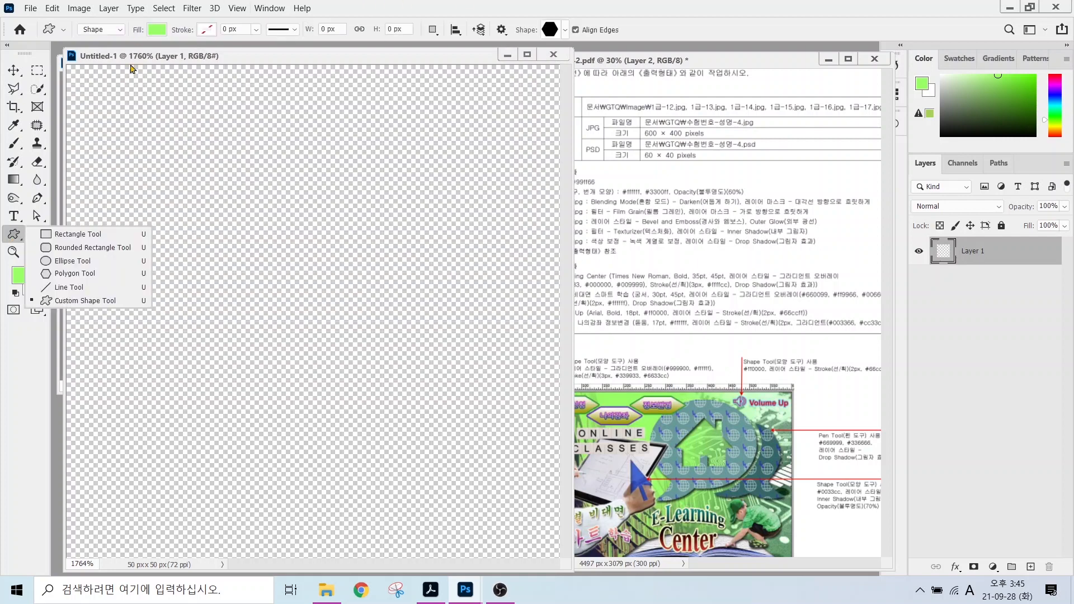
left_click(16, 240)
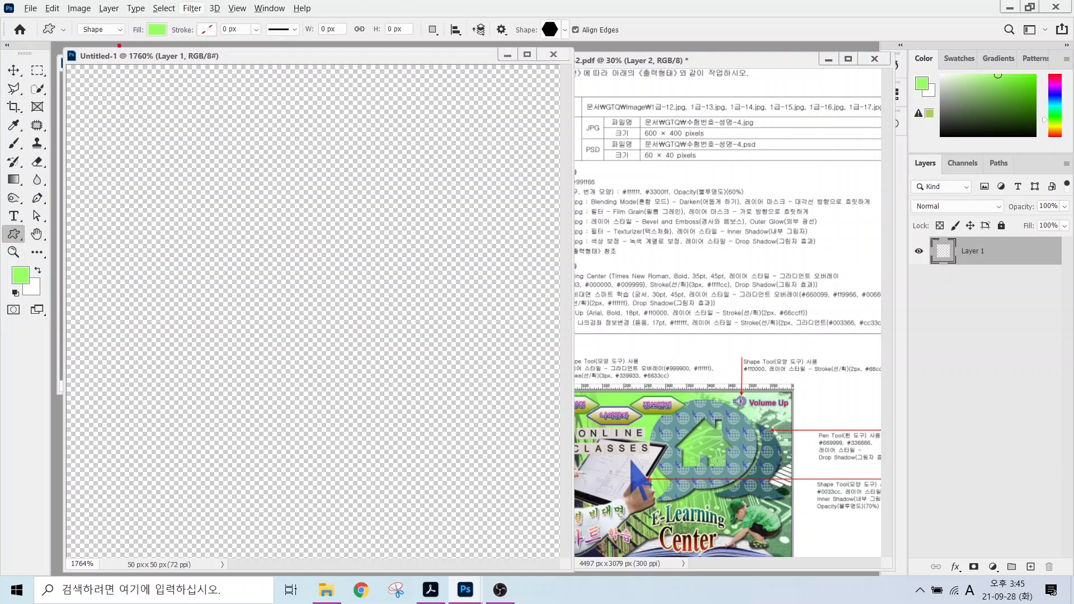
mouse_move(120, 46)
left_mouse_down()
mouse_move(90, 54)
mouse_move(94, 20)
mouse_move(112, 24)
mouse_move(117, 50)
left_mouse_up()
mouse_move(156, 103)
left_mouse_down()
mouse_move(109, 45)
mouse_move(123, 48)
mouse_move(143, 14)
mouse_move(173, 46)
left_mouse_up()
mouse_move(216, 101)
left_mouse_down()
mouse_move(166, 36)
mouse_move(180, 46)
left_mouse_up()
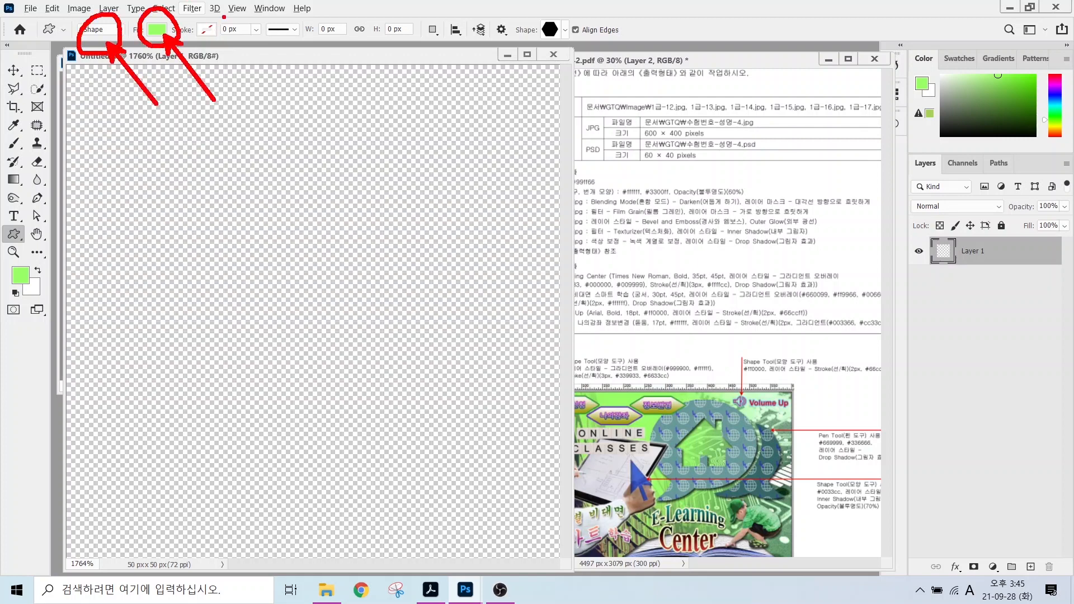
left_click_drag(224, 17, 189, 45)
mouse_move(562, 48)
left_mouse_down()
mouse_move(542, 10)
mouse_move(565, 45)
left_mouse_up()
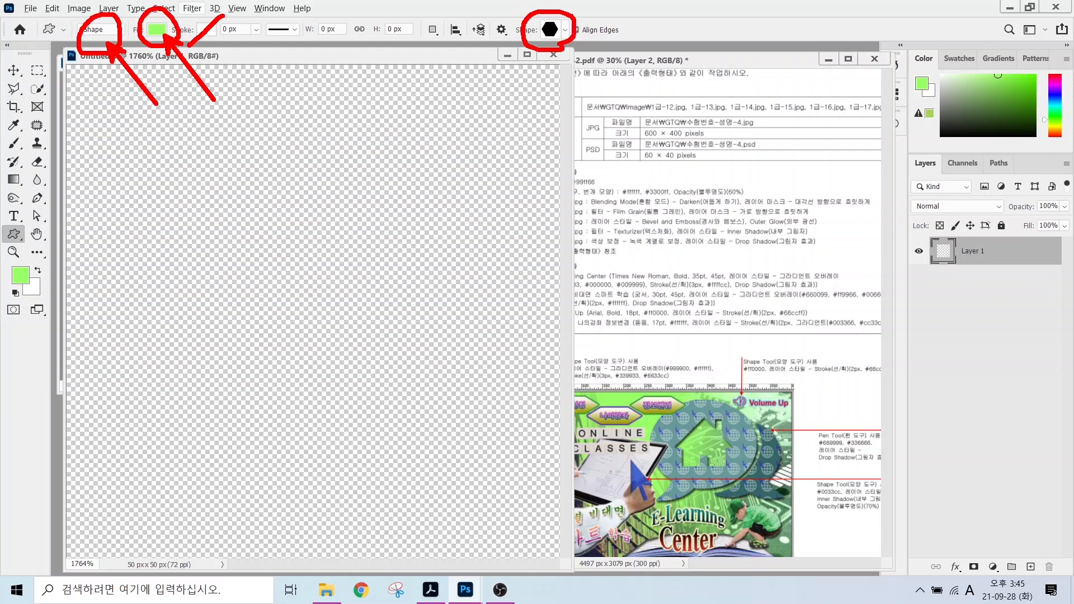
left_click_drag(601, 100, 560, 44)
left_click_drag(557, 55, 569, 47)
key("Escape")
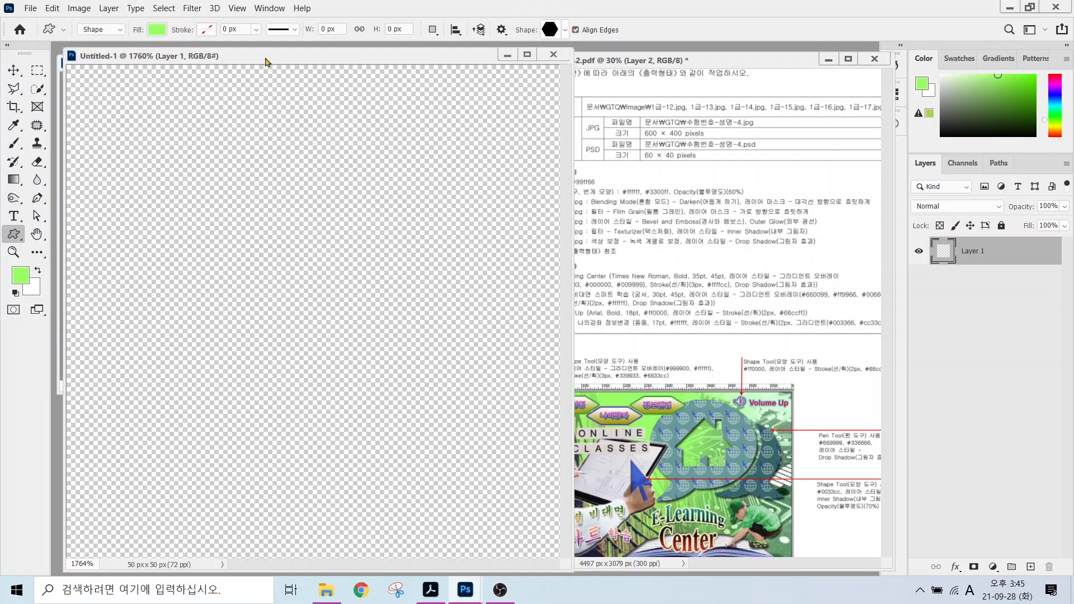
left_click(565, 30)
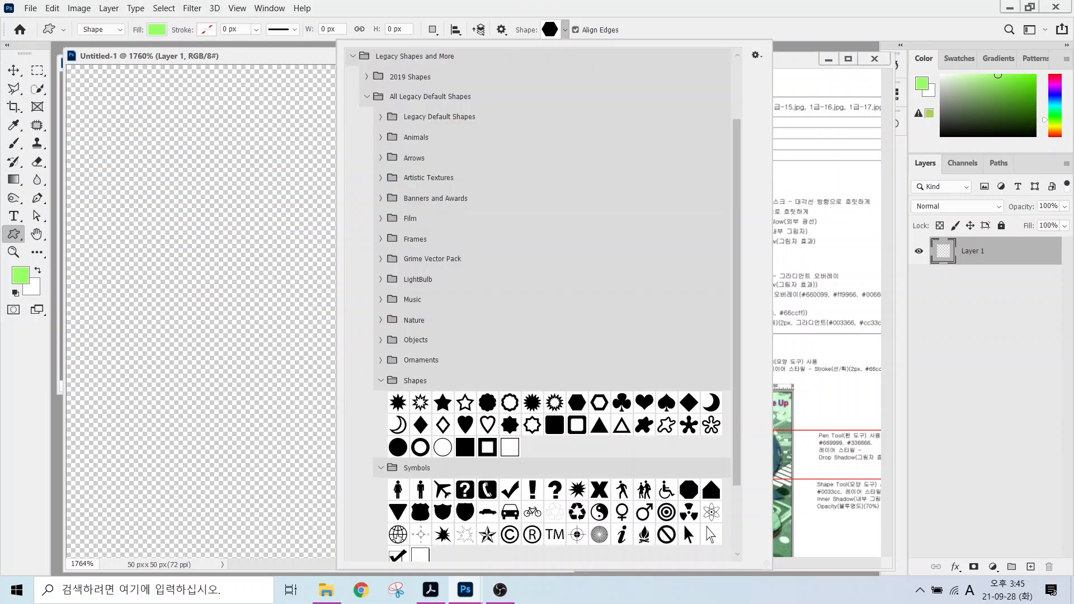
left_click(397, 534)
left_click(199, 127)
left_click_drag(185, 87, 562, 557)
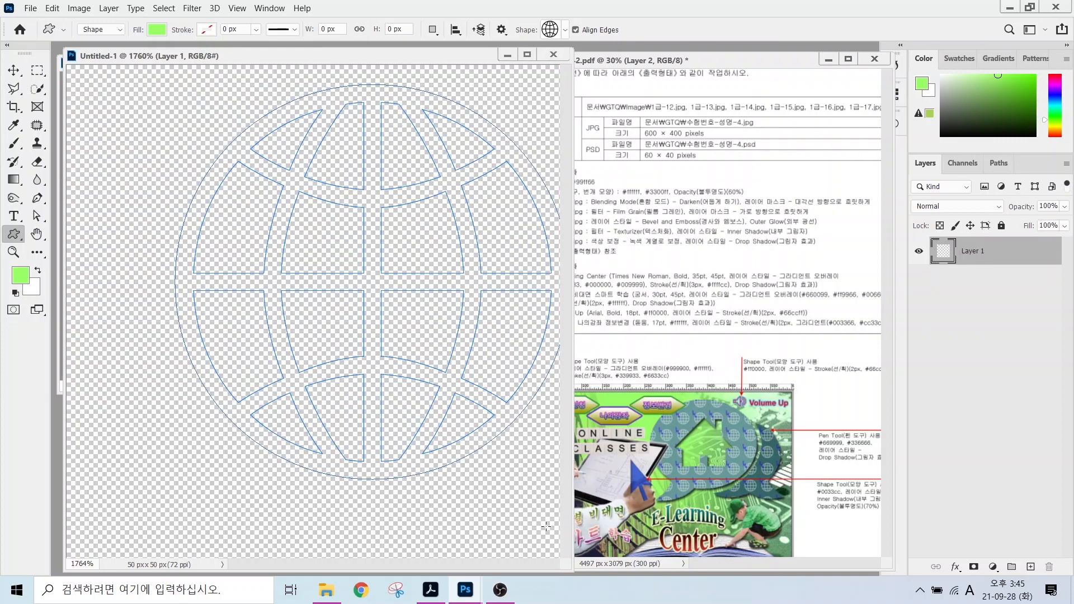
Nudge the globe into place and change its fill colour to white #ffffff.
left_click(14, 69)
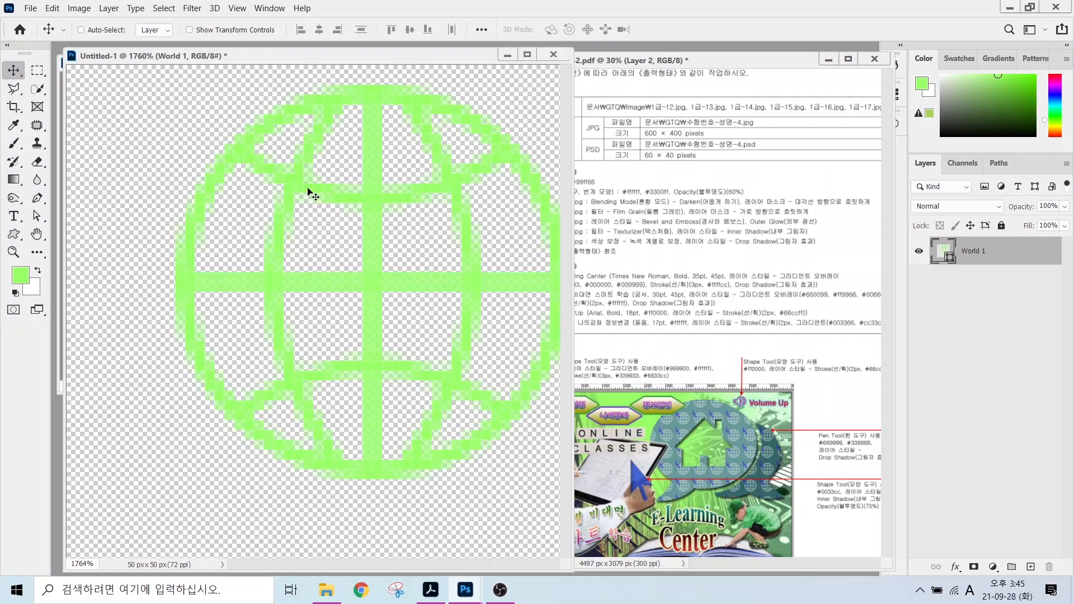
left_click_drag(298, 200, 282, 263)
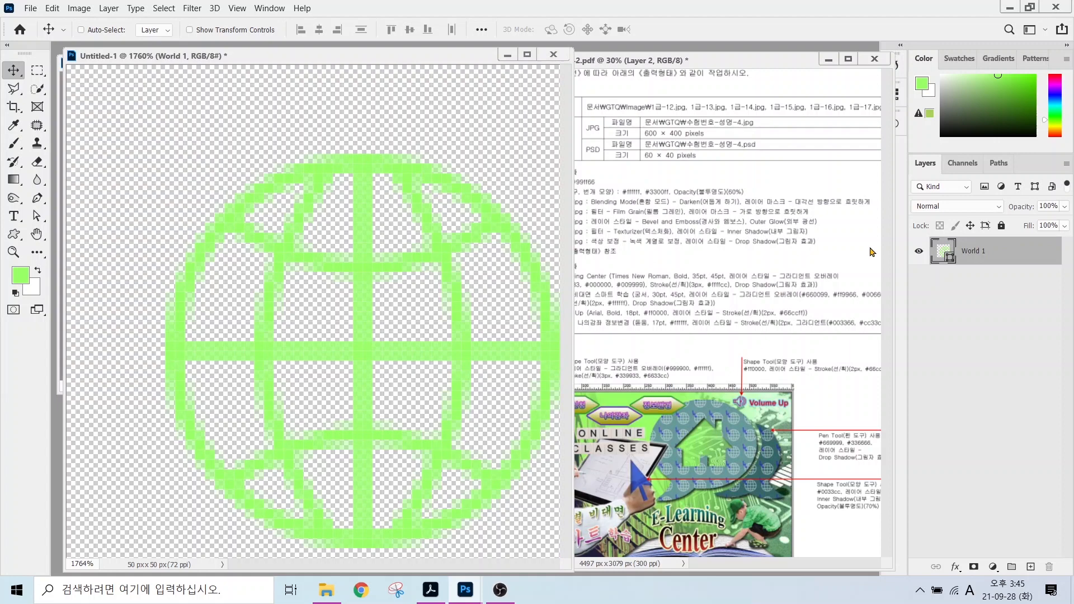
left_click(944, 246, "ctrl")
double_click(944, 249)
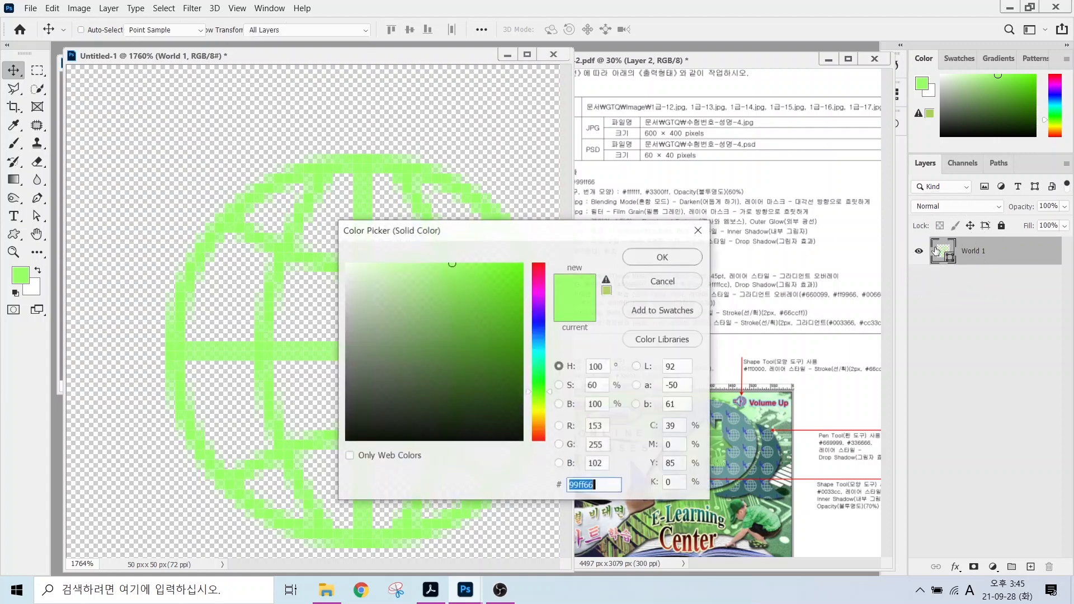
type("ffffff")
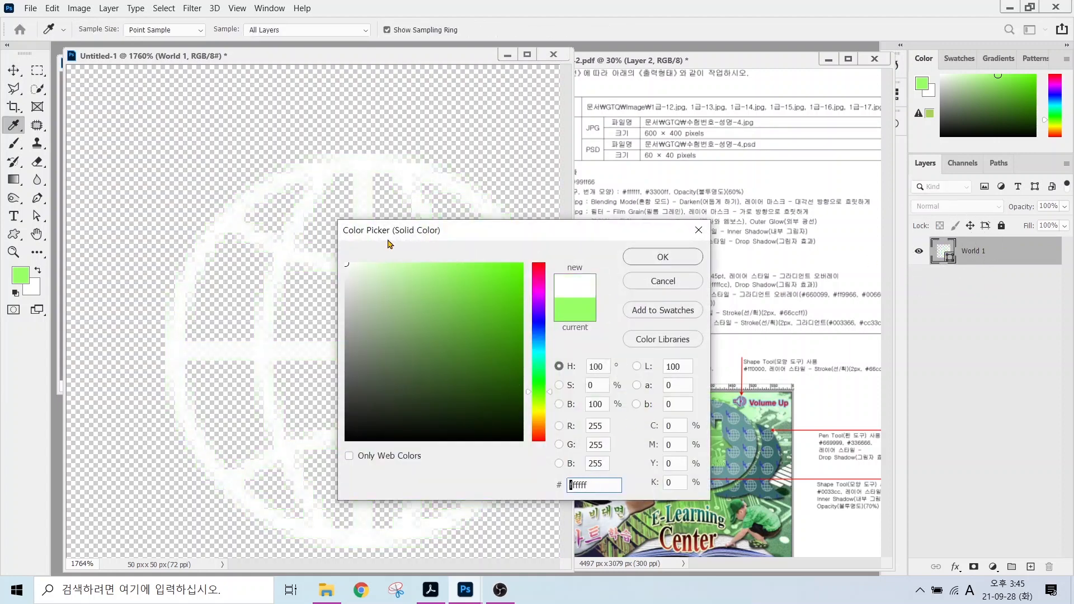
left_click(663, 256)
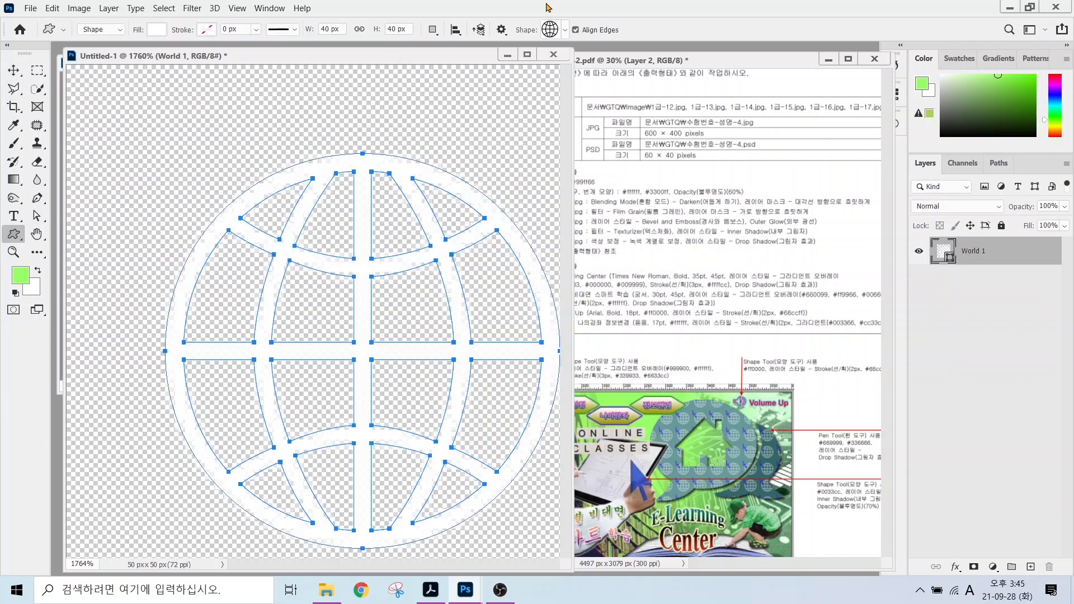
left_click(549, 32)
Draw the Lightning shape from Legacy Default Shapes in the top-left corner.
left_click(383, 116)
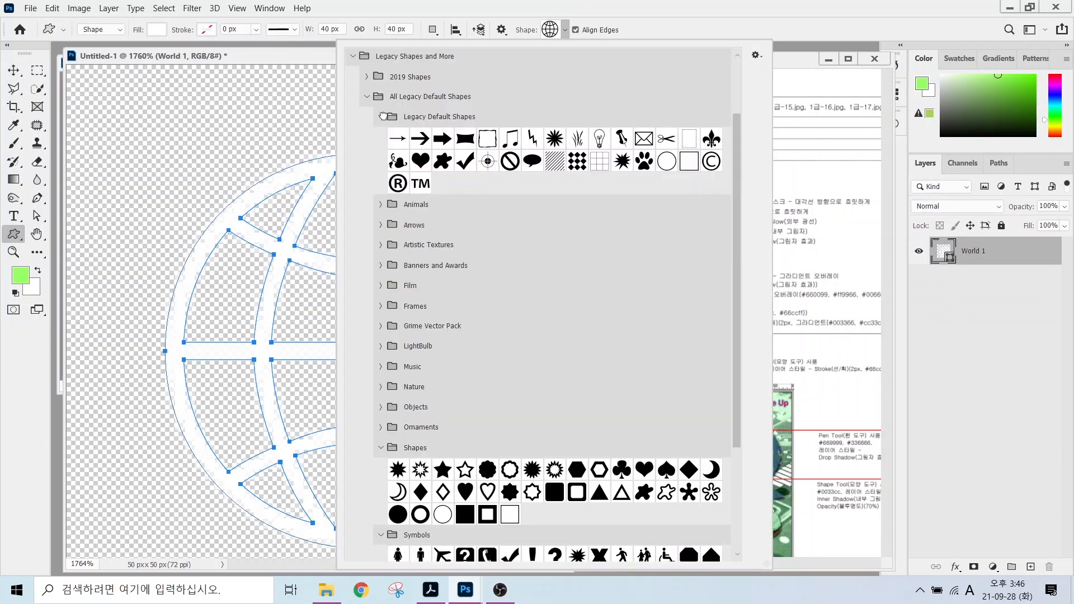
double_click(532, 137)
left_click_drag(90, 81, 313, 291)
Set the lightning bolt's fill colour to blue #3300ff.
double_click(943, 250)
type("3300ff")
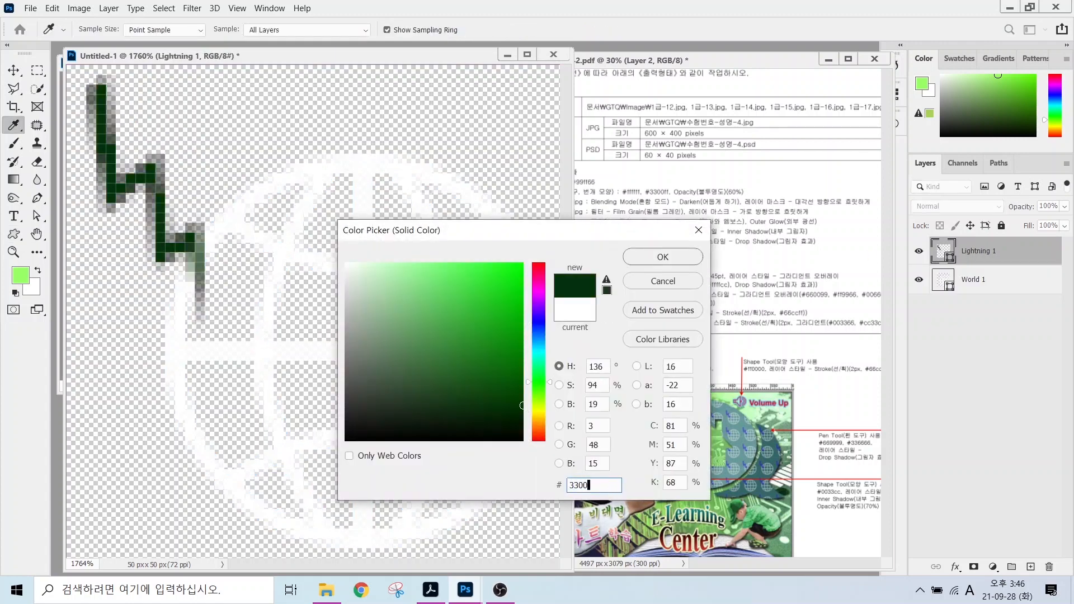
key("Return")
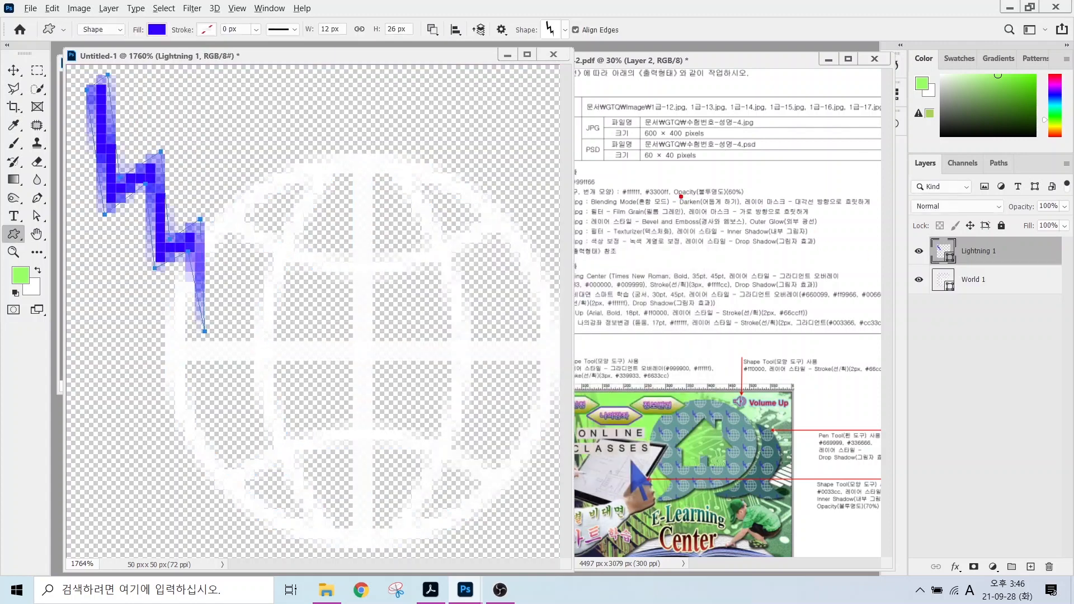
left_click_drag(680, 196, 762, 197)
mouse_move(741, 208)
left_mouse_down()
mouse_move(744, 163)
mouse_move(748, 201)
left_mouse_up()
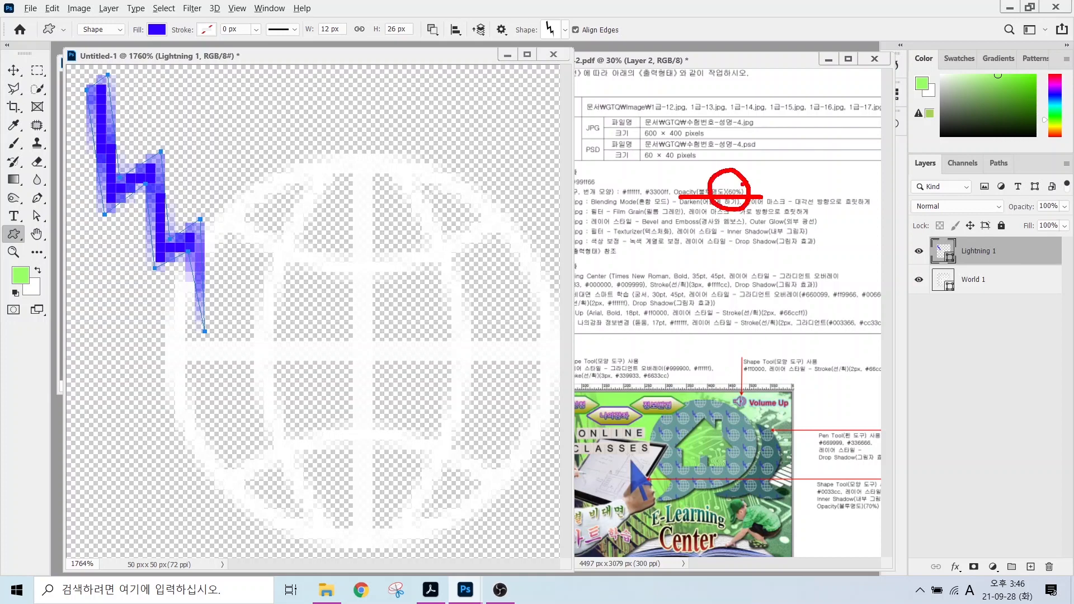
left_click_drag(744, 164, 764, 177)
left_click_drag(793, 144, 745, 182)
key("Escape")
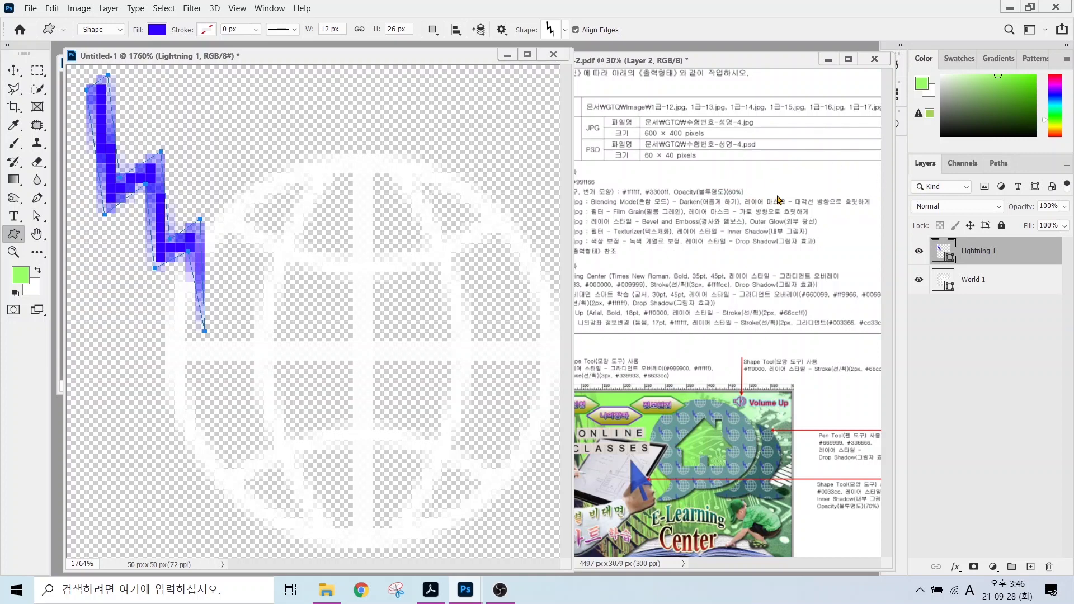
key("alt")
left_click_drag(721, 402, 788, 334)
left_click_drag(775, 459, 863, 423)
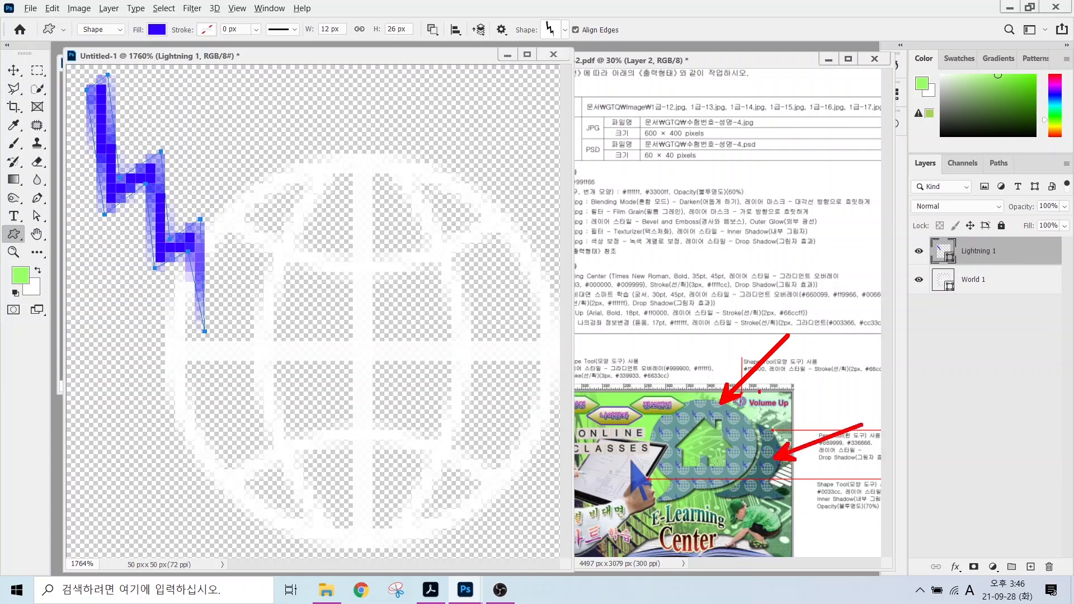
left_click_drag(817, 374, 761, 428)
Define the tile as a pattern named '지구, 번개 모양' and minimize the Untitled-1 window.
mouse_move(1032, 229)
left_mouse_down()
mouse_move(1020, 185)
mouse_move(1066, 201)
mouse_move(1054, 236)
left_mouse_up()
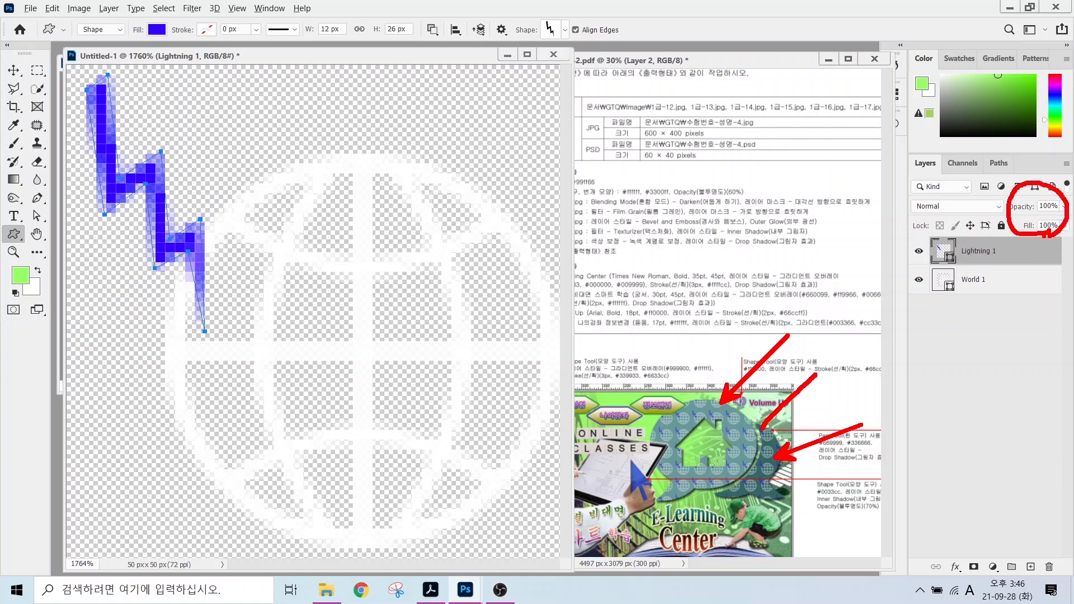
key("Escape")
left_click(51, 9)
left_click(51, 9)
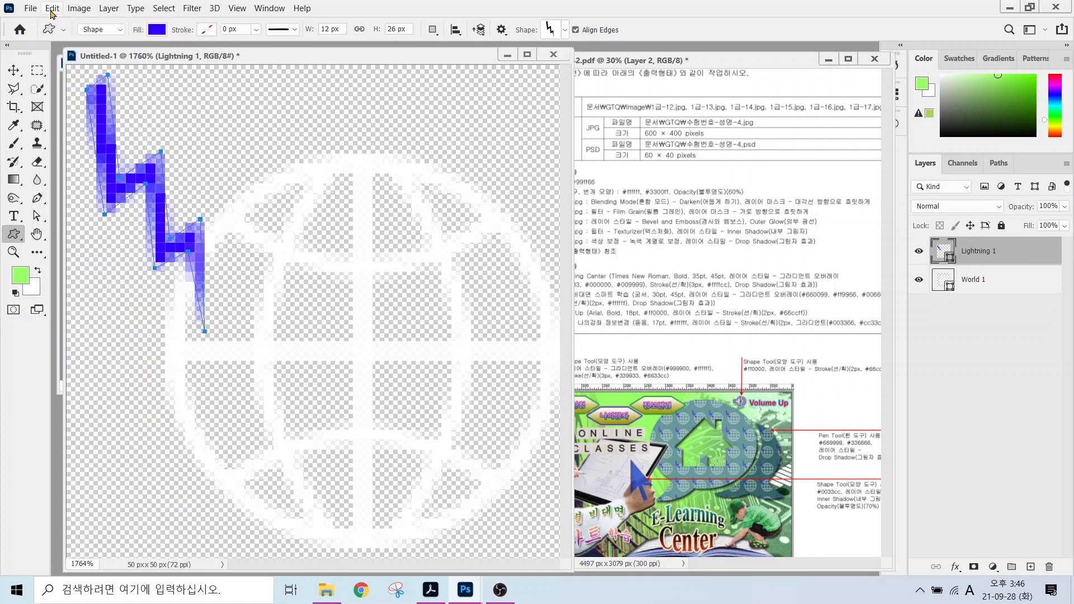
left_click(52, 9)
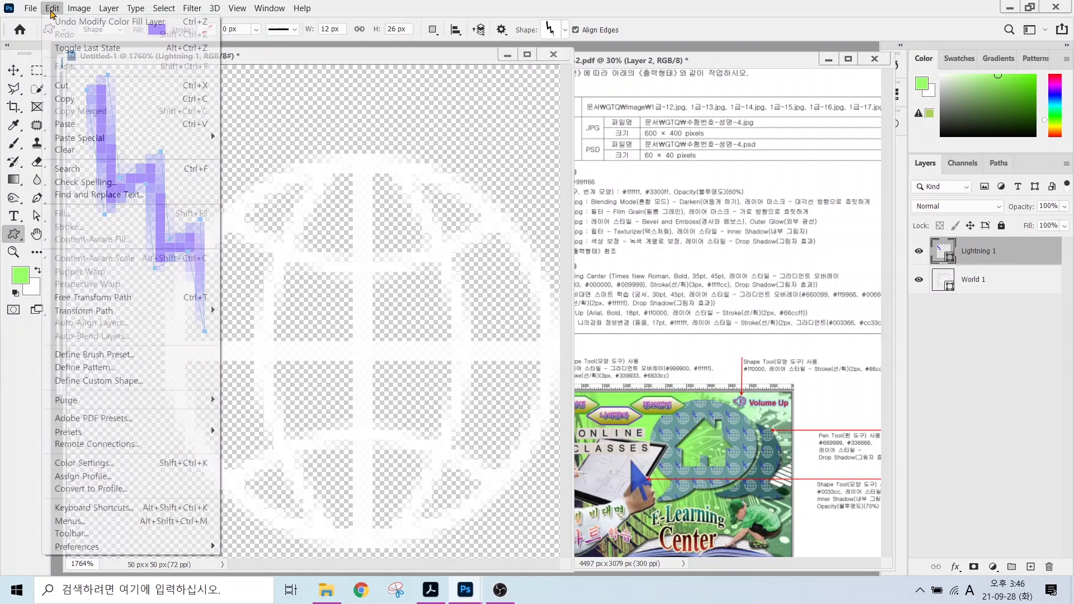
left_click(92, 371)
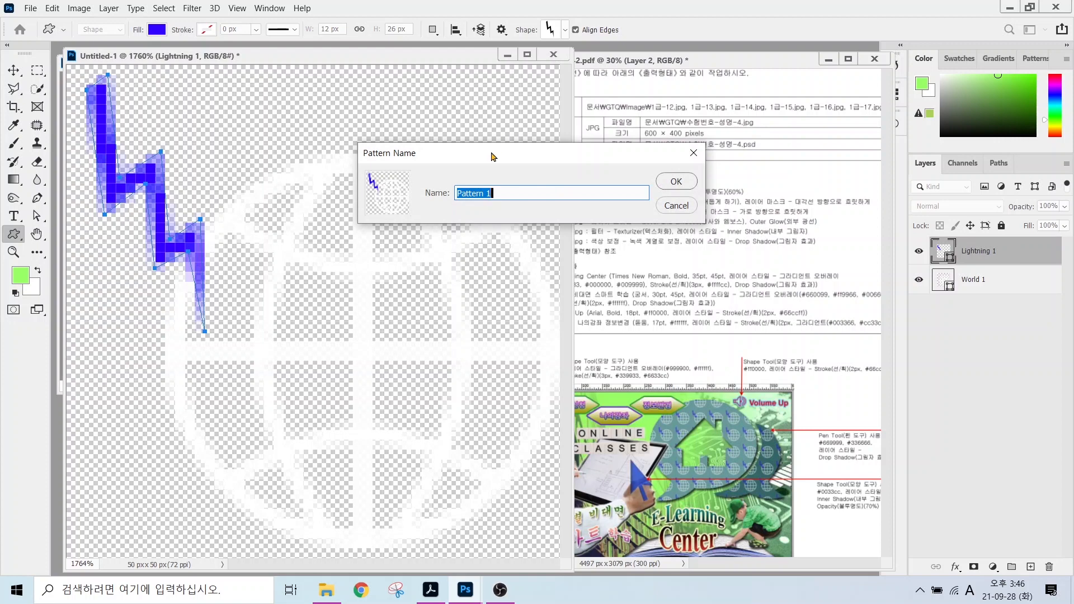
type("w")
key("Hangul")
type("지구")
type(", 번ㄱㅐ 모양")
key("Return")
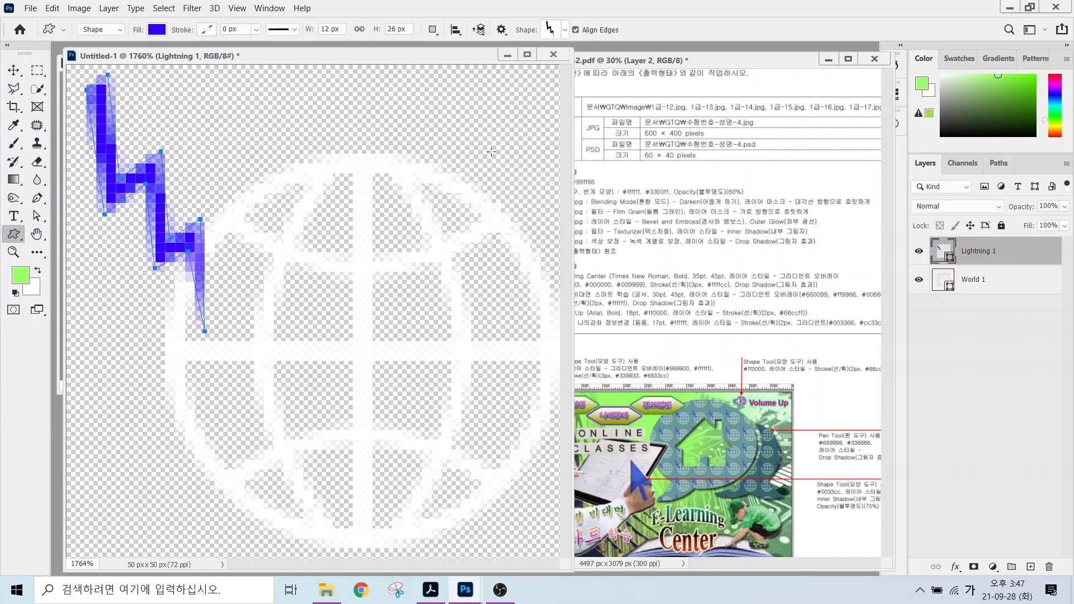
left_click(506, 56)
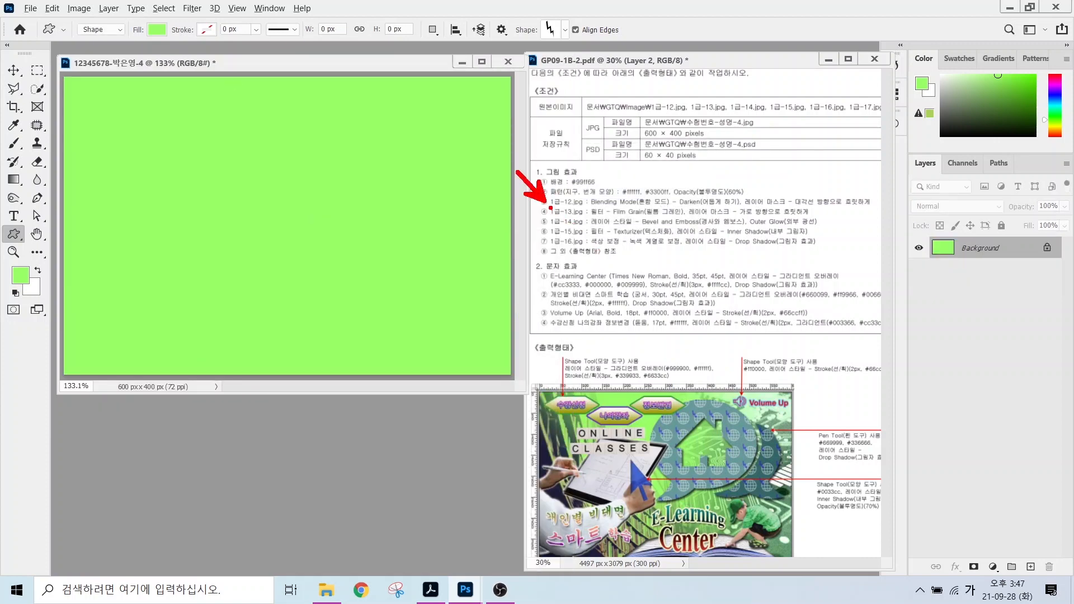
Open the library photo 1급-12.jpg from the image folder.
left_click_drag(550, 208, 635, 207)
key("ctrl+o")
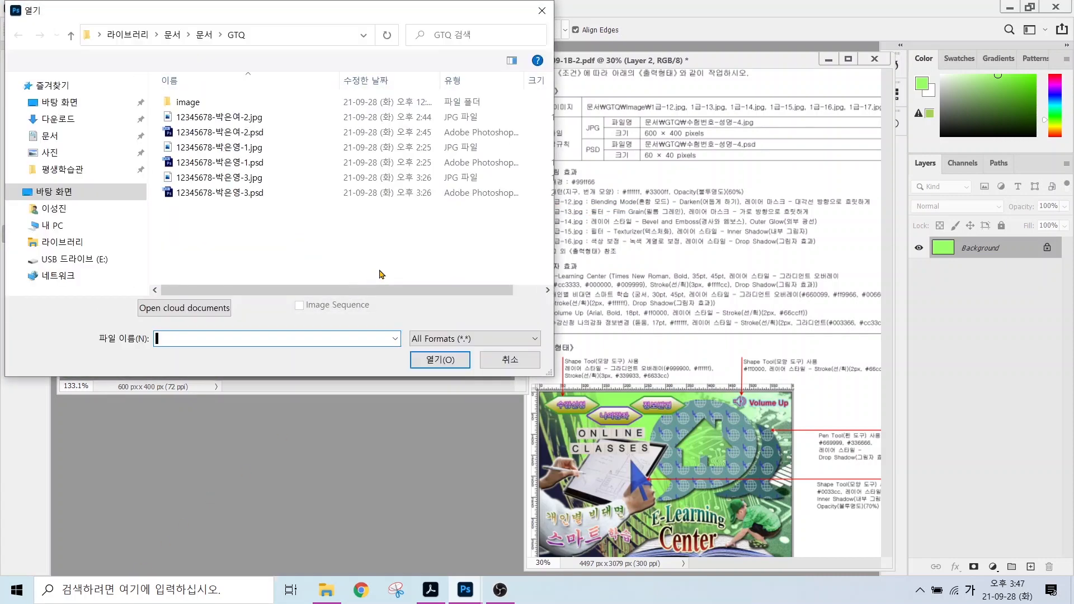
double_click(190, 102)
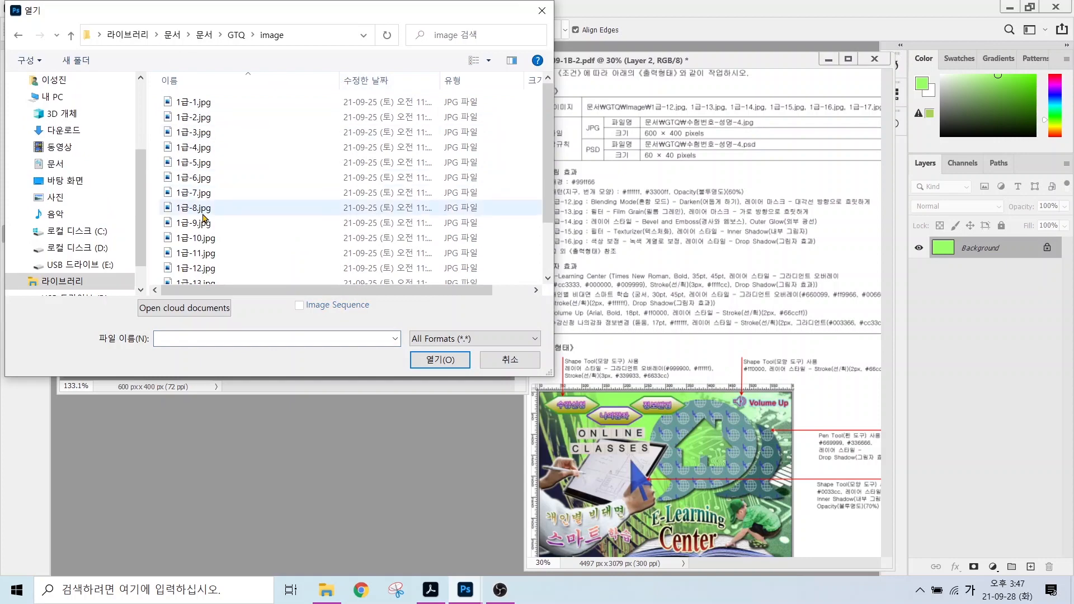
left_click(199, 269)
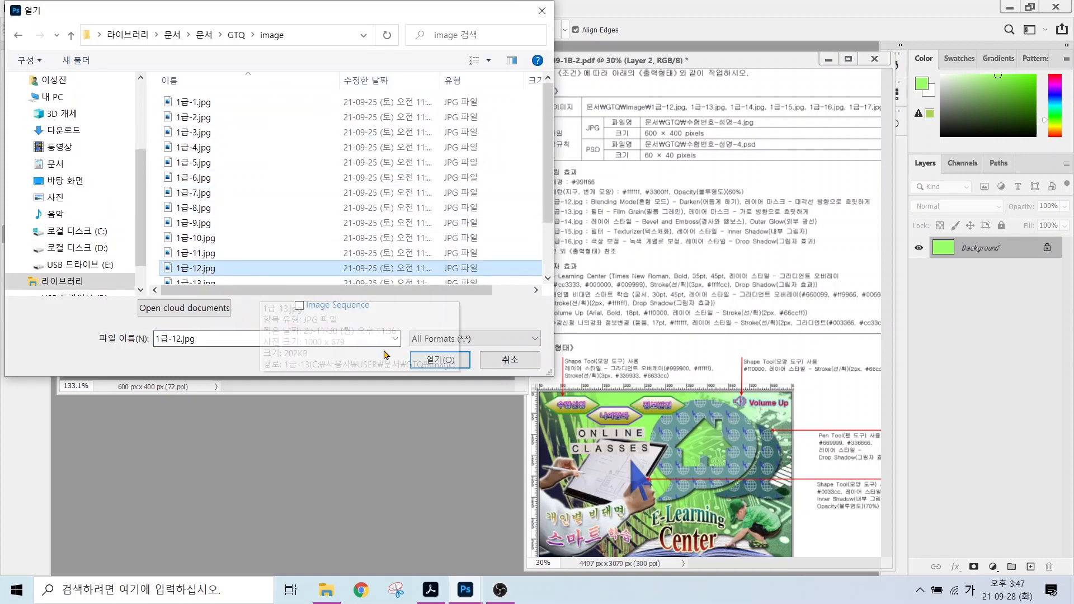
left_click(436, 360)
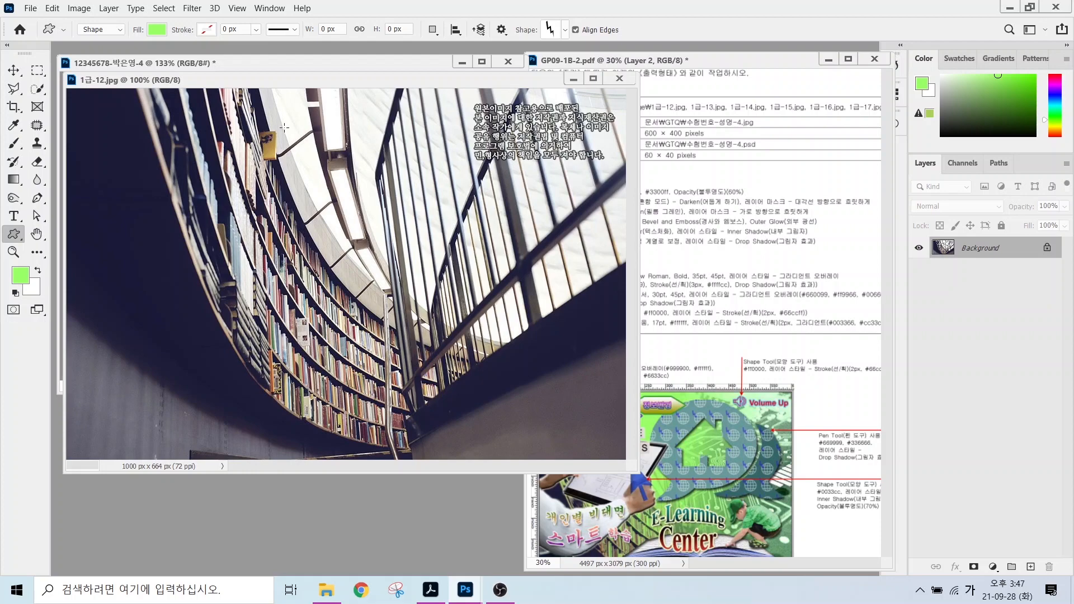
Check in Image Size that the photo is 1000 × 664 px and accept it unchanged.
left_click(80, 9)
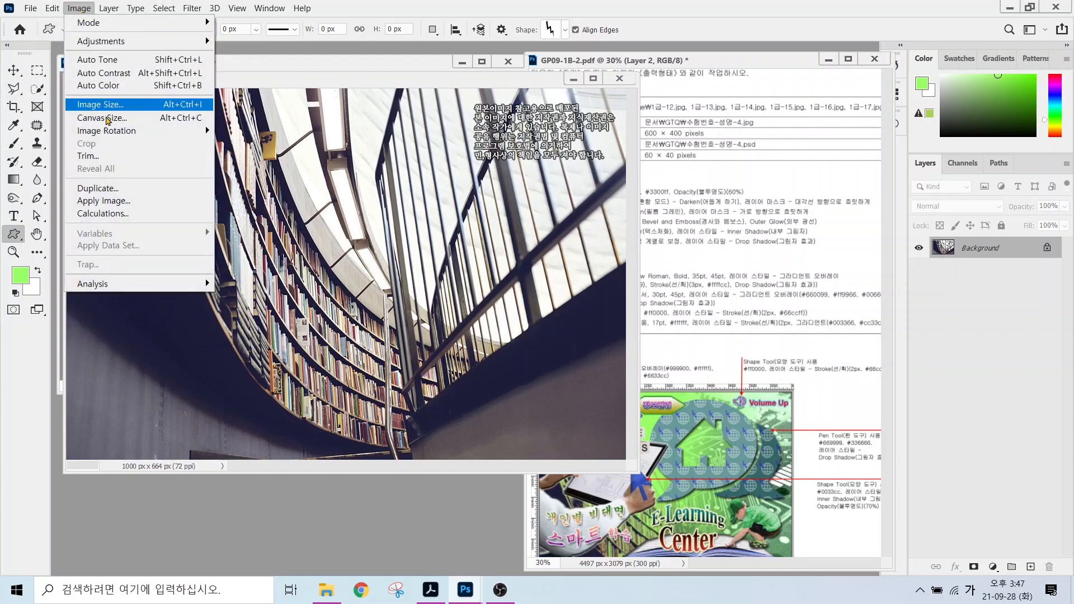
left_click(100, 104)
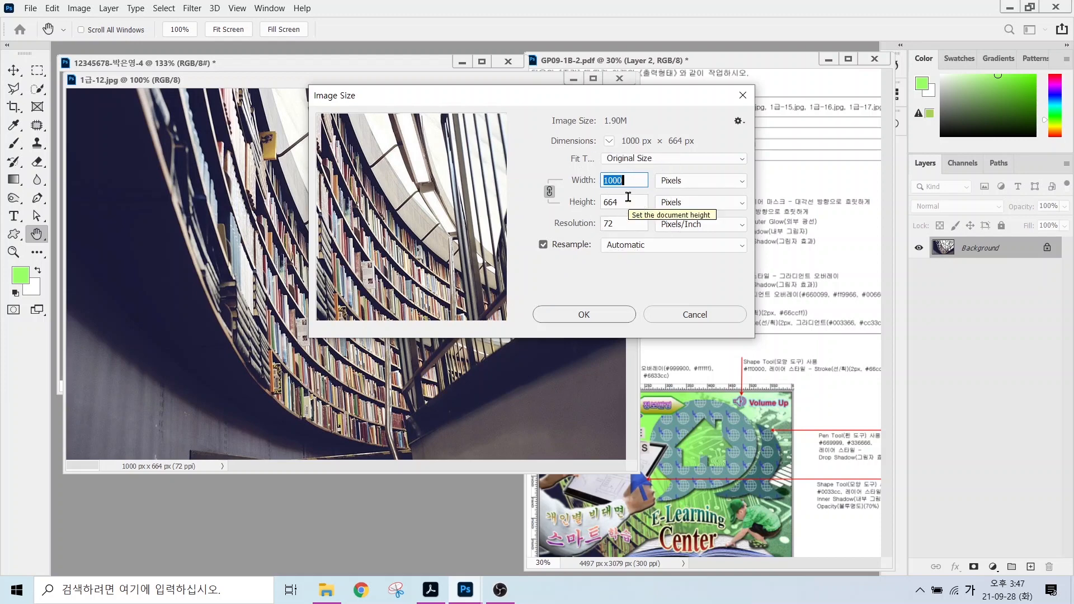
key("alt")
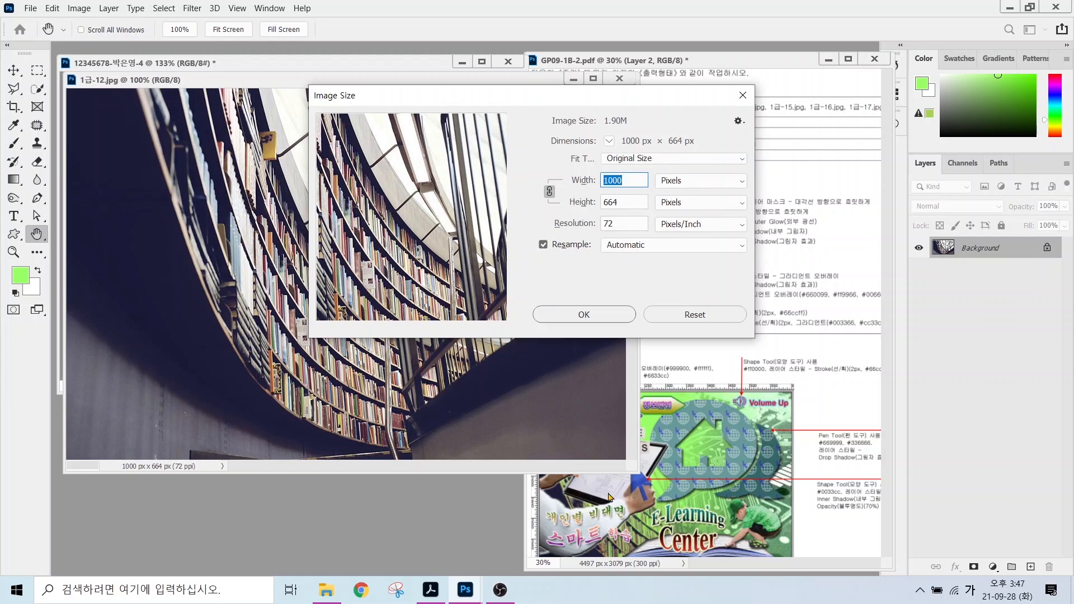
left_click_drag(575, 552, 703, 552)
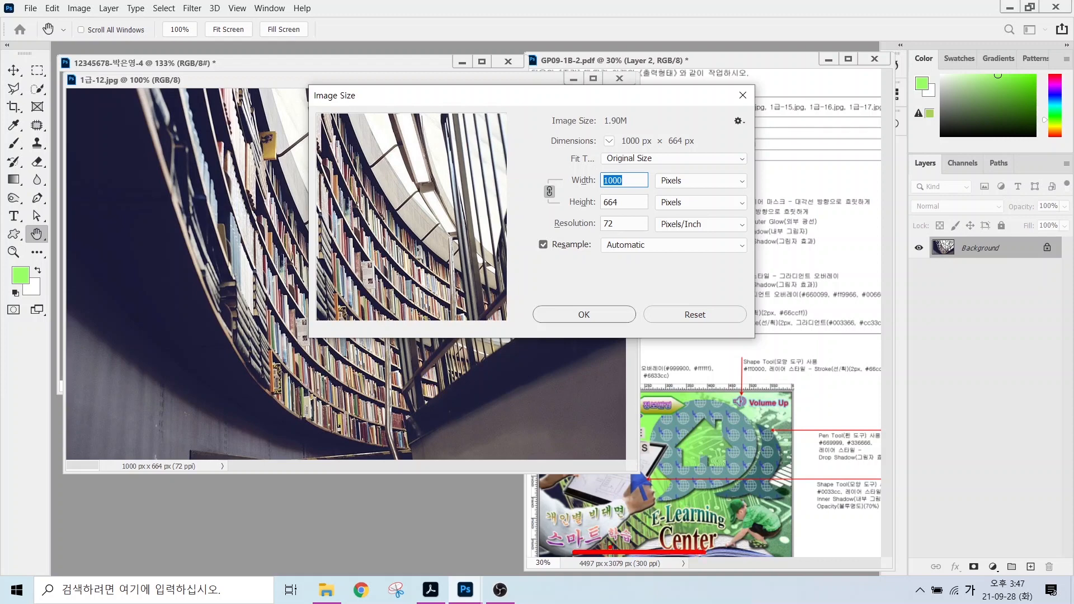
key("Escape")
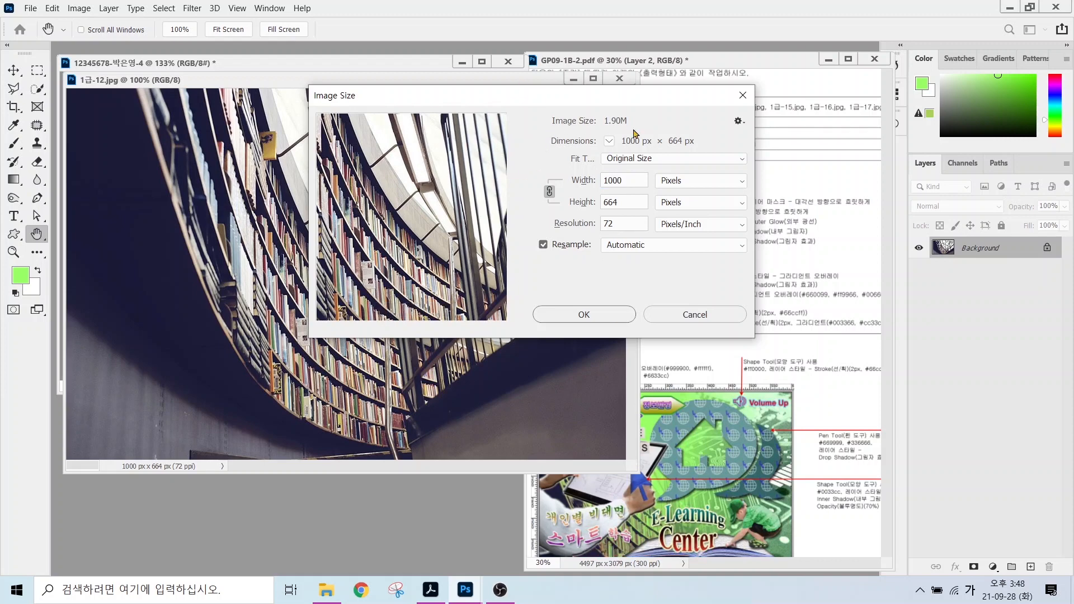
left_click(583, 314)
Drag the photo into the green poster and close 1급-12.jpg.
key("u")
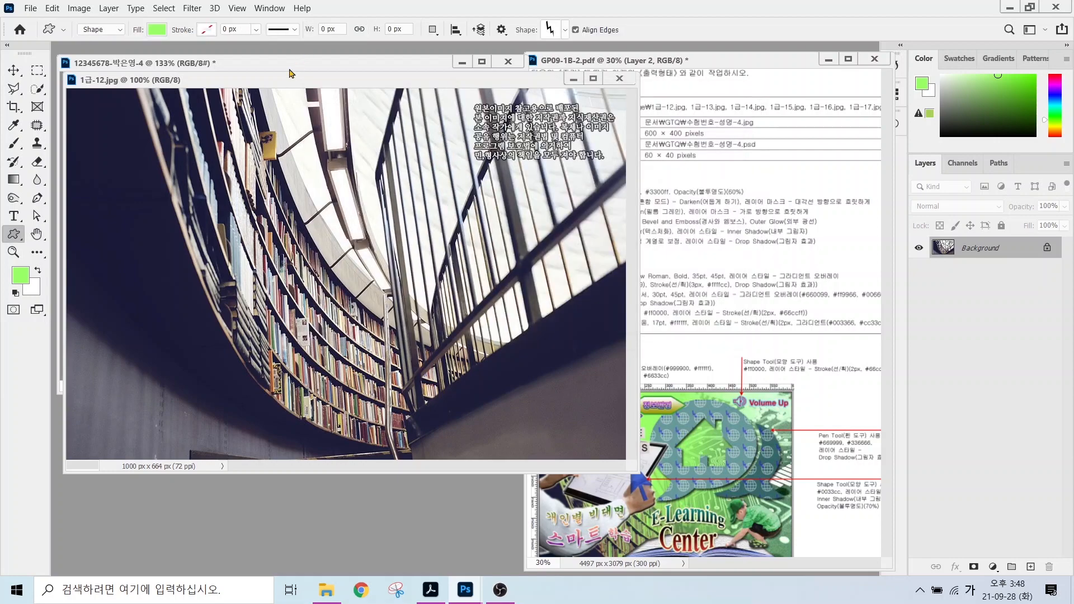
left_click_drag(285, 87, 307, 176)
left_click(13, 71)
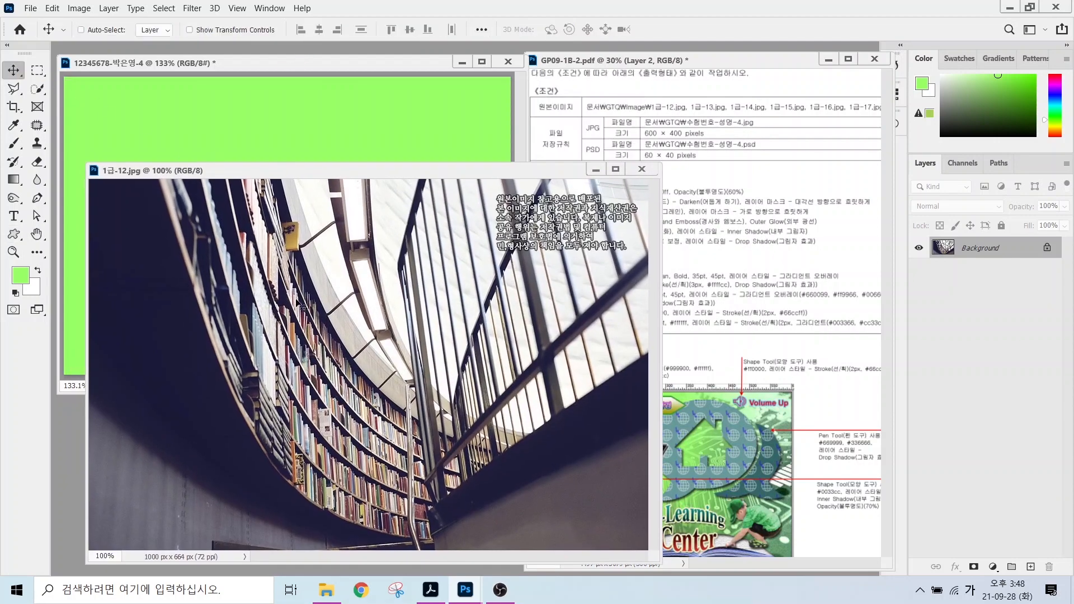
left_click_drag(296, 300, 218, 259)
left_click(638, 172)
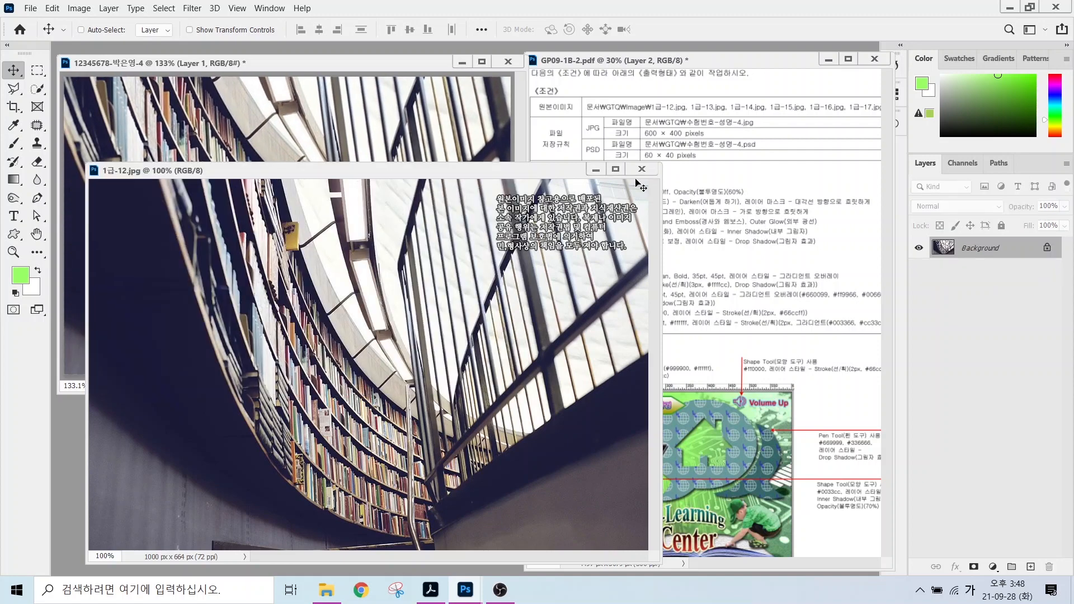
Rename the new photo layer to 1-12.
double_click(972, 246)
type("1-12")
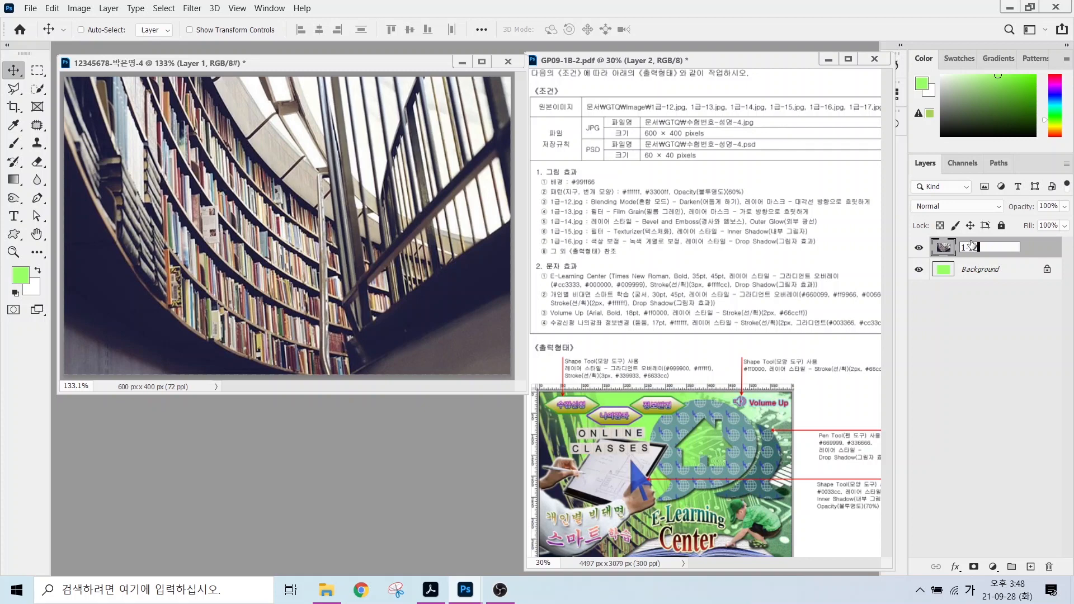
key("Return")
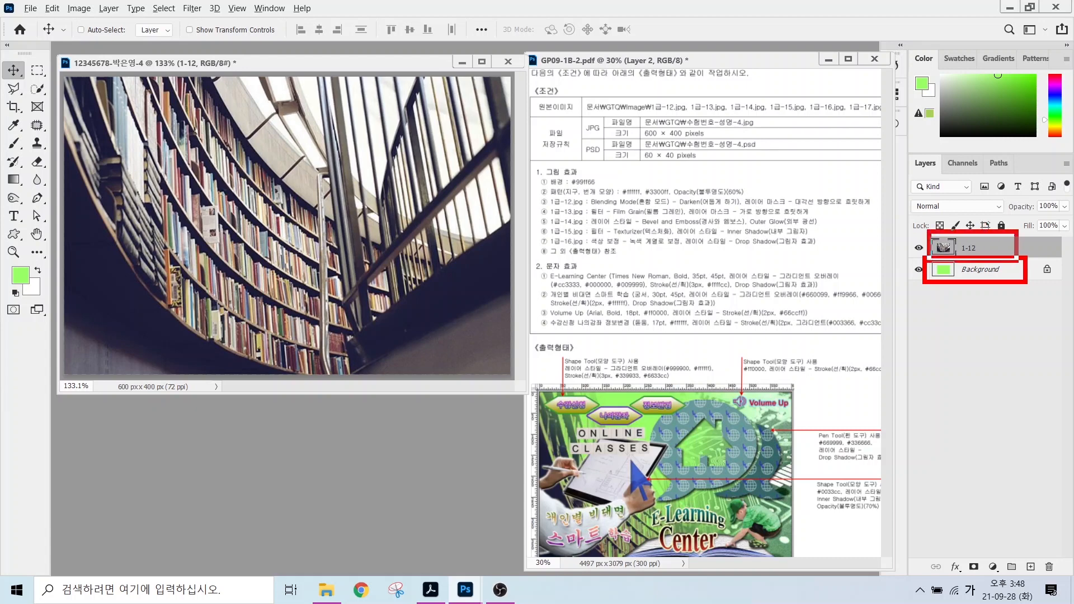
mouse_move(589, 209)
left_mouse_down()
mouse_move(711, 207)
mouse_move(729, 163)
left_mouse_up()
key("Escape")
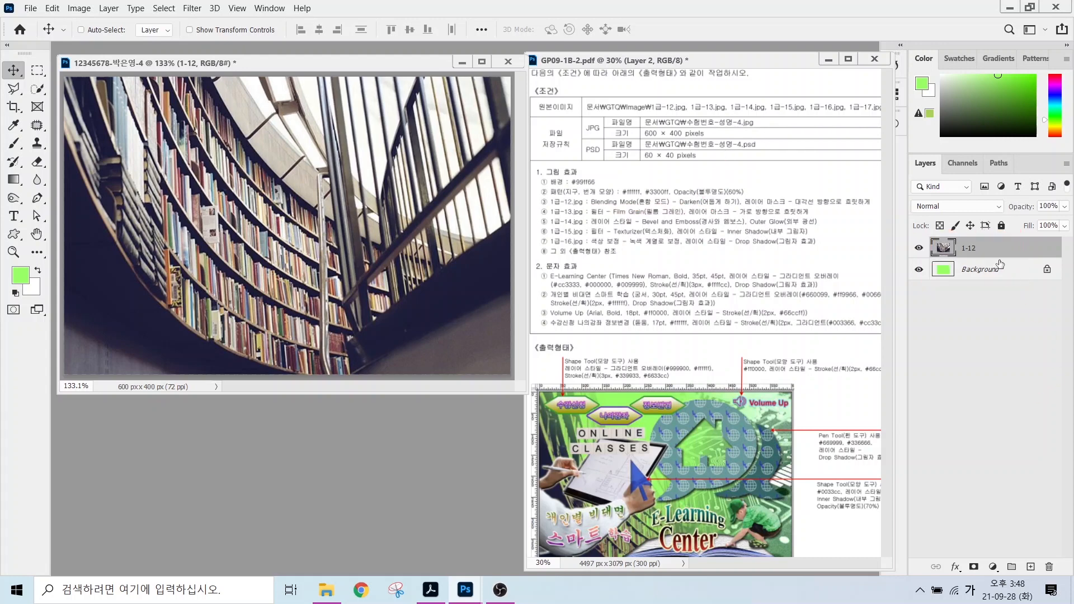
Set the 1-12 layer's blend mode to Darken.
left_click(961, 207)
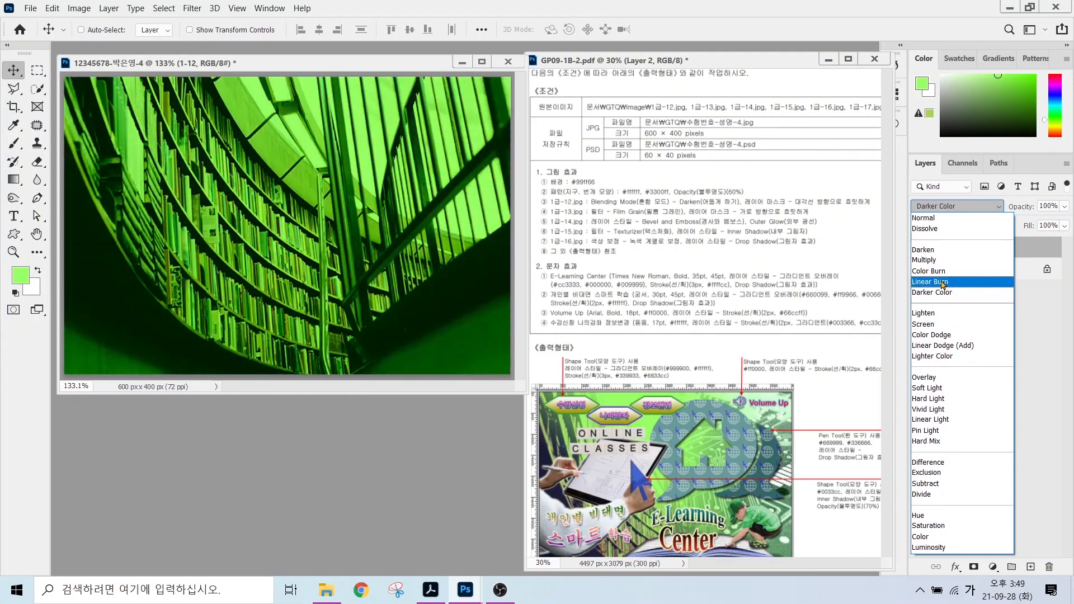
left_click(926, 249)
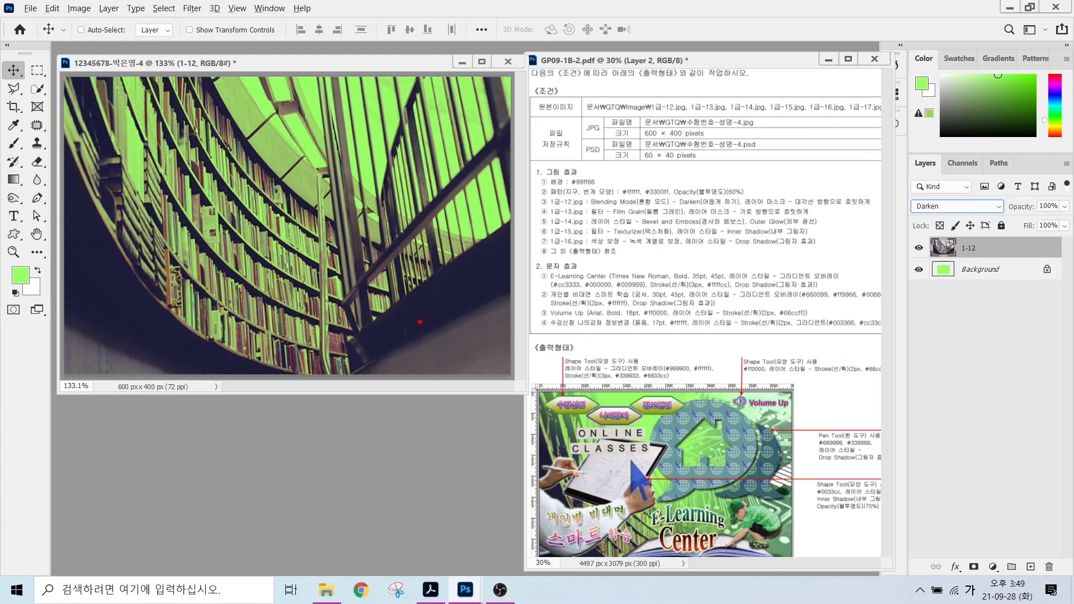
mouse_move(831, 210)
left_mouse_down()
mouse_move(768, 180)
mouse_move(846, 187)
mouse_move(841, 213)
left_mouse_up()
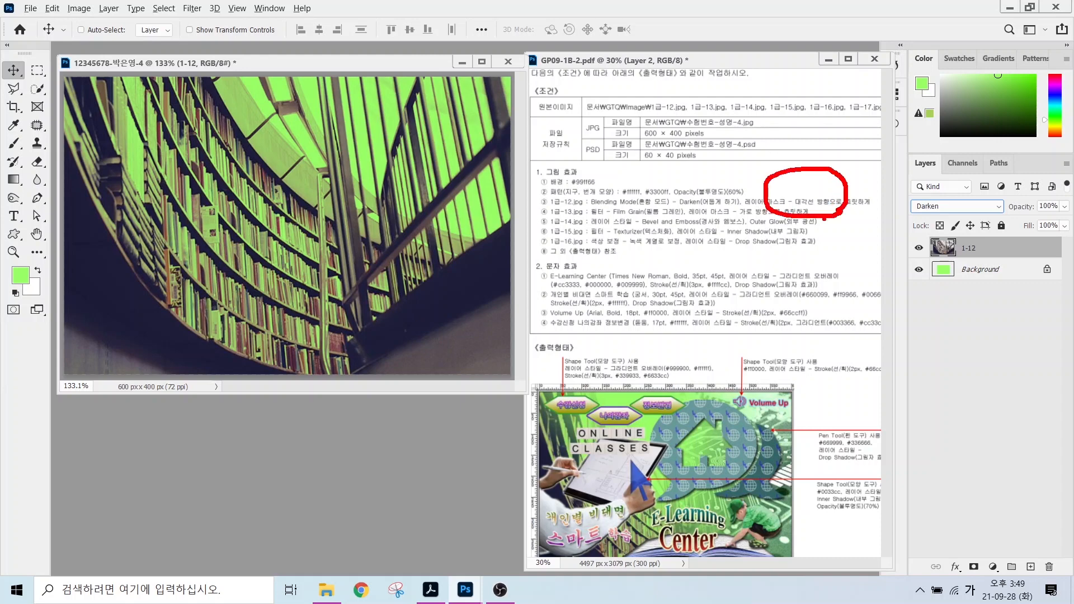
mouse_move(904, 147)
left_mouse_down()
mouse_move(1025, 451)
mouse_move(1040, 587)
mouse_move(1058, 587)
left_mouse_up()
mouse_move(958, 551)
left_mouse_down()
mouse_move(986, 579)
mouse_move(1005, 511)
left_mouse_up()
key("Escape")
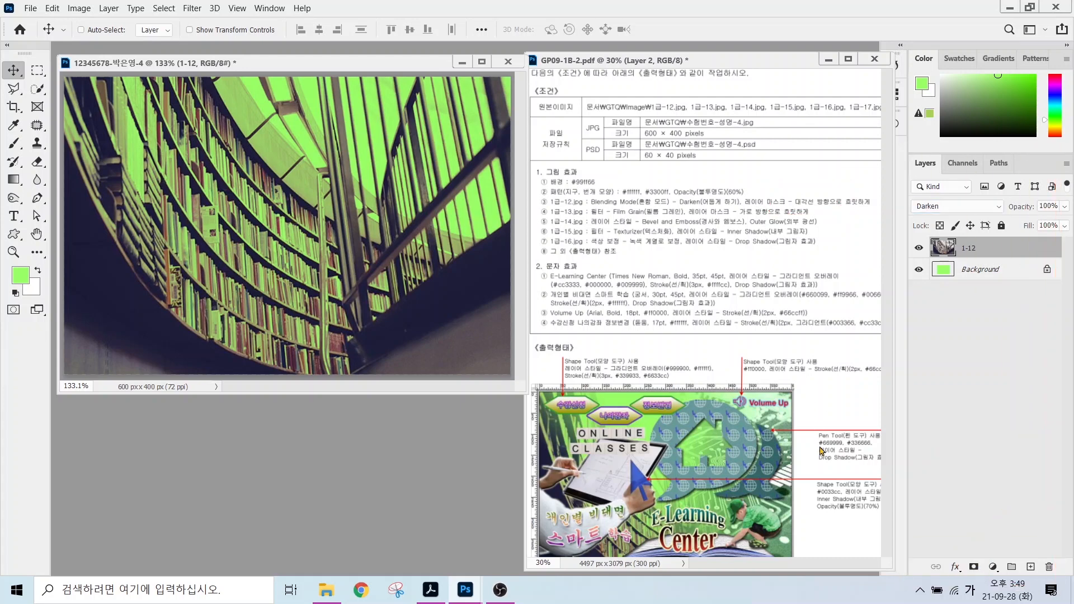
Add a white layer mask to the 1-12 layer.
left_click(974, 566)
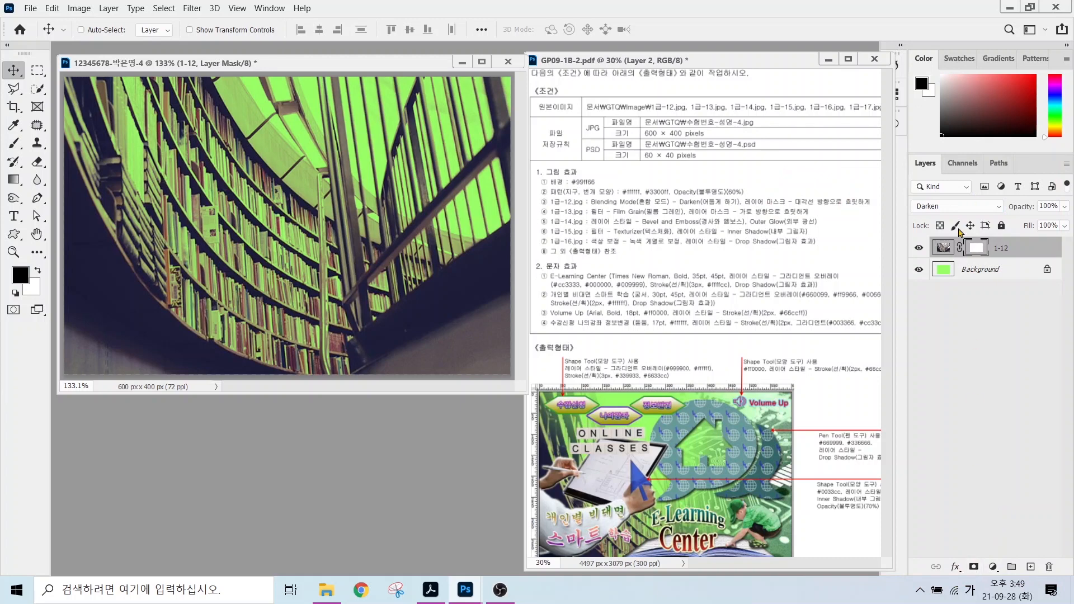
key("ctrl+2")
mouse_move(989, 252)
left_mouse_down()
mouse_move(966, 241)
mouse_move(987, 252)
mouse_move(1007, 306)
left_mouse_up()
left_click_drag(980, 274, 999, 269)
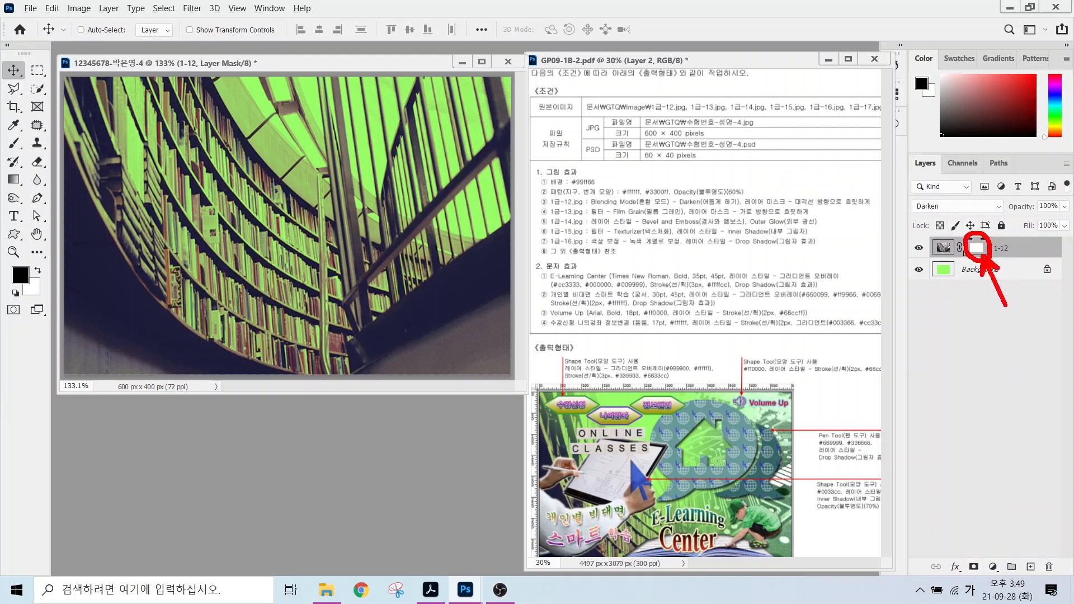
key("Escape")
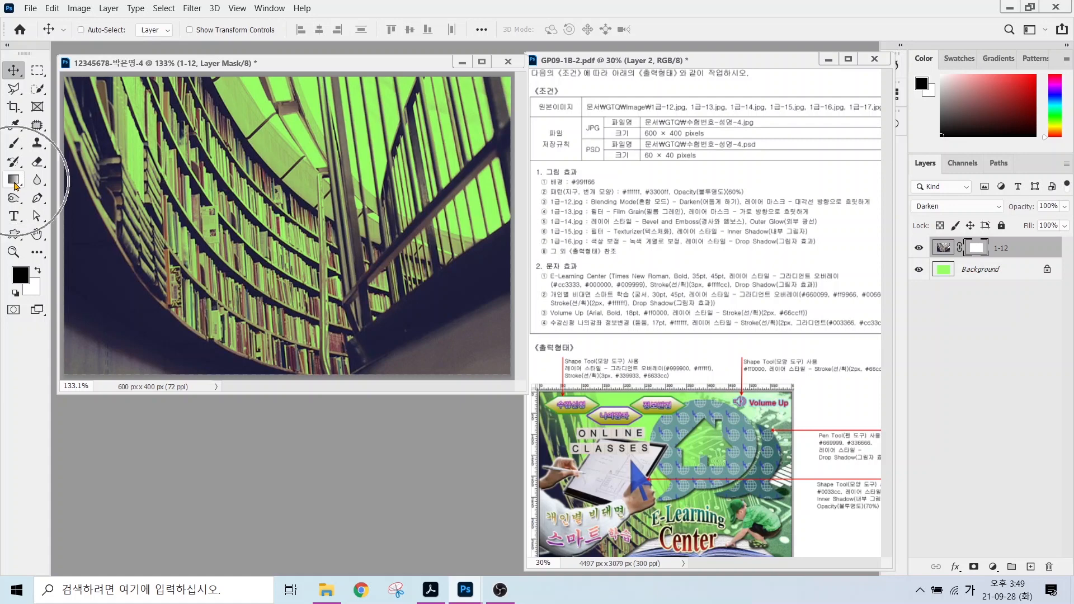
Select the Gradient tool and mark the photo's lower-left and upper-right areas.
left_click(14, 181)
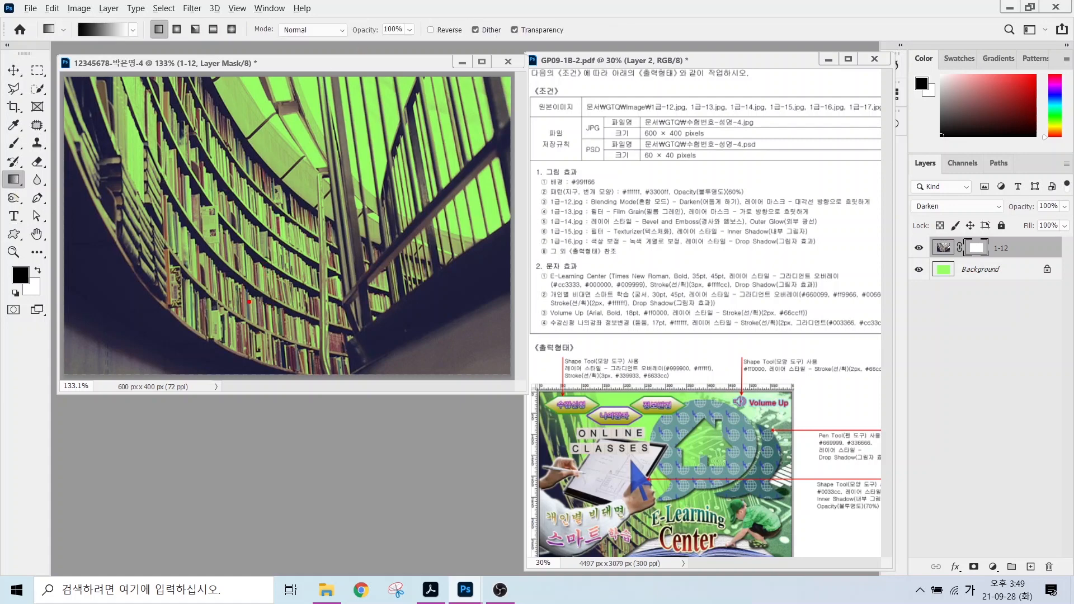
mouse_move(246, 335)
left_mouse_down()
mouse_move(162, 348)
mouse_move(207, 184)
mouse_move(229, 339)
left_mouse_up()
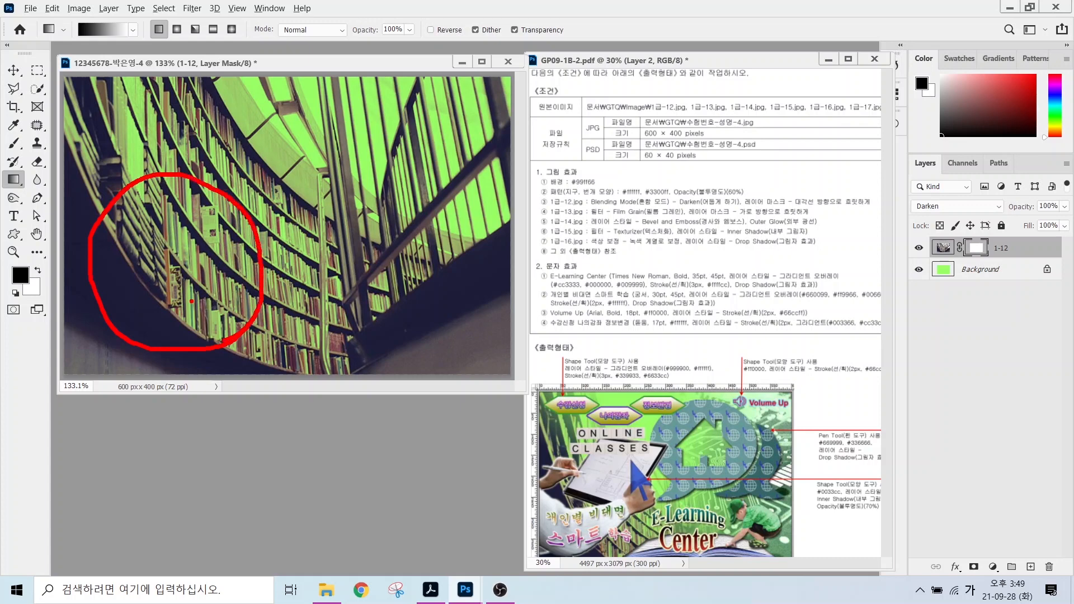
mouse_move(154, 250)
left_mouse_down()
mouse_move(193, 248)
mouse_move(178, 246)
left_mouse_up()
left_click_drag(176, 259, 218, 288)
left_click_drag(223, 241, 223, 295)
left_click_drag(196, 305, 236, 315)
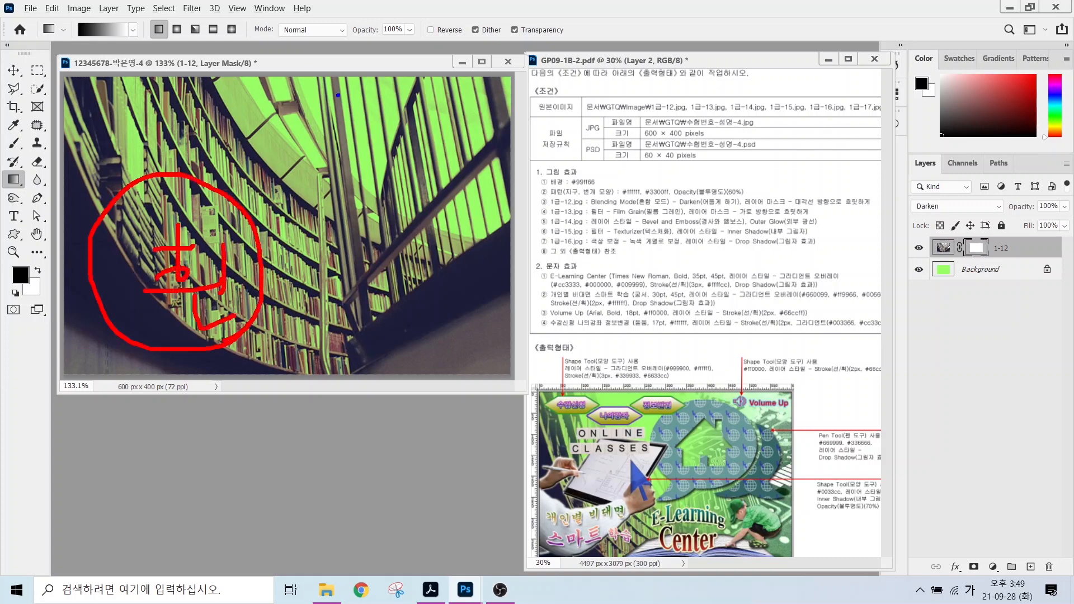
mouse_move(337, 95)
left_mouse_down()
mouse_move(314, 96)
mouse_move(279, 198)
mouse_move(392, 230)
mouse_move(441, 117)
mouse_move(375, 76)
mouse_move(333, 148)
mouse_move(384, 119)
left_mouse_up()
left_click_drag(382, 97, 382, 158)
mouse_move(364, 150)
left_mouse_down()
mouse_move(371, 193)
mouse_move(410, 147)
mouse_move(414, 192)
left_mouse_up()
mouse_move(370, 159)
left_mouse_down()
mouse_move(410, 147)
mouse_move(411, 178)
left_mouse_up()
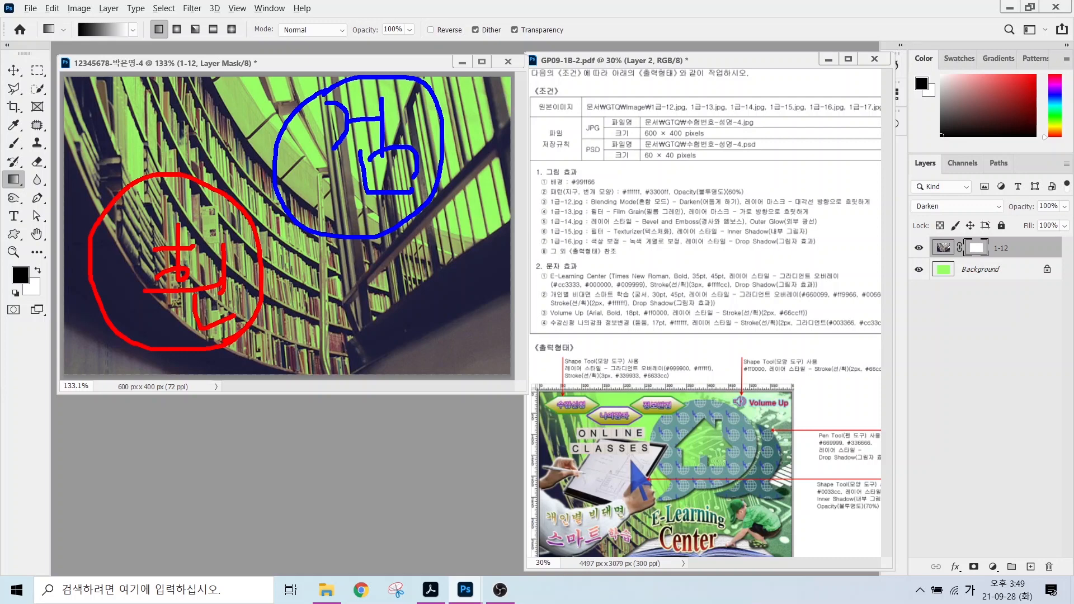
Drag a black-to-white gradient diagonally on the mask, fading the upper right into green.
mouse_move(87, 44)
left_mouse_down()
mouse_move(67, 20)
mouse_move(84, 14)
mouse_move(90, 37)
left_mouse_up()
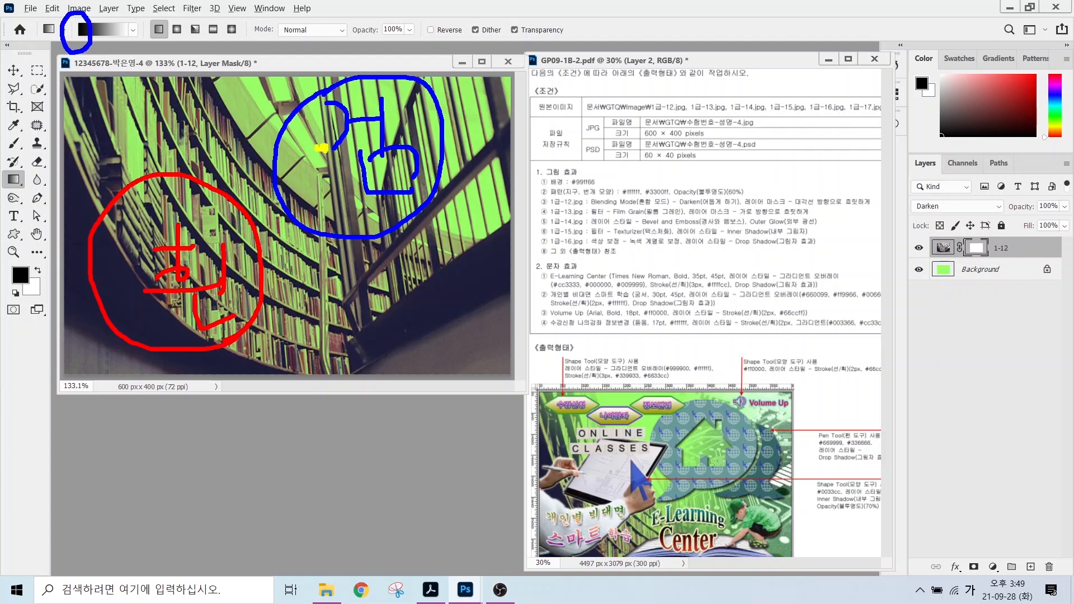
left_click_drag(320, 146, 177, 264)
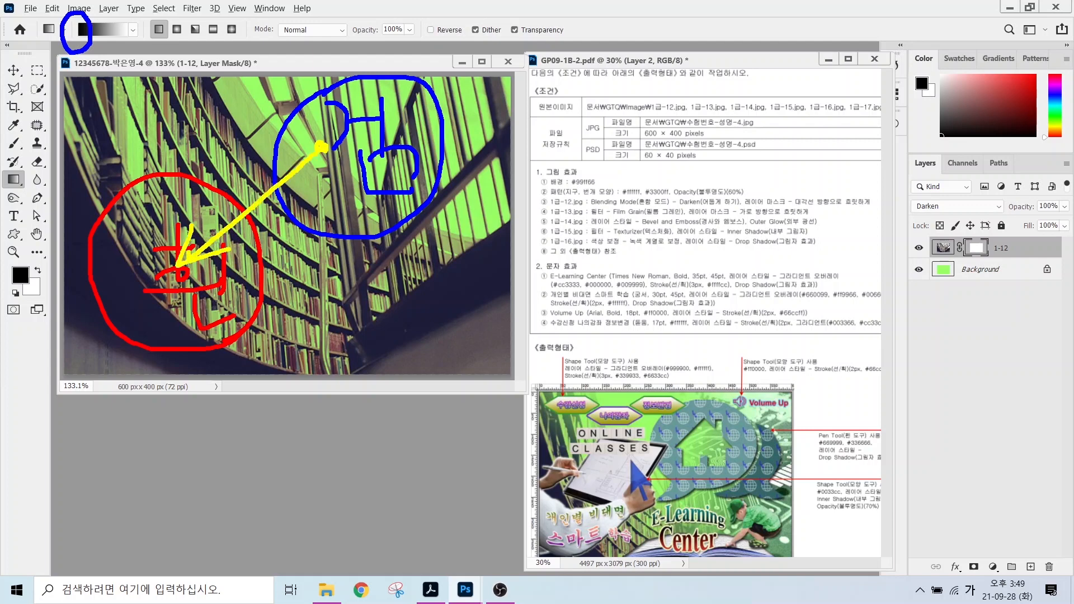
key("Escape")
left_click_drag(323, 152, 271, 264)
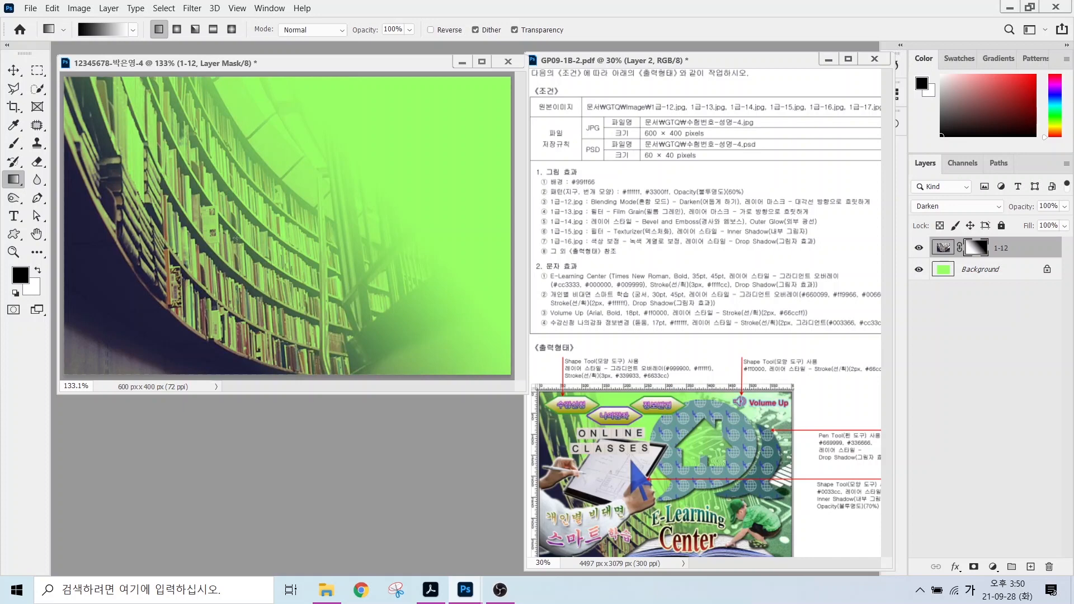
left_click_drag(270, 211, 140, 314)
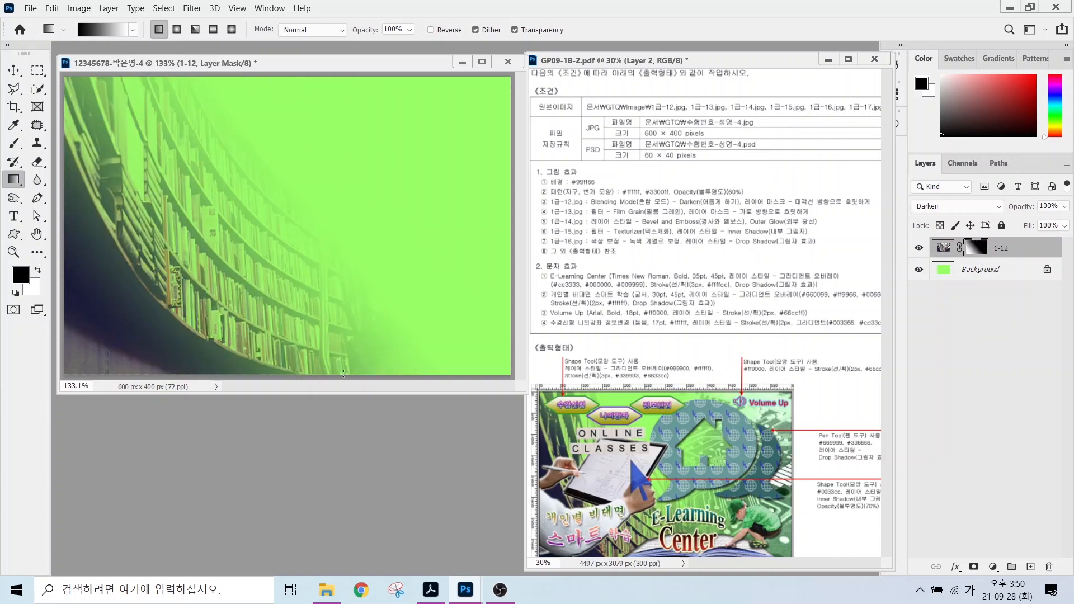
Open the circuit-board photo 1급-13.jpg from the image folder.
double_click(306, 442)
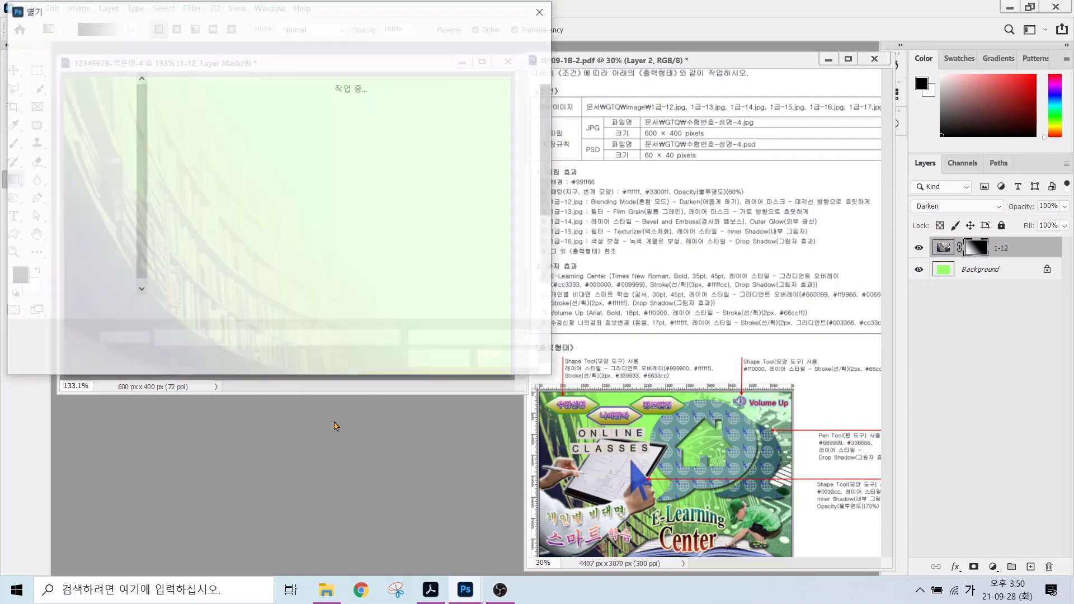
scroll(374, 227, "down", 1)
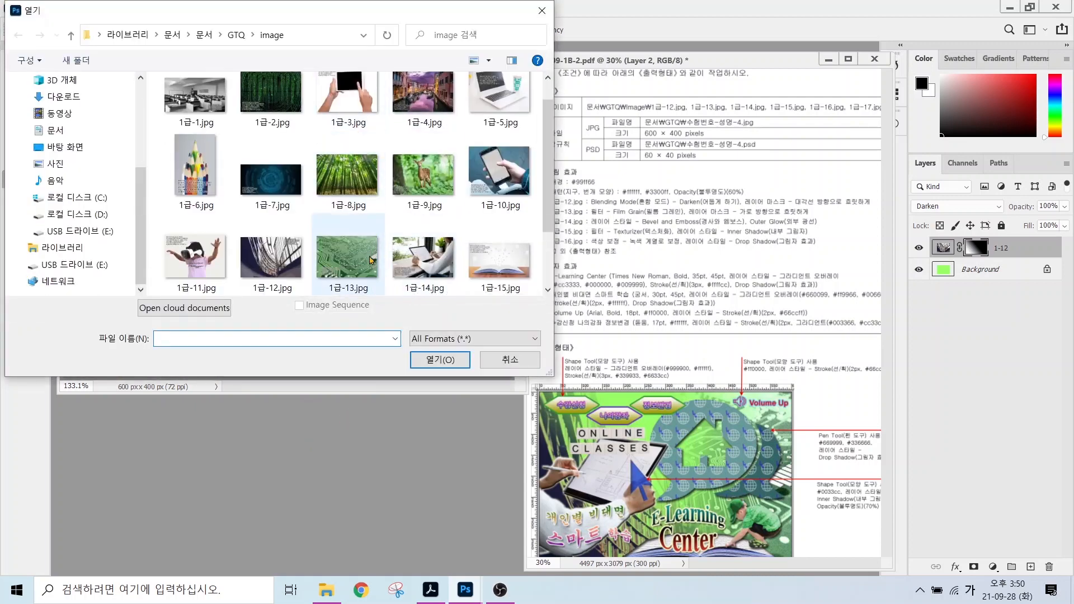
left_click(361, 263)
left_click(439, 359)
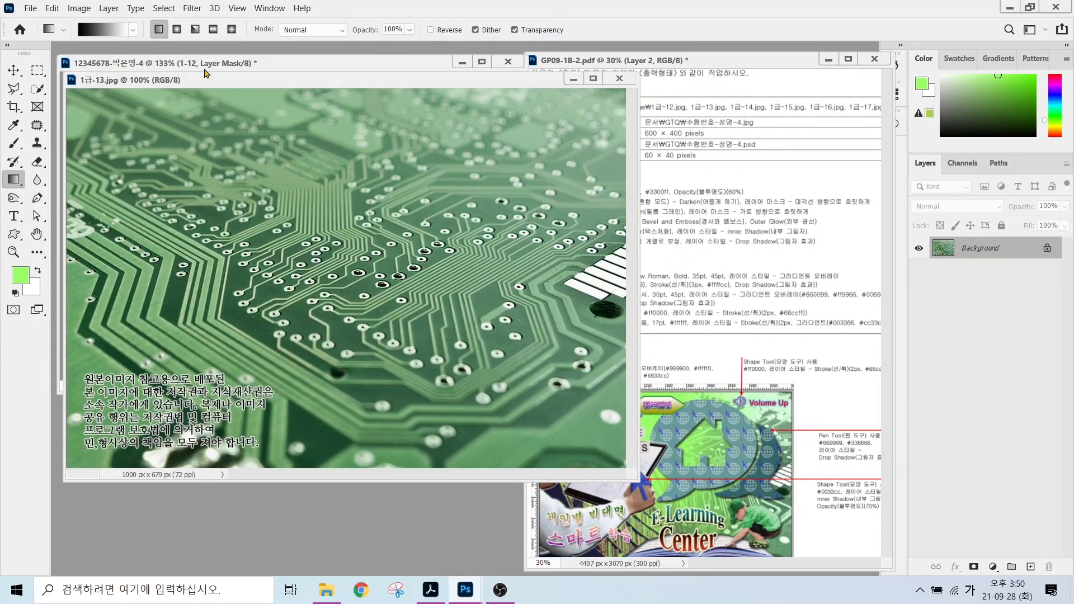
left_click_drag(231, 80, 297, 194)
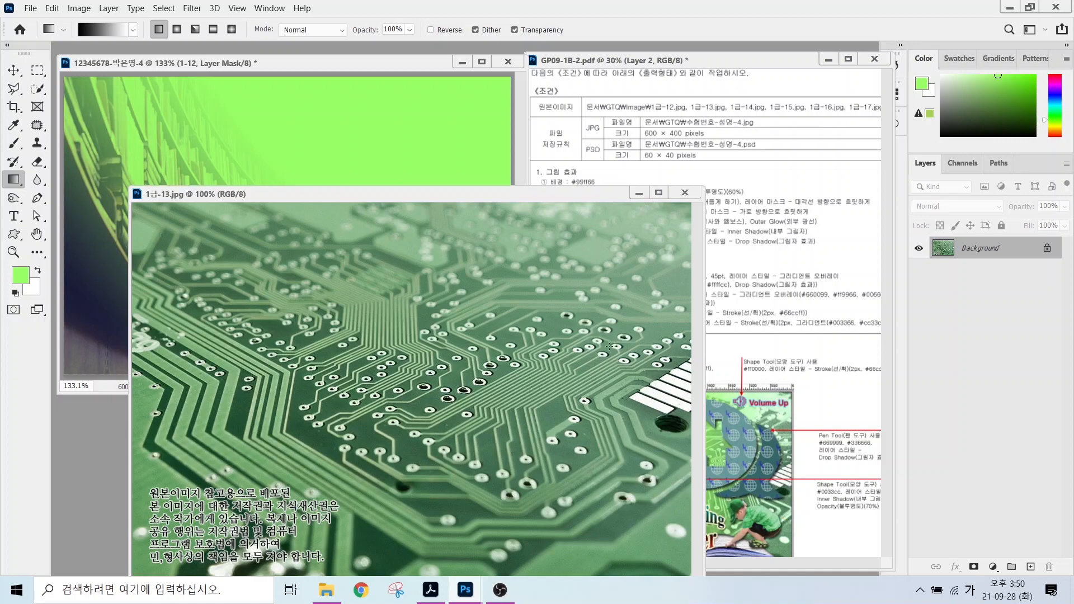
Move the circuit photo into the poster, position it, and close the original.
left_click(14, 70)
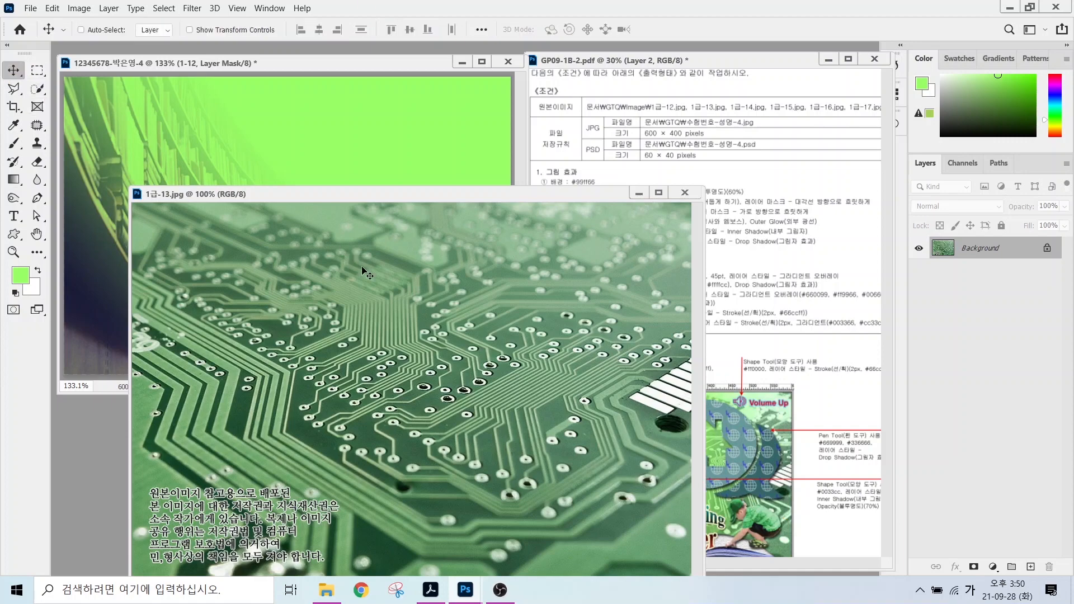
left_click_drag(299, 134, 410, 227)
left_click_drag(347, 246, 417, 213)
left_click(685, 192)
left_click_drag(391, 246, 434, 280)
Rename the new layer to 1-13 and mark the Film Grain requirement on the task sheet.
double_click(973, 247)
type("1-13")
key("Return")
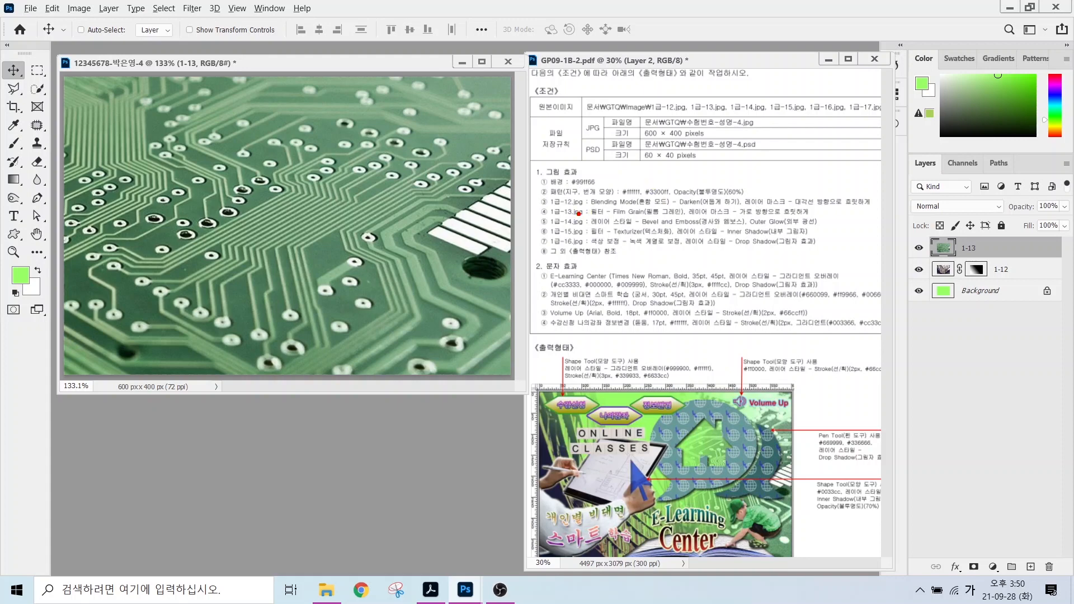
mouse_move(565, 214)
left_mouse_down()
mouse_move(705, 215)
mouse_move(800, 169)
left_mouse_up()
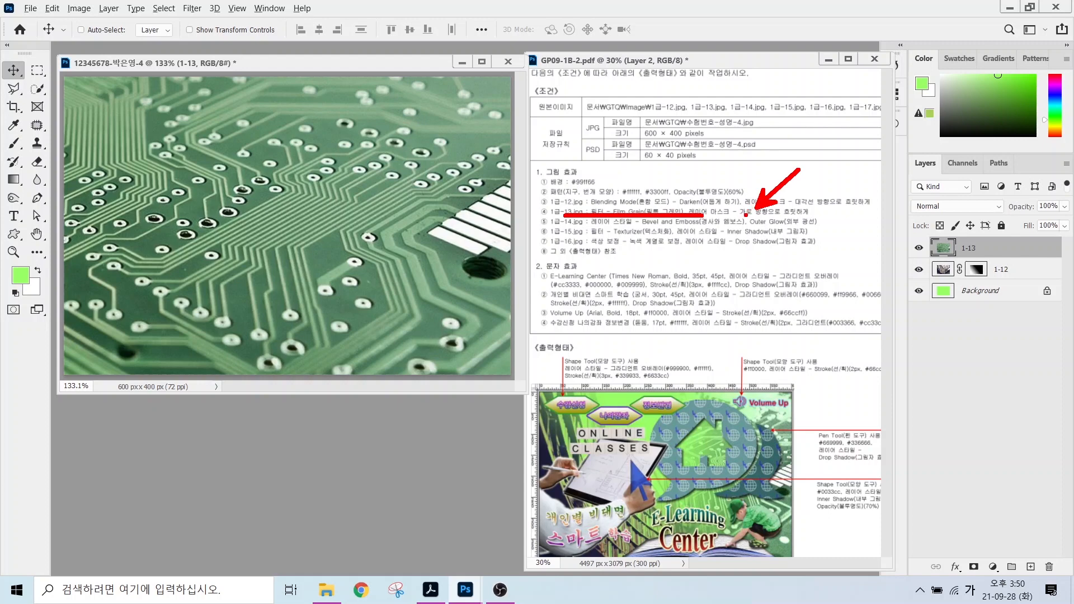
key("Escape")
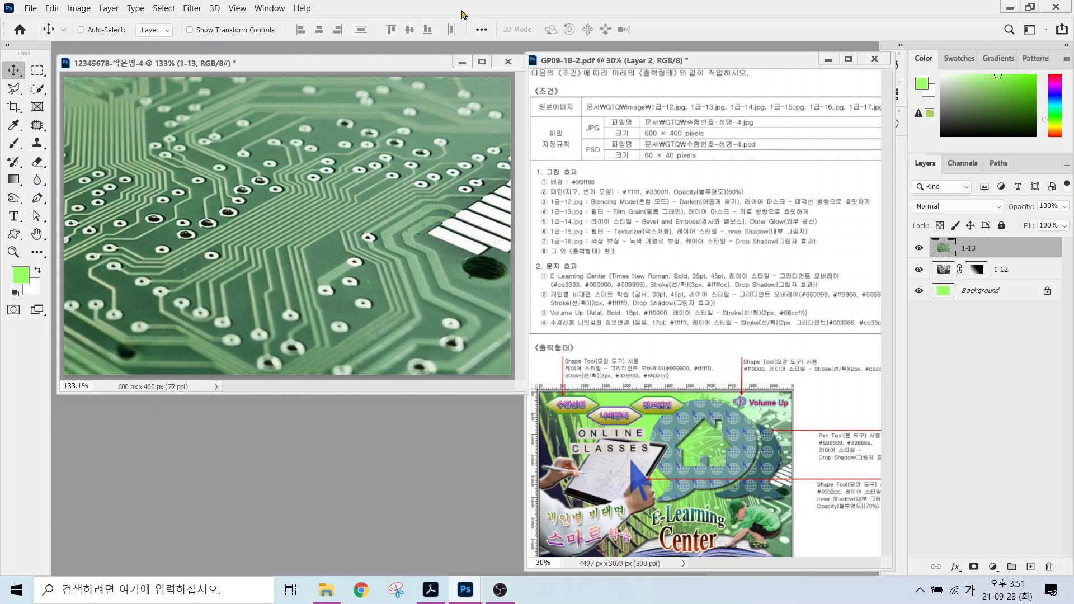
Apply the Film Grain filter from the Filter Gallery to layer 1-13.
left_click(192, 8)
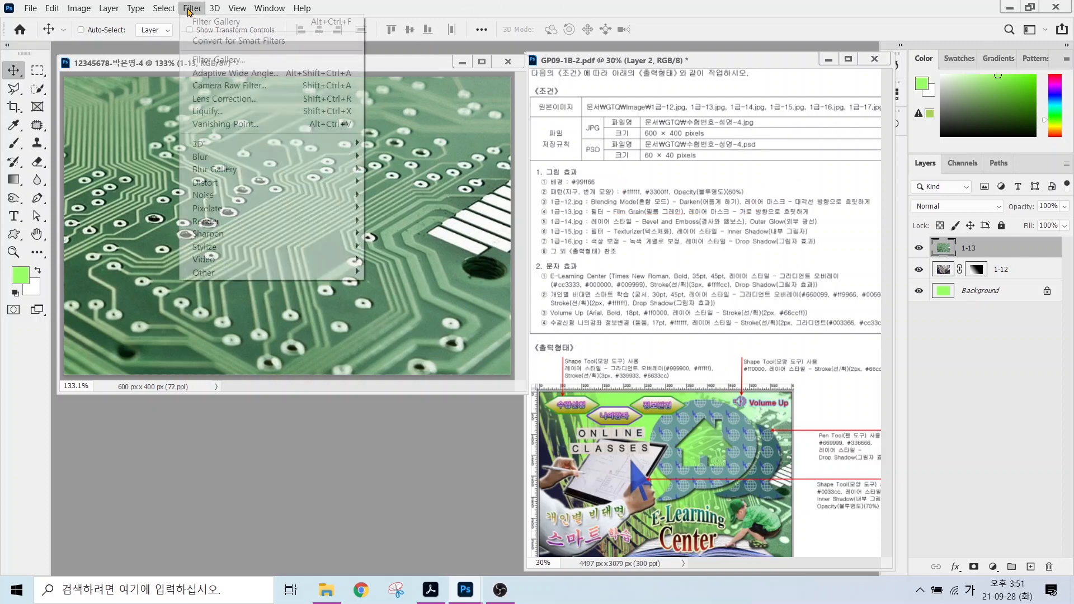
left_click(208, 61)
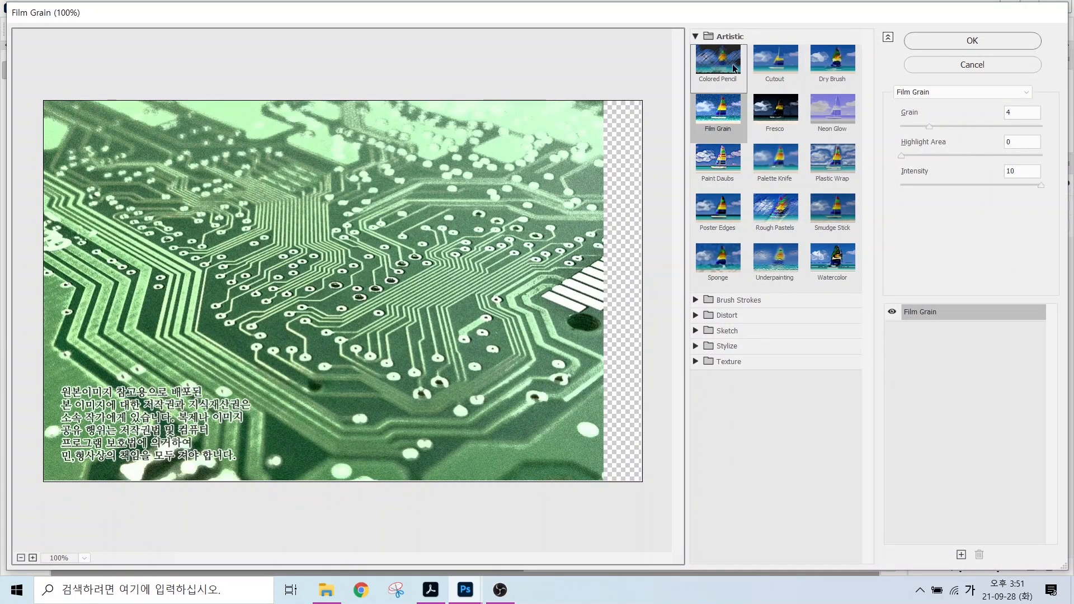
left_click(714, 117)
key("ctrl")
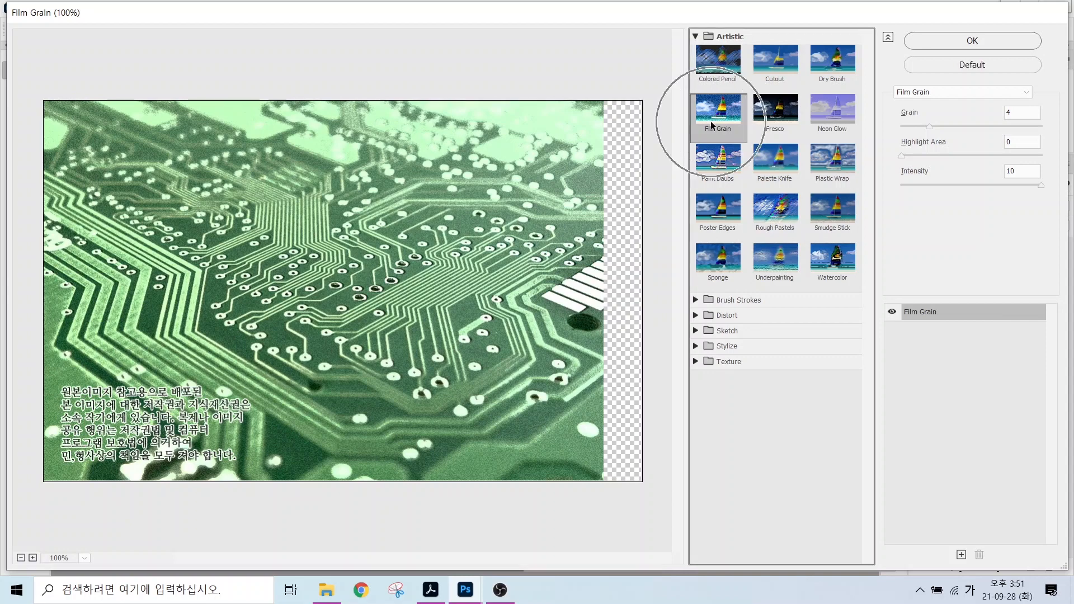
left_click(955, 43)
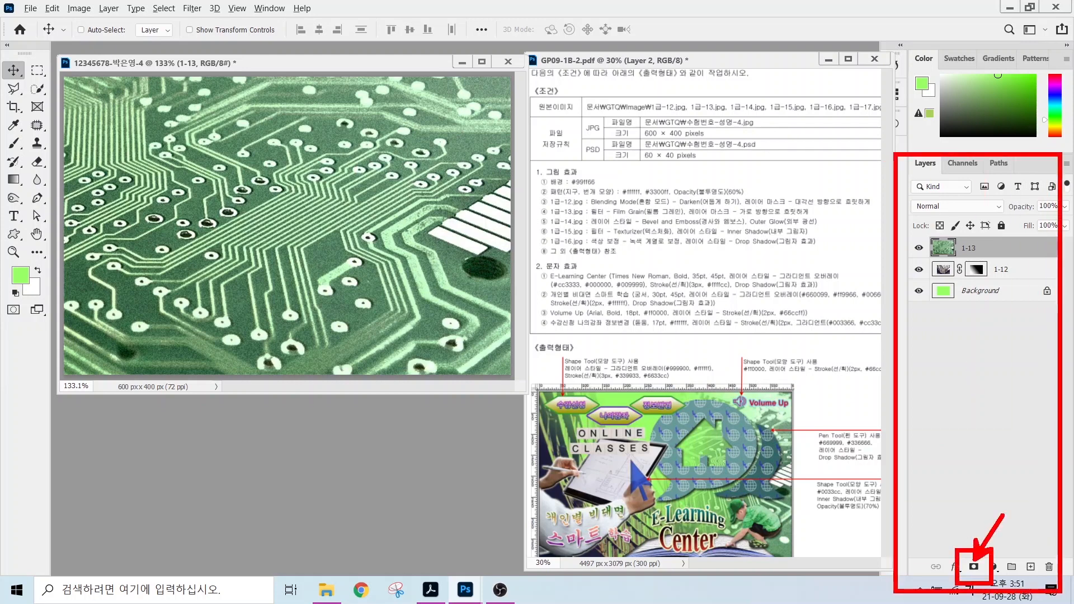
Add a layer mask to 1-13 and circle the circuit area that should stay visible.
left_click(974, 567)
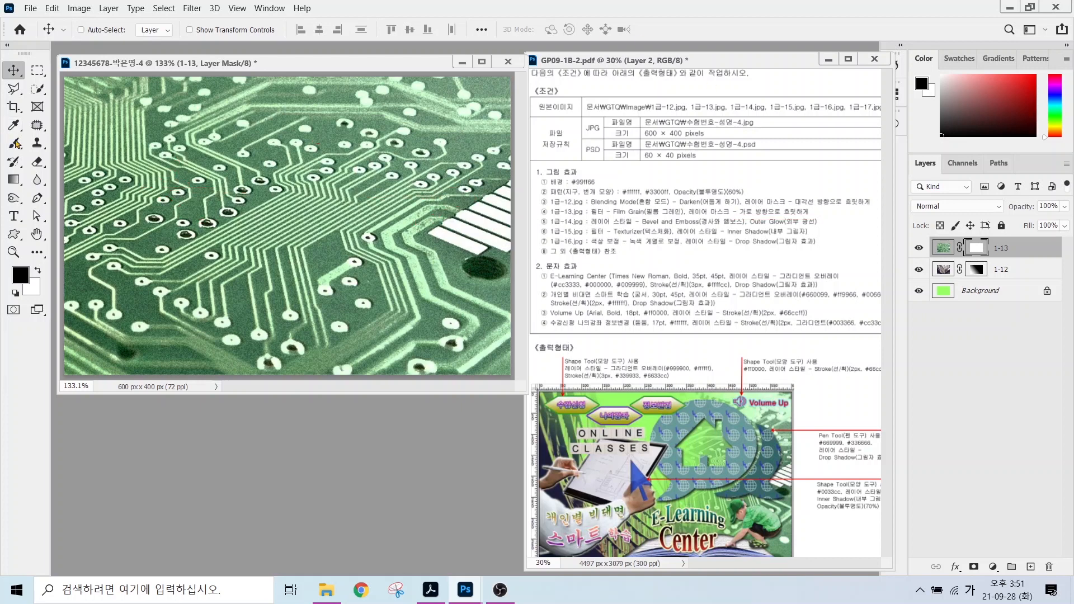
left_click(15, 182)
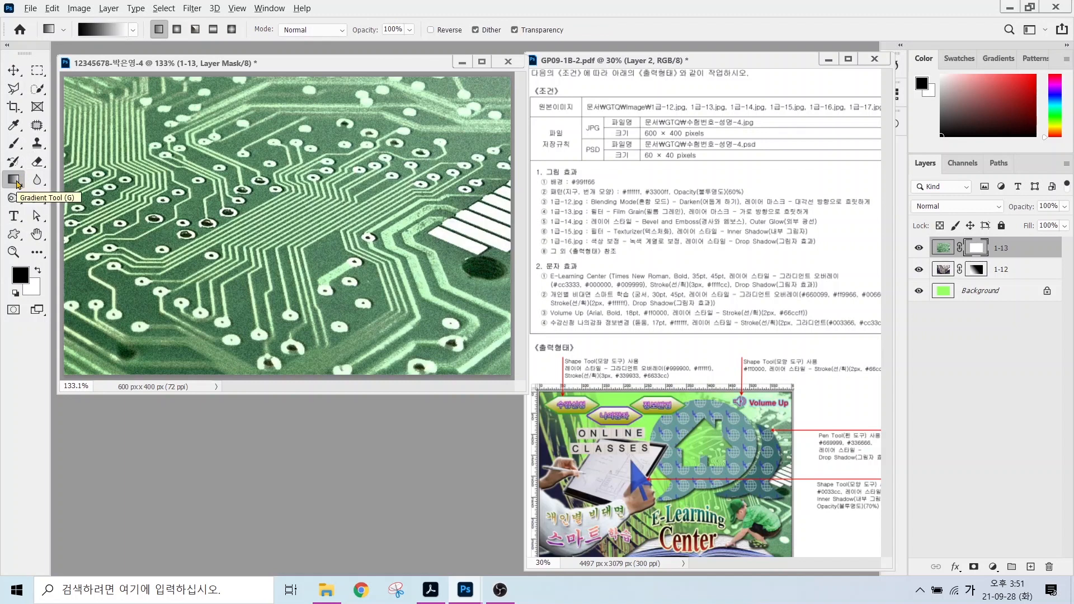
mouse_move(464, 282)
left_mouse_down()
mouse_move(330, 168)
mouse_move(455, 272)
left_mouse_up()
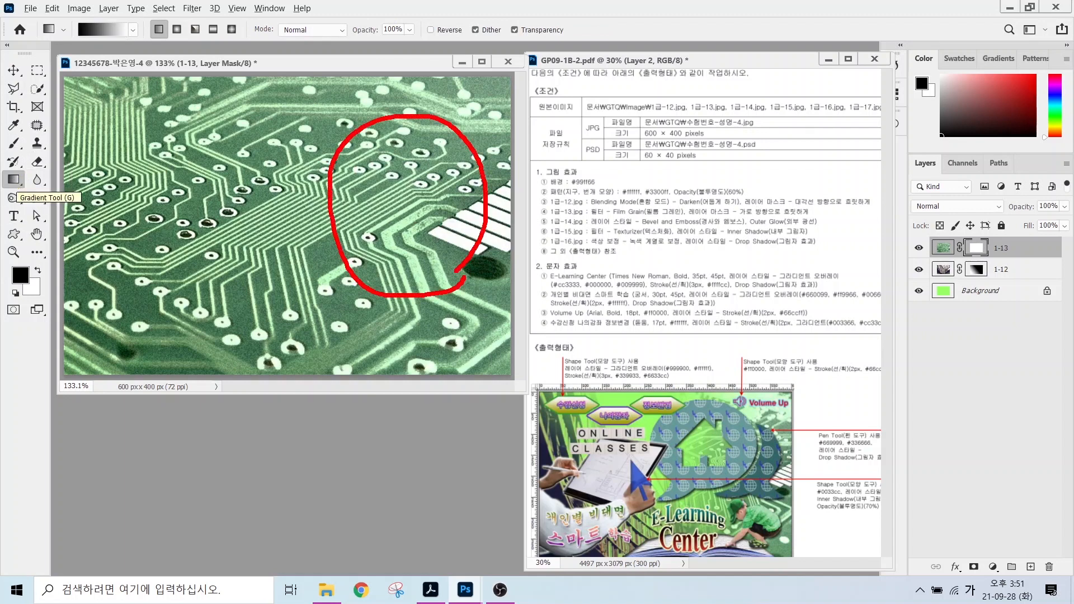
left_click_drag(390, 158, 426, 158)
mouse_move(391, 131)
left_mouse_down()
mouse_move(399, 181)
mouse_move(398, 170)
left_mouse_up()
left_click_drag(374, 201, 452, 186)
mouse_move(456, 149)
left_mouse_down()
mouse_move(428, 208)
mouse_move(476, 253)
left_mouse_up()
Annotate the left side as hidden and the left-to-right gradient setting to use.
left_click_drag(250, 131, 144, 269)
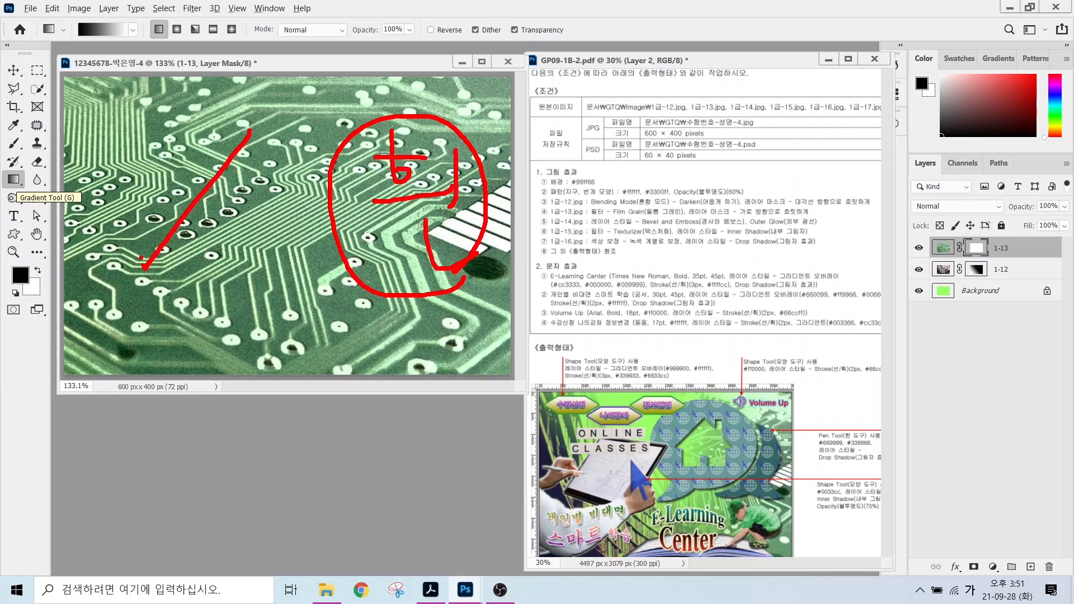
left_click_drag(141, 163, 249, 303)
left_click_drag(92, 108, 131, 150)
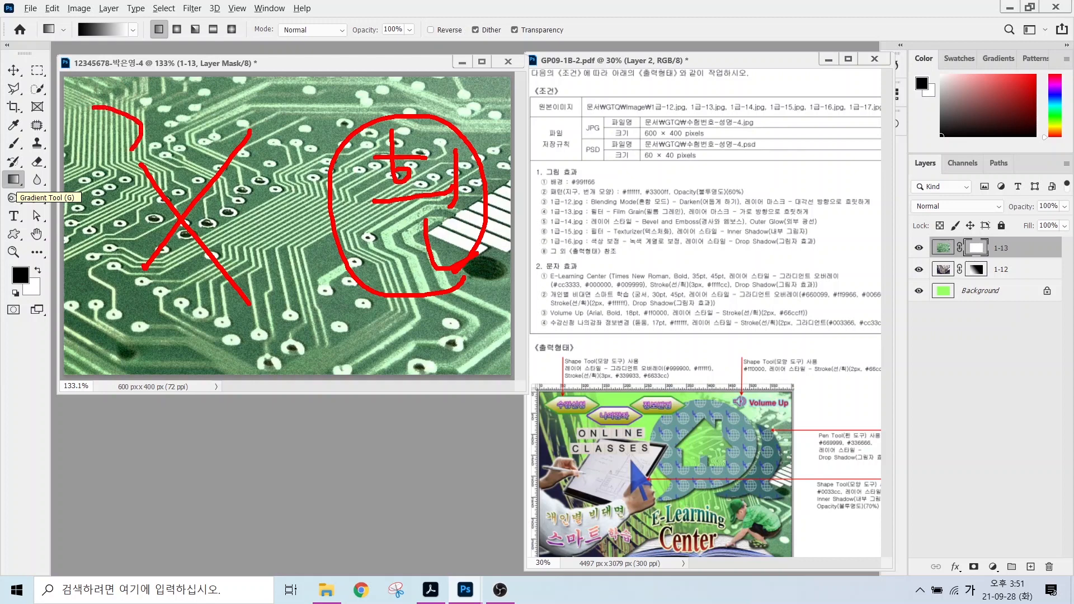
left_click_drag(173, 115, 174, 181)
mouse_move(161, 174)
left_mouse_down()
mouse_move(162, 198)
mouse_move(204, 212)
left_mouse_up()
mouse_move(178, 170)
left_mouse_down()
mouse_move(198, 169)
mouse_move(191, 197)
left_mouse_up()
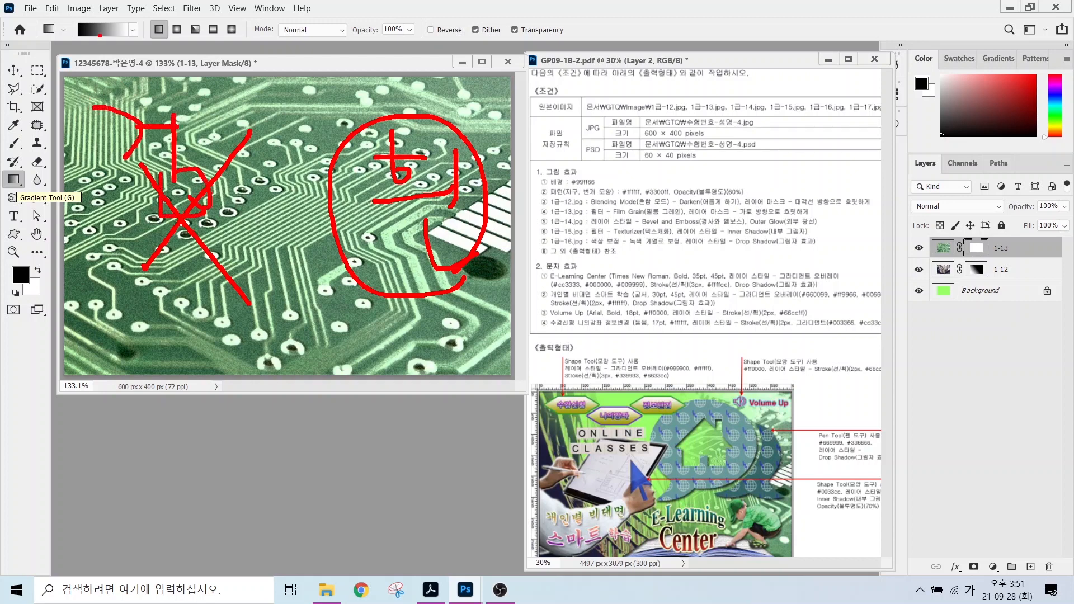
mouse_move(50, 35)
left_mouse_down()
mouse_move(95, 38)
mouse_move(90, 54)
left_mouse_up()
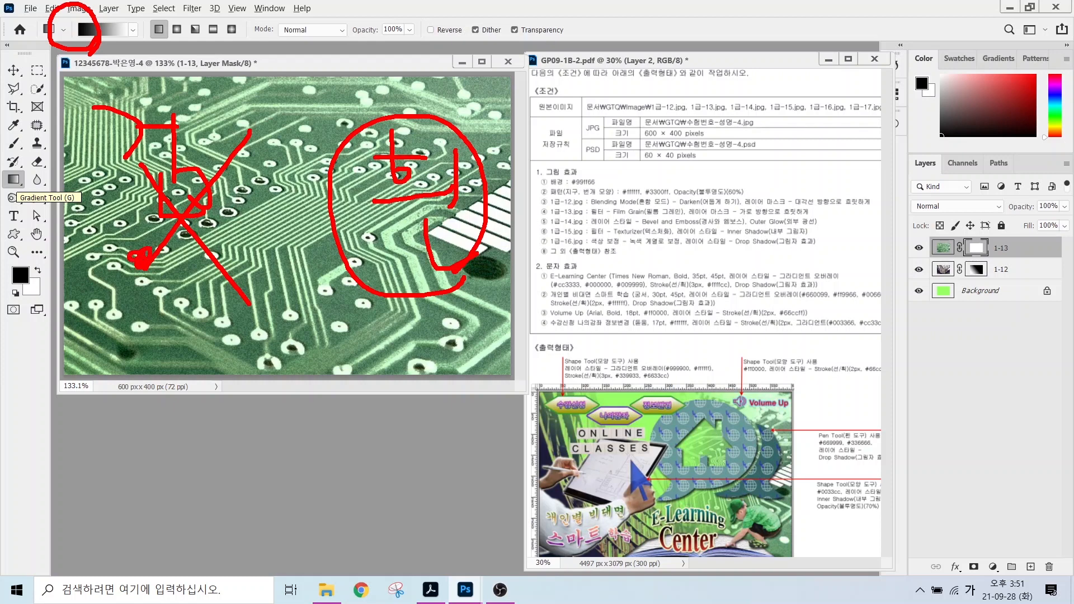
mouse_move(147, 257)
left_mouse_down()
mouse_move(404, 257)
mouse_move(386, 291)
left_mouse_up()
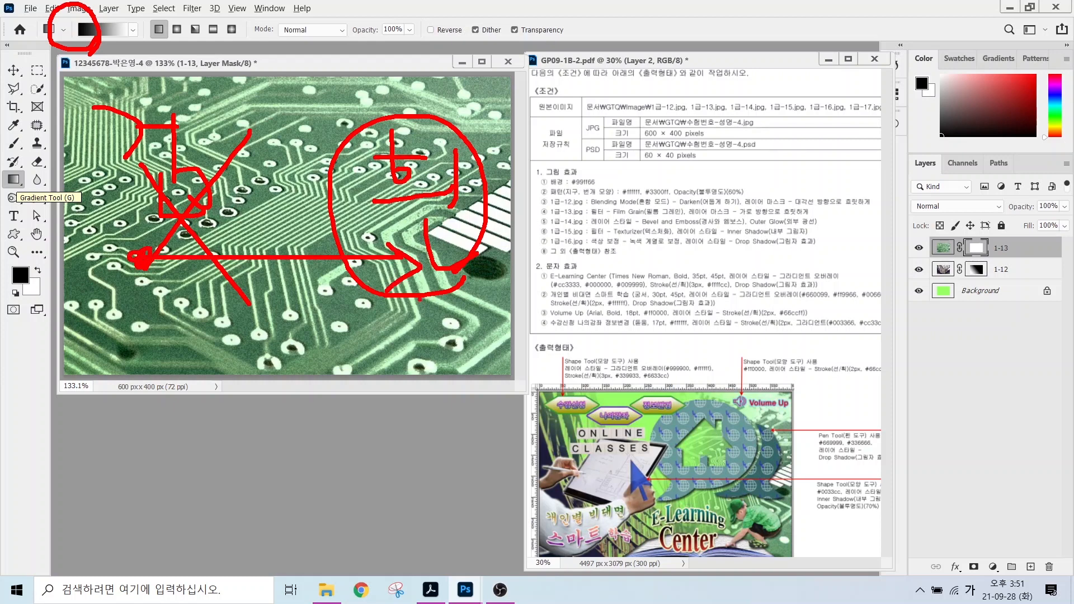
key("Escape")
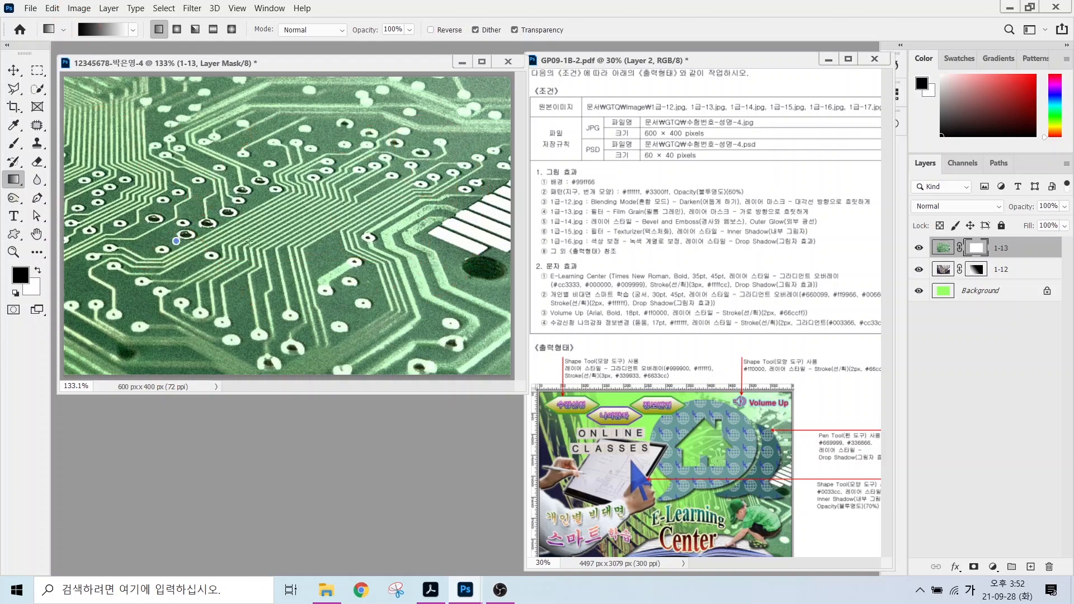
Draw a left-to-right gradient on the 1-13 mask so the circuit fades in from the left.
left_click_drag(249, 241, 391, 241)
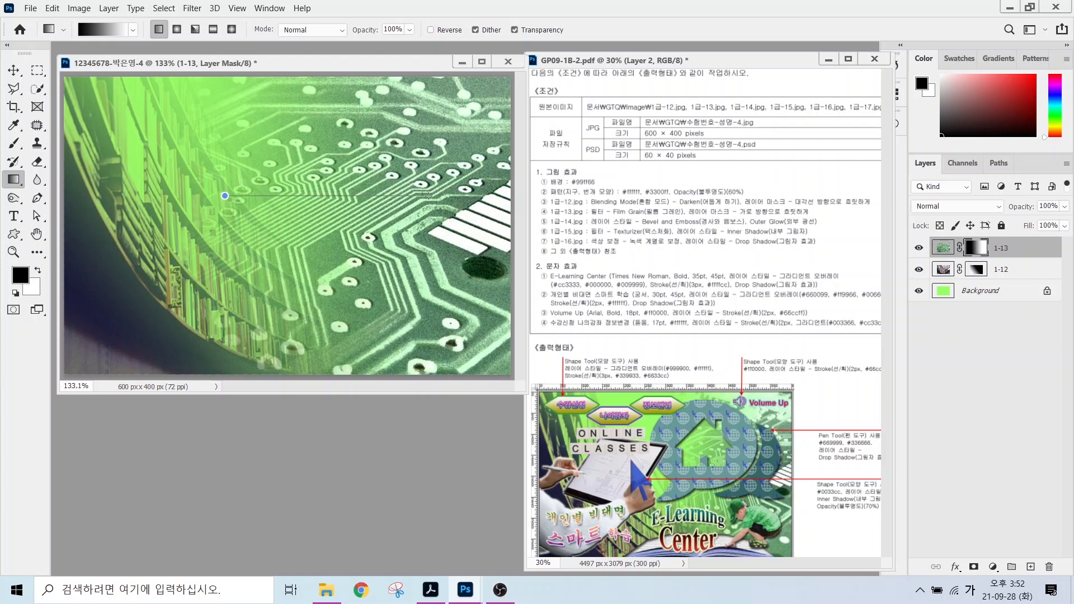
left_click_drag(429, 196, 429, 196)
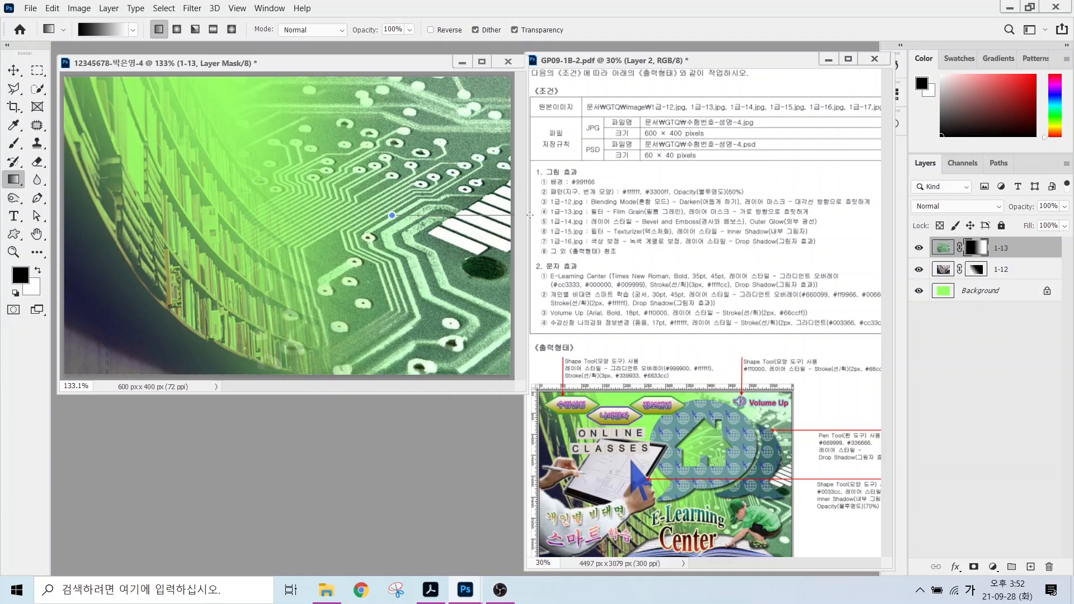
left_click_drag(530, 215, 531, 215)
left_click_drag(256, 196, 480, 200)
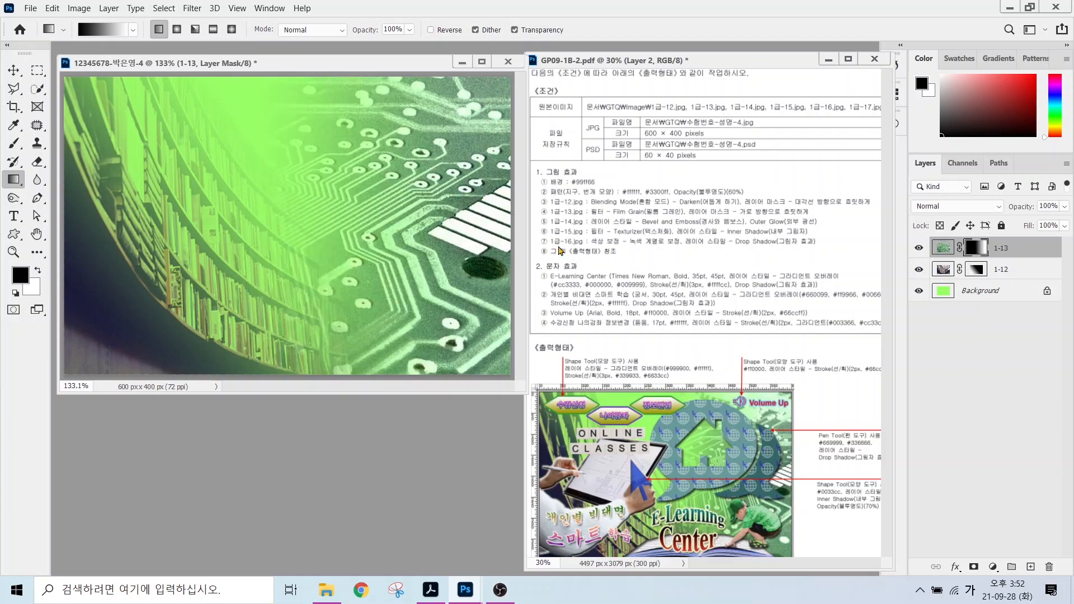
Pick the 1급-14 photo in the Open dialog.
key("ctrl+o")
scroll(380, 211, "down", 1)
left_click(350, 254)
Open 1급-14 and select the woman and tablet, including the pen end and tablet edge.
double_click(423, 254)
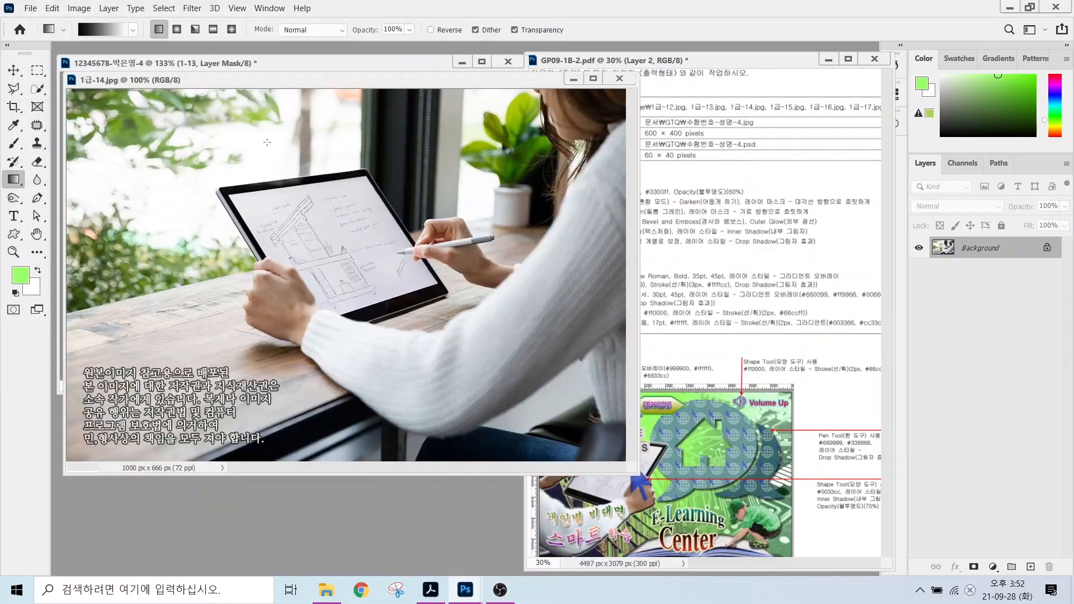
left_click(37, 88)
left_click(73, 90)
mouse_move(340, 157)
left_mouse_down()
mouse_move(314, 401)
mouse_move(505, 245)
left_mouse_up()
right_click(37, 88)
left_click(78, 103)
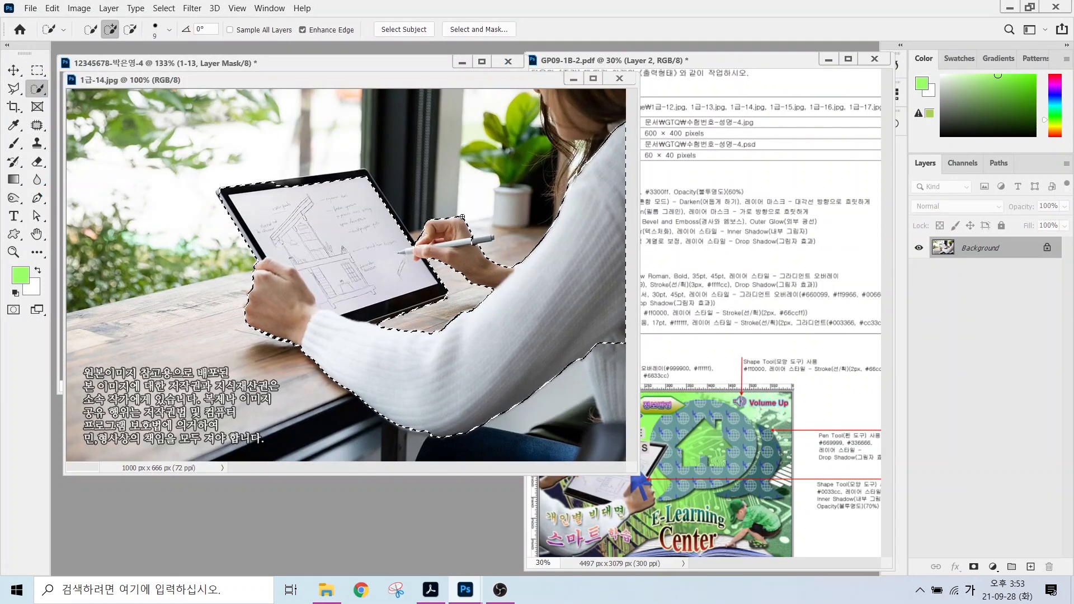
left_click(482, 240)
left_click(330, 175)
Move the woman and tablet into the poster, flip horizontally, scale to about 58%, place upper left.
key("v")
left_click_drag(355, 80, 535, 269)
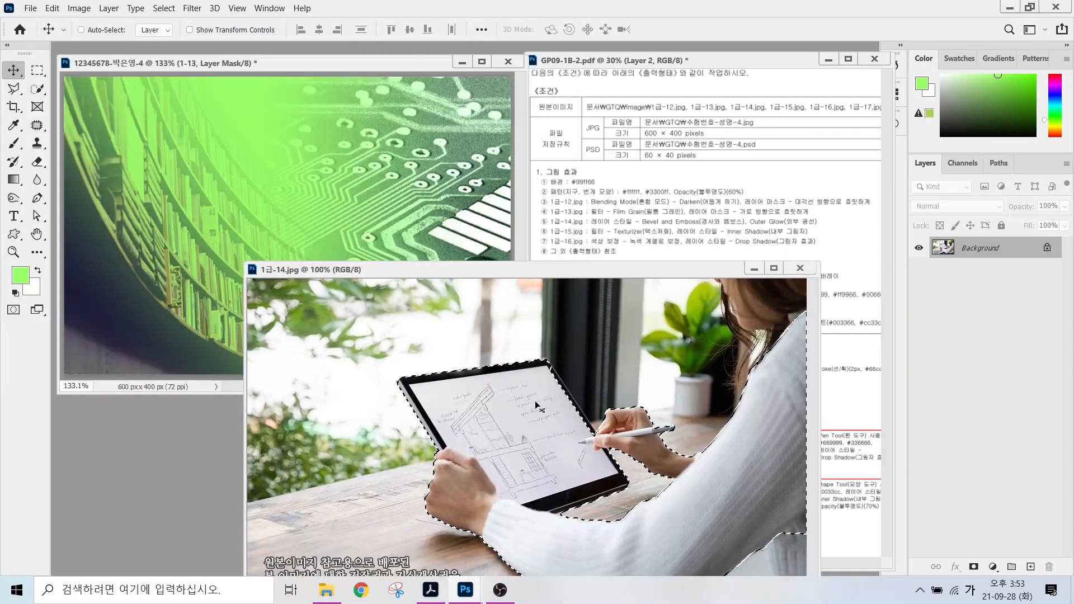
left_click_drag(536, 406, 236, 257)
key("ctrl+t")
right_click(278, 229)
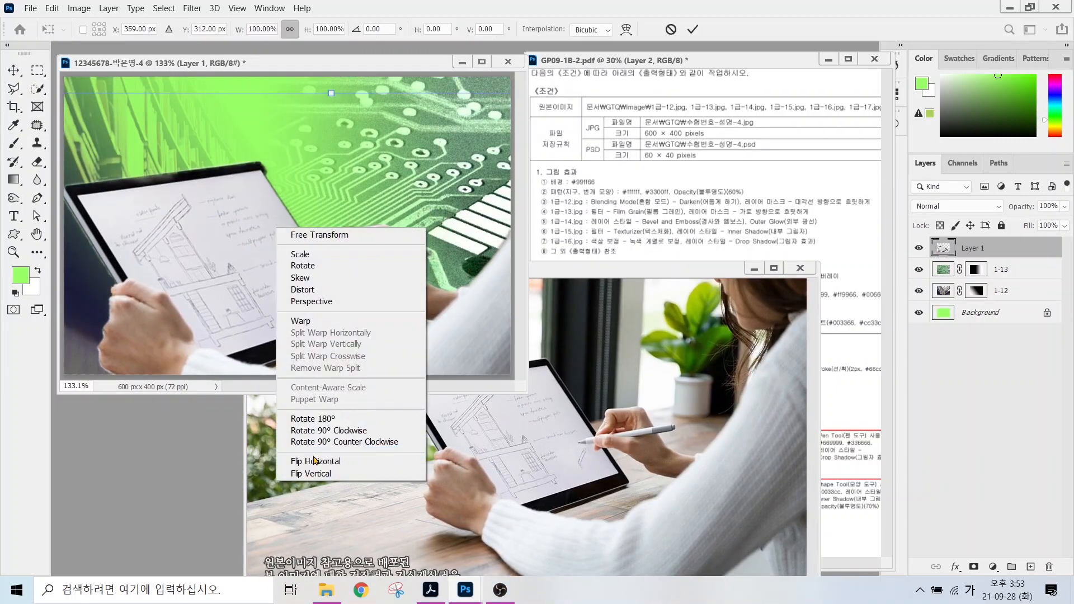
left_click(314, 460)
left_click_drag(331, 93, 286, 274)
left_click_drag(387, 345, 185, 201)
left_click_drag(282, 128, 296, 116)
key("Return")
Rename the new layer to 1-14.
left_click(800, 270)
double_click(971, 248)
type("1-14")
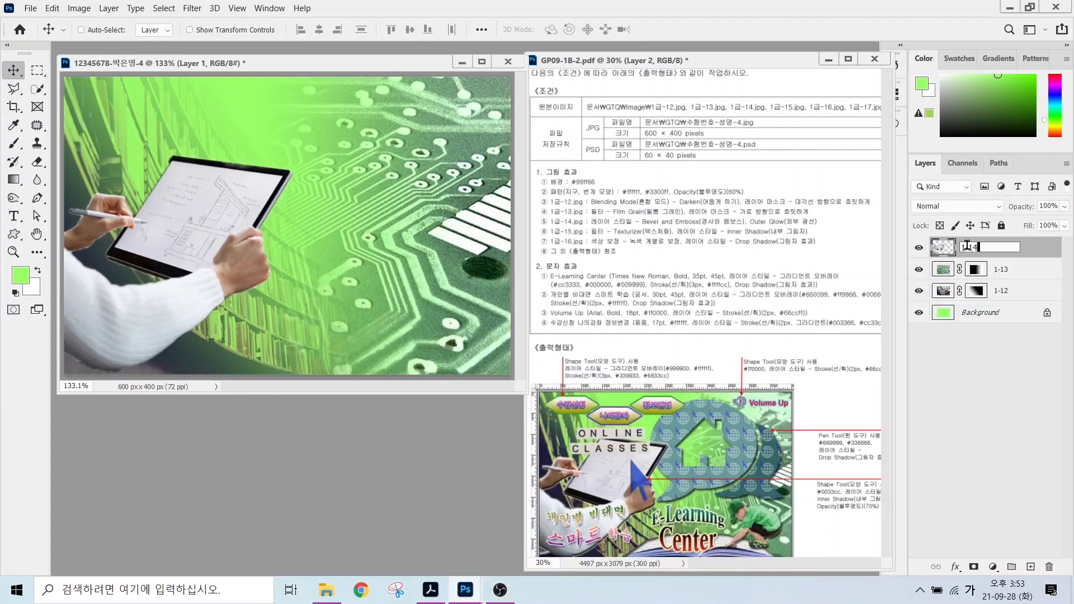
key("Return")
Show rulers, enlarge the poster window, and mark the Bevel & Emboss and Outer Glow requirements.
key("ctrl+r")
left_click_drag(527, 394, 542, 405)
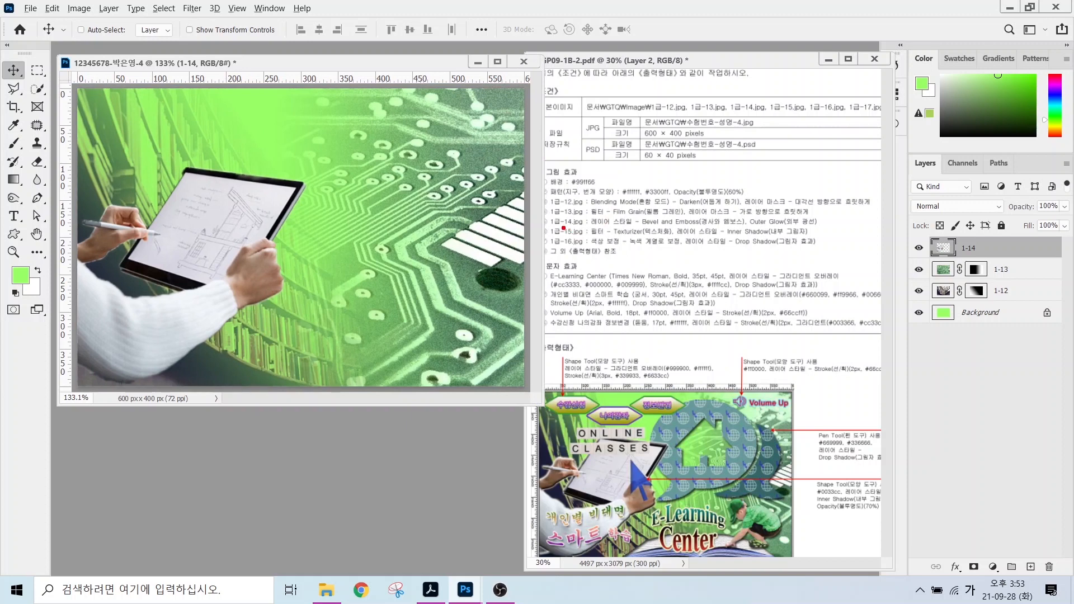
mouse_move(563, 228)
left_mouse_down()
mouse_move(731, 228)
mouse_move(679, 181)
left_mouse_up()
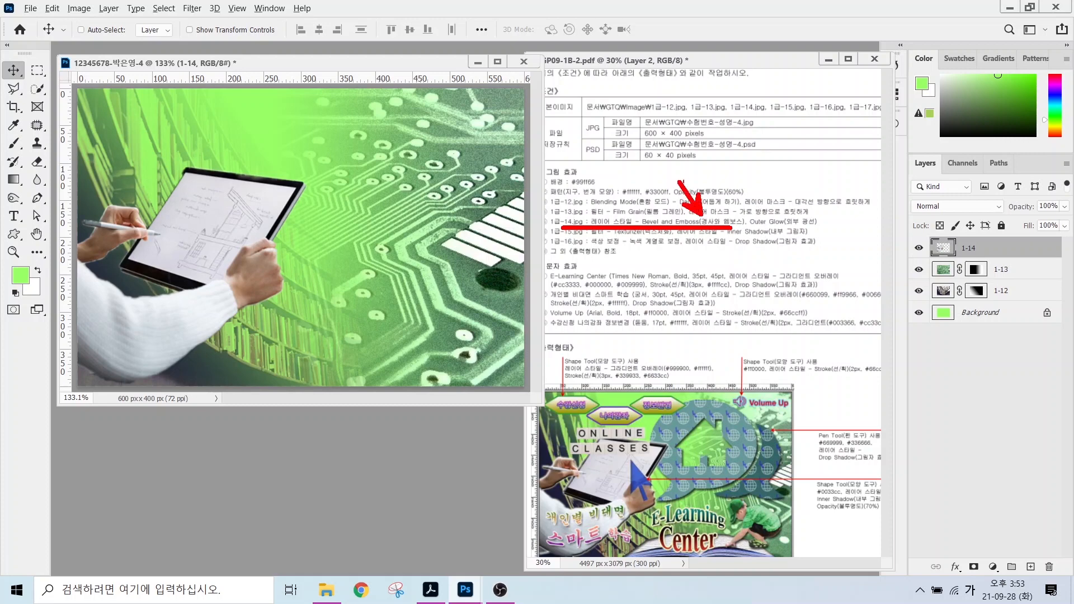
left_click_drag(767, 213, 809, 171)
key("Escape")
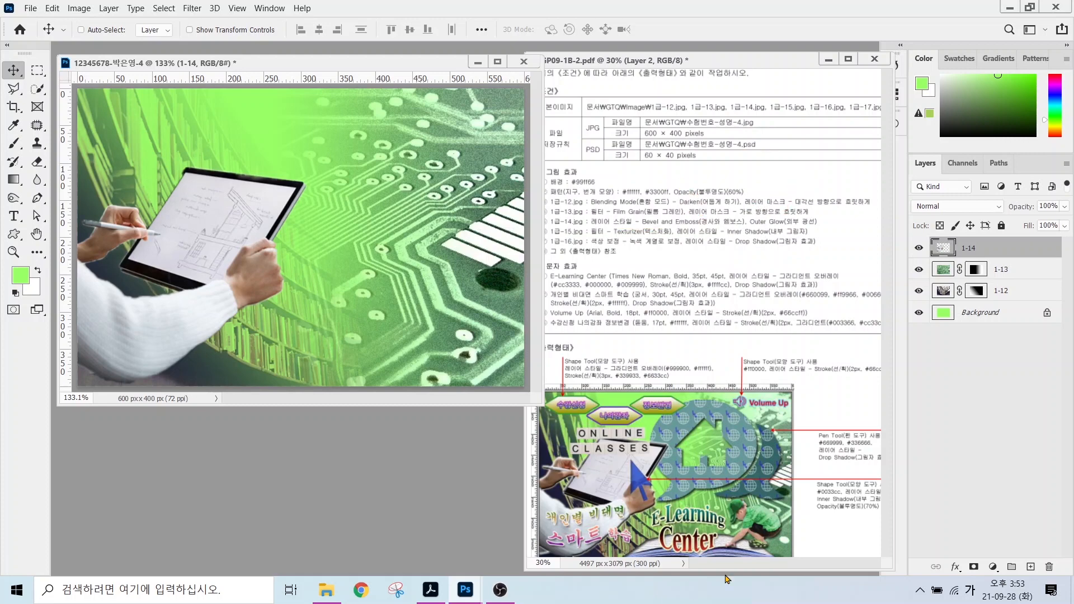
Apply Bevel & Emboss and Outer Glow to layer 1-14, then bring up the file-open dialog.
left_click(952, 568)
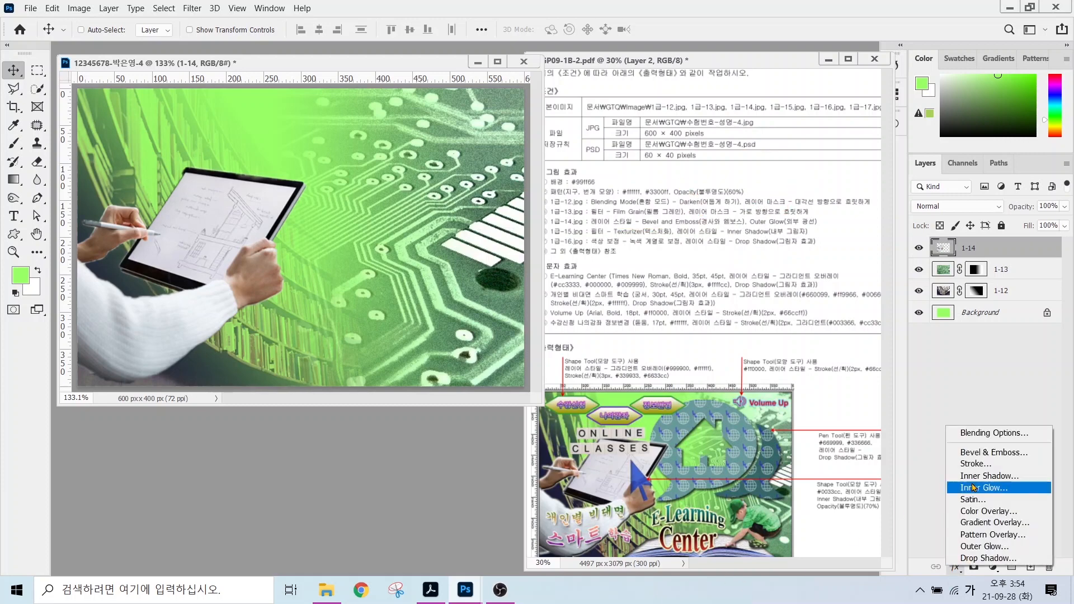
left_click(985, 423)
left_click(436, 299)
left_click(439, 499)
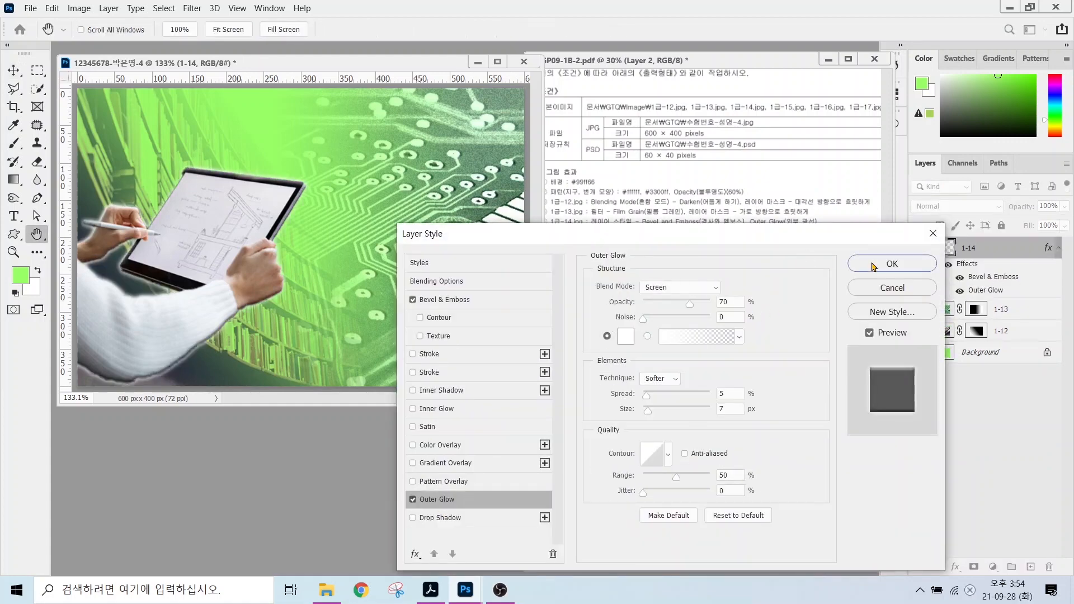
left_click(890, 264)
double_click(320, 443)
scroll(391, 224, "down", 1)
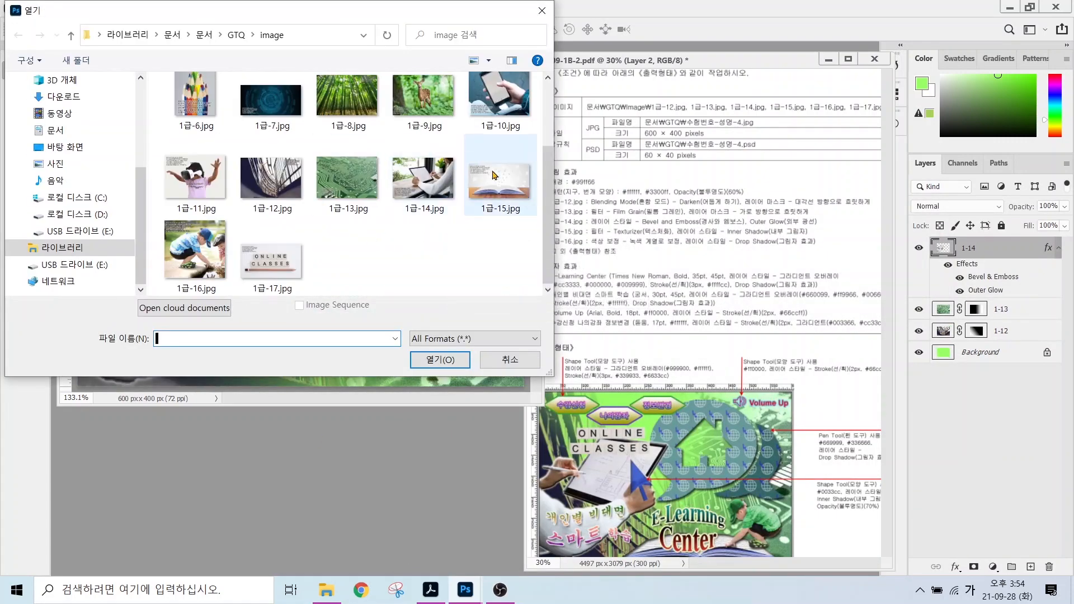
Open 1급-15.jpg and select the open book with Object Selection.
double_click(498, 179)
right_click(37, 88)
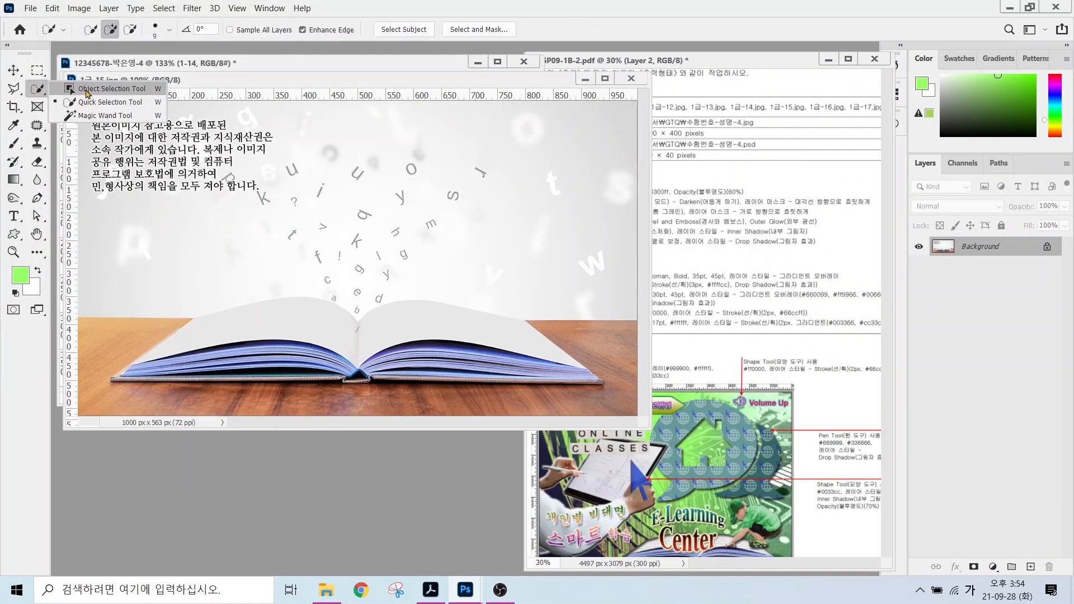
left_click(89, 87)
mouse_move(179, 310)
left_mouse_down()
mouse_move(123, 365)
mouse_move(201, 402)
mouse_move(503, 404)
mouse_move(623, 382)
mouse_move(528, 300)
mouse_move(180, 311)
left_mouse_up()
left_click_drag(344, 80, 476, 174)
right_click(37, 88)
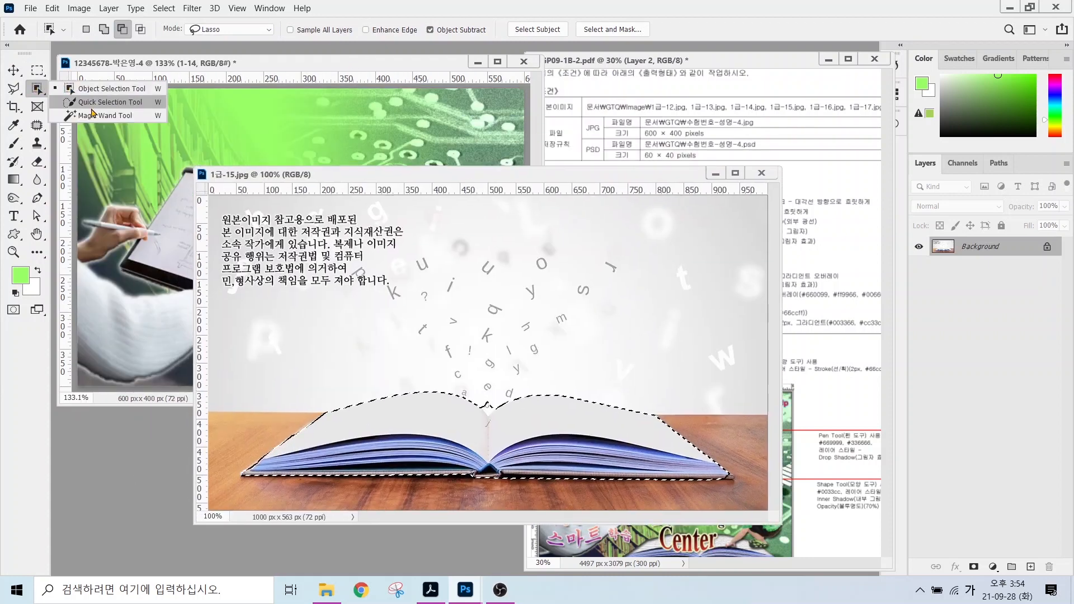
left_click(89, 99)
Copy the book into the poster, scale it to about 44% at the bottom, close the original.
key("v")
left_click_drag(488, 405, 353, 315)
key("ctrl+t")
left_click_drag(347, 244, 347, 297)
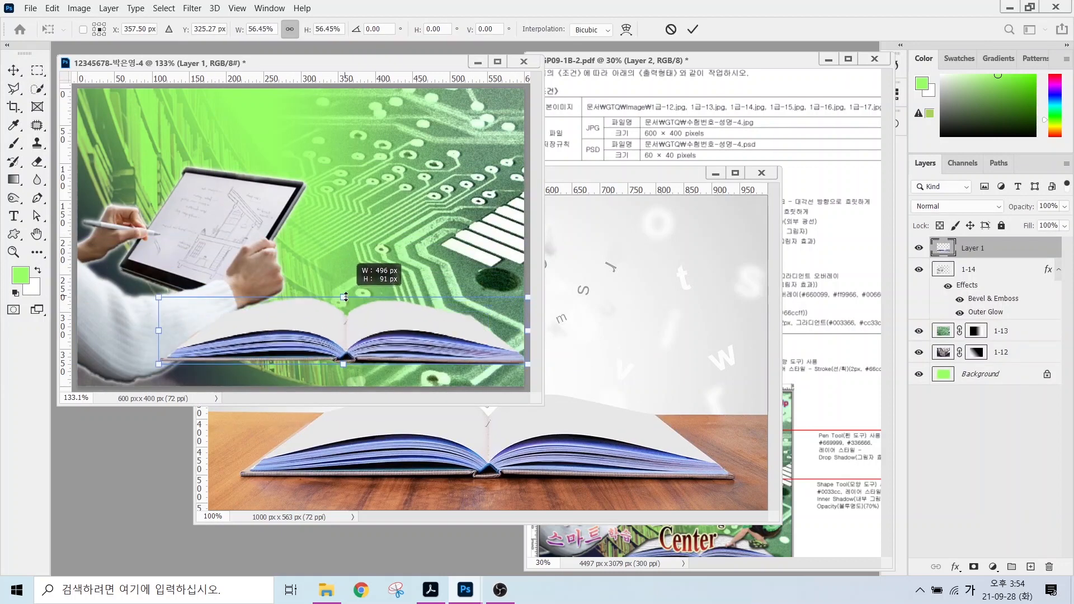
left_click_drag(394, 338, 372, 360)
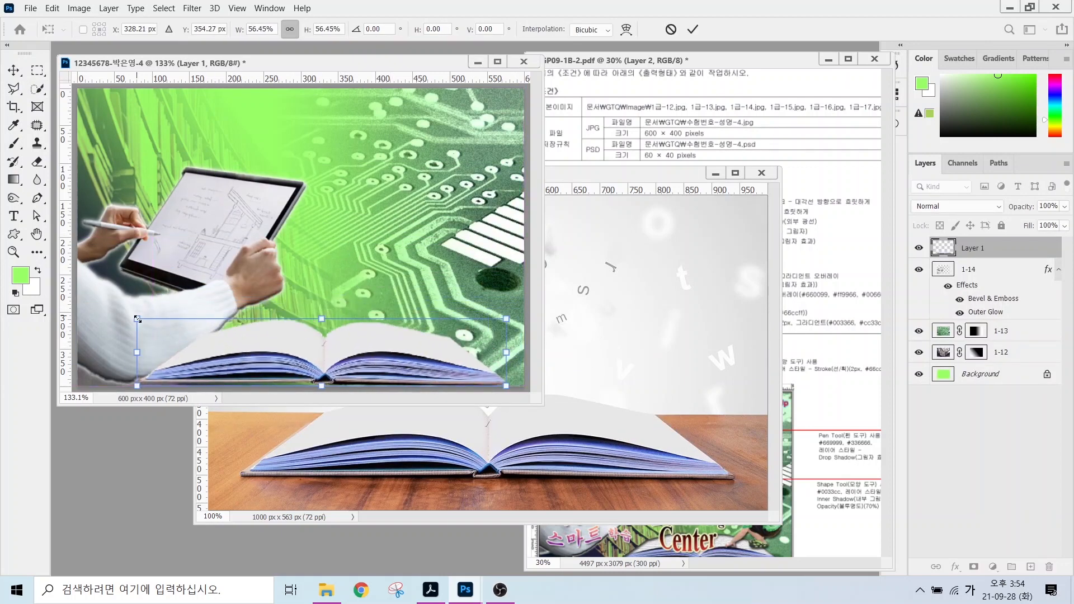
left_click_drag(137, 319, 216, 333)
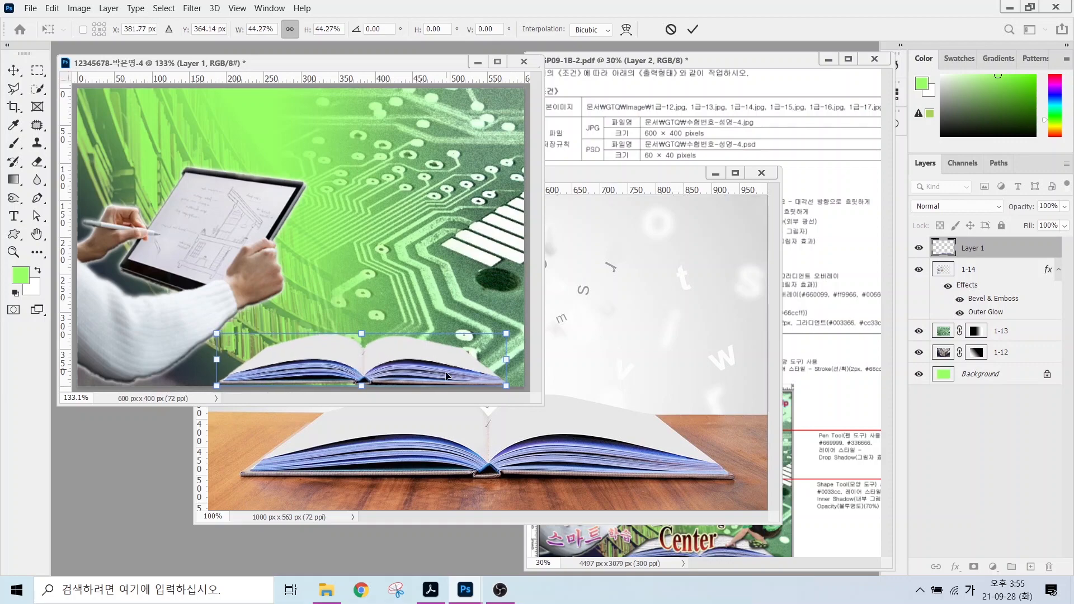
key("Return")
key("ctrl+w")
Rename the book layer to 1-15 and apply the Texturizer filter from the Filter Gallery.
double_click(967, 248)
type("1-15")
key("Return")
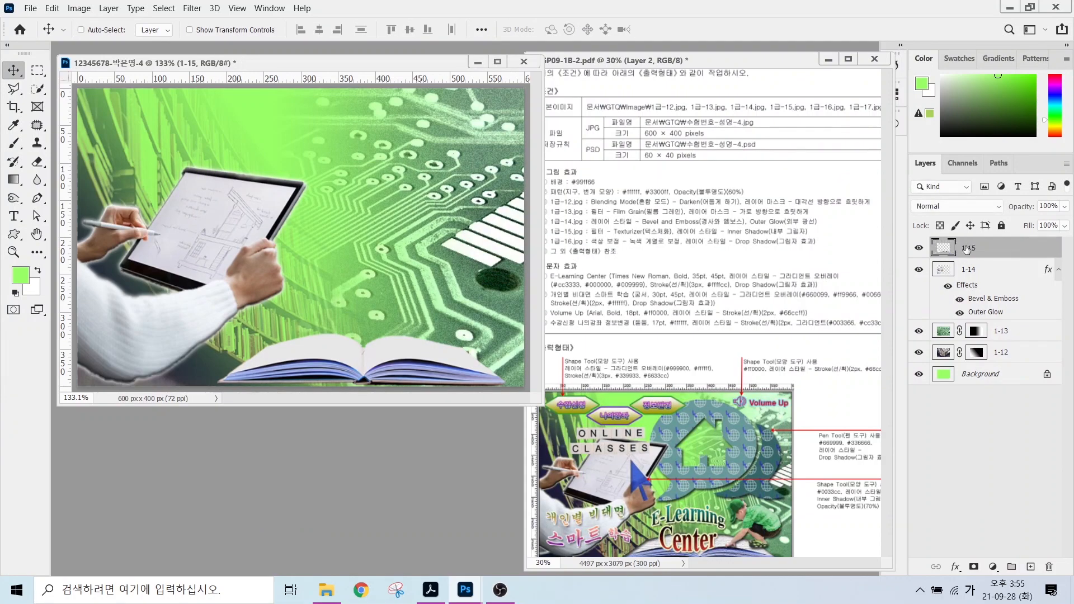
left_click(192, 8)
left_click(204, 60)
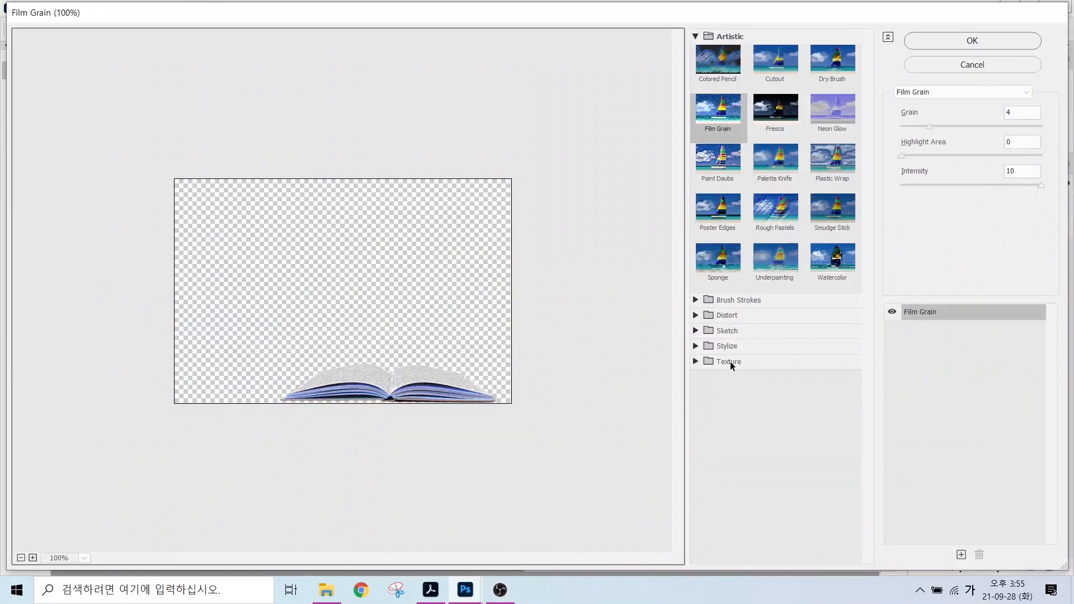
left_click(730, 361)
left_click(832, 438)
left_click(972, 41)
Add an Inner Shadow to the book layer and pick 1급-16.jpg to open next.
left_click(955, 567)
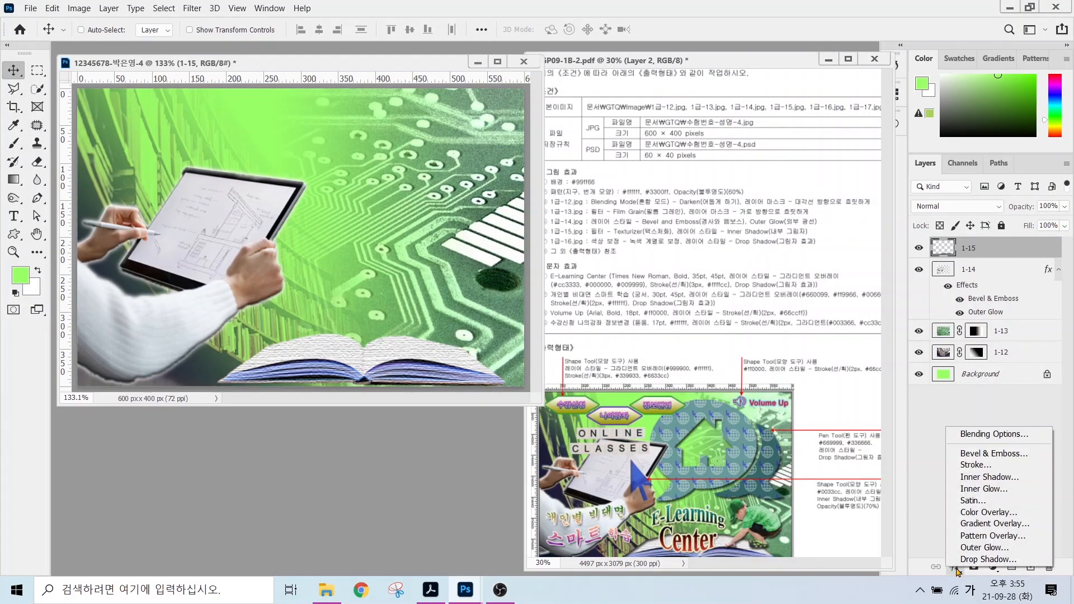
left_click(989, 476)
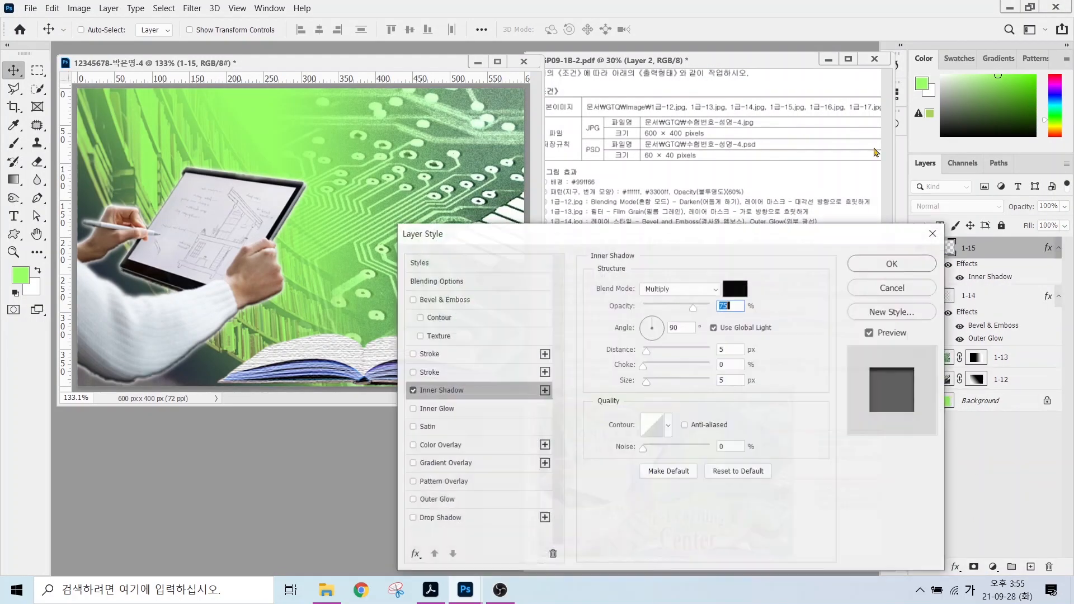
double_click(302, 482)
left_click(196, 256)
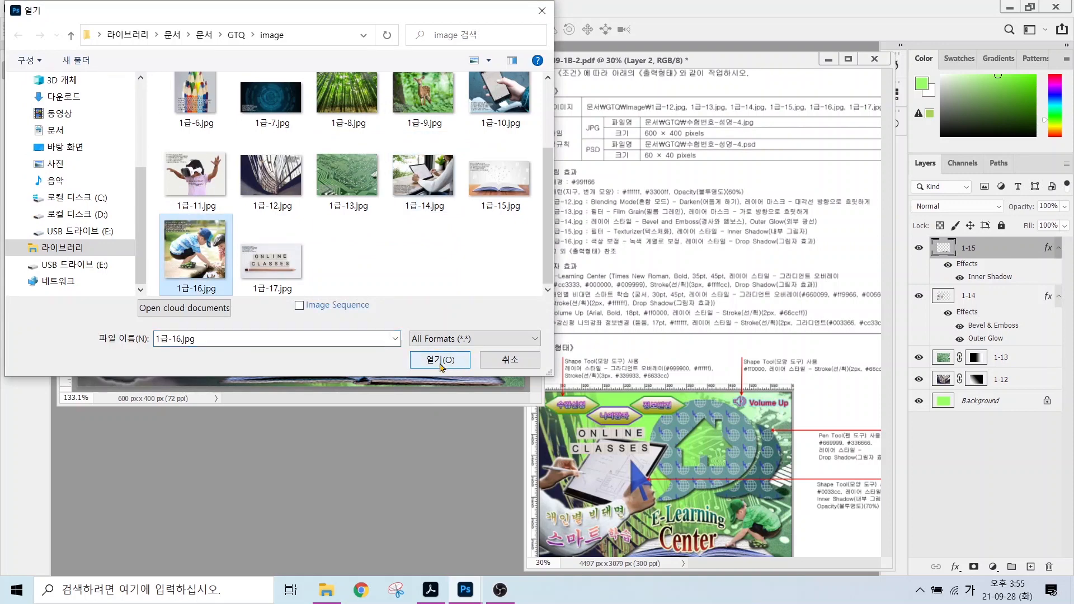
Copy the crouching boy from 1급-16.jpg into the poster as a layer named 1-16.
left_click(440, 362)
right_click(37, 89)
left_click(84, 93)
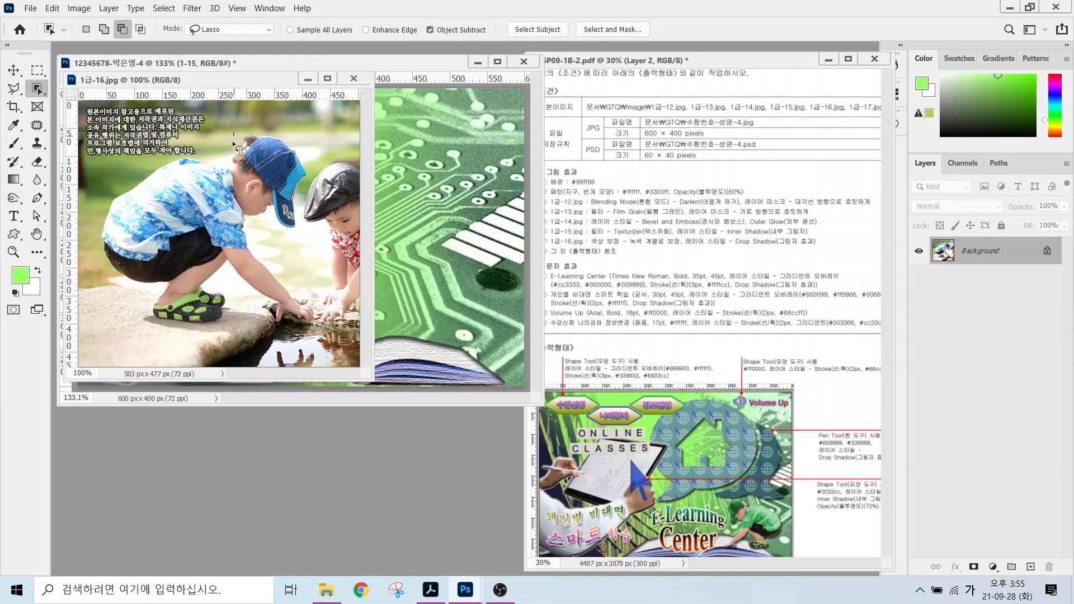
mouse_move(234, 133)
left_mouse_down()
mouse_move(103, 200)
mouse_move(99, 262)
mouse_move(137, 321)
mouse_move(261, 308)
mouse_move(311, 331)
mouse_move(268, 236)
mouse_move(304, 221)
mouse_move(310, 176)
mouse_move(262, 127)
mouse_move(234, 133)
left_mouse_up()
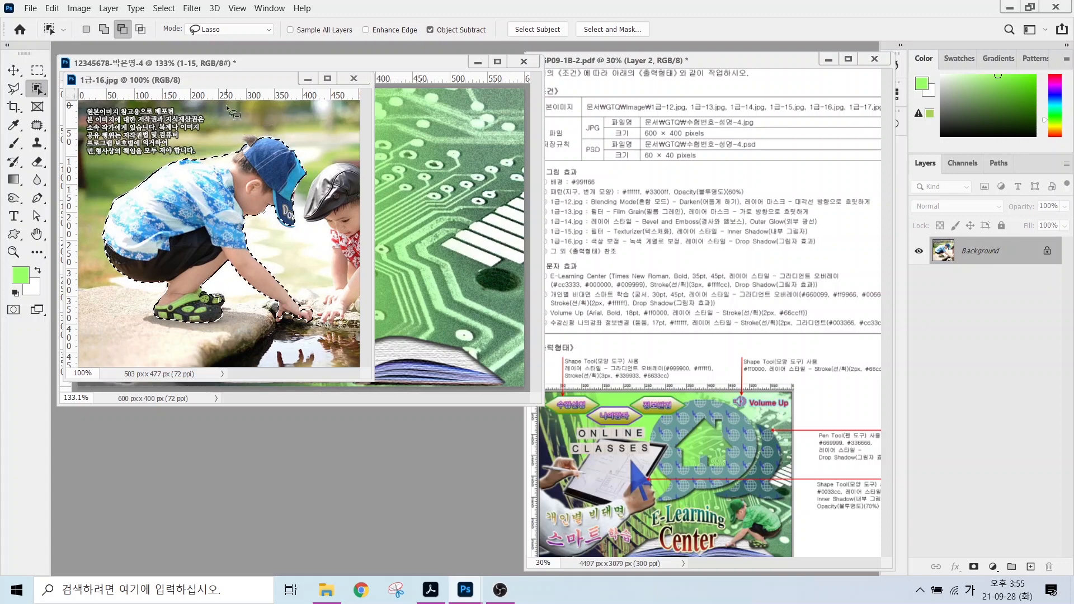
left_click_drag(221, 83, 397, 209)
left_click(13, 70)
left_click_drag(395, 348, 519, 296)
double_click(972, 248)
type("1-16")
key("Return")
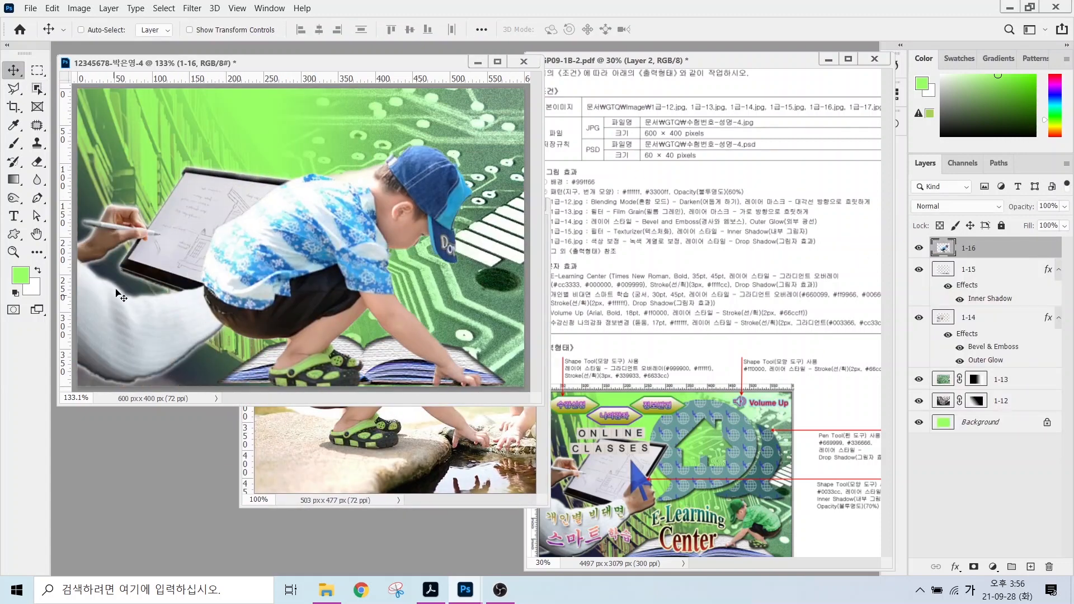
Flip the boy horizontally, shrink him to about a third, and position him.
key("ctrl+t")
left_click_drag(484, 144, 353, 257)
right_click(355, 311)
left_click(394, 546)
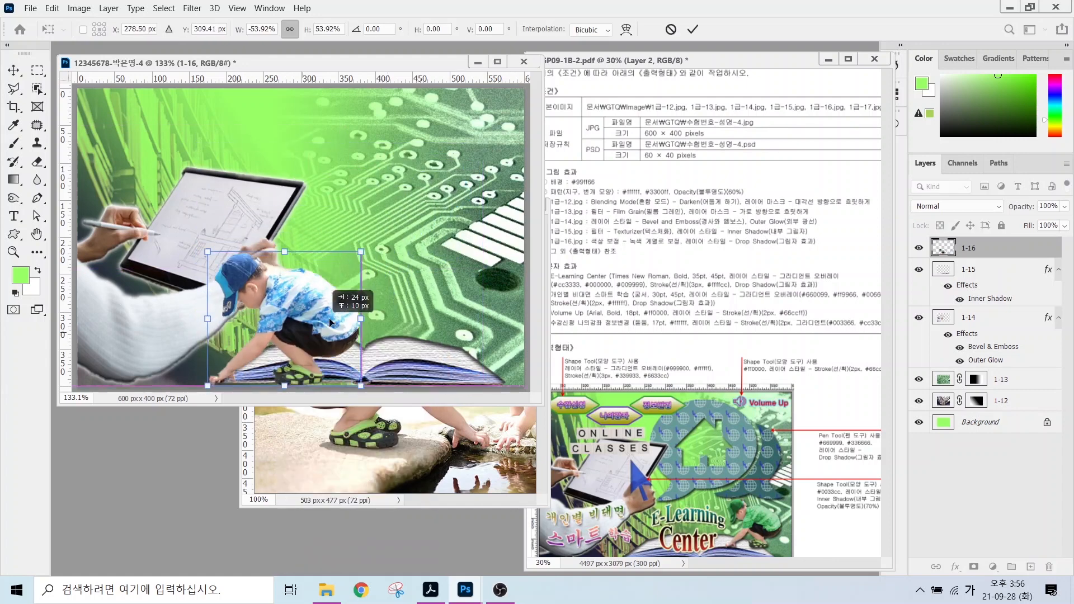
left_click_drag(301, 336, 464, 306)
left_click_drag(361, 227, 394, 274)
left_click_drag(436, 341, 420, 338)
key("Right")
key("Right")
key("Right")
key("Right")
key("Right")
key("Right")
key("Right")
key("Right")
key("Right")
key("Right")
key("Right")
key("Right")
key("Right")
key("Right")
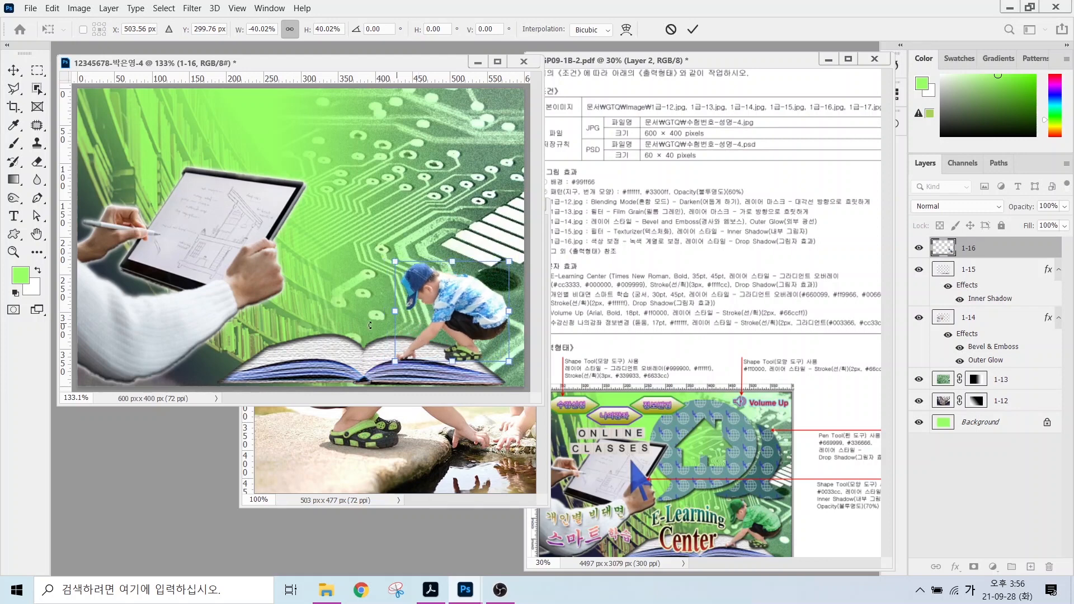
left_click_drag(395, 262, 414, 277)
key("Left")
key("Left")
key("Left")
key("Down")
key("Down")
key("Return")
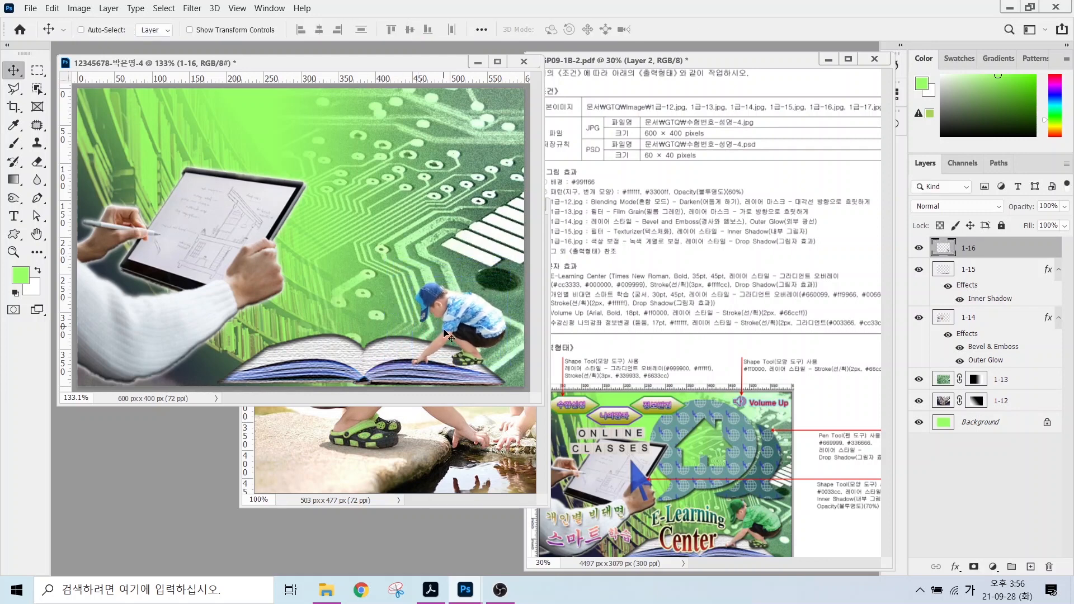
Close the boy's source photo and quick-select the boy's shirt and shorts.
key("ctrl+Tab")
key("ctrl+w")
key("w")
left_click_drag(561, 247, 767, 247)
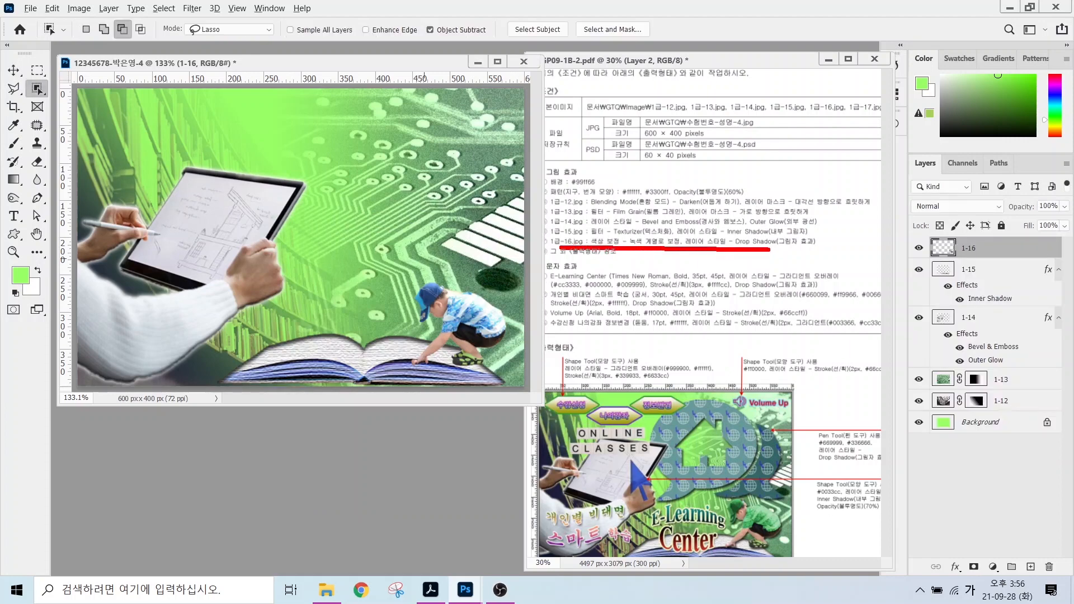
left_click_drag(643, 232, 678, 197)
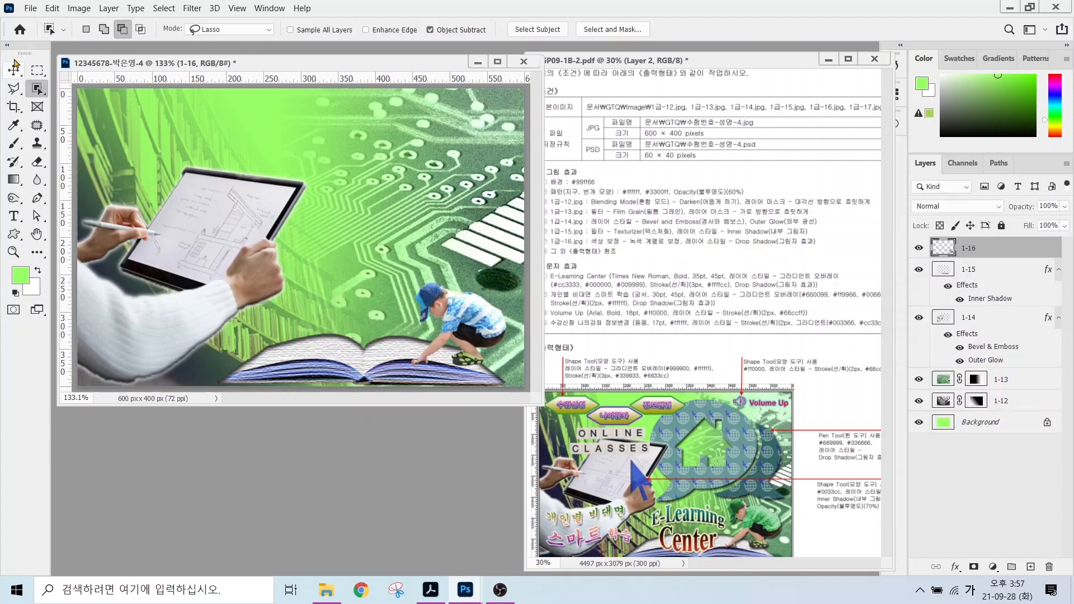
right_click(37, 88)
left_click(110, 101)
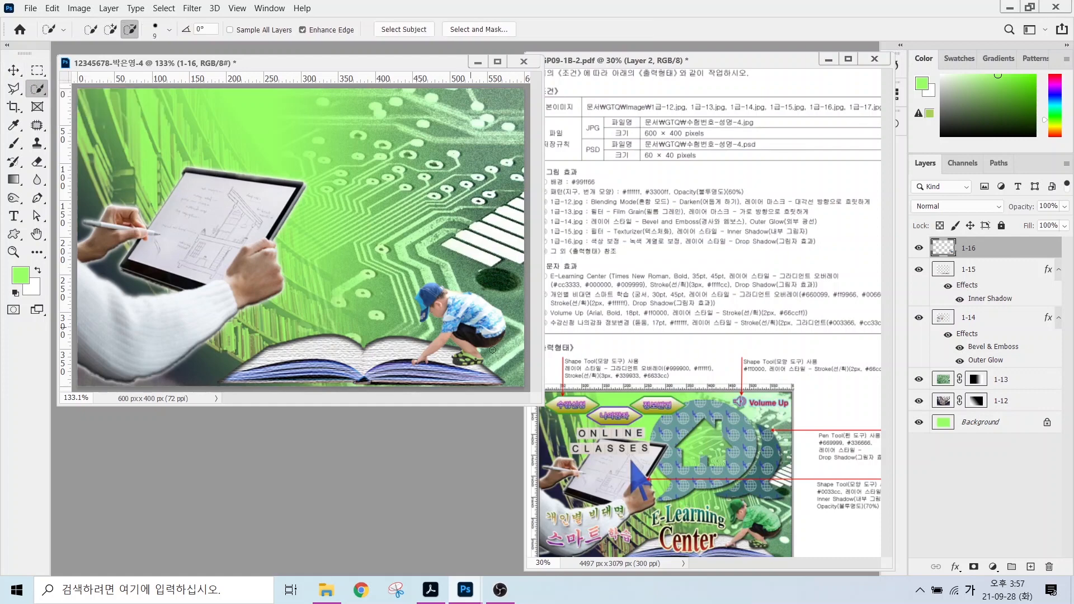
mouse_move(473, 307)
left_mouse_down()
mouse_move(467, 323)
mouse_move(431, 290)
mouse_move(422, 315)
left_mouse_up()
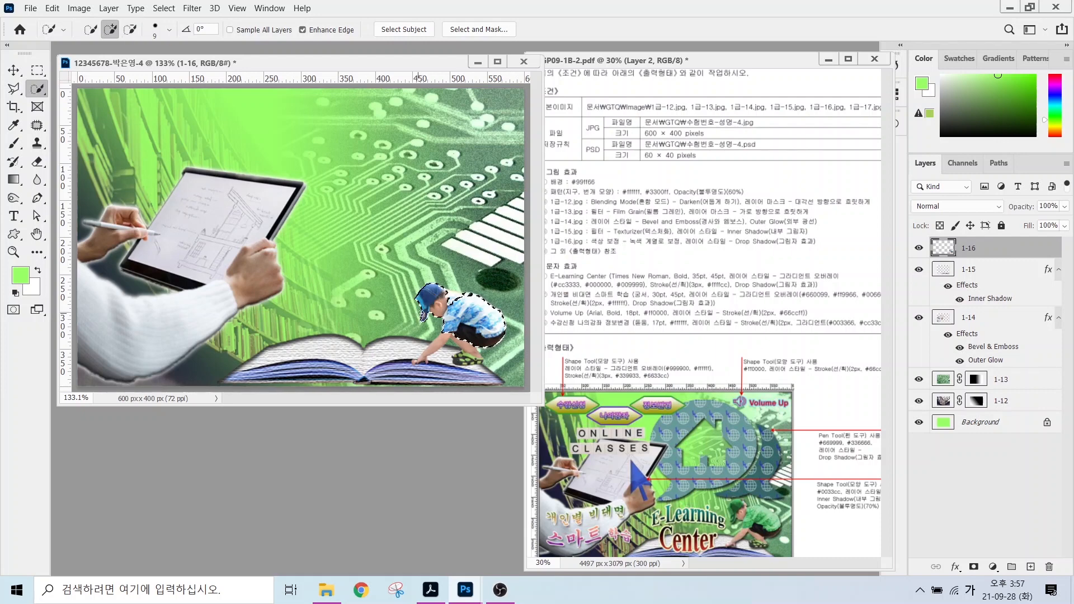
key("l")
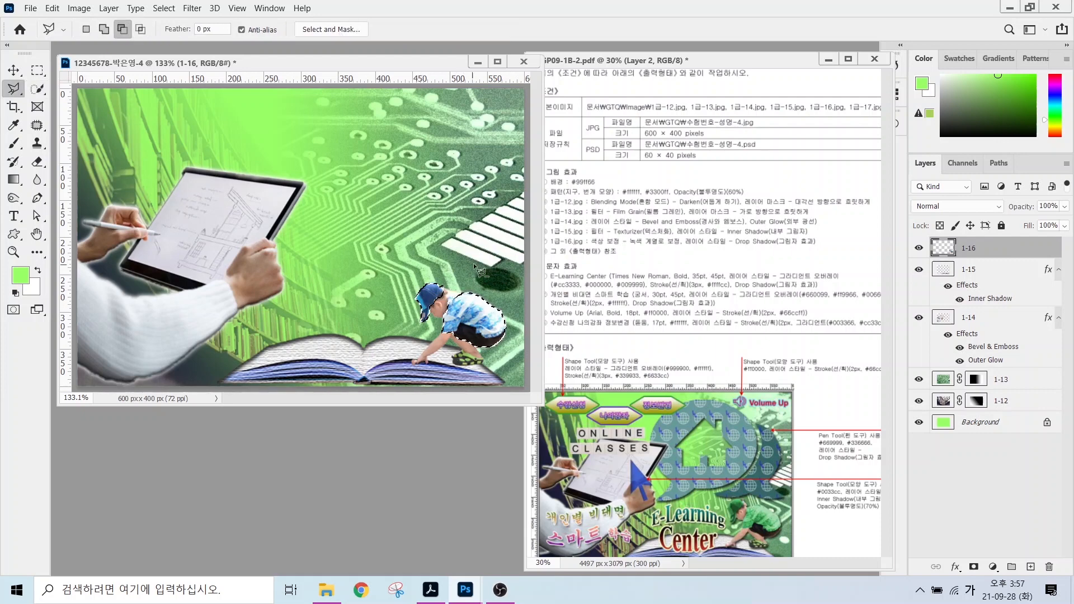
key("w")
Try a direct Hue/Saturation change on the clothes, then cancel it.
left_click(79, 9)
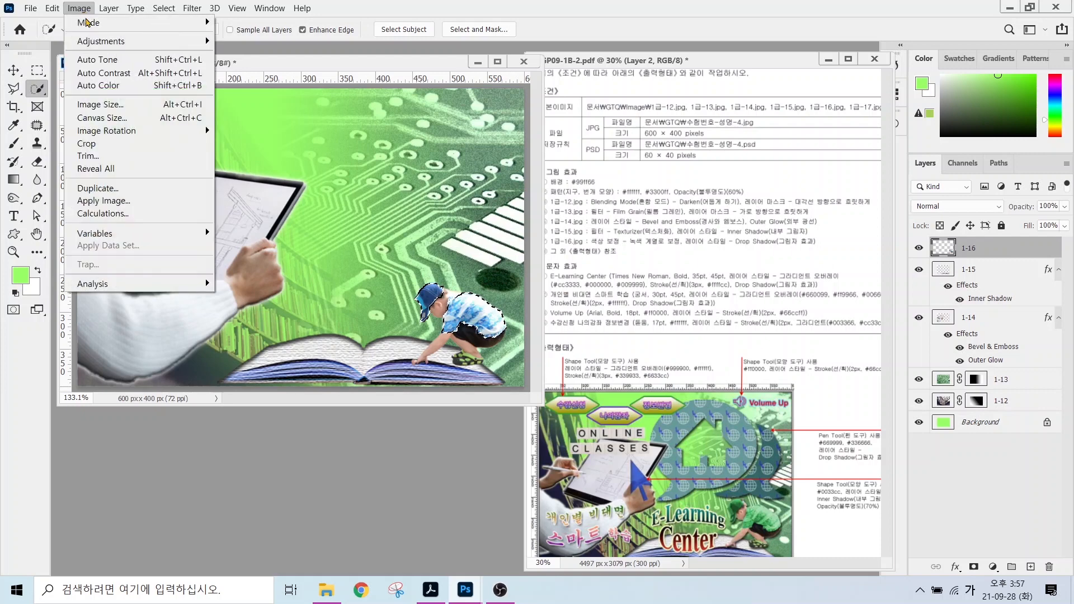
mouse_move(97, 41)
left_click(285, 113)
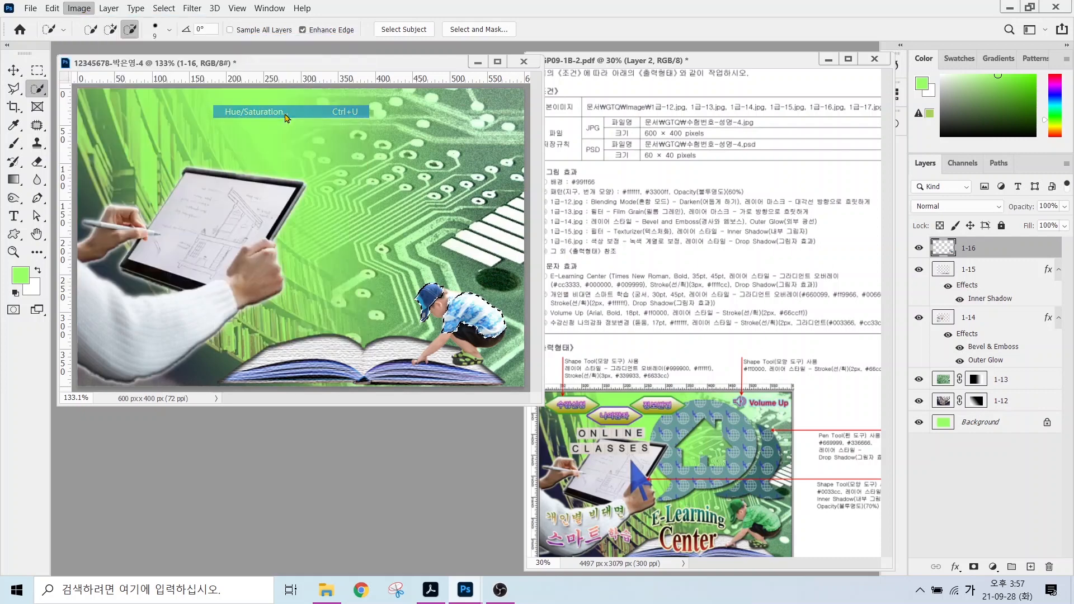
left_click_drag(702, 330, 652, 343)
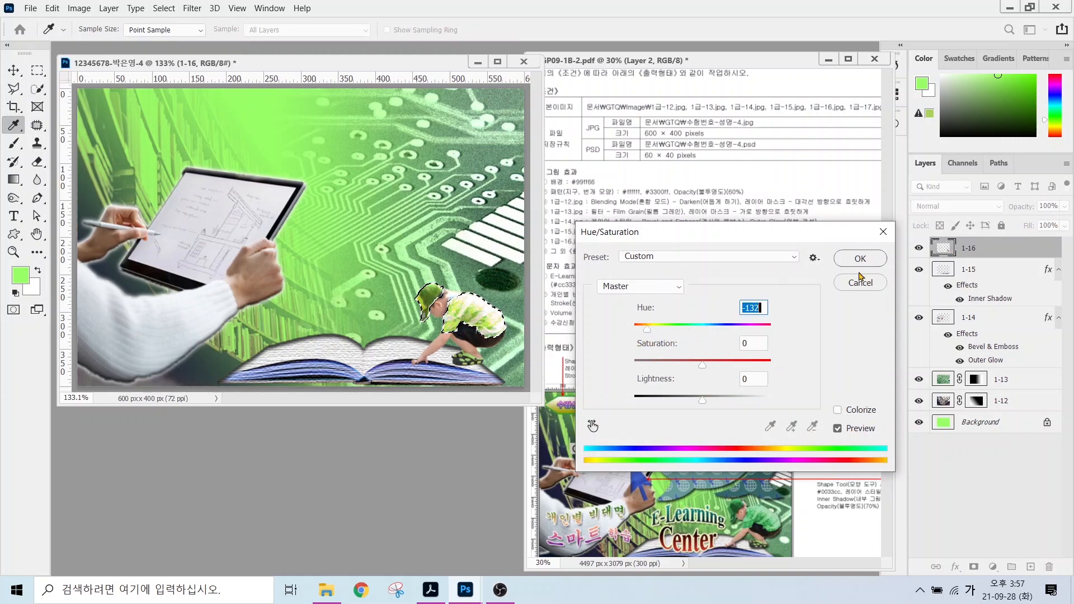
left_click(858, 284)
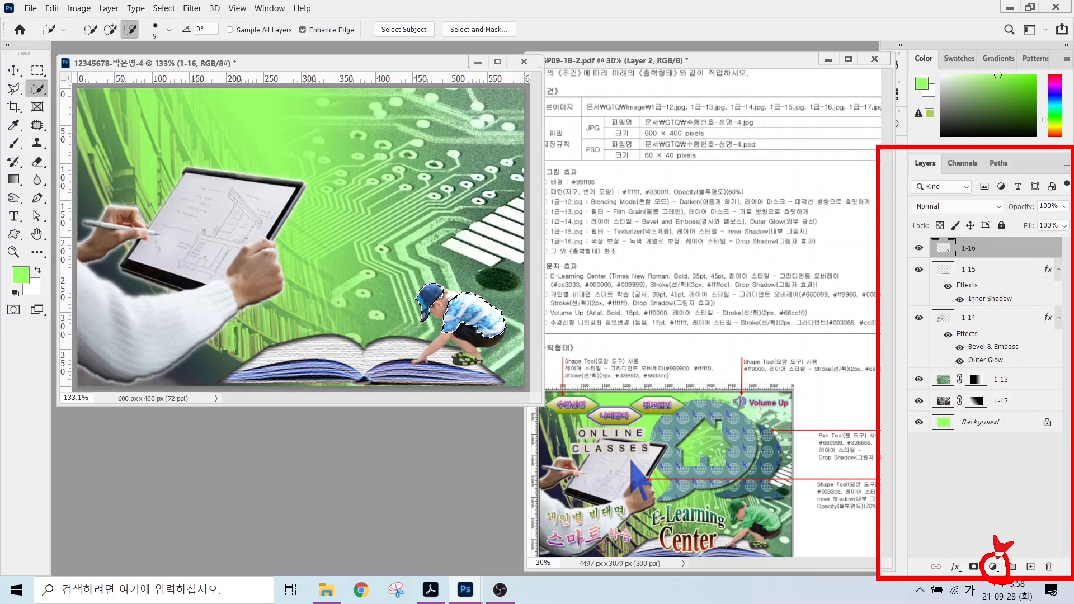
Add a Hue/Saturation adjustment layer with Hue -119, Saturation +25, Lightness -14, then bring up the Open dialog.
left_click(993, 567)
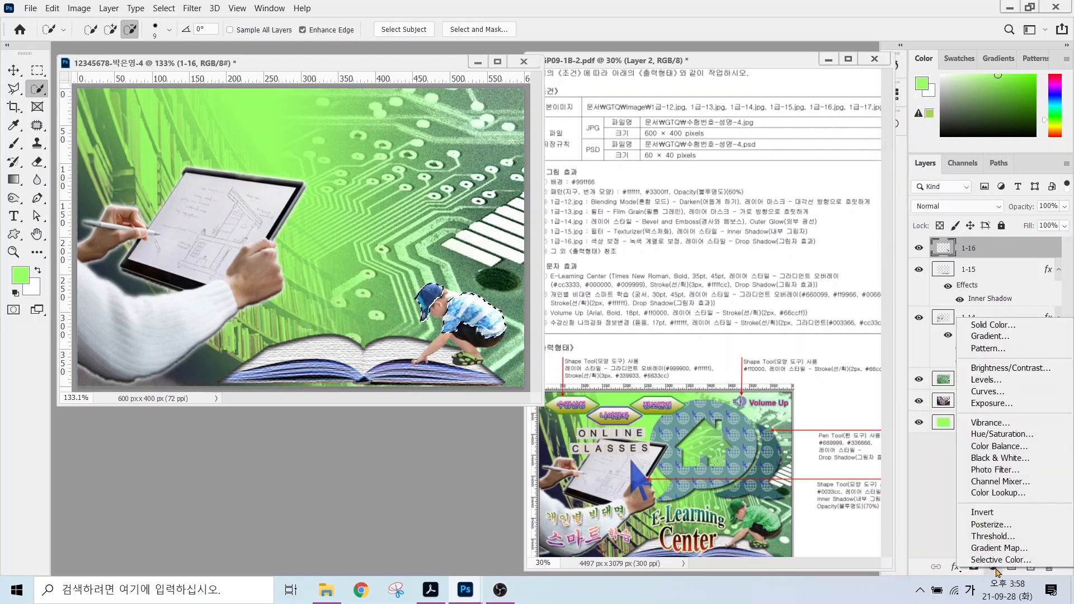
left_click(997, 434)
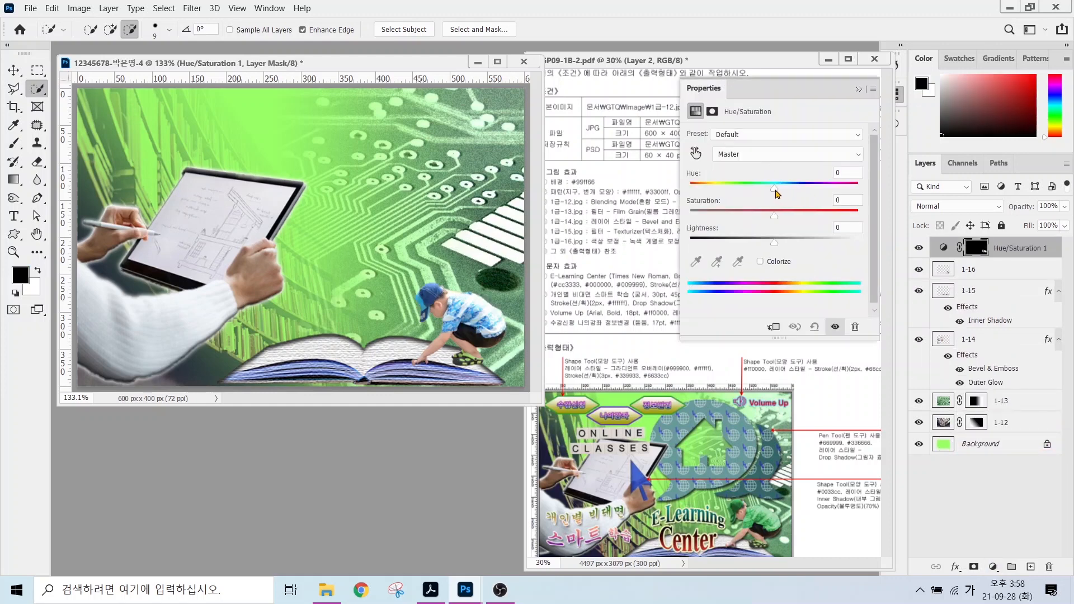
left_click_drag(774, 190, 713, 192)
left_click_drag(775, 243, 797, 219)
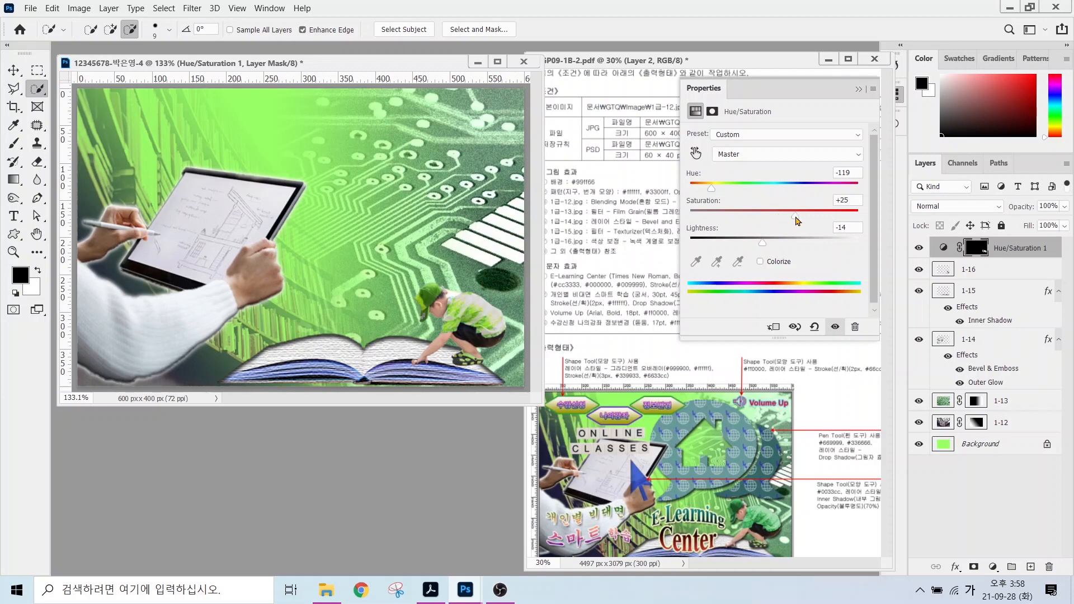
double_click(376, 443)
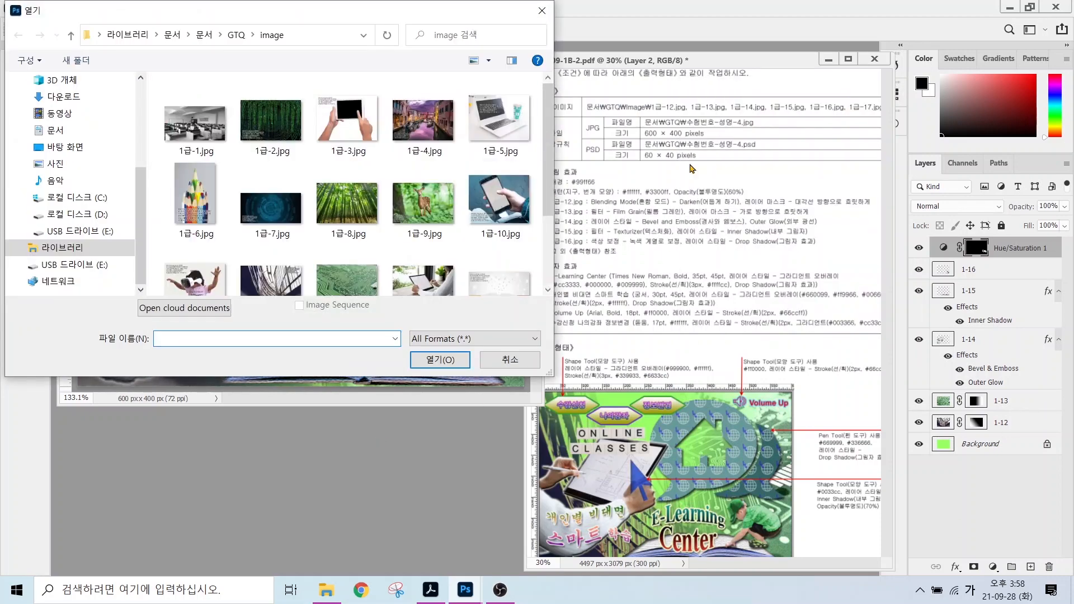
Open 1급-17.jpg and marquee-select both the ONLINE and CLASSES tile rows.
scroll(424, 205, "down", 3)
double_click(271, 249)
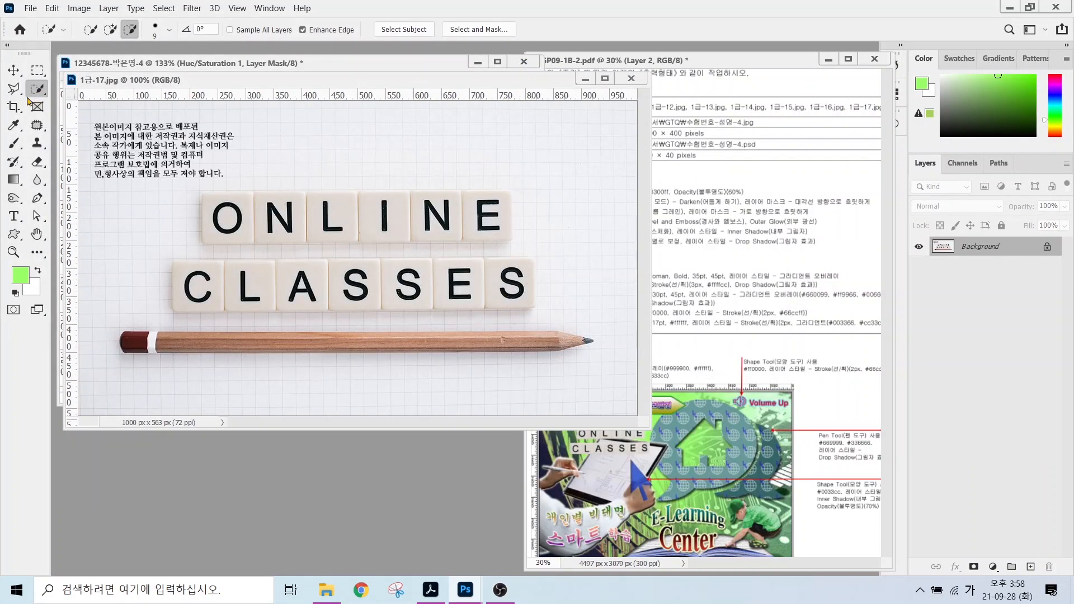
left_click(35, 89)
left_click(37, 70)
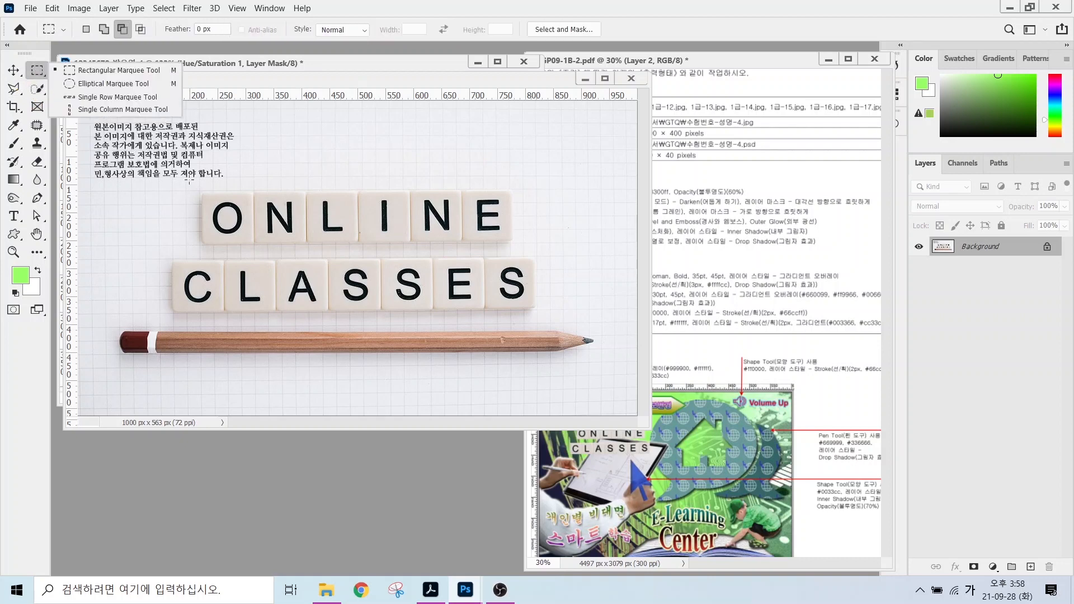
left_click_drag(201, 191, 511, 241)
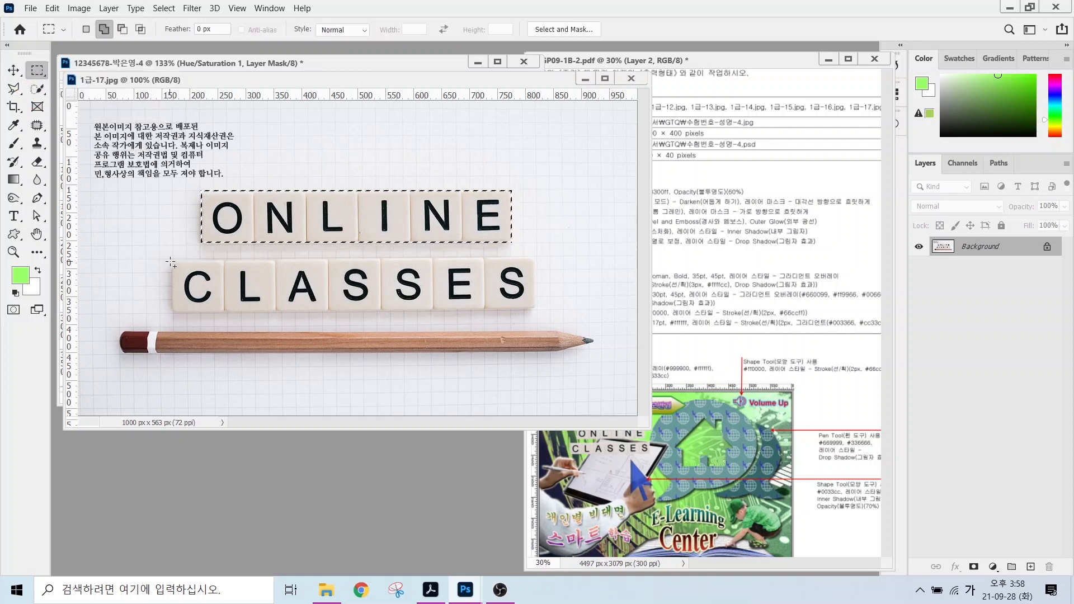
left_click_drag(172, 260, 534, 307)
Move the tiles into the poster and scale them to about 30% at the upper left above the tablet.
left_click_drag(297, 84, 281, 143)
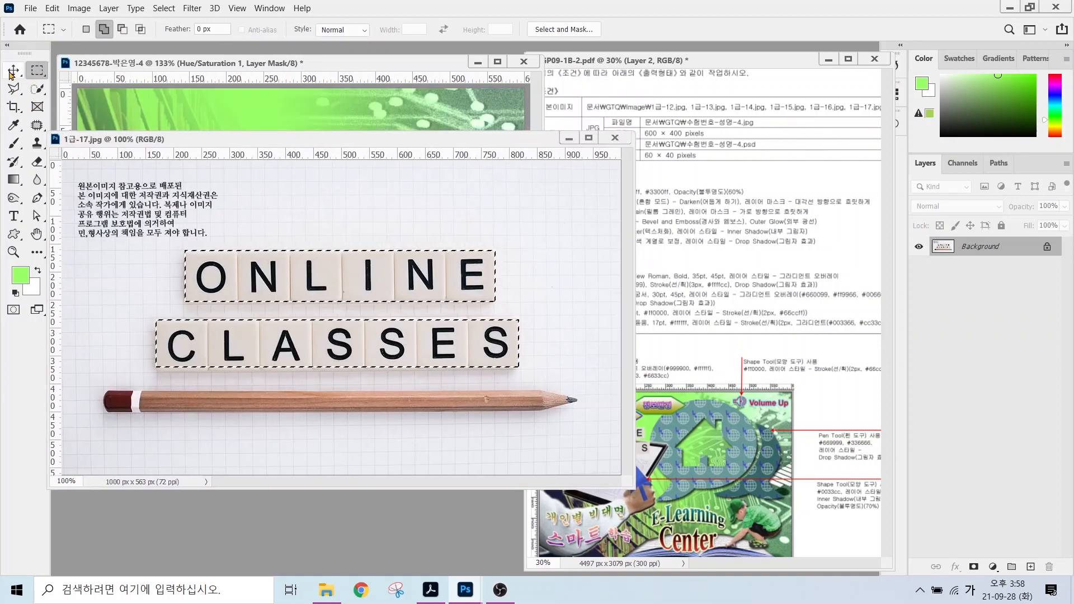
key("v")
left_click_drag(252, 276, 229, 189)
left_click_drag(206, 93, 185, 182)
key("ctrl+t")
left_click_drag(84, 159, 304, 229)
left_click_drag(403, 259, 198, 156)
left_click_drag(363, 211, 241, 199)
key("Up")
key("Up")
key("Up")
key("Up")
key("Up")
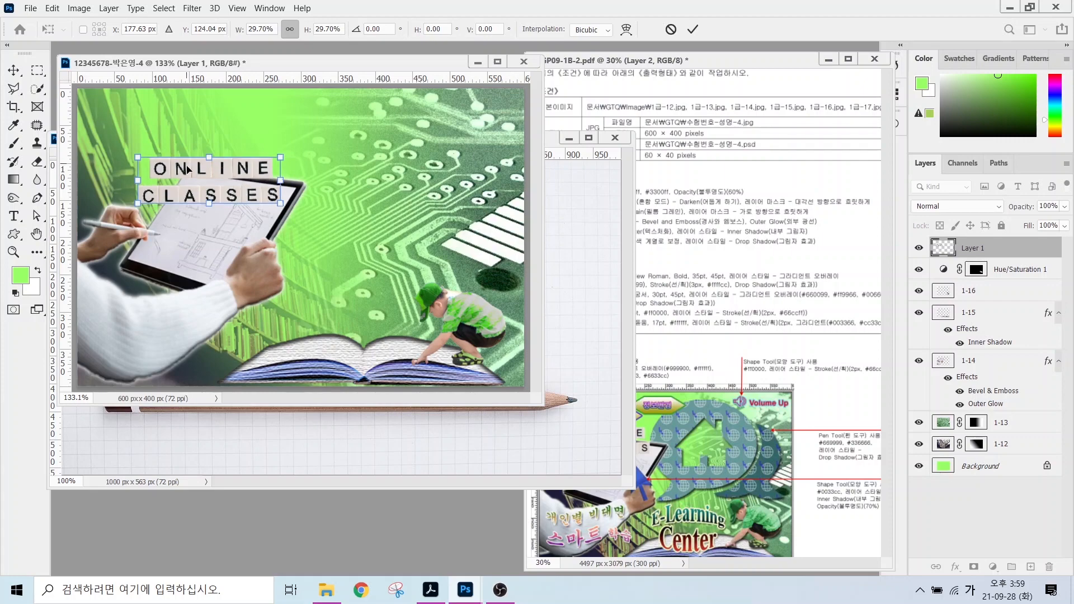
key("Return")
Give layer 1-16 a drop shadow and close the tiles source image.
left_click(969, 291)
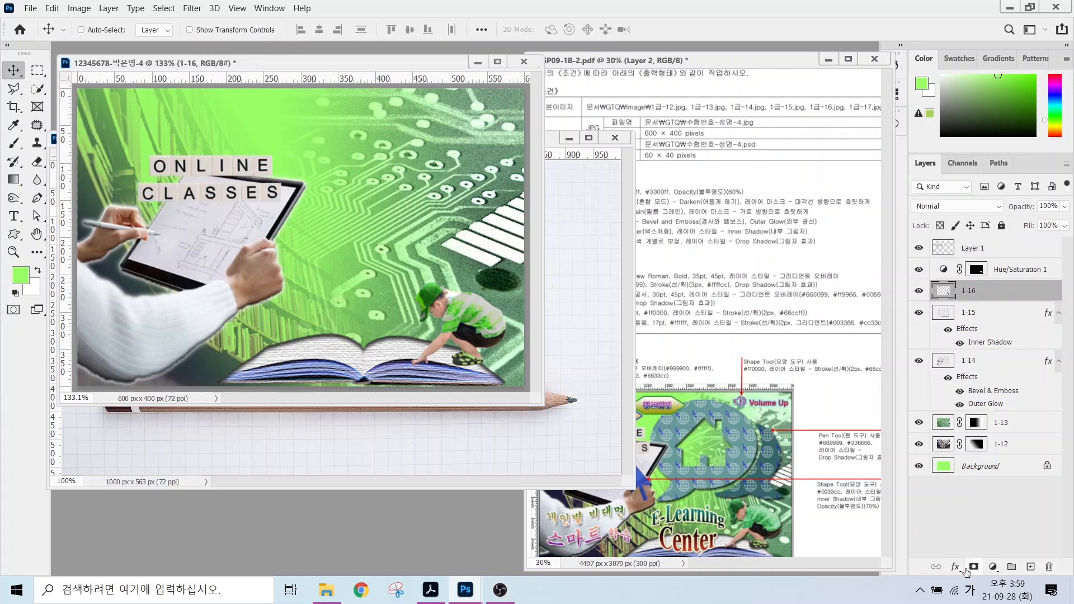
key("Return")
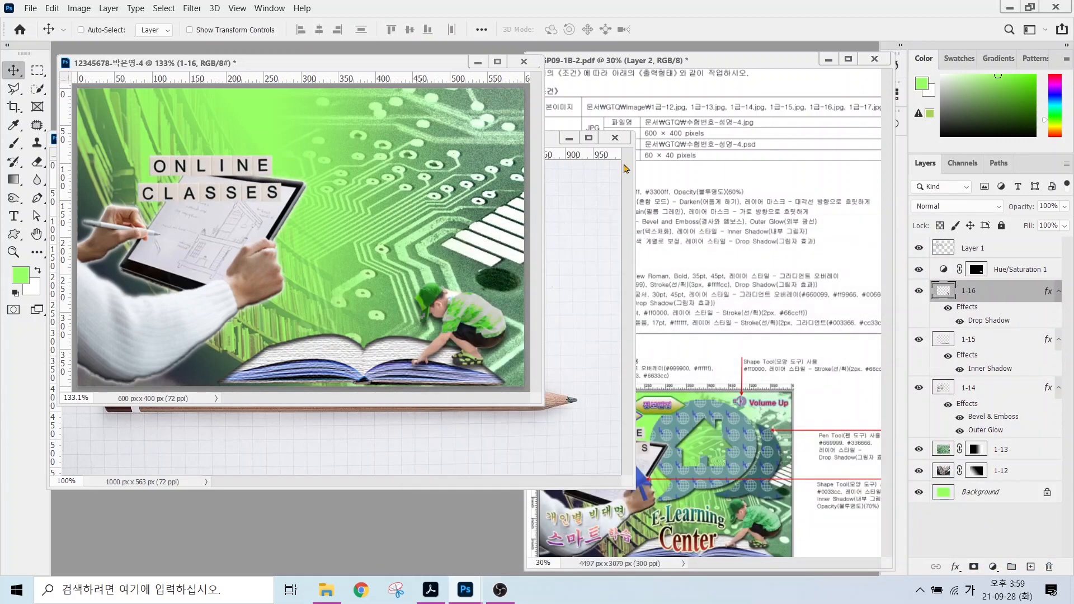
left_click(614, 137)
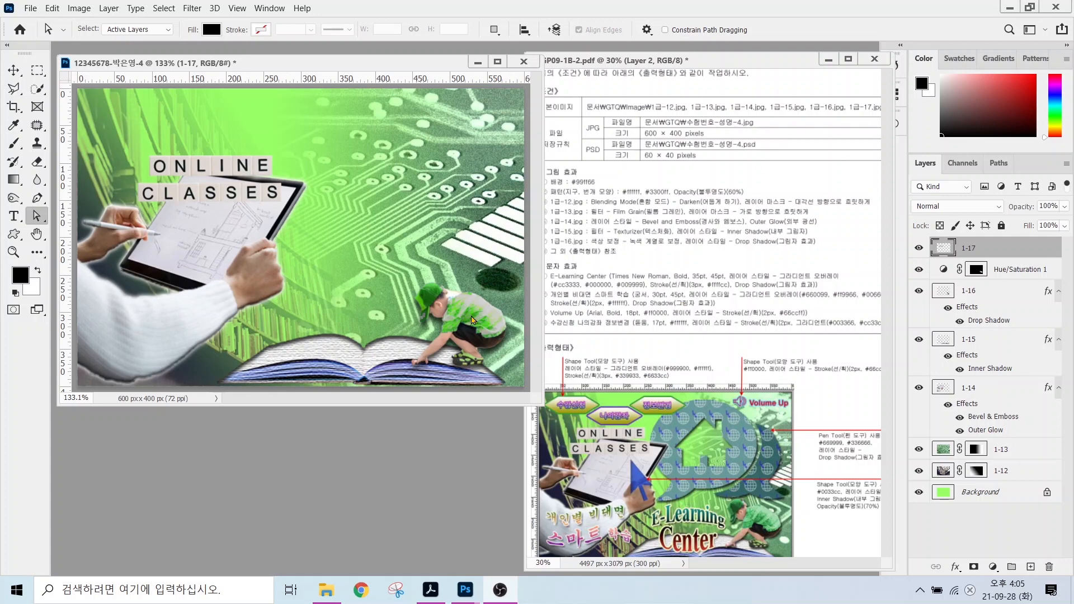
Add a vertical and a horizontal guide and hide every layer except the green Background.
left_click(66, 143)
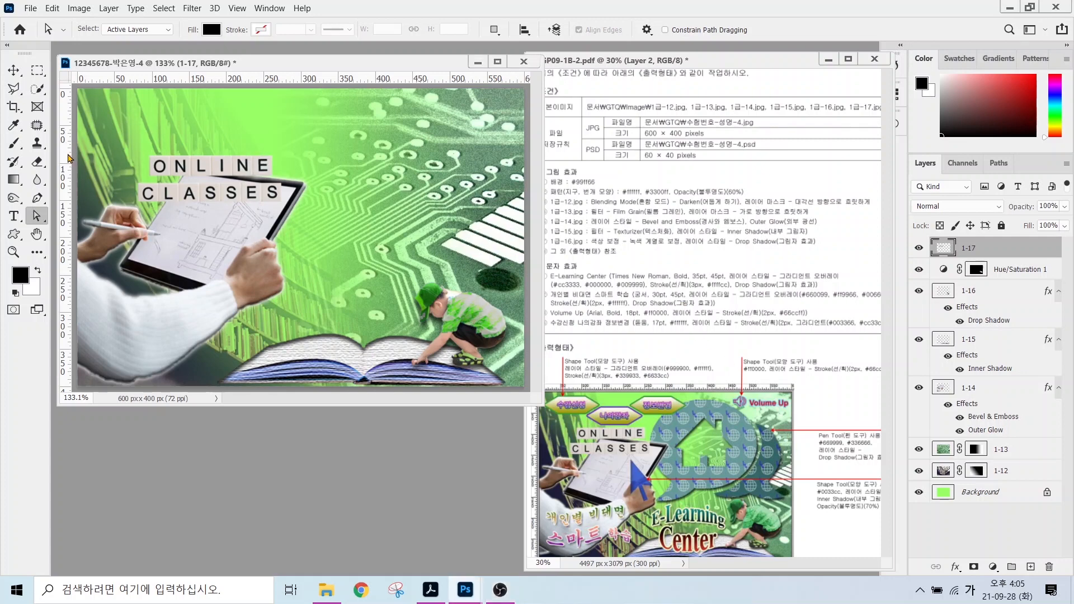
left_click_drag(69, 159, 257, 148)
left_click_drag(260, 78, 302, 299)
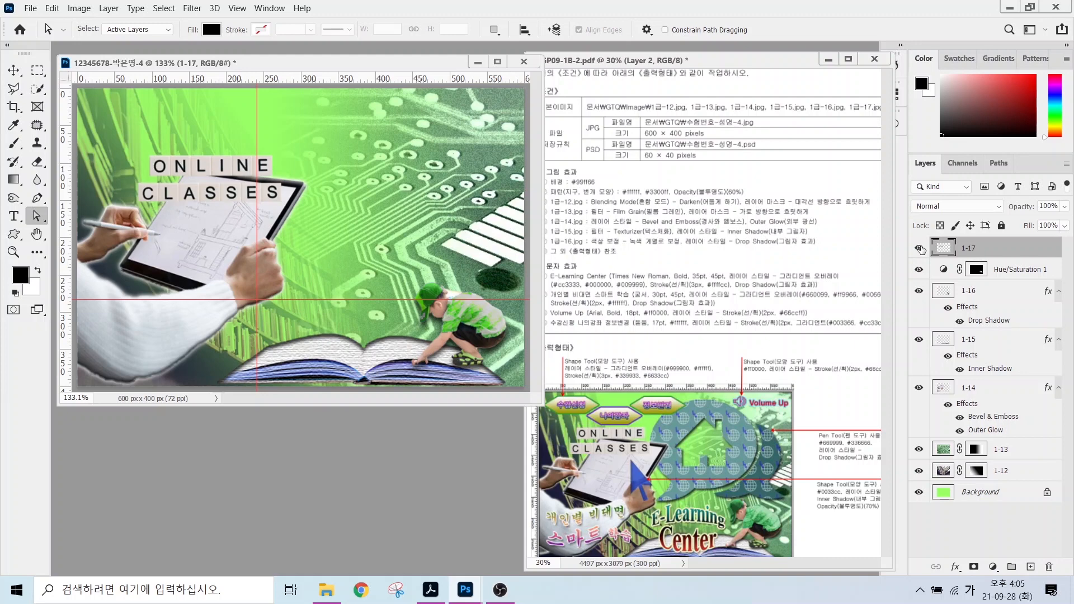
left_click_drag(920, 248, 919, 475)
scroll(429, 339, "up", 2)
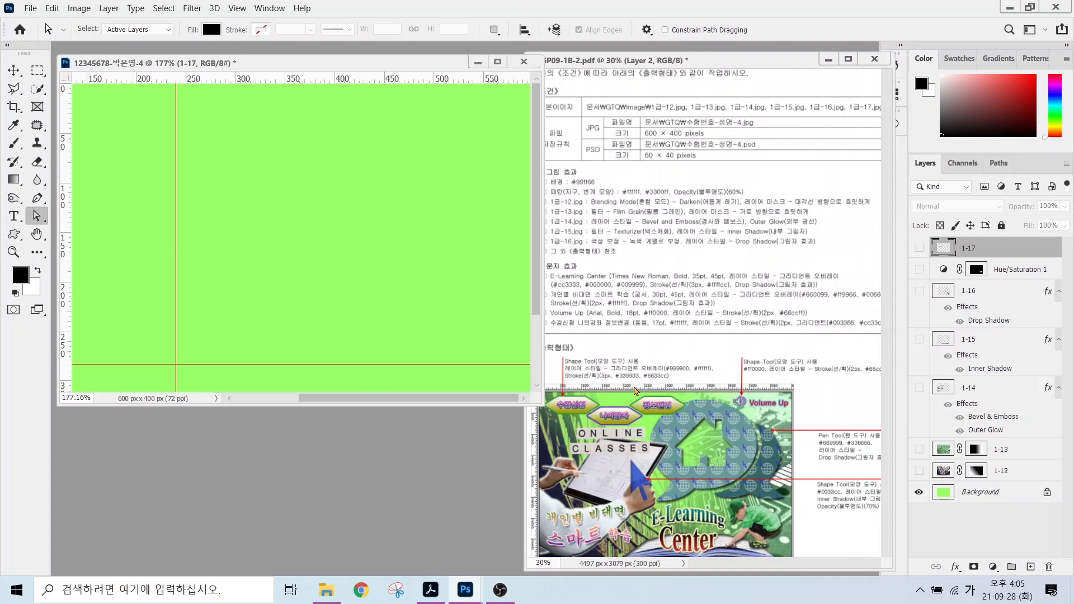
Choose the Custom Shape Tool in Shape mode and open the custom shape picker.
left_click(16, 235)
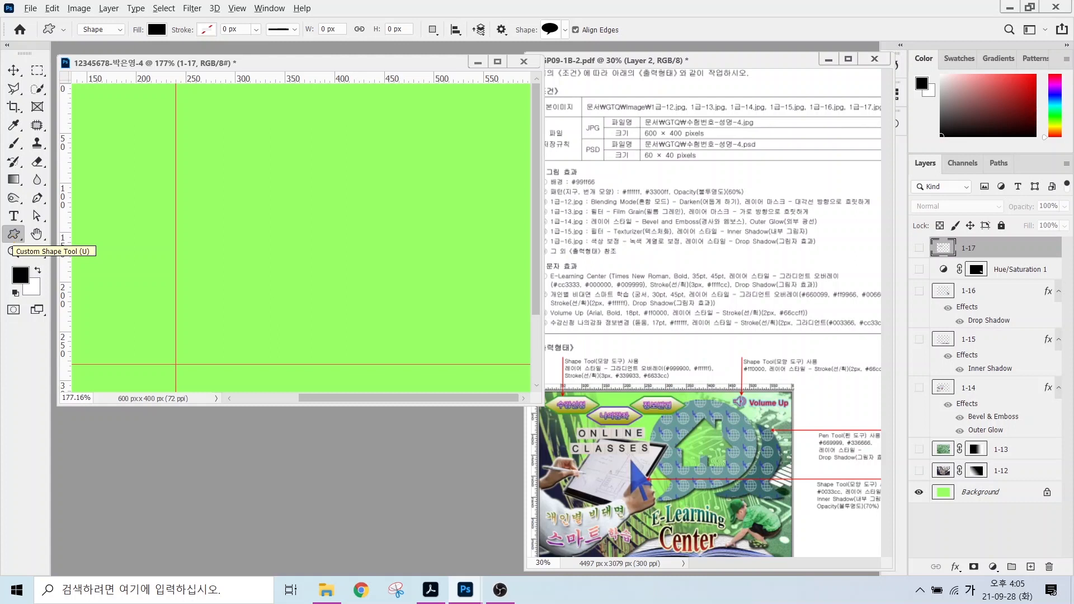
mouse_move(114, 36)
left_mouse_down()
mouse_move(79, 50)
mouse_move(105, 16)
mouse_move(150, 95)
left_mouse_up()
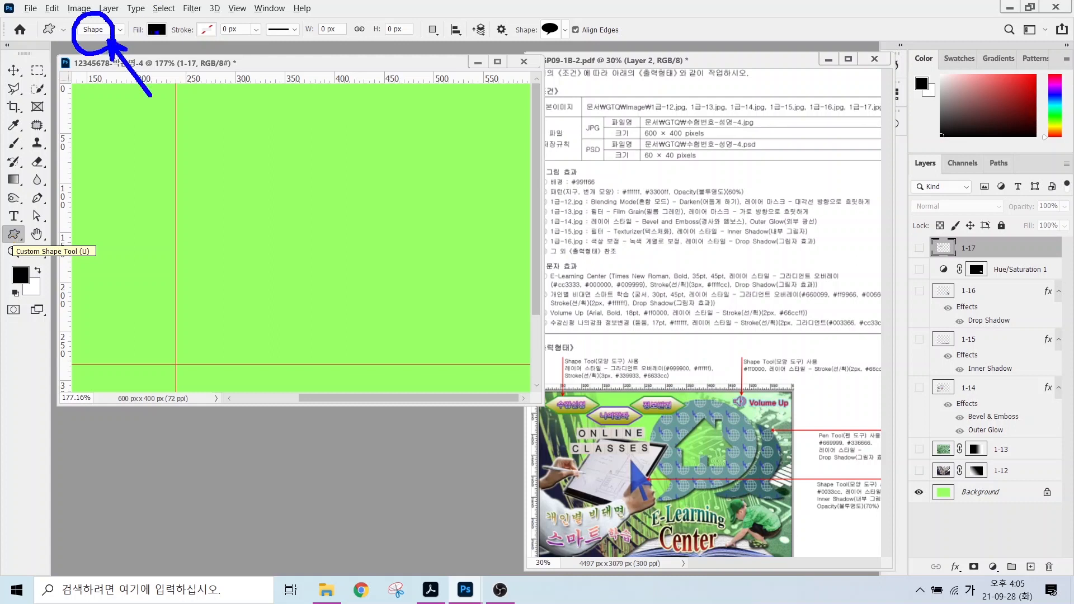
mouse_move(168, 41)
left_mouse_down()
mouse_move(138, 22)
mouse_move(173, 47)
mouse_move(201, 93)
left_mouse_up()
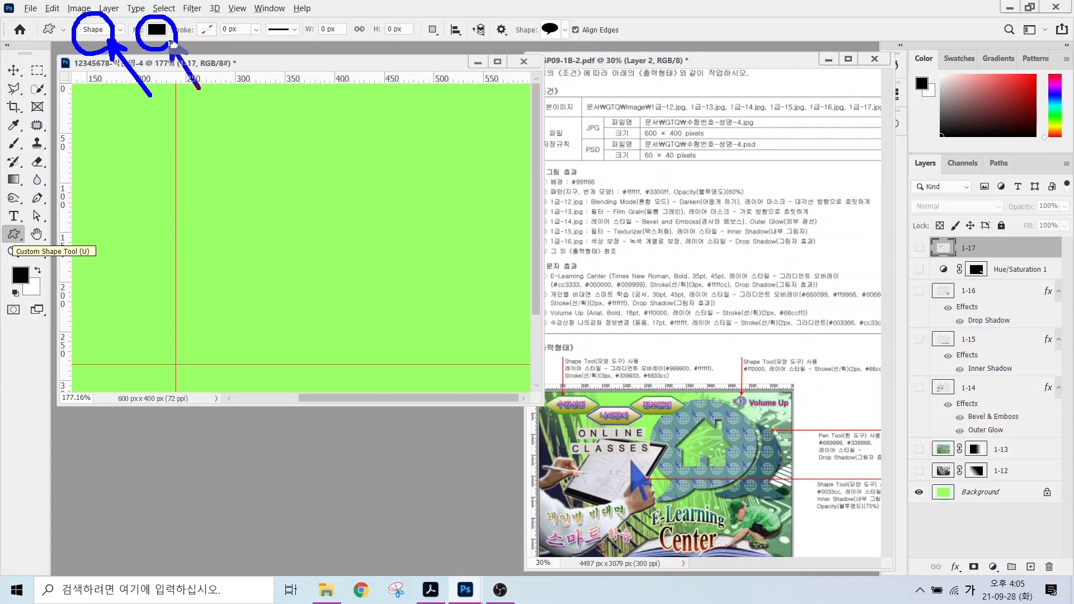
left_click_drag(223, 17, 193, 43)
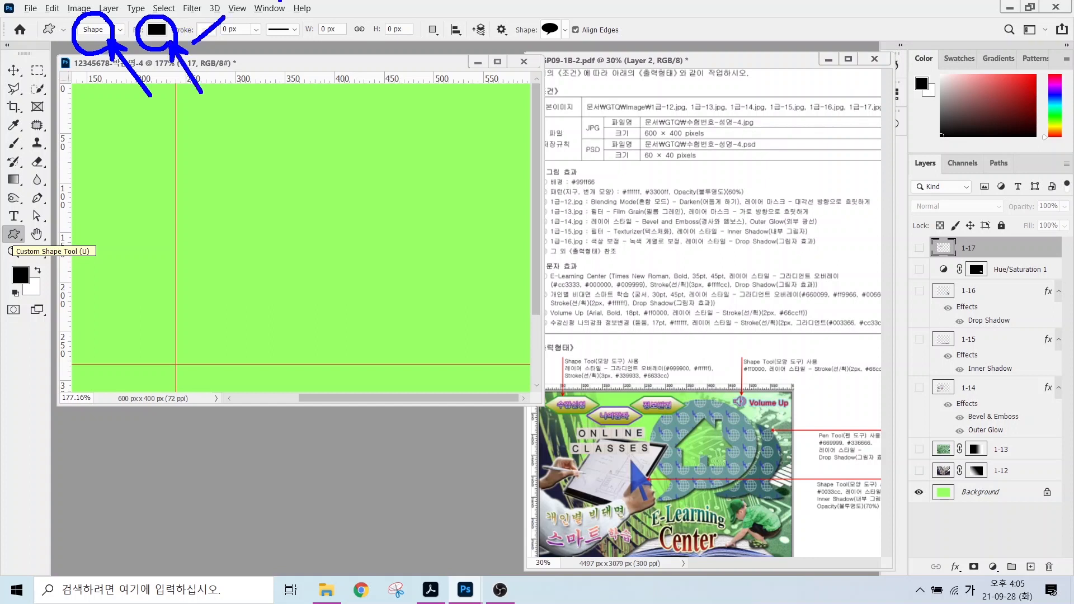
mouse_move(552, 40)
left_mouse_down()
mouse_move(525, 44)
mouse_move(547, 8)
mouse_move(569, 34)
left_mouse_up()
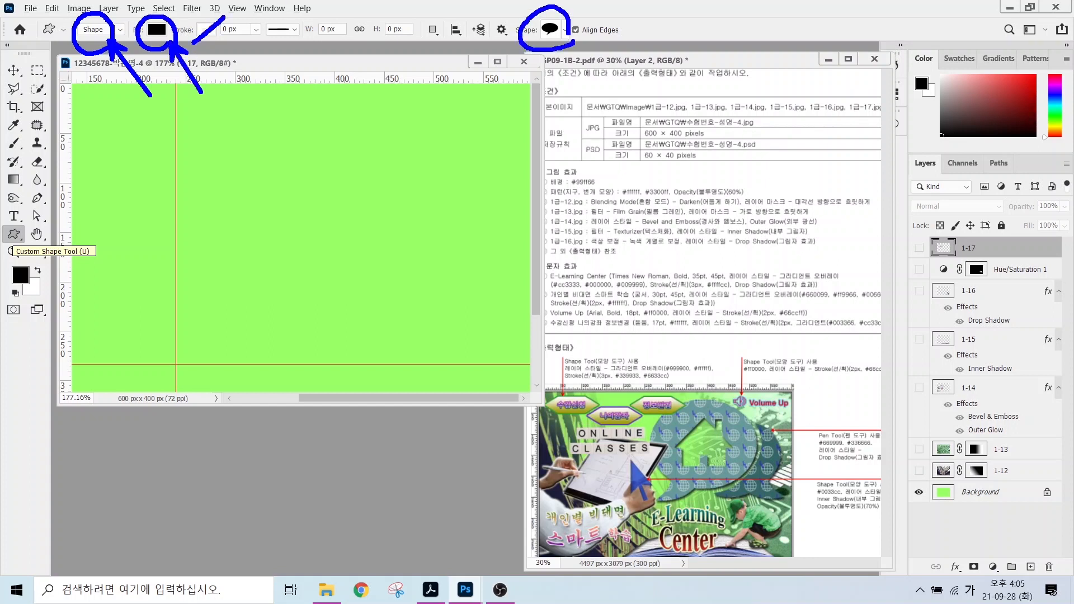
left_click_drag(609, 88, 570, 44)
left_click_drag(566, 55, 585, 48)
key("Escape")
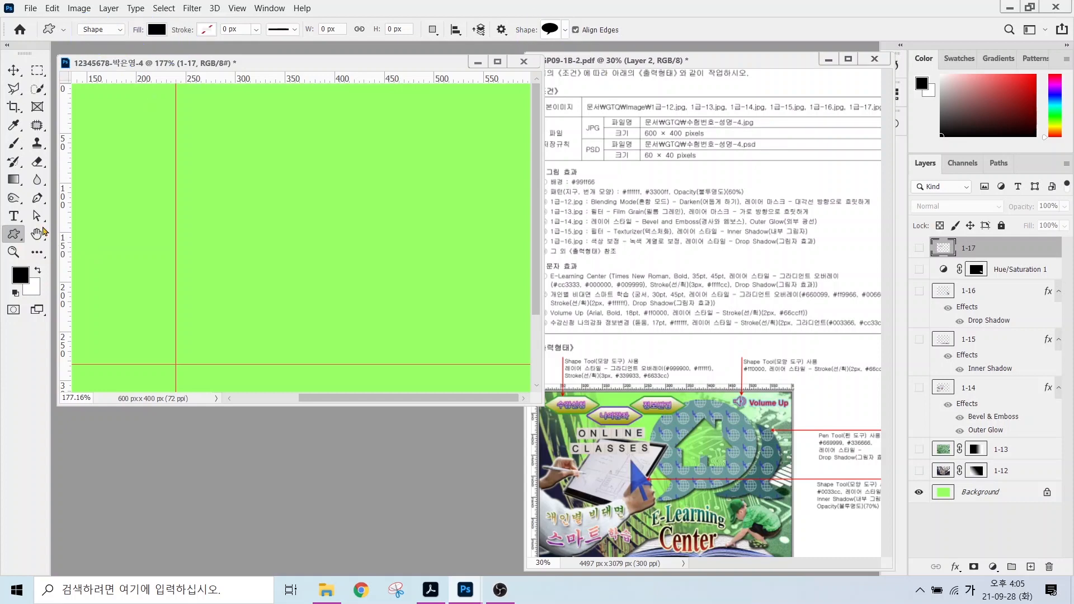
left_click(565, 31)
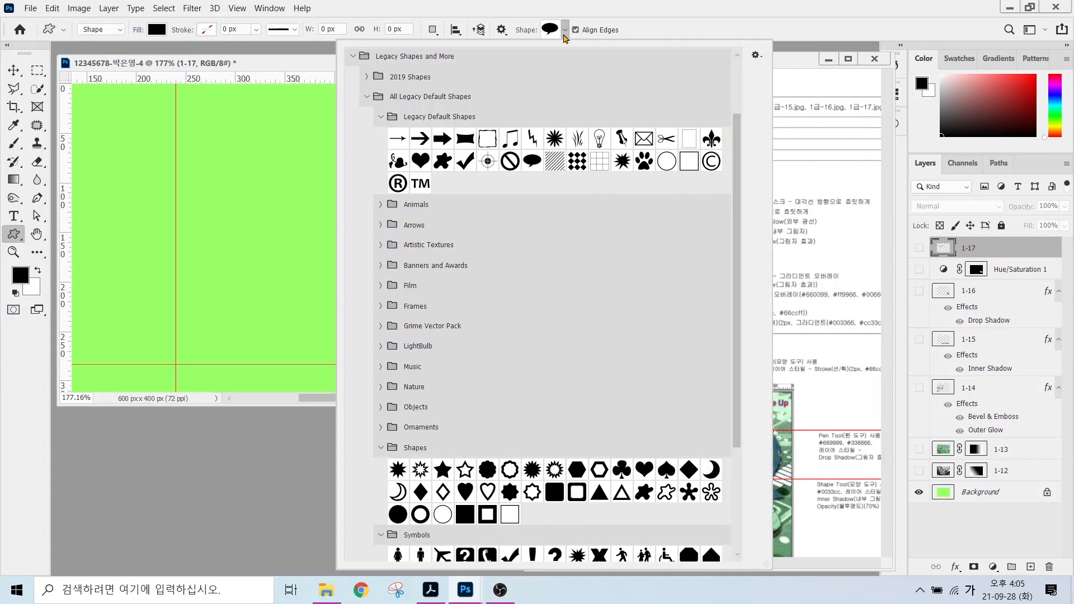
scroll(537, 335, "down", 3)
Draw a large Talk bubble shape on the poster and shift its tail points left.
left_click(185, 128)
left_click_drag(176, 125, 449, 381)
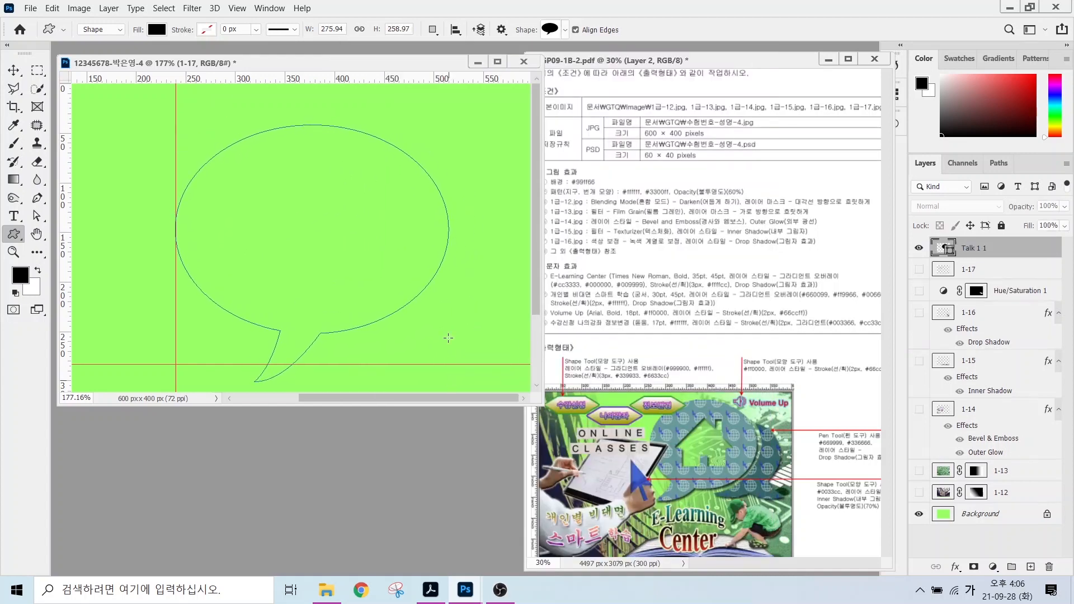
left_click(36, 217)
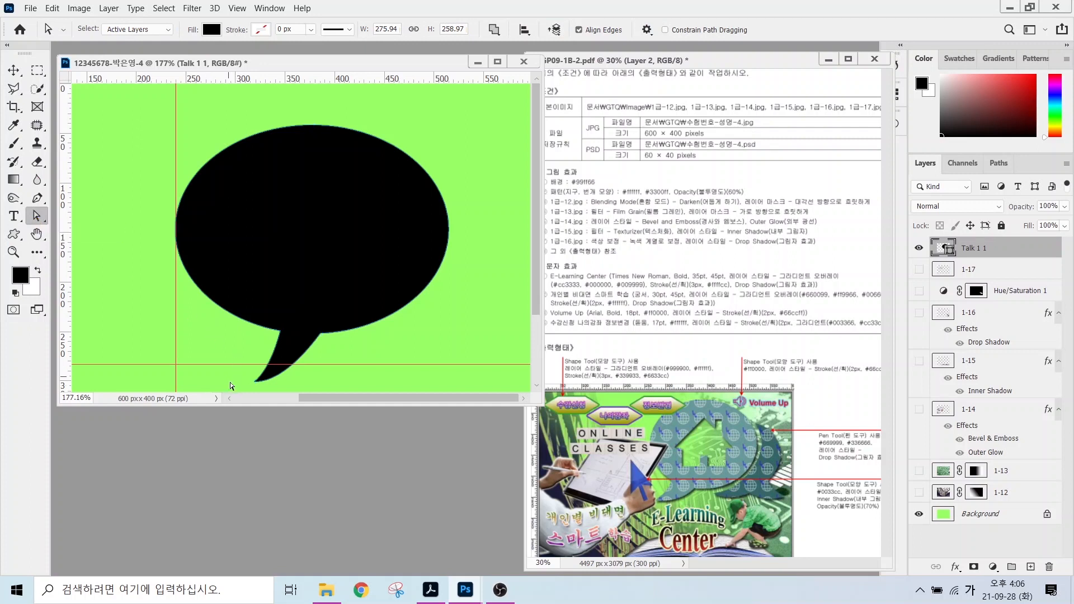
left_click_drag(237, 386, 339, 313)
left_click_drag(280, 332, 243, 331)
Reshape the curves beside the tail and pull the tail tip up and left.
left_click(284, 332)
left_click_drag(356, 329, 405, 337)
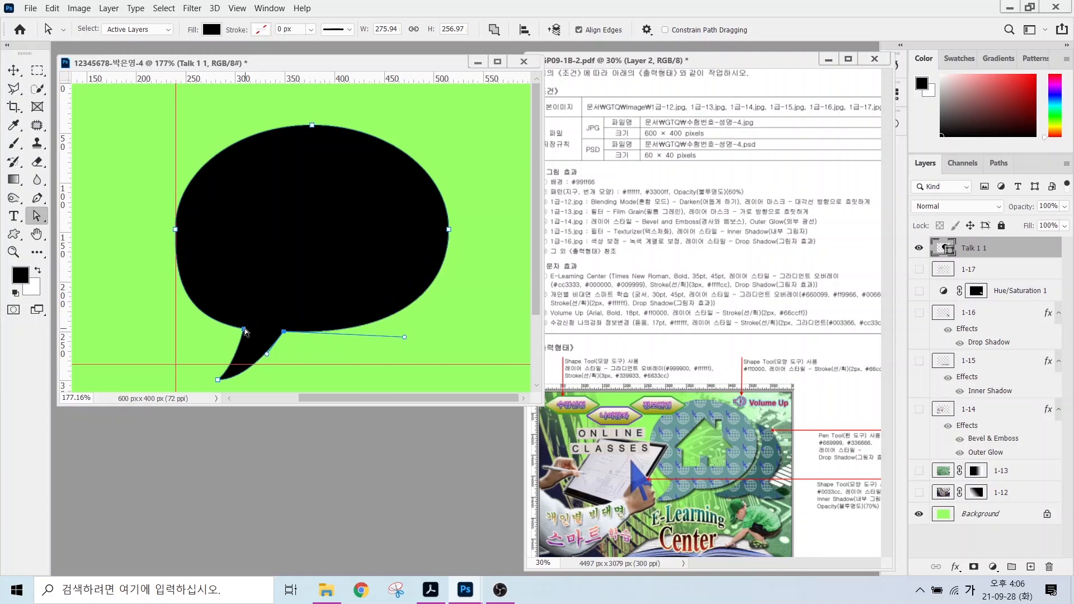
left_click(244, 329)
left_click_drag(184, 316, 213, 320)
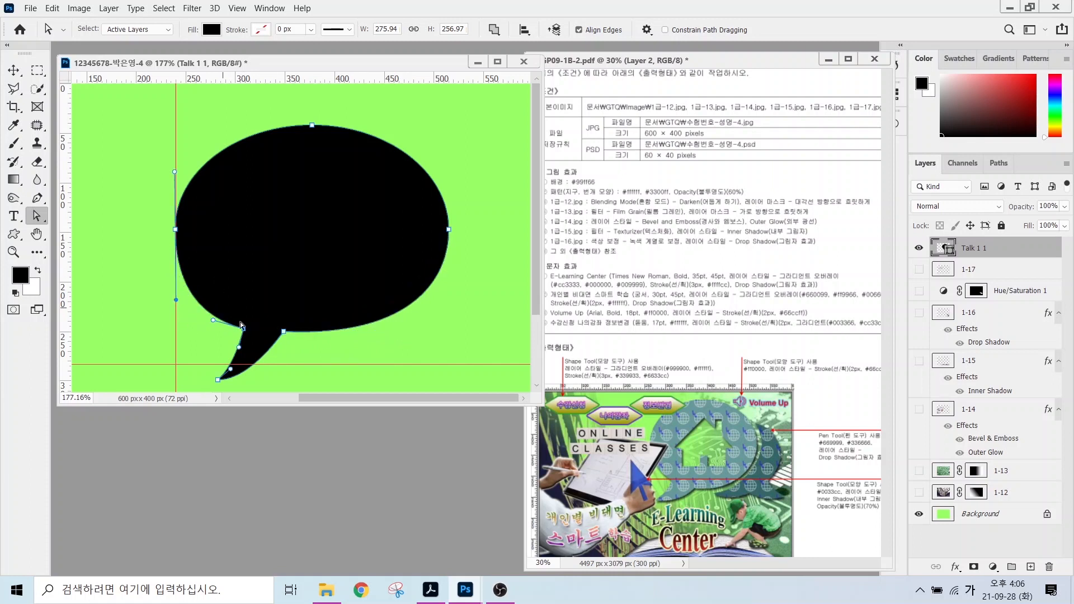
left_click(217, 380)
left_click_drag(215, 380, 212, 364)
key("Return")
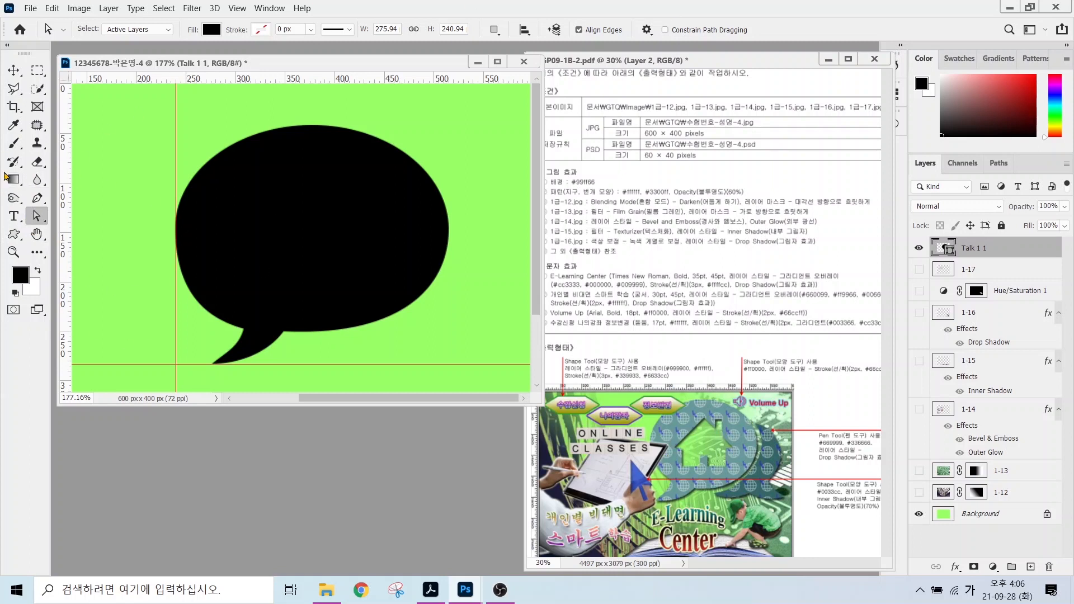
Select the Rectangle tool and target the Talk 1 1 bubble layer.
left_click(13, 234)
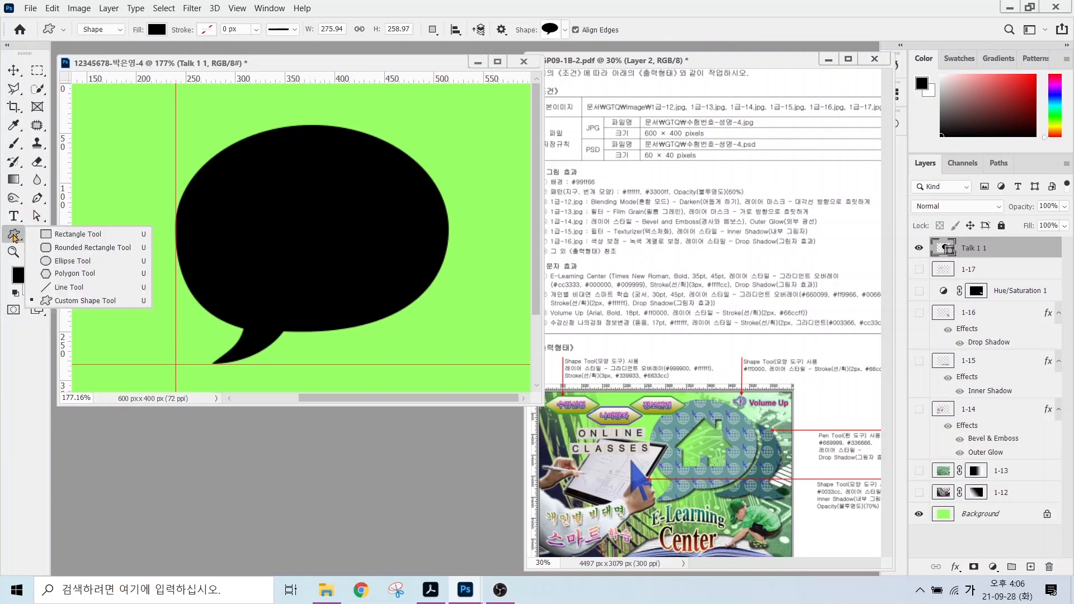
left_click(78, 235)
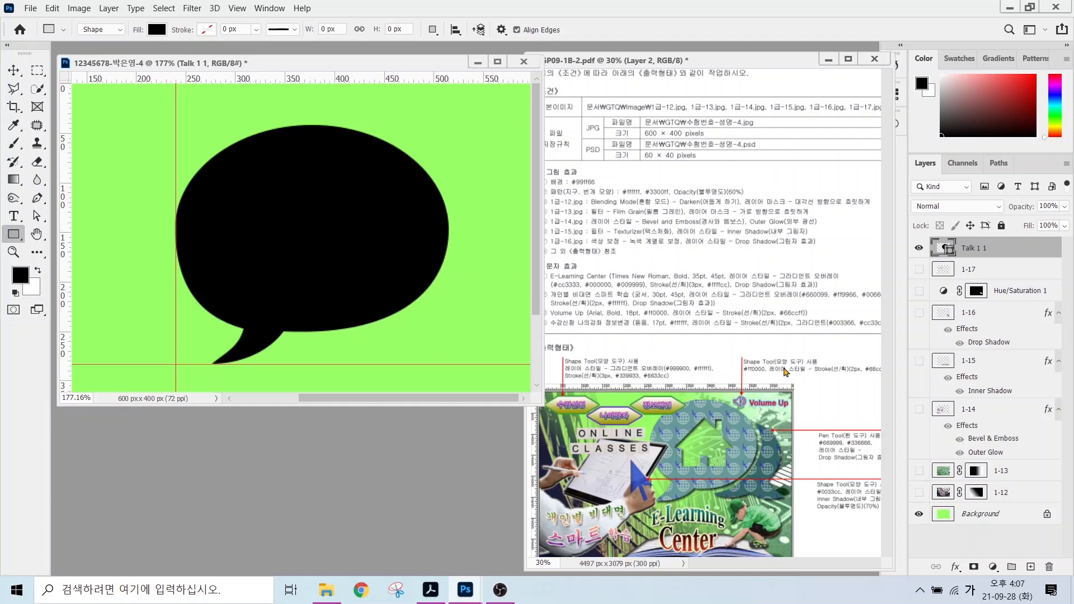
left_click(989, 249)
key("ctrl")
key("ctrl+2")
mouse_move(456, 41)
left_mouse_down()
mouse_move(433, 48)
mouse_move(408, 25)
mouse_move(467, 16)
mouse_move(458, 41)
mouse_move(482, 89)
left_mouse_up()
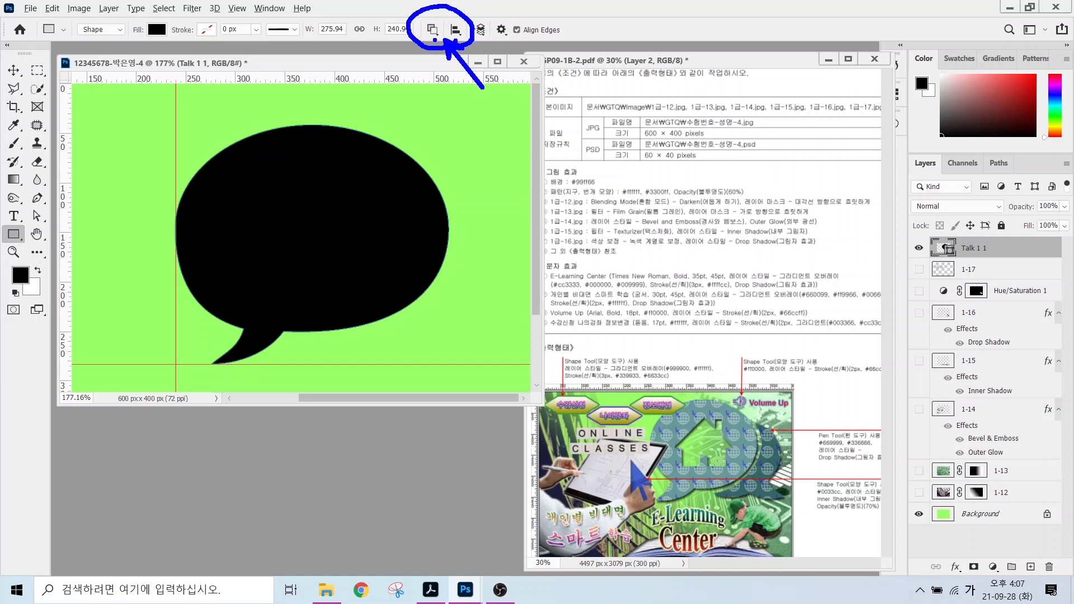
key("Escape")
In Subtract Front Shape mode, cut the house body and a thin chimney out of the bubble.
left_click(432, 29)
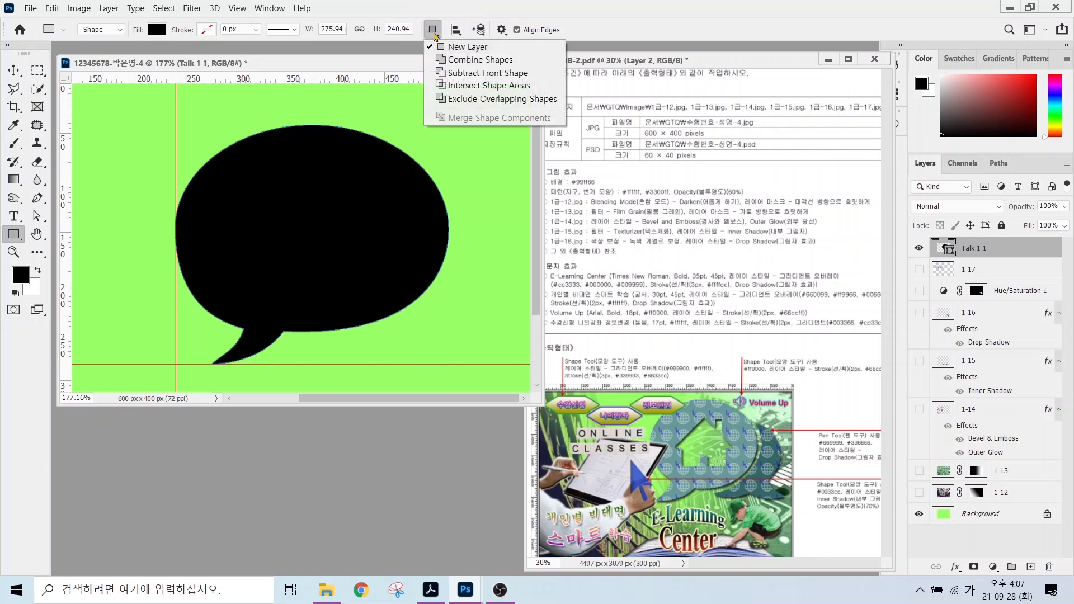
left_click(457, 77)
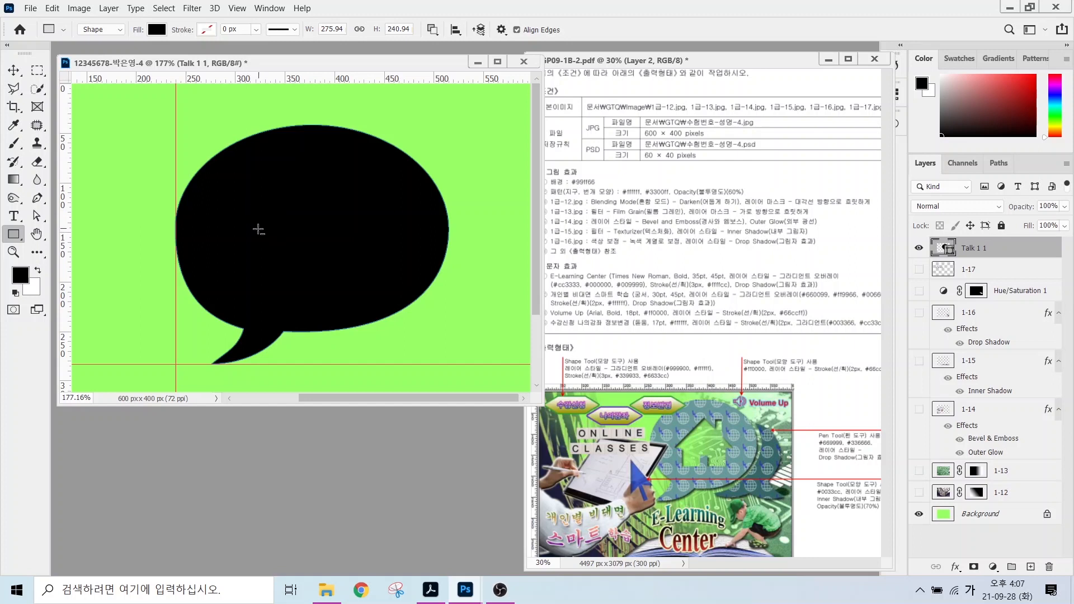
left_click_drag(258, 229, 364, 281)
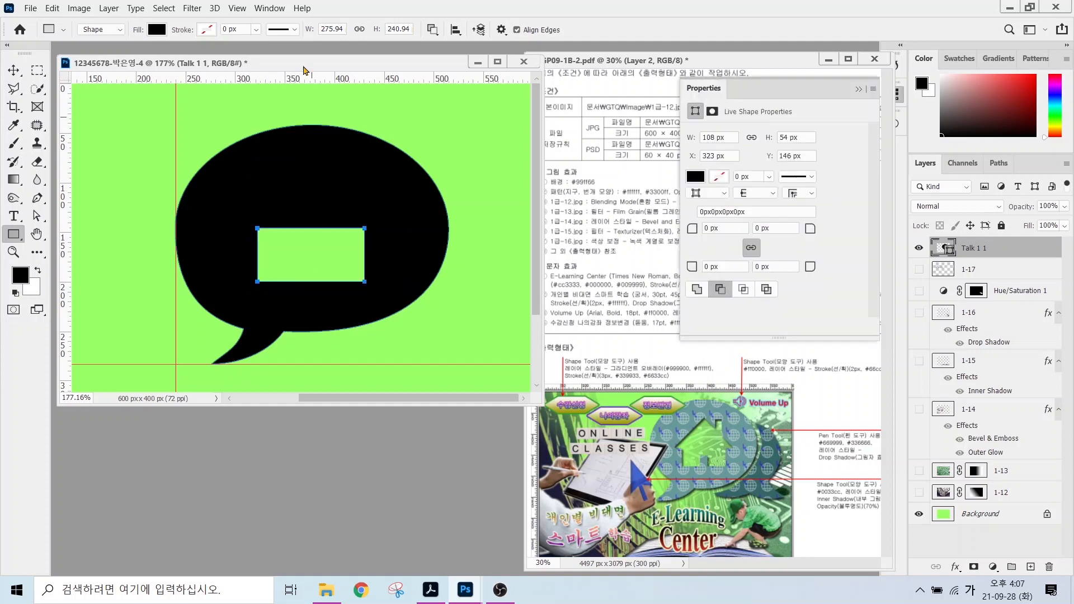
left_click_drag(326, 166, 341, 243)
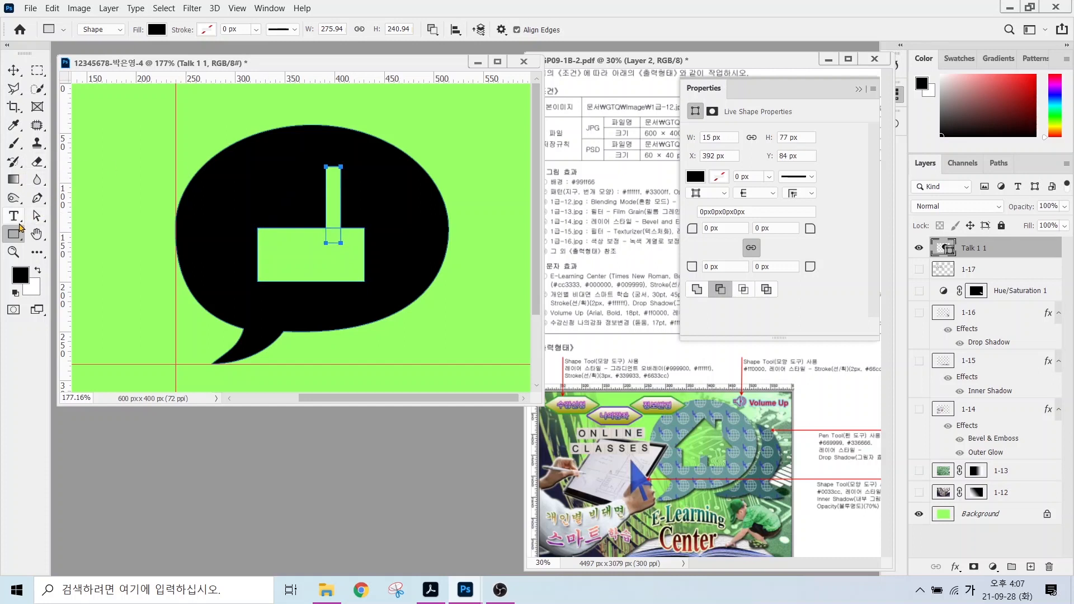
Set the Pen tool to Subtract Front Shape and place the roof's peak point.
left_click(37, 198)
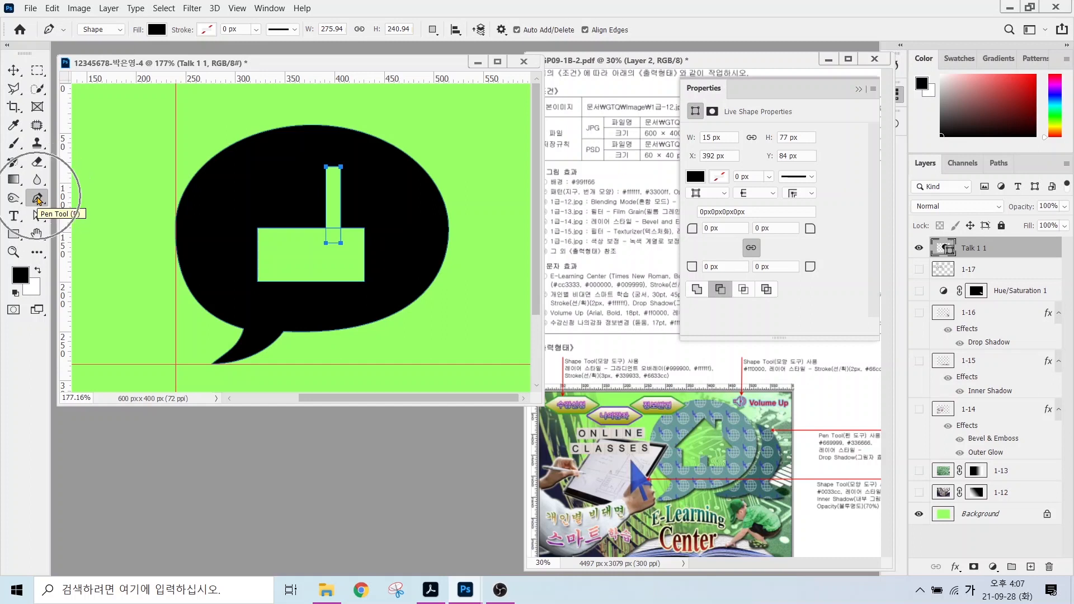
left_click(433, 31)
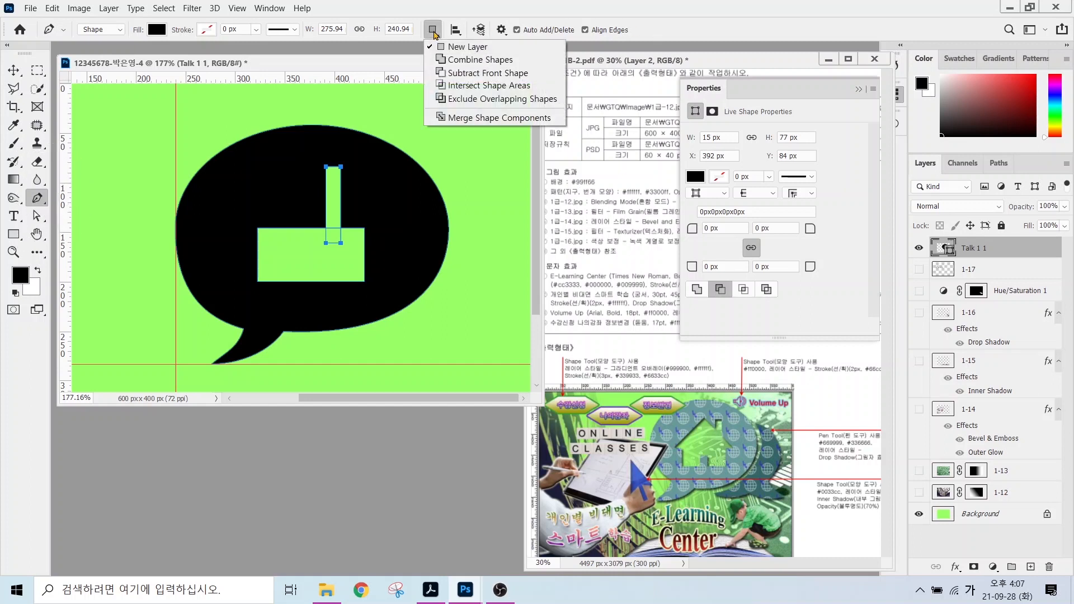
left_click(456, 73)
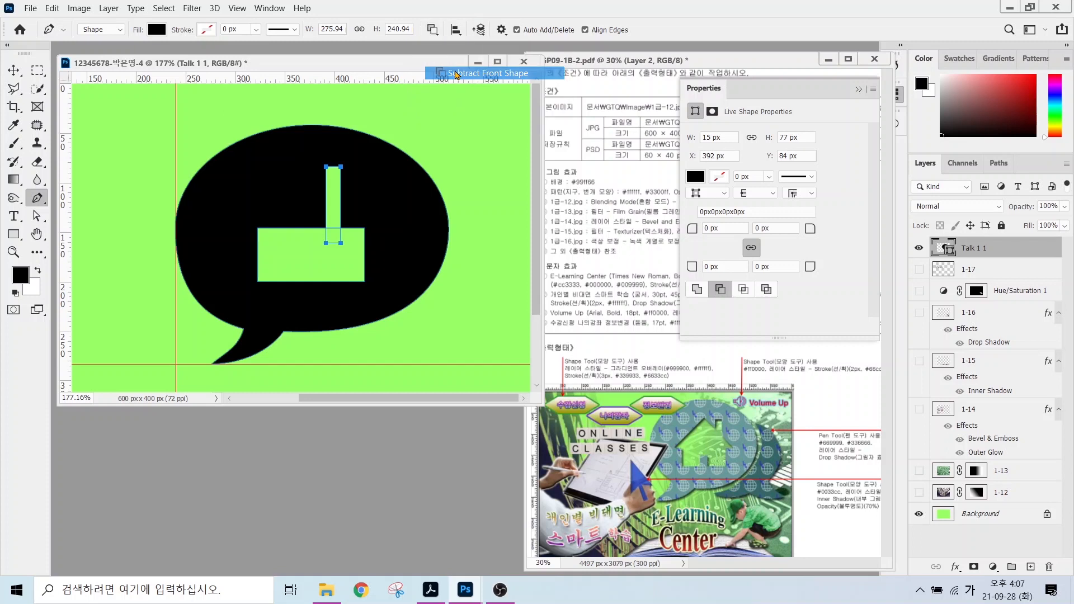
left_click(313, 176)
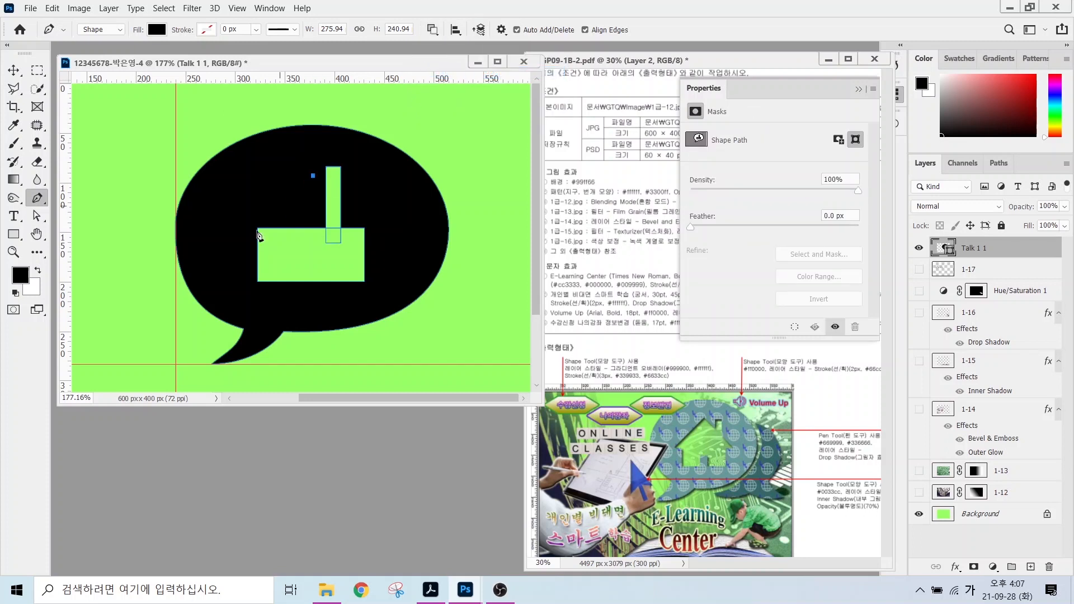
Complete the triangular roof cut-out and nudge its peak slightly left.
left_click(228, 239)
left_click(384, 239)
left_click(312, 175)
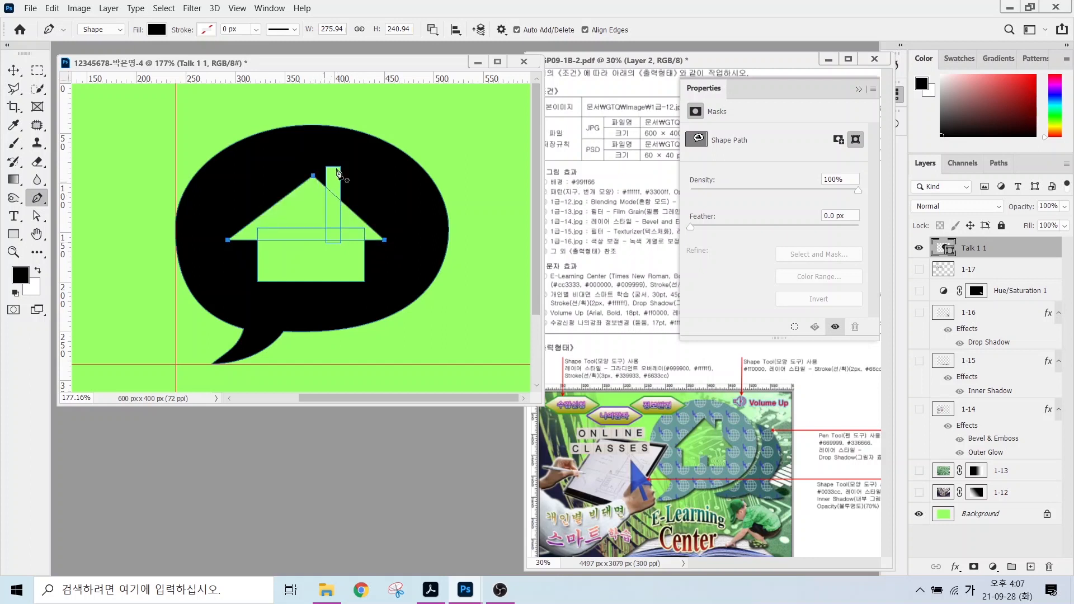
left_click(38, 215)
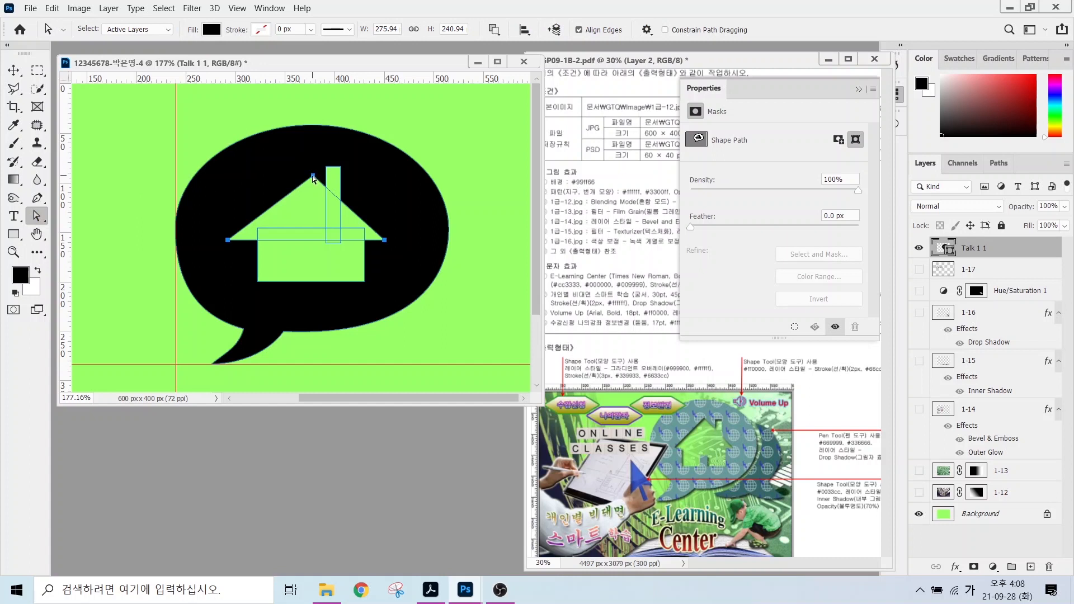
mouse_move(313, 176)
left_mouse_down()
mouse_move(299, 177)
mouse_move(309, 175)
left_mouse_up()
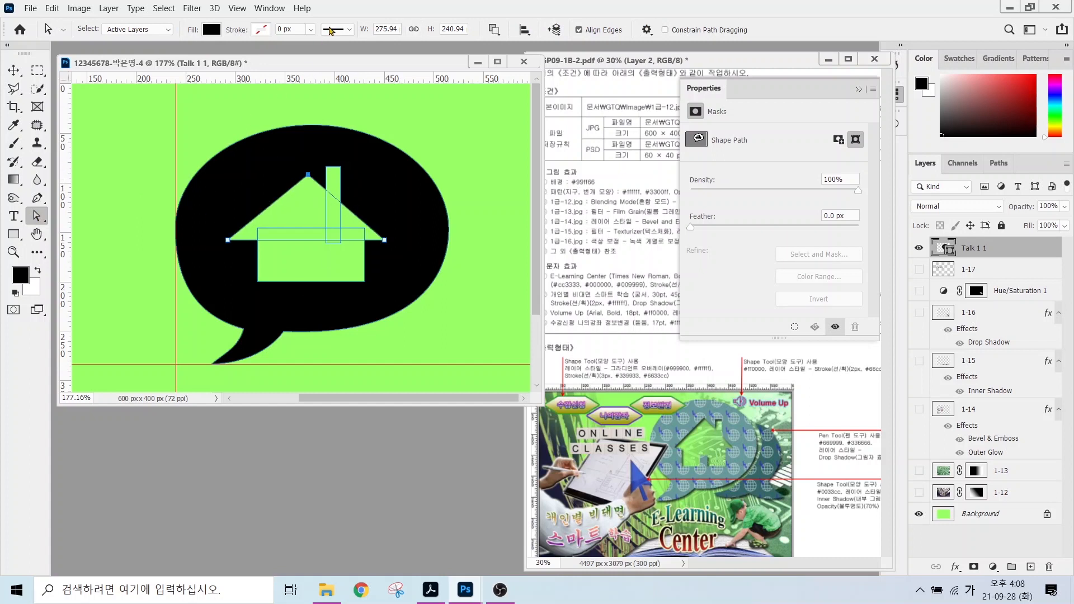
Merge the house cut-out's shape components, then set the Rectangle tool to Combine Shapes.
left_click(494, 29)
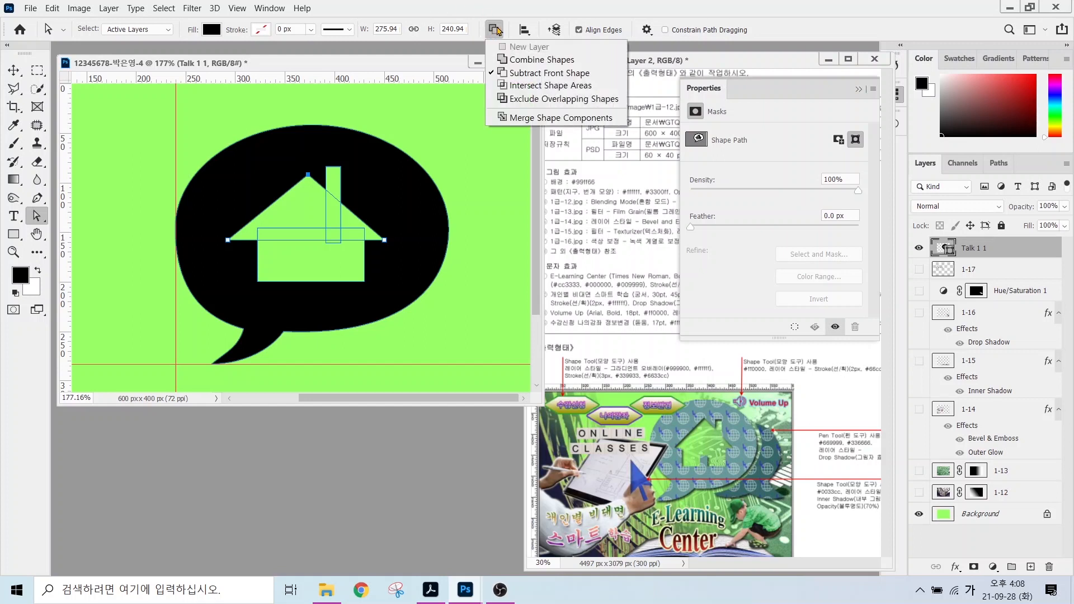
left_click(517, 119)
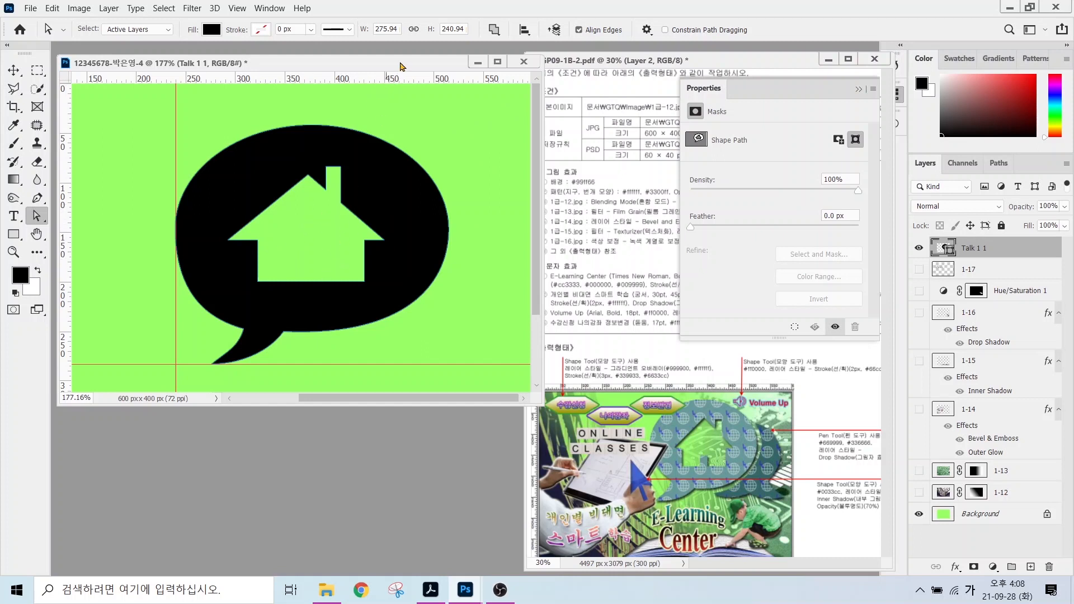
mouse_move(723, 480)
left_mouse_down()
mouse_move(694, 465)
mouse_move(694, 435)
mouse_move(708, 431)
mouse_move(721, 479)
left_mouse_up()
left_click(14, 234)
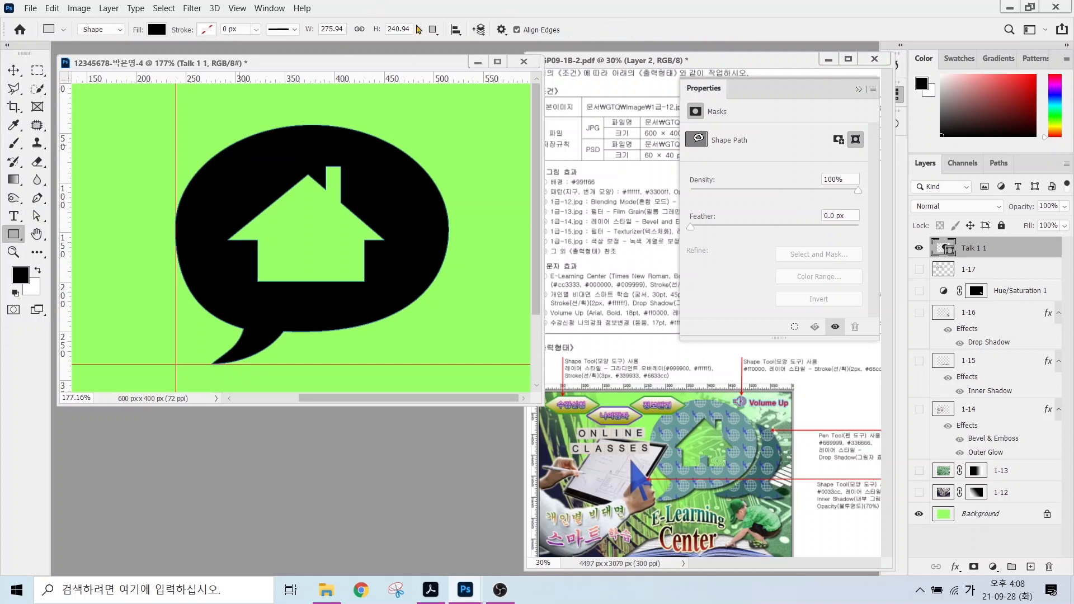
left_click(432, 31)
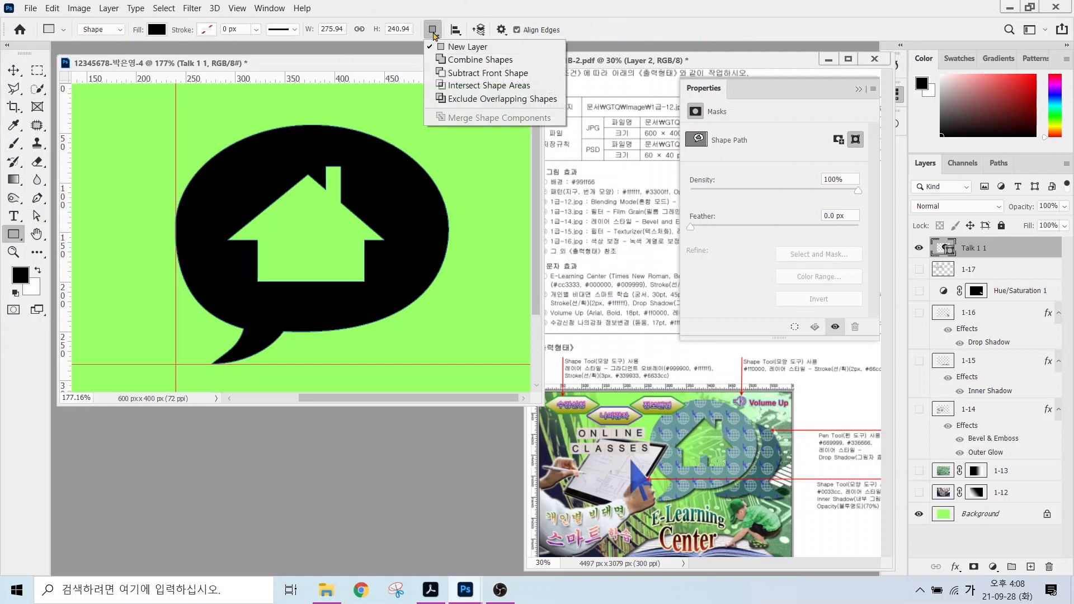
left_click(458, 60)
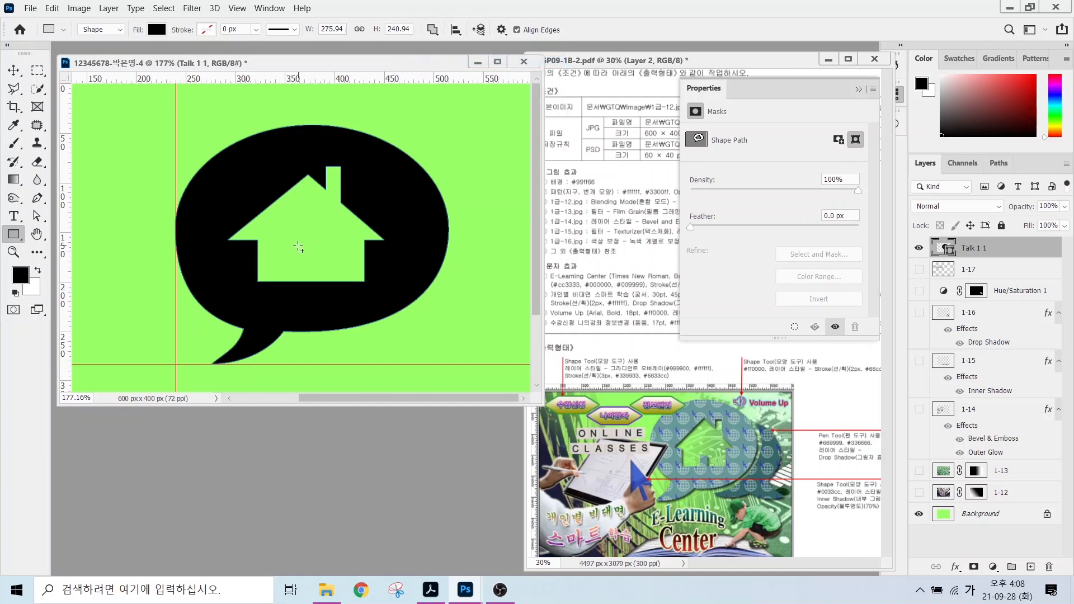
Draw a door rectangle inside the house and merge it into the bubble shape.
left_click_drag(300, 250, 334, 296)
left_click_drag(327, 292, 323, 292)
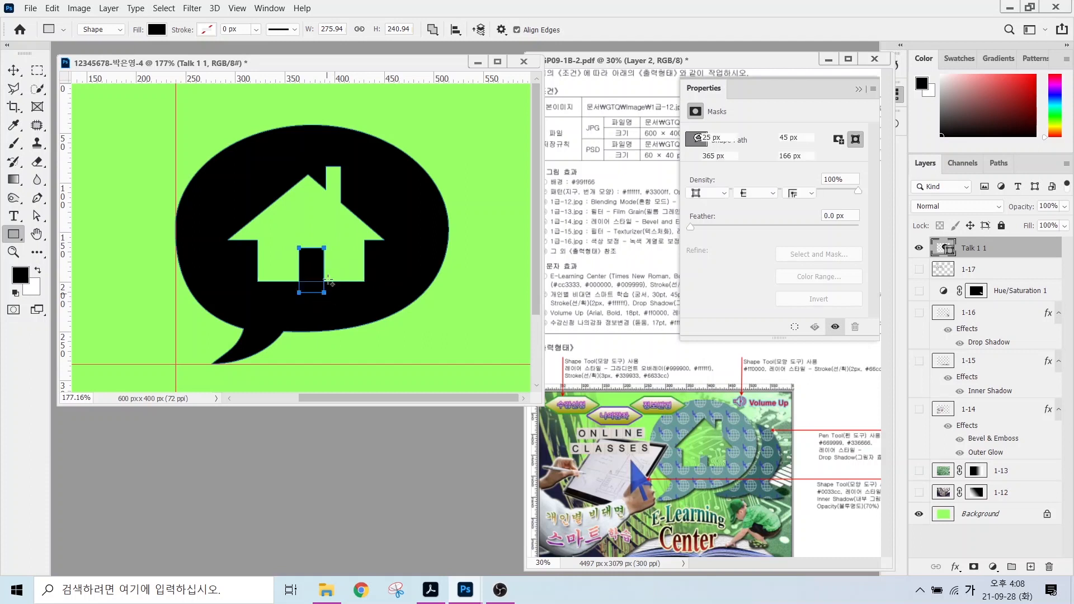
left_click(432, 30)
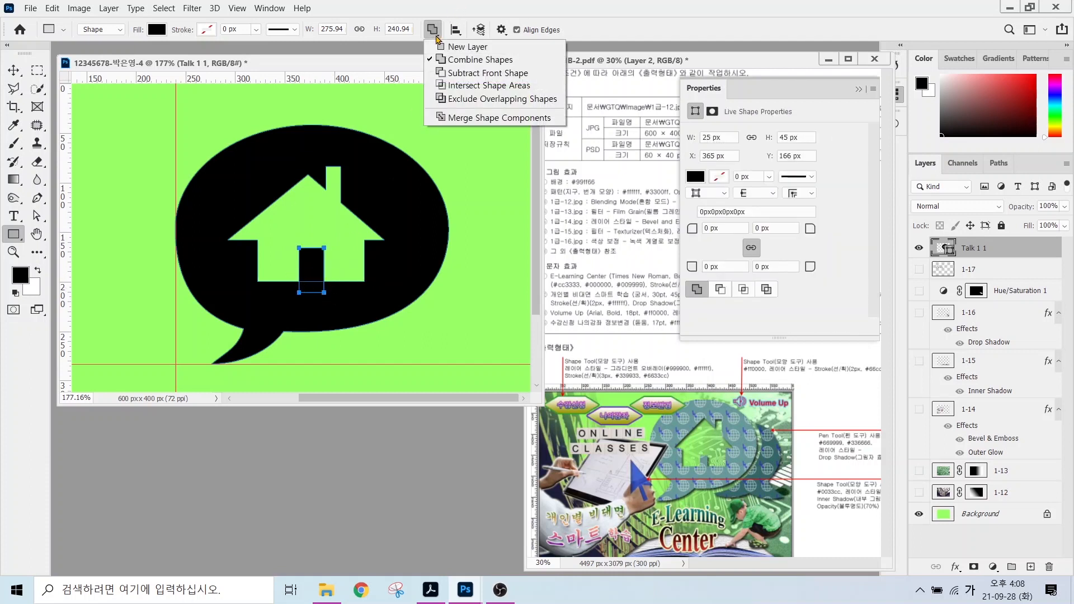
left_click(466, 118)
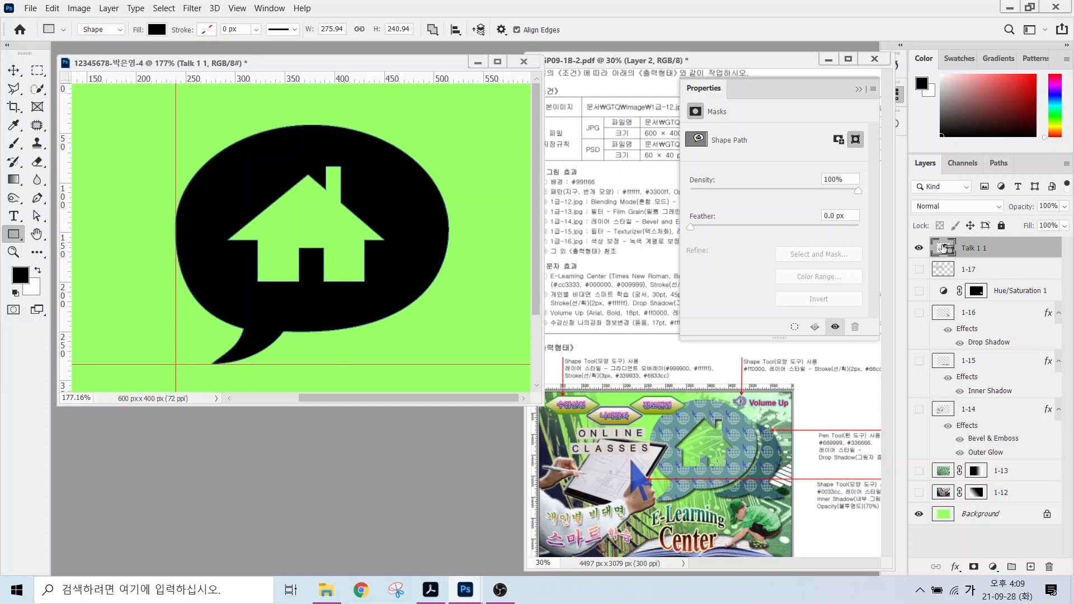
Set the Talk 1 1 bubble's fill colour to teal #669999.
left_click(943, 248)
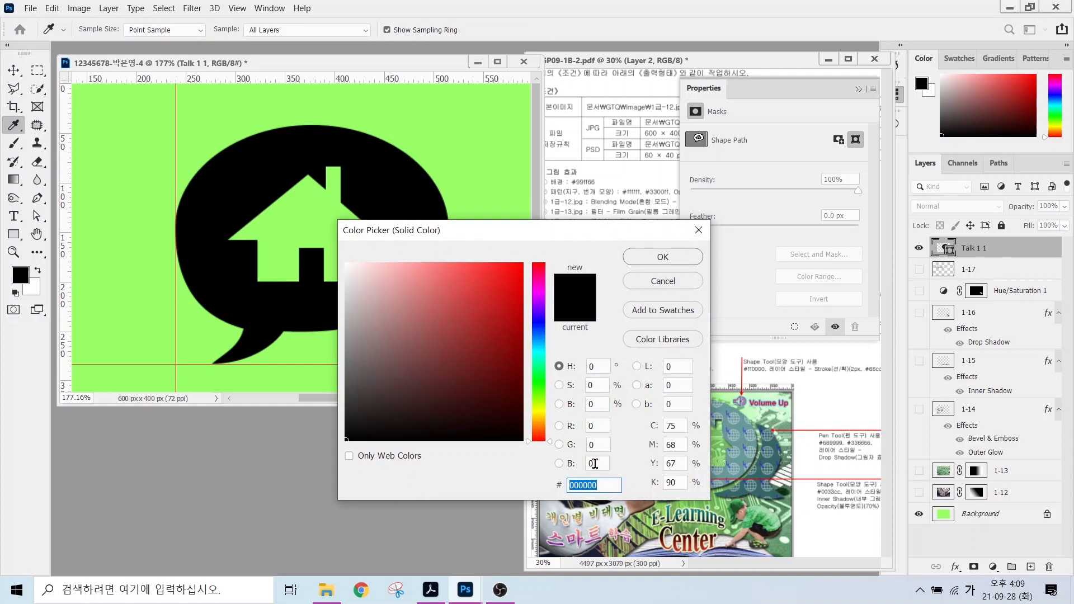
type("336666")
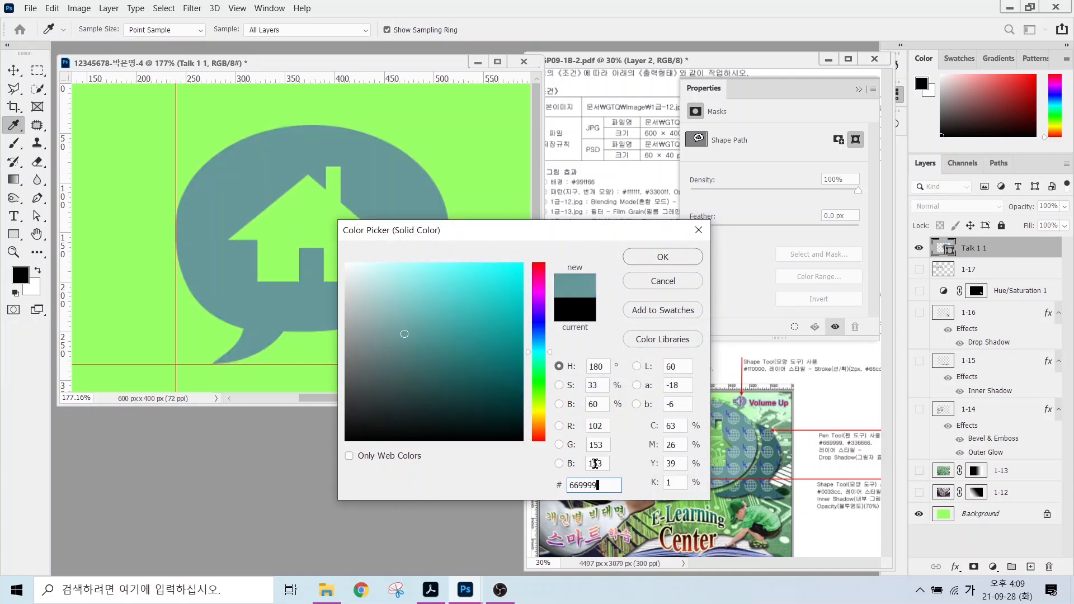
key("Return")
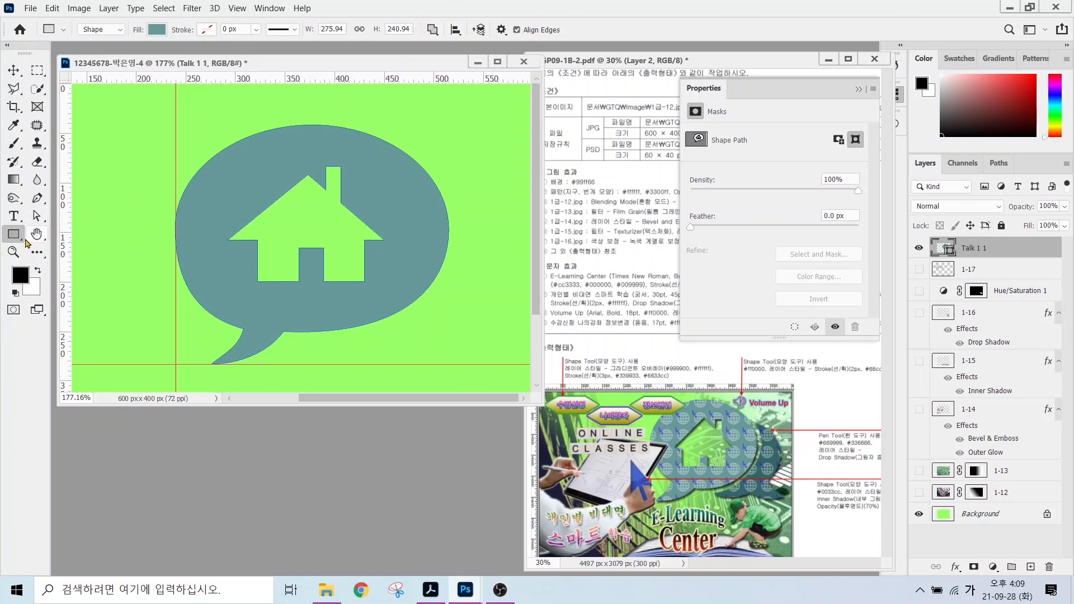
Draw a second talk-bubble custom shape on its own layer, overlapping the first bubble.
right_click(13, 234)
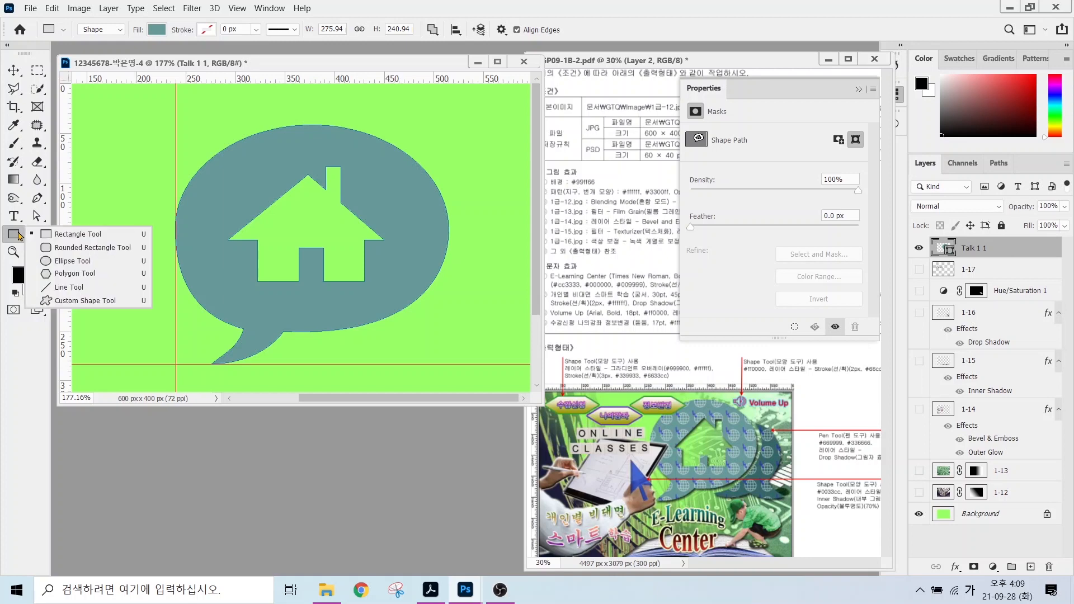
left_click(62, 302)
left_click(549, 31)
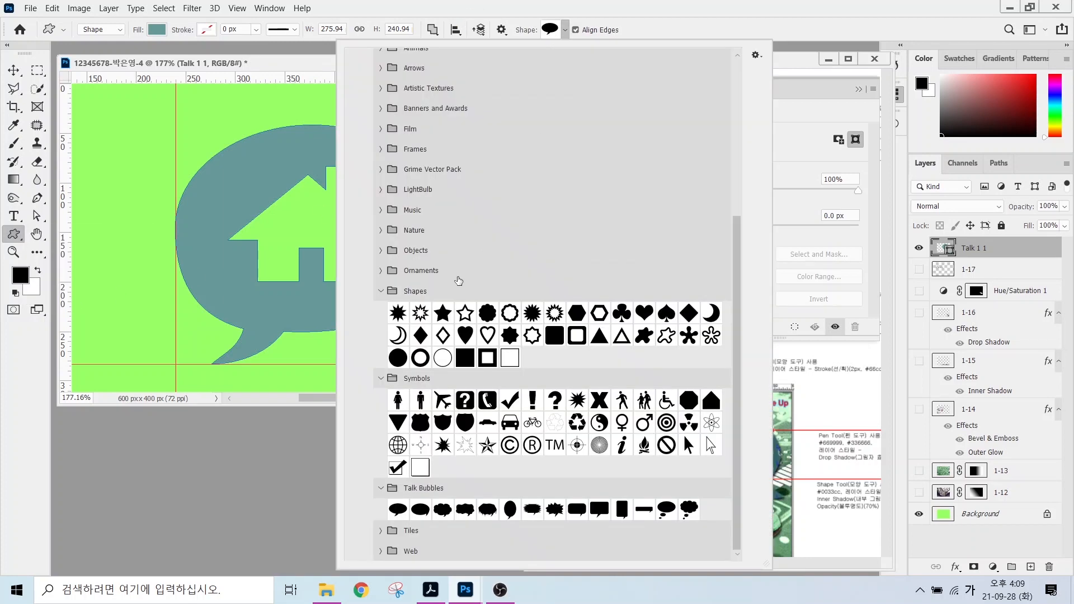
double_click(397, 509)
left_click(433, 30)
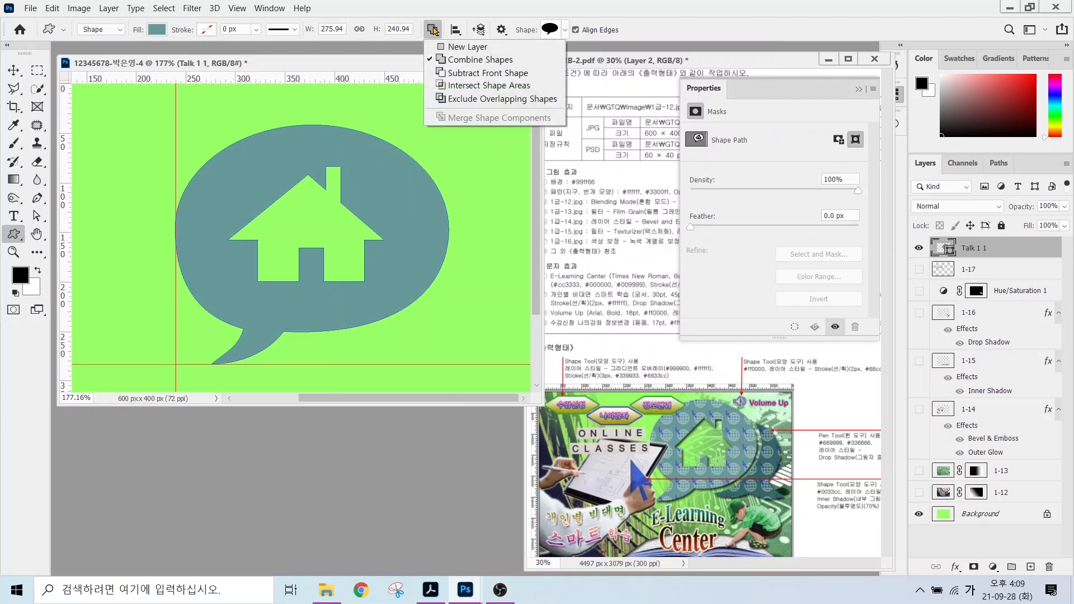
left_click(451, 47)
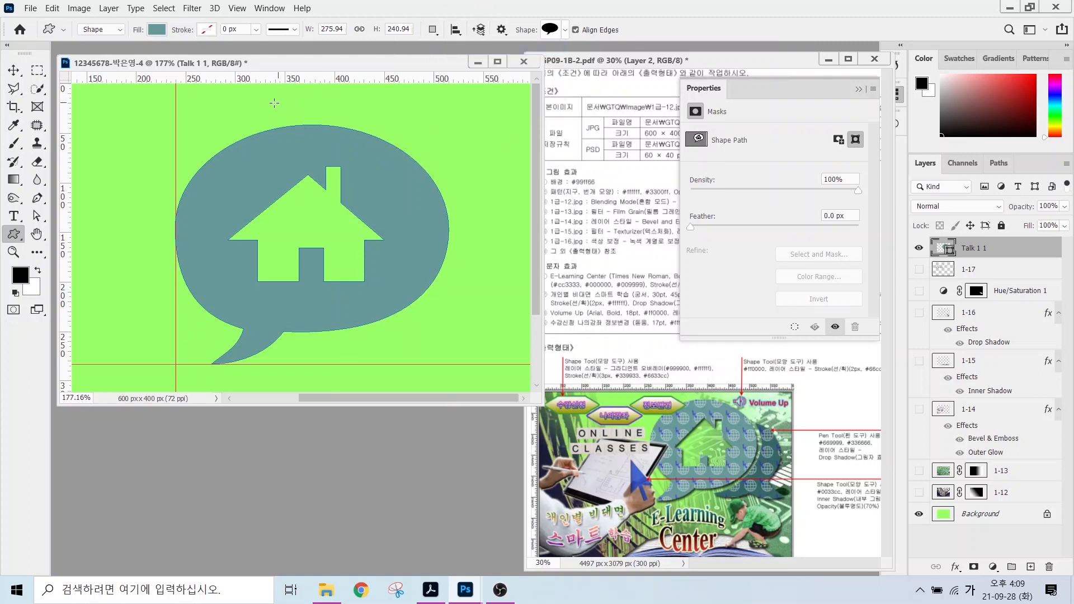
left_click_drag(299, 138, 515, 354)
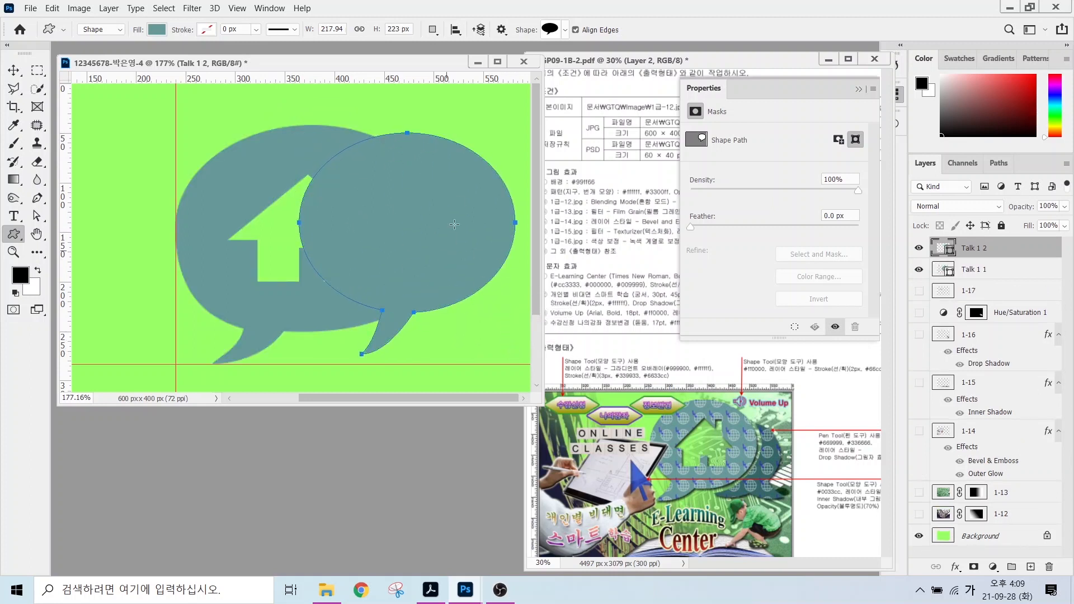
Flip the new bubble horizontally, scale it to about 93%, and shift it right.
key("ctrl+t")
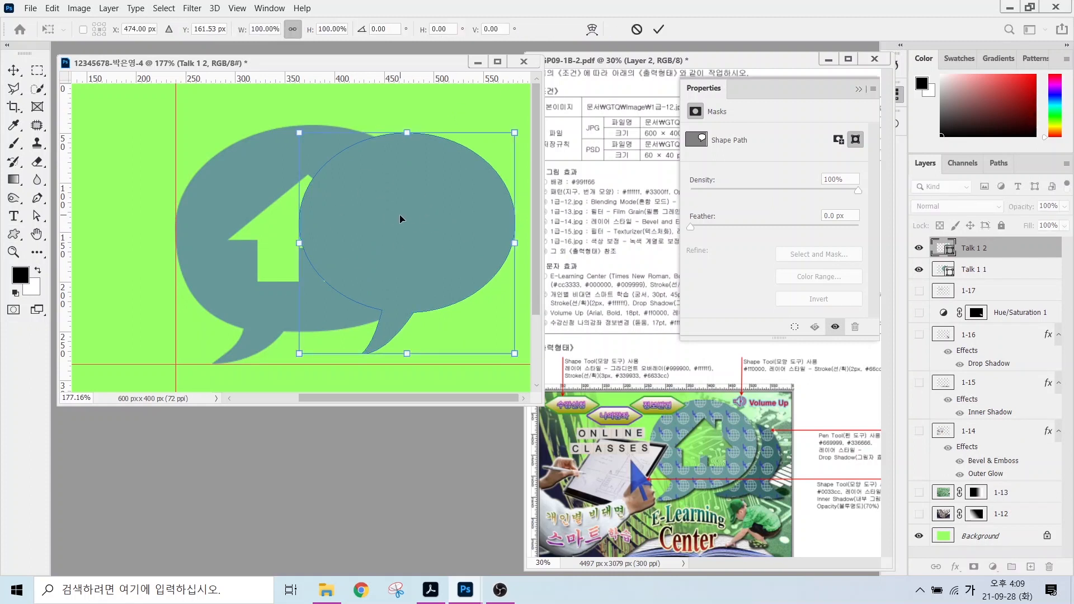
right_click(407, 224)
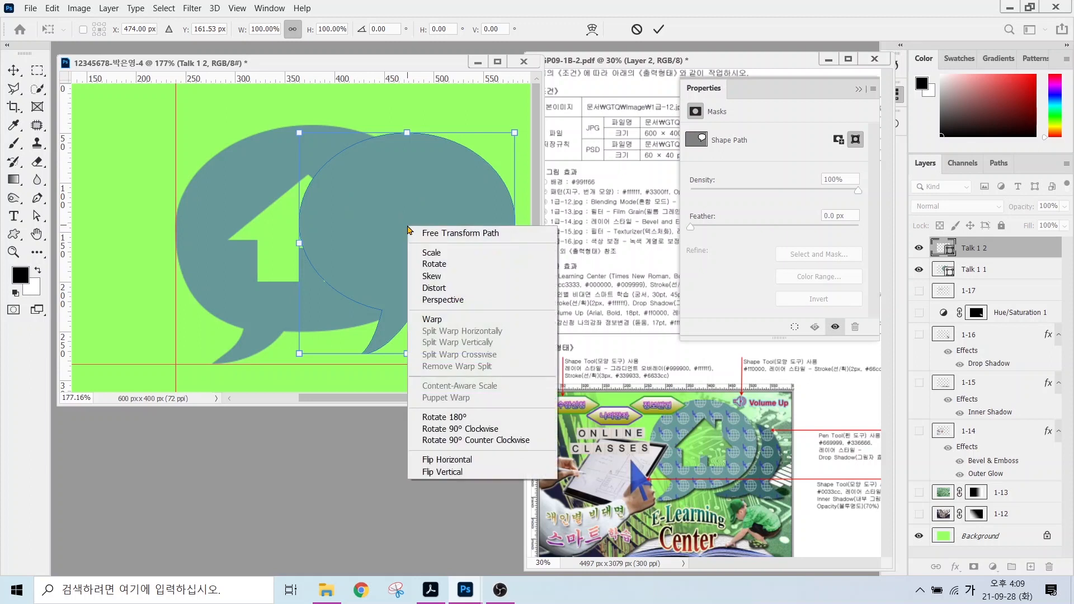
left_click(444, 464)
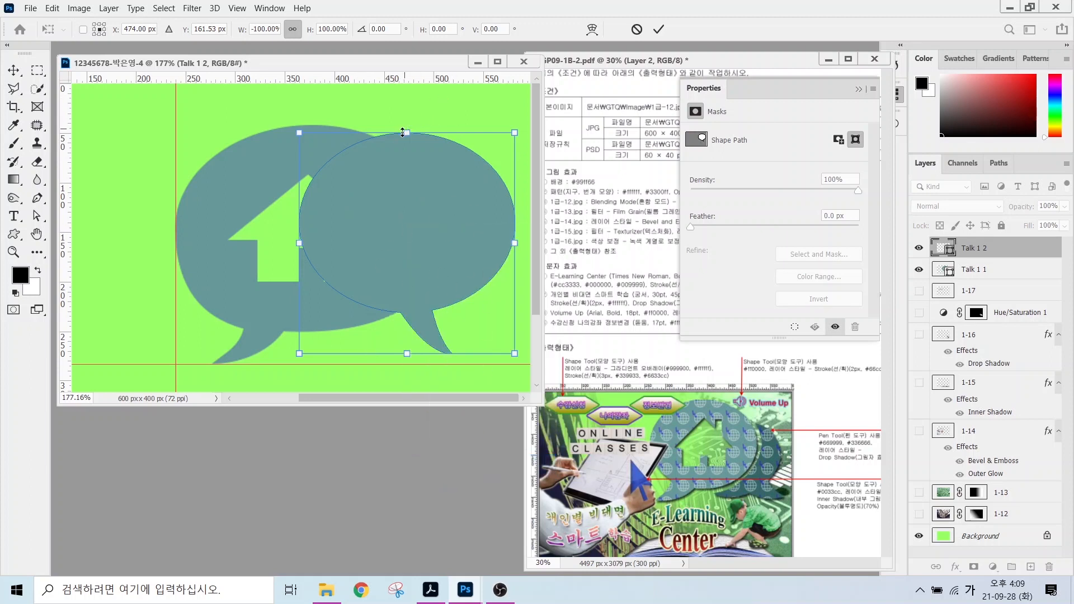
left_click_drag(407, 133, 407, 150)
left_click_drag(442, 232, 455, 231)
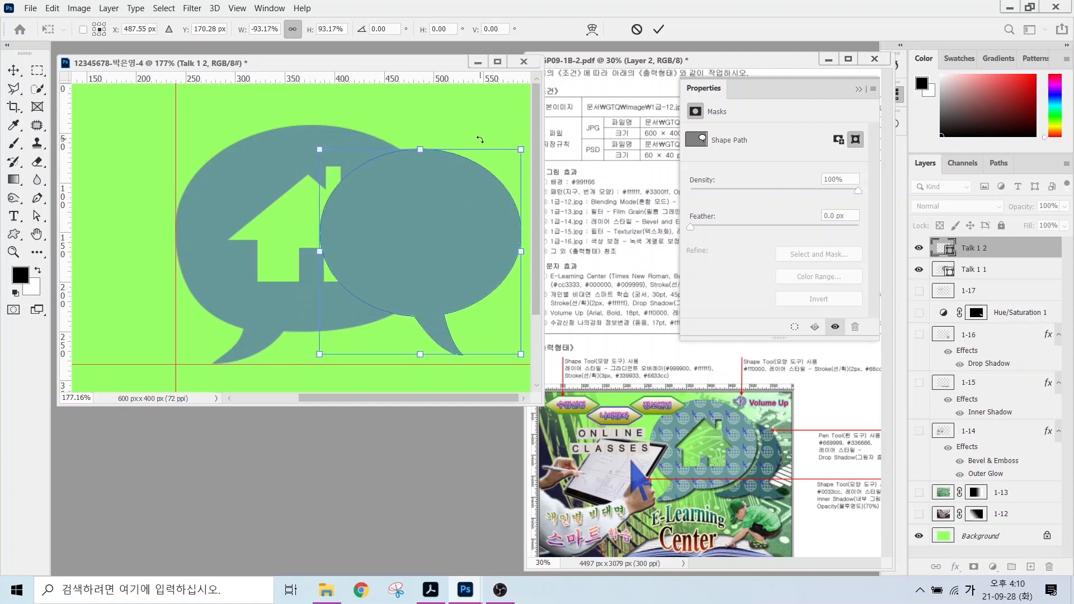
left_click(36, 215)
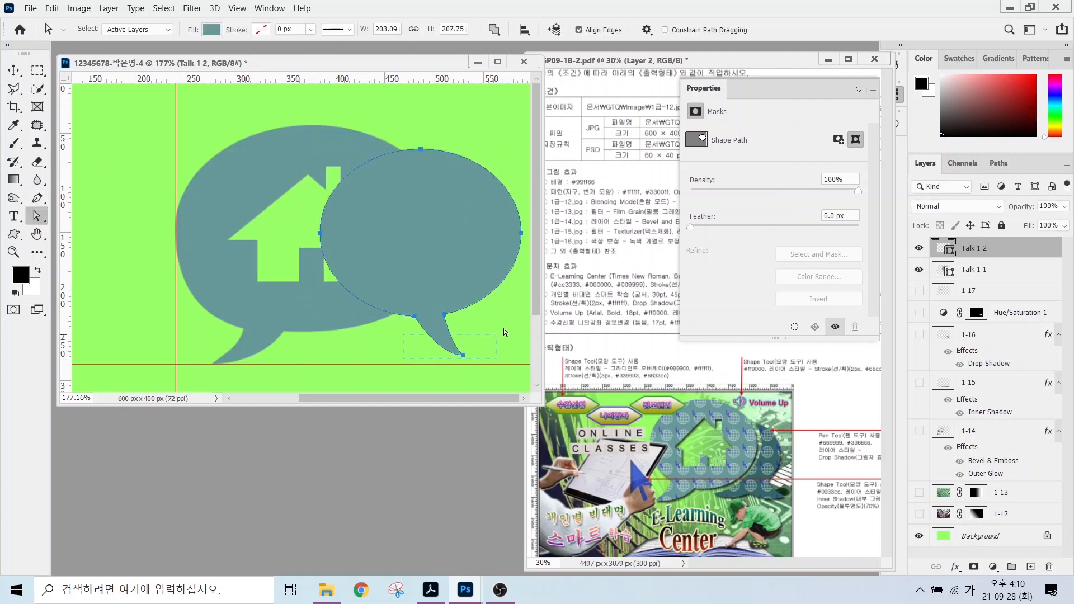
Drag the tail's anchor points so the second bubble's tail points down-right.
left_click_drag(492, 302, 367, 329)
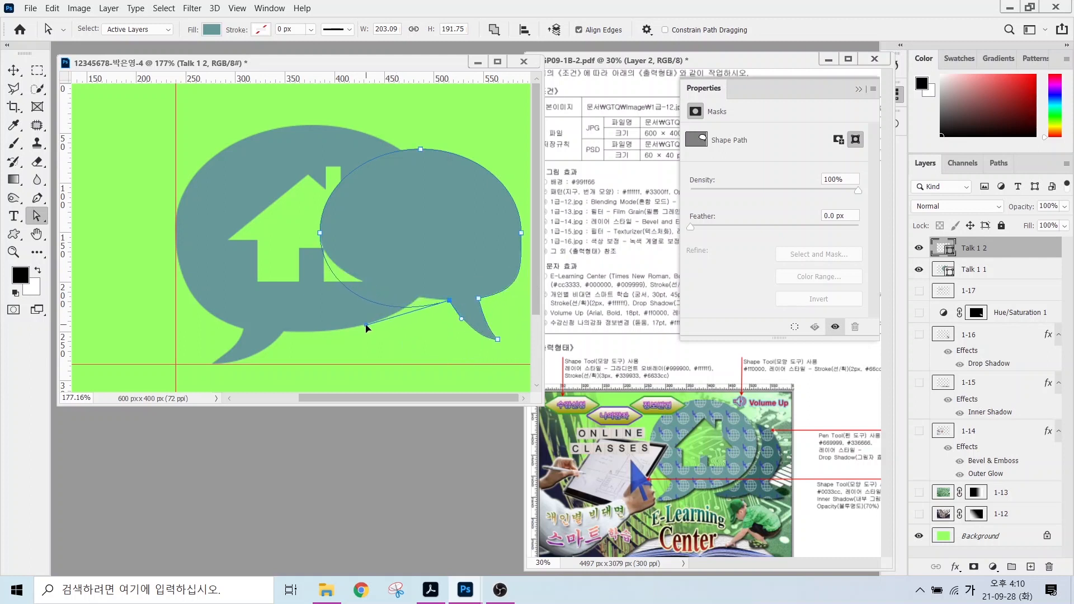
left_click(478, 298)
left_click_drag(479, 299, 479, 294)
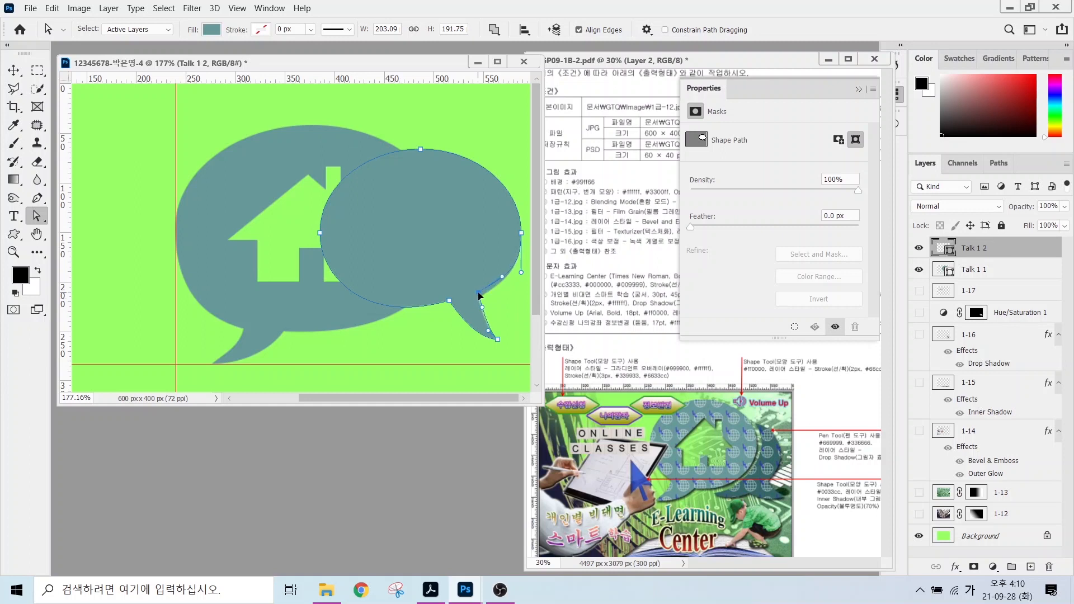
left_click_drag(498, 339, 510, 330)
mouse_move(478, 292)
left_mouse_down()
mouse_move(486, 261)
mouse_move(492, 272)
left_mouse_up()
Nudge the second bubble's position with the Move tool.
key("v")
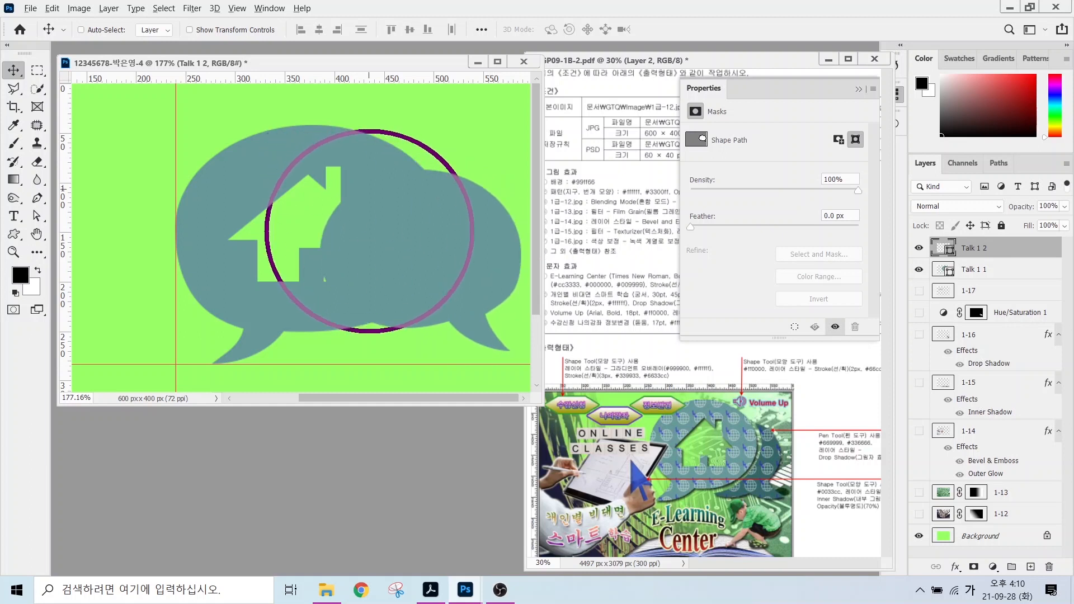
left_click_drag(453, 335, 448, 337)
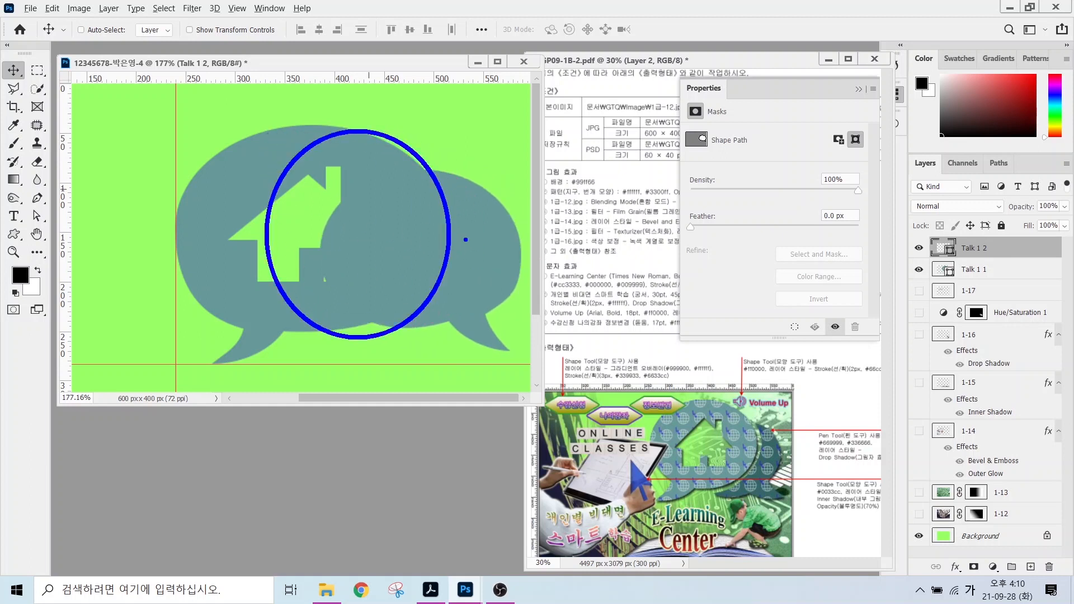
left_click_drag(419, 182, 322, 279)
left_click_drag(422, 220, 335, 306)
key("Escape")
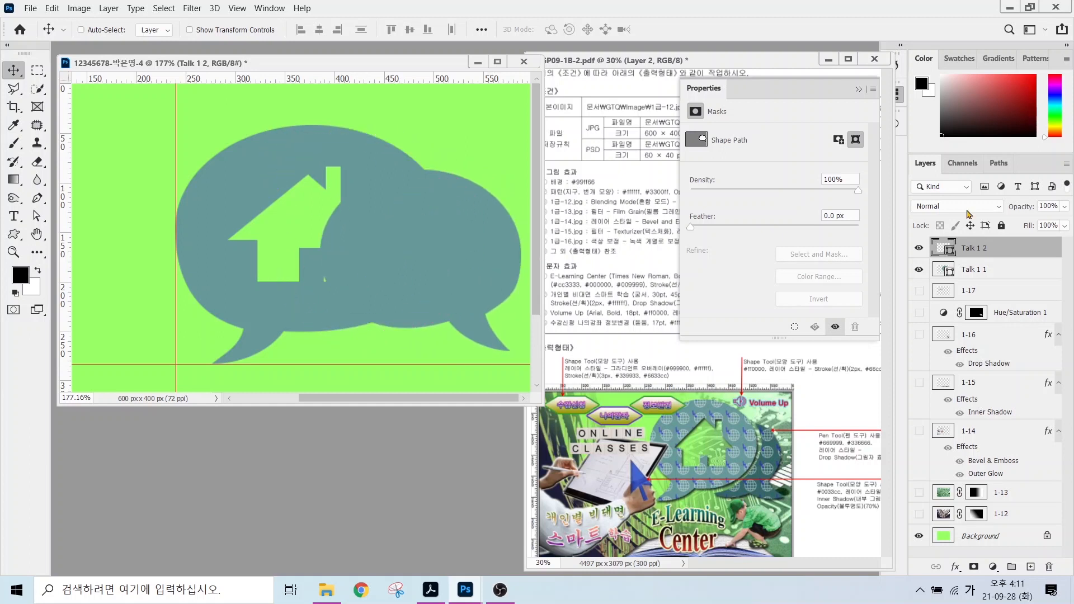
left_click_drag(889, 181, 964, 236)
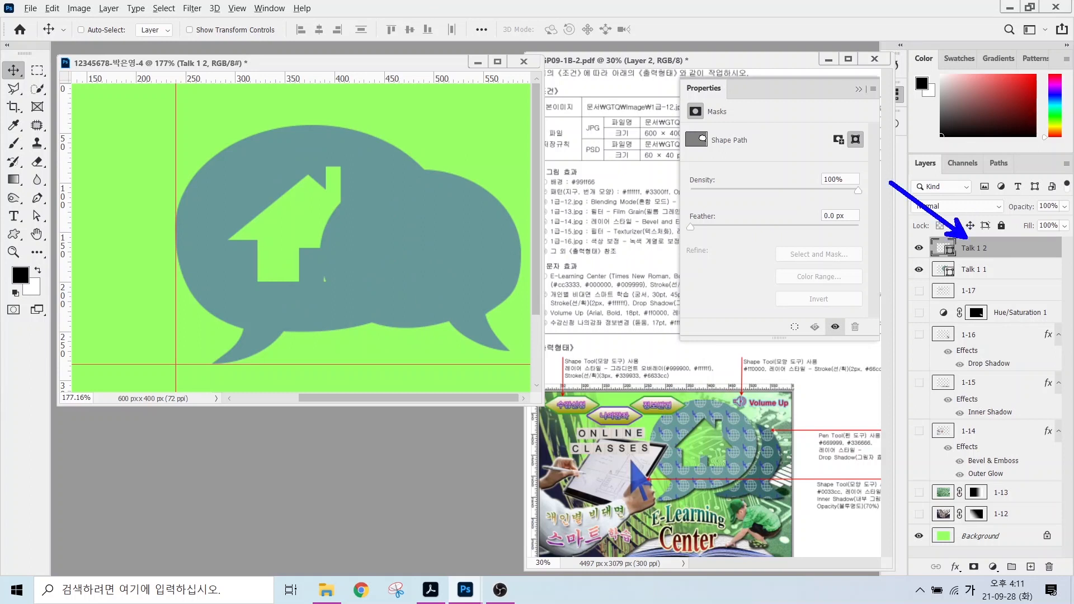
key("Escape")
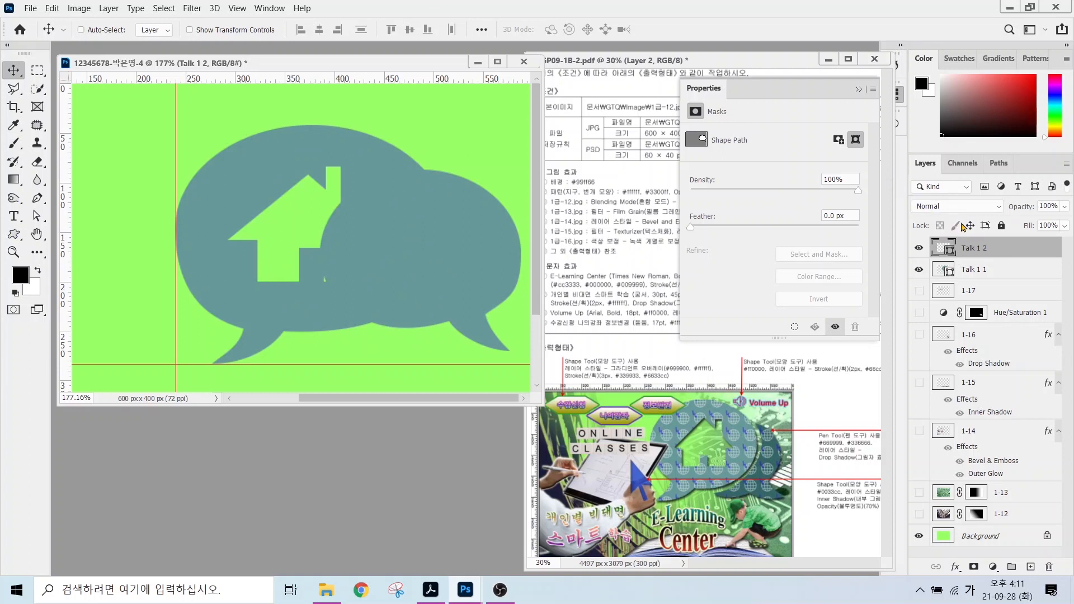
Draw an ellipse with Subtract Front Shape to cut into the second bubble.
right_click(14, 234)
left_click(67, 263)
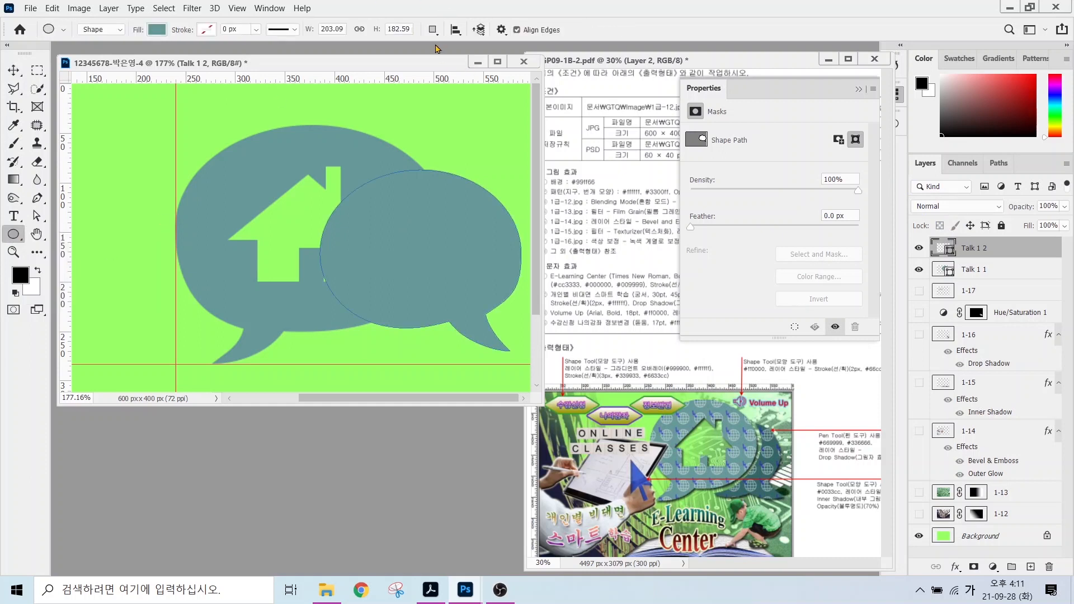
left_click(432, 30)
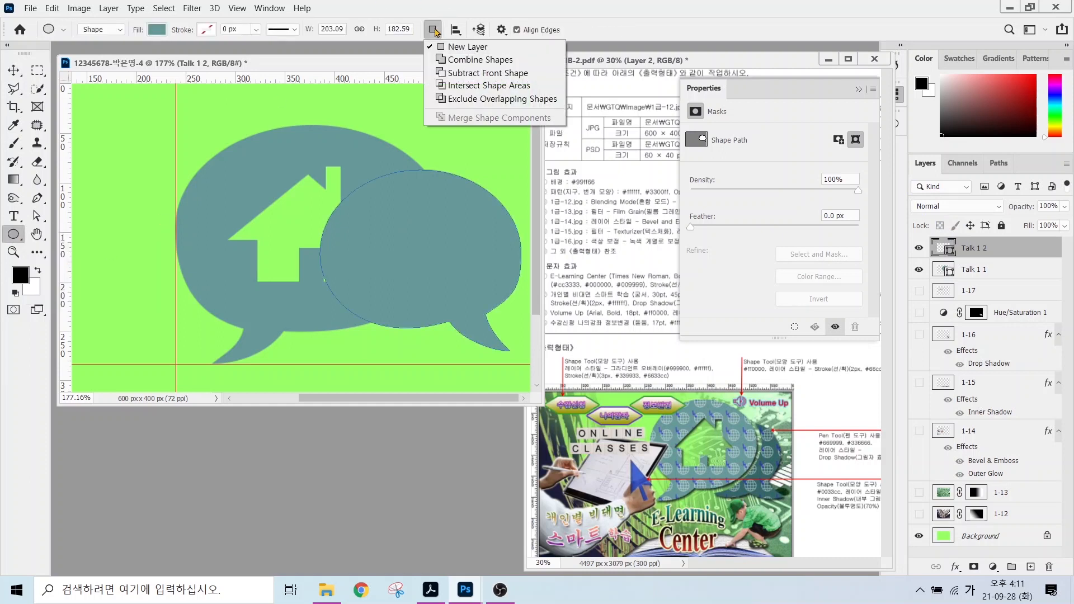
left_click(467, 73)
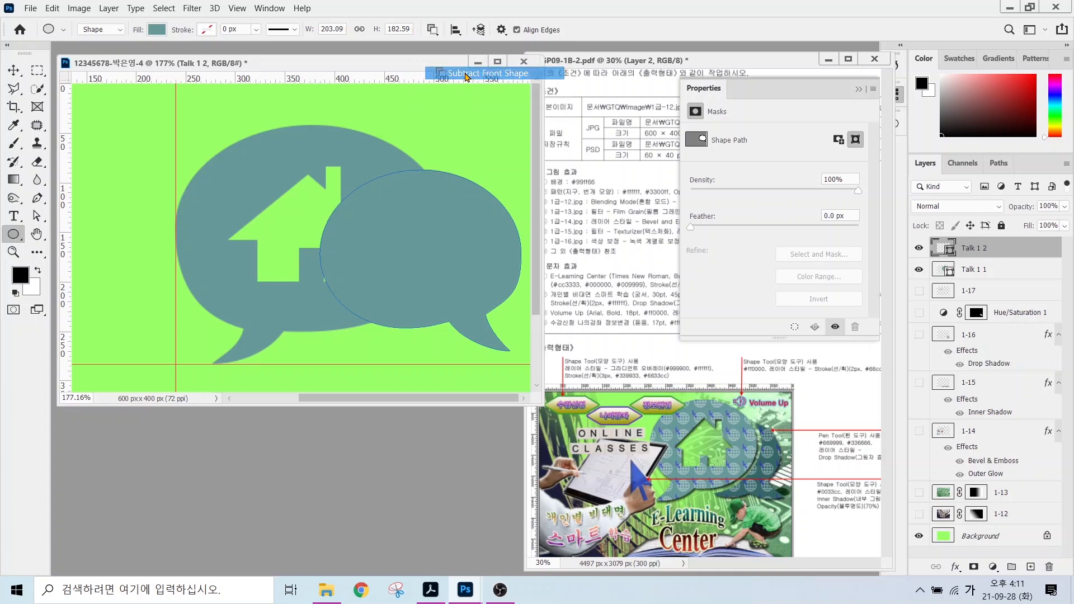
left_click_drag(275, 128, 449, 334)
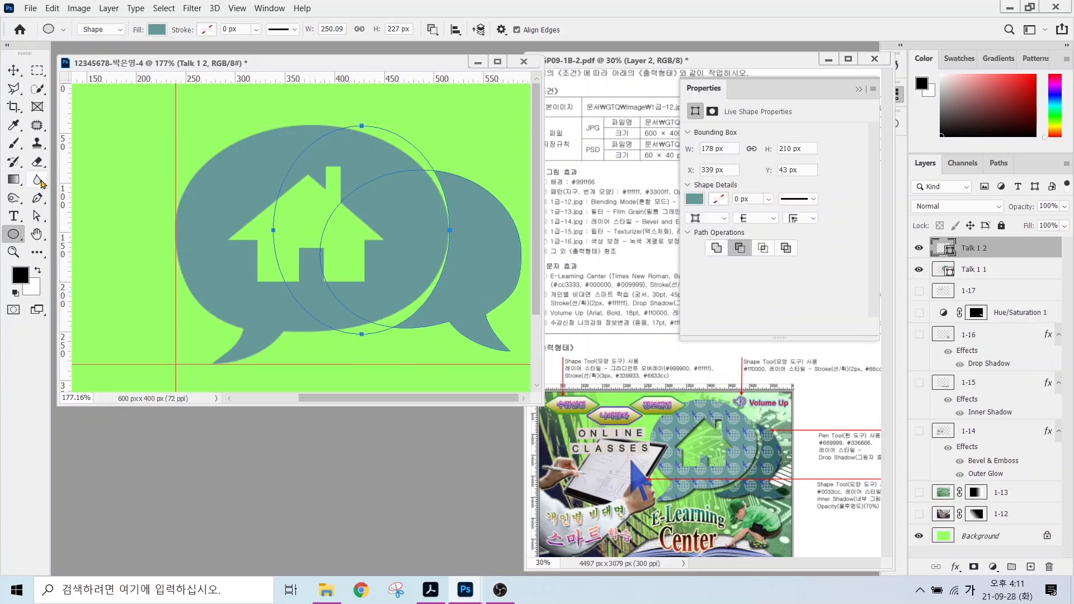
Adjust the cut-out ellipse's points, then merge the shape components.
left_click(37, 217)
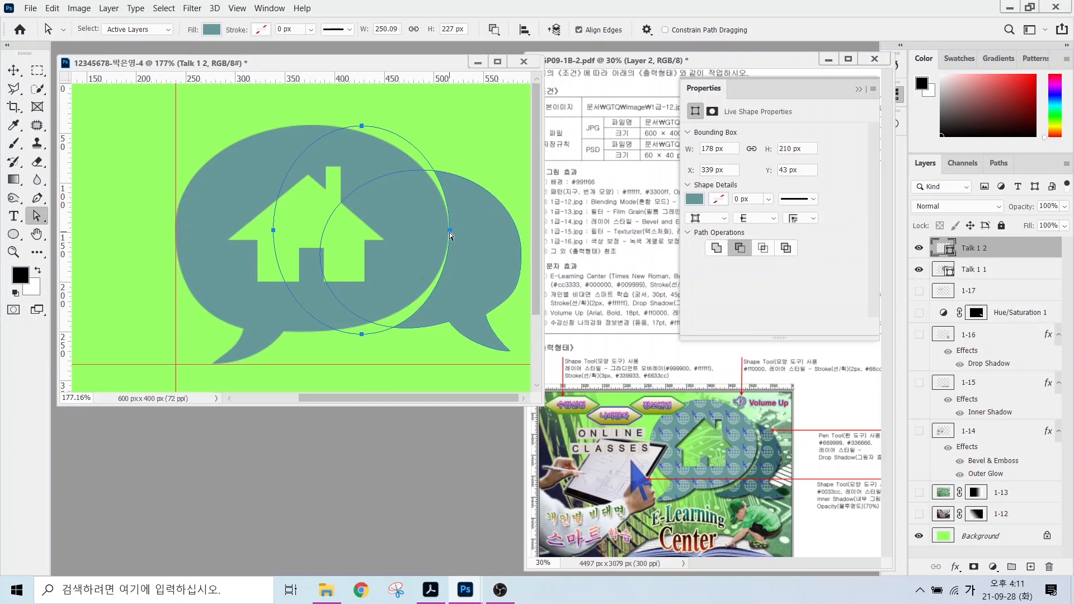
left_click_drag(449, 232, 462, 235)
left_click_drag(362, 334, 359, 333)
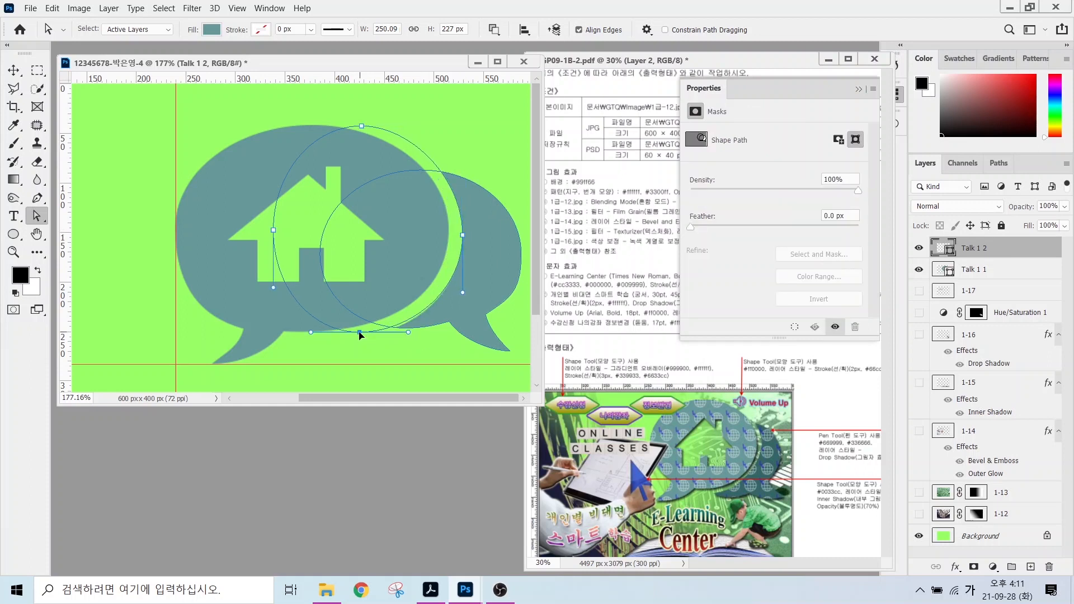
left_click(494, 30)
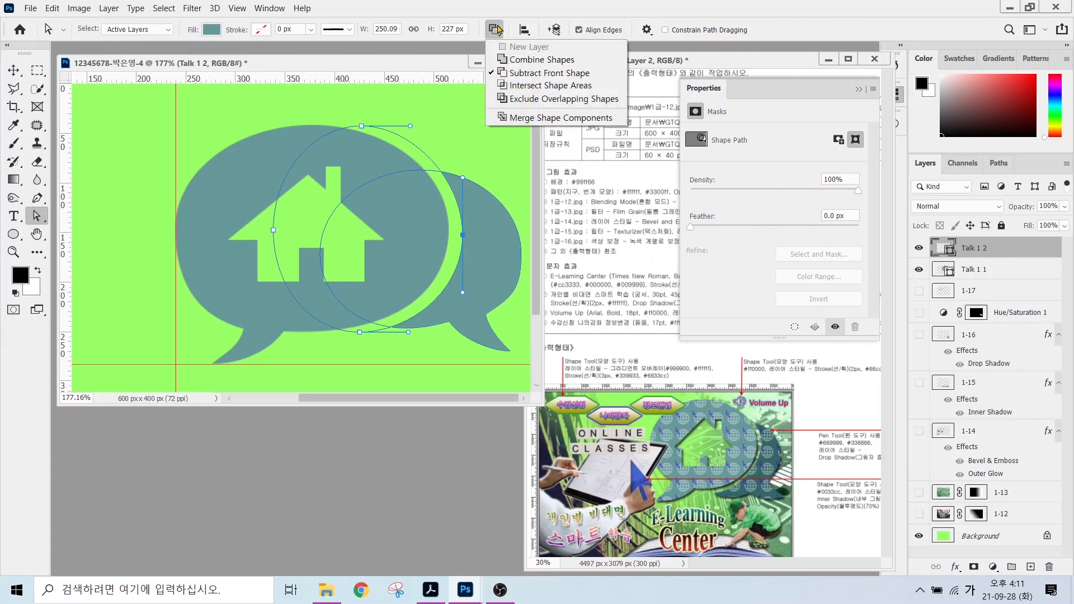
left_click(518, 119)
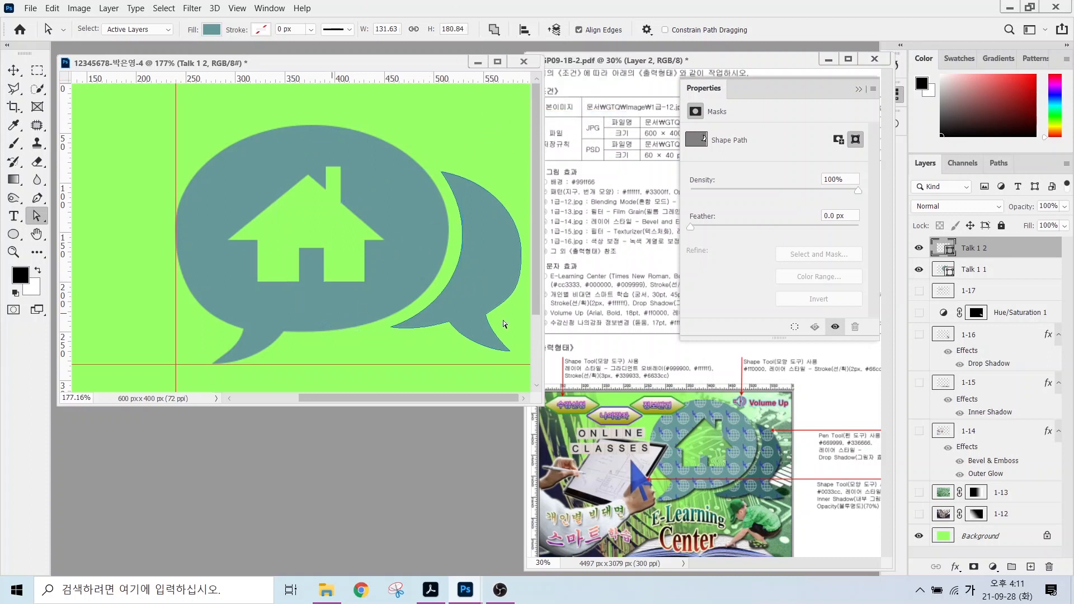
Set the second bubble's fill colour to #336666.
double_click(939, 248)
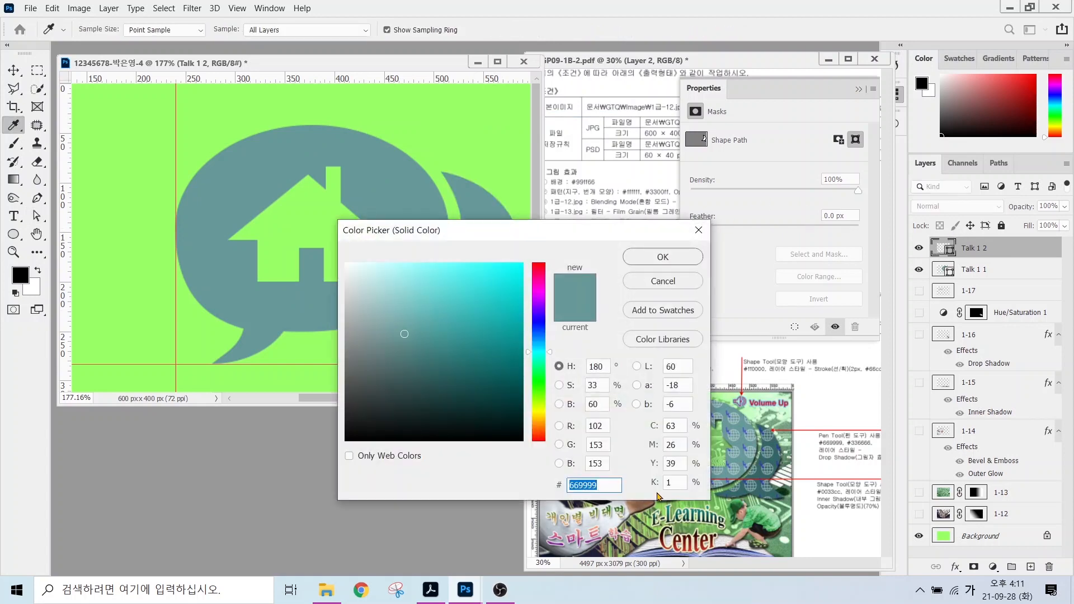
type("336666")
key("Return")
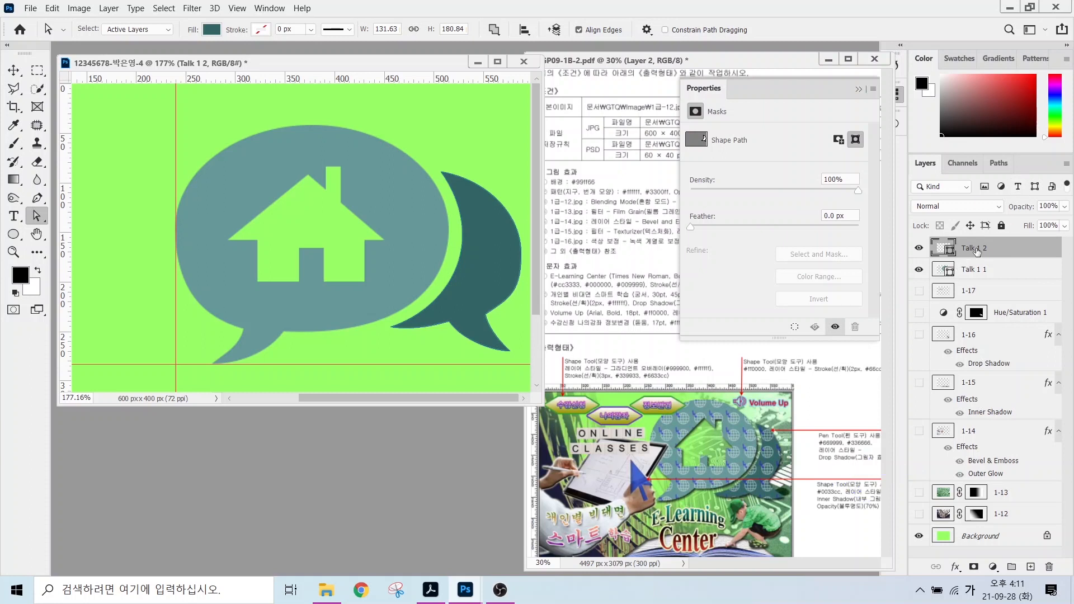
Add a drop shadow to Talk 1 2 and then to Talk 1 1.
left_click(952, 569)
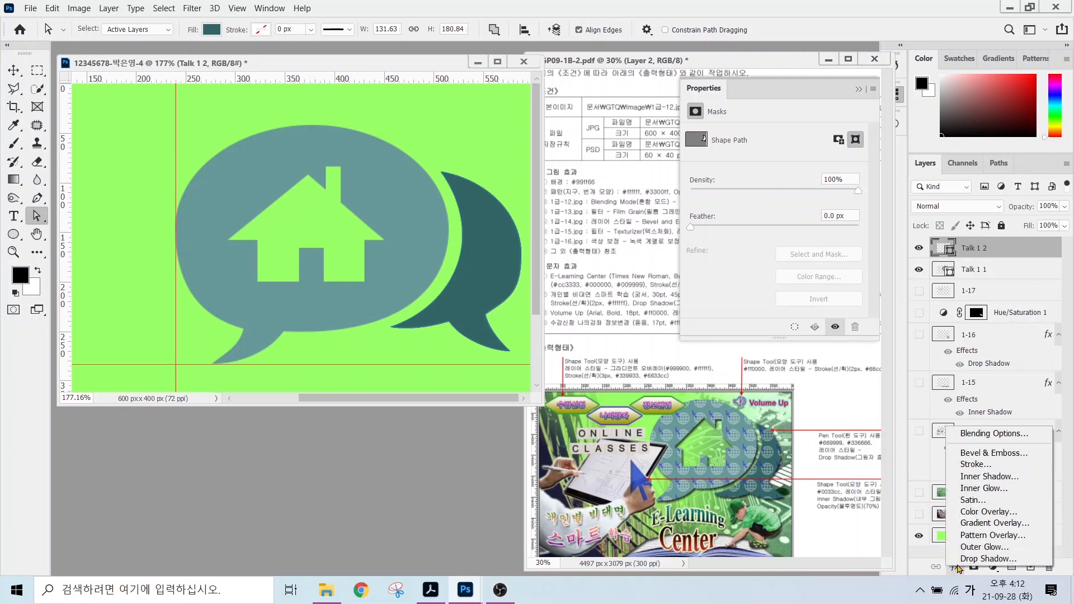
left_click(973, 570)
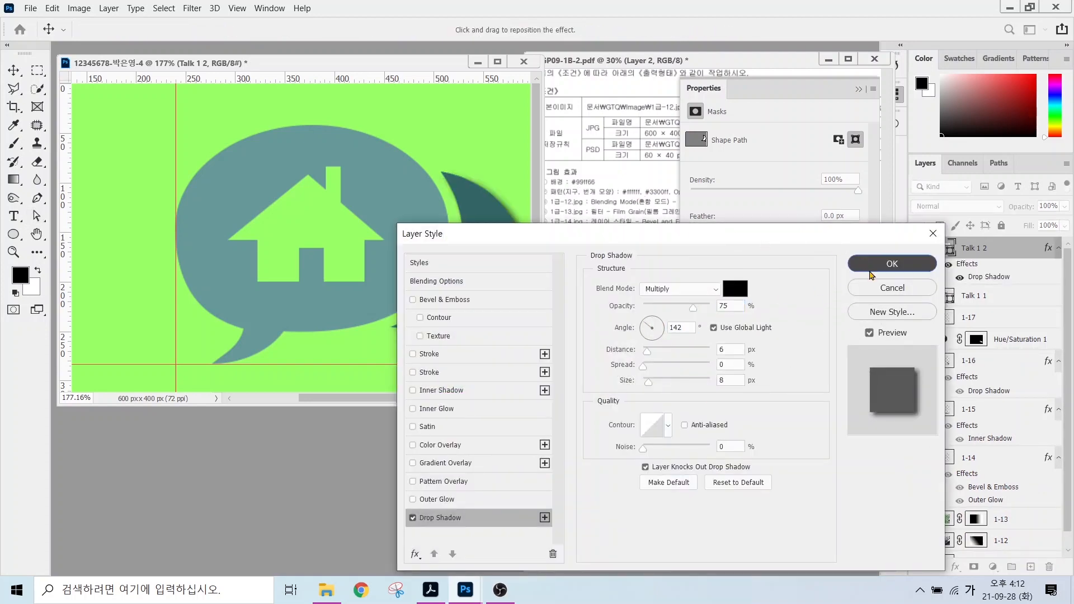
left_click(875, 265)
left_click(976, 297)
left_click(954, 566)
left_click(977, 560)
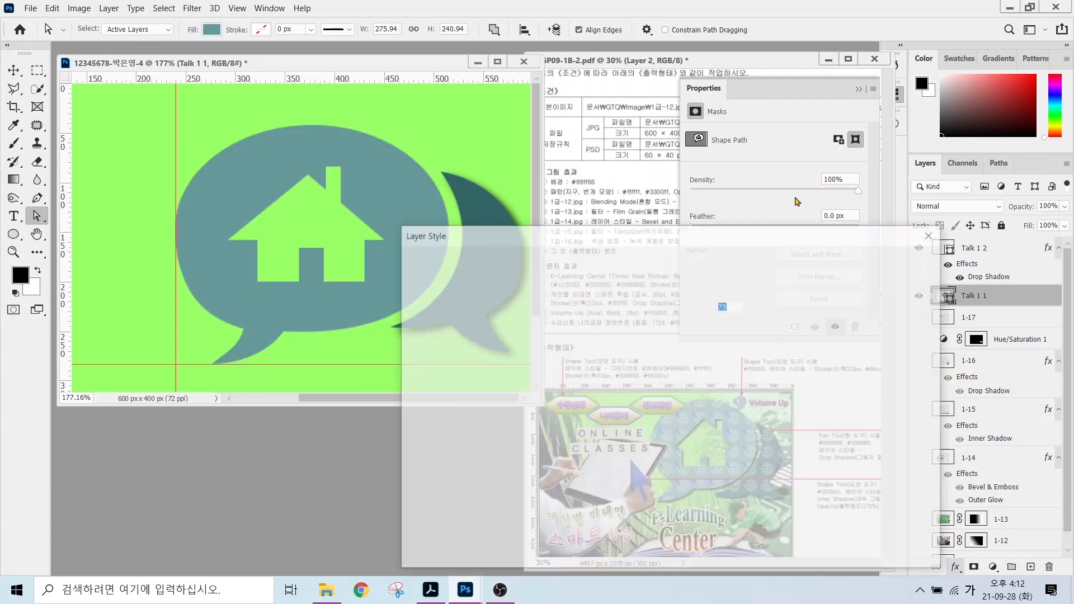
left_click(867, 269)
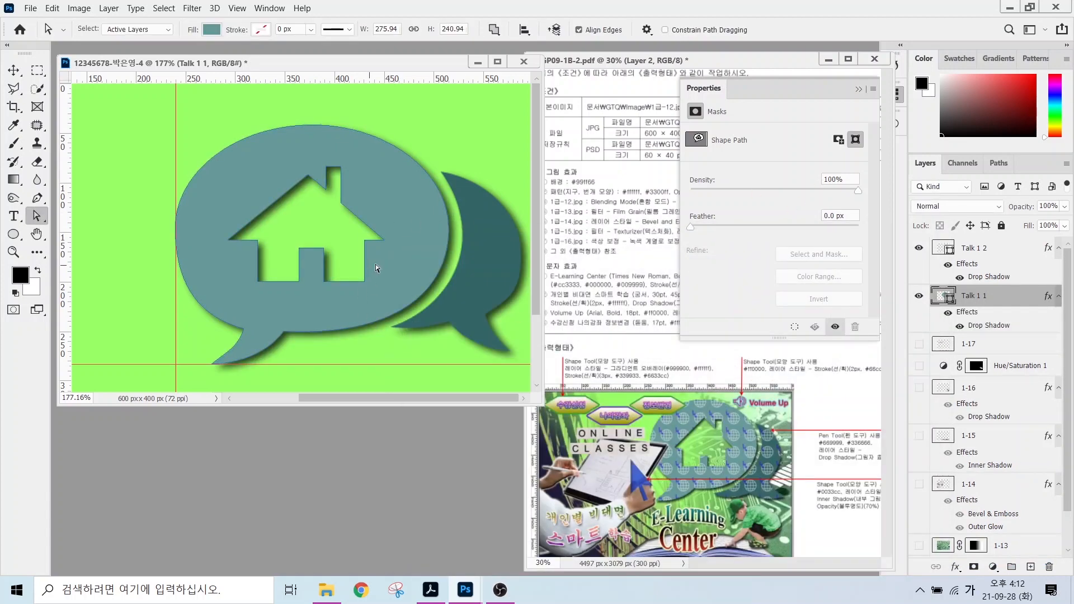
Create a new empty layer above Talk 1 2.
left_click(982, 257)
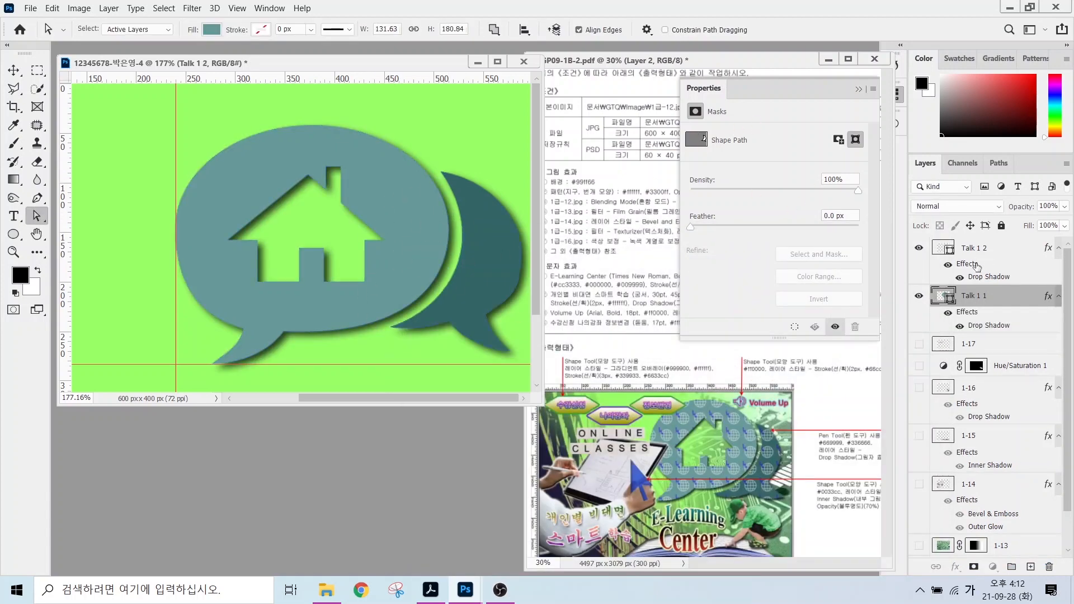
left_click(1031, 568)
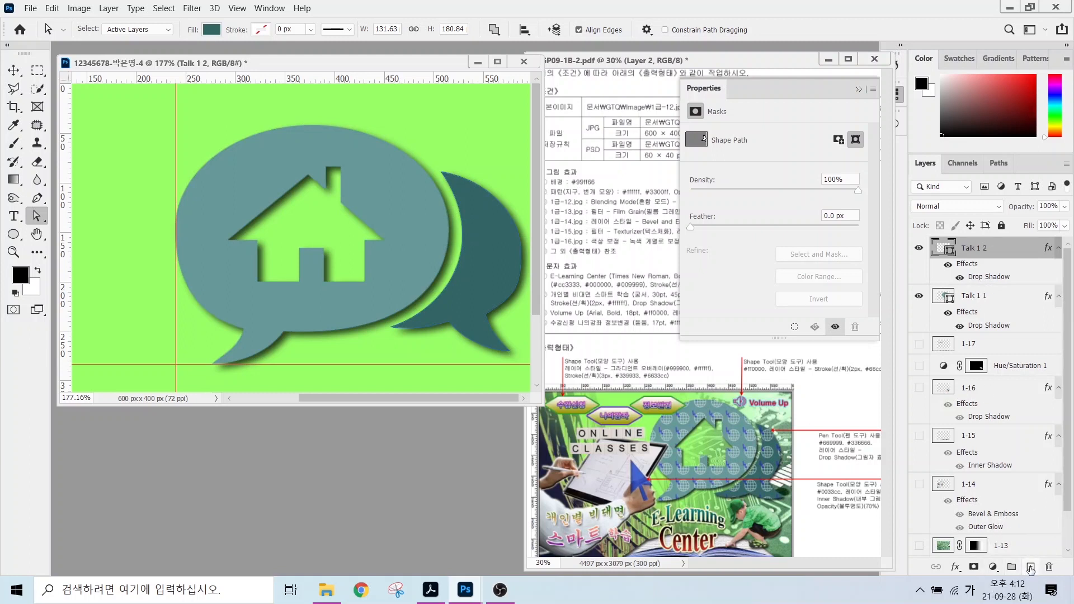
left_click(1030, 568)
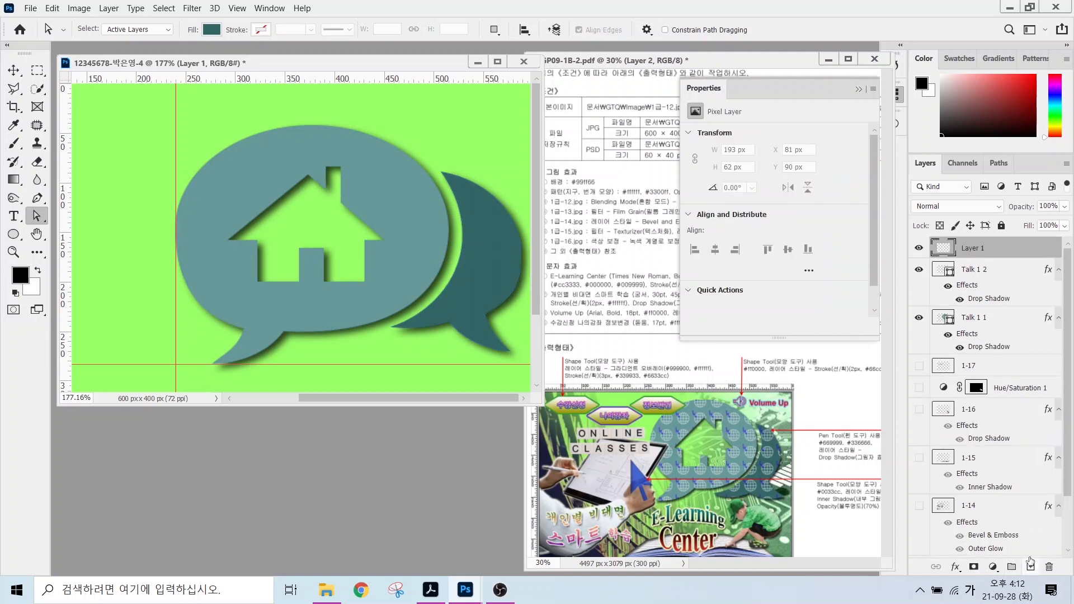
Rename Layer 1 to 패턴.
double_click(967, 250)
type("ㅍ")
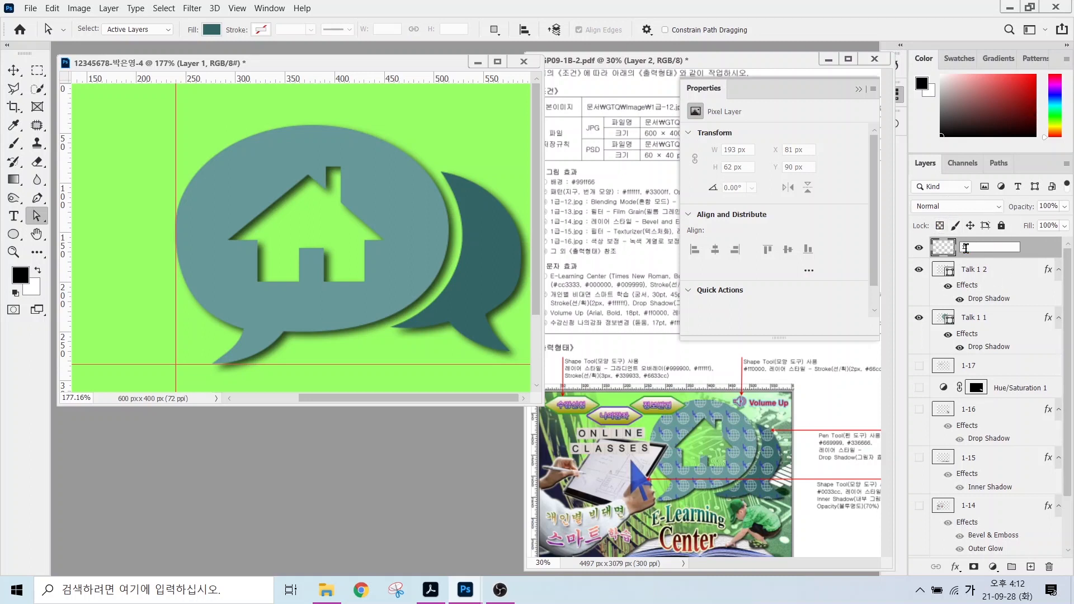
type("패턴")
key("Return")
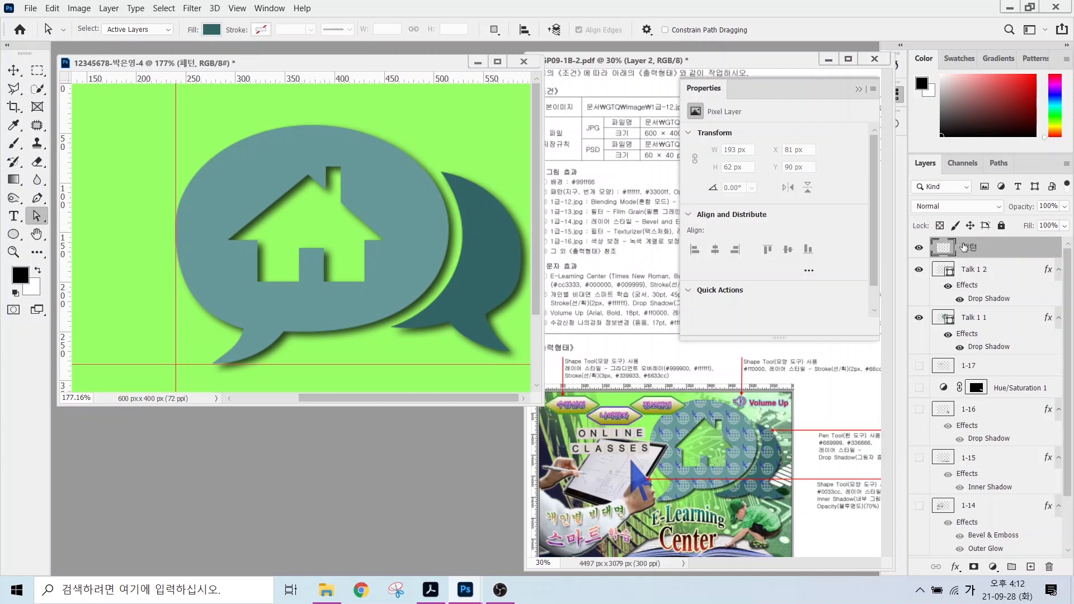
Load the Talk 1 1 large bubble's outline as a selection.
left_click(943, 272, "ctrl")
left_click(941, 272, "ctrl")
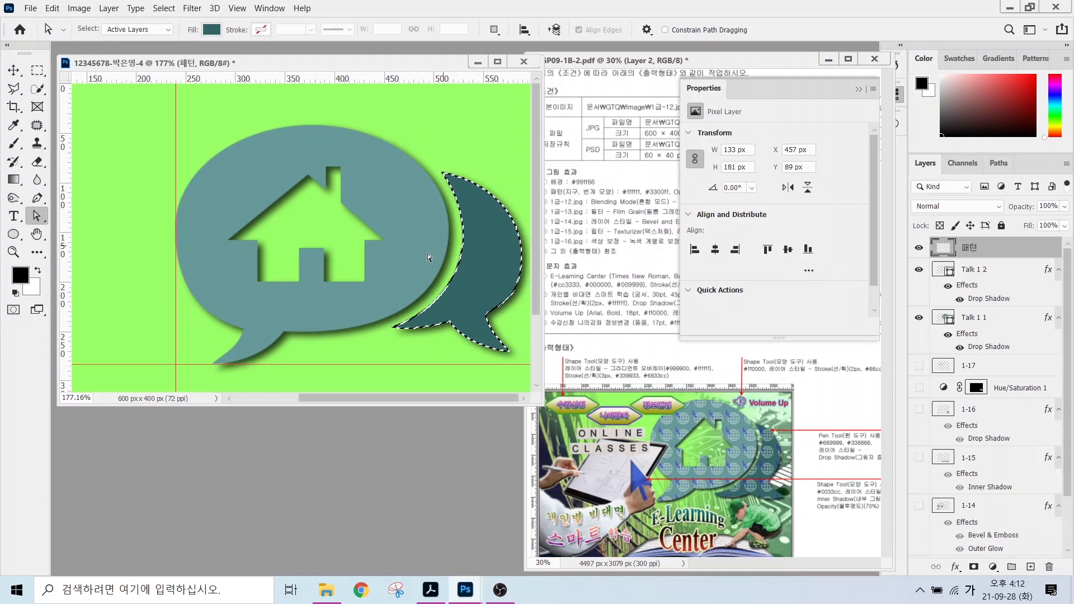
left_click(940, 318, "ctrl")
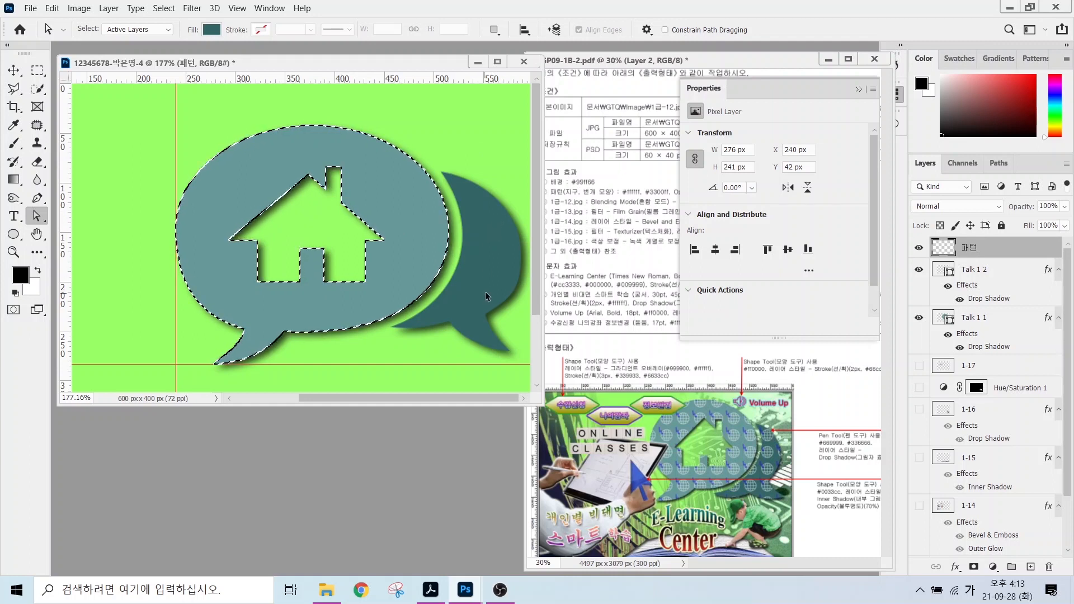
Add the Talk 1 2 bubble to the selection and fill both bubbles with the globe pattern.
left_click(942, 274, "ctrl+shift")
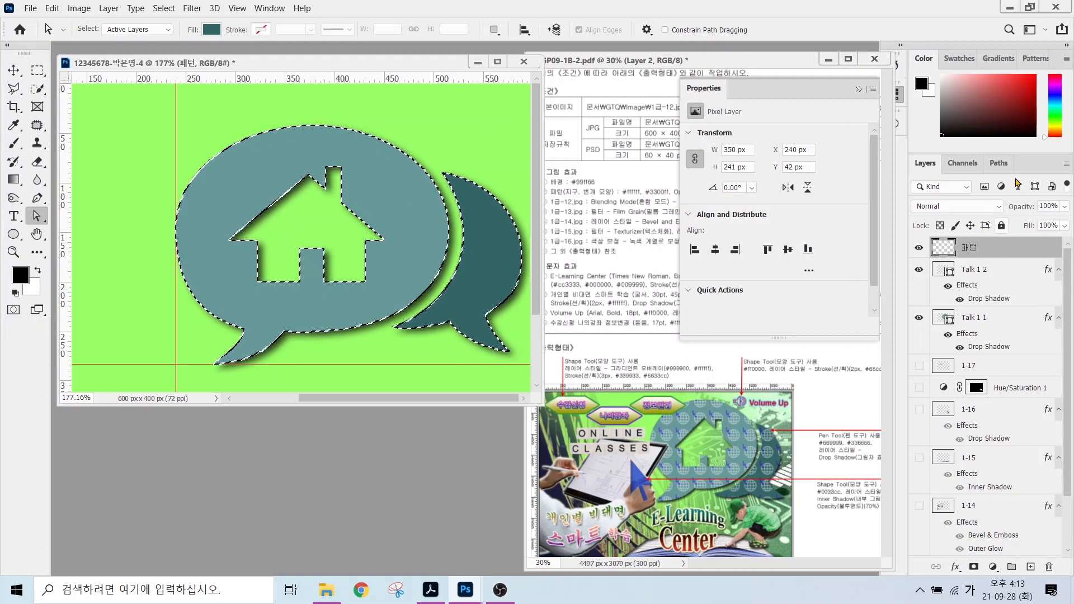
left_click(52, 8)
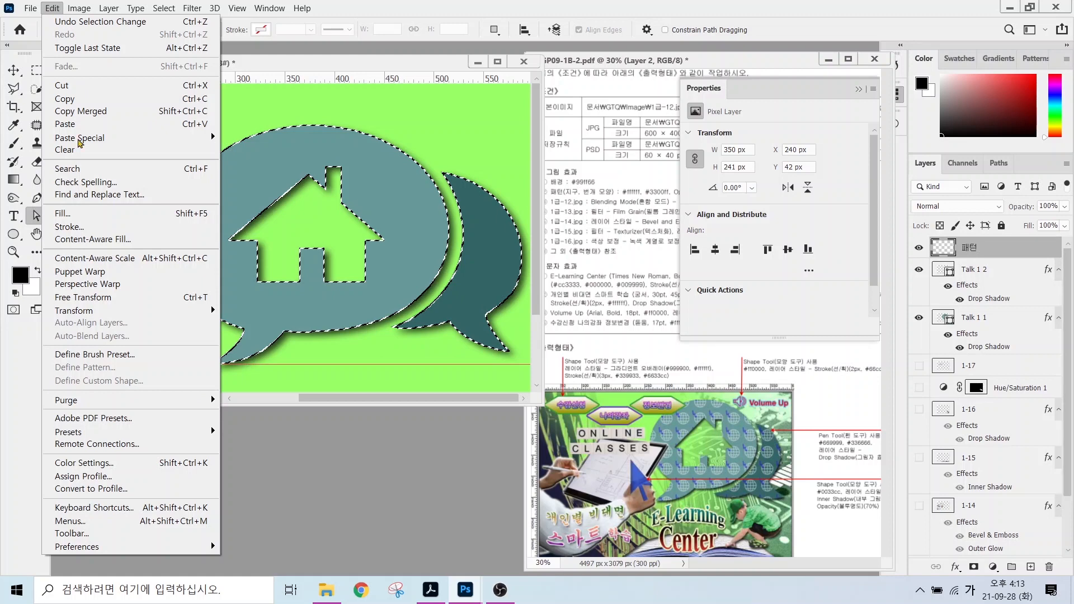
left_click(63, 213)
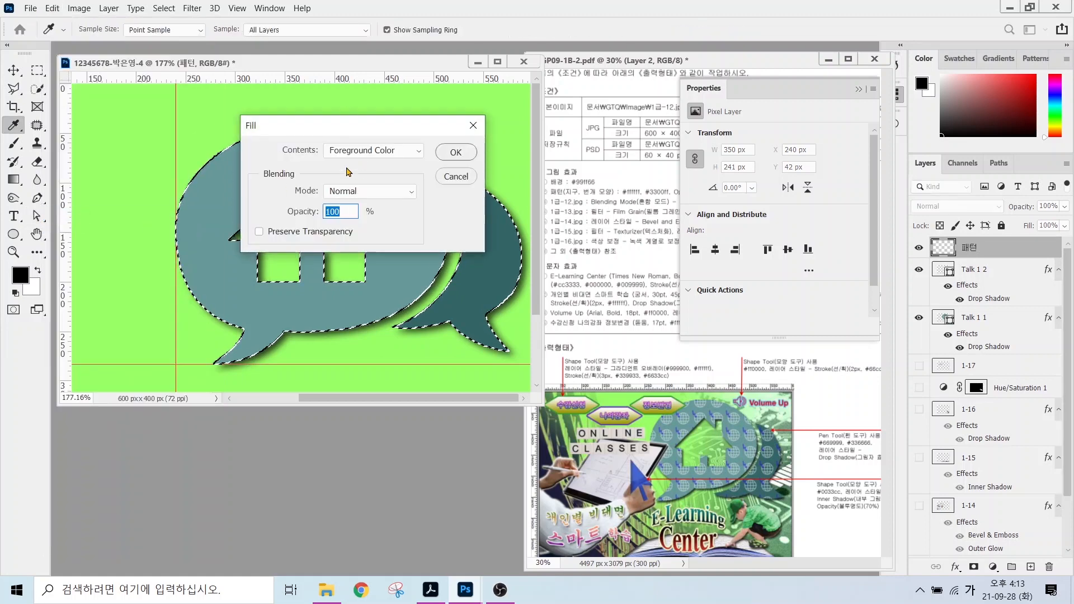
left_click(350, 151)
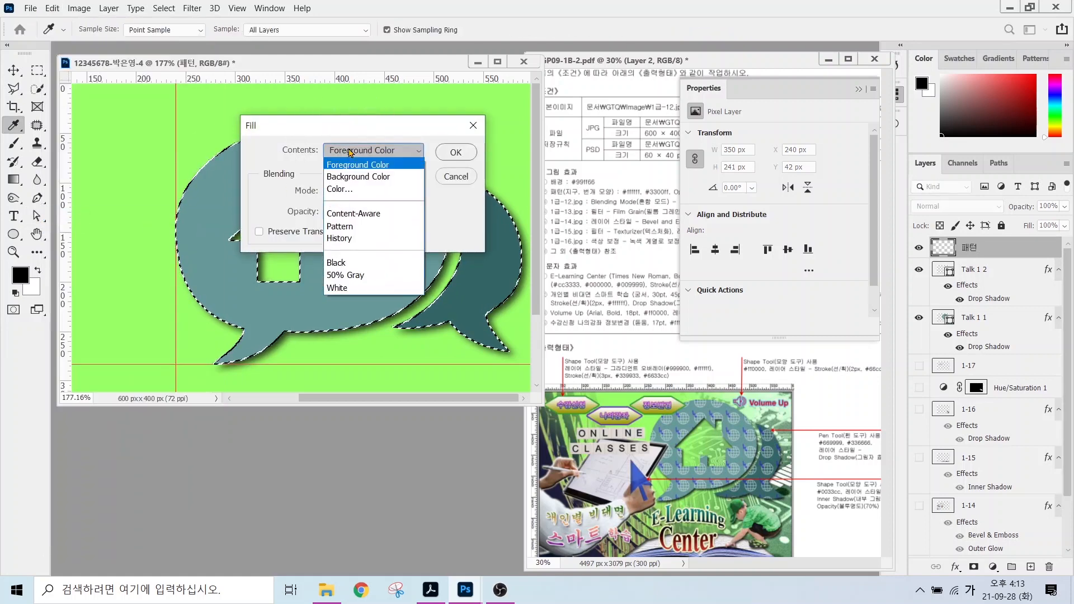
left_click(341, 227)
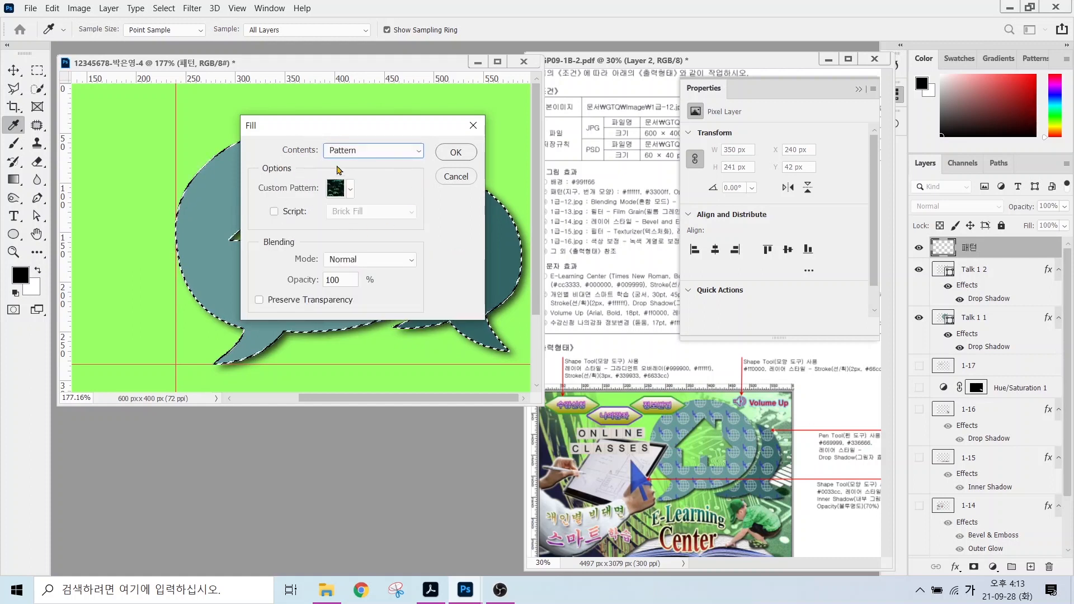
key("ctrl")
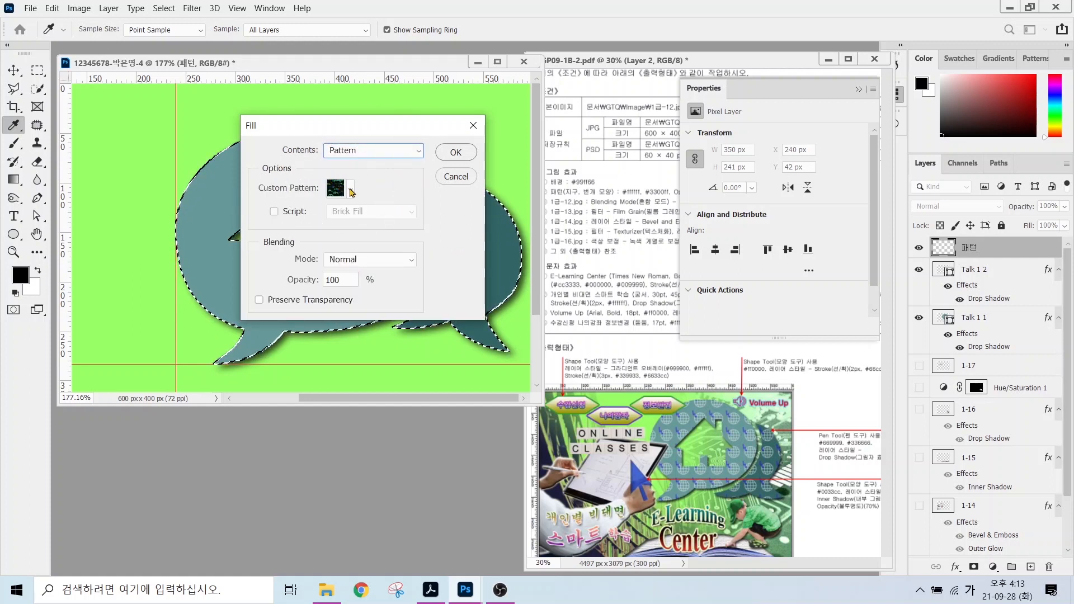
left_click(350, 191)
left_click(315, 285)
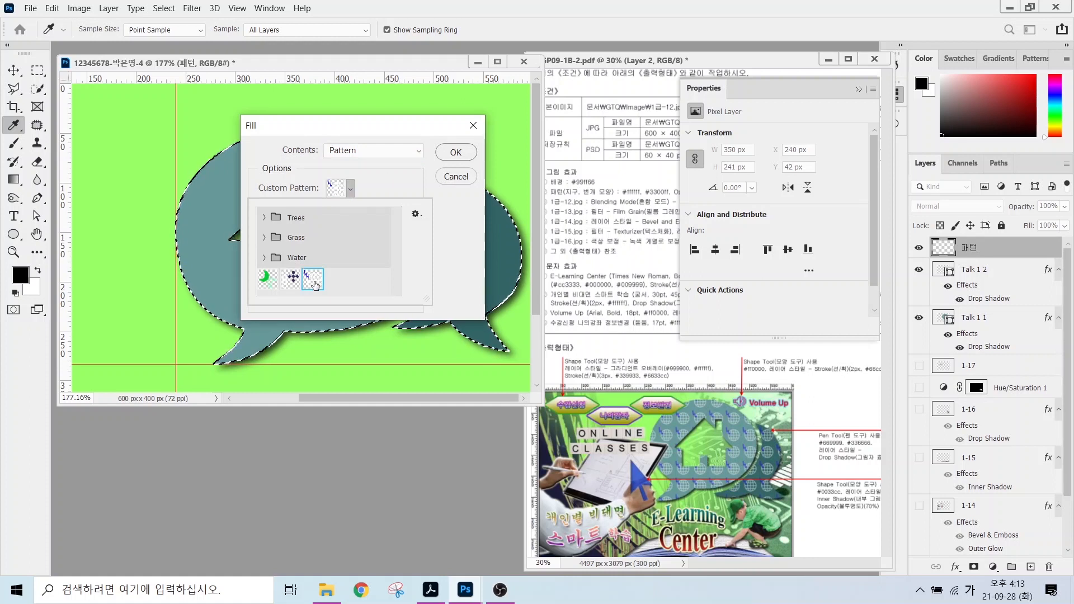
key("ctrl")
key("ctrl")
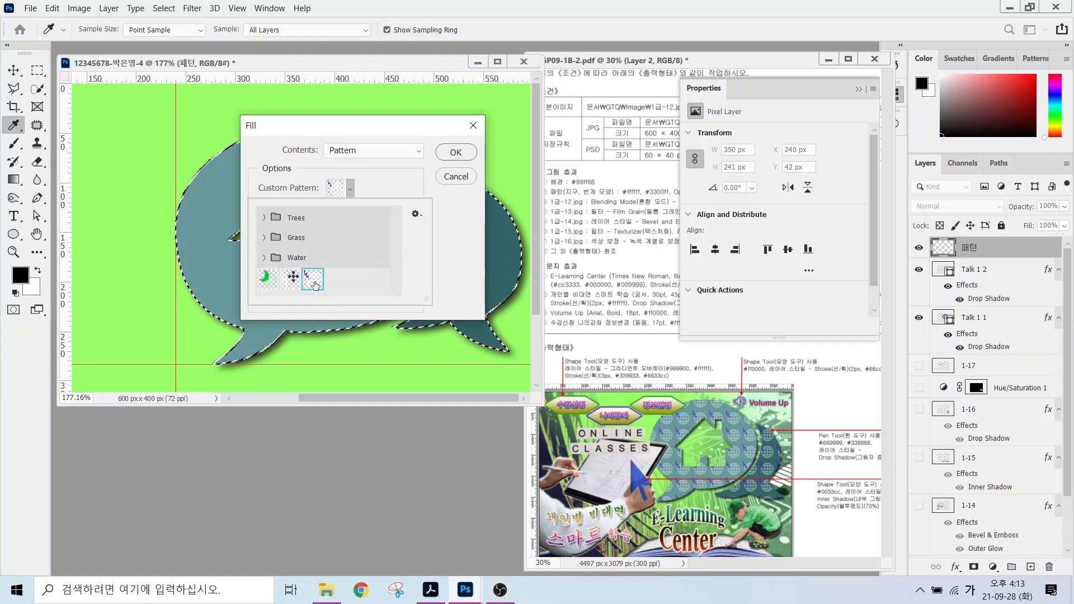
left_click(453, 152)
key("a")
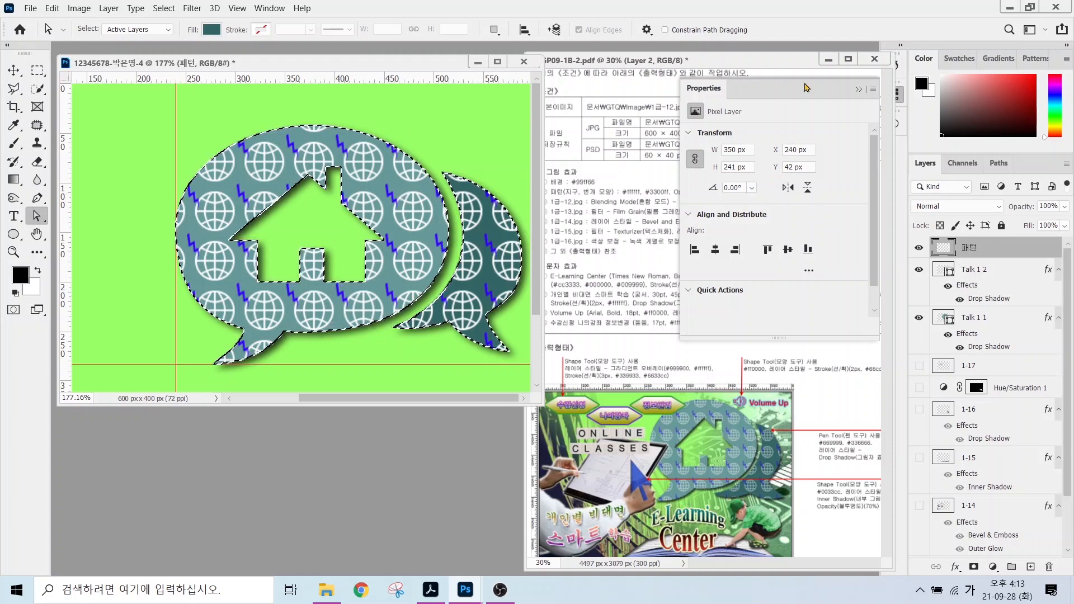
Set the 패턴 layer to 60% opacity and deselect.
left_click(747, 136)
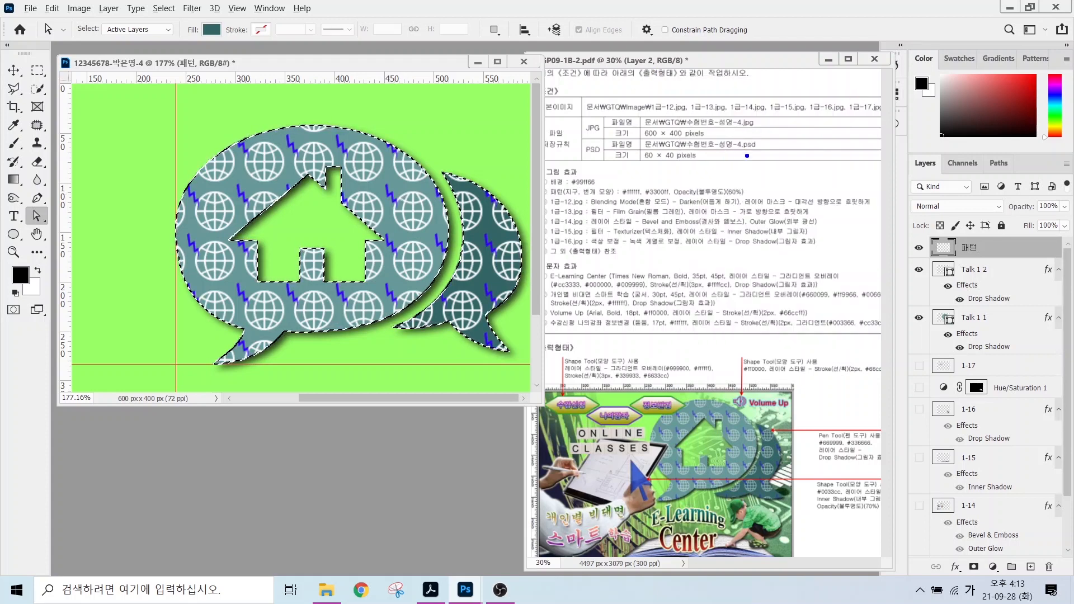
left_click_drag(740, 190, 782, 125)
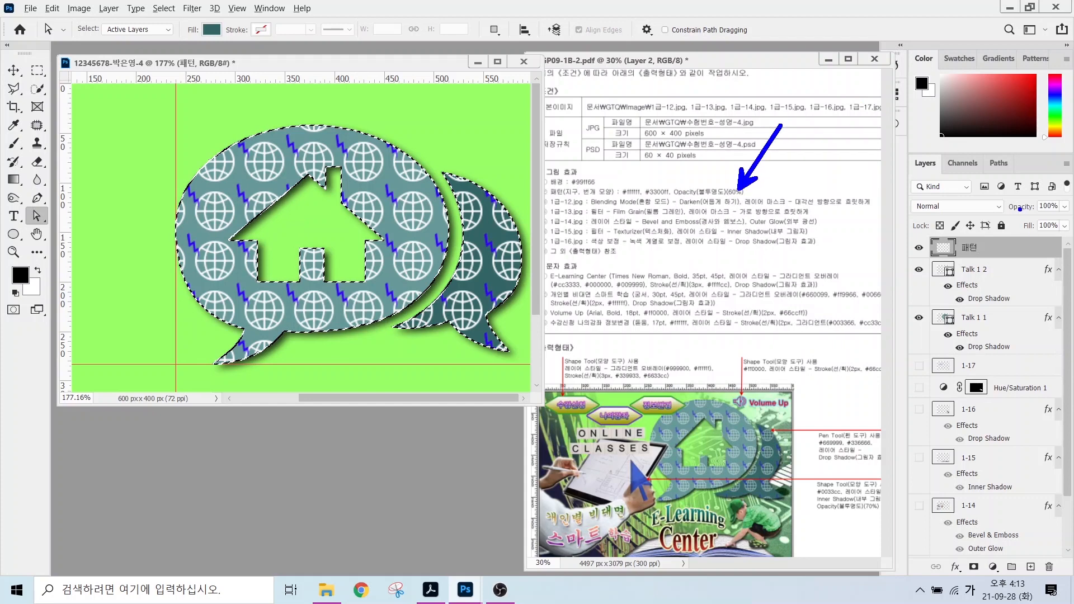
mouse_move(1020, 196)
left_mouse_down()
mouse_move(1071, 216)
mouse_move(990, 206)
mouse_move(1039, 204)
left_mouse_up()
key("Escape")
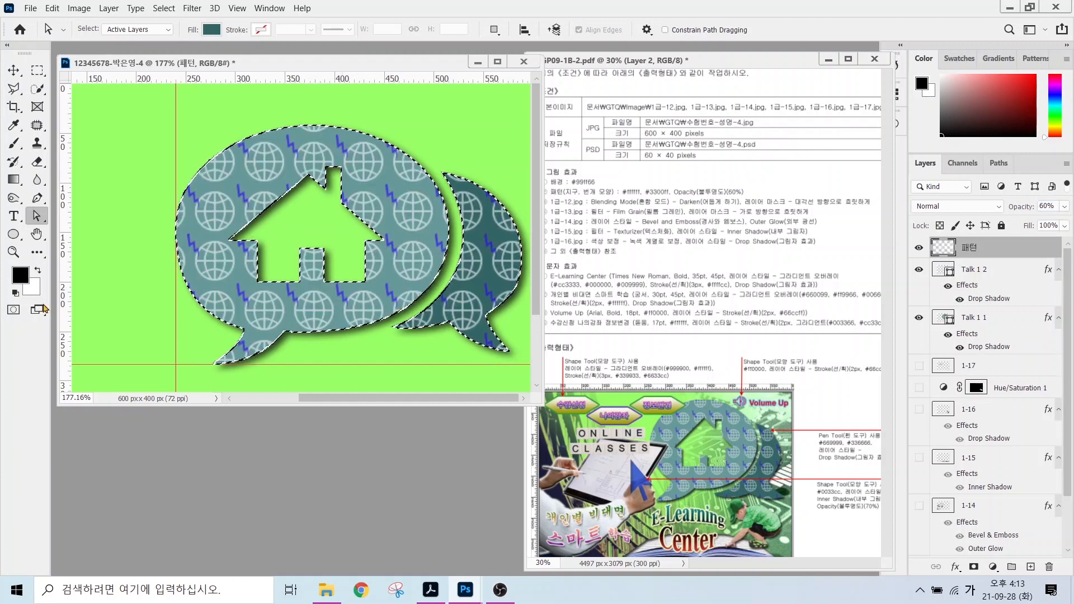
scroll(298, 238, "down", 3)
left_click(163, 8)
left_click(174, 33)
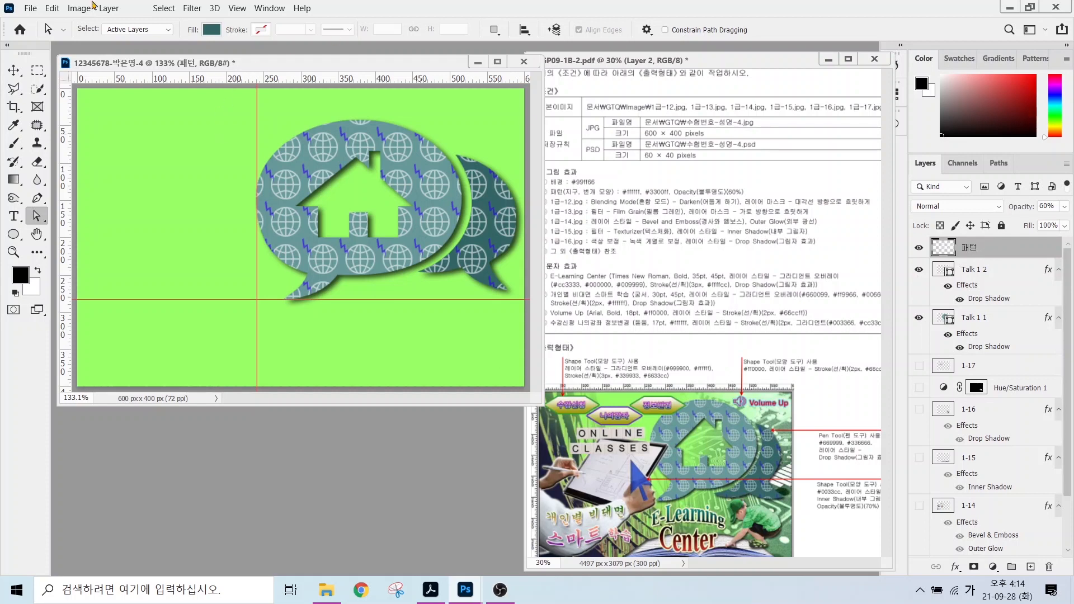
Draw the speaker volume custom shape at the top of the canvas, filled red ff0000.
left_click(13, 235)
right_click(13, 236)
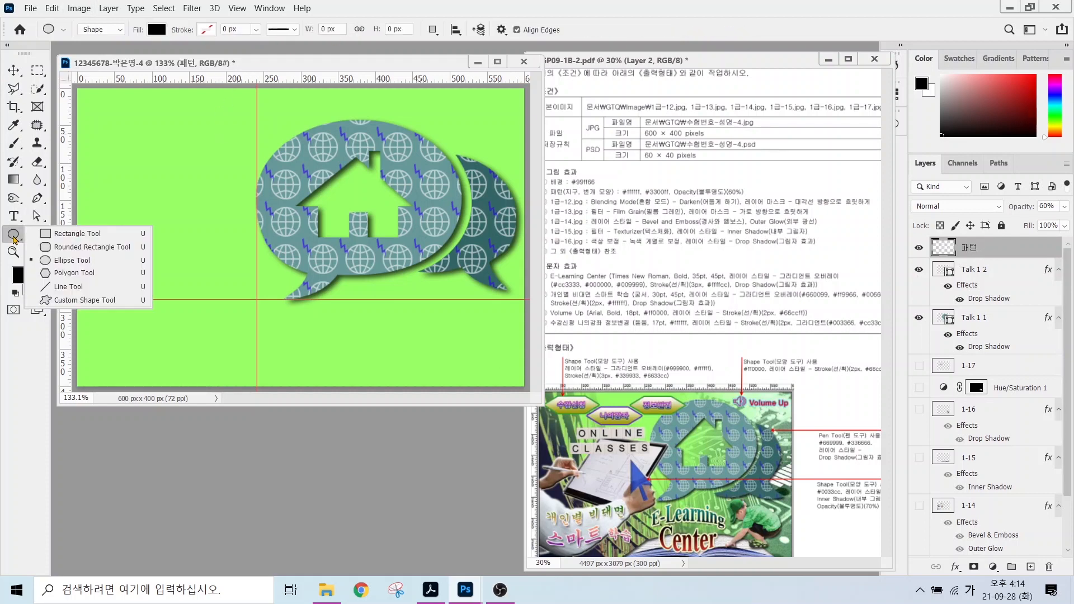
left_click(75, 300)
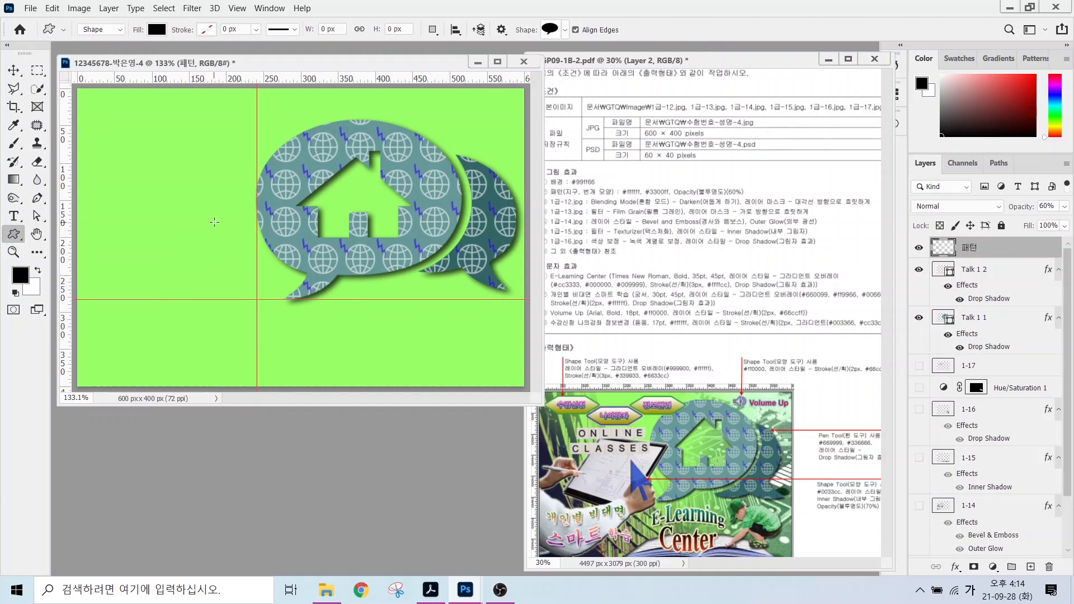
left_click(565, 30)
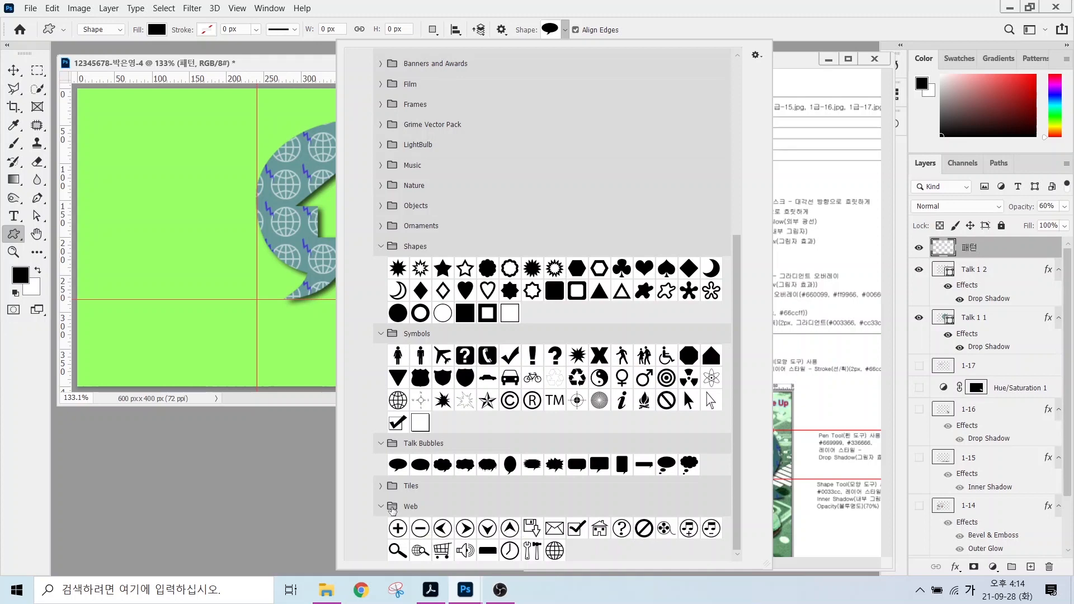
left_click(464, 550)
left_click(505, 213)
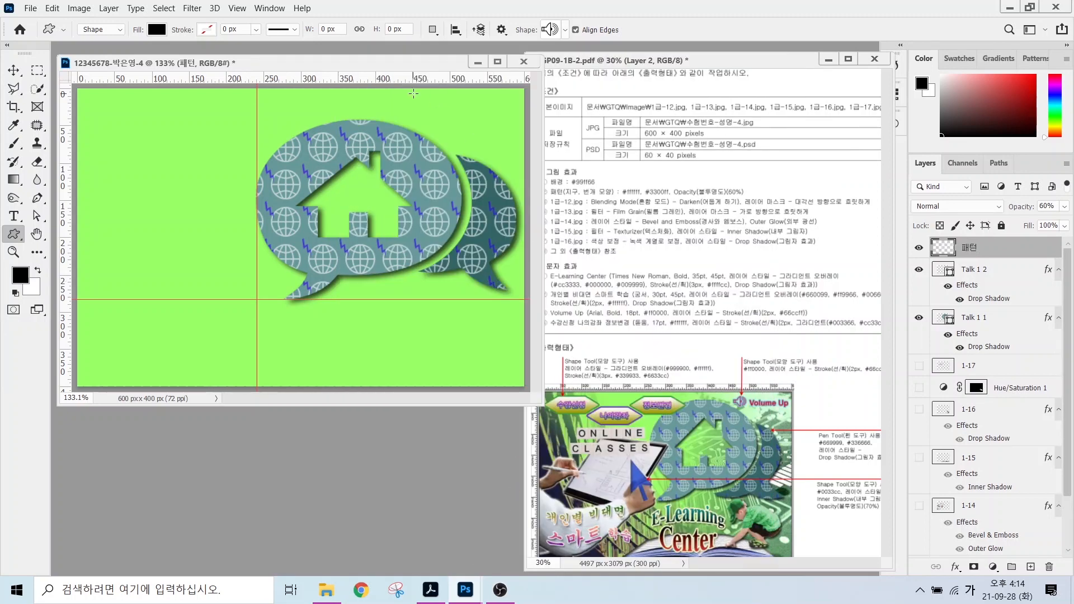
left_click_drag(413, 93, 442, 118)
double_click(939, 250)
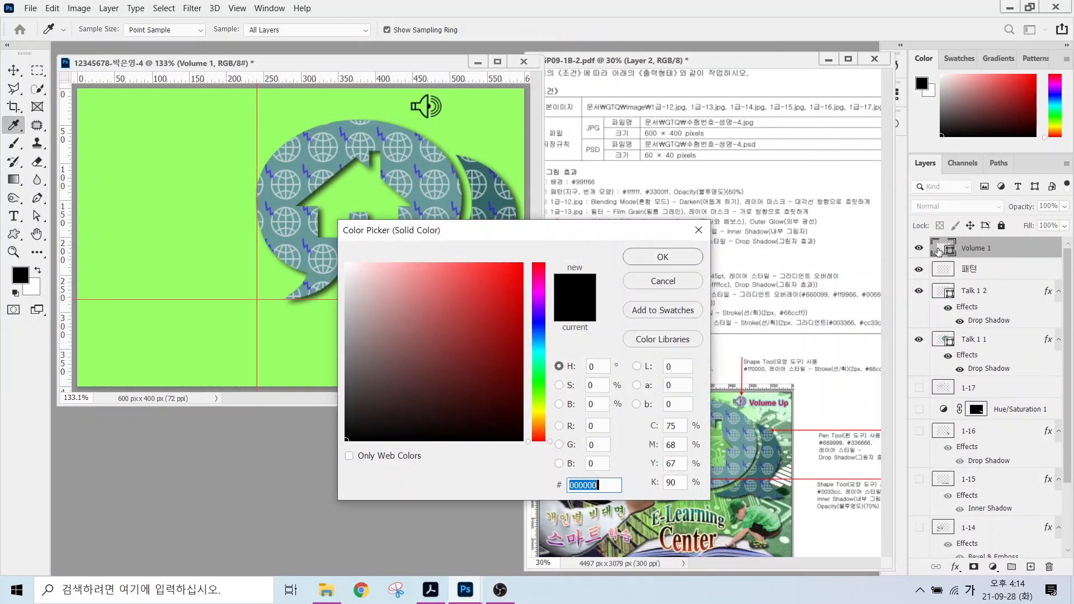
type("ff0000")
key("Return")
scroll(951, 447, "down", 1)
Give the speaker a 2 px #66ccff stroke outline.
left_click(956, 567)
left_click(976, 469)
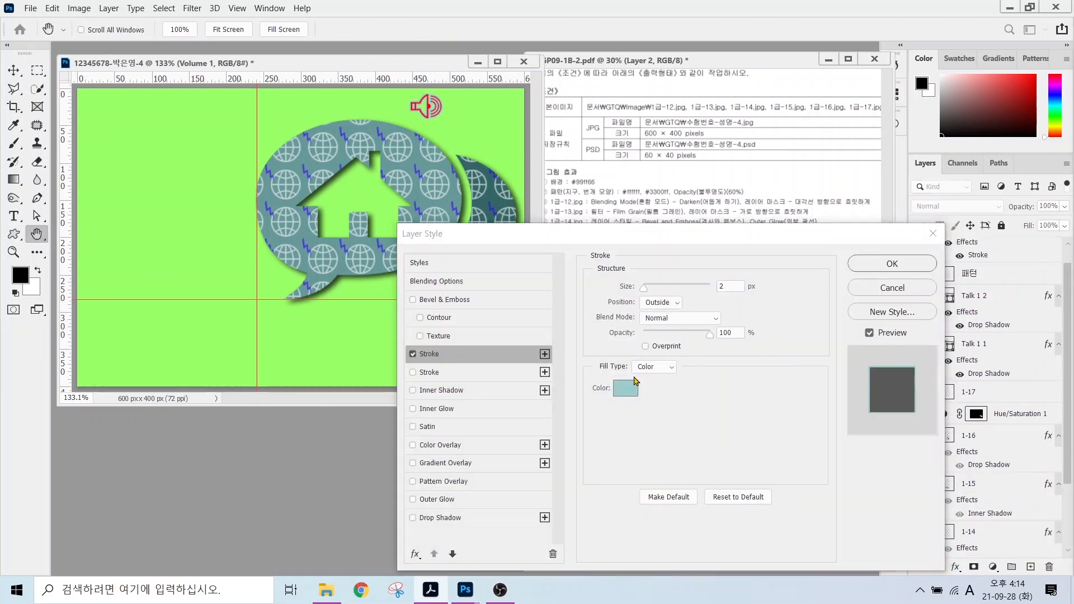
left_click(625, 387)
type("66ccff")
key("Return")
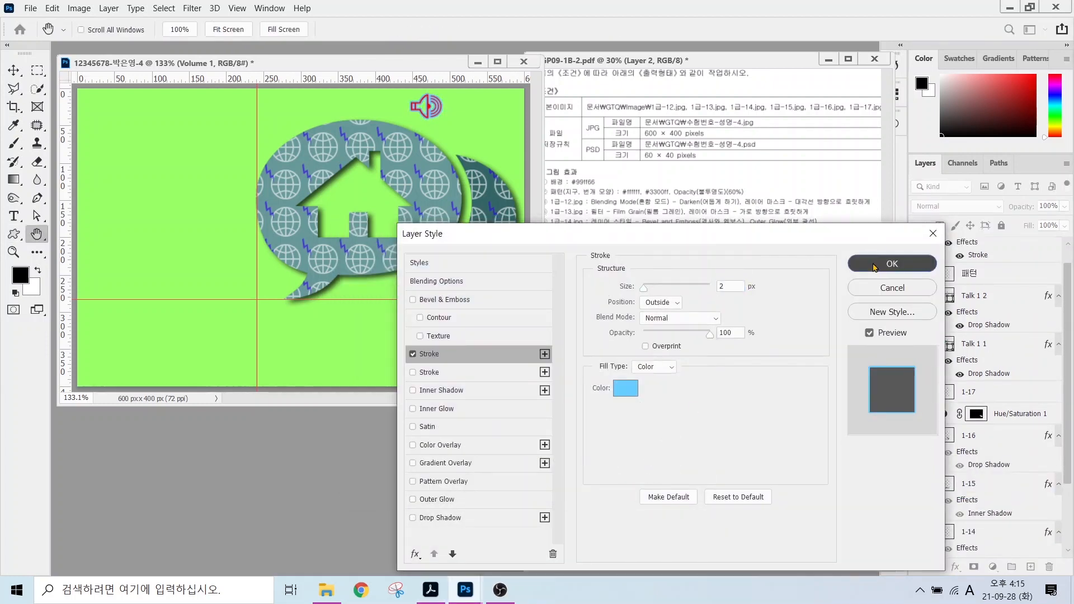
left_click(873, 267)
left_click(563, 29)
double_click(575, 269)
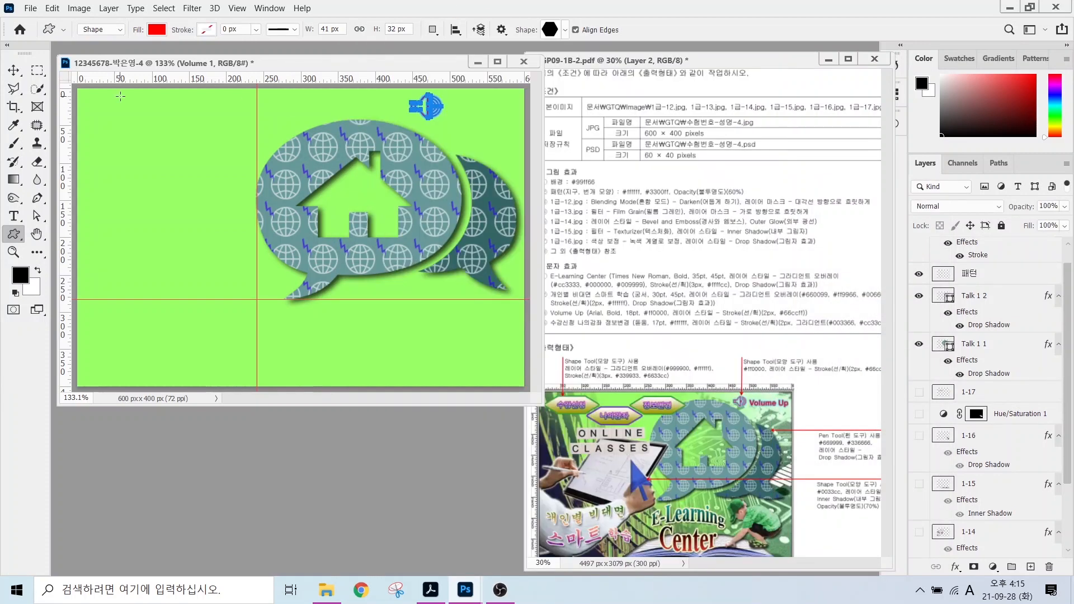
Draw a hexagon at the upper left with an olive 999900-to-white gradient overlay.
left_click_drag(87, 102, 181, 129)
left_click(955, 567)
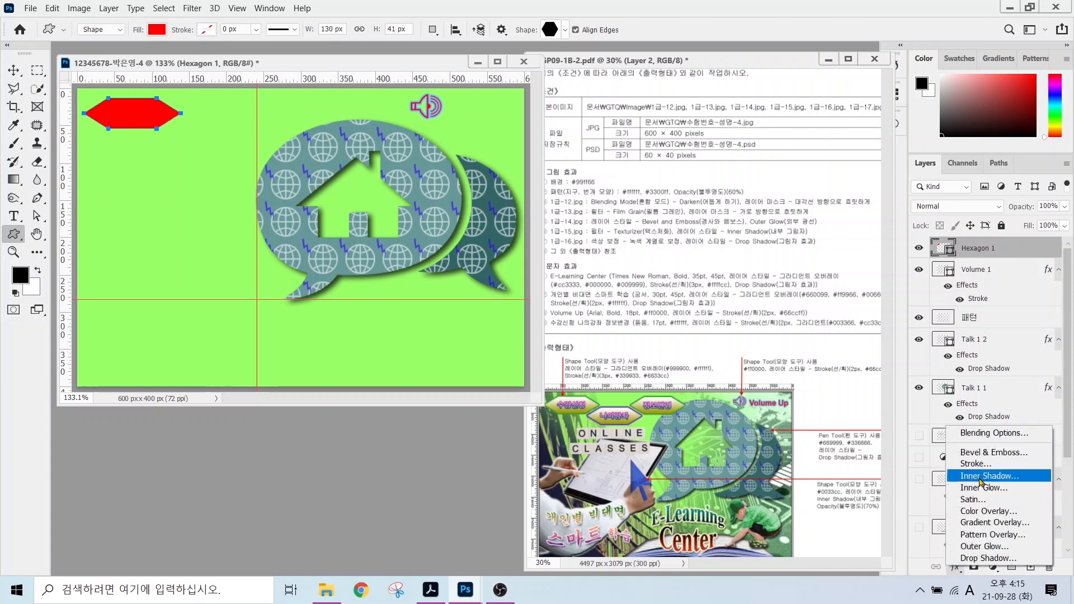
left_click(984, 533)
left_click(674, 327)
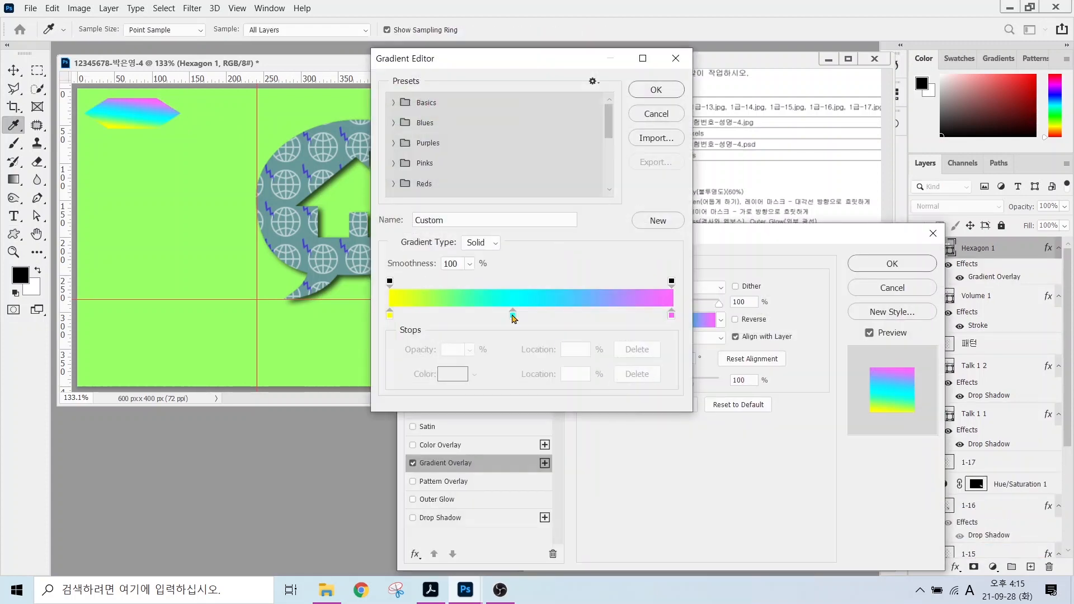
left_click_drag(513, 315, 506, 349)
double_click(388, 317)
type("999900")
key("Return")
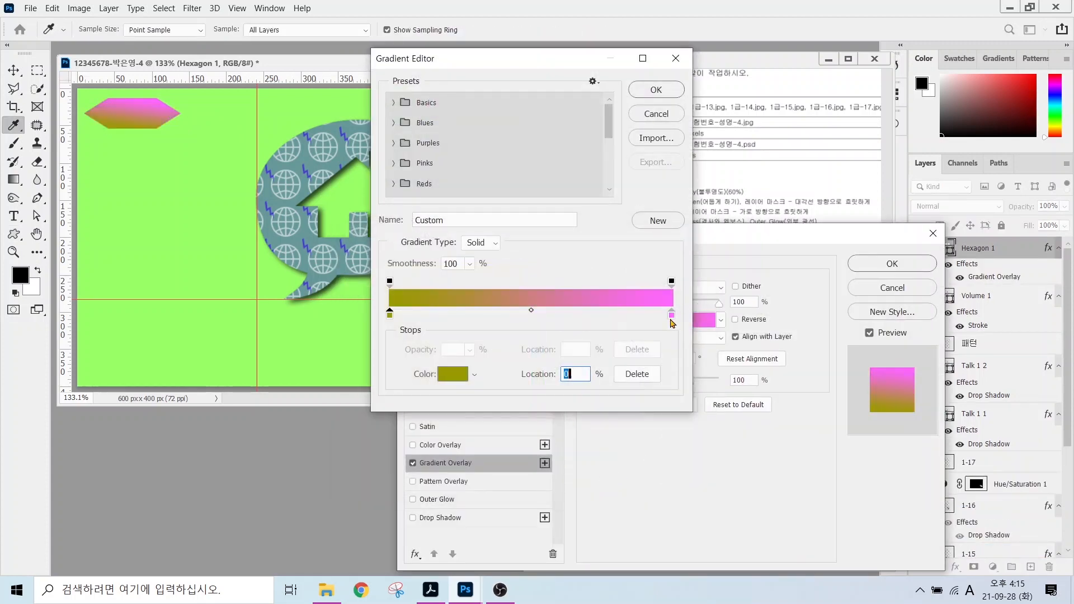
double_click(671, 318)
left_click_drag(441, 307, 346, 263)
left_click(676, 253)
left_click(640, 94)
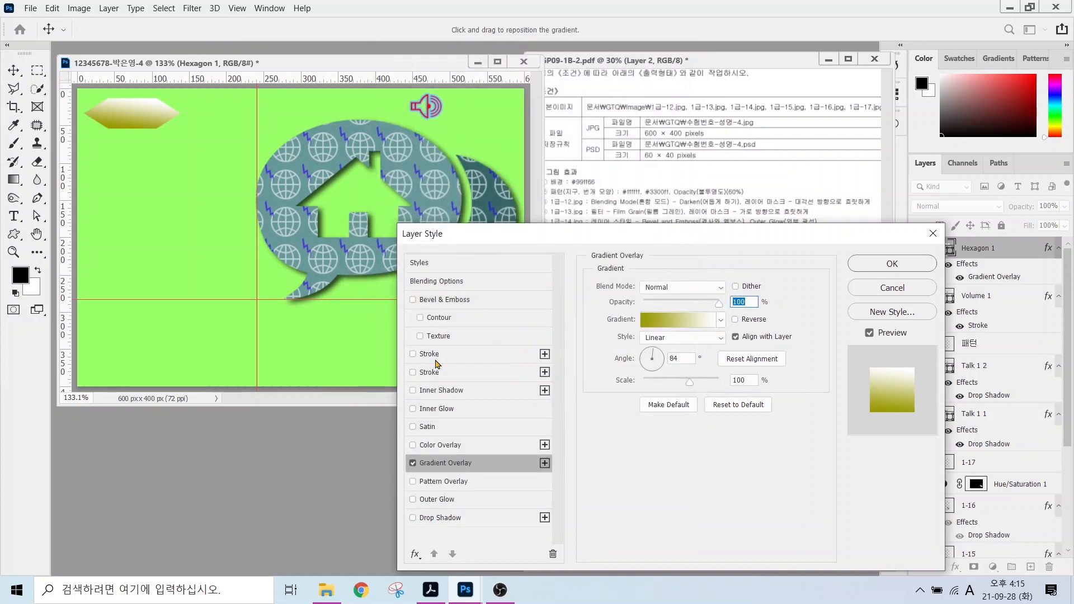
Outline the hexagon with a 3 px solid green #339933 stroke.
left_click(436, 353)
left_click(654, 366)
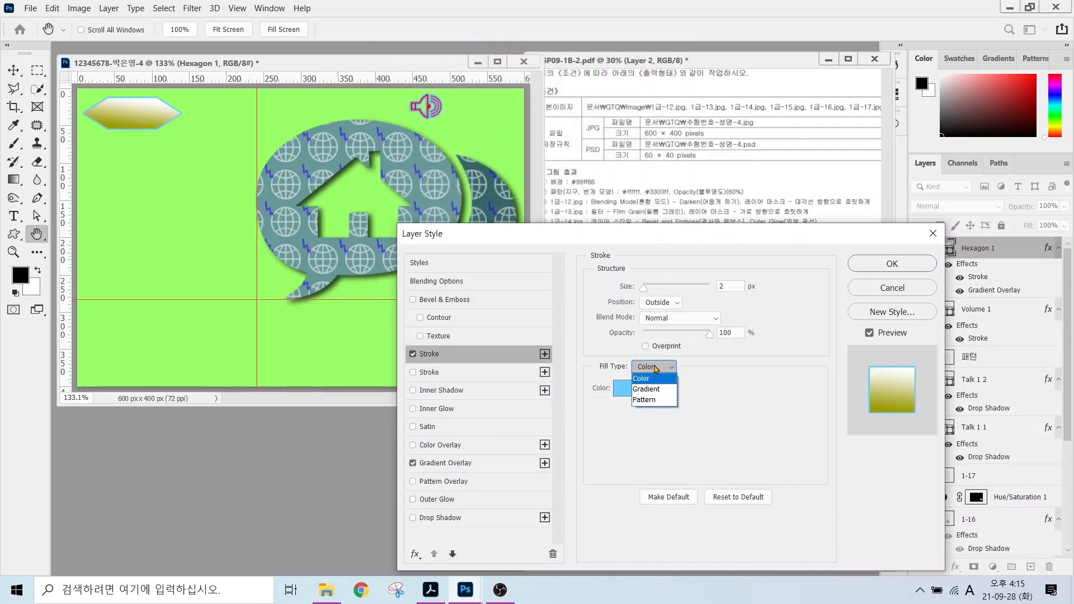
left_click(640, 379)
left_click(628, 388)
type("339933")
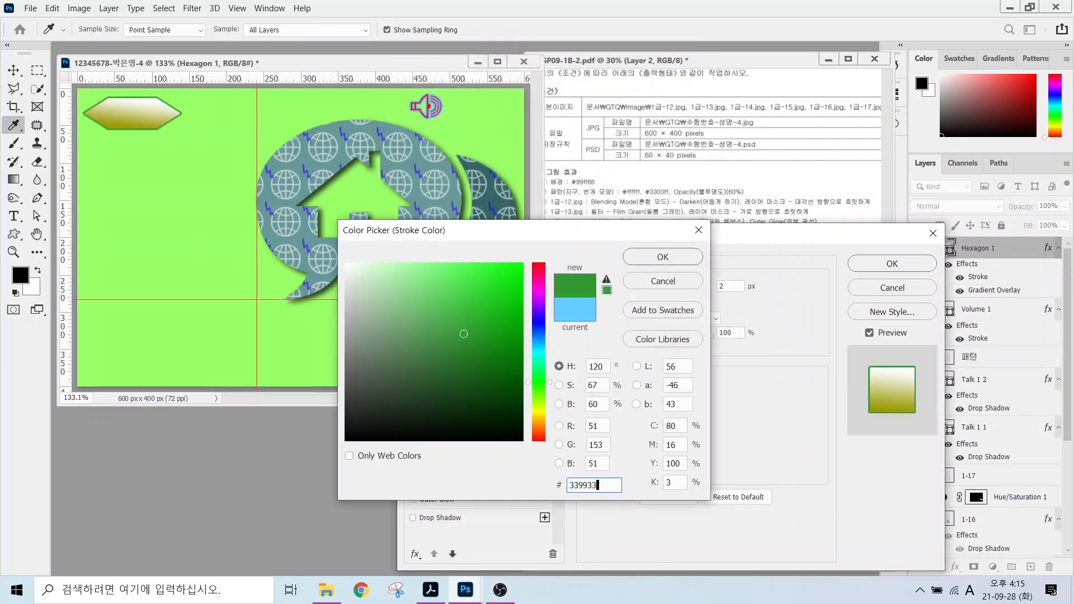
key("Return")
type("3")
key("Return")
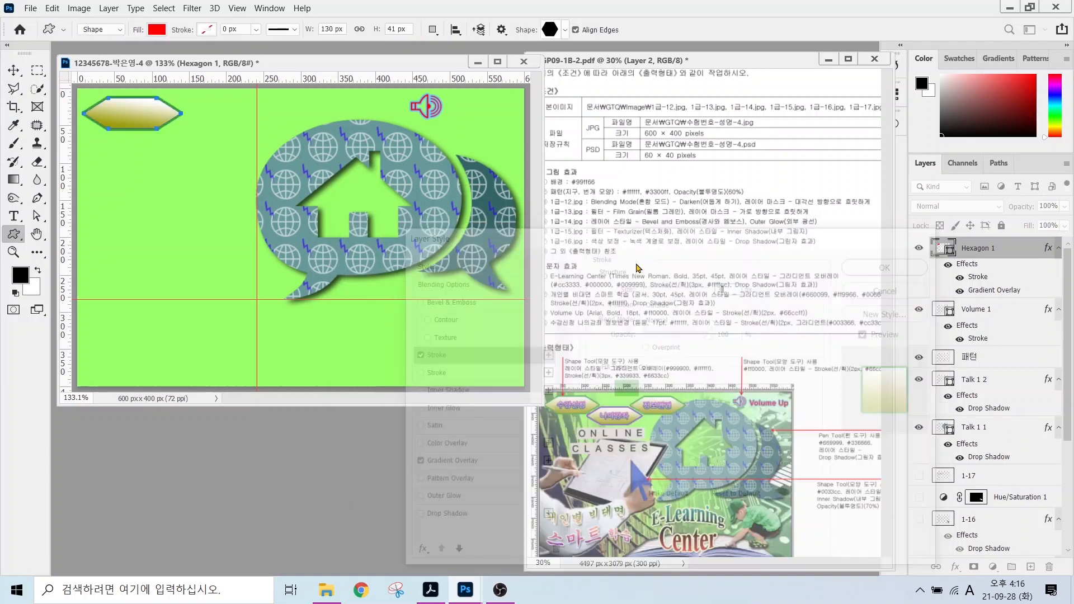
Duplicate the hexagon to the lower right and change the copy's stroke to purple #6633cc.
left_click_drag(129, 118, 282, 120)
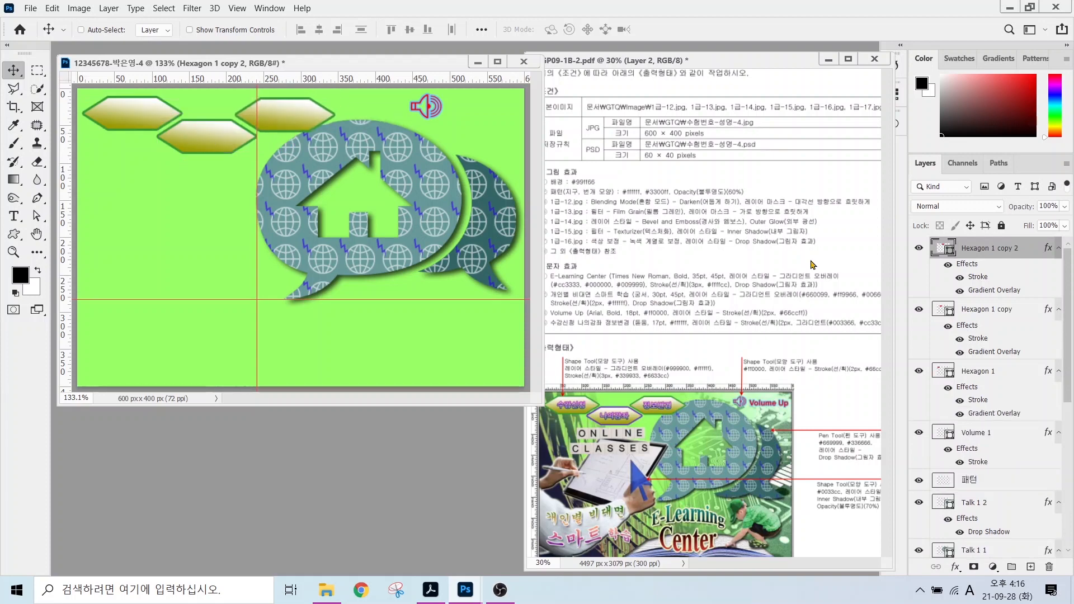
left_click(985, 312)
double_click(978, 337)
left_click(625, 391)
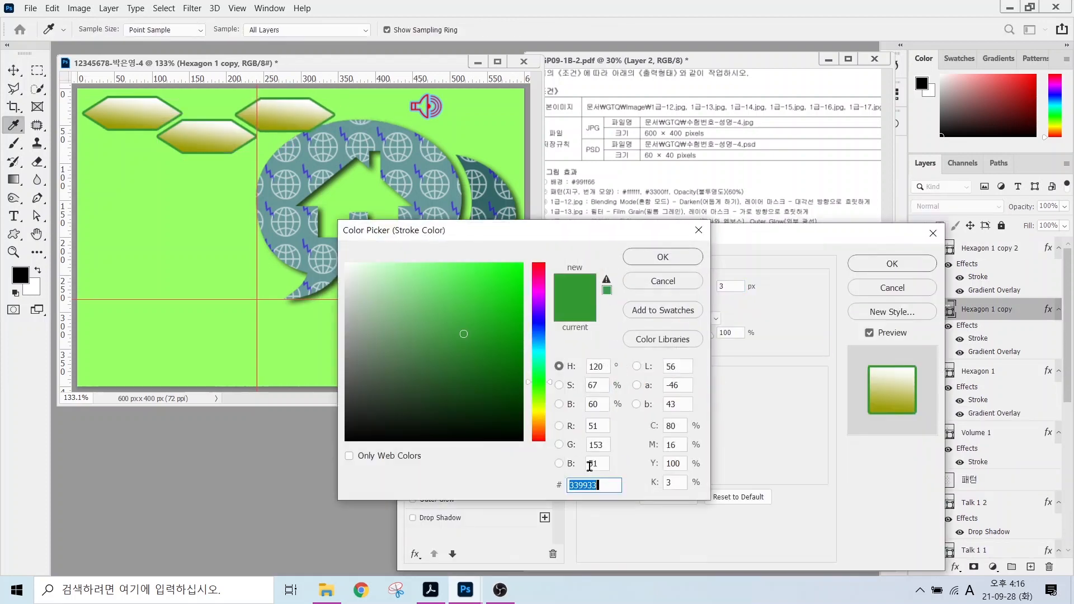
type("6633cc")
key("Return")
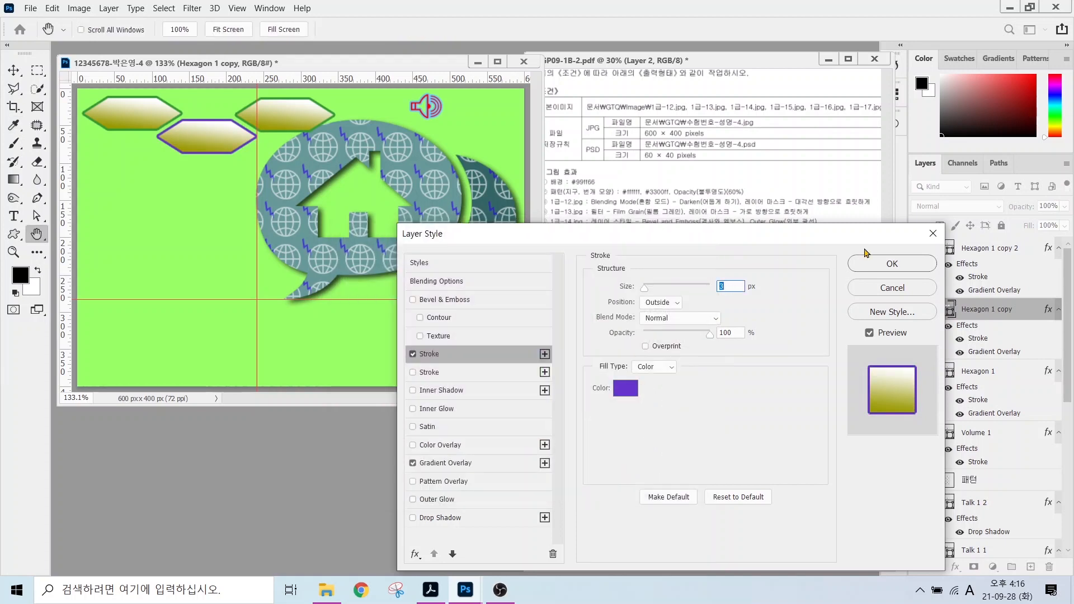
left_click(874, 270)
Draw an arrow pointer custom shape on the left side, filled blue #0033cc.
key("u")
left_click(549, 30)
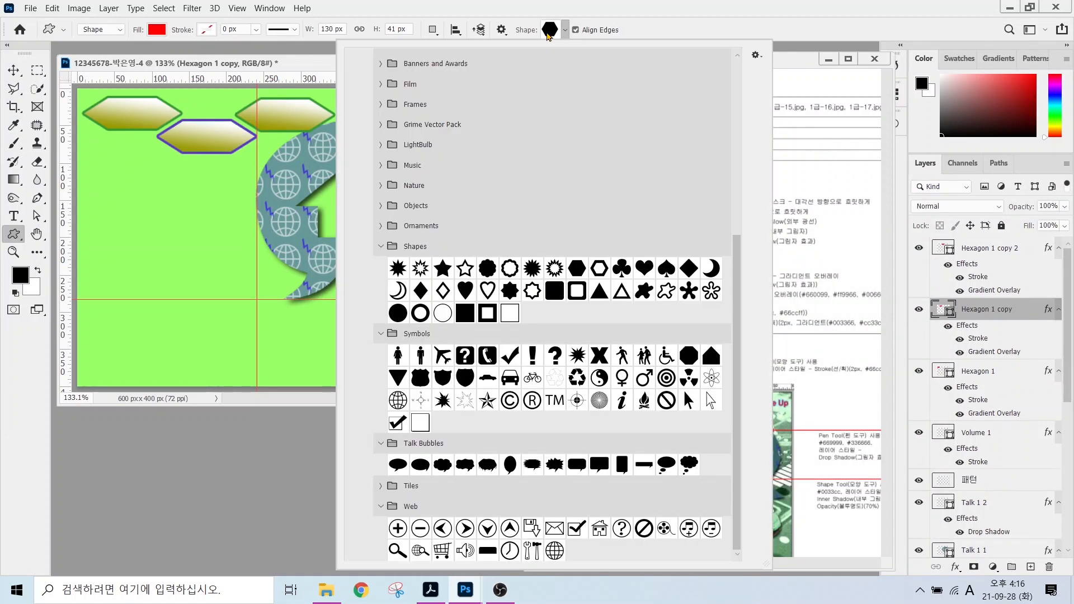
left_click(689, 401)
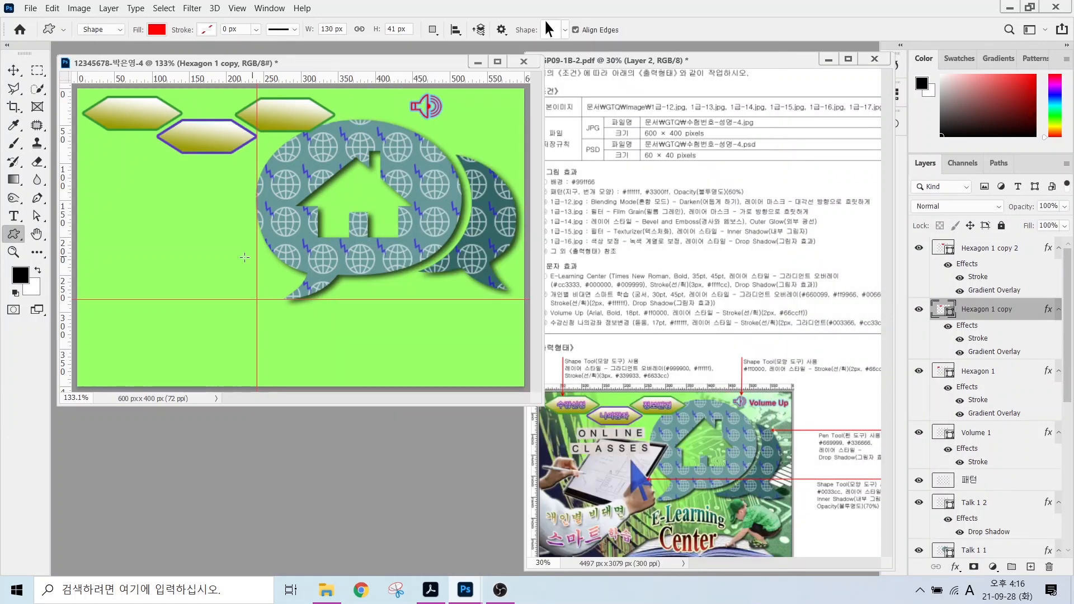
left_click_drag(194, 212, 234, 279)
double_click(942, 309)
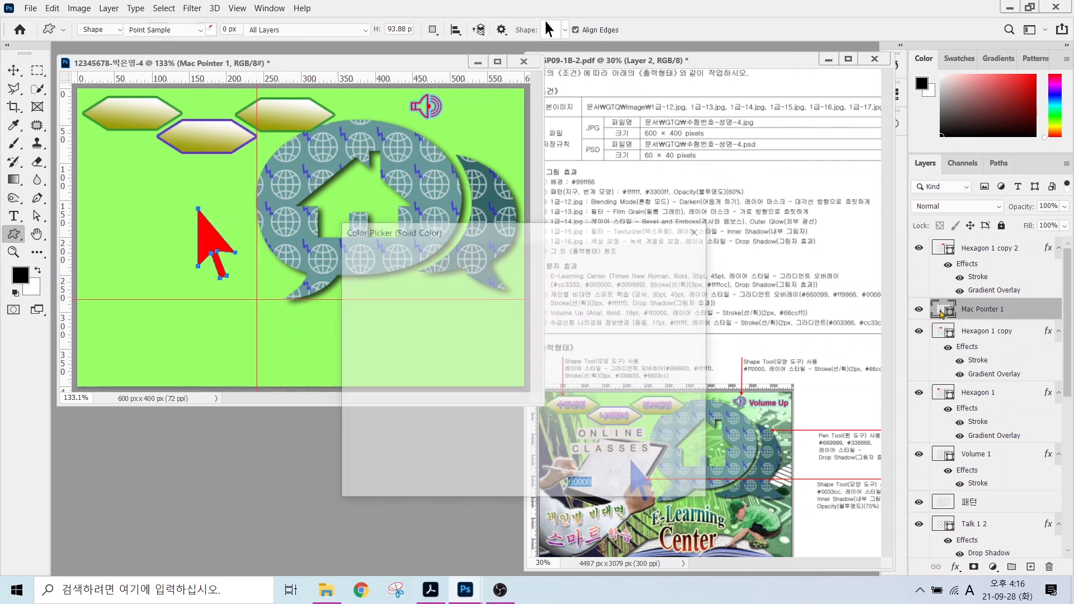
type("0033cc")
key("Return")
Add an inner shadow to the arrow and set its layer opacity to 70%.
left_click(955, 567)
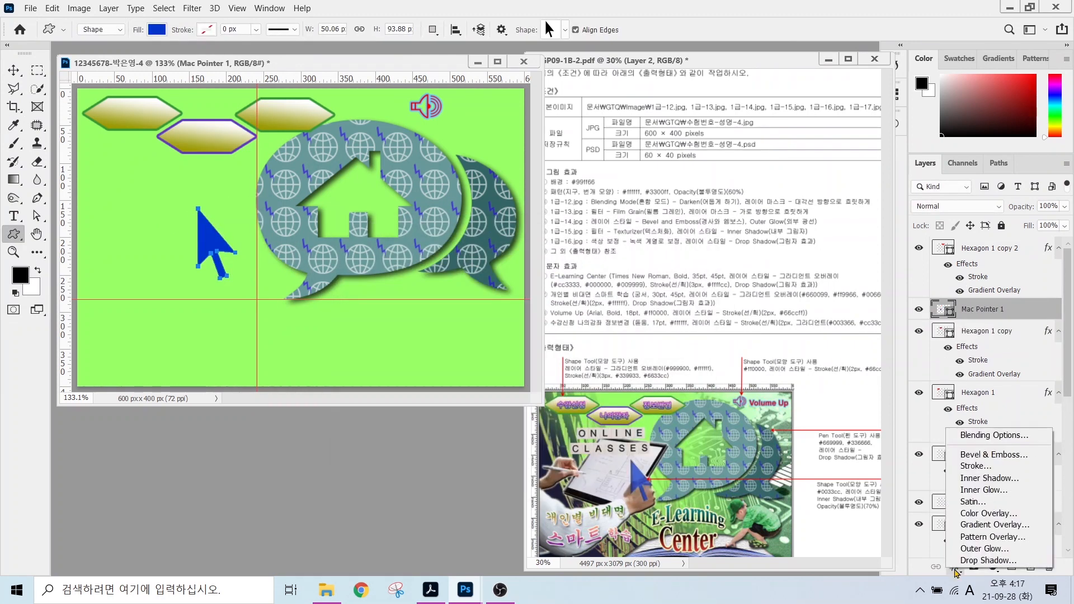
left_click(967, 480)
left_click(891, 263)
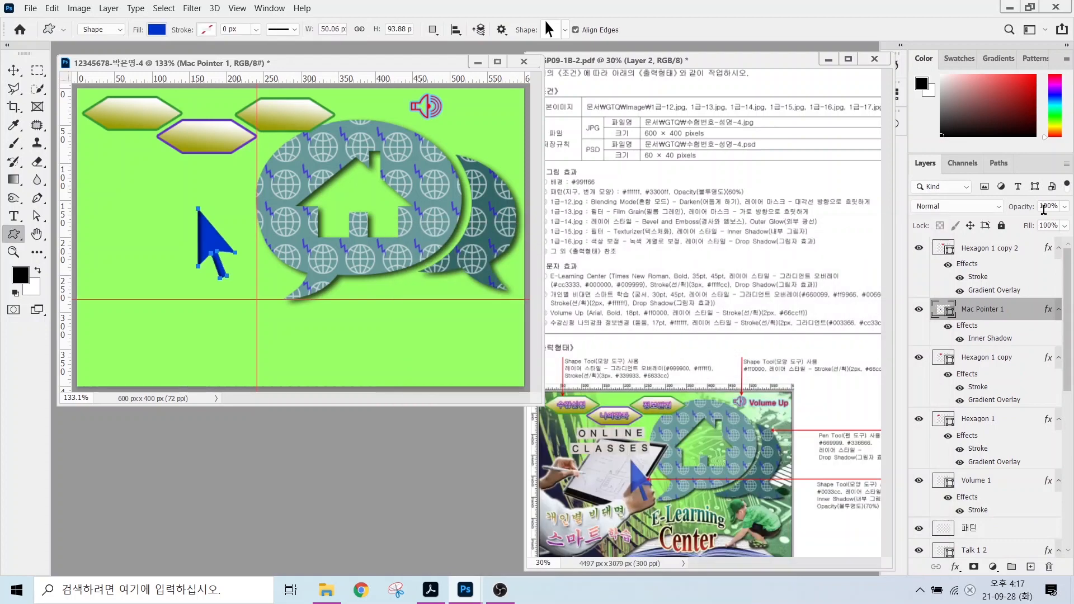
left_click(1041, 206)
type("70")
key("Return")
key("t")
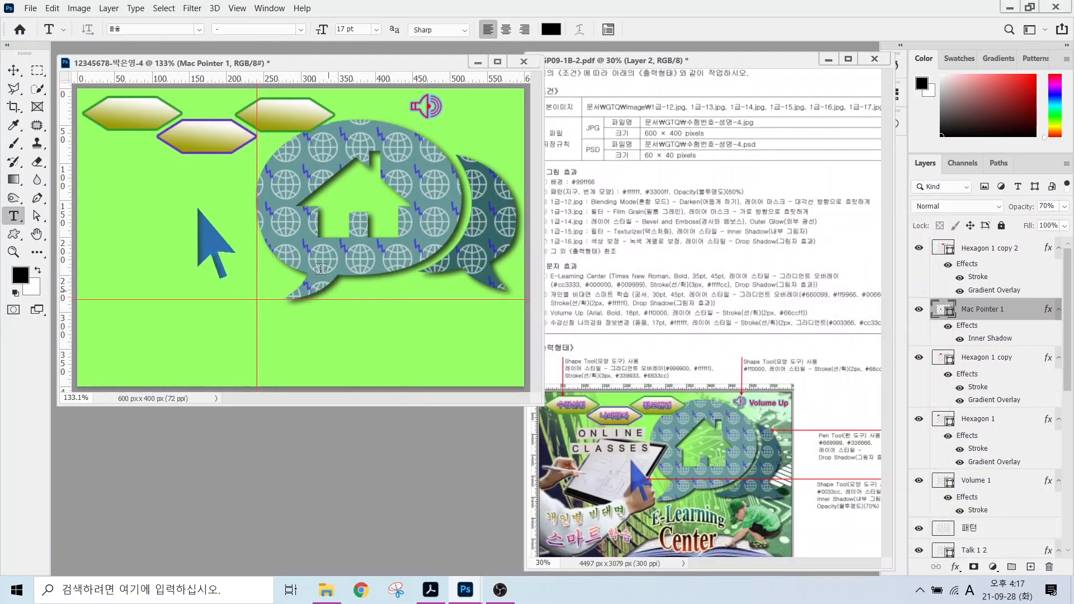
Type the title 'E-Learning Center' in Times New Roman Bold at 35 pt.
left_click(118, 192)
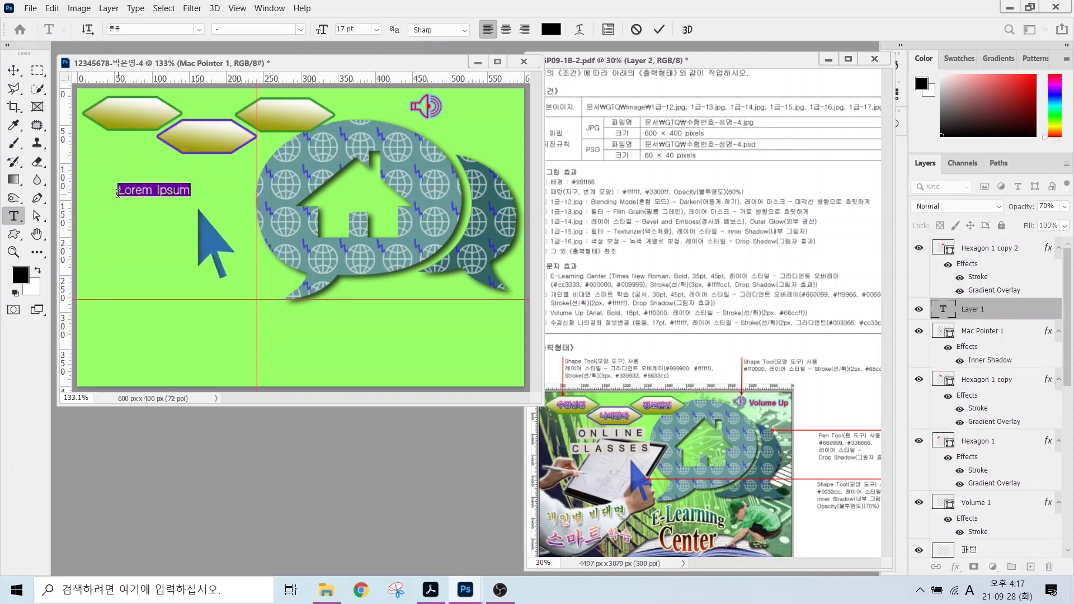
type("수")
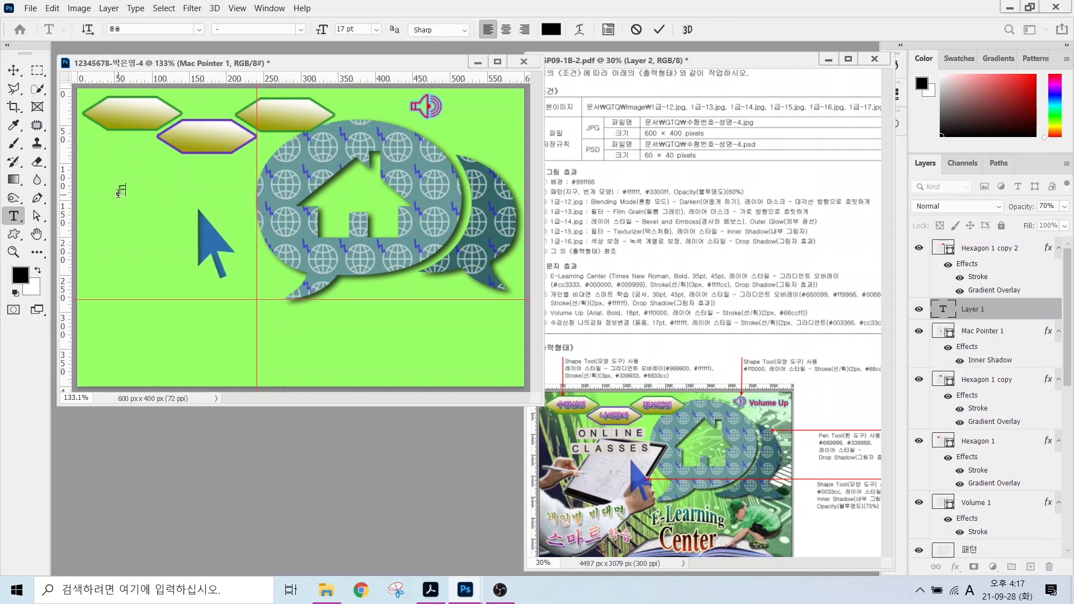
type("-Learning Center")
key("ctrl+Return")
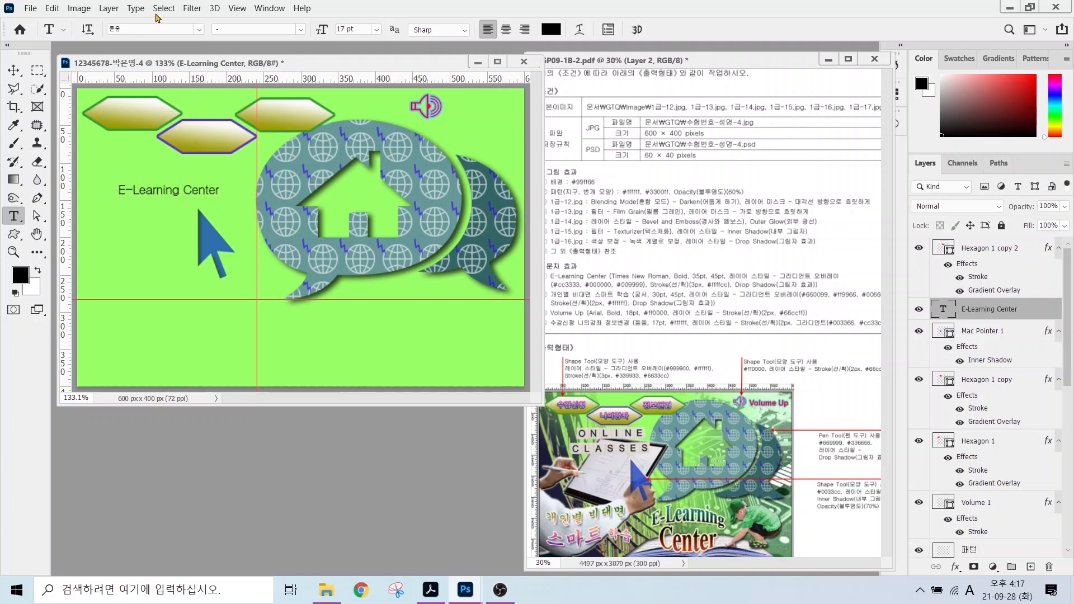
left_click(198, 29)
left_click(169, 96)
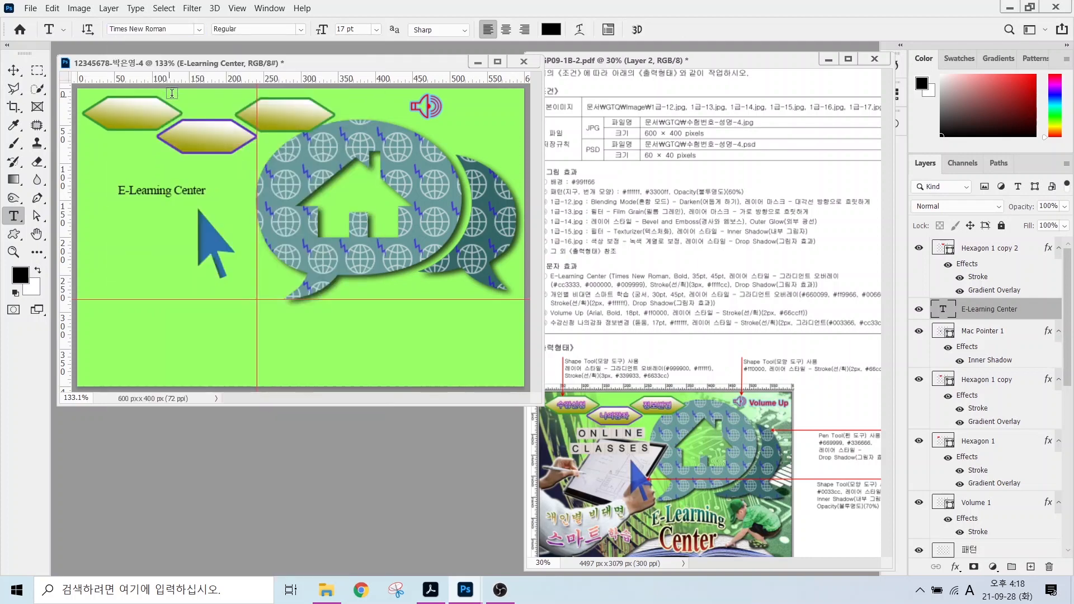
left_click(300, 29)
left_click(234, 66)
double_click(345, 29)
type("35")
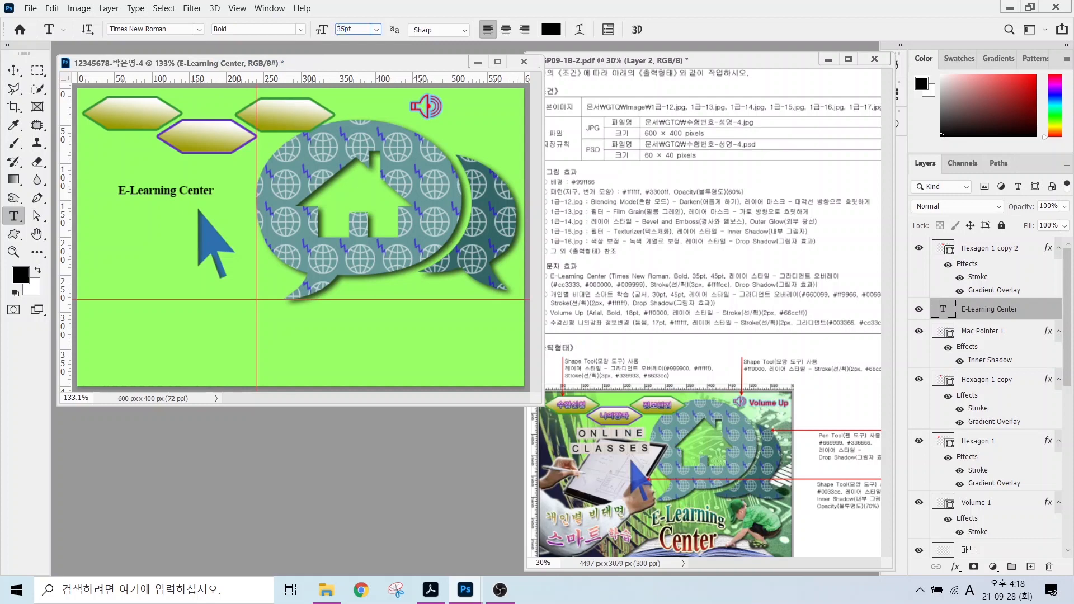
key("Return")
Break 'Center' onto a second line and centre-align both title lines.
left_click(246, 188)
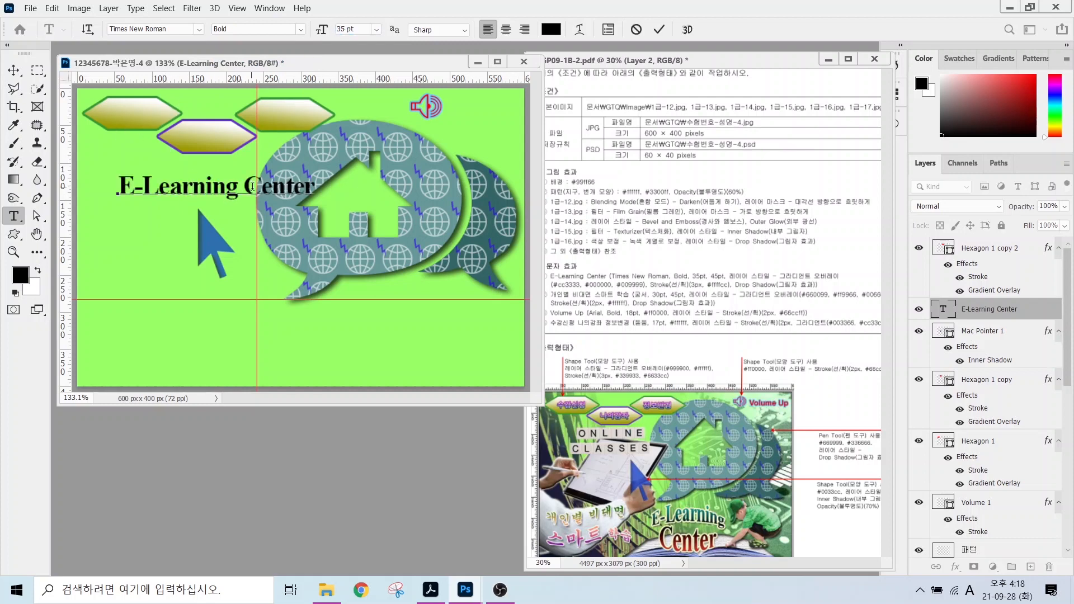
key("Return")
left_click_drag(143, 182, 294, 231)
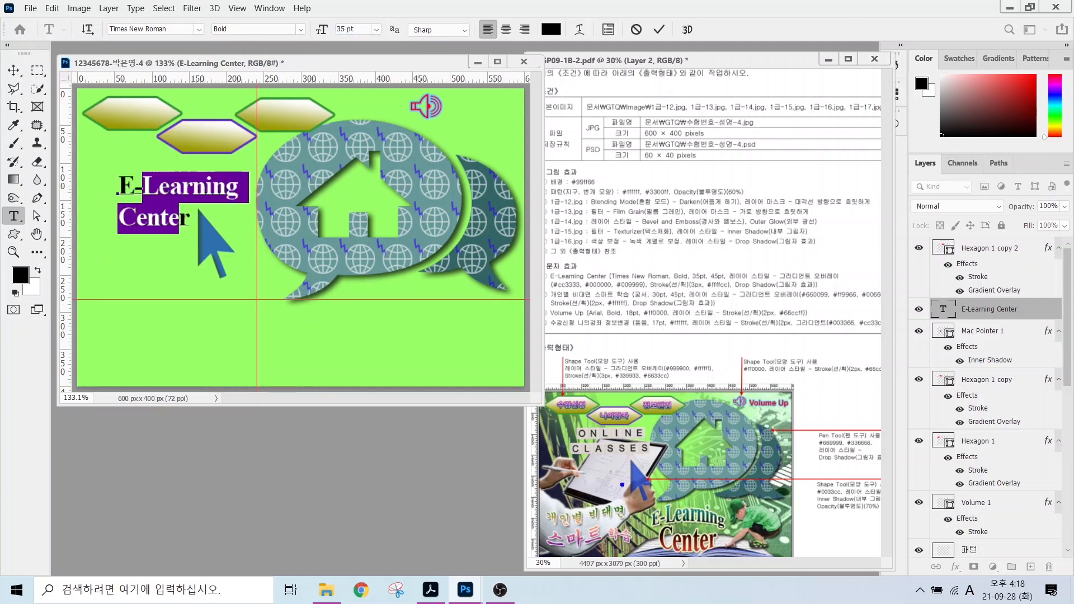
left_click_drag(690, 514, 782, 455)
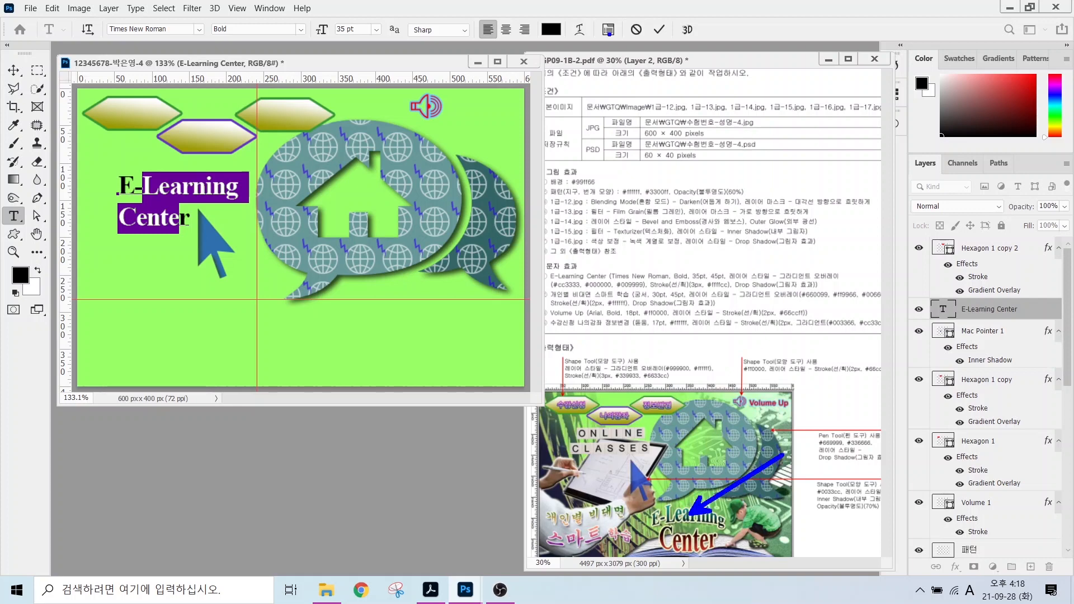
left_click_drag(473, 10, 540, 46)
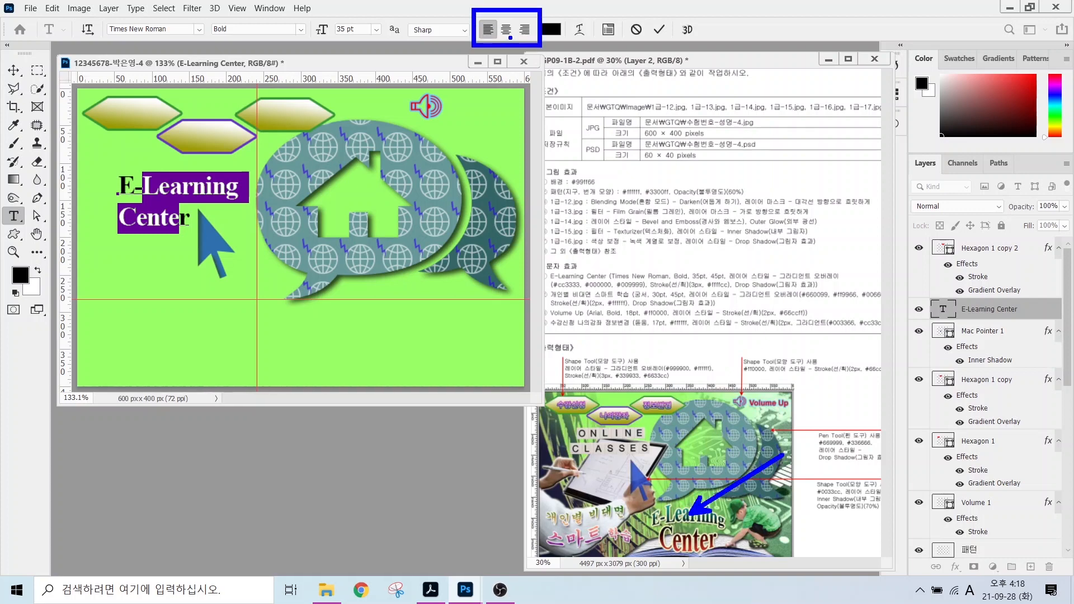
left_click_drag(553, 90, 511, 39)
key("Escape")
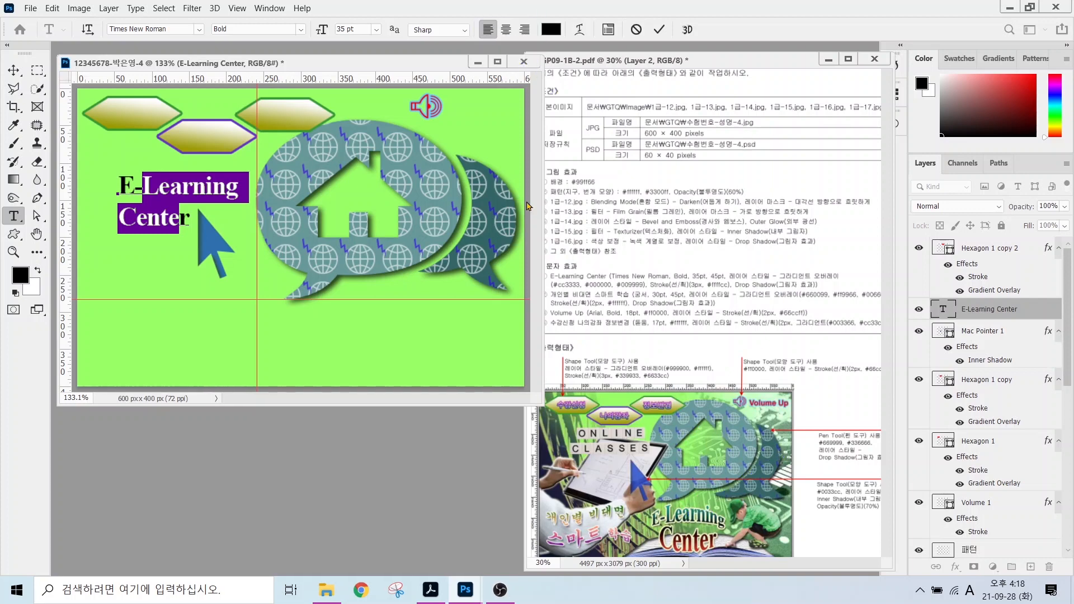
left_click(506, 28)
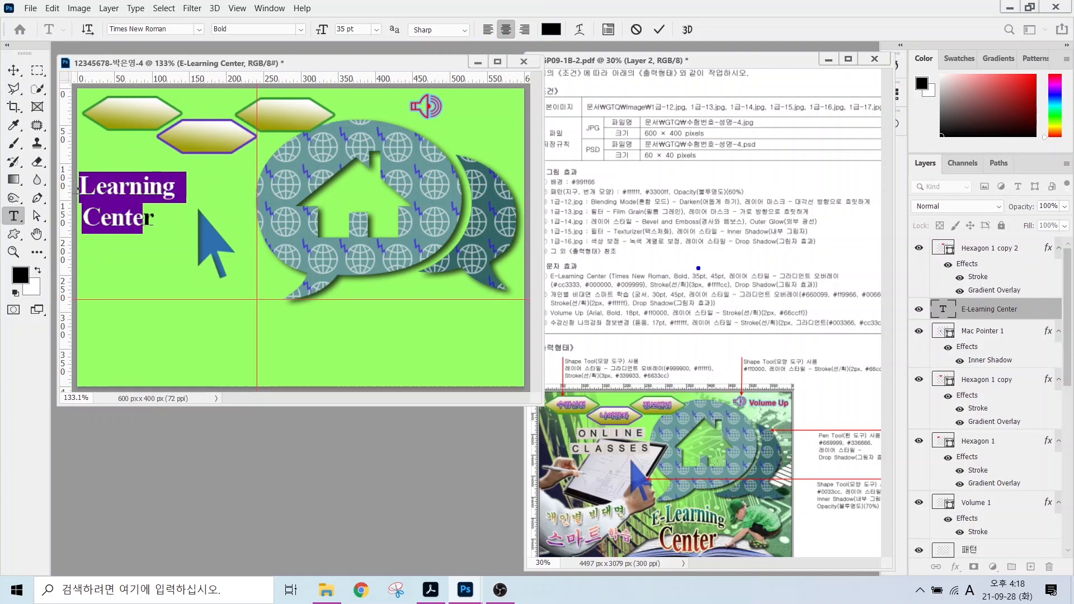
mouse_move(698, 268)
left_mouse_down()
mouse_move(696, 244)
mouse_move(745, 232)
left_mouse_up()
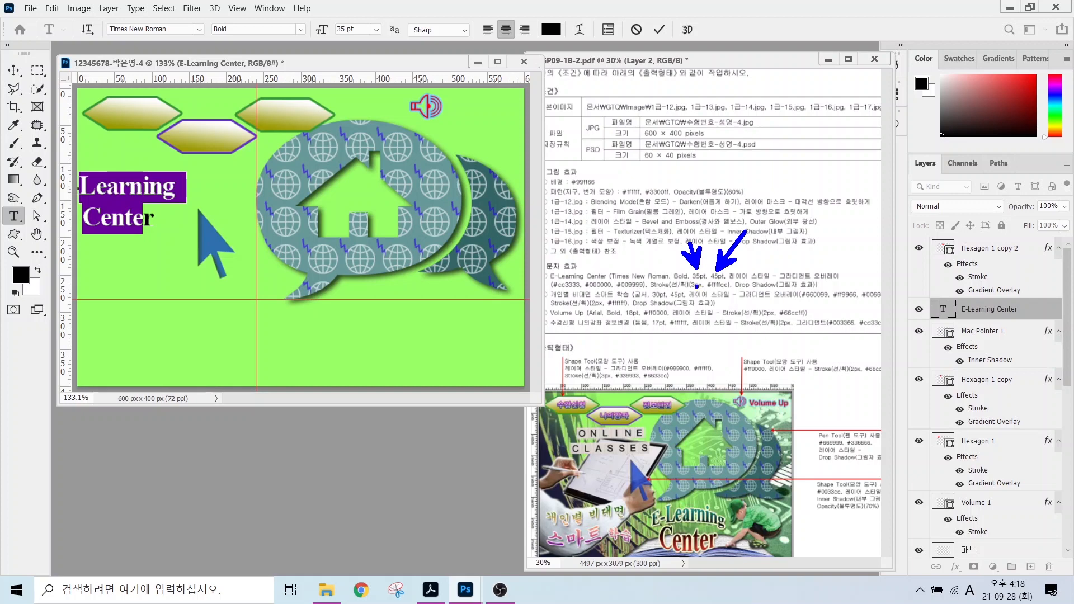
key("Escape")
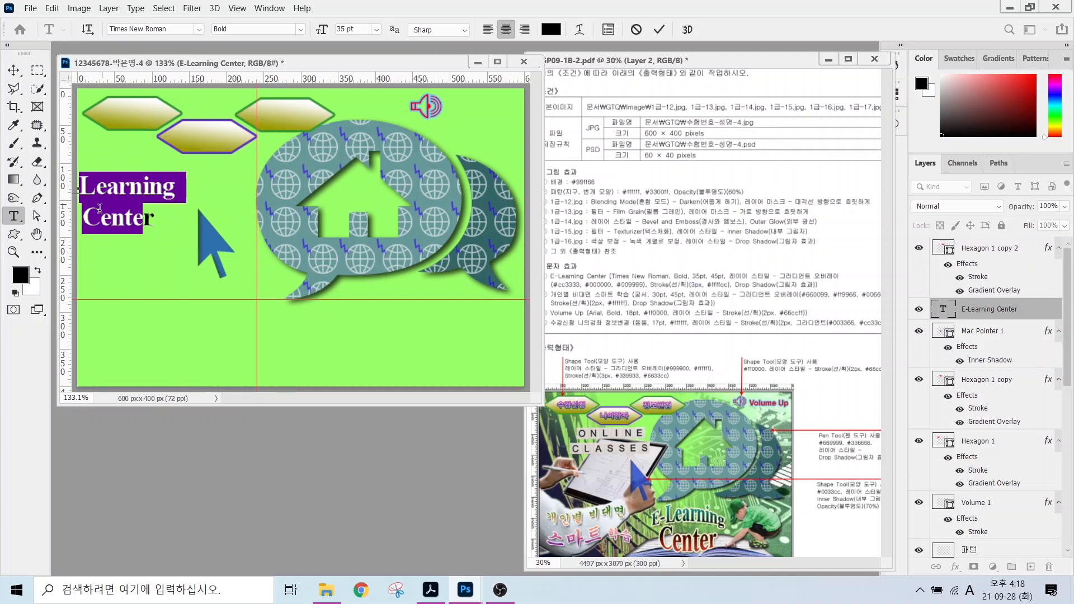
Enlarge 'Center' to 45 pt and move the title to the bottom centre of the canvas.
left_click_drag(83, 219, 168, 218)
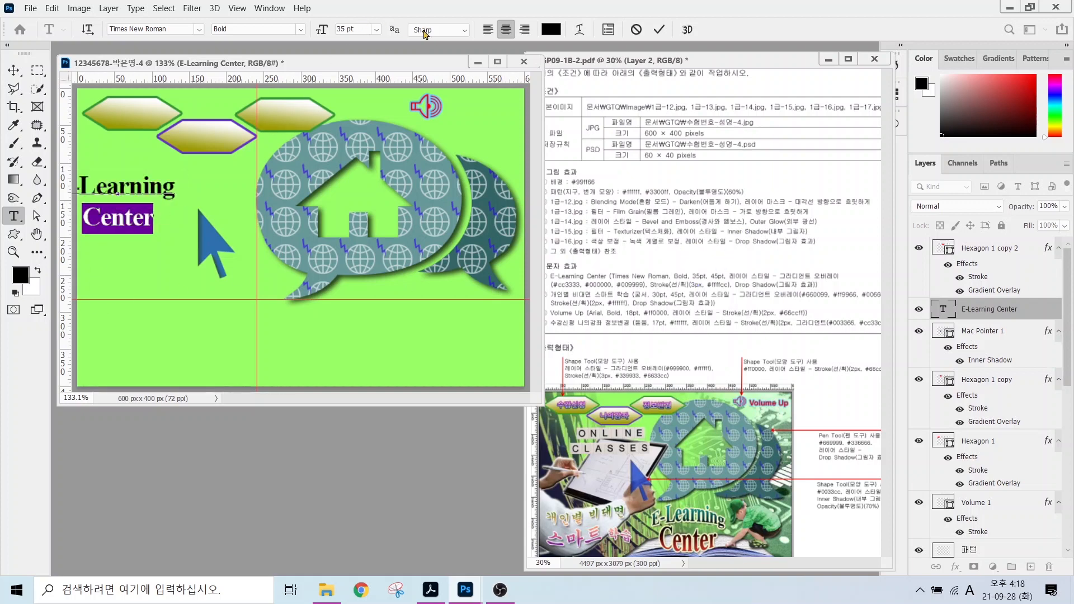
left_click(350, 29)
type("45")
key("Return")
left_click(13, 70)
left_click_drag(113, 193, 315, 316)
left_click(955, 566)
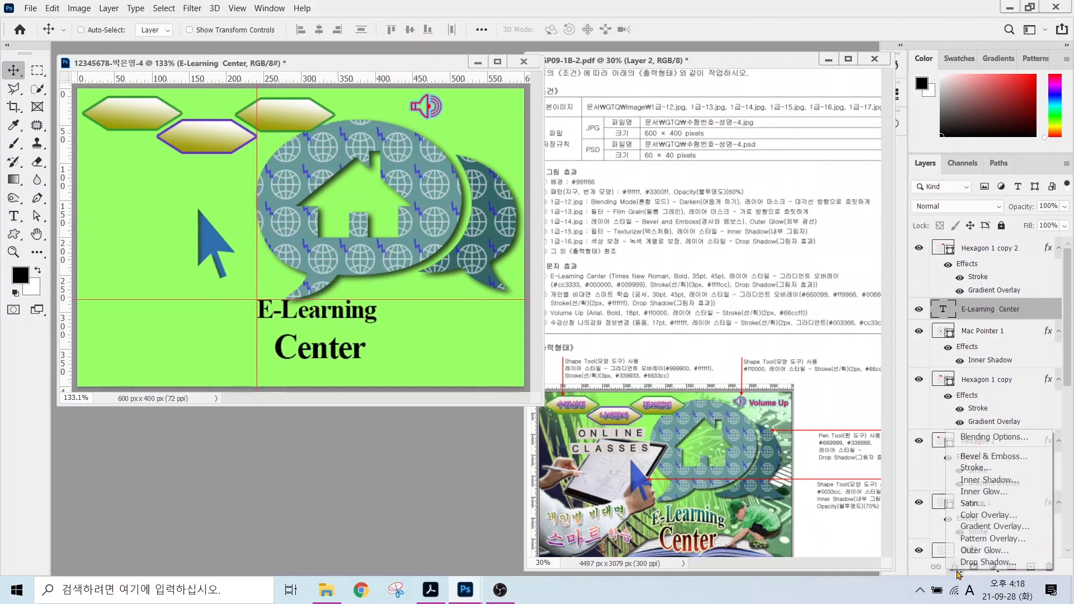
Give the title a gradient overlay of red cc3333, black 000000 and teal 009999.
left_click(975, 525)
left_click(666, 321)
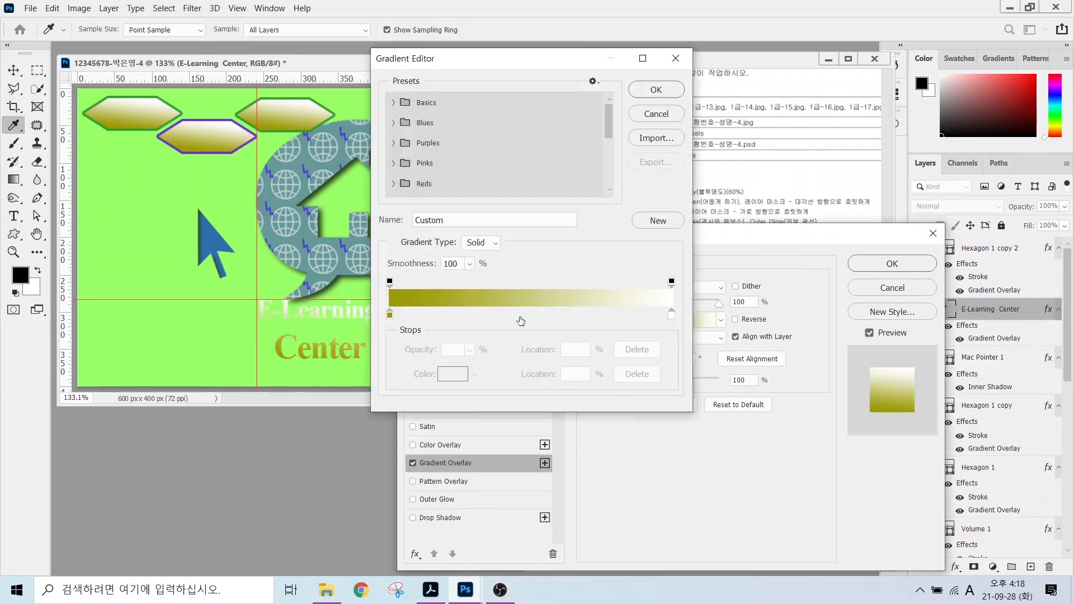
left_click(513, 315)
double_click(390, 315)
type("cc3333")
key("Return")
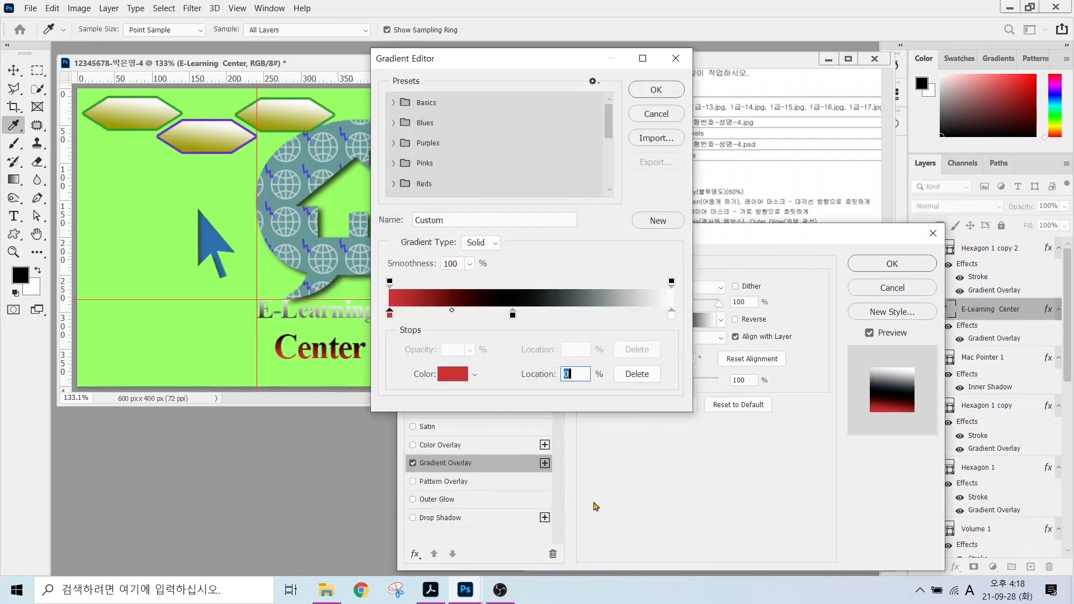
double_click(513, 315)
type("000000")
key("Return")
double_click(671, 315)
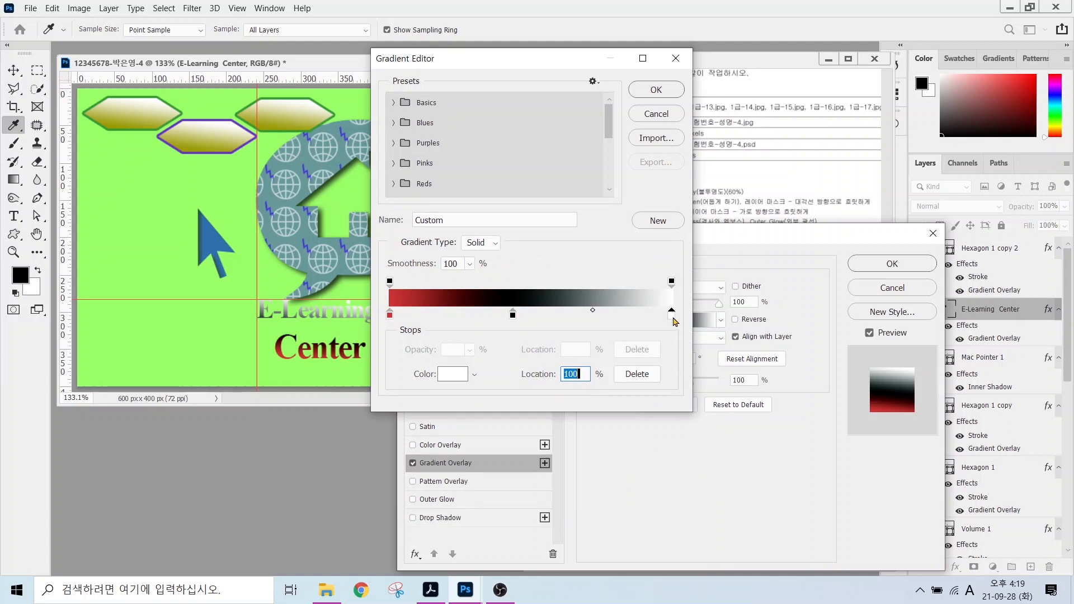
type("009999")
key("Return")
left_click(653, 91)
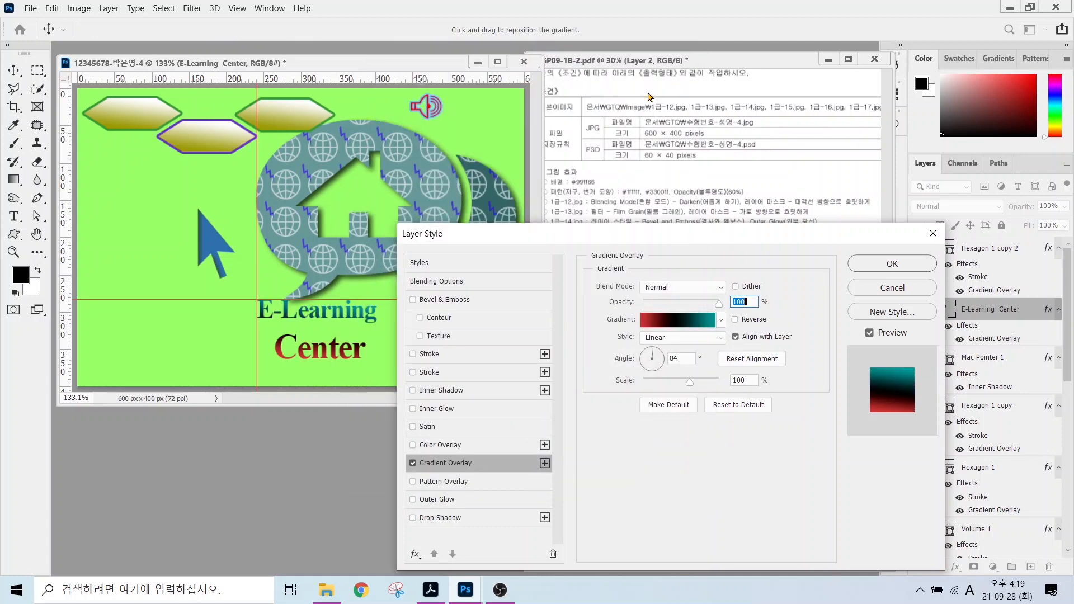
Add a purple #6633cc outline and a drop shadow to the title.
left_click(431, 354)
left_click(624, 388)
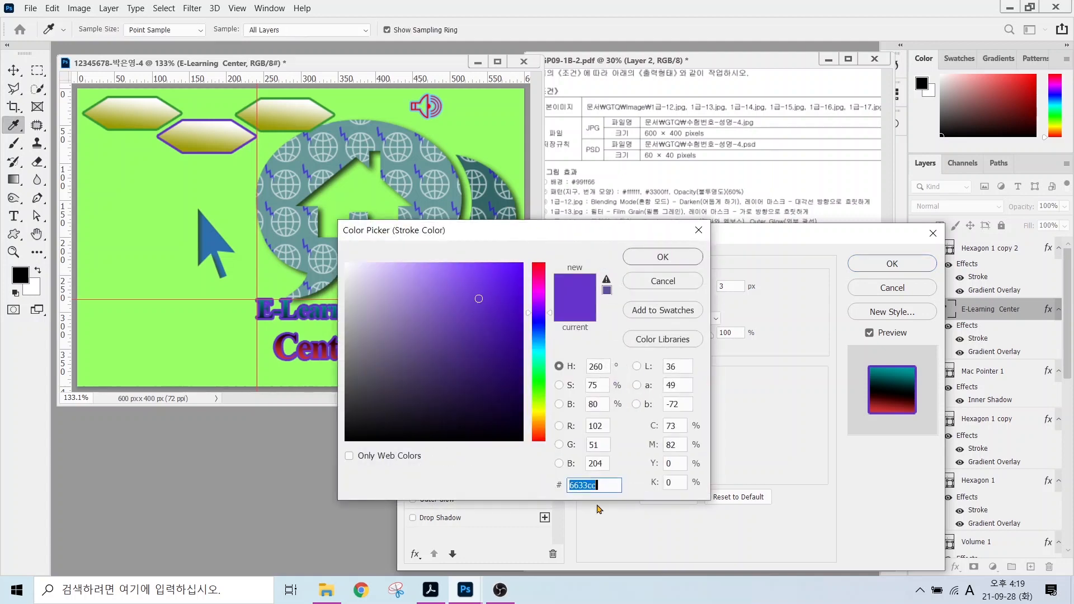
key("Return")
left_click(446, 518)
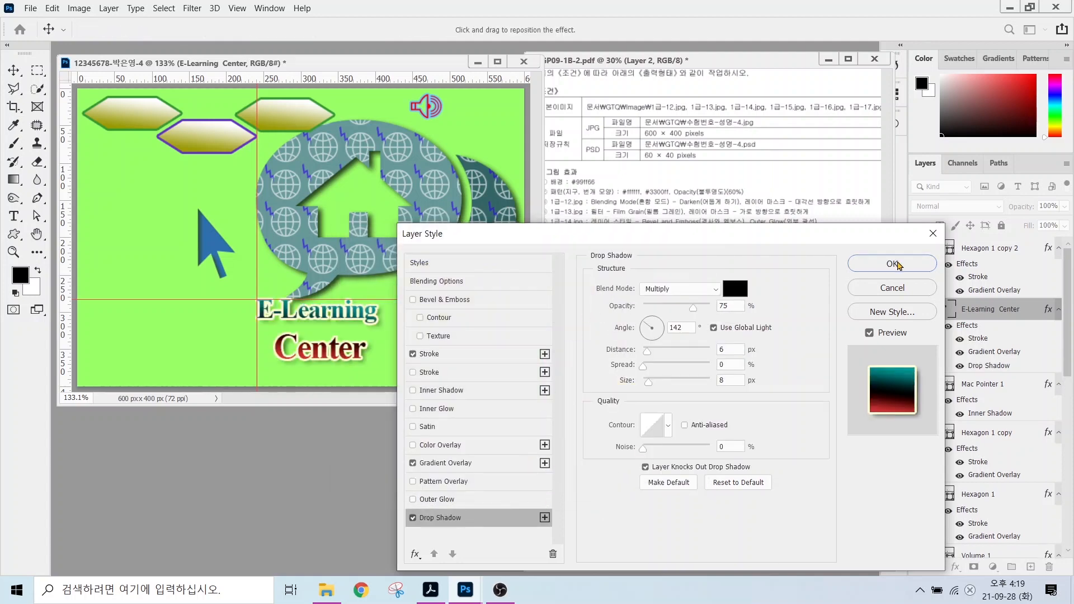
left_click(893, 264)
Warp the title text with the Bulge style.
key("t")
left_click(580, 27)
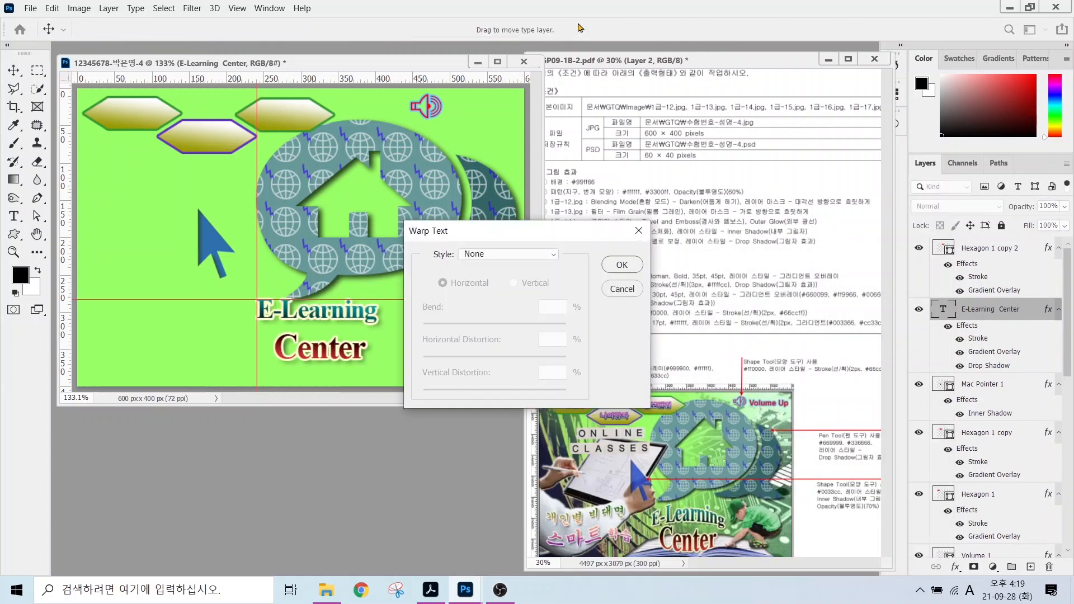
left_click(508, 254)
left_click(504, 353)
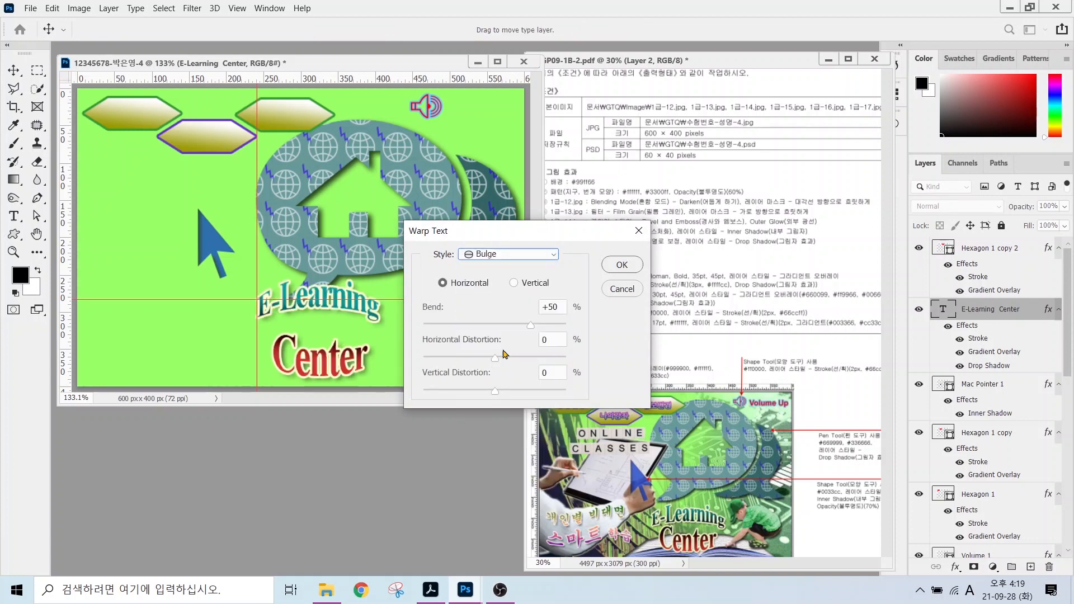
left_click(609, 263)
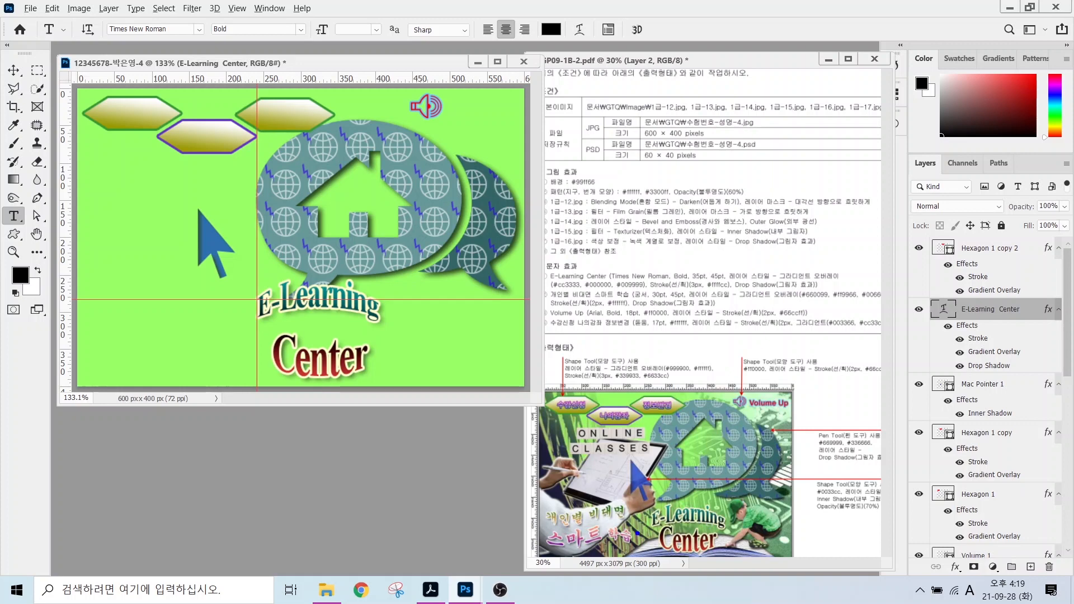
Bring up the Character panel for the E-Learning Center title.
mouse_move(651, 529)
left_mouse_down()
mouse_move(750, 529)
mouse_move(600, 528)
left_mouse_up()
left_click_drag(271, 327, 167, 312)
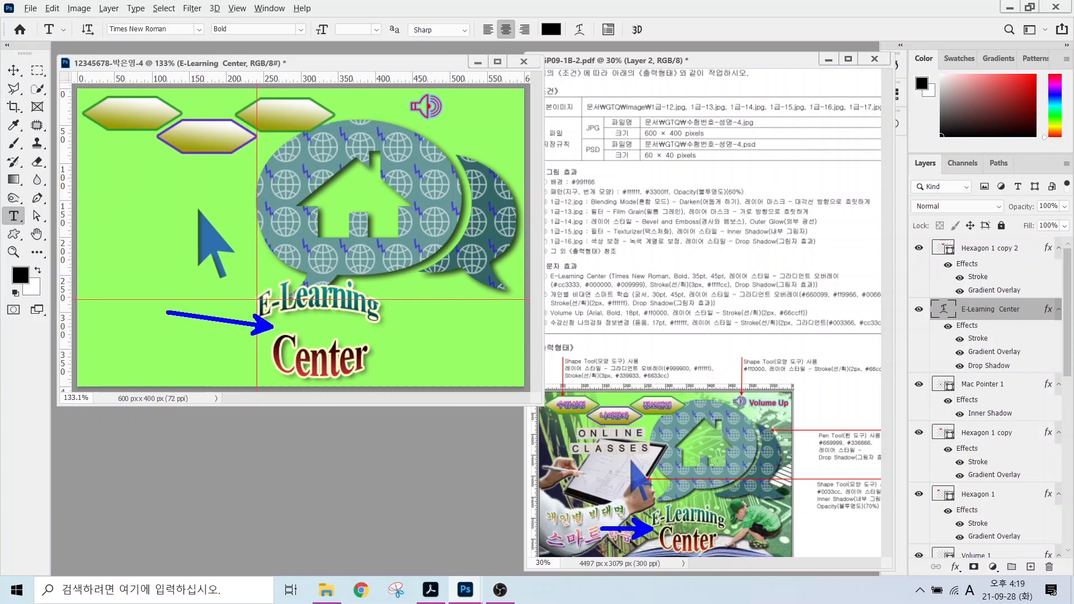
key("Escape")
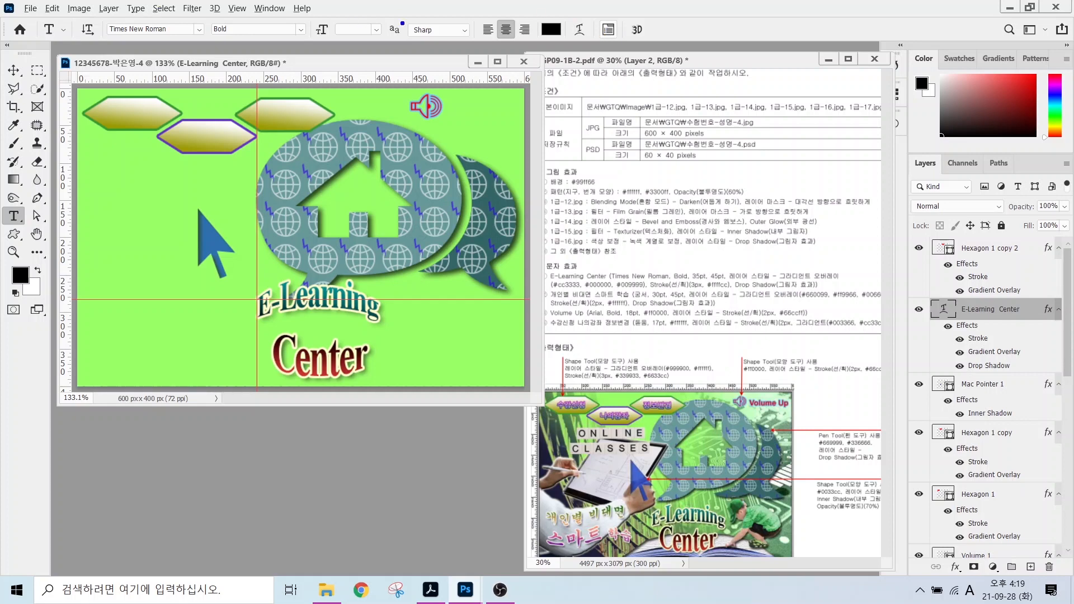
left_click_drag(178, 36, 218, 73)
left_click_drag(356, 37, 421, 76)
mouse_move(547, 38)
left_mouse_down()
mouse_move(568, 61)
mouse_move(535, 64)
left_mouse_up()
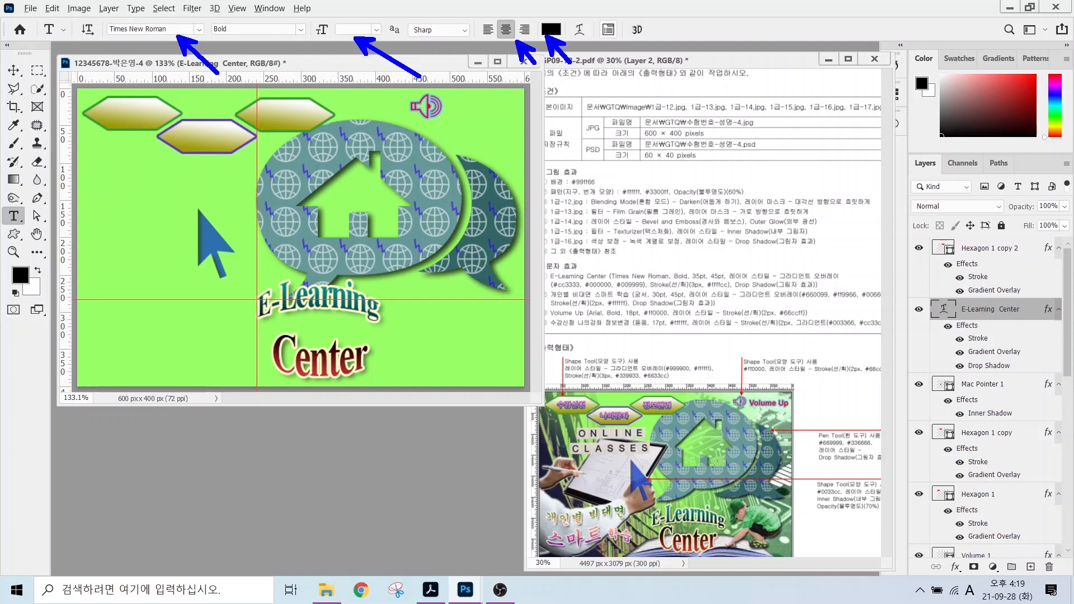
mouse_move(626, 34)
left_mouse_down()
mouse_move(598, 39)
mouse_move(594, 30)
mouse_move(627, 18)
mouse_move(630, 54)
mouse_move(667, 80)
left_mouse_up()
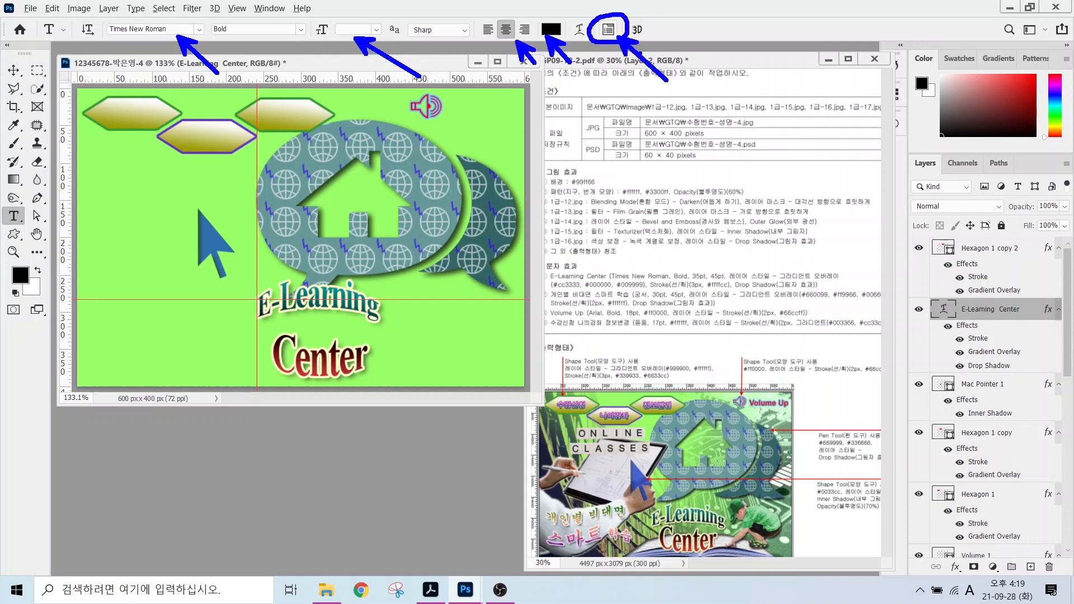
key("Escape")
left_click(608, 30)
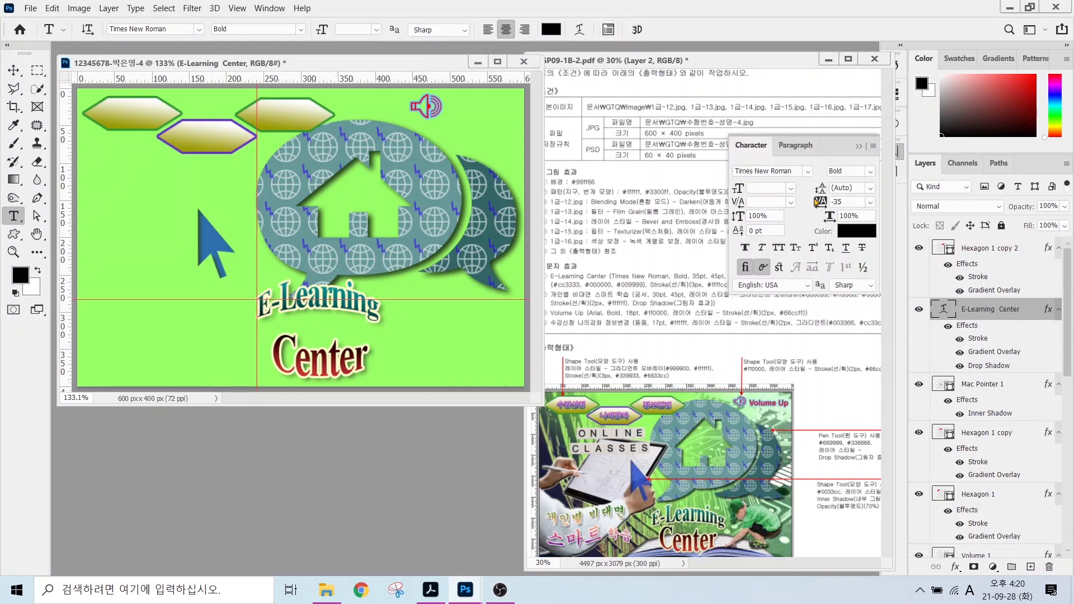
left_click_drag(771, 184, 754, 157)
left_click_drag(849, 181, 908, 145)
key("Escape")
Set the title's leading to 36 pt and nudge it below the house graphic.
key("Return")
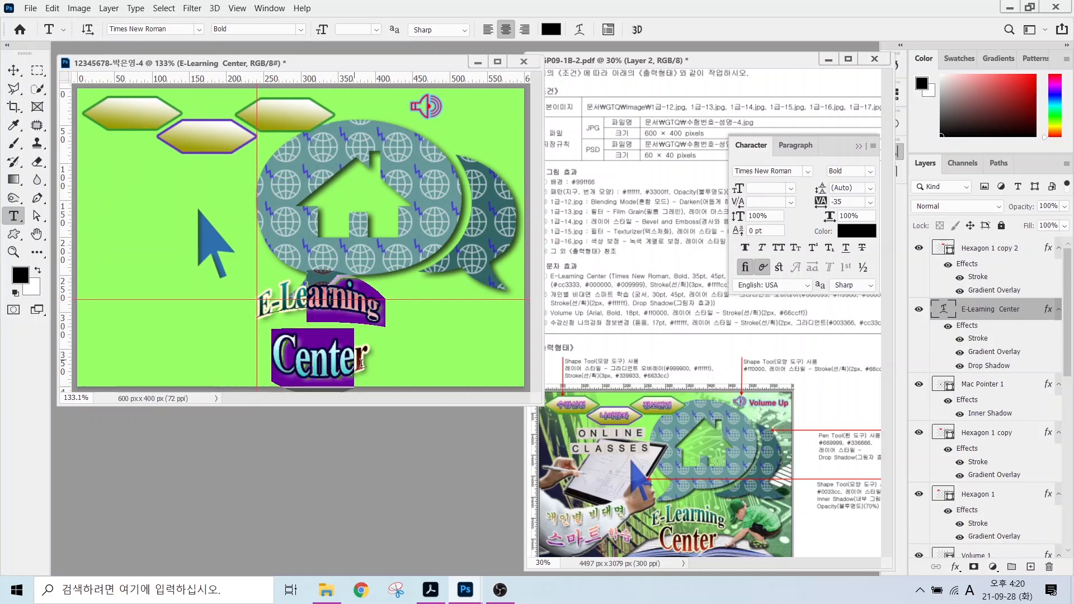
left_click(871, 188)
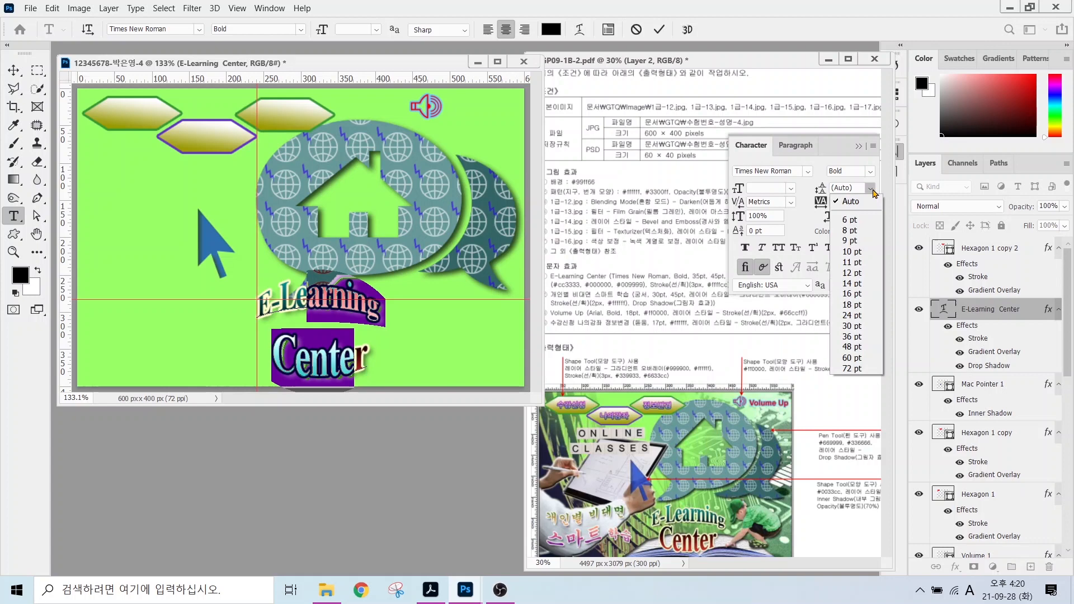
left_click(850, 305)
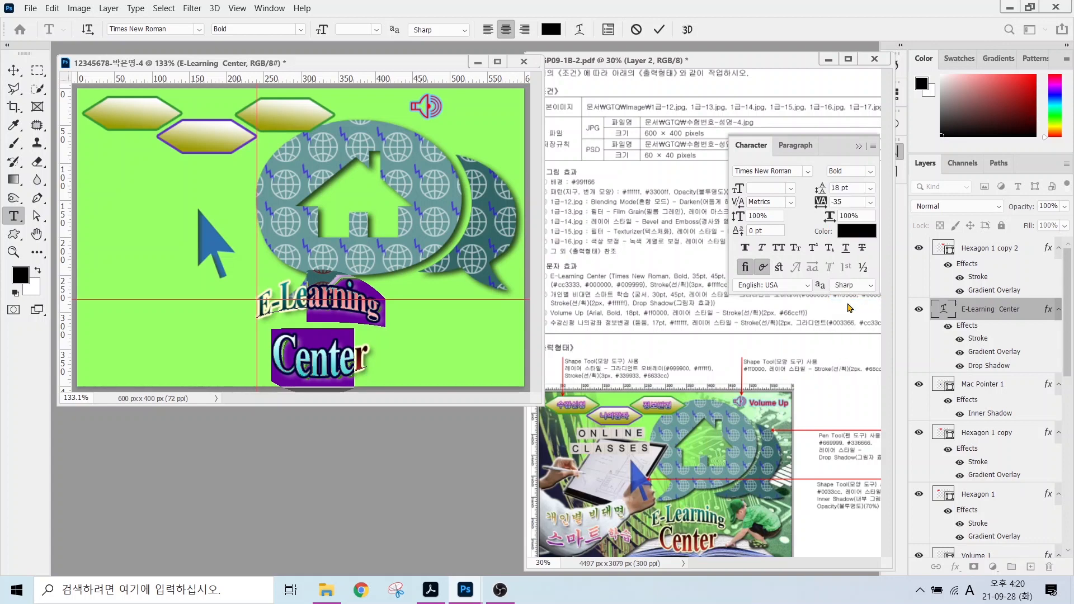
left_click(870, 188)
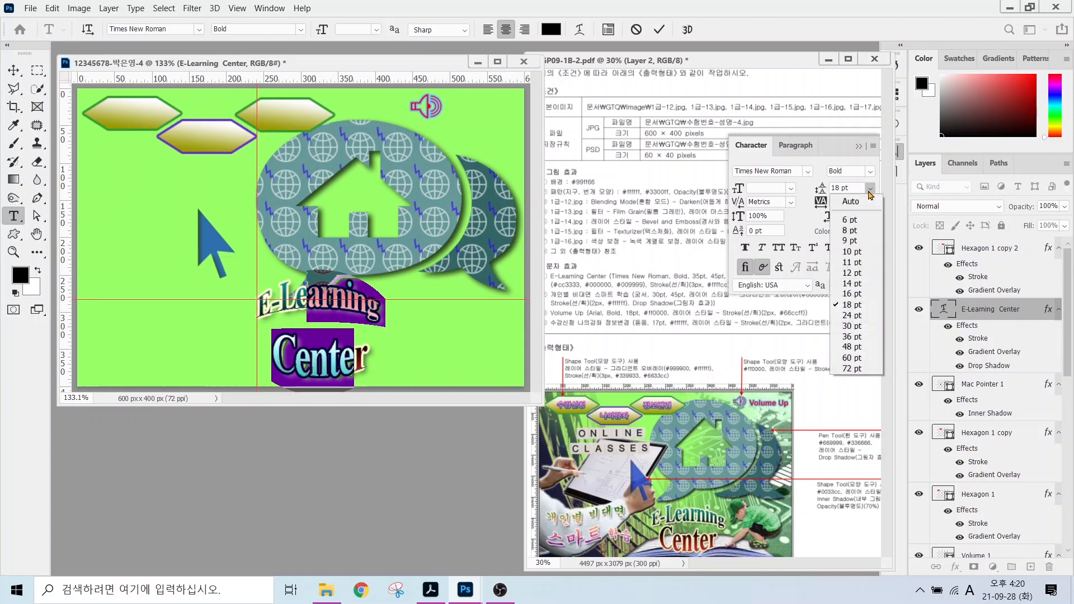
left_click(851, 283)
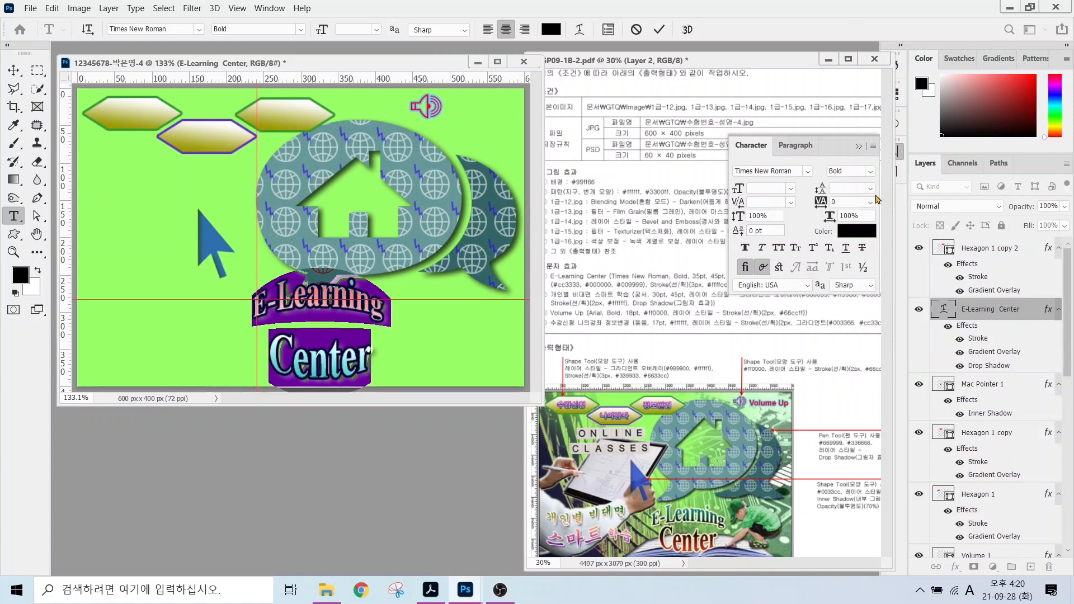
left_click(870, 188)
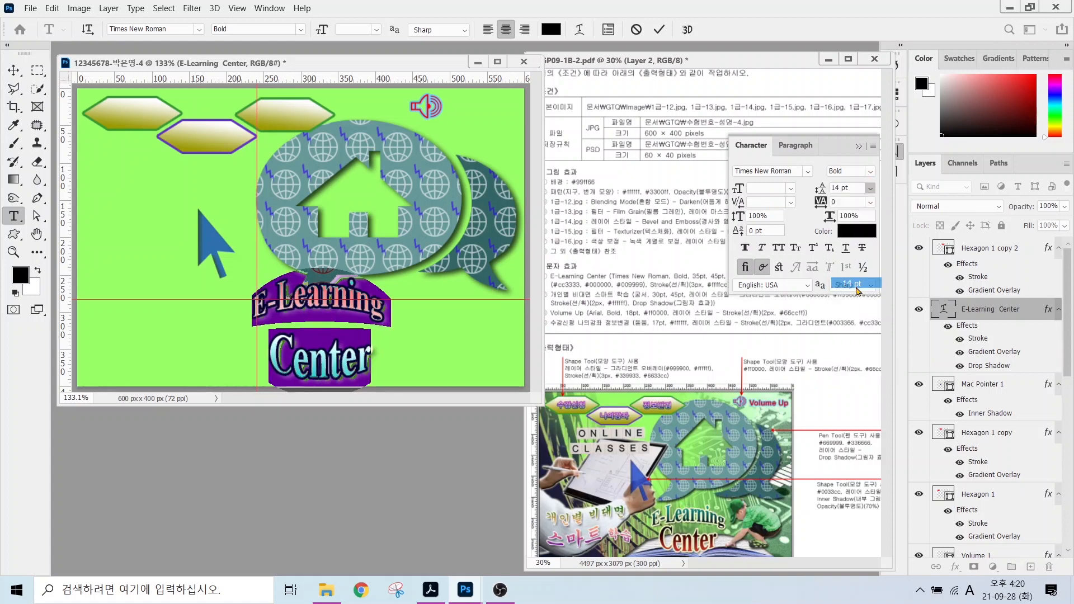
left_click(851, 336)
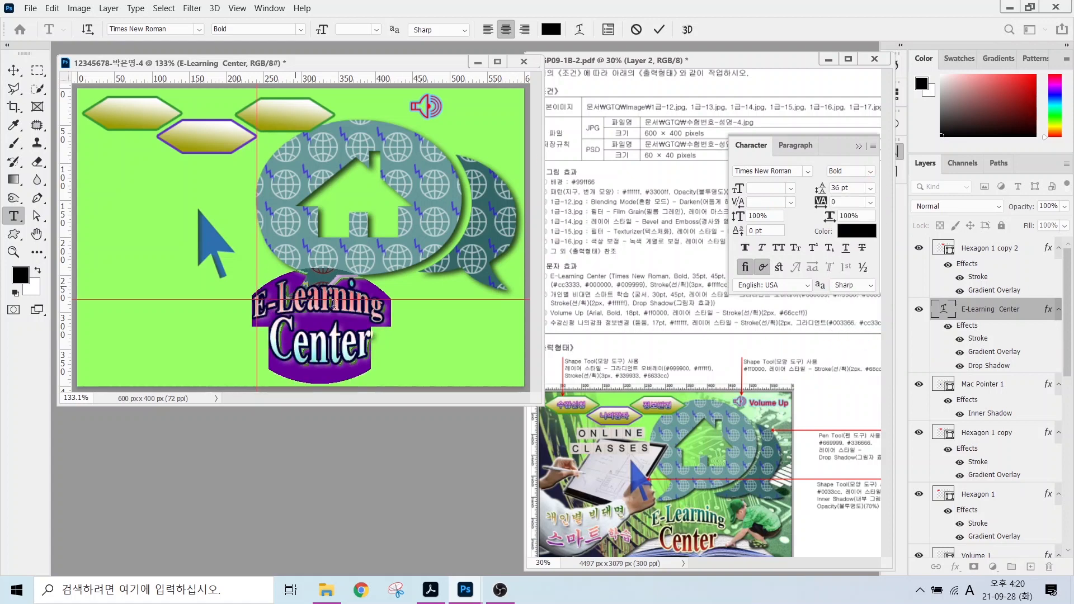
left_click(13, 71)
left_click_drag(341, 309, 373, 312)
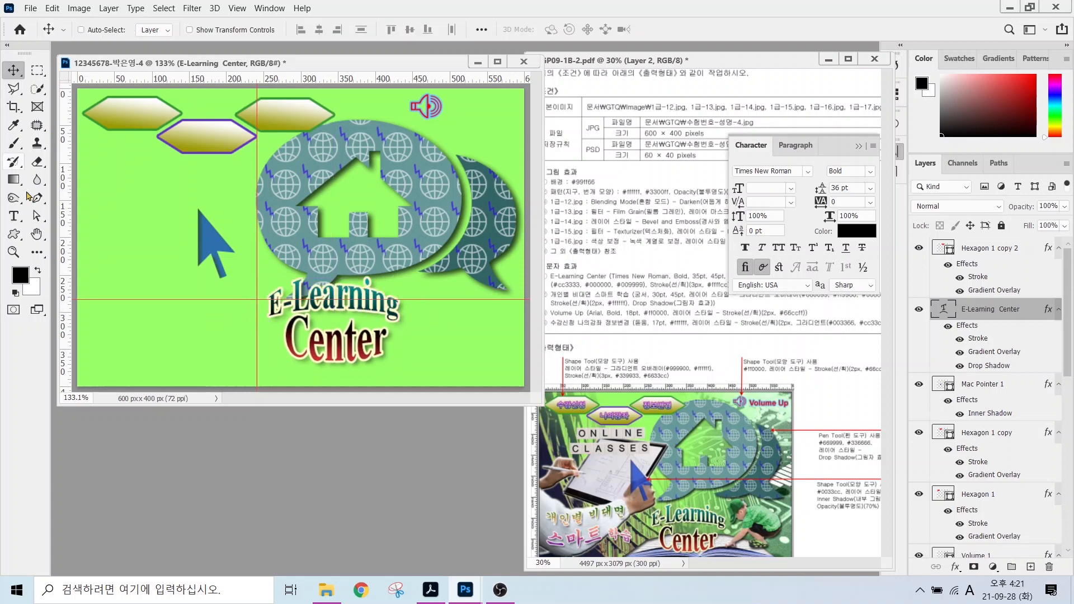
Create the 개인별 비대면 text in 궁서 30 pt and move it beside the title.
left_click(14, 216)
left_click(128, 177)
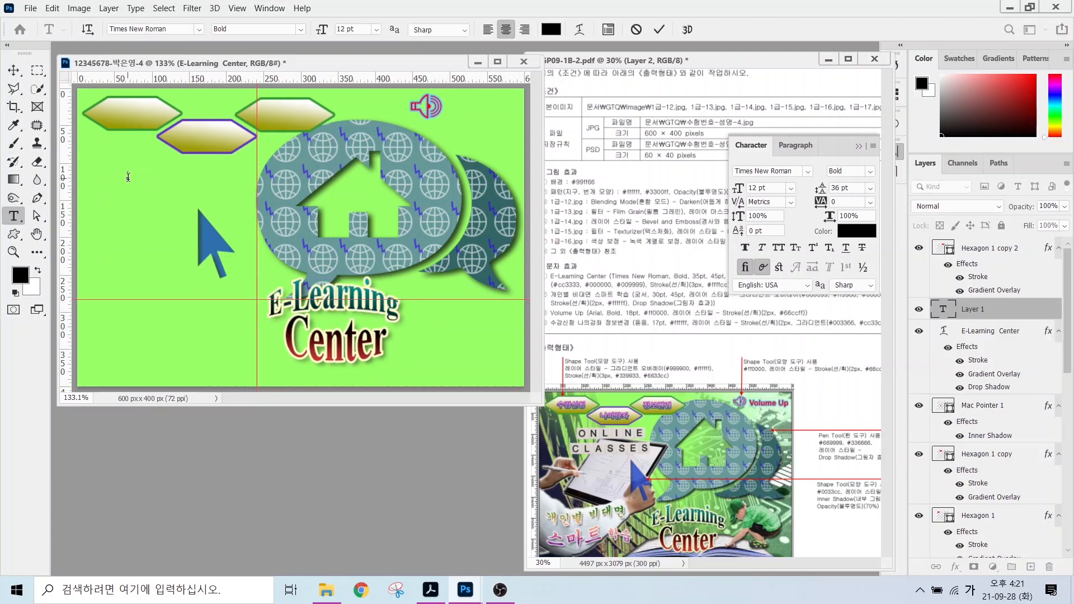
type("개인별 비대면")
key("ctrl+a")
left_click(198, 29)
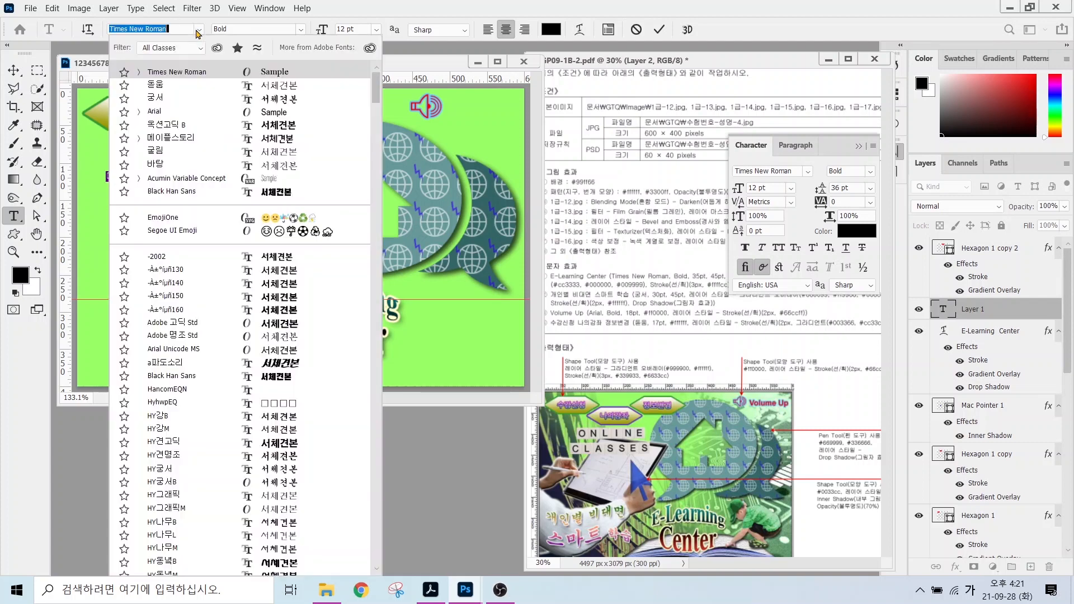
left_click(155, 98)
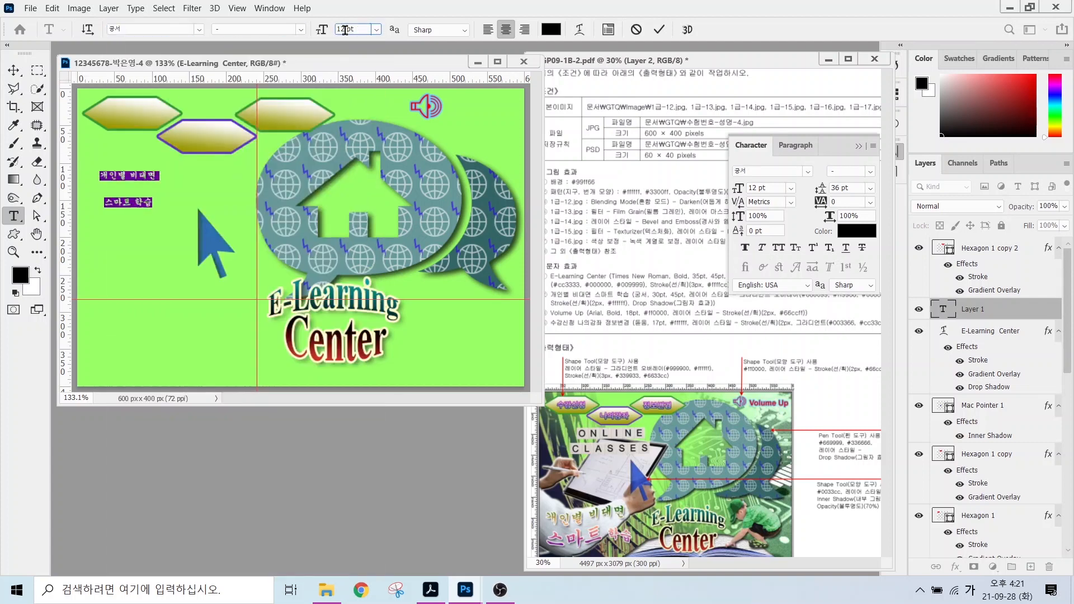
key("Return")
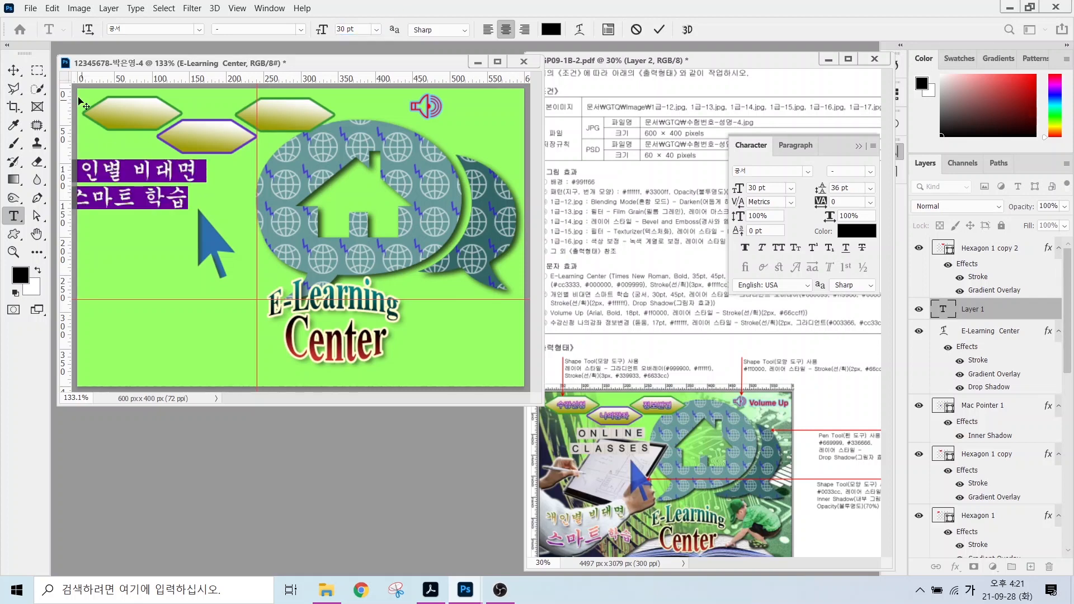
left_click(14, 69)
left_click_drag(152, 212, 189, 321)
Enlarge the second line 스마트 학습 to 45 pt and reset leading to Auto.
left_click(14, 216)
left_click_drag(106, 308, 240, 309)
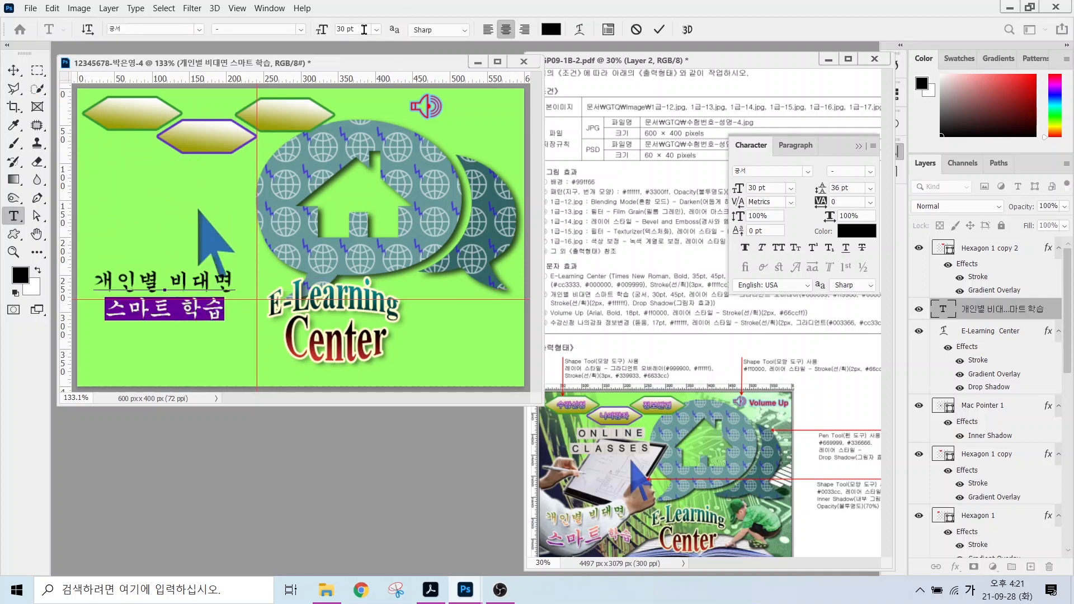
left_click(346, 29)
type("45")
key("Return")
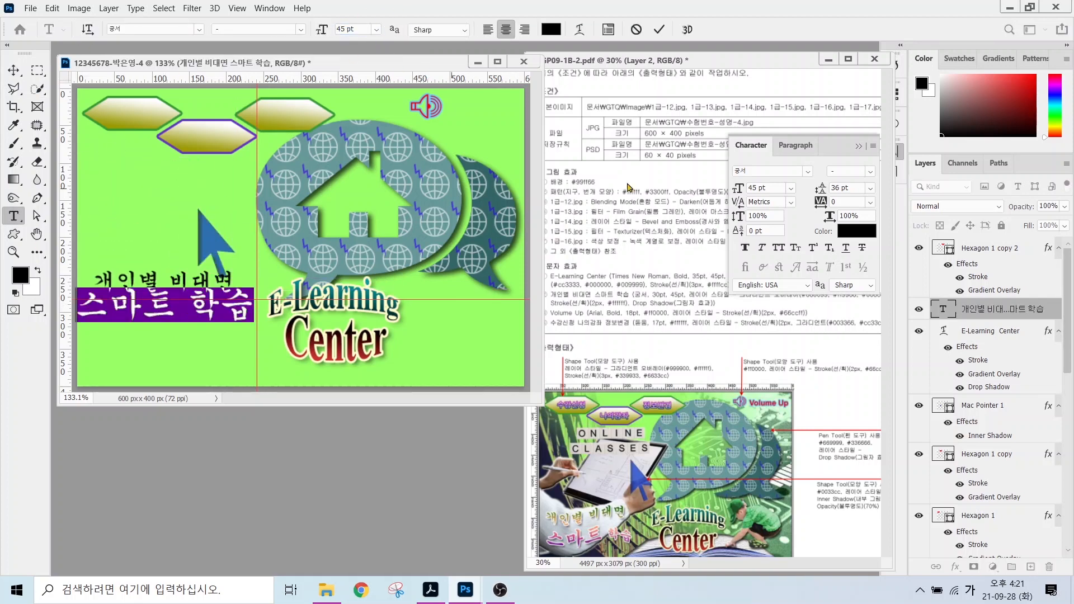
left_click_drag(162, 302, 139, 280)
left_click(869, 188)
left_click(856, 202)
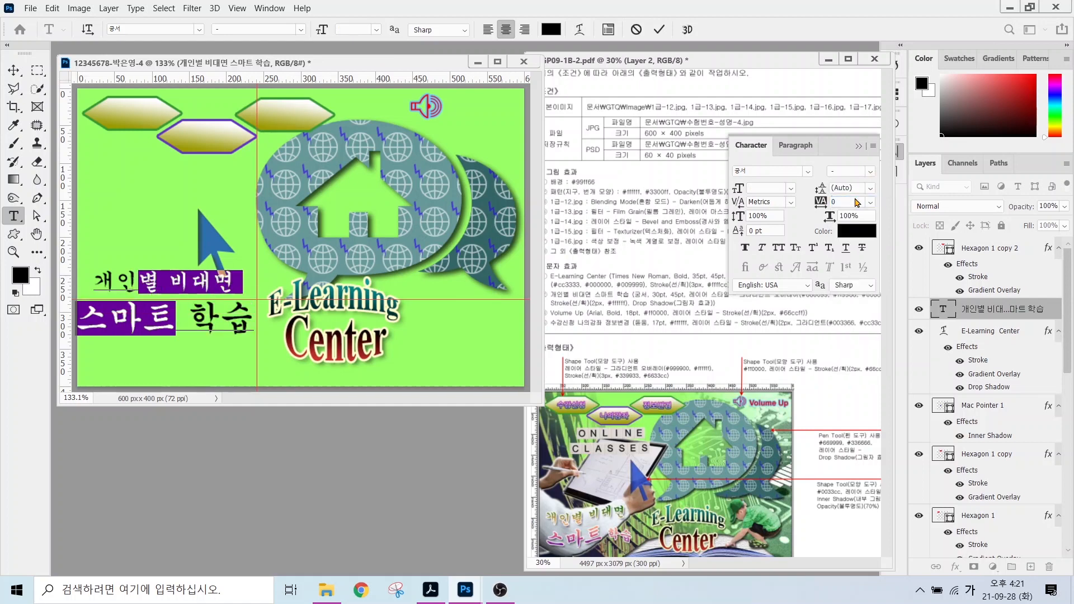
Give the Korean text a gradient overlay with stops 660099, ff9966 and 006600.
left_click(655, 29)
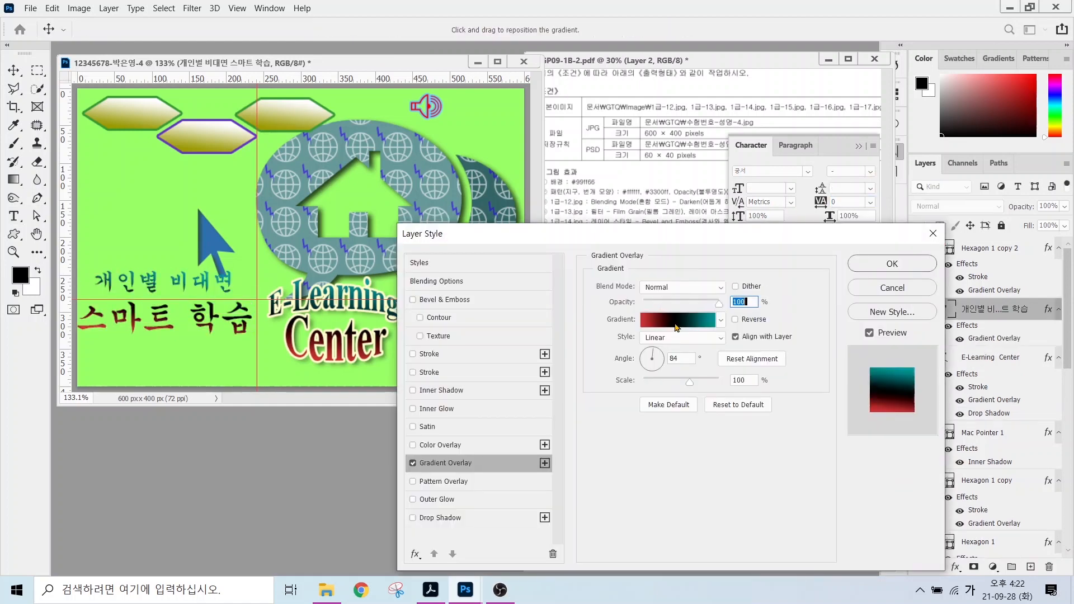
left_click(675, 319)
double_click(390, 315)
type("660099")
key("Return")
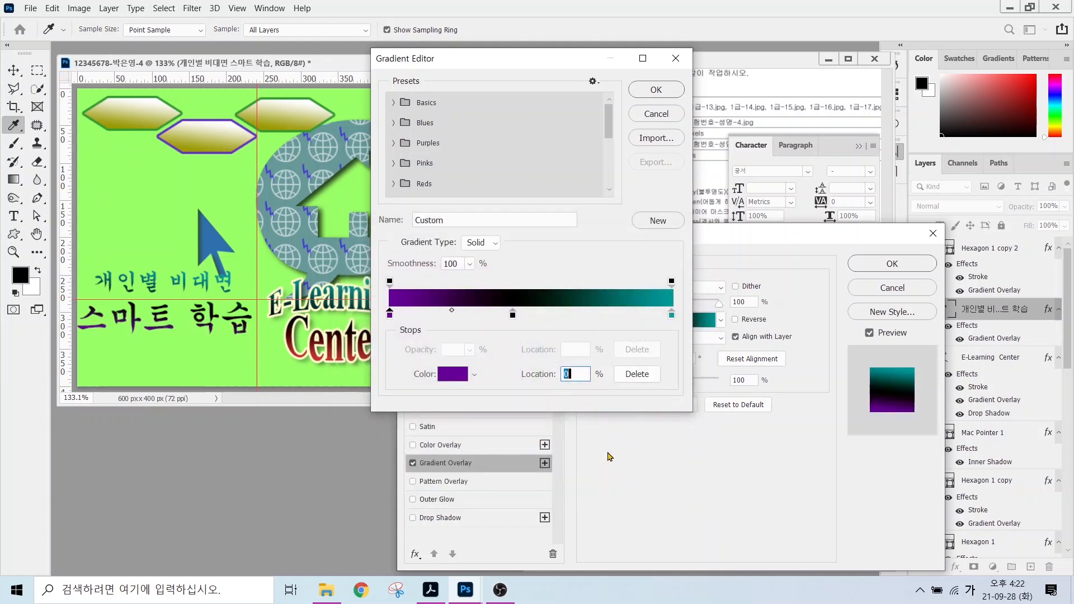
double_click(511, 315)
type("ff9966")
key("Return")
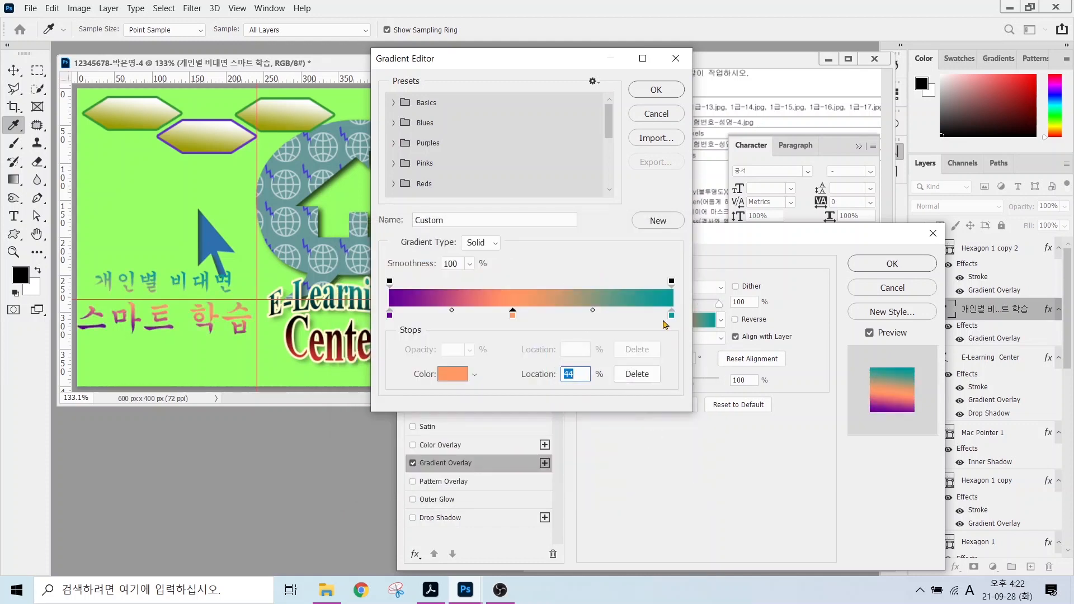
double_click(670, 315)
type("006600")
left_click(659, 257)
left_click(650, 95)
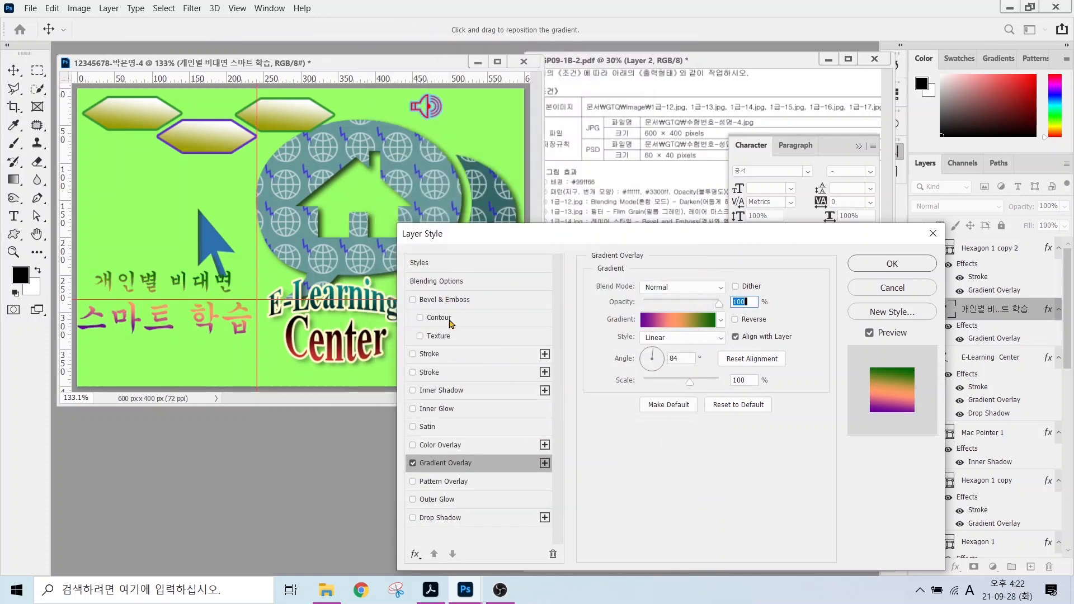
Add a stroke and a drop shadow to the Korean text.
left_click(429, 353)
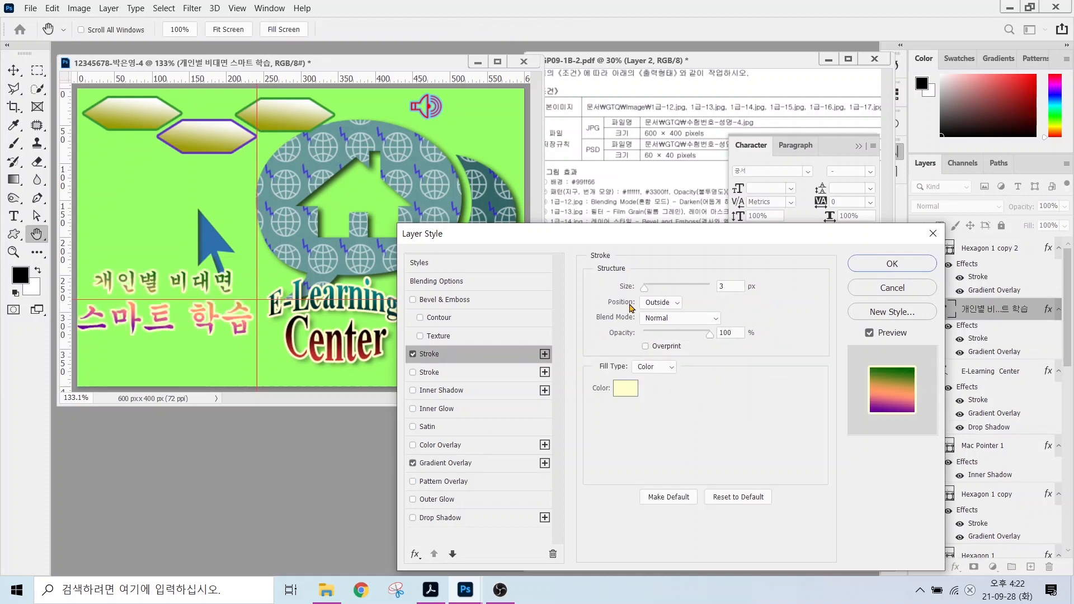
left_click(625, 387)
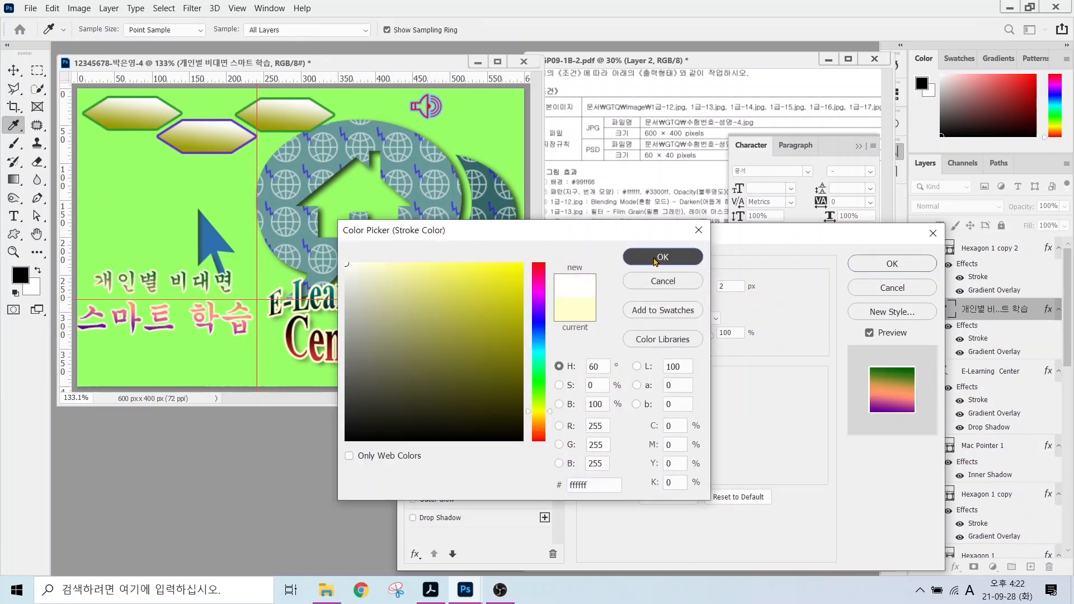
left_click(659, 257)
left_click(440, 517)
left_click(892, 263)
Apply a Flag warp with -19% bend and nudge the text down and right.
left_click(579, 29)
left_click(508, 254)
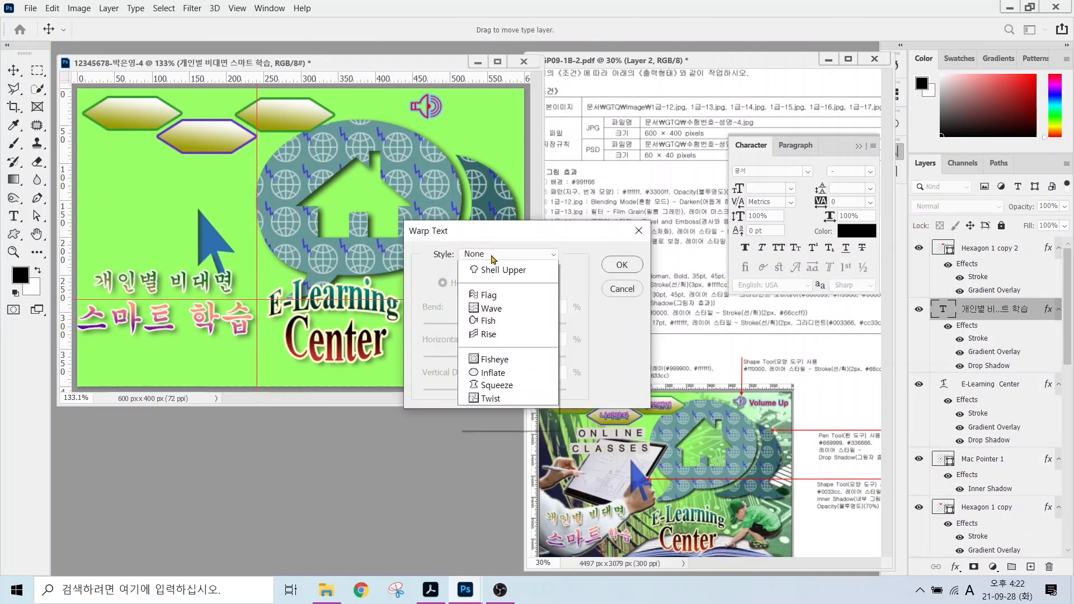
left_click(503, 408)
left_click_drag(523, 329, 485, 330)
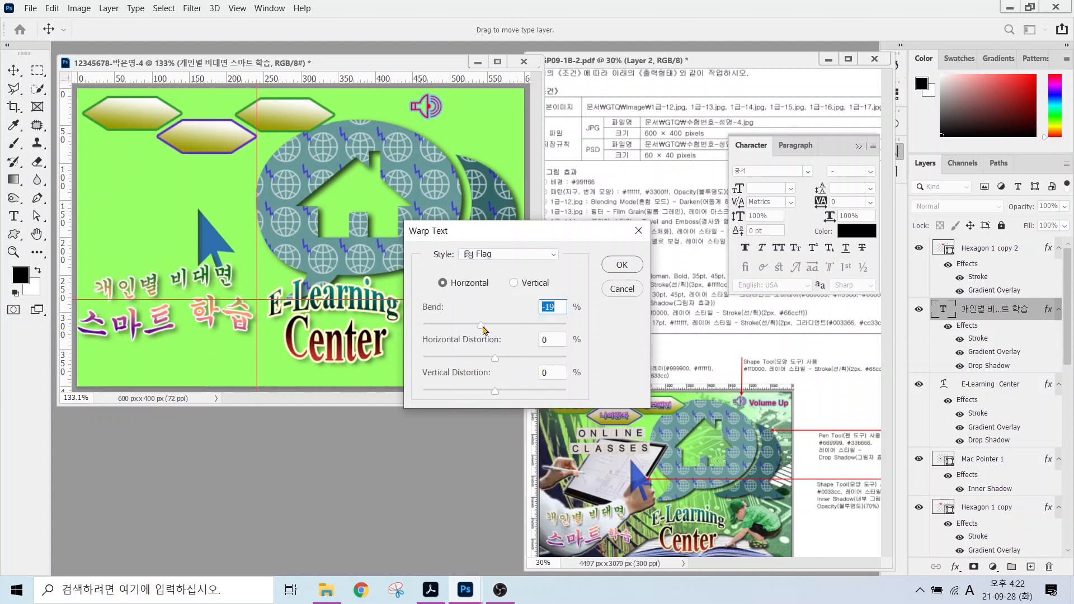
left_click(620, 265)
key("v")
left_click_drag(174, 319, 181, 340)
key("t")
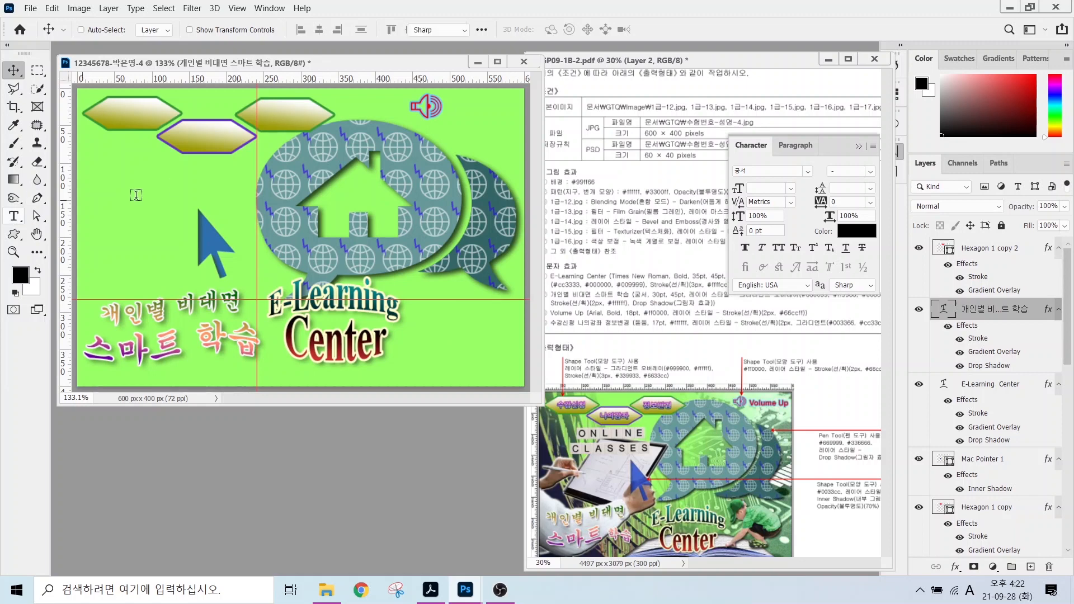
left_click(138, 193)
Type 'Volume Up' and set it in Arial Bold at 18 pt.
key("BackSpace")
key("BackSpace")
key("BackSpace")
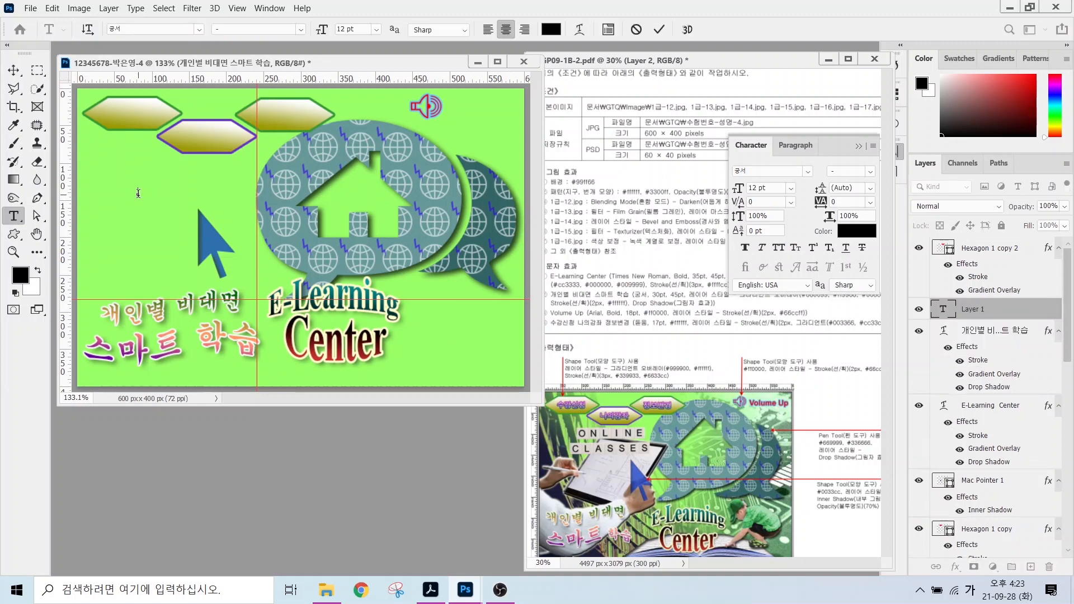
type("Volume Up")
key("ctrl+Return")
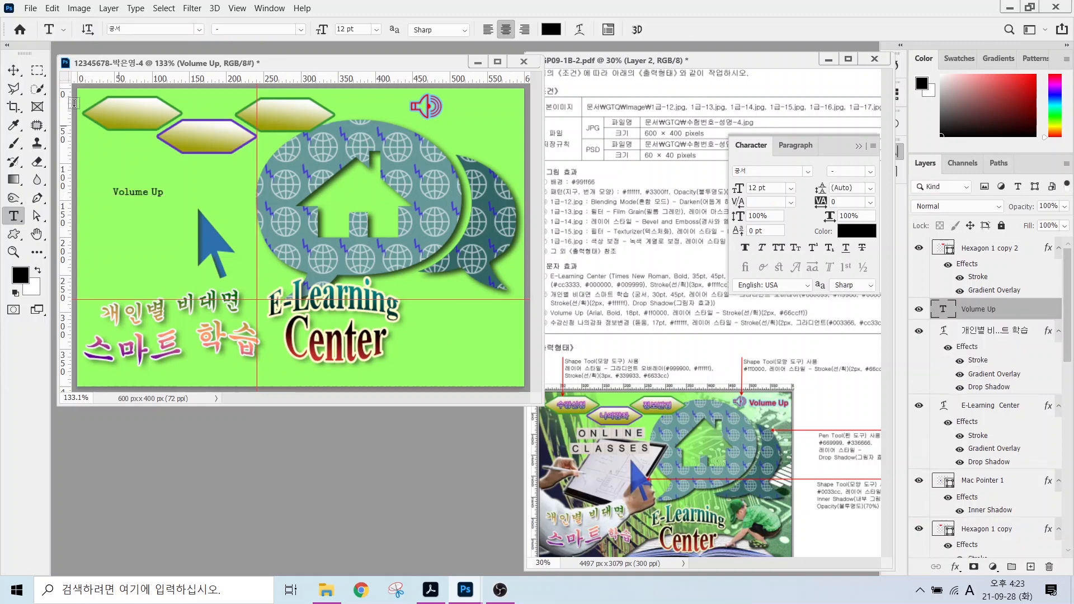
left_click(199, 30)
type("Arial")
key("Tab")
type("Bold")
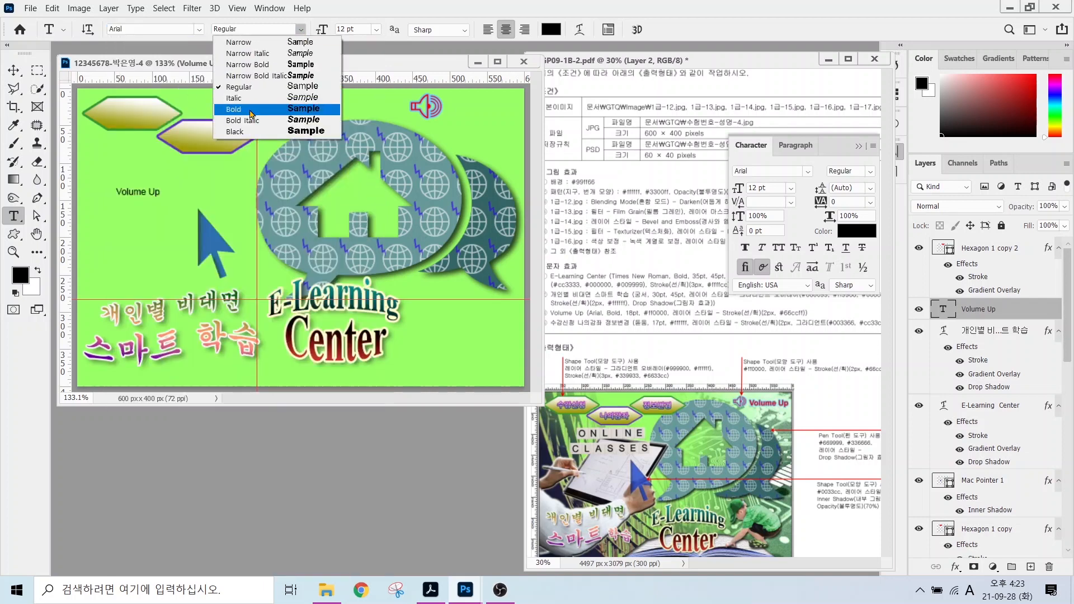
key("Tab")
key("Return")
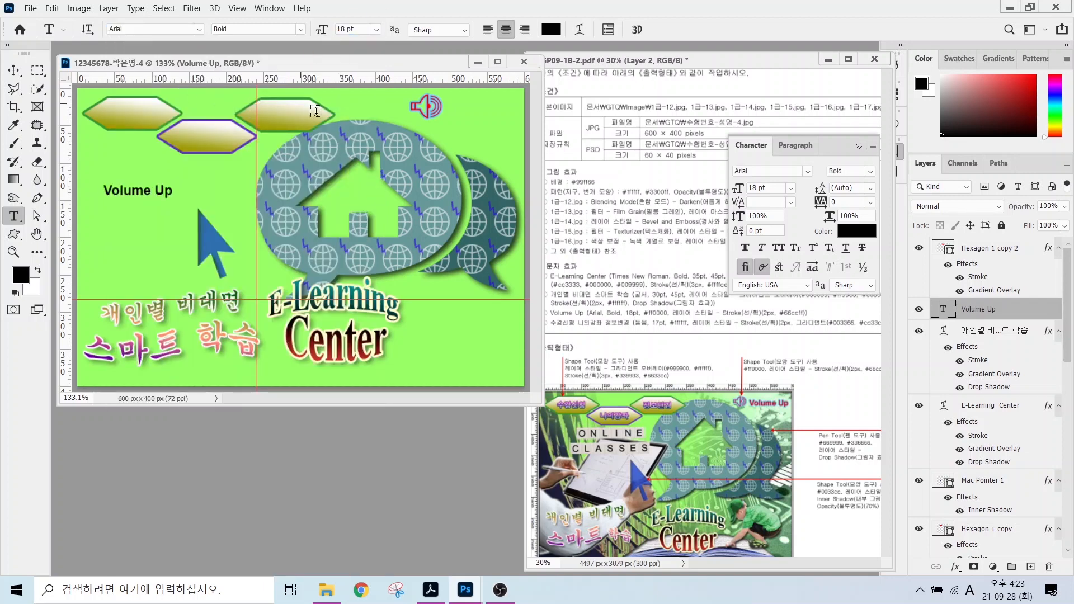
Colour Volume Up red (ff0000) and add a light blue 66ccff stroke.
left_click(551, 29)
type("ff0000")
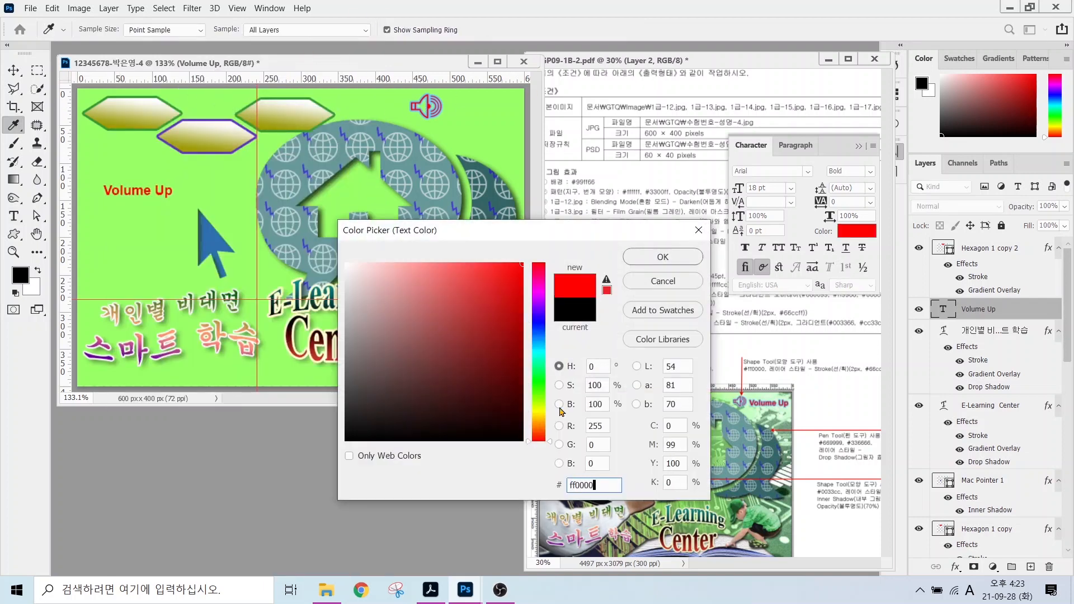
key("Return")
left_click(954, 567)
left_click(977, 463)
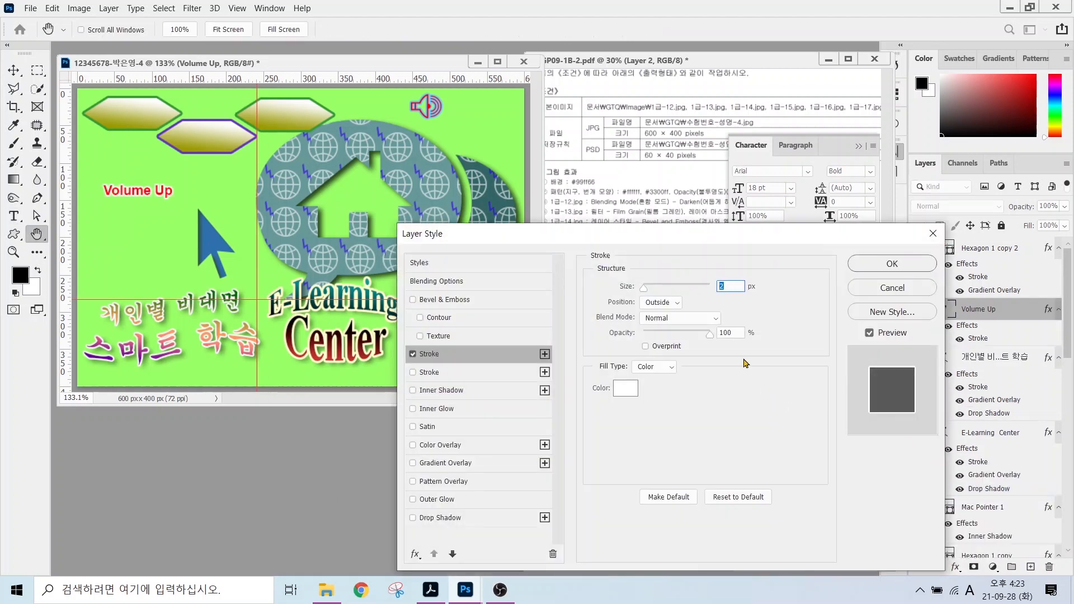
left_click(626, 391)
type("66ccff")
key("Return")
left_click(878, 268)
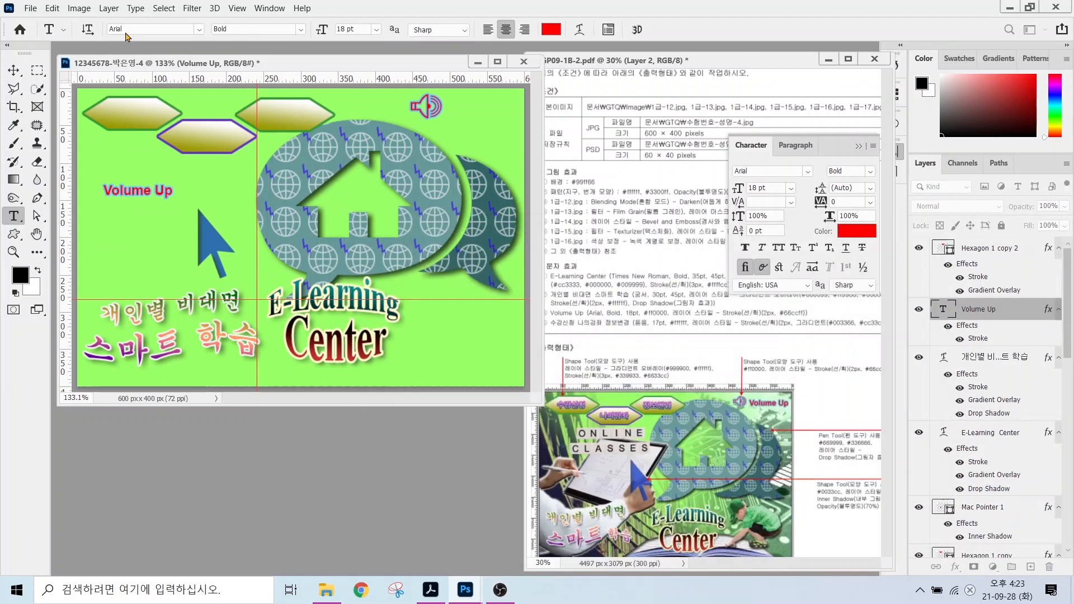
Move Volume Up beside the top-right speaker icon.
left_click(14, 70)
left_click_drag(134, 196, 479, 112)
left_click(13, 216)
left_click(103, 169)
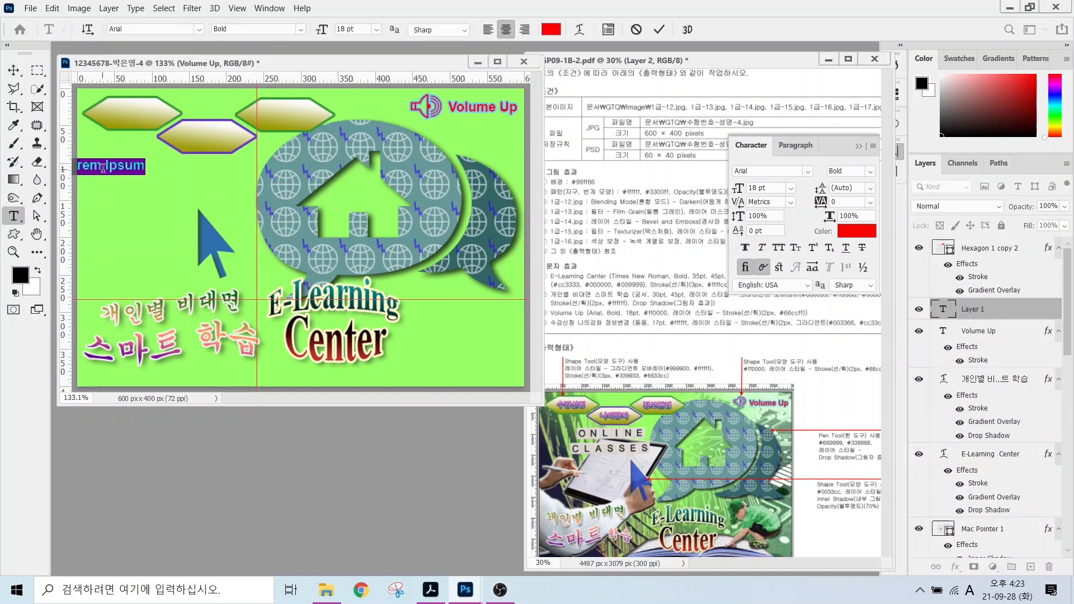
Type the 수강신청 label in white 돋움 at 17 pt.
type("tnrkdtlscjd")
key("ctrl+Return")
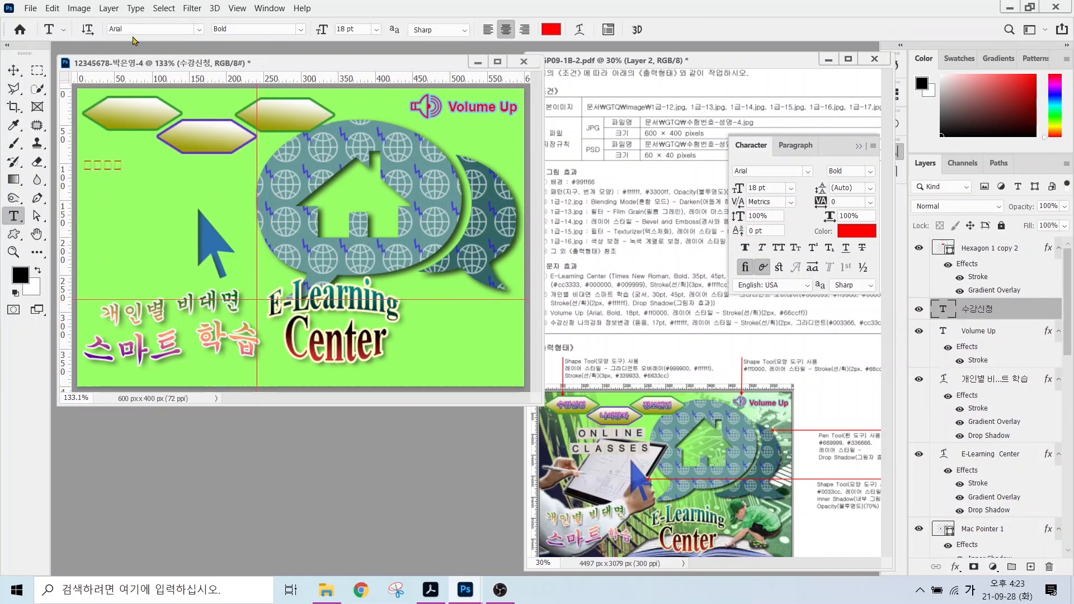
left_click(199, 29)
left_click(168, 111)
left_click(340, 30)
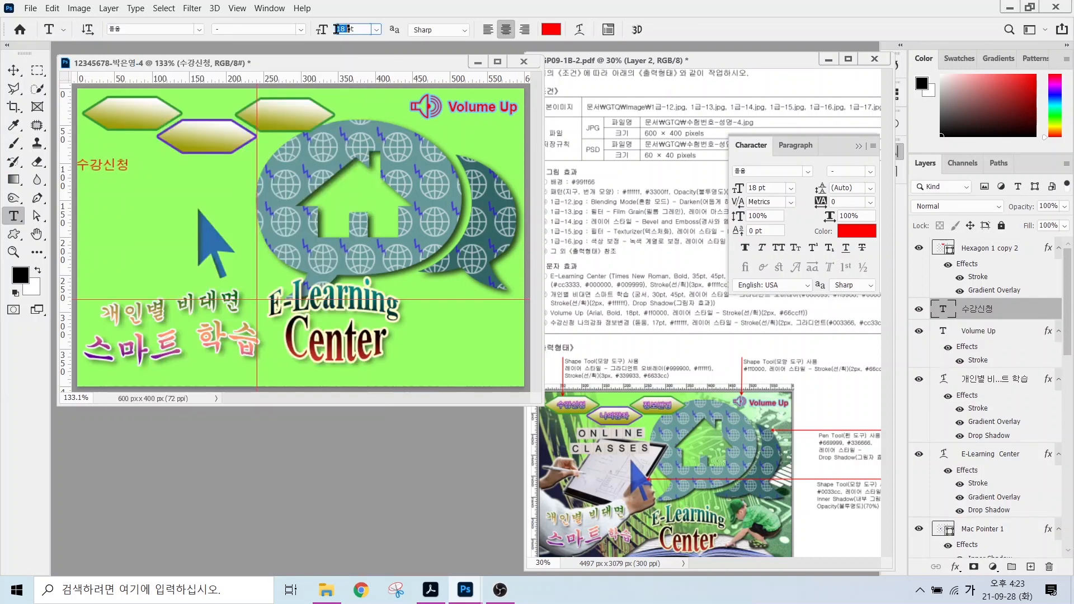
type("17")
key("Return")
left_click(551, 29)
type("ffffff")
left_click(661, 253)
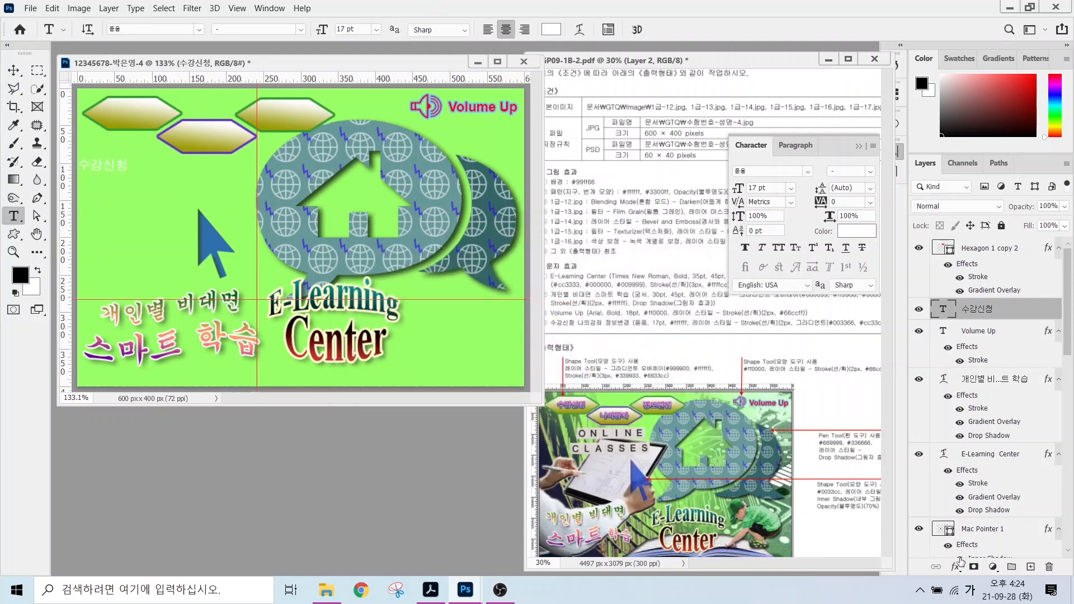
Add a gradient-filled stroke effect to the 수강신청 label.
left_click(955, 567)
left_click(975, 463)
left_click(655, 366)
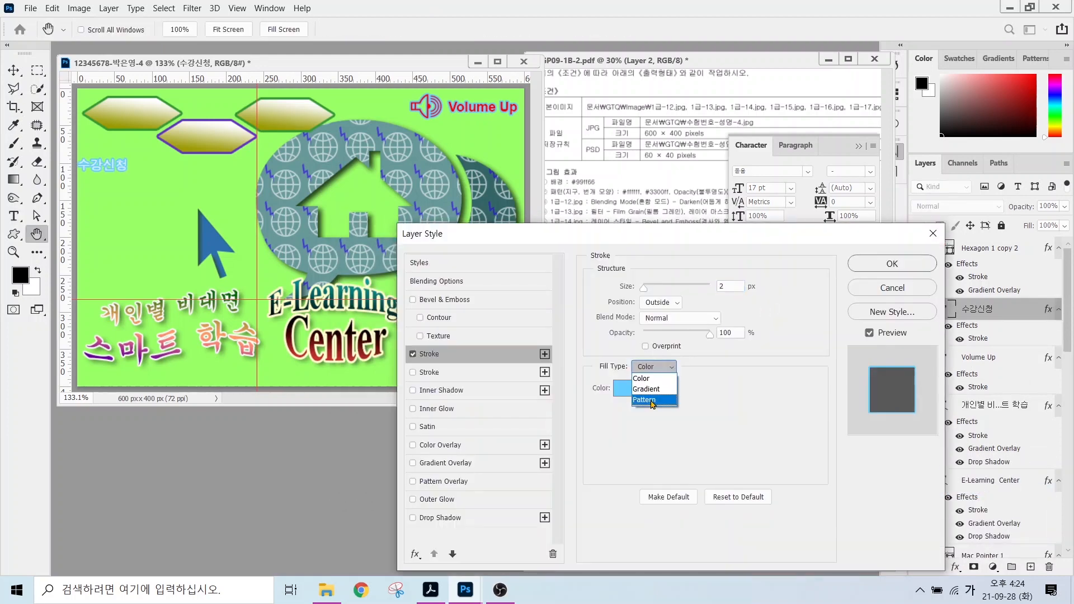
left_click(637, 390)
left_click(630, 393)
left_click(392, 321)
Set the stroke gradient from navy 003366 to magenta cc33cc at a 90° angle.
left_click(453, 373)
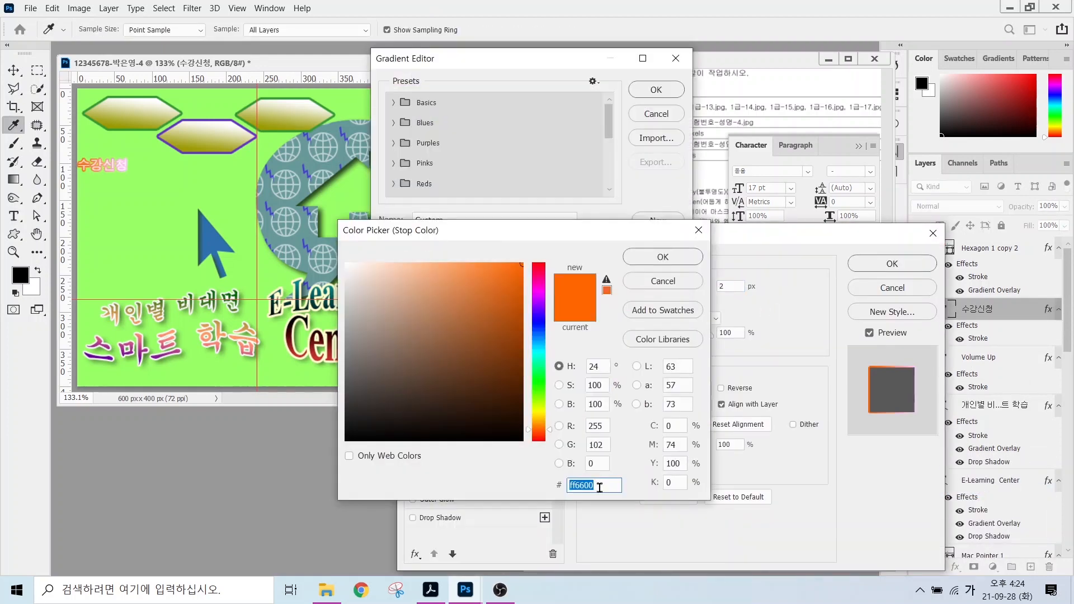
type("003366")
key("Return")
double_click(672, 314)
type("cc33cc")
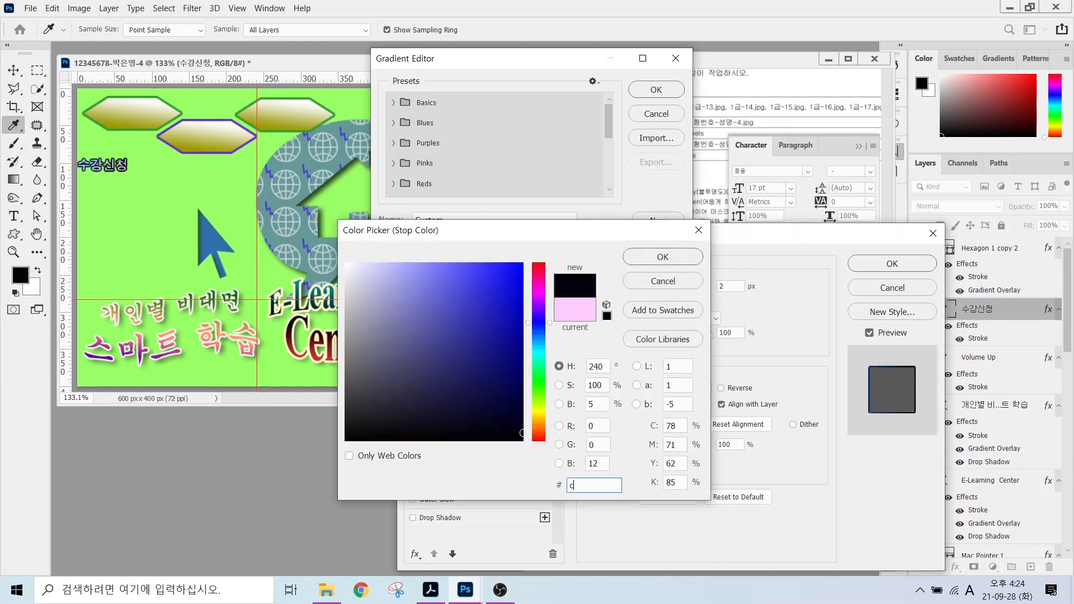
key("Return")
left_click(656, 91)
double_click(660, 424)
type("90")
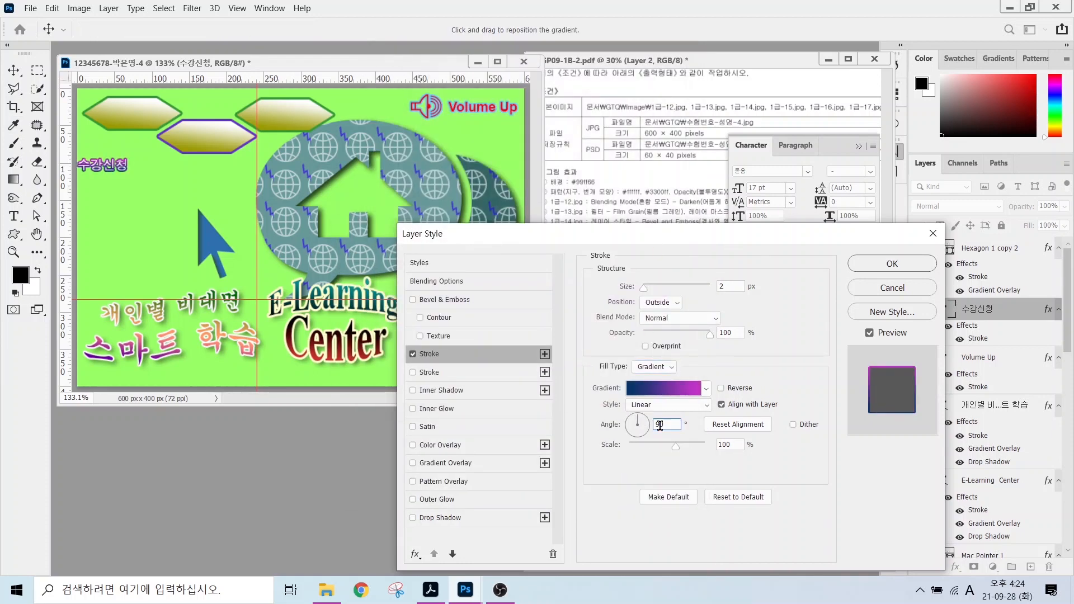
left_click(870, 272)
Move 수강신청 onto the first hexagon and place the third hexagon beneath the text layers.
key("v")
left_click_drag(153, 186, 285, 135)
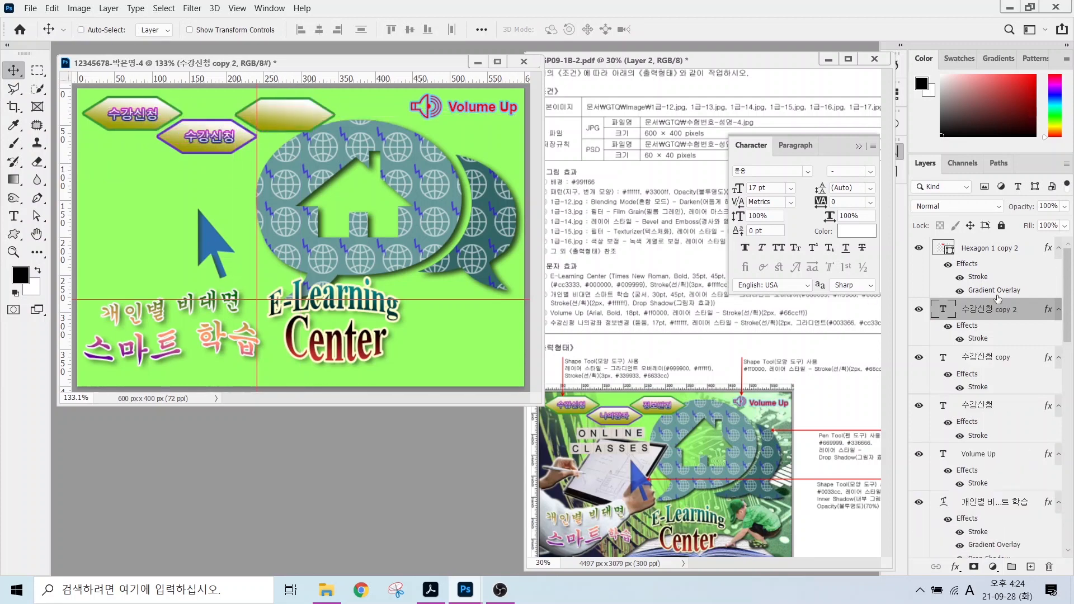
left_click_drag(980, 250, 995, 449)
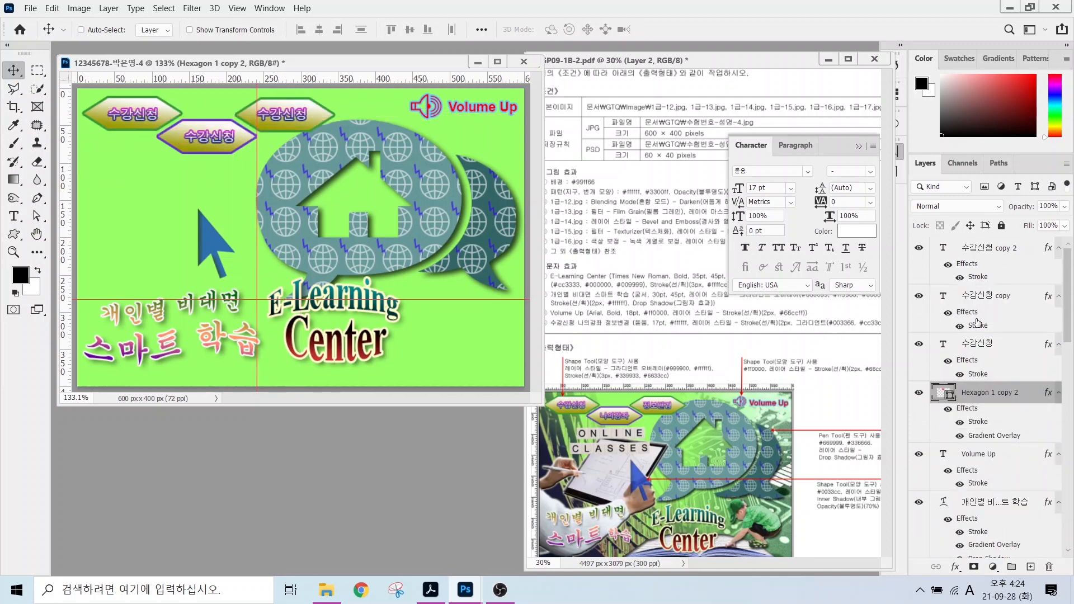
left_click(974, 249)
Relabel the third hexagon 정보변경 and the second hexagon 나의강좌.
left_click(13, 216)
left_click_drag(257, 115, 308, 117)
type("w")
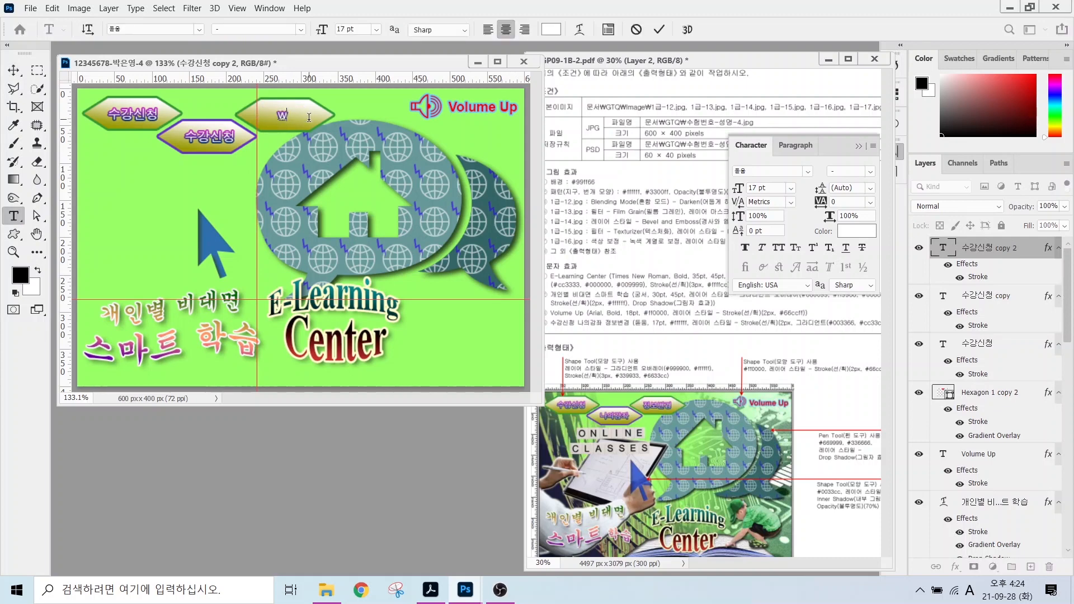
type("정보변경")
key("ctrl+Return")
left_click_drag(186, 138, 250, 140)
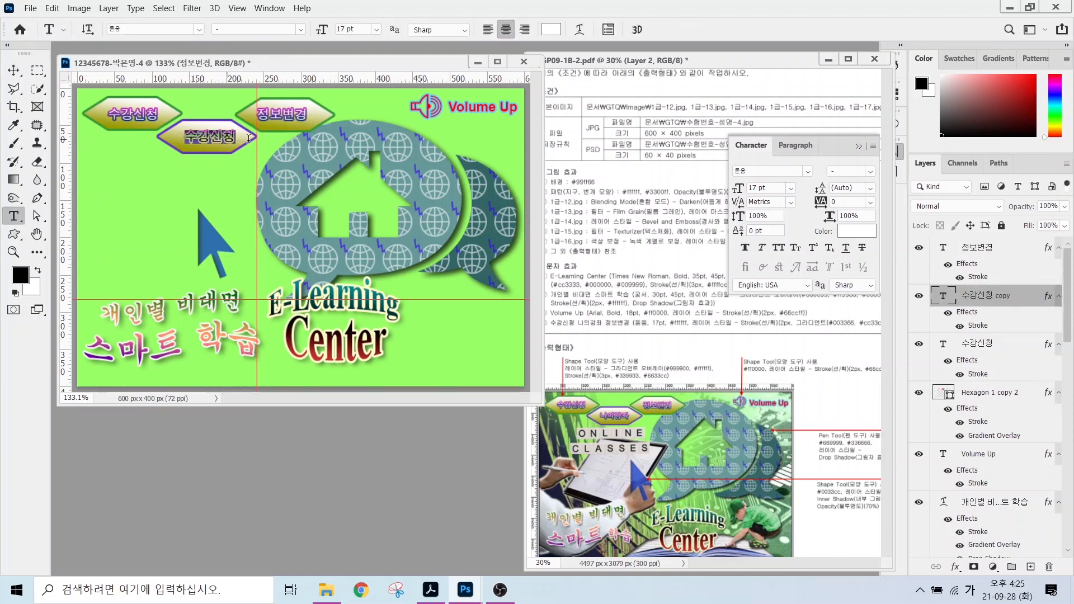
type("나의강좌")
key("ctrl+Return")
key("v")
key("alt+bracketright")
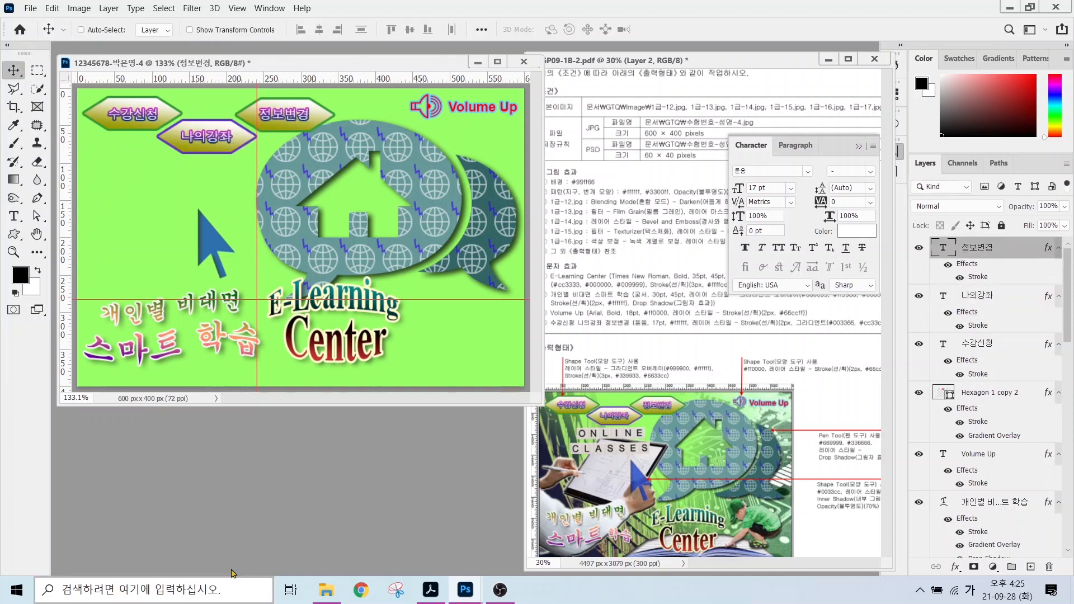
Show photo layers 1-12 through 1-17, then nudge the blue arrow and E-Learning Center title.
scroll(1001, 297, "down", 10)
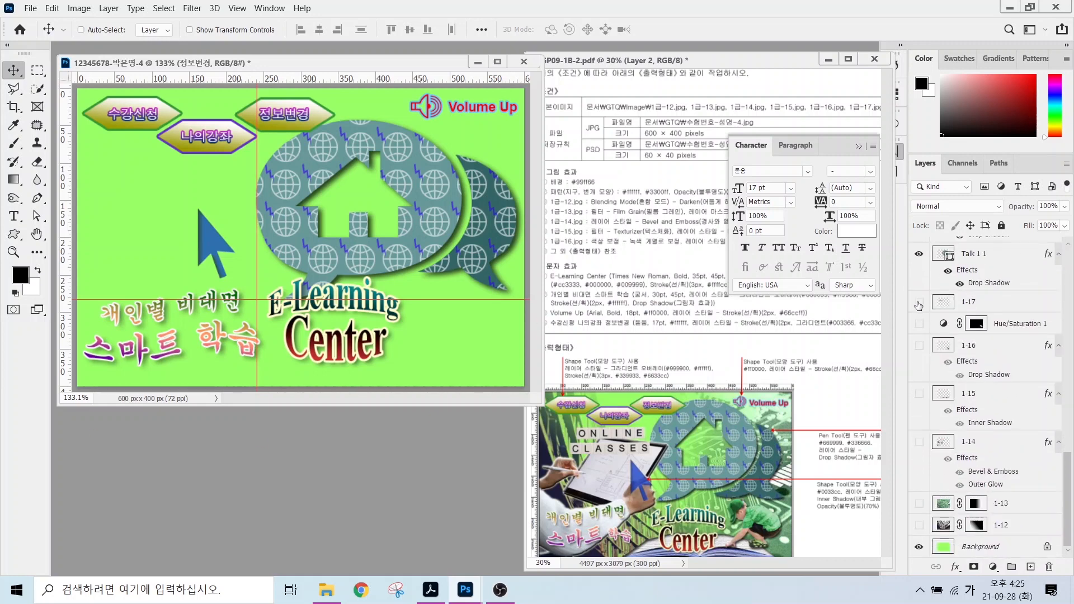
left_click_drag(918, 305, 919, 524)
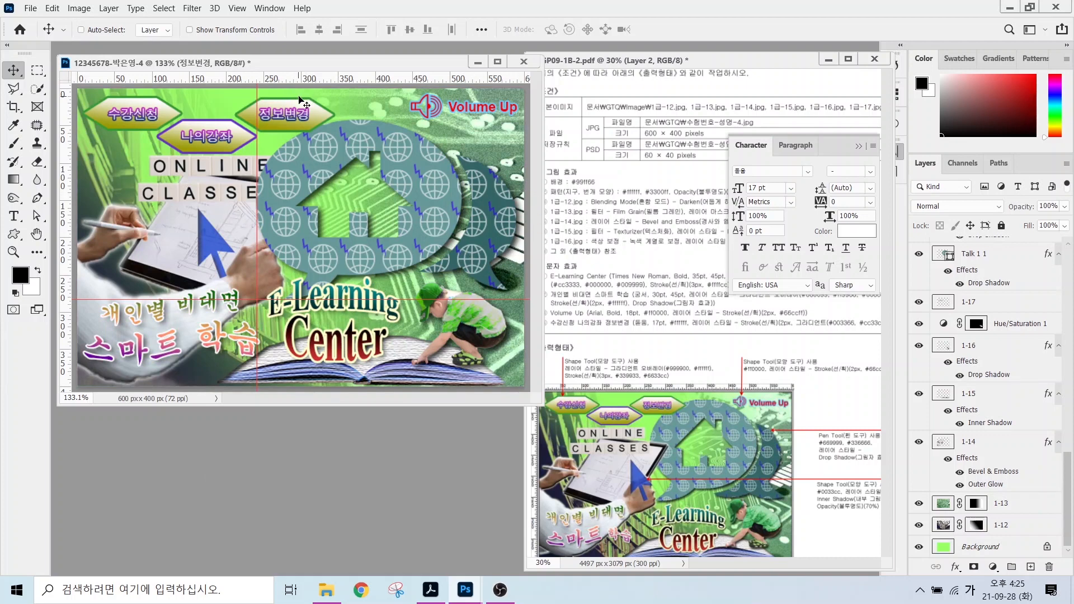
scroll(1057, 257, "up", 10)
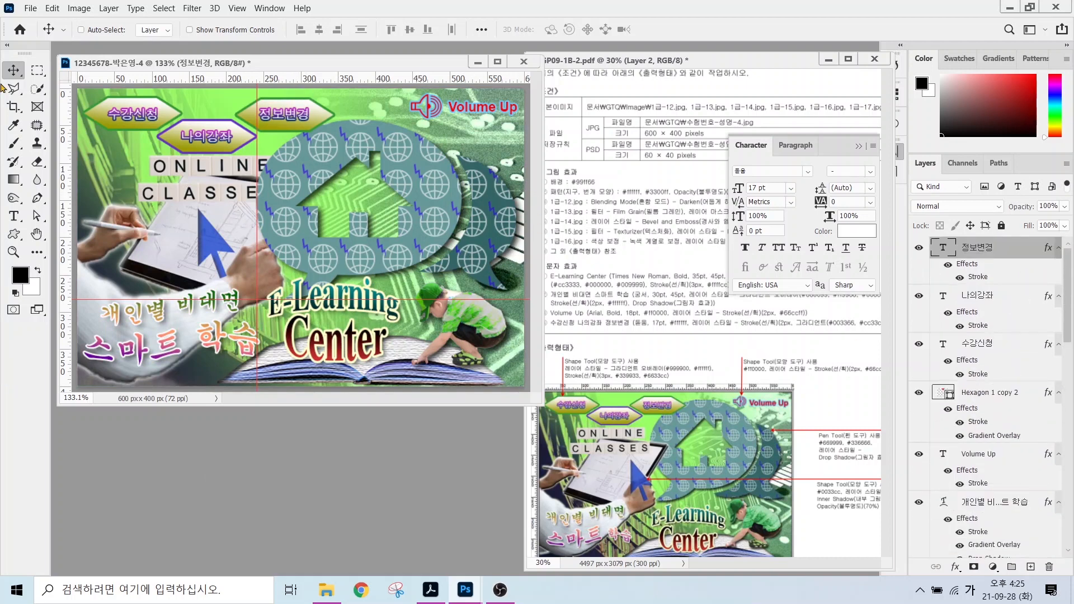
left_click_drag(208, 243, 240, 237)
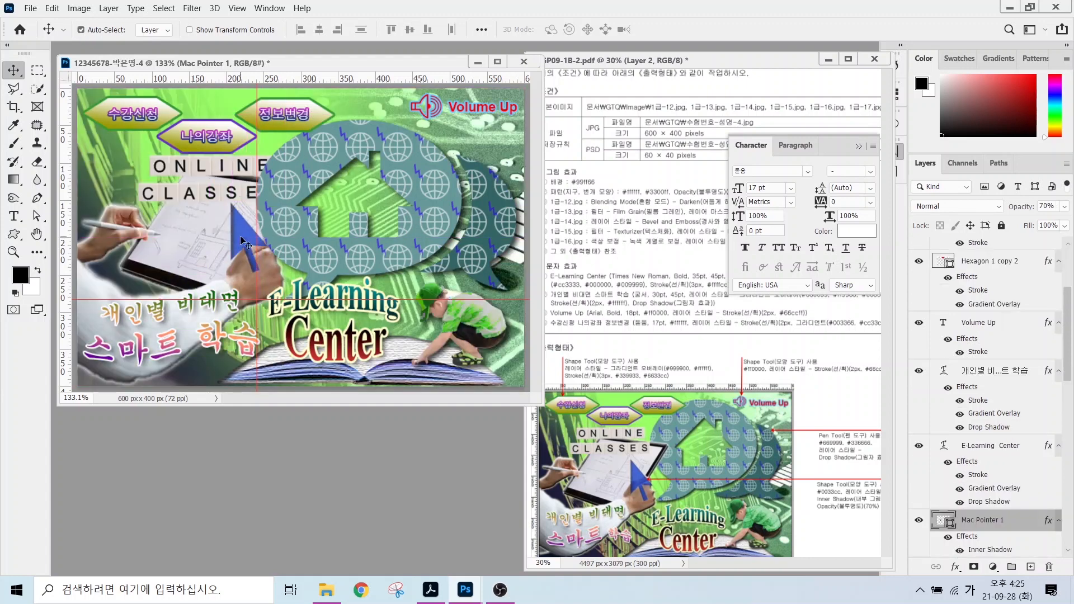
mouse_move(329, 352)
left_mouse_down()
mouse_move(342, 350)
mouse_move(342, 364)
left_mouse_up()
Set 학습 in the Korean headline to 30 pt and raise ONLINE CLASSES layer 1-17 above Hexagon 1 copy.
left_click(178, 311)
double_click(191, 334)
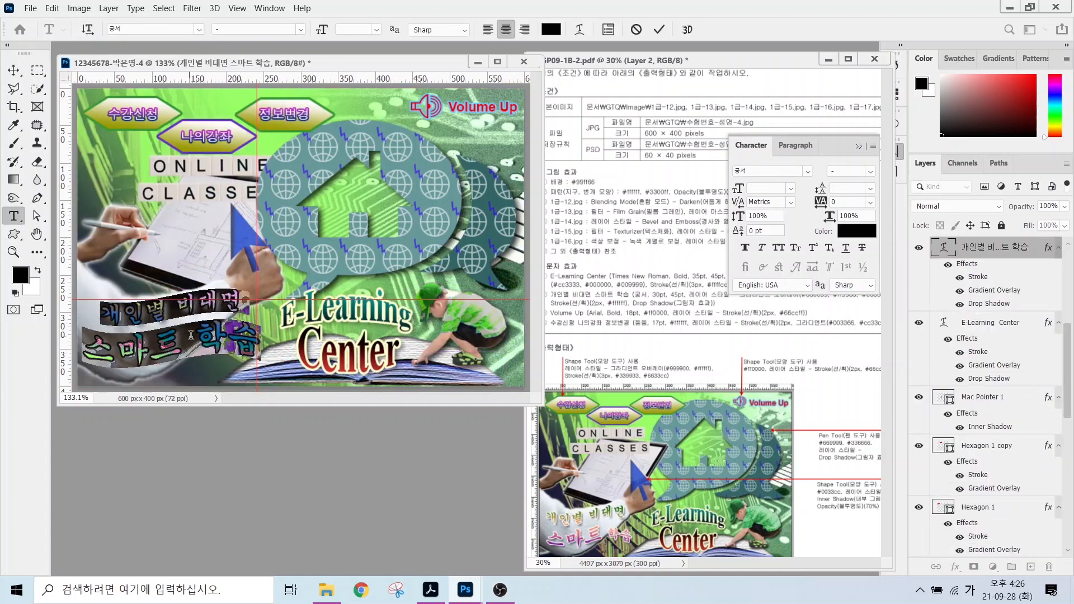
left_click_drag(191, 334, 258, 335)
left_click_drag(369, 30, 287, 36)
type("30")
key("Return")
left_click(429, 260)
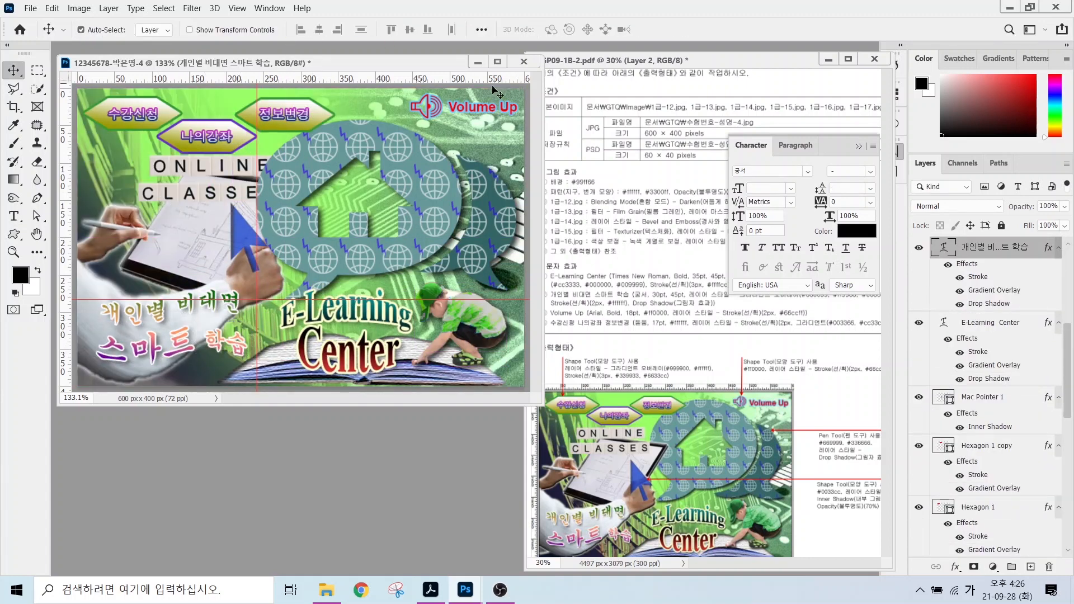
left_click(248, 190)
left_click_drag(976, 544, 973, 248)
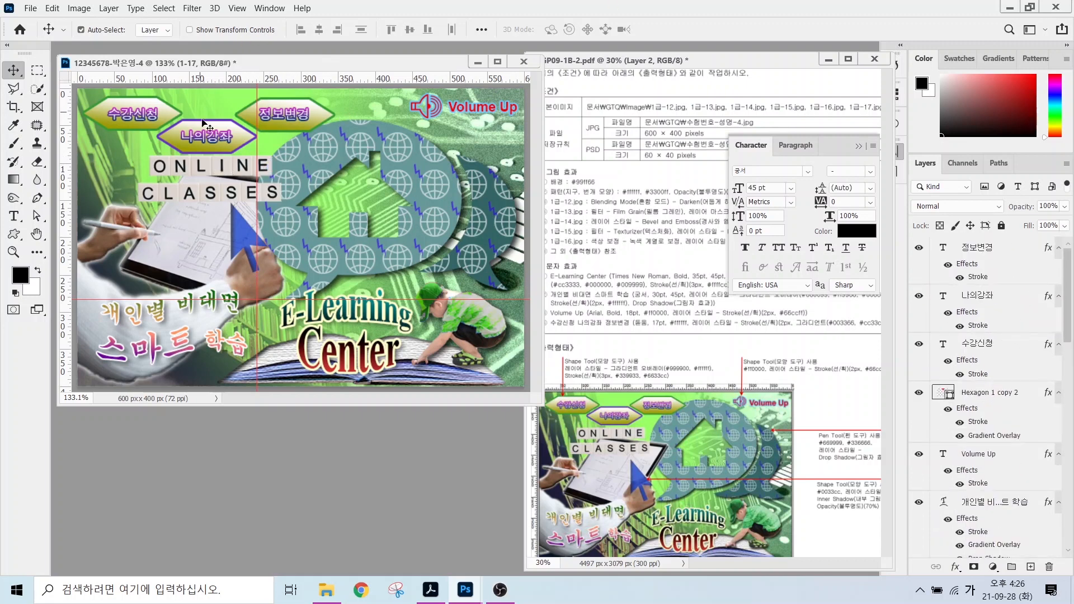
Clear all guides from the canvas and hide the rulers via the View menu.
left_click(240, 8)
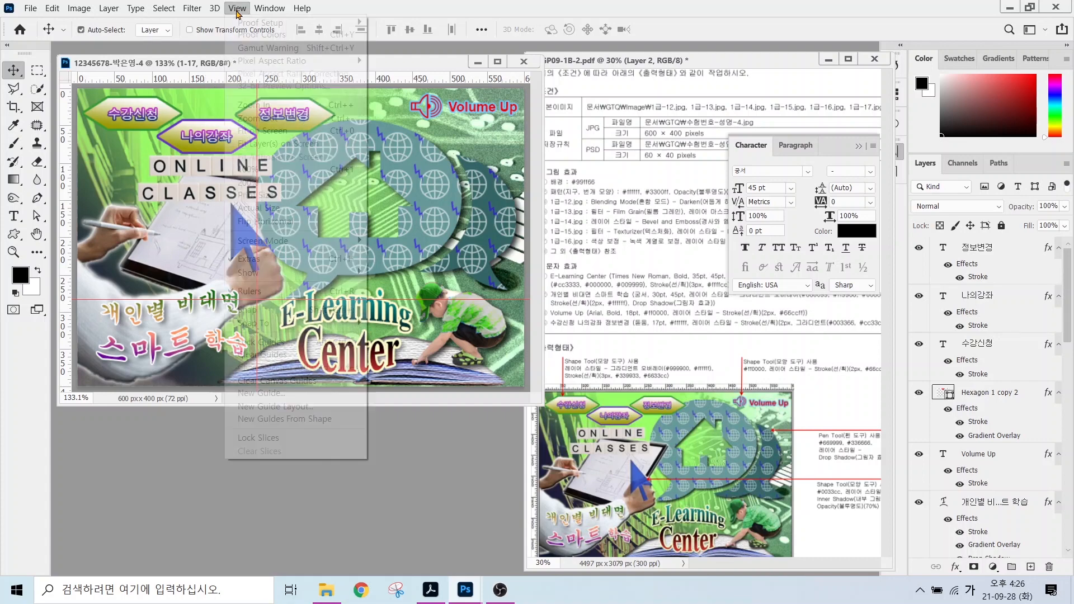
left_click(260, 355)
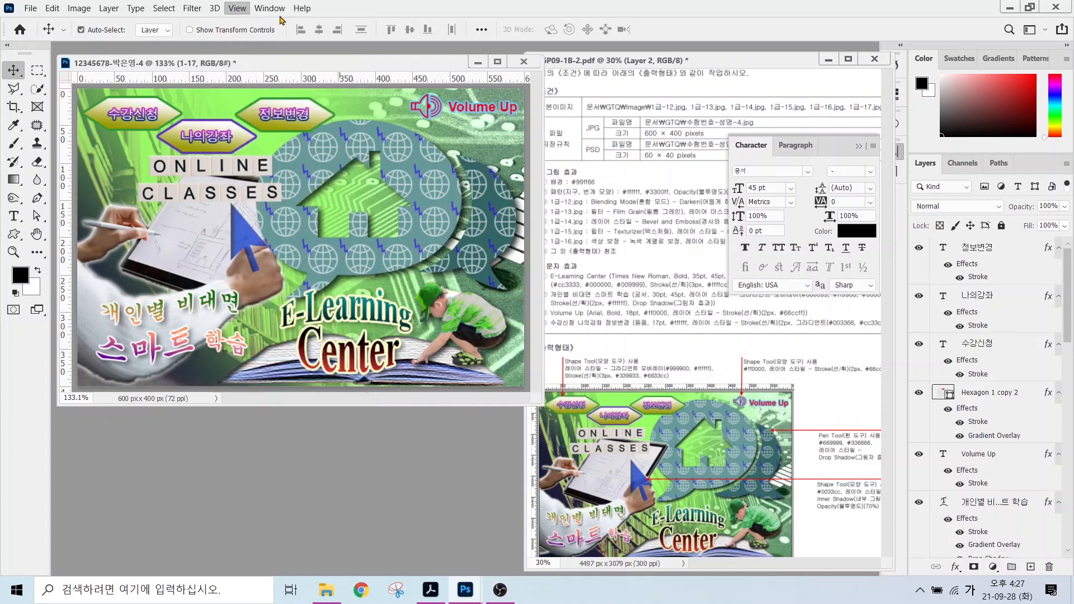
left_click(237, 8)
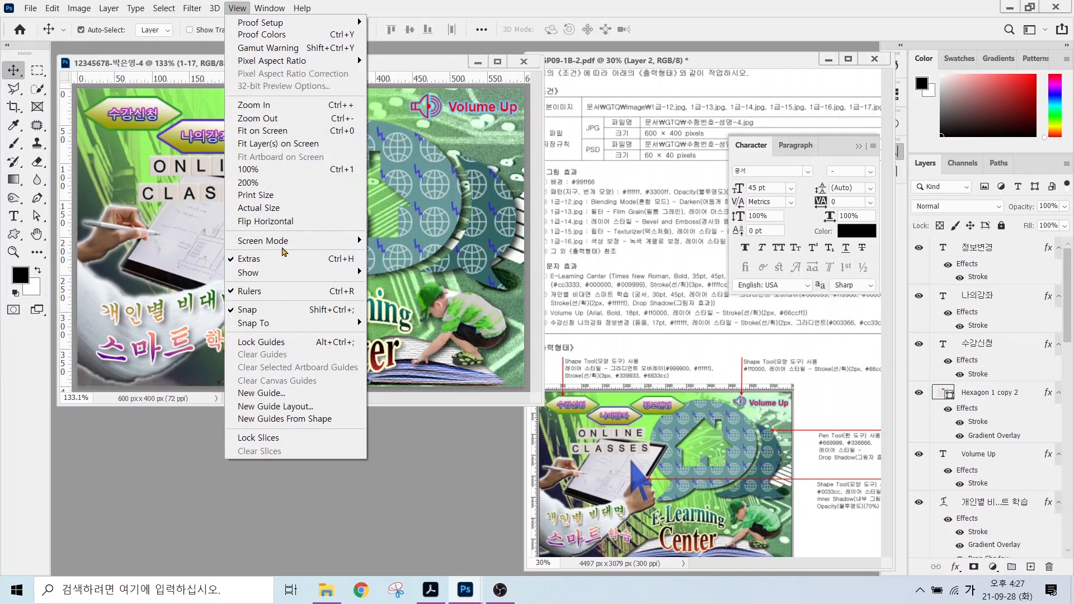
left_click(253, 292)
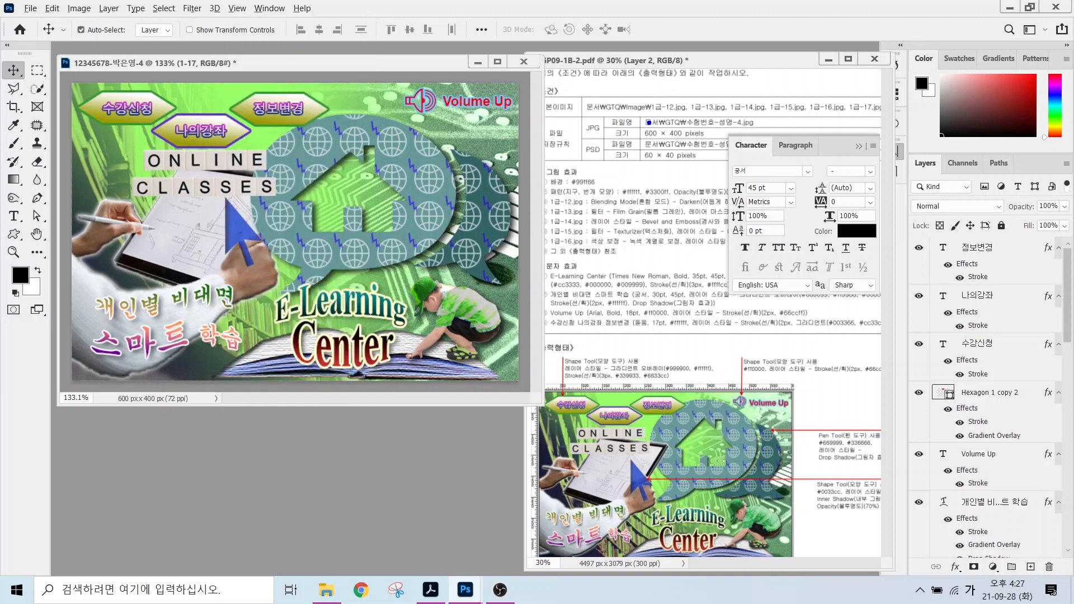
mouse_move(648, 122)
left_mouse_down()
mouse_move(610, 90)
mouse_move(600, 209)
left_mouse_up()
mouse_move(602, 165)
left_mouse_down()
mouse_move(600, 141)
mouse_move(610, 169)
left_mouse_up()
key("Escape")
Save the poster as a JPEG in the GTQ folder, accepting the default JPEG options.
left_click(31, 10)
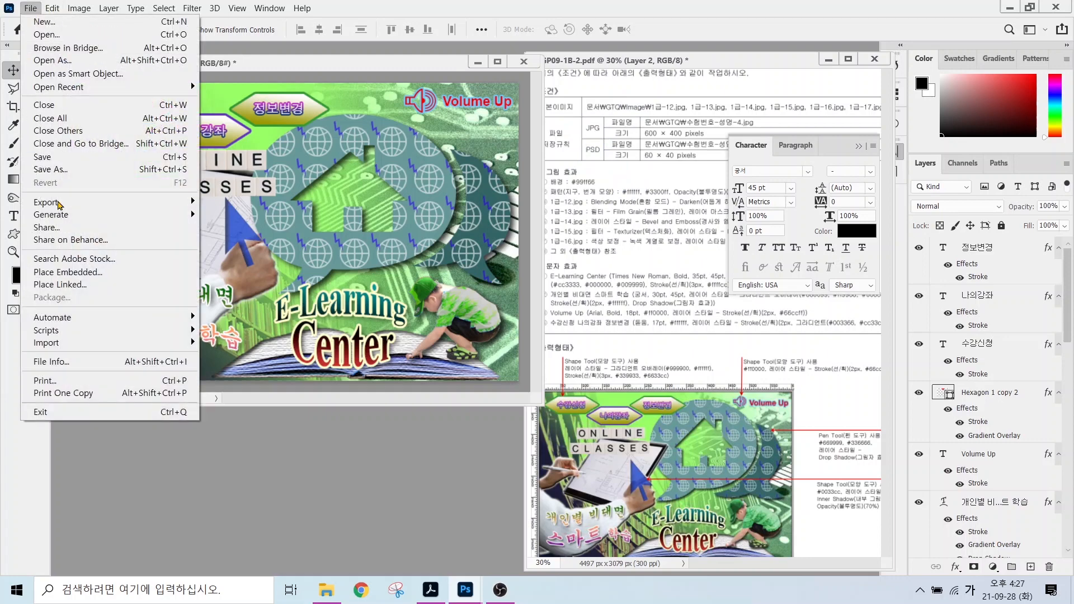
left_click(50, 157)
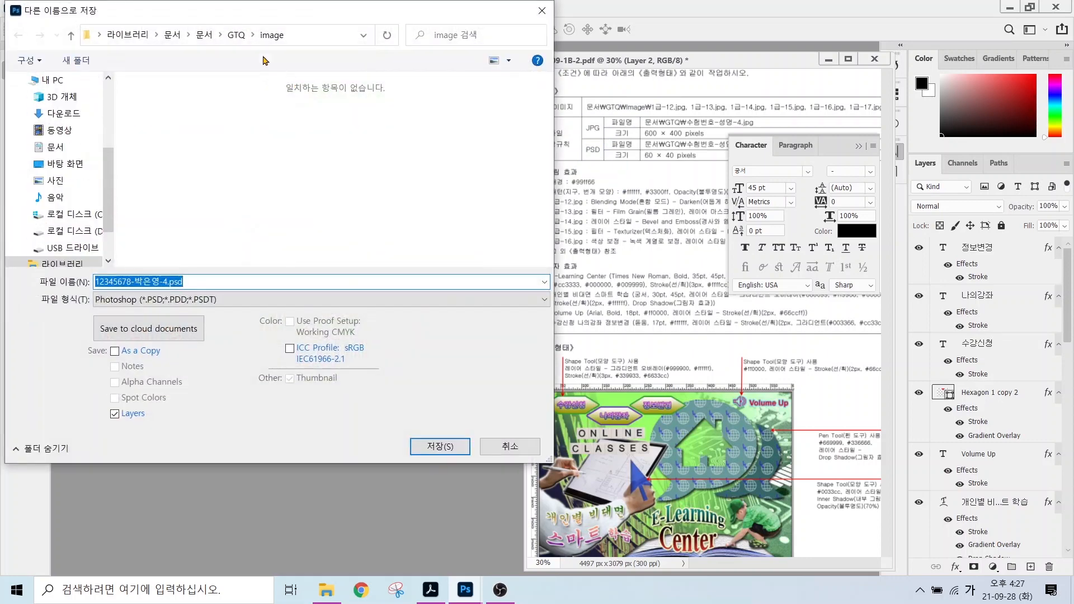
left_click(236, 35)
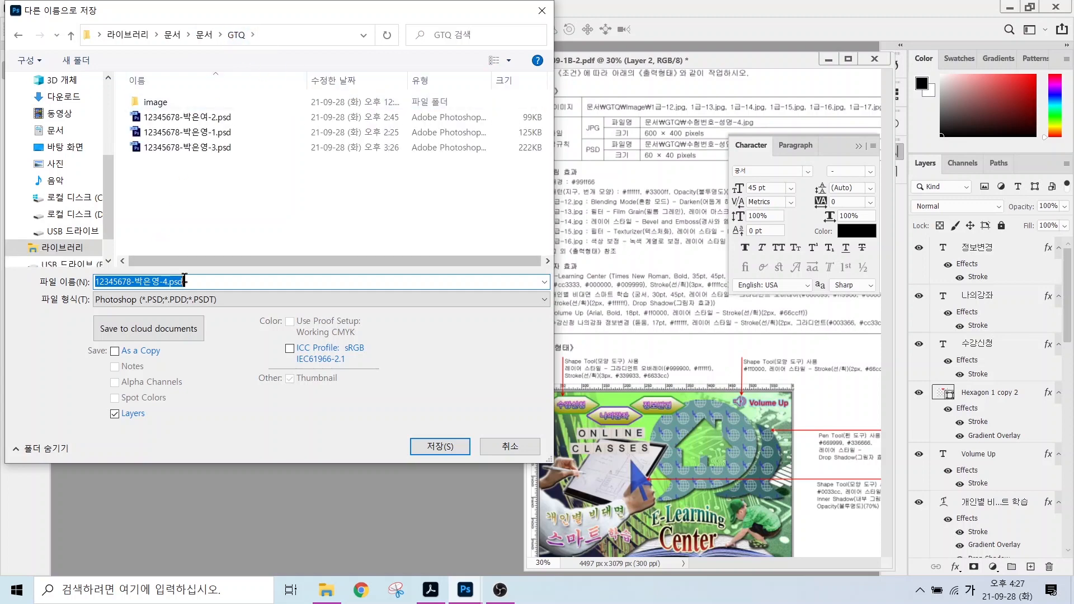
left_click(157, 300)
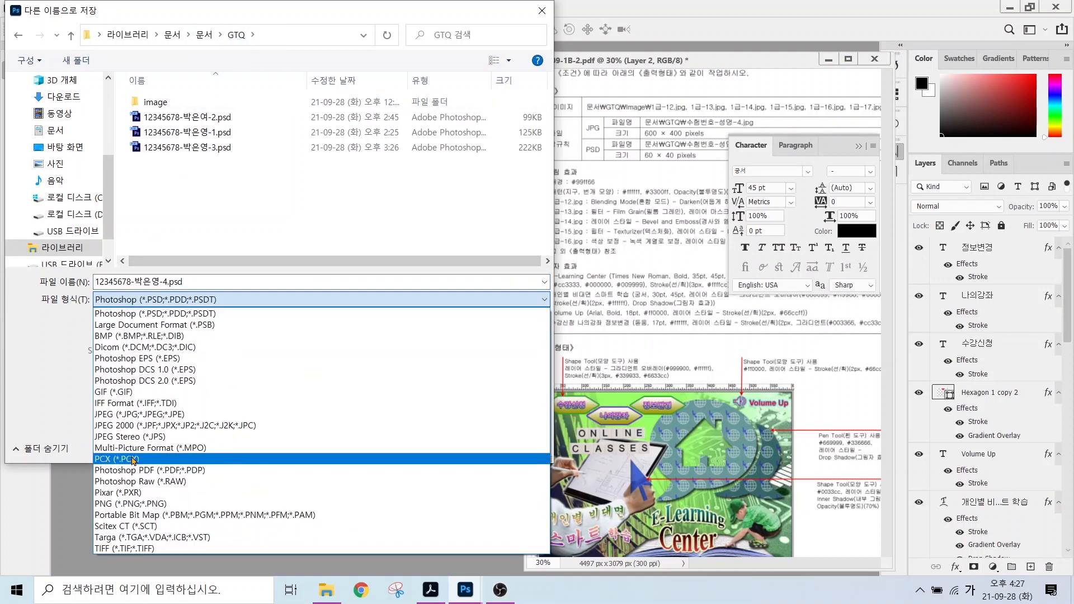
left_click(125, 415)
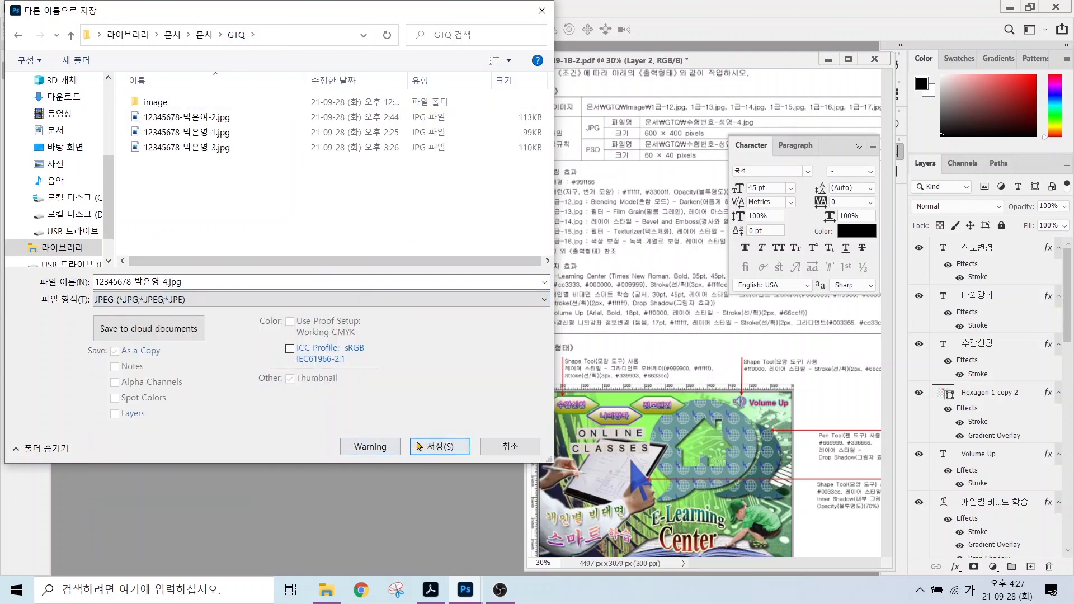
left_click(439, 445)
left_click(609, 134)
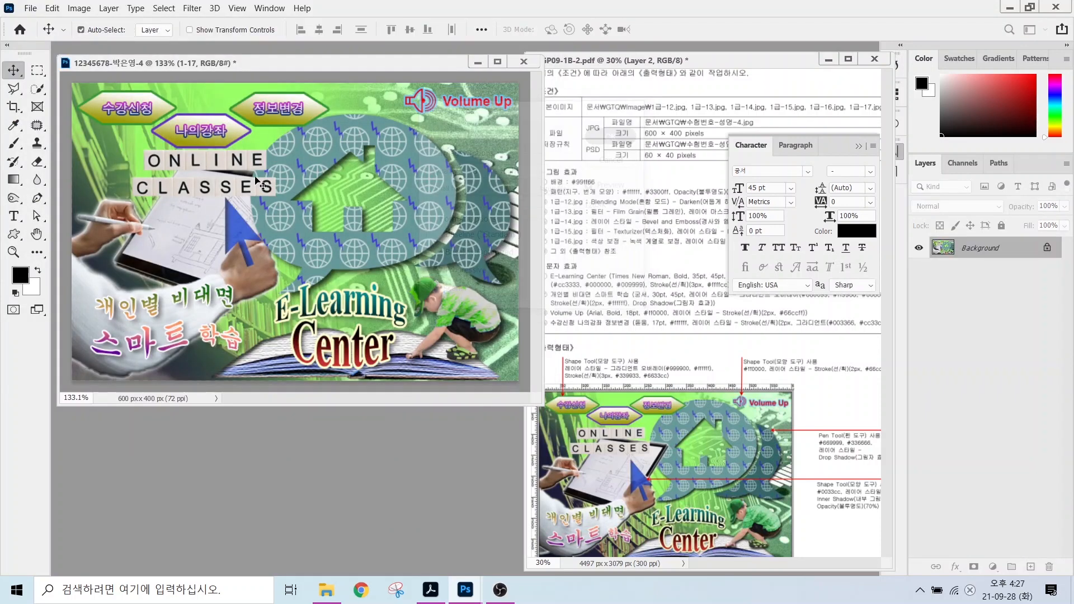
Resize the image to 60 × 40 pixels in Image Size.
left_click(79, 8)
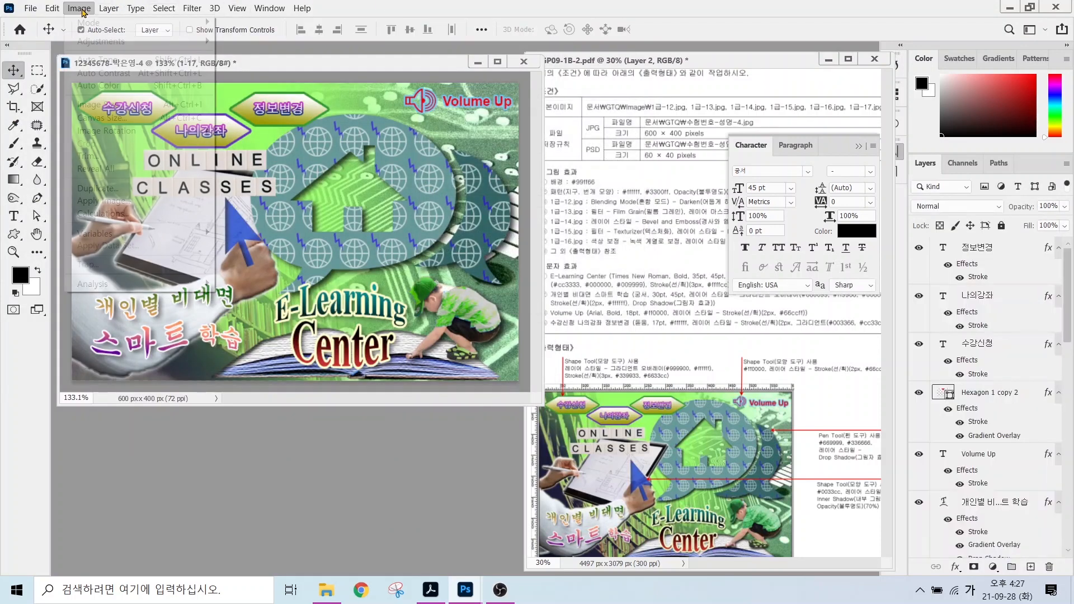
left_click(112, 104)
type("60")
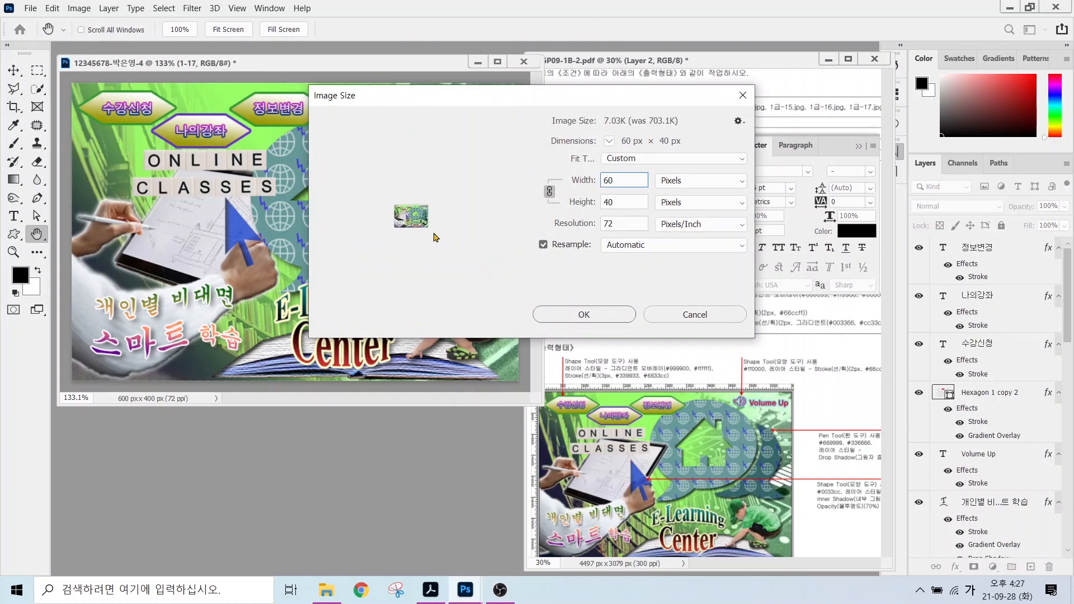
left_click(583, 312)
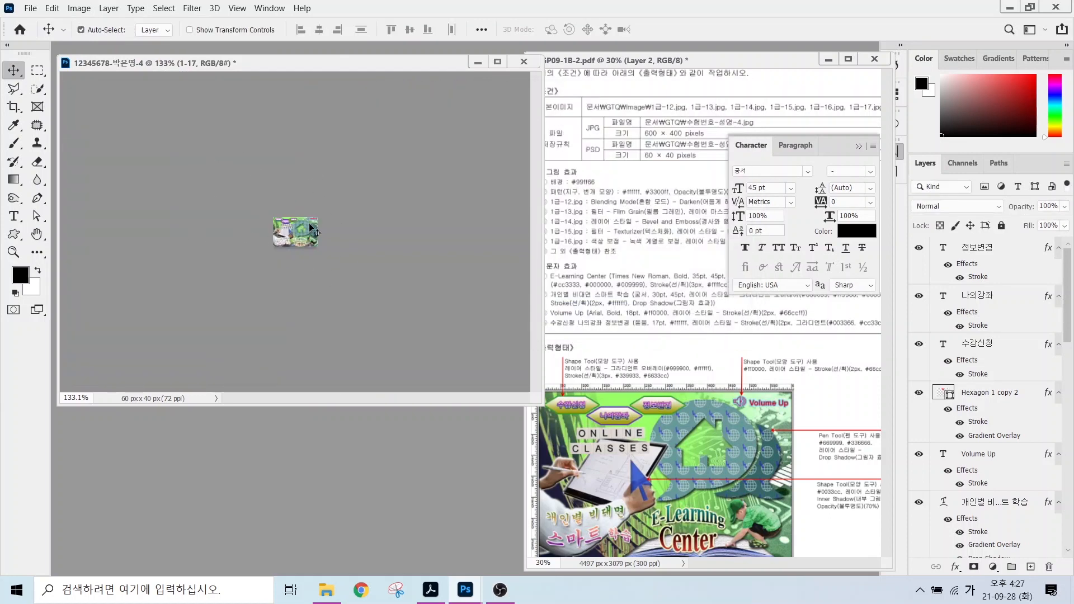
Save the resized poster as a PSD in the GTQ folder and close the Character panel.
left_click(31, 8)
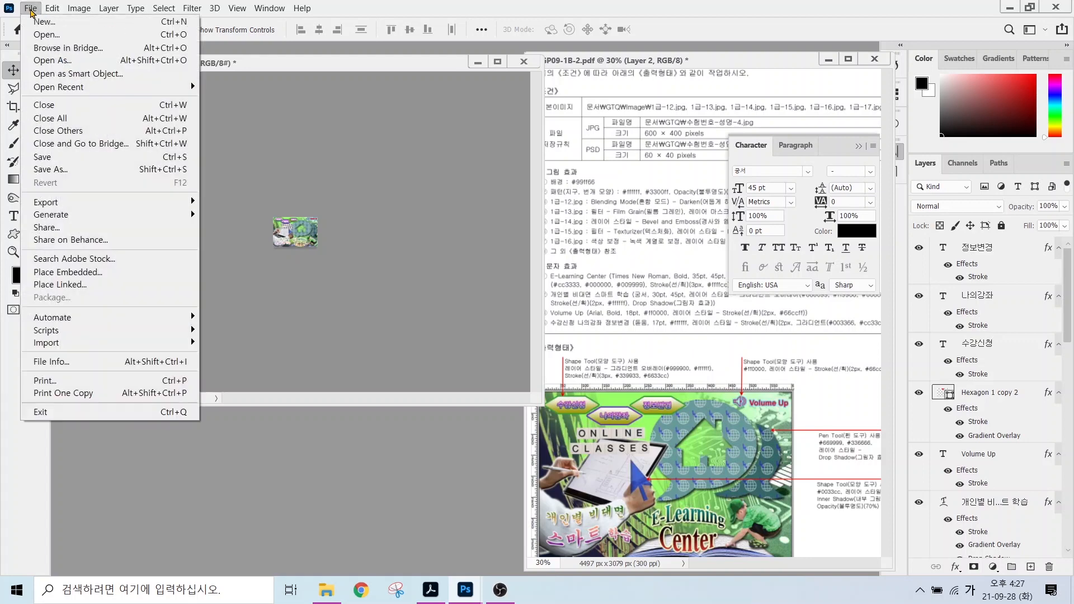
left_click(83, 170)
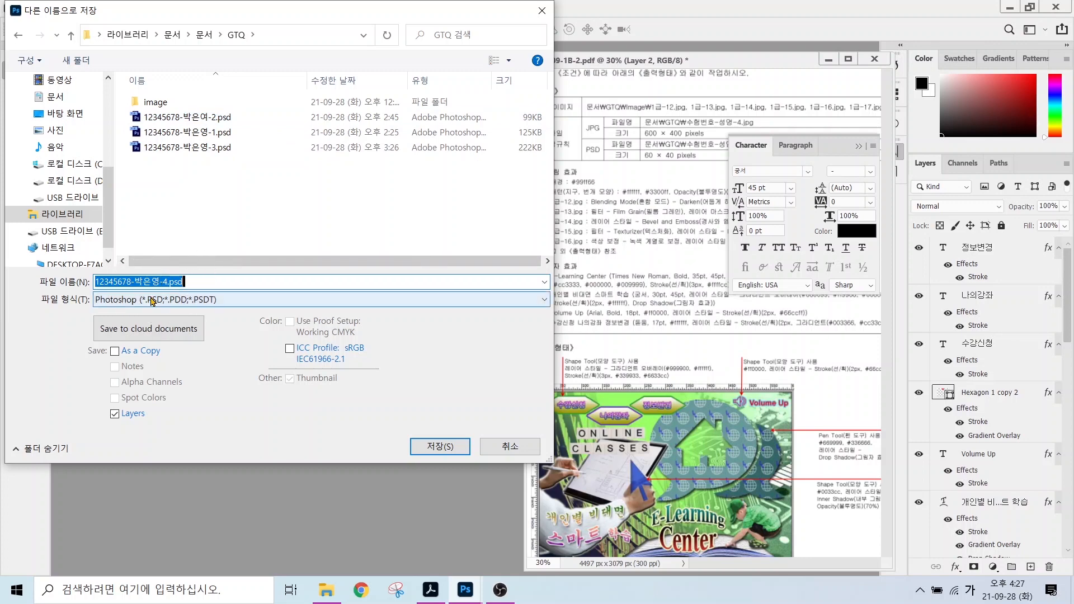
left_click(442, 448)
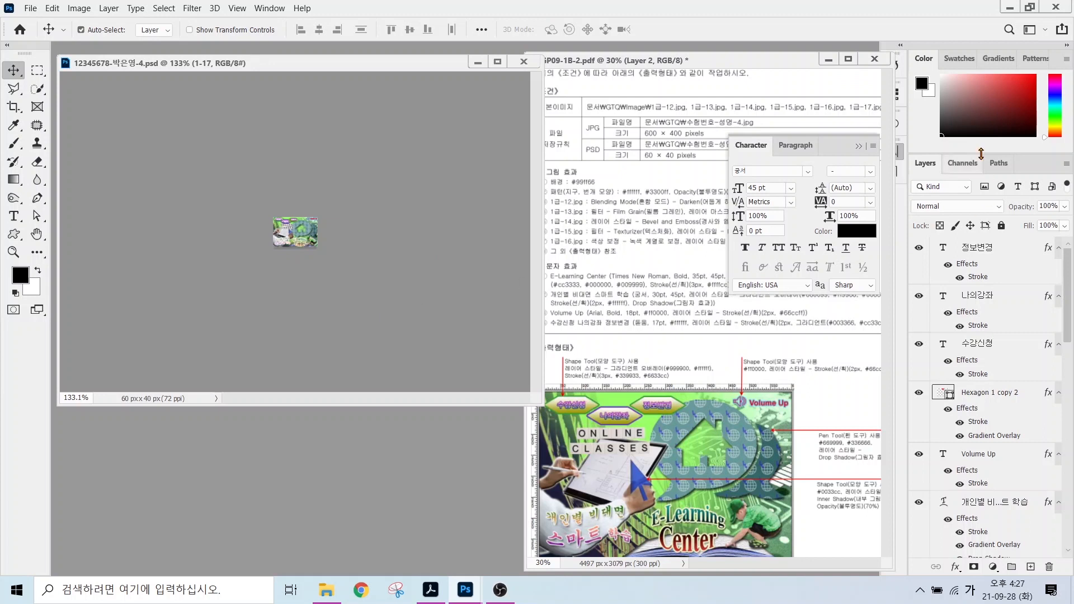
left_click(859, 146)
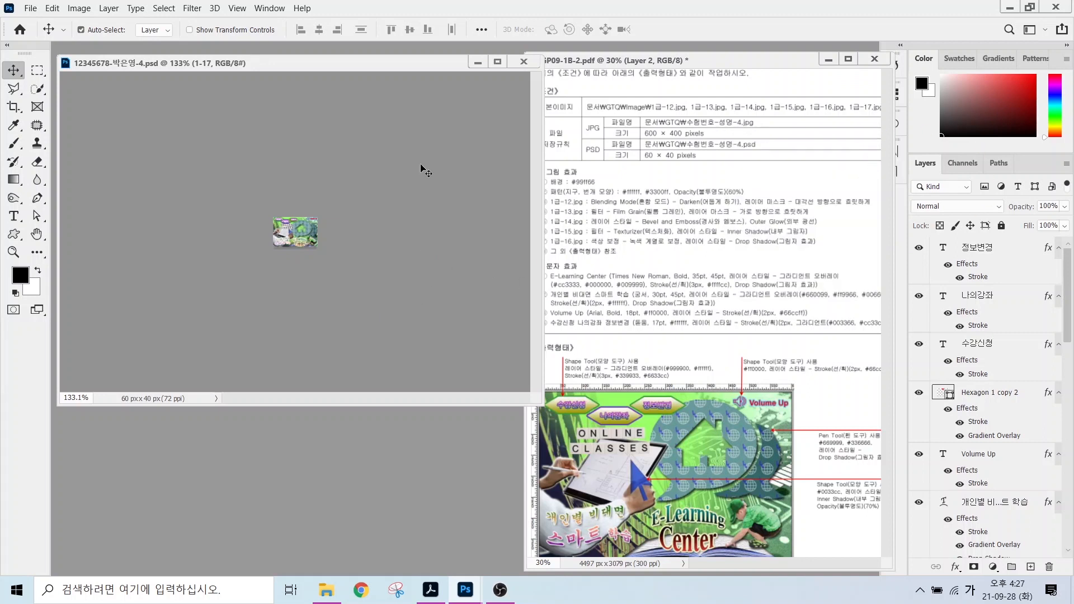